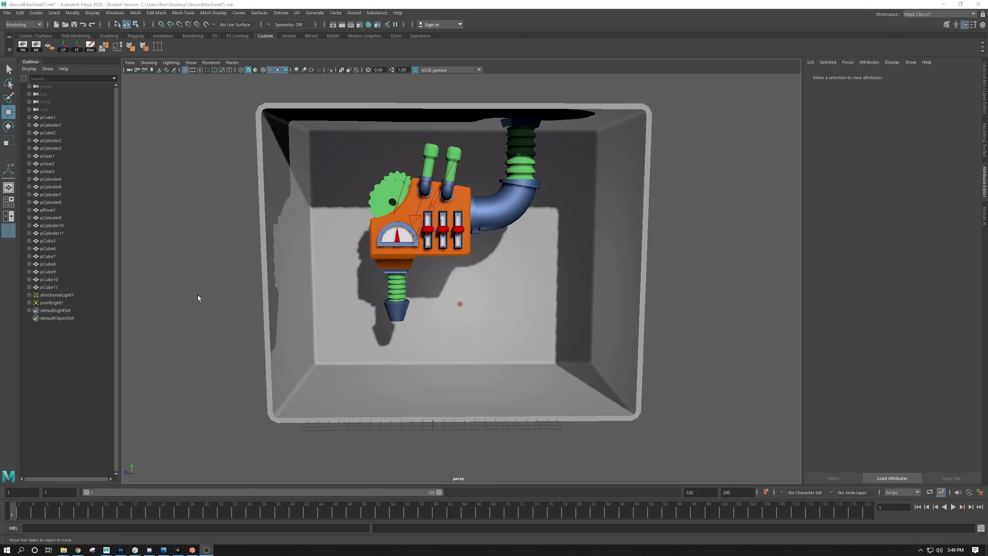
Examine how the scene is split into separate meshes by selecting several of them and viewing the machine from different angles
{"action": "left_click", "coordinate": [260, 176]}
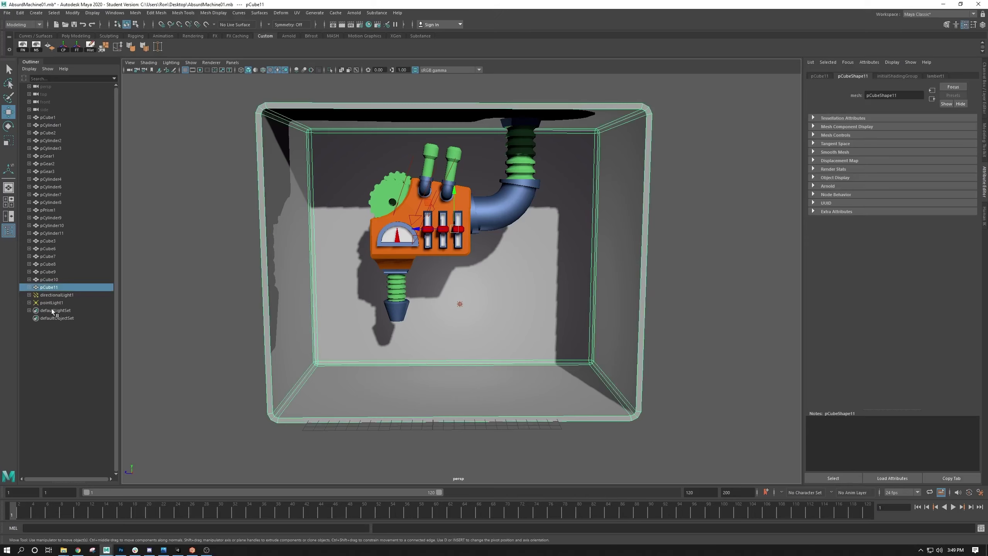
{"action": "left_click", "coordinate": [55, 271]}
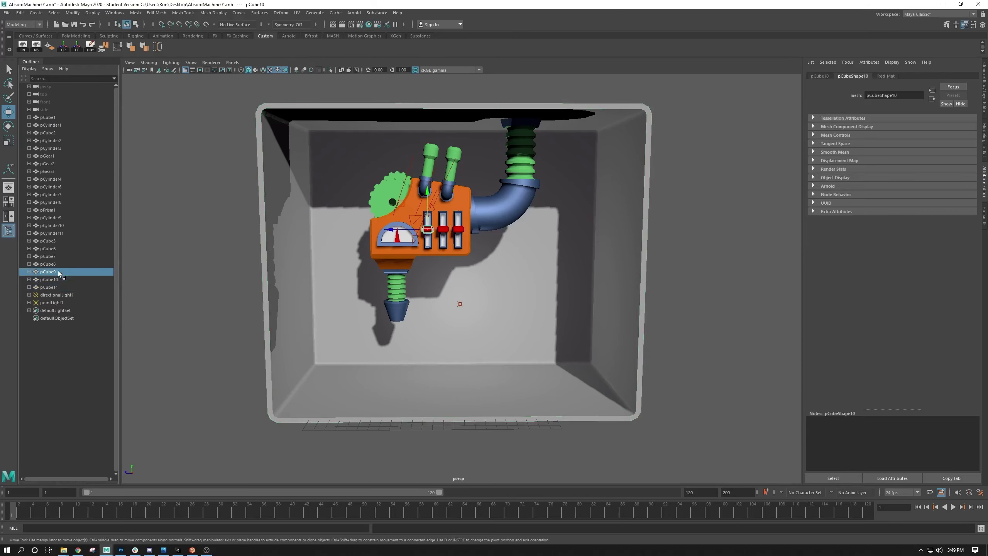
{"action": "left_click", "coordinate": [48, 248]}
{"action": "left_click", "coordinate": [43, 210]}
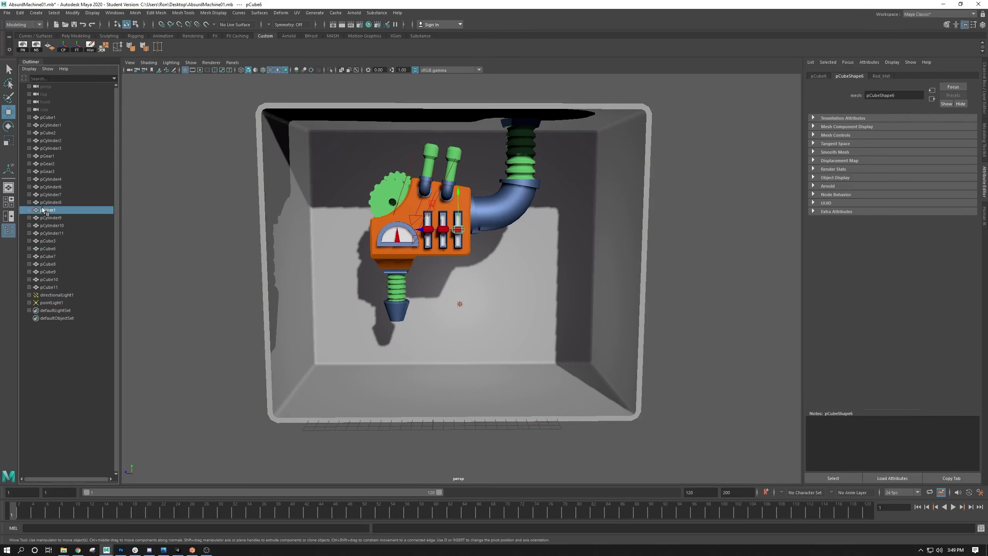
{"action": "left_click", "coordinate": [44, 172]}
{"action": "left_click", "coordinate": [43, 163]}
{"action": "left_click", "coordinate": [43, 141]}
{"action": "left_click_drag", "start_coordinate": [268, 199], "coordinate": [301, 200], "text": "alt"}
{"action": "scroll", "coordinate": [395, 183], "scroll_direction": "up", "scroll_amount": 3}
{"action": "mouse_move", "coordinate": [395, 184]}
{"action": "left_mouse_down", "text": "alt"}
{"action": "mouse_move", "coordinate": [310, 185]}
{"action": "mouse_move", "coordinate": [404, 192]}
{"action": "left_mouse_up", "text": "alt"}
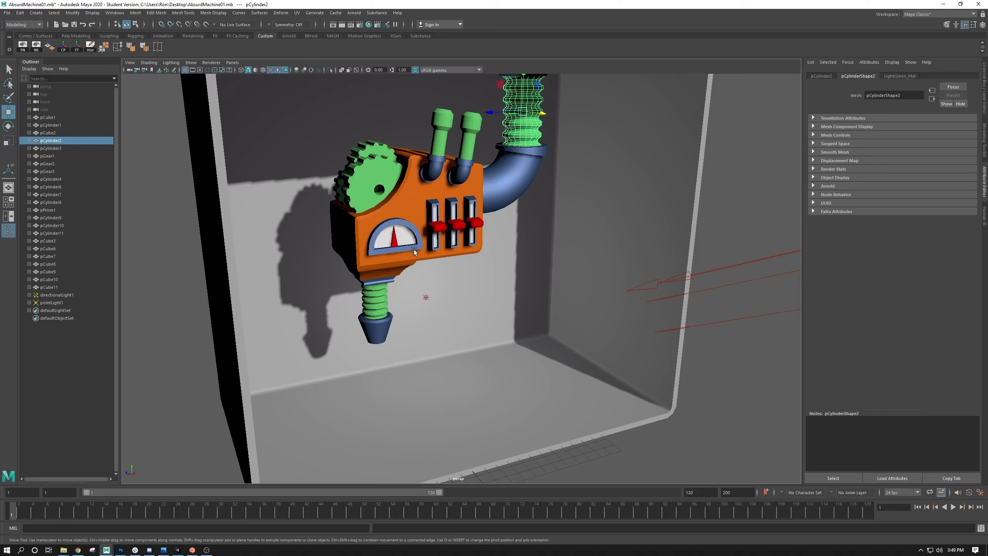
{"action": "mouse_move", "coordinate": [413, 249]}
{"action": "left_mouse_down", "text": "alt"}
{"action": "mouse_move", "coordinate": [370, 253]}
{"action": "mouse_move", "coordinate": [397, 249]}
{"action": "left_mouse_up", "text": "alt"}
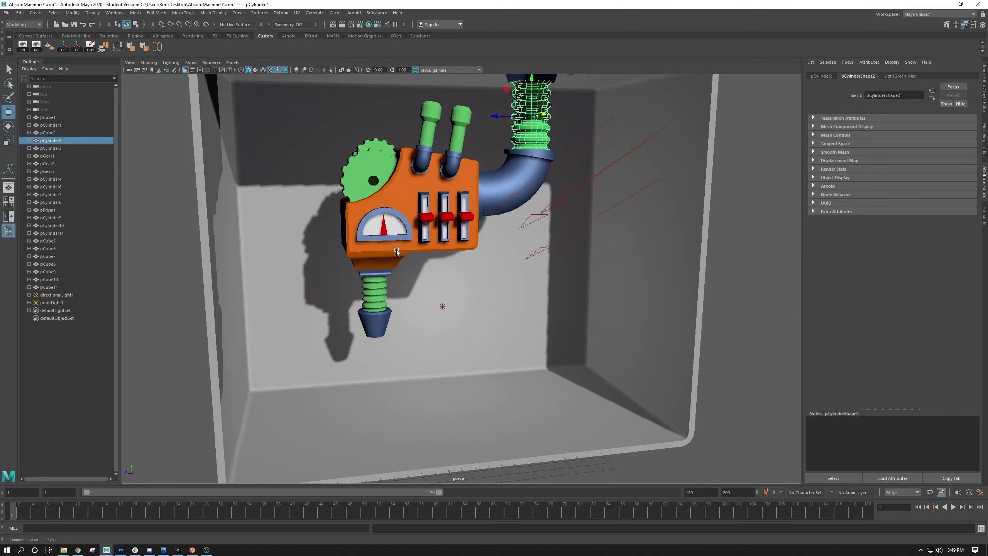
{"action": "right_click_drag", "start_coordinate": [397, 249], "coordinate": [336, 247], "text": "alt"}
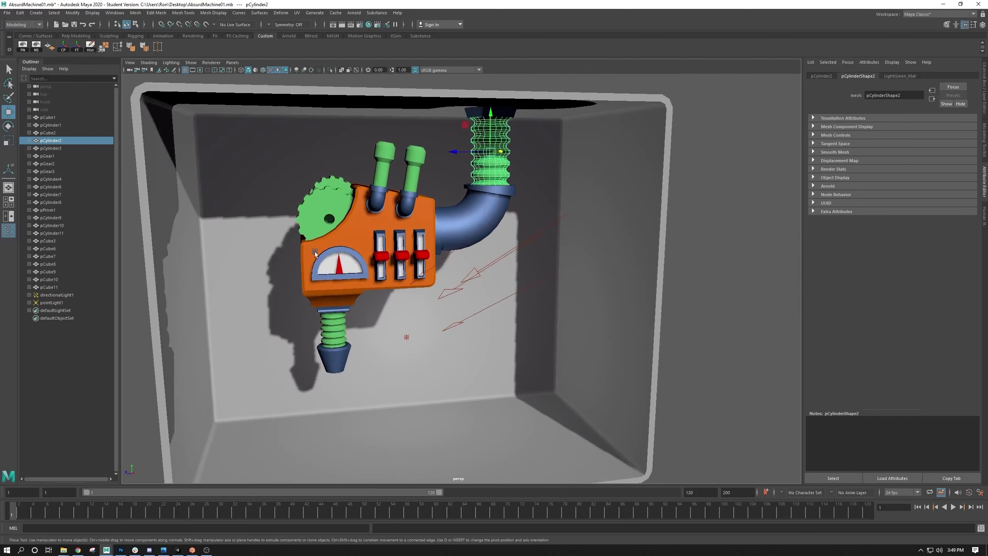
{"action": "left_click_drag", "start_coordinate": [315, 252], "coordinate": [338, 263], "text": "alt"}
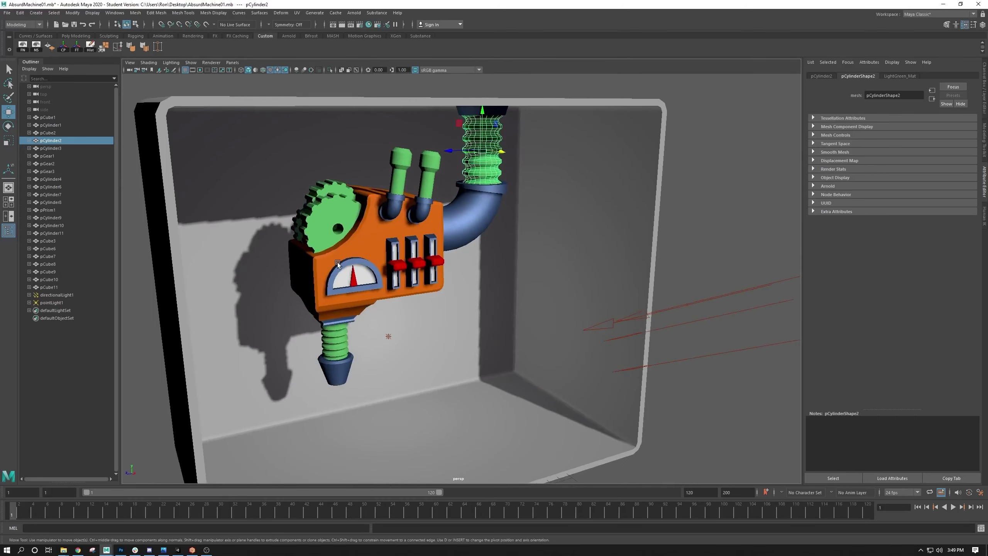
Inspect the orange body, half-round gauge, slider slot and small elbow pipe to see which are separate meshes
{"action": "left_click", "coordinate": [370, 233]}
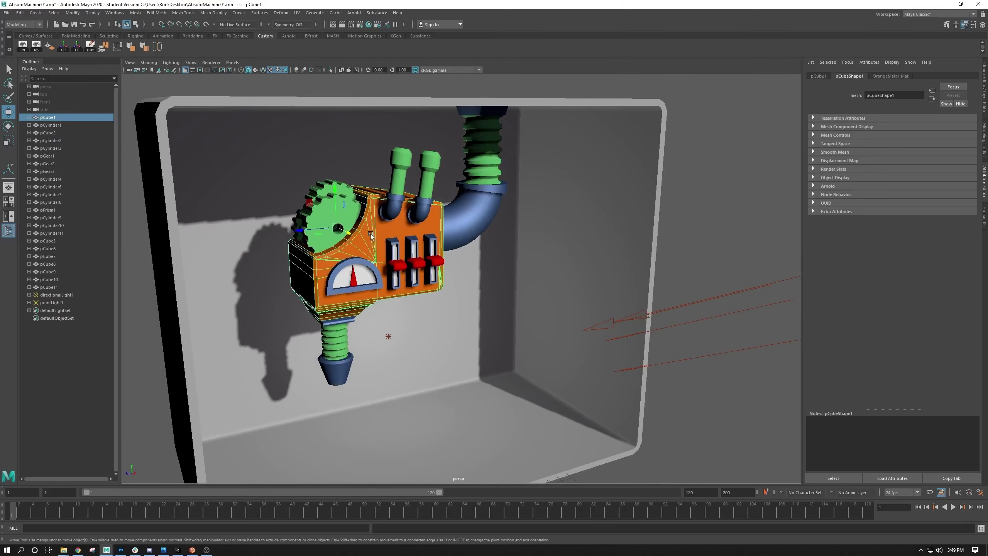
{"action": "left_click_drag", "start_coordinate": [377, 235], "coordinate": [437, 256], "text": "alt"}
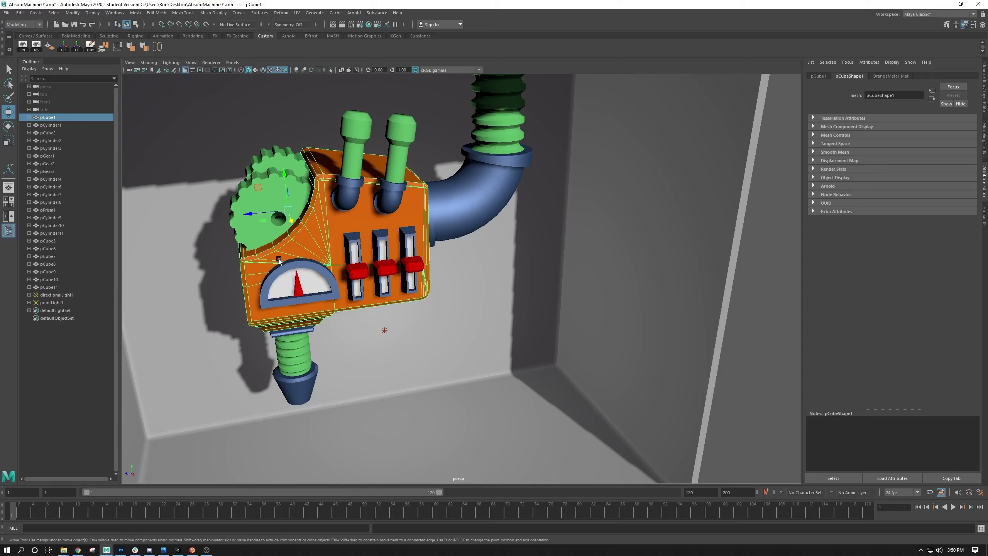
{"action": "left_click_drag", "start_coordinate": [278, 259], "coordinate": [315, 272], "text": "alt"}
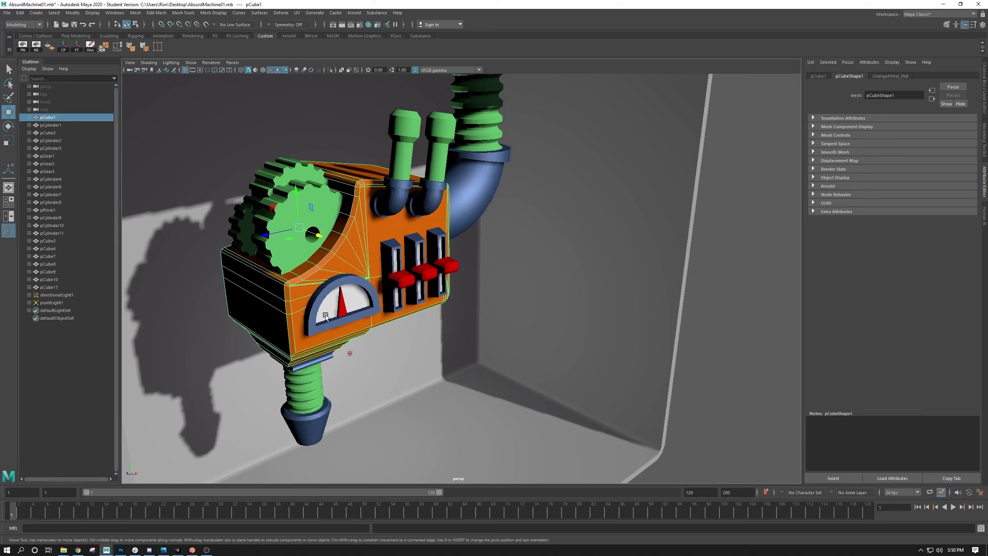
{"action": "left_click", "coordinate": [358, 275]}
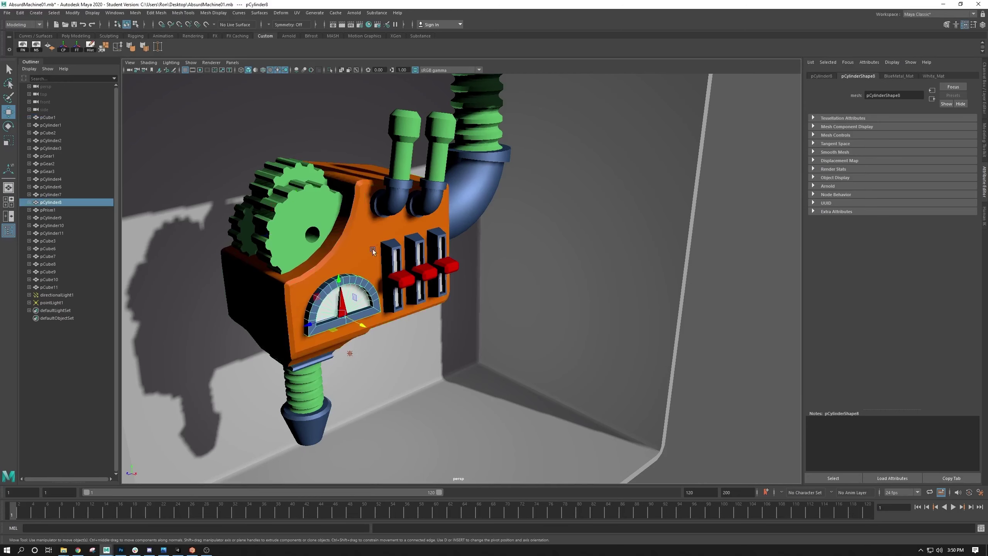
{"action": "left_click", "coordinate": [364, 220]}
{"action": "left_click", "coordinate": [389, 255]}
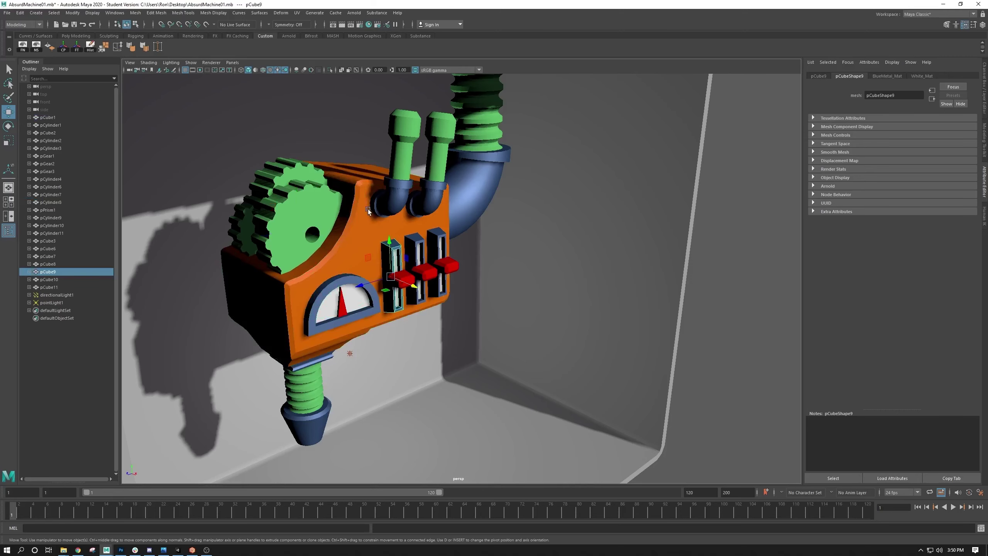
{"action": "left_click", "coordinate": [365, 241]}
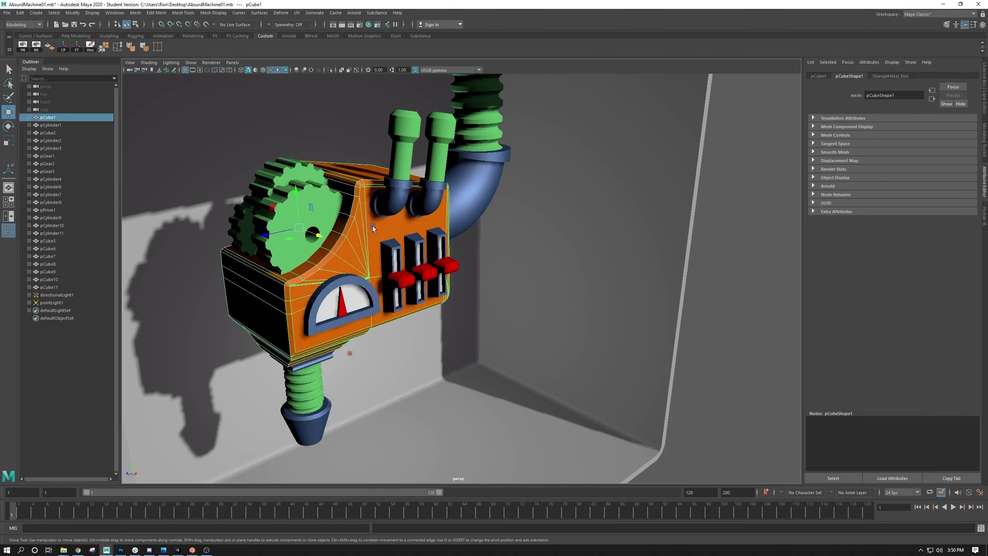
{"action": "left_click", "coordinate": [384, 210]}
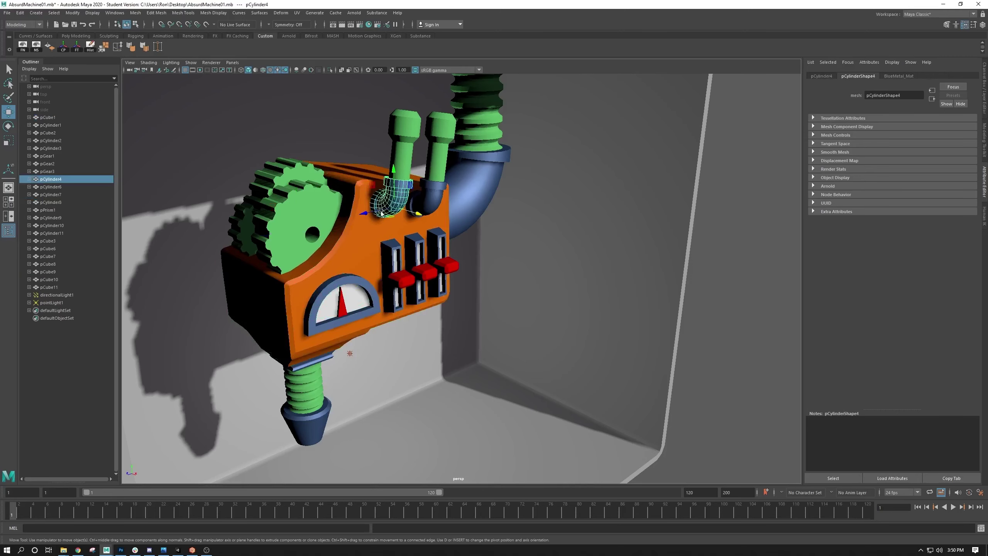
{"action": "left_click", "coordinate": [357, 246], "text": "shift"}
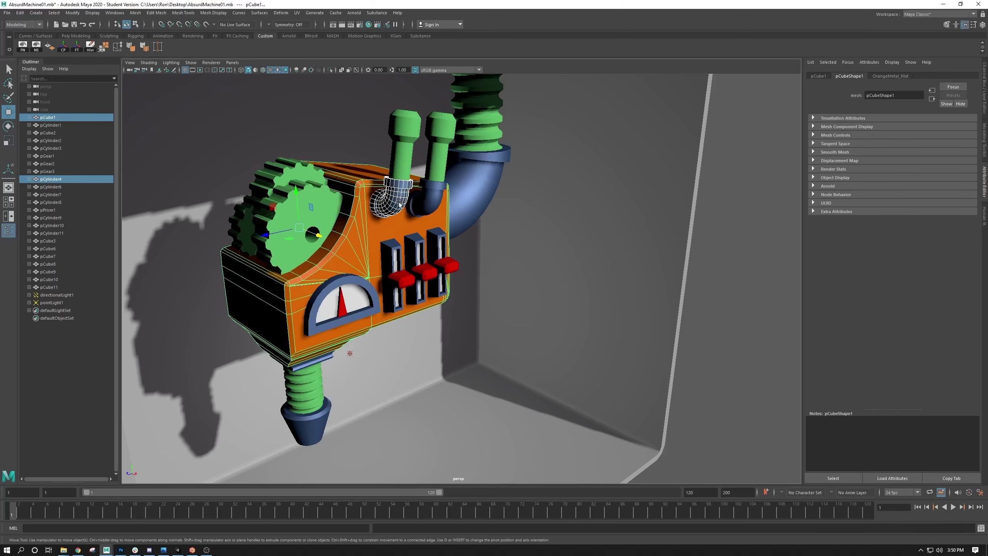
Examine up close how the small elbow pipes meet the machine's orange body
{"action": "left_click_drag", "start_coordinate": [393, 212], "coordinate": [481, 218], "text": "alt"}
{"action": "left_click", "coordinate": [721, 230]}
{"action": "right_click_drag", "start_coordinate": [359, 202], "coordinate": [394, 180], "text": "alt"}
{"action": "left_click", "coordinate": [395, 180]}
{"action": "left_click_drag", "start_coordinate": [394, 181], "coordinate": [413, 234], "text": "alt"}
{"action": "right_click_drag", "start_coordinate": [413, 233], "coordinate": [433, 230], "text": "alt"}
{"action": "left_click_drag", "start_coordinate": [433, 230], "coordinate": [458, 229], "text": "alt"}
{"action": "right_click_drag", "start_coordinate": [458, 229], "coordinate": [503, 271], "text": "alt"}
{"action": "left_click_drag", "start_coordinate": [523, 232], "coordinate": [504, 251], "text": "alt"}
{"action": "right_click_drag", "start_coordinate": [503, 252], "coordinate": [372, 199], "text": "alt"}
{"action": "left_click_drag", "start_coordinate": [372, 200], "coordinate": [338, 166], "text": "alt"}
Select the orange body together with both small elbow pipes, the large elbow pipe and the blue ceiling flange
{"action": "left_click", "coordinate": [338, 165]}
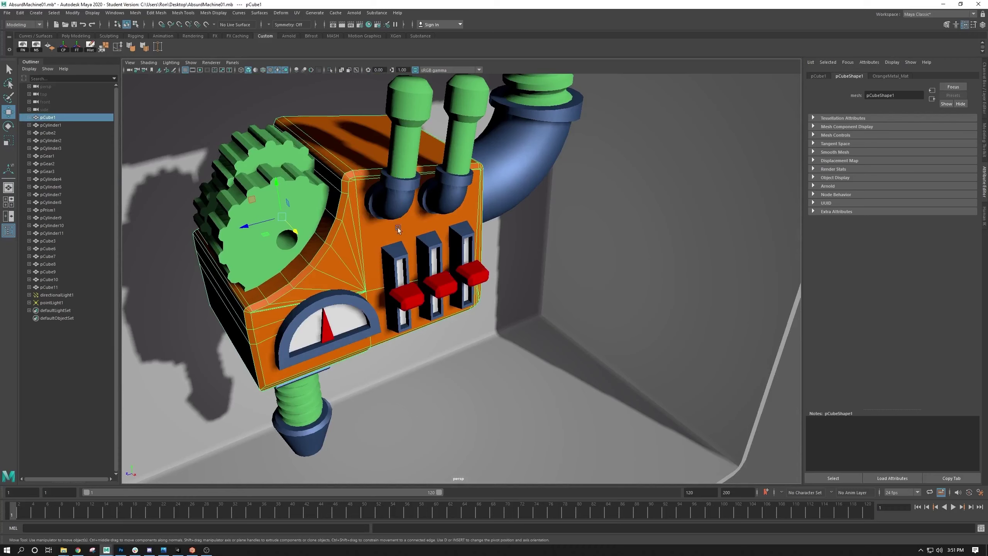
{"action": "left_click_drag", "start_coordinate": [423, 259], "coordinate": [409, 231], "text": "alt"}
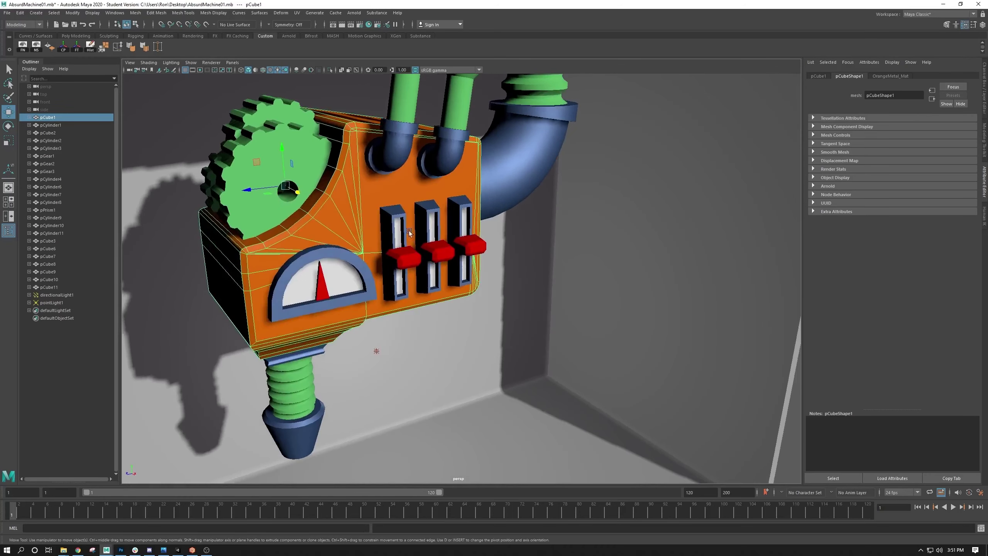
{"action": "left_click", "coordinate": [392, 156], "text": "shift"}
{"action": "left_click", "coordinate": [458, 155], "text": "shift"}
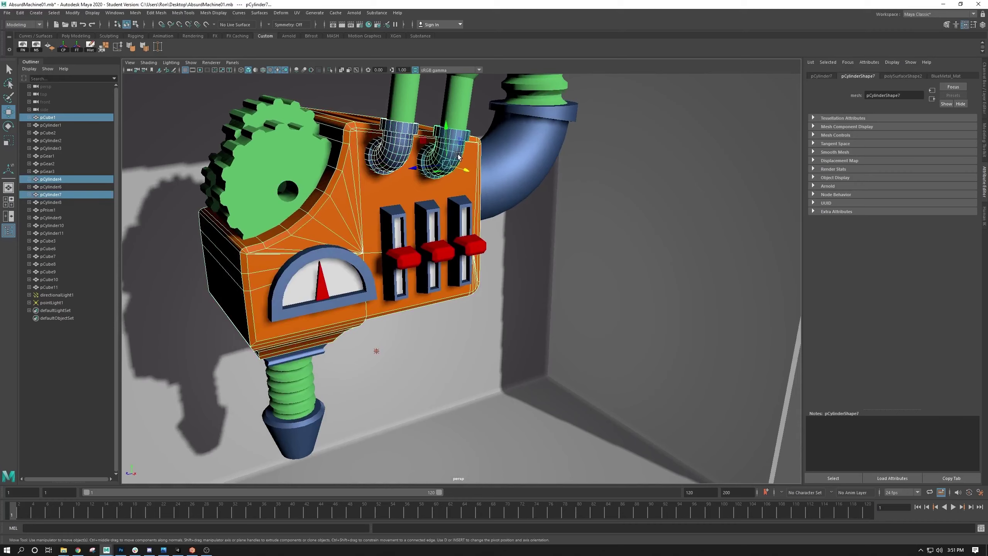
{"action": "left_click_drag", "start_coordinate": [510, 170], "coordinate": [457, 202], "text": "alt"}
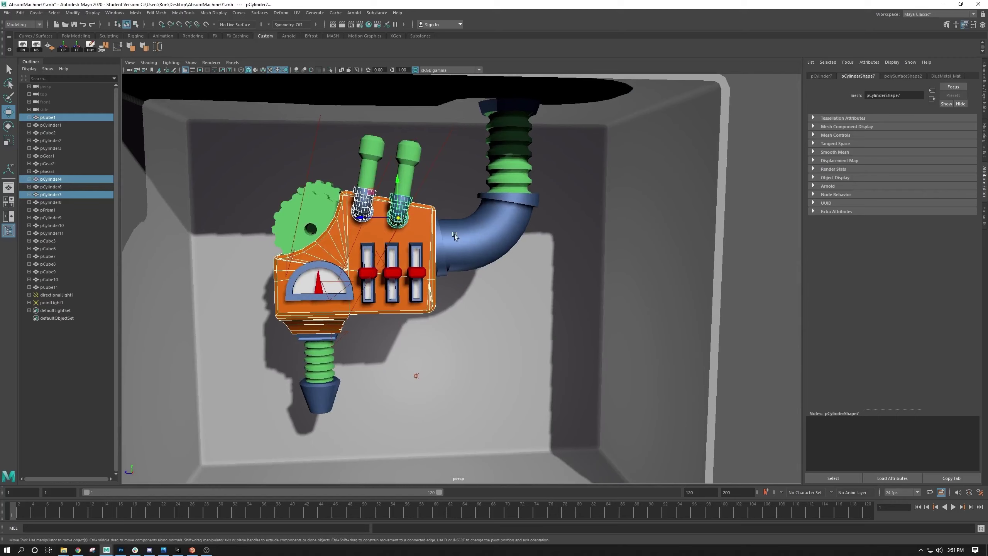
{"action": "left_click", "coordinate": [485, 230], "text": "shift"}
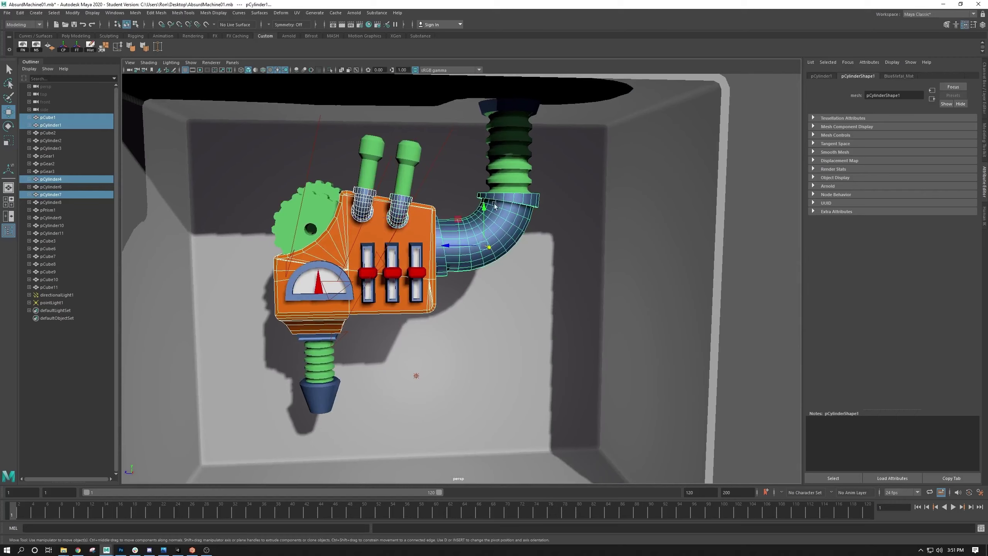
{"action": "left_click", "coordinate": [507, 103], "text": "shift"}
Add the three slider slots, the gauge housing and the blue collar under the body to the selection, leaving out the surrounding box
{"action": "left_click_drag", "start_coordinate": [347, 245], "coordinate": [404, 247], "text": "alt"}
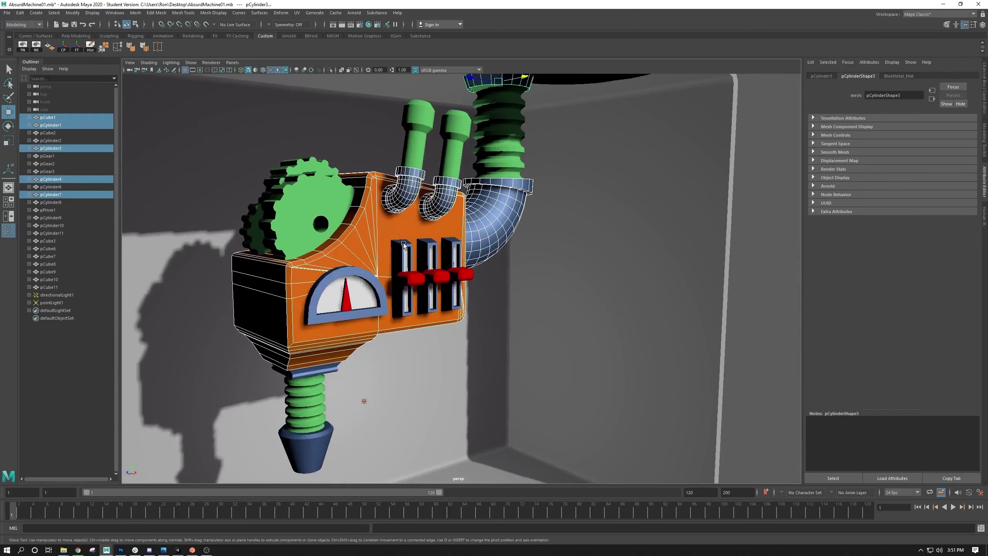
{"action": "left_click", "coordinate": [405, 249], "text": "shift"}
{"action": "left_click", "coordinate": [433, 245], "text": "shift"}
{"action": "left_click", "coordinate": [453, 247], "text": "shift"}
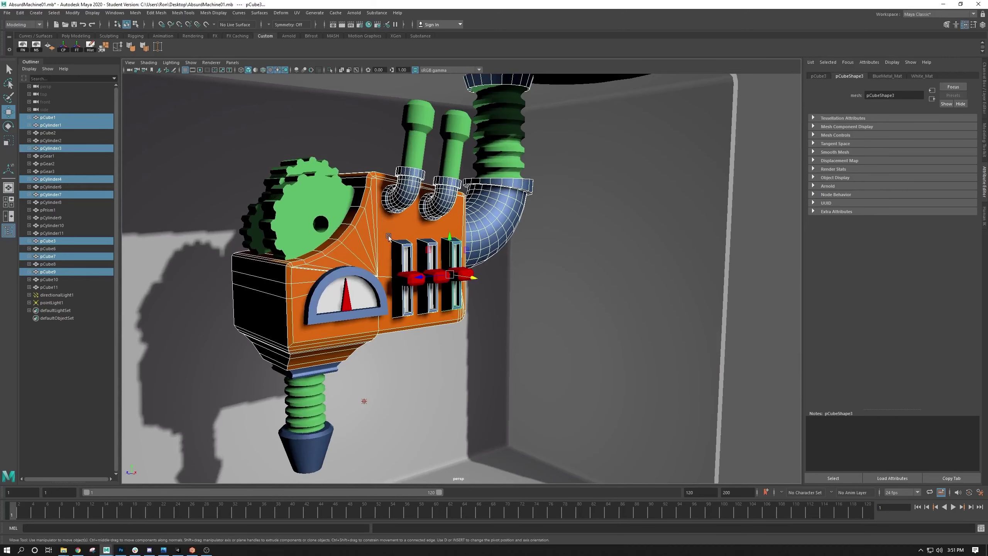
{"action": "left_click", "coordinate": [345, 275], "text": "shift"}
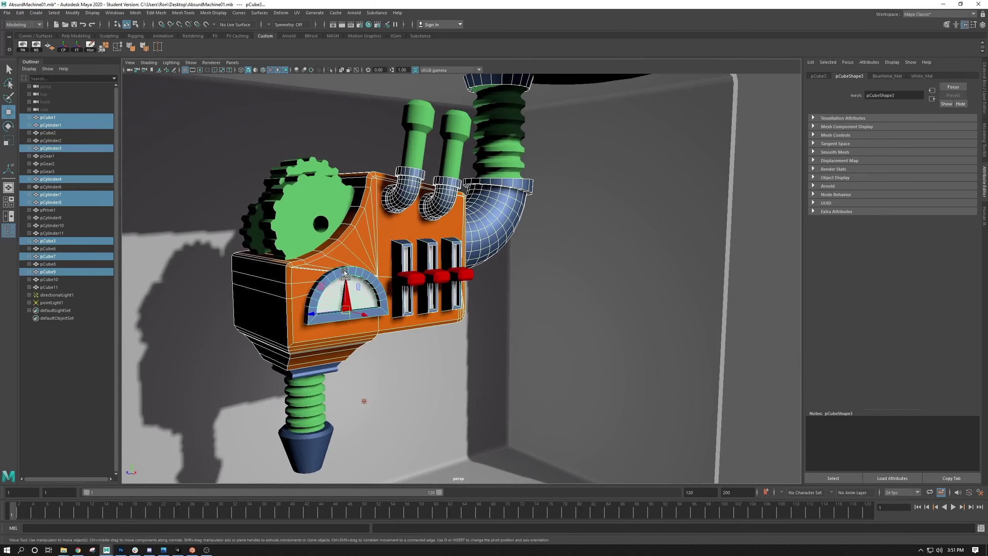
{"action": "left_click_drag", "start_coordinate": [345, 275], "coordinate": [336, 286], "text": "alt"}
{"action": "middle_click_drag", "start_coordinate": [335, 286], "coordinate": [342, 232], "text": "alt"}
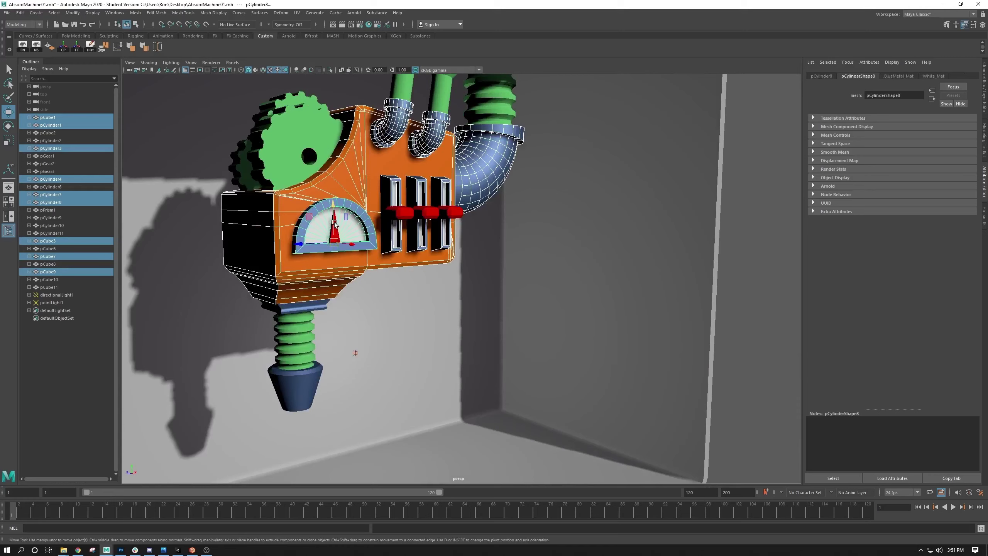
{"action": "left_click", "coordinate": [318, 306], "text": "shift"}
{"action": "middle_click_drag", "start_coordinate": [330, 382], "coordinate": [292, 266], "text": "alt"}
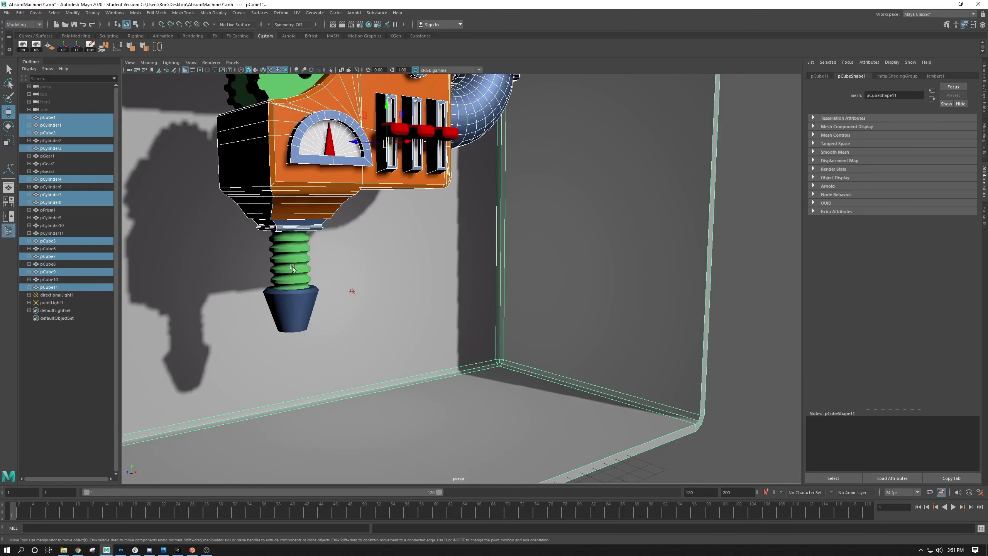
{"action": "left_click", "coordinate": [432, 348], "text": "shift"}
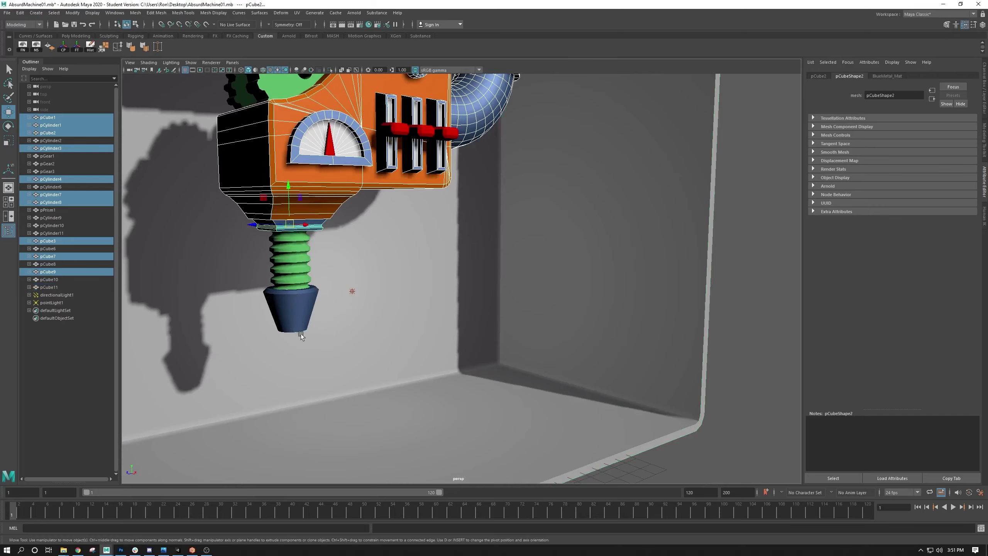
Combine the selected static machine parts into one mesh
{"action": "middle_click_drag", "start_coordinate": [293, 296], "coordinate": [346, 181], "text": "alt"}
{"action": "scroll", "coordinate": [346, 181], "scroll_direction": "down", "scroll_amount": 3}
{"action": "left_click_drag", "start_coordinate": [346, 181], "coordinate": [291, 168], "text": "alt"}
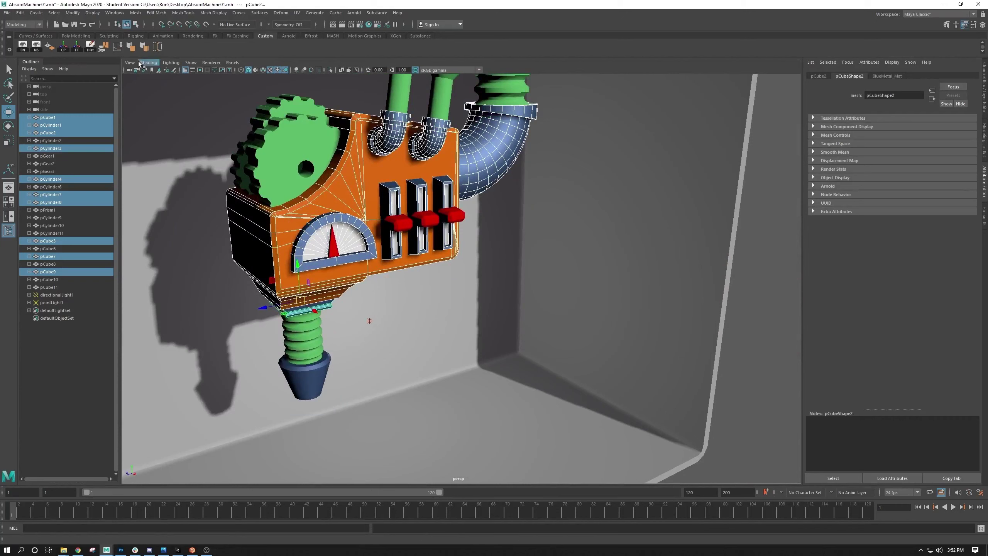
{"action": "left_click", "coordinate": [135, 12]}
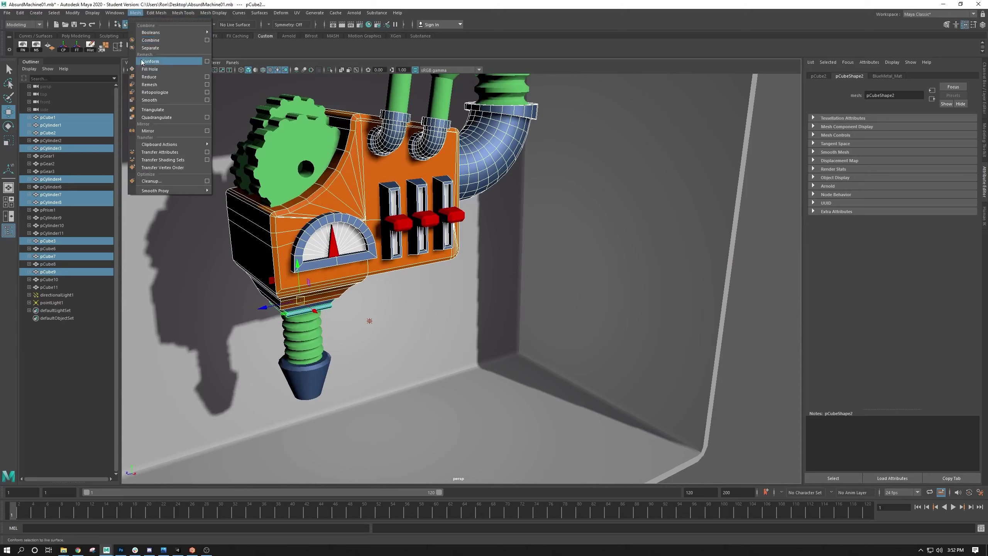
{"action": "left_click", "coordinate": [152, 41]}
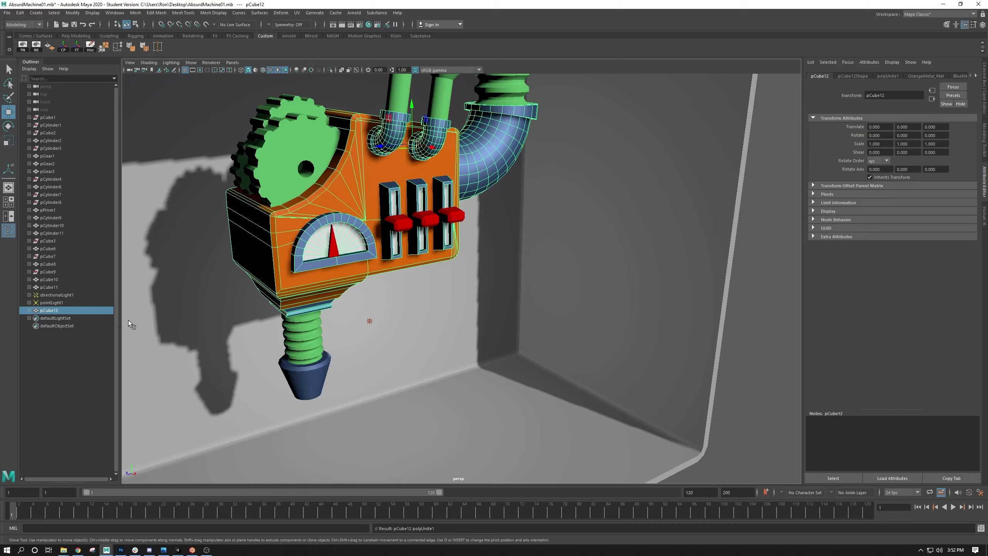
Try moving the combined mesh to test that its parts move together, and undo the moves
{"action": "left_click_drag", "start_coordinate": [421, 181], "coordinate": [422, 152], "text": "alt"}
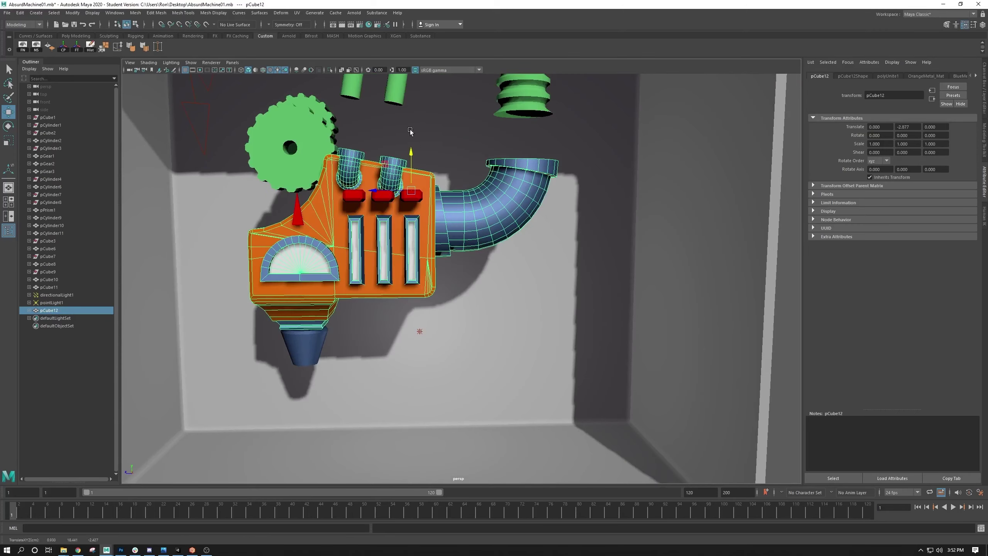
{"action": "key", "text": "ctrl+z"}
{"action": "middle_click_drag", "start_coordinate": [417, 191], "coordinate": [555, 193]}
{"action": "key", "text": "ctrl+z"}
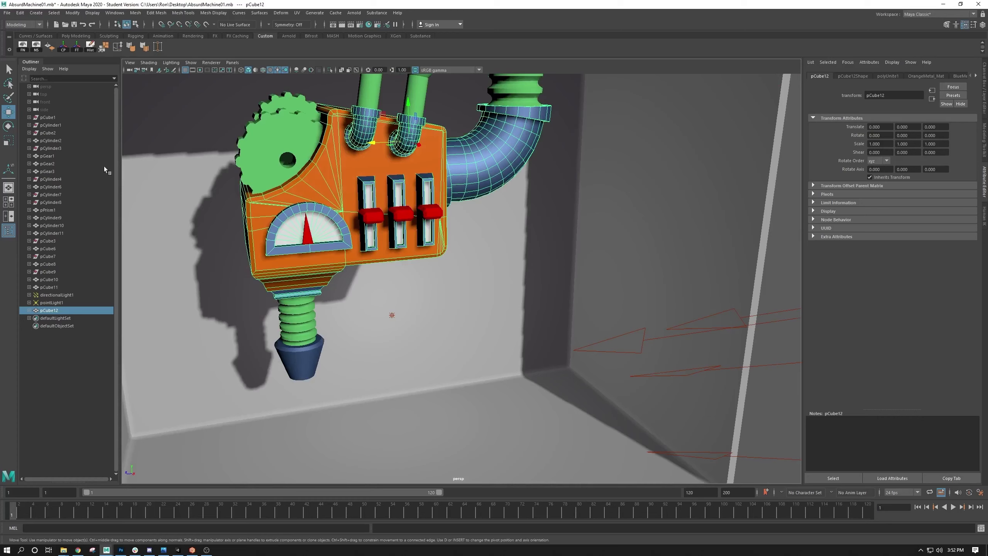
Delete the construction history of the combined mesh
{"action": "left_click", "coordinate": [23, 13]}
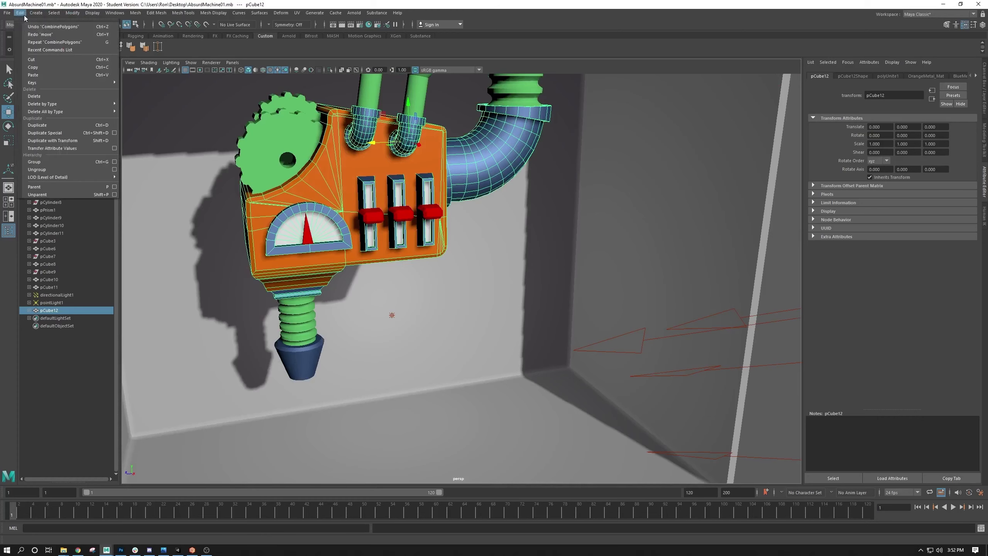
{"action": "mouse_move", "coordinate": [78, 103]}
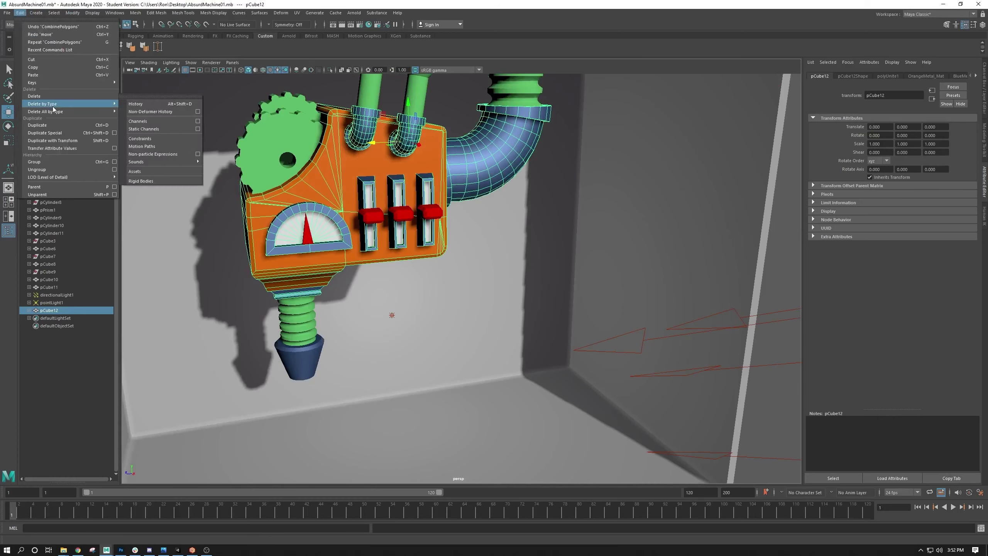
{"action": "left_click", "coordinate": [136, 104]}
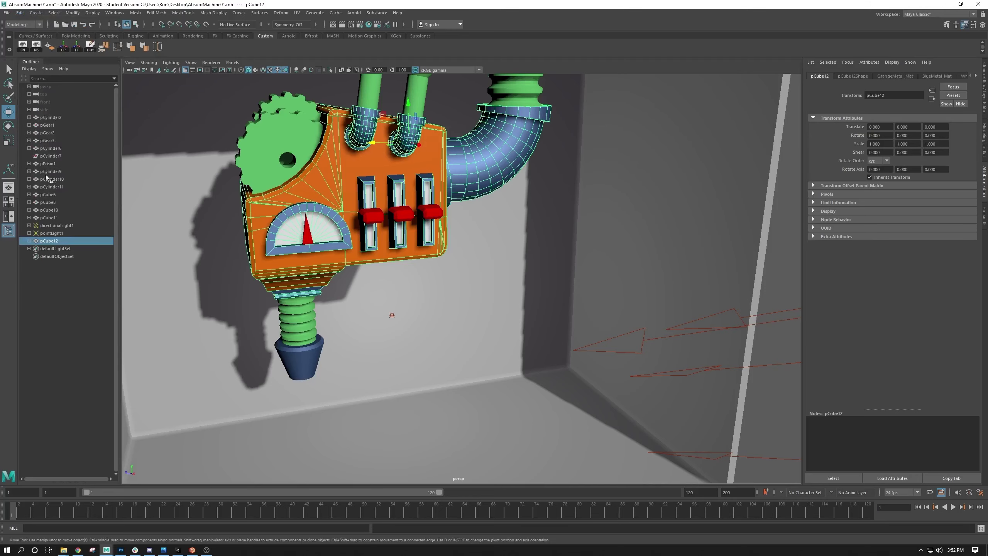
Try deleting the leftover pCylinder7 node and undo the deletion
{"action": "left_click", "coordinate": [50, 155]}
{"action": "left_click_drag", "start_coordinate": [245, 156], "coordinate": [219, 147], "text": "alt"}
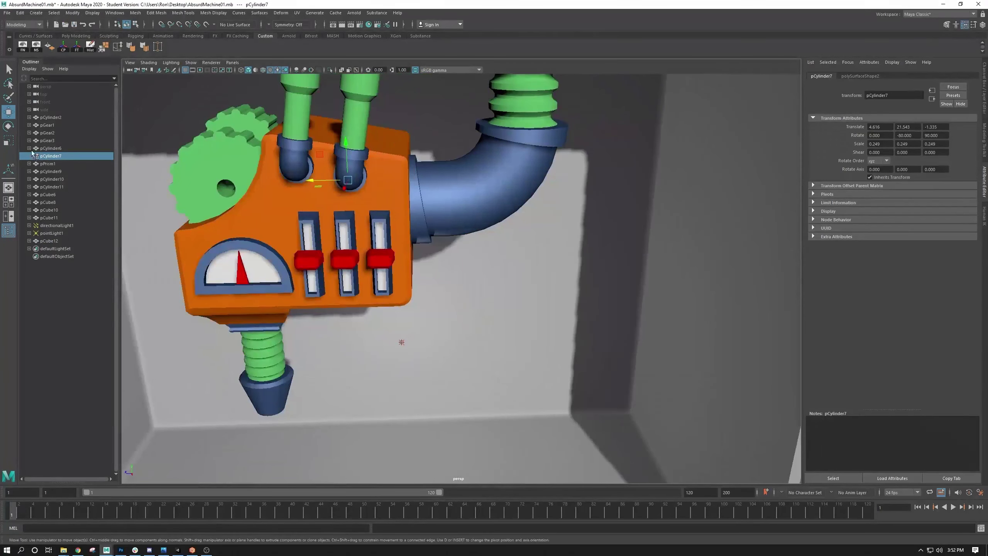
{"action": "middle_click_drag", "start_coordinate": [32, 152], "coordinate": [44, 159]}
{"action": "left_click_drag", "start_coordinate": [350, 176], "coordinate": [318, 177], "text": "alt"}
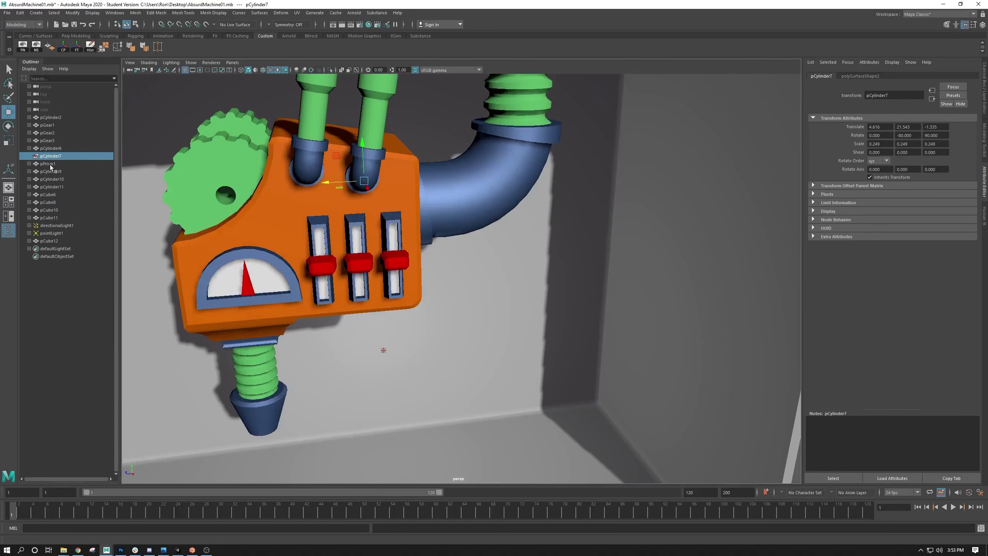
{"action": "key", "text": "Delete"}
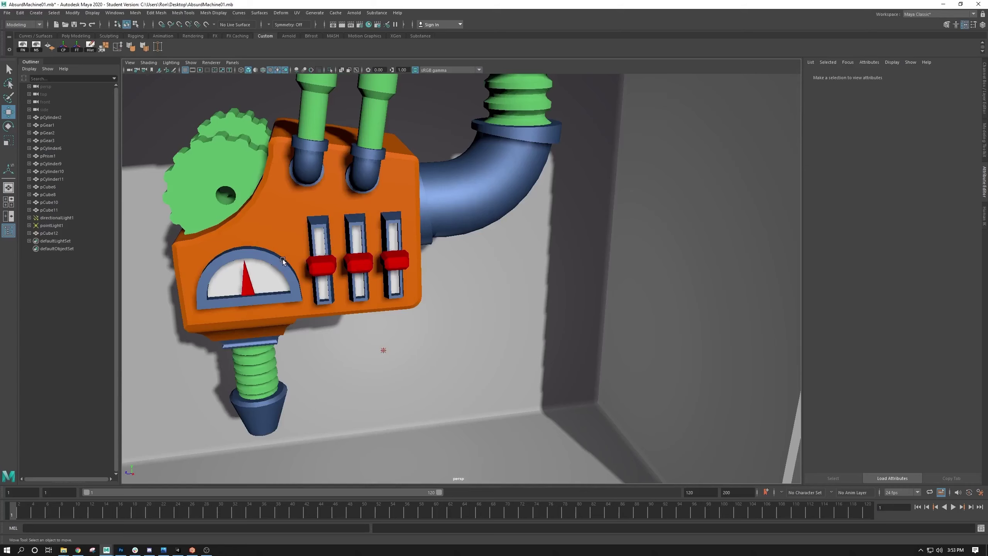
{"action": "key", "text": "ctrl+z"}
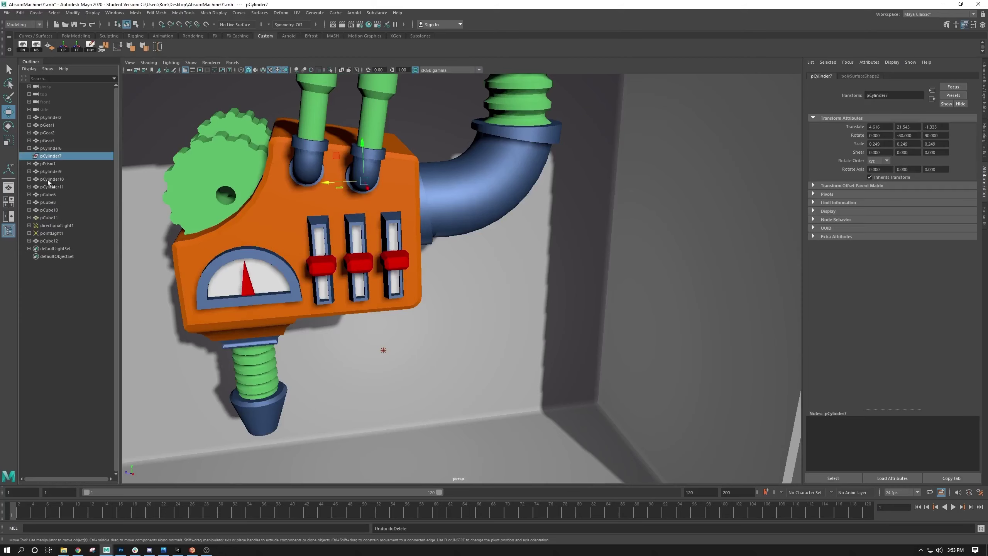
Delete the leftover pCylinder7 node from the scene
{"action": "left_click", "coordinate": [64, 275]}
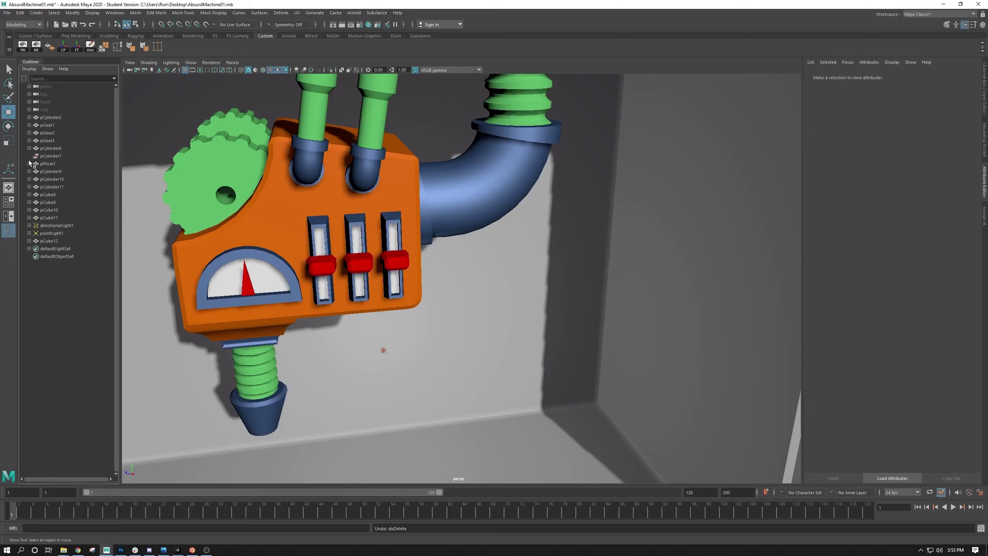
{"action": "left_click", "coordinate": [44, 156]}
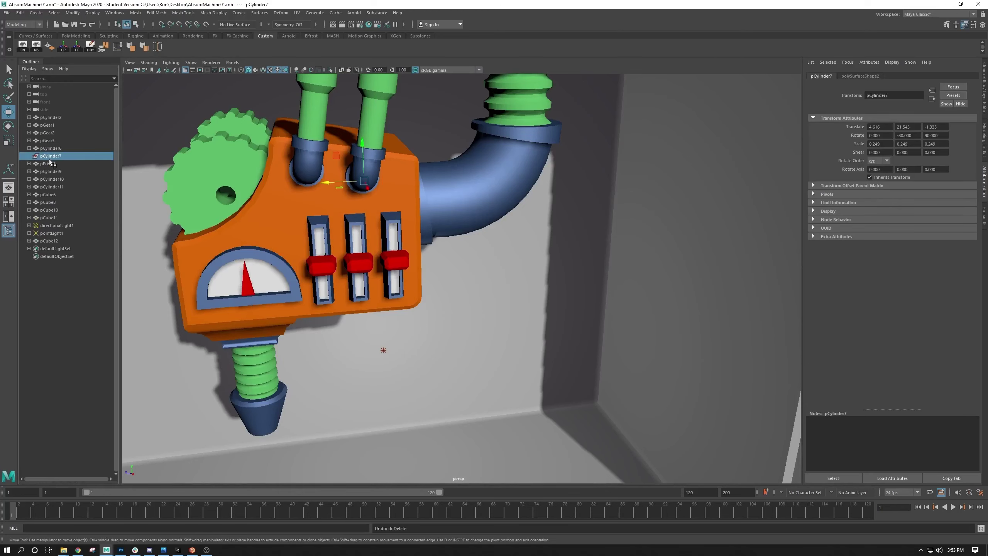
{"action": "key", "text": "Delete"}
Rename the combined machine mesh as AbsurdMachine_Base
{"action": "left_click", "coordinate": [293, 221]}
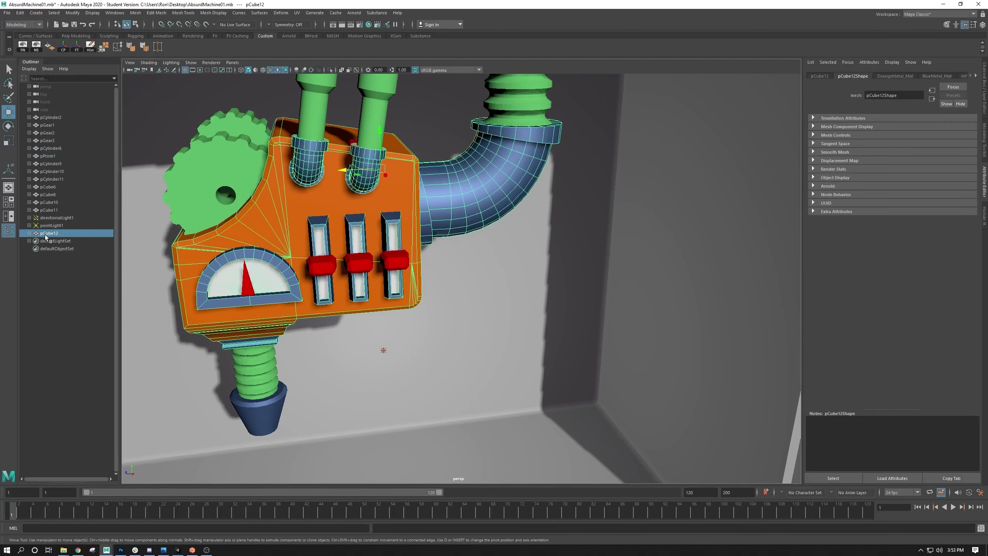
{"action": "scroll", "coordinate": [334, 202], "scroll_direction": "down", "scroll_amount": 8}
{"action": "mouse_move", "coordinate": [356, 163]}
{"action": "left_mouse_down", "text": "alt"}
{"action": "mouse_move", "coordinate": [342, 150]}
{"action": "mouse_move", "coordinate": [367, 165]}
{"action": "left_mouse_up", "text": "alt"}
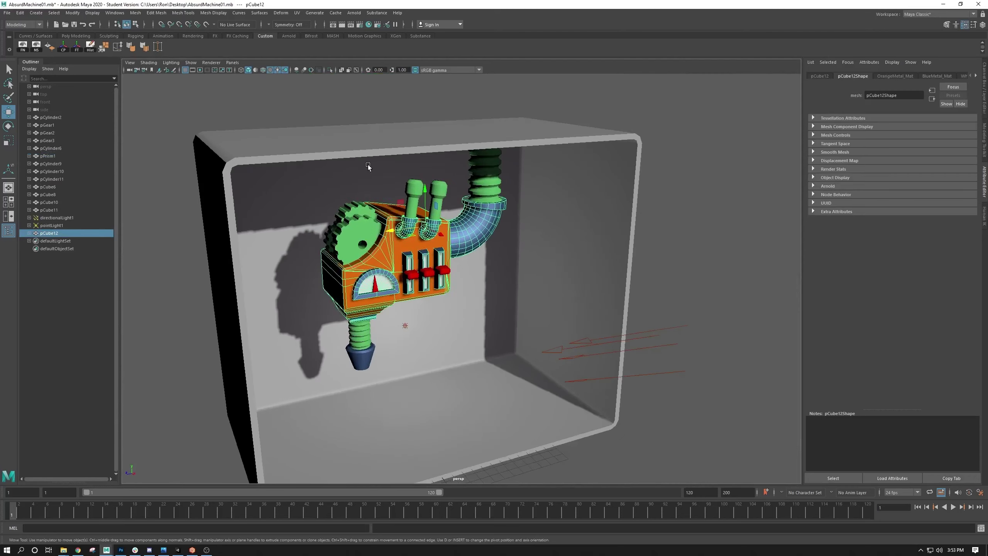
{"action": "scroll", "coordinate": [367, 165], "scroll_direction": "up", "scroll_amount": 5}
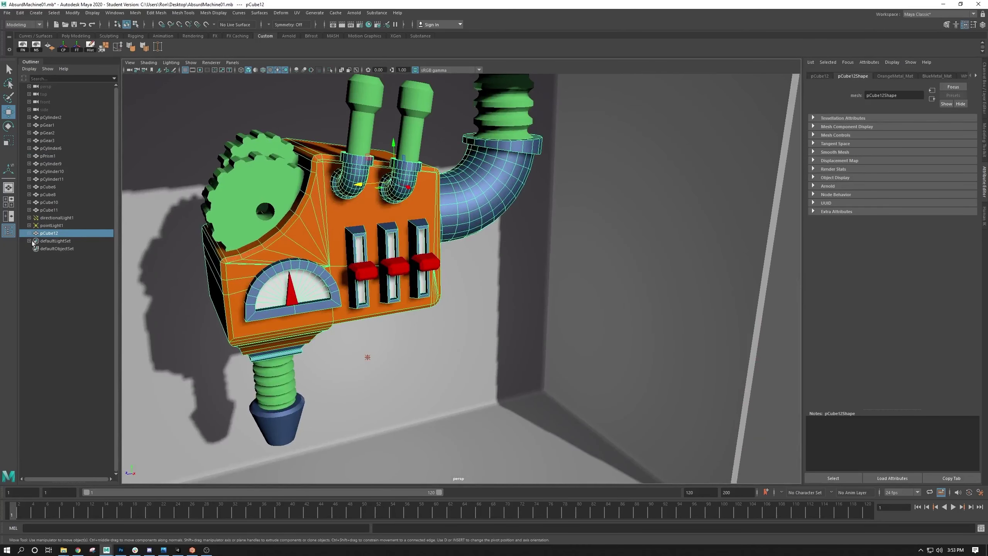
{"action": "double_click", "coordinate": [48, 234]}
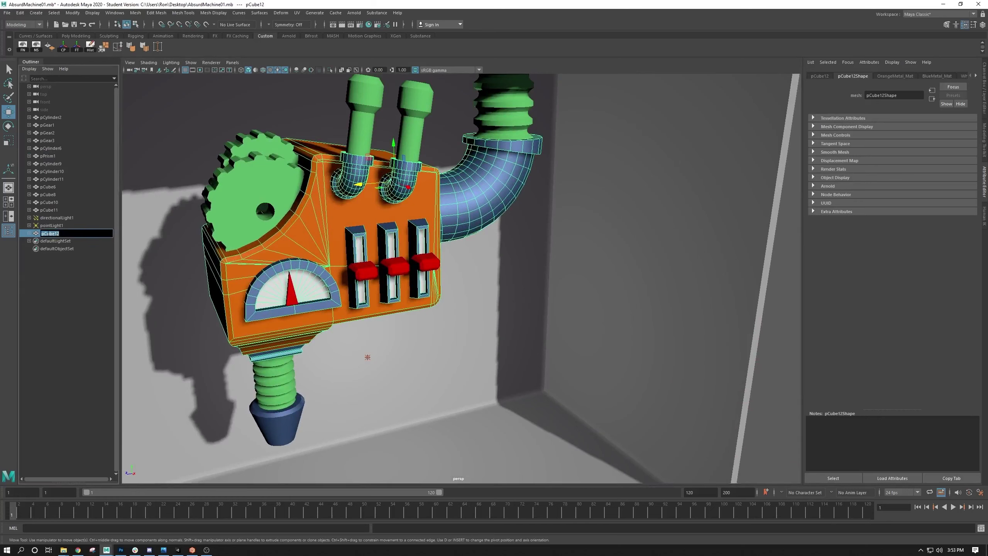
{"action": "type", "text": "AbsurdMachine_Base"}
{"action": "key", "text": "Return"}
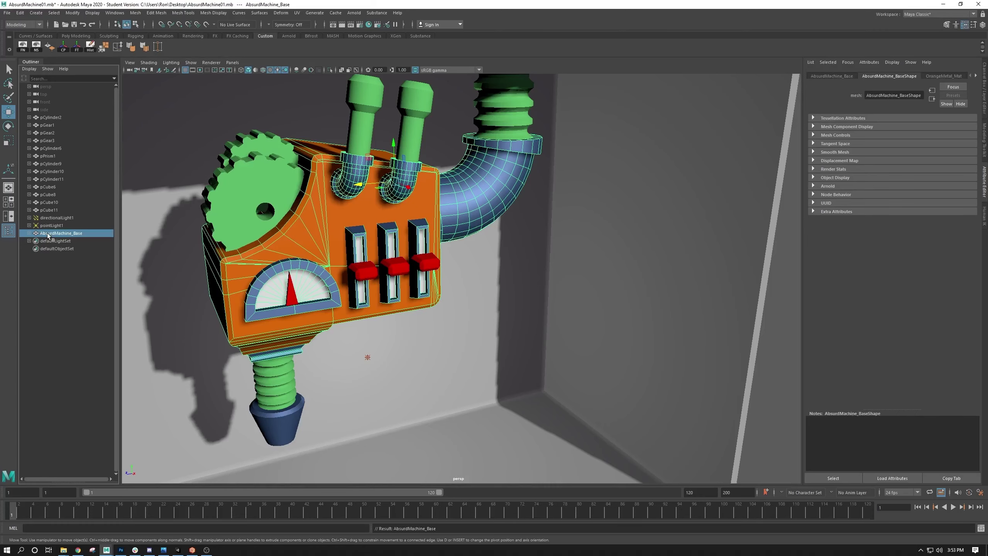
Create a tall polygon cube on the grid in front of the surrounding box as a test object
{"action": "right_click_drag", "start_coordinate": [430, 344], "coordinate": [282, 300], "text": "alt"}
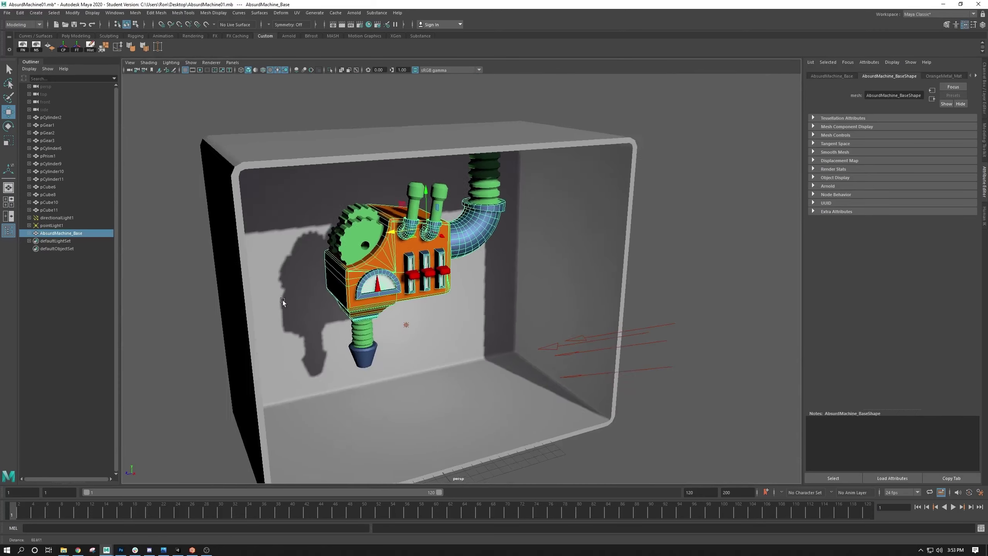
{"action": "middle_click_drag", "start_coordinate": [282, 300], "coordinate": [181, 264], "text": "alt"}
{"action": "left_click", "coordinate": [543, 218]}
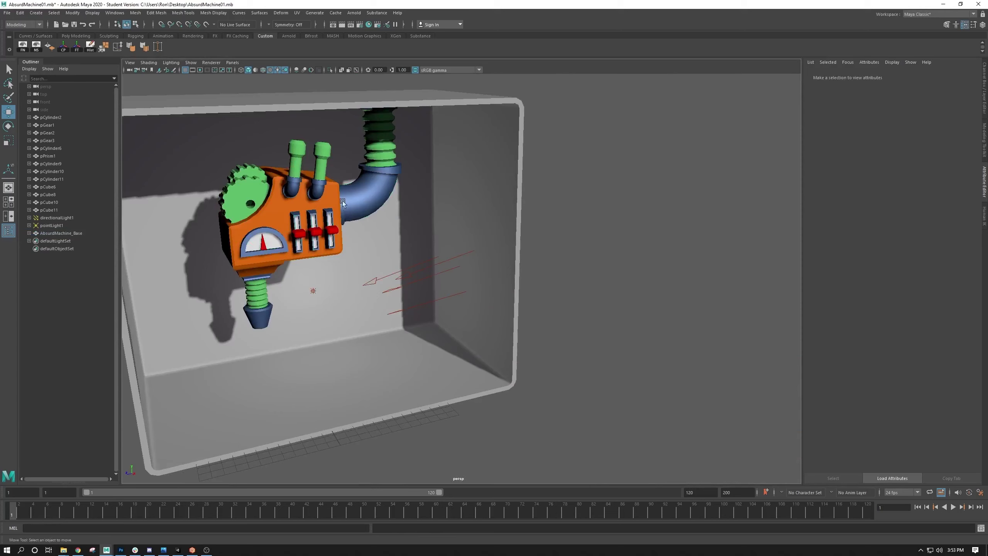
{"action": "left_click", "coordinate": [36, 13]}
{"action": "mouse_move", "coordinate": [64, 42]}
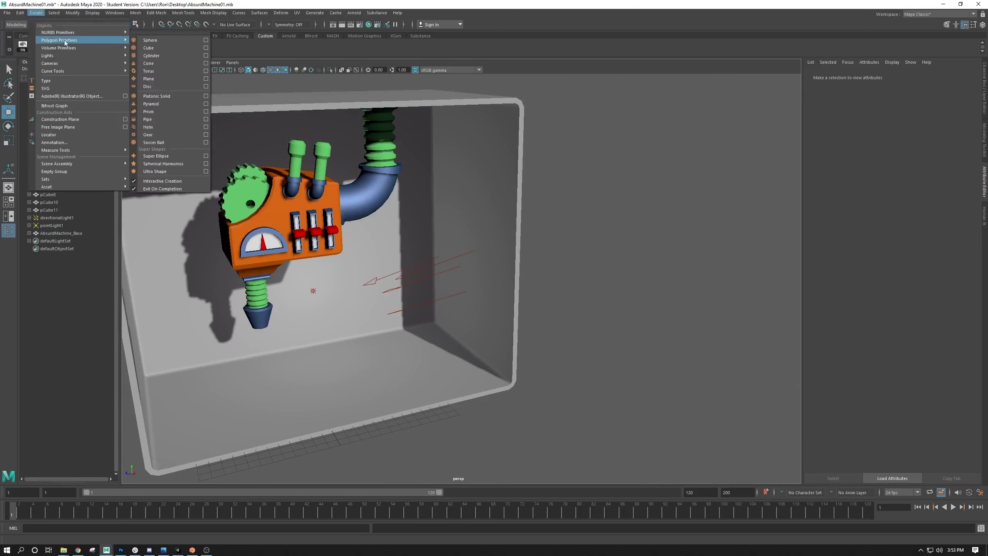
{"action": "left_click", "coordinate": [168, 45]}
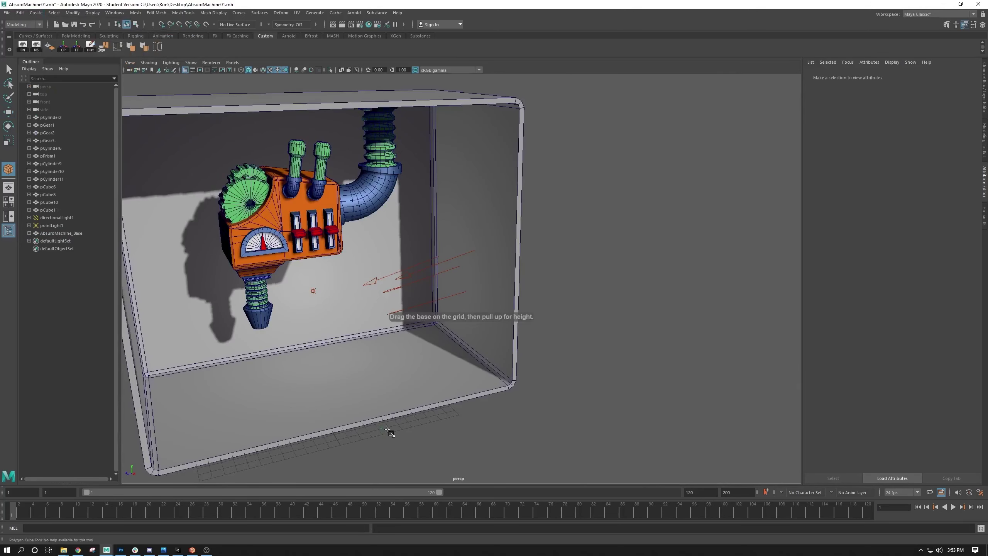
{"action": "left_click_drag", "start_coordinate": [383, 416], "coordinate": [421, 334]}
Duplicate the test cube, shift the copy sideways along its blue axis and tilt it so the two overlap
{"action": "middle_click_drag", "start_coordinate": [419, 345], "coordinate": [394, 300], "text": "alt"}
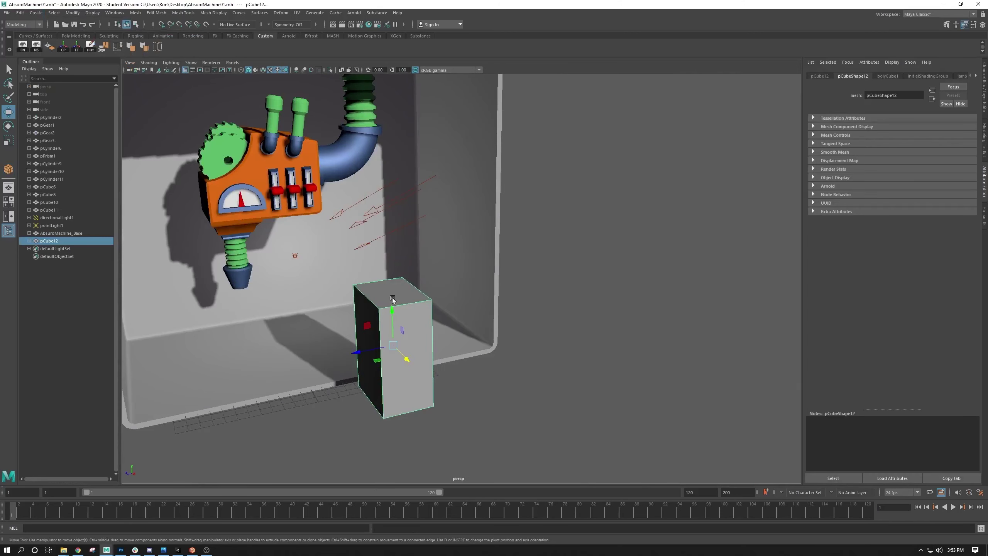
{"action": "key", "text": "ctrl+d"}
{"action": "left_click_drag", "start_coordinate": [357, 351], "coordinate": [314, 357]}
{"action": "key", "text": "e"}
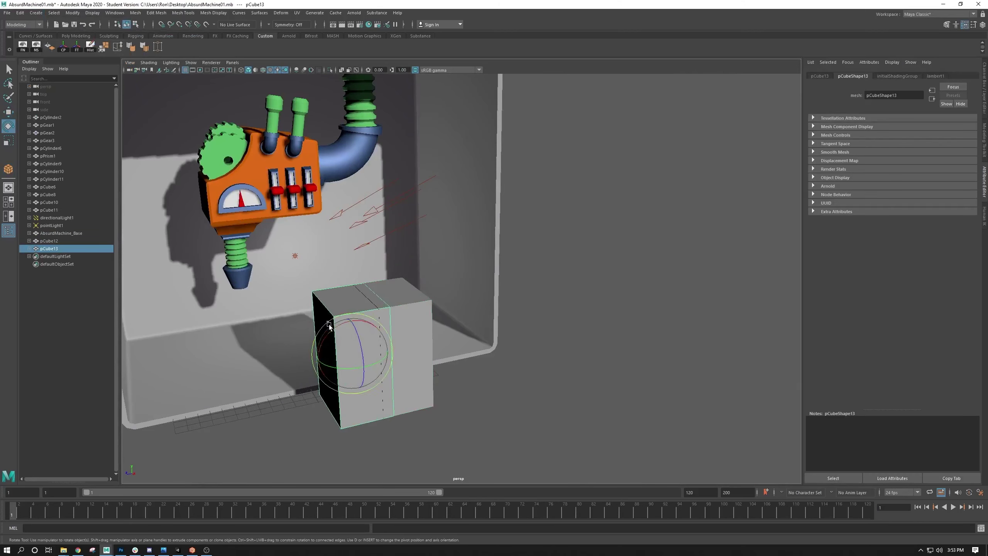
{"action": "left_click_drag", "start_coordinate": [352, 385], "coordinate": [351, 308]}
{"action": "key", "text": "w"}
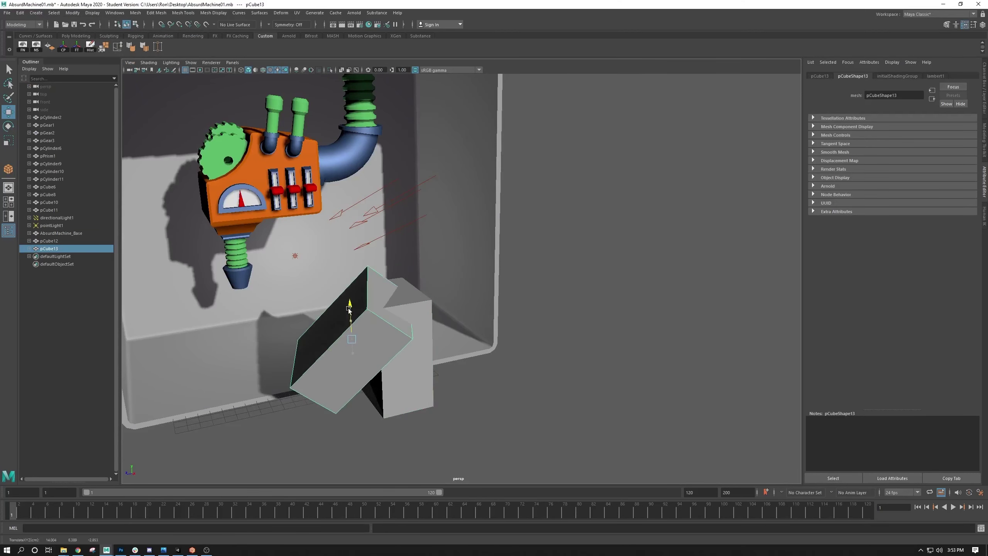
Combine the upright and tilted test cubes into one mesh
{"action": "left_click", "coordinate": [421, 311], "text": "shift"}
{"action": "right_click_drag", "start_coordinate": [305, 358], "coordinate": [352, 353], "text": "alt"}
{"action": "middle_click_drag", "start_coordinate": [347, 356], "coordinate": [373, 271], "text": "alt"}
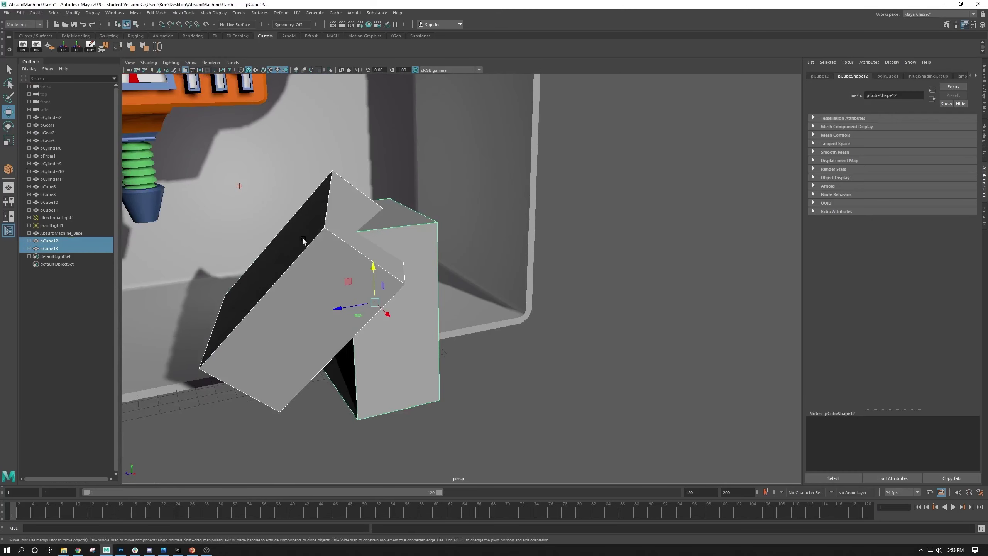
{"action": "left_click", "coordinate": [135, 13]}
{"action": "left_click", "coordinate": [148, 41]}
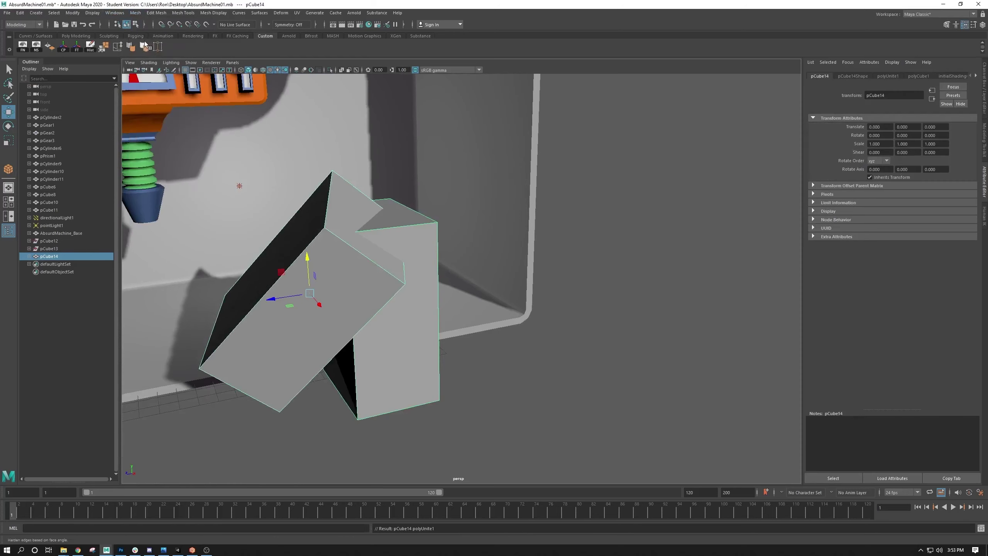
Delete the construction history of the combined test cubes
{"action": "left_click", "coordinate": [28, 14]}
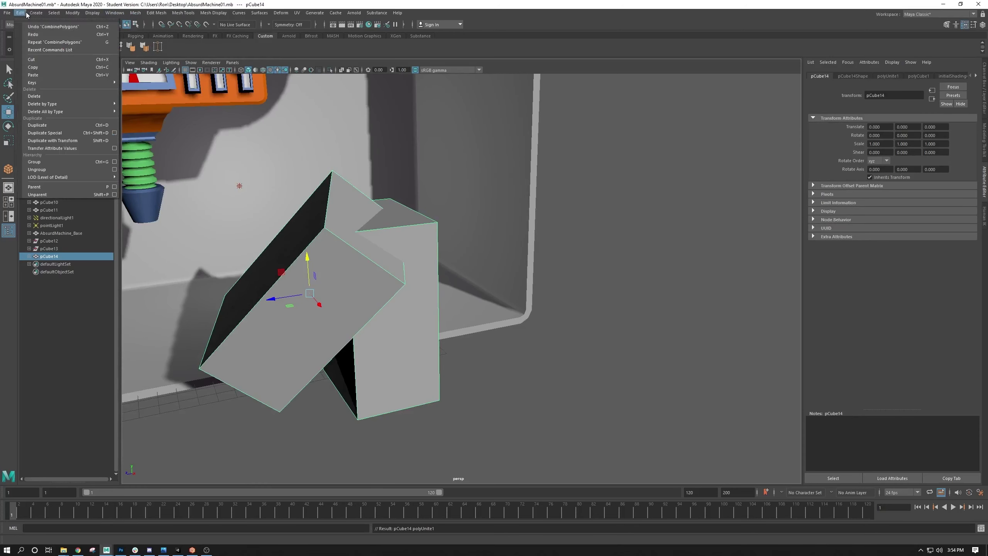
{"action": "mouse_move", "coordinate": [90, 103]}
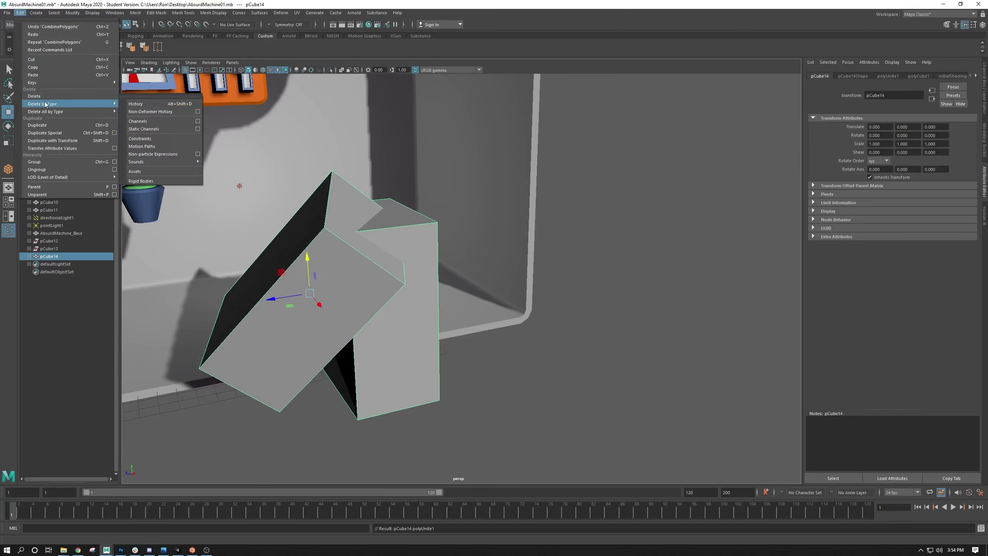
{"action": "left_click", "coordinate": [143, 104]}
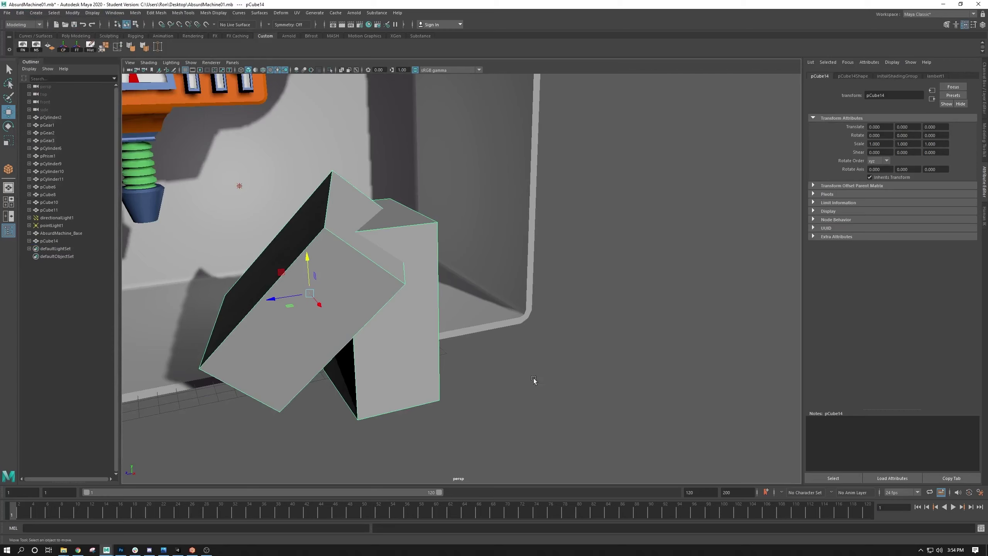
Separate the combined test mesh back into its individual cubes
{"action": "left_click_drag", "start_coordinate": [419, 330], "coordinate": [269, 231], "text": "alt"}
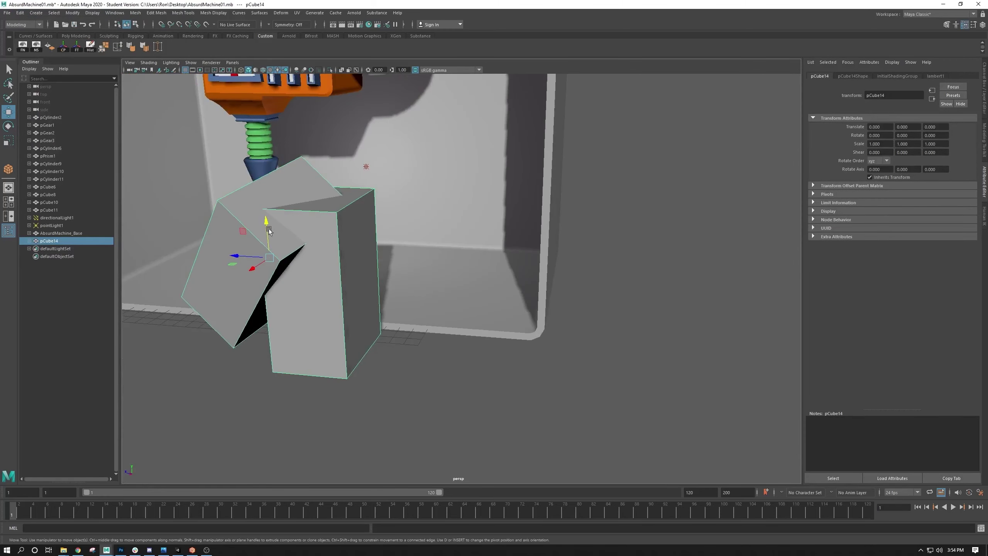
{"action": "middle_click_drag", "start_coordinate": [274, 153], "coordinate": [312, 243], "text": "alt"}
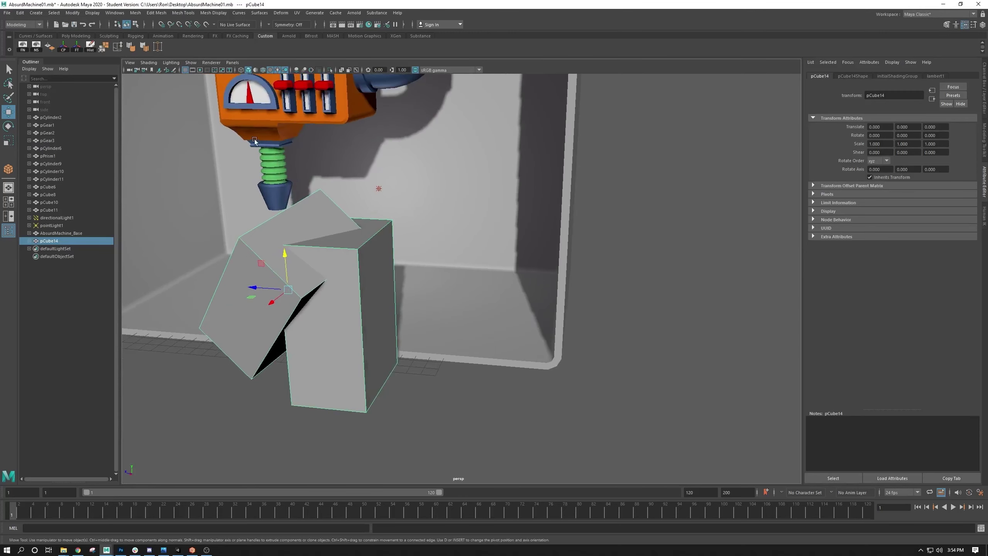
{"action": "left_click", "coordinate": [135, 12]}
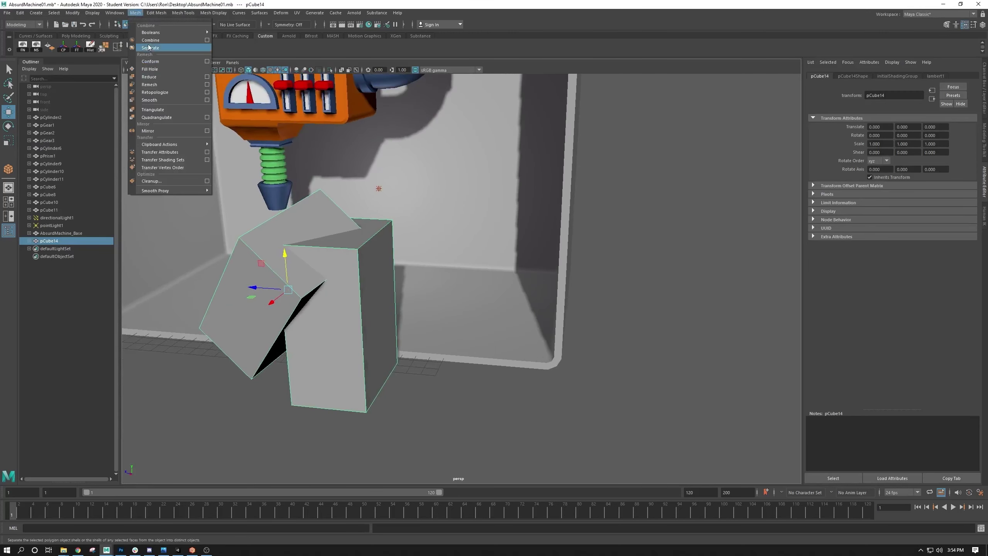
{"action": "left_click", "coordinate": [150, 48]}
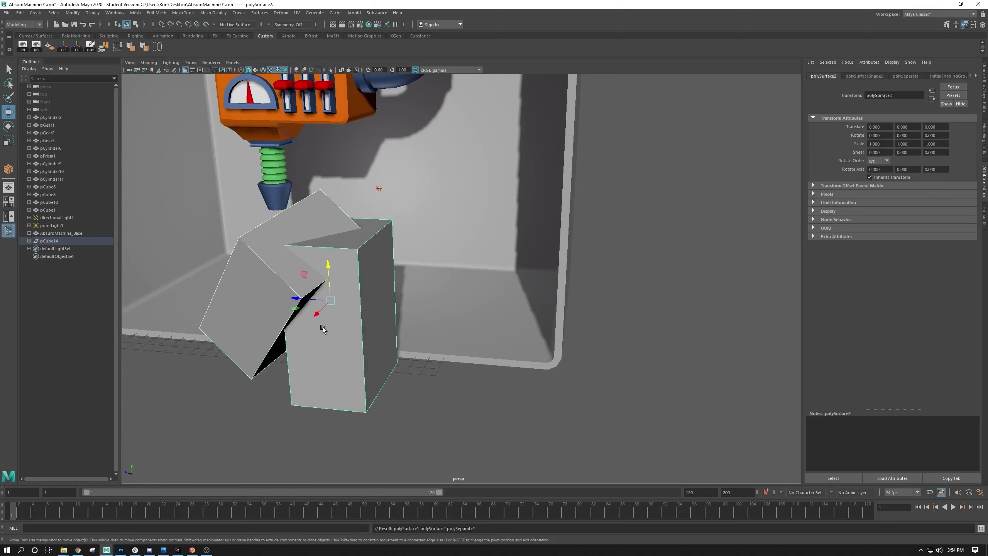
Expand pCube14 and select polySurface1 and polySurface2 in turn to examine which cube each one represents
{"action": "left_click", "coordinate": [29, 241]}
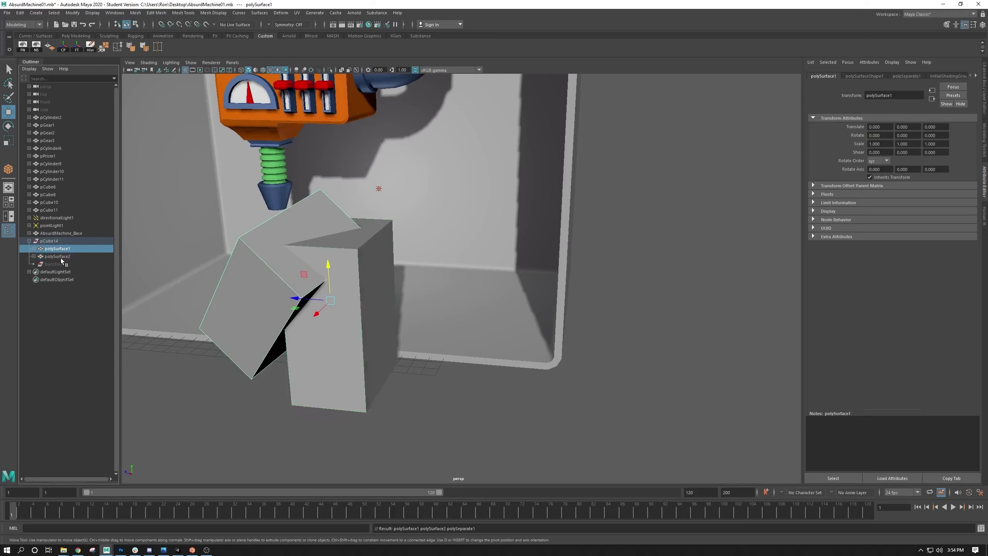
{"action": "left_click", "coordinate": [62, 255]}
{"action": "left_click", "coordinate": [63, 249]}
{"action": "left_click", "coordinate": [61, 256]}
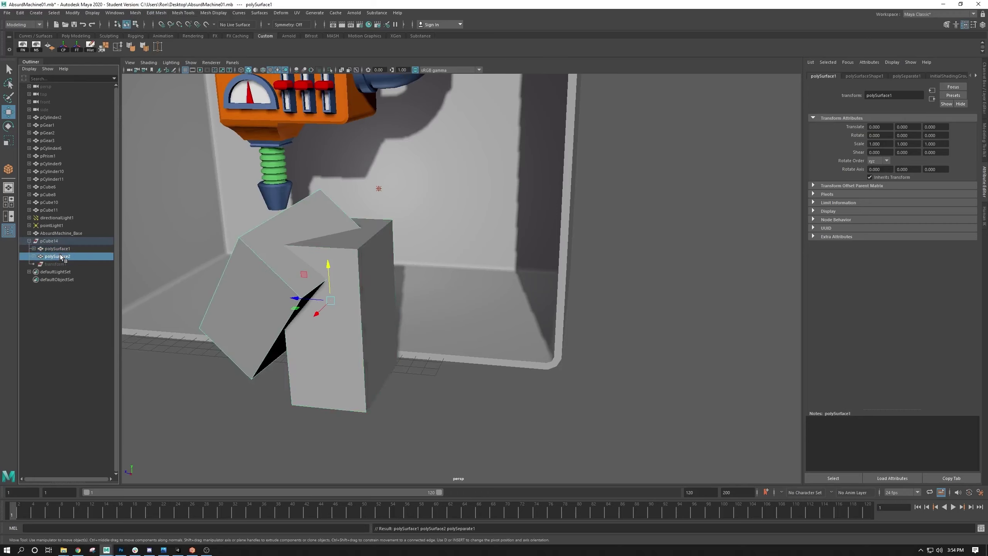
{"action": "left_click", "coordinate": [66, 250]}
{"action": "left_click", "coordinate": [69, 257]}
{"action": "left_click", "coordinate": [60, 249]}
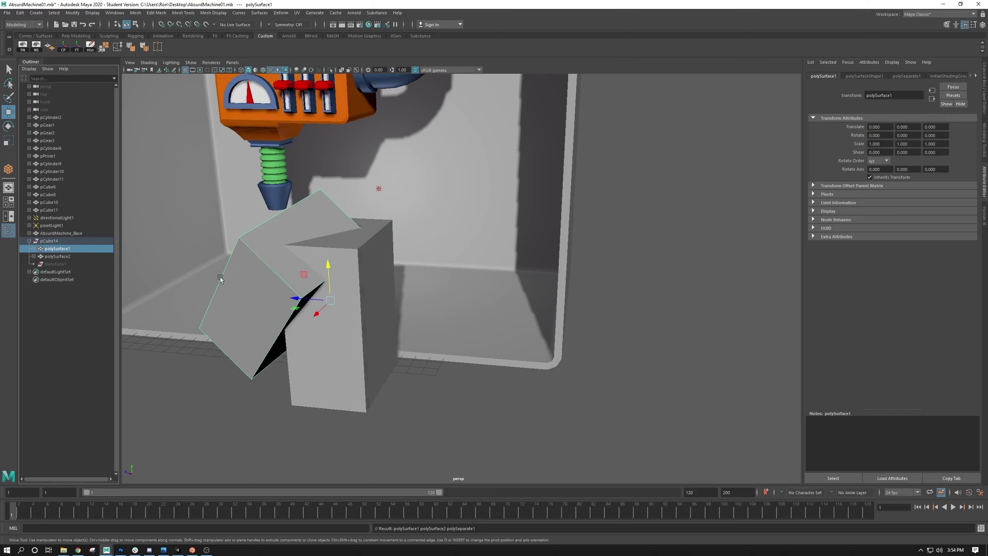
{"action": "left_click", "coordinate": [352, 278]}
{"action": "left_click", "coordinate": [270, 274]}
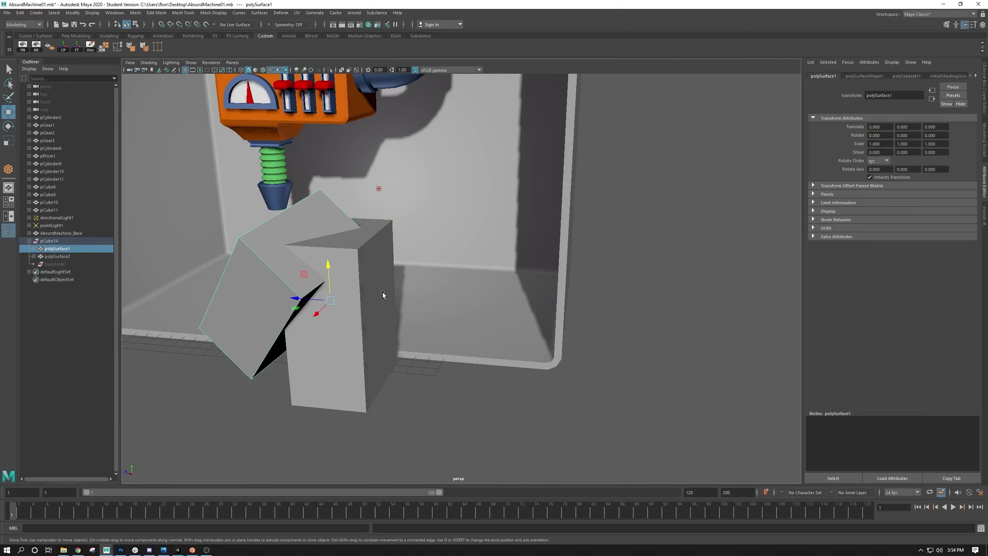
{"action": "left_click", "coordinate": [356, 258]}
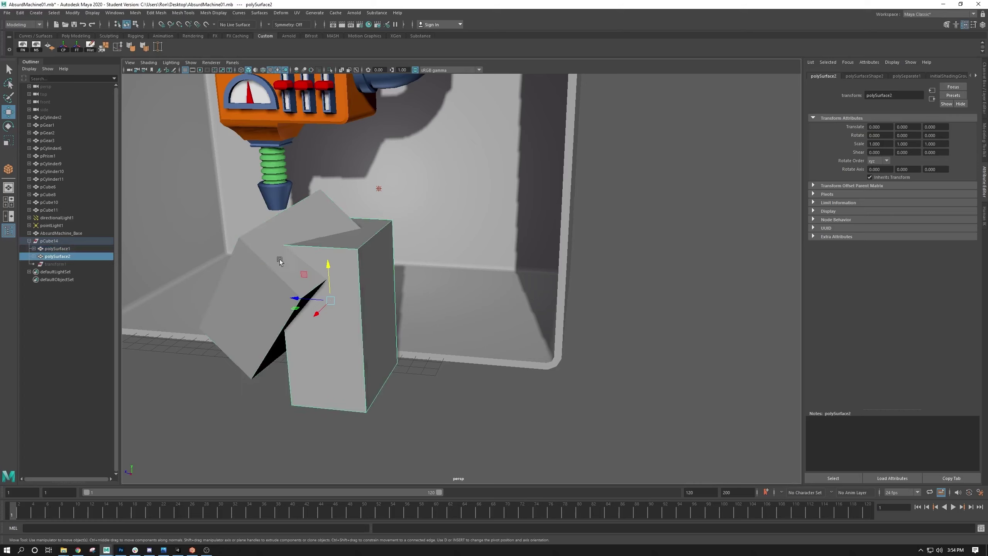
Try deleting the tilted cube and selecting the upright one on its own, and undo the deletion
{"action": "left_click", "coordinate": [260, 251]}
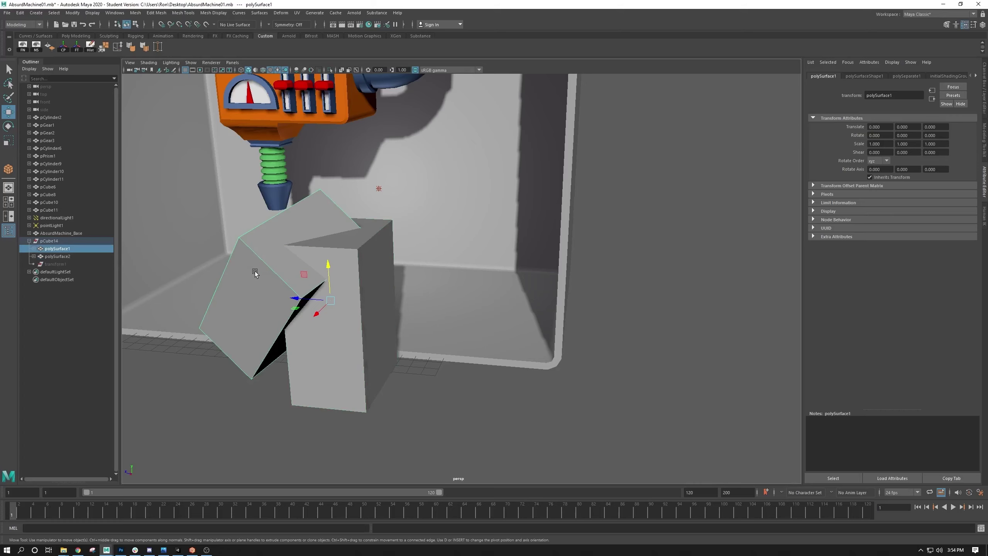
{"action": "key", "text": "Delete"}
{"action": "left_click", "coordinate": [326, 282]}
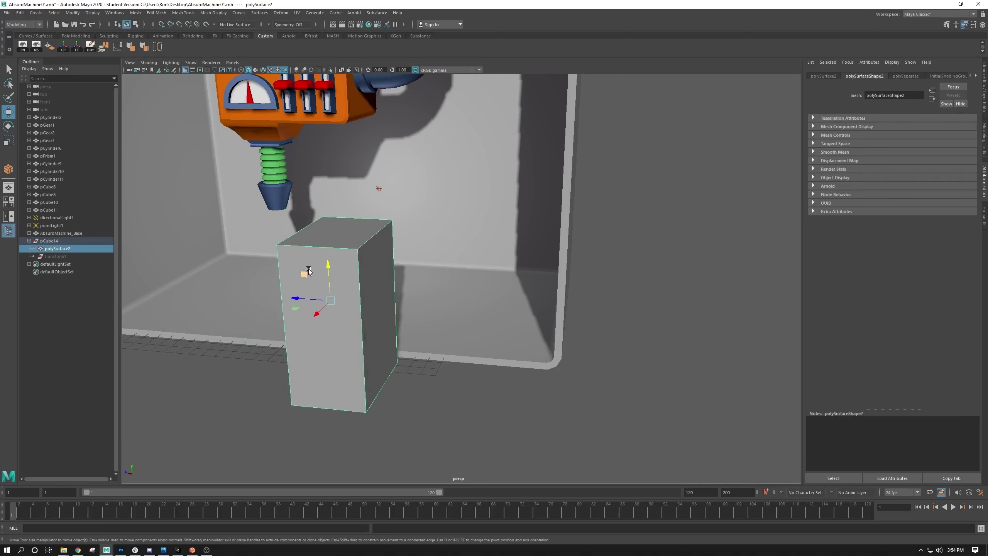
{"action": "key", "text": "ctrl+z"}
{"action": "key", "text": "ctrl+z"}
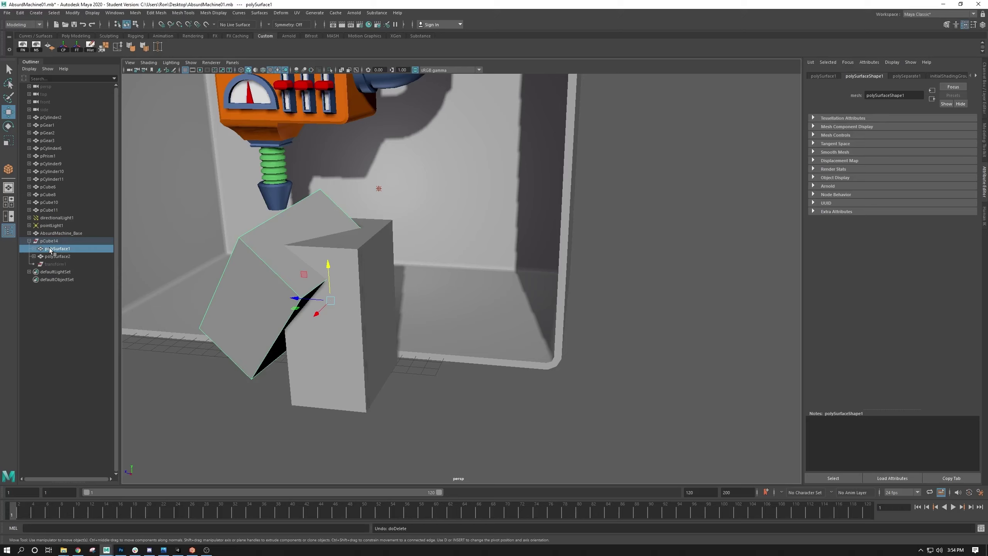
Try moving polySurface1 out of the pCube14 group to the top level of the scene hierarchy, and undo the move
{"action": "left_click_drag", "start_coordinate": [49, 251], "coordinate": [52, 235]}
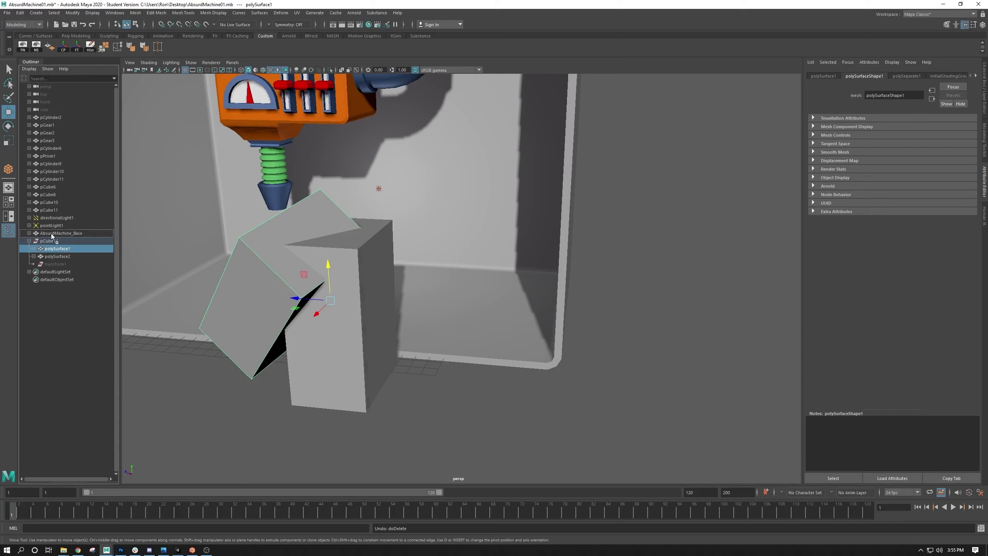
{"action": "left_click_drag", "start_coordinate": [51, 235], "coordinate": [51, 231]}
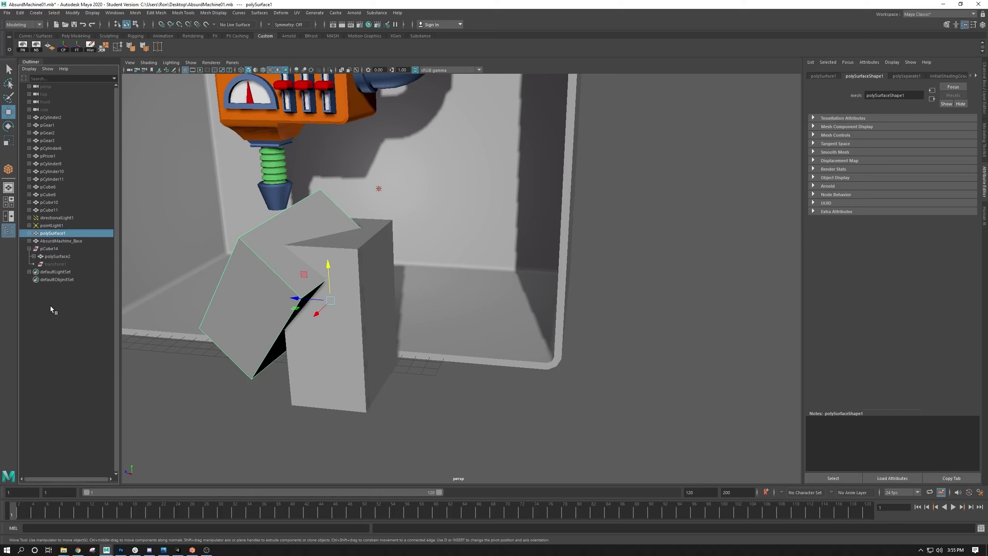
{"action": "key", "text": "ctrl+z"}
Delete the pCube14 group together with both separated test cubes
{"action": "left_click", "coordinate": [49, 240]}
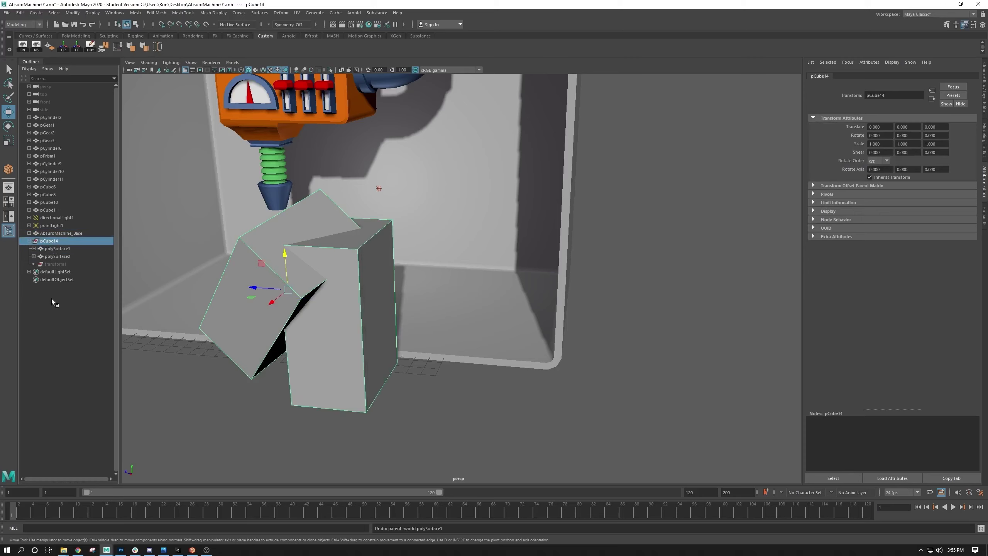
{"action": "key", "text": "Delete"}
{"action": "middle_click_drag", "start_coordinate": [235, 191], "coordinate": [286, 255], "text": "alt"}
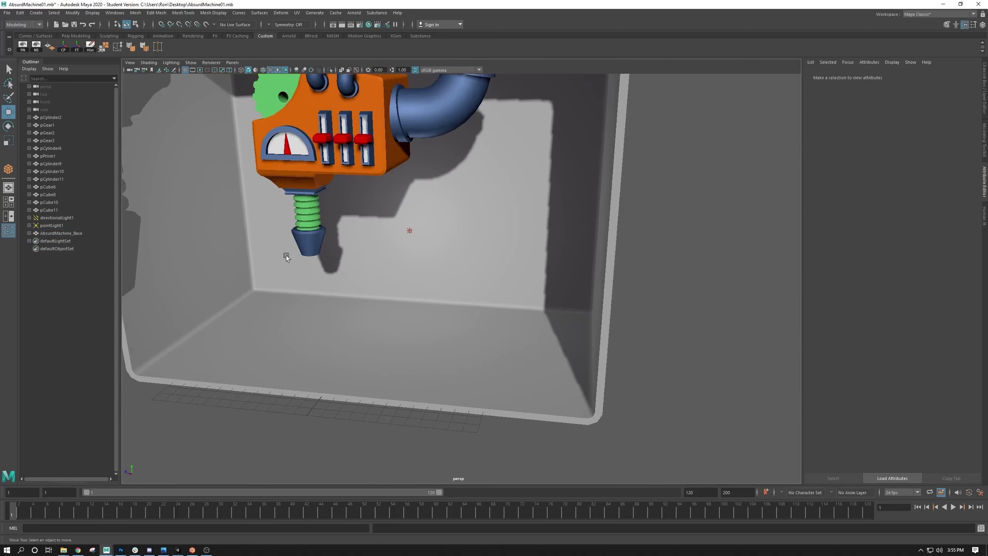
Expand and collapse AbsurdMachine_Base, select it, and examine from several angles which machine parts the combined mesh includes
{"action": "left_click", "coordinate": [29, 233]}
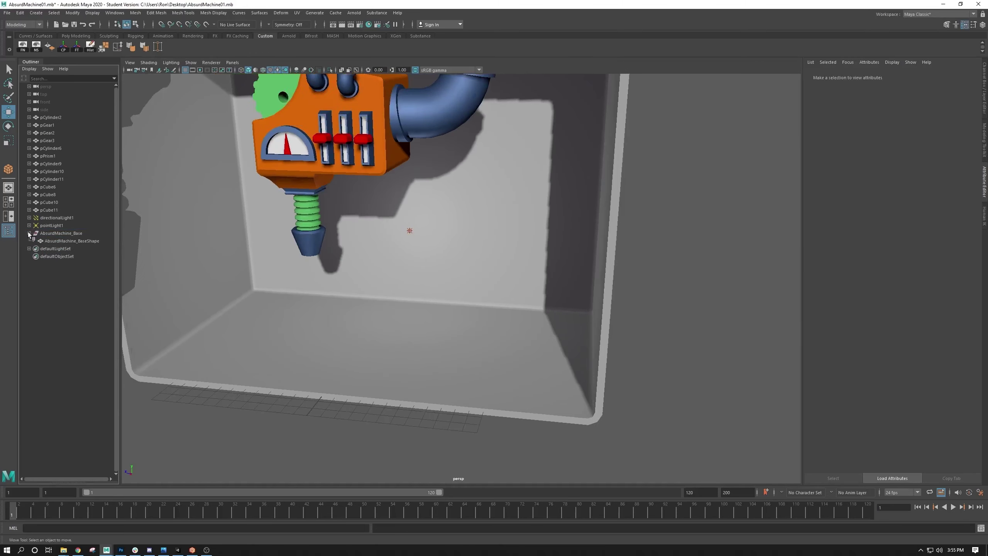
{"action": "left_click", "coordinate": [29, 233]}
{"action": "left_click", "coordinate": [51, 235]}
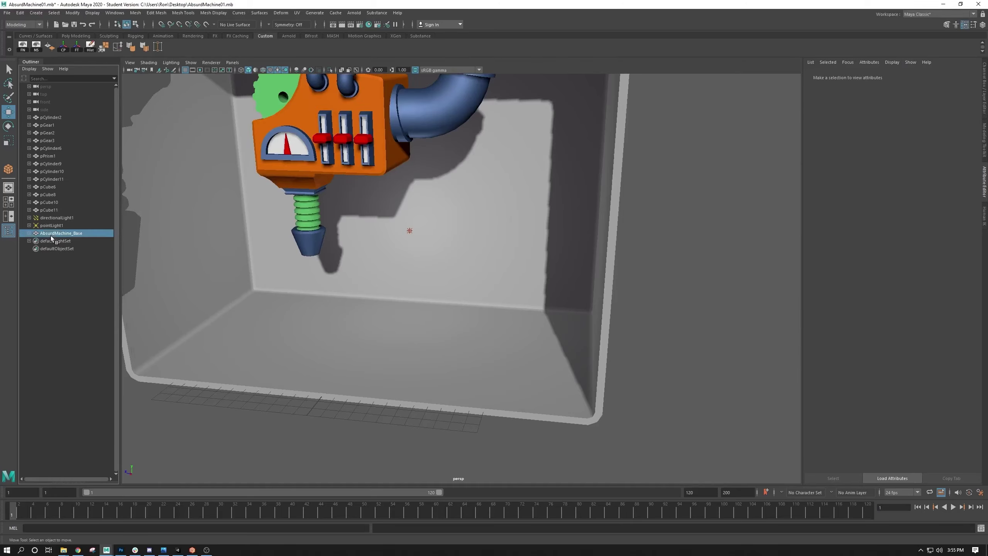
{"action": "middle_click_drag", "start_coordinate": [275, 193], "coordinate": [277, 223], "text": "alt"}
{"action": "left_click_drag", "start_coordinate": [276, 223], "coordinate": [401, 381], "text": "alt"}
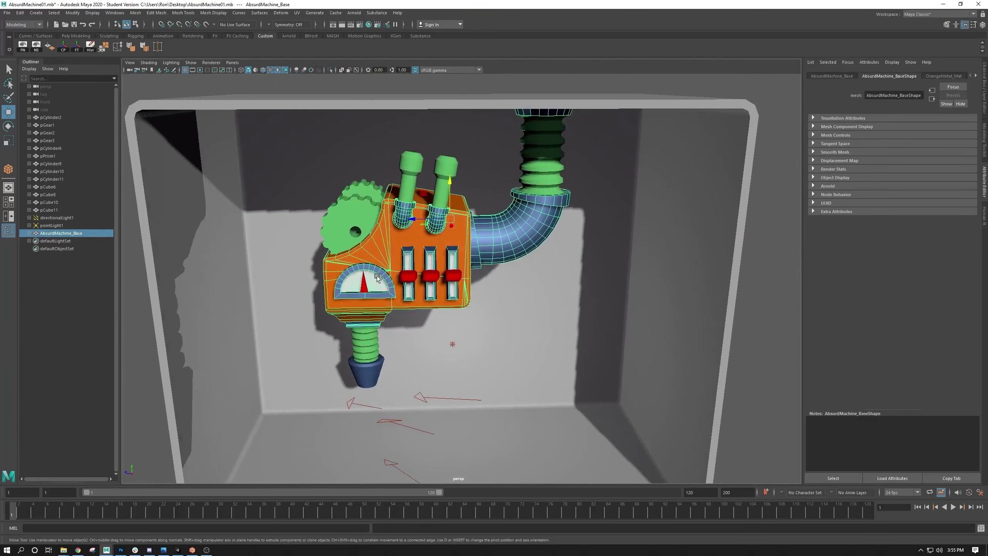
{"action": "right_click_drag", "start_coordinate": [400, 381], "coordinate": [443, 377], "text": "alt"}
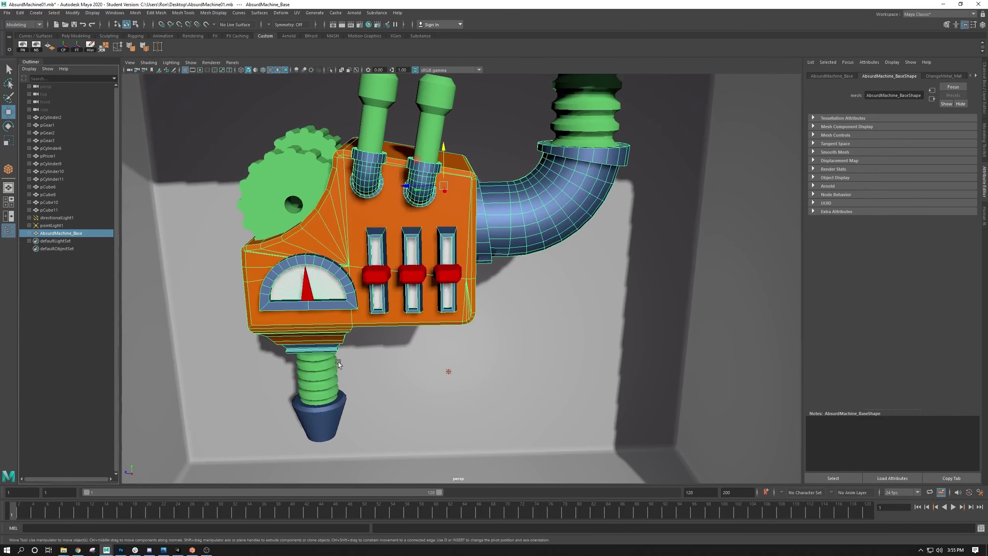
{"action": "left_click_drag", "start_coordinate": [331, 316], "coordinate": [383, 338], "text": "alt"}
{"action": "scroll", "coordinate": [409, 210], "scroll_direction": "down", "scroll_amount": 5}
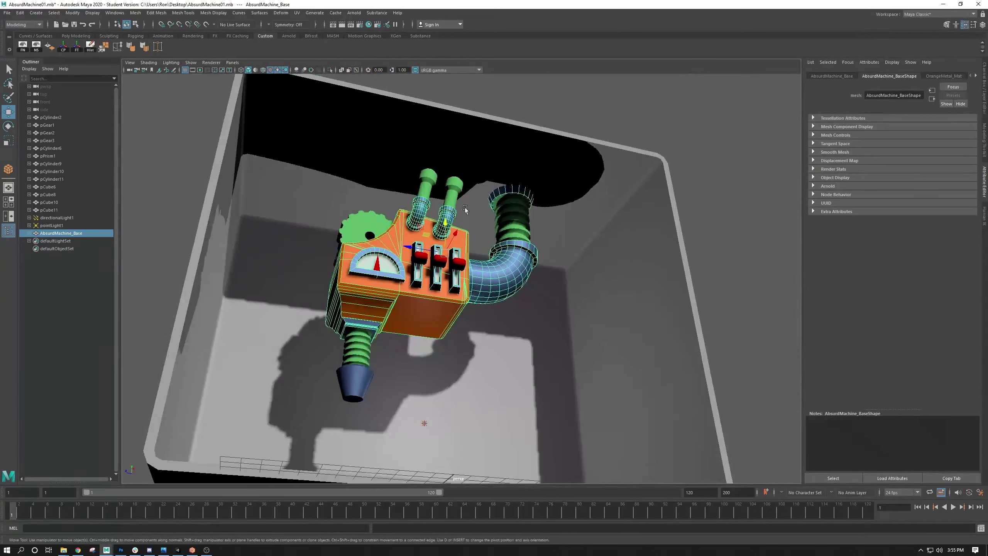
Select the large open box surrounding the machine and rename it Section
{"action": "left_click_drag", "start_coordinate": [465, 207], "coordinate": [449, 211], "text": "alt"}
{"action": "left_click", "coordinate": [392, 140]}
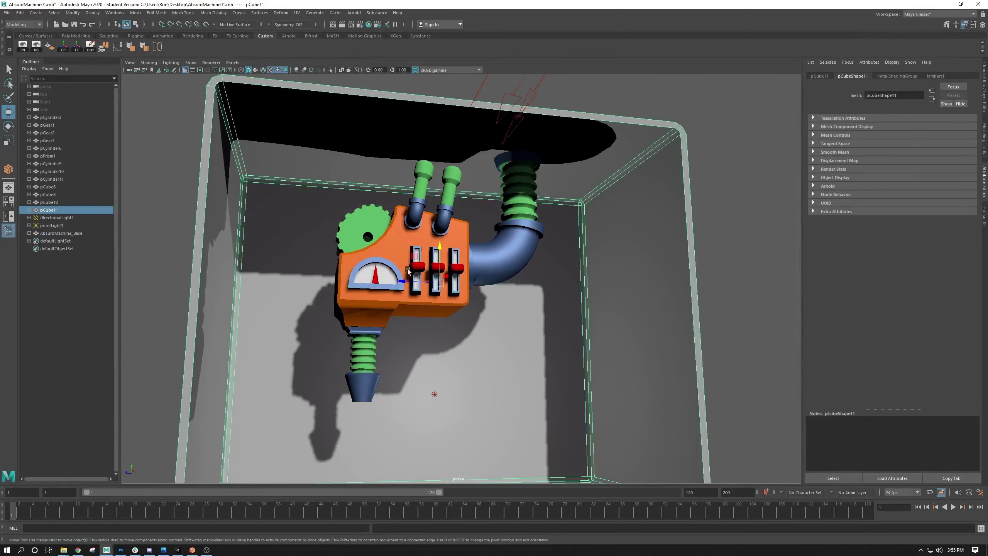
{"action": "mouse_move", "coordinate": [371, 265]}
{"action": "left_mouse_down", "text": "alt"}
{"action": "mouse_move", "coordinate": [323, 255]}
{"action": "mouse_move", "coordinate": [288, 275]}
{"action": "mouse_move", "coordinate": [370, 255]}
{"action": "left_mouse_up", "text": "alt"}
{"action": "double_click", "coordinate": [55, 210]}
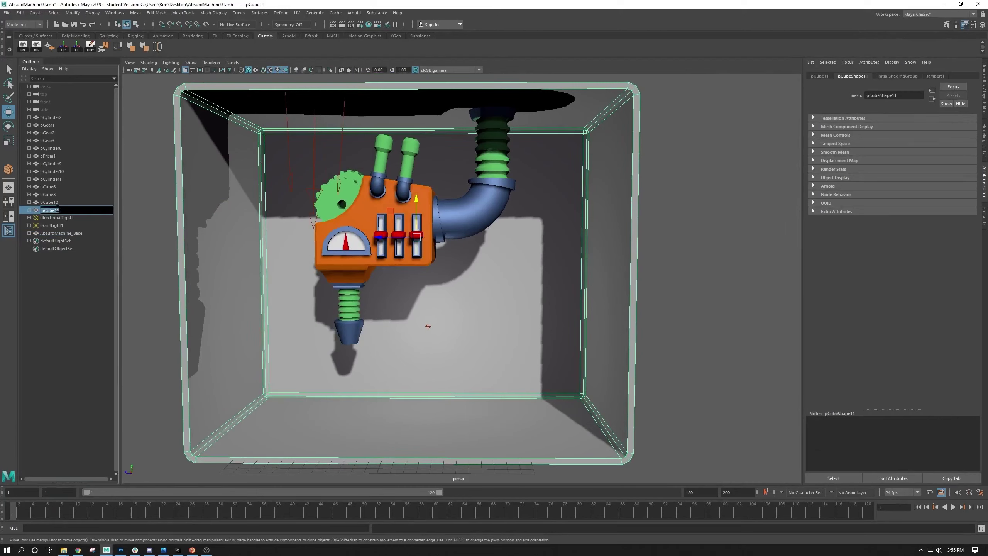
{"action": "type", "text": "section"}
{"action": "key", "text": "Return"}
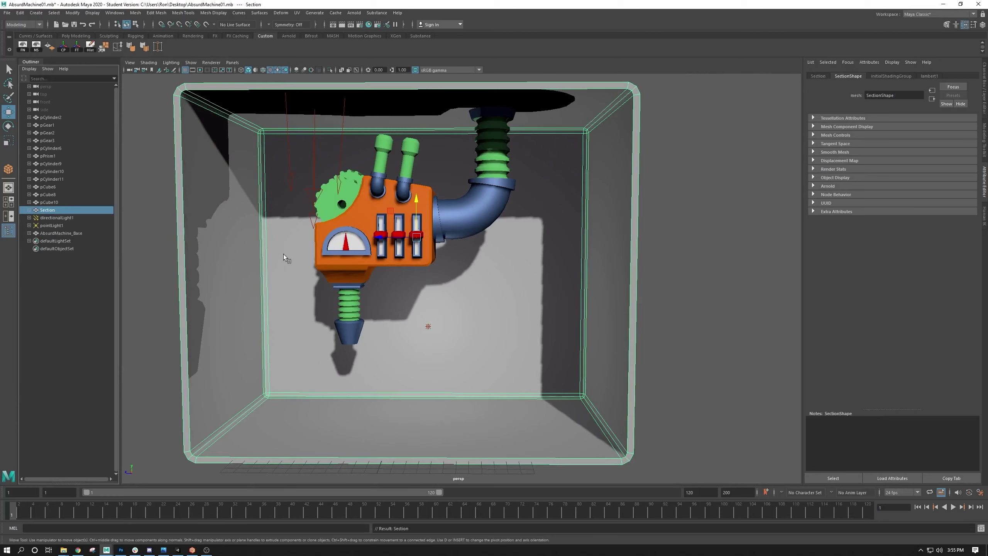
Try hiding the directional light as an object, and undo the hiding
{"action": "middle_click_drag", "start_coordinate": [342, 158], "coordinate": [329, 190], "text": "alt"}
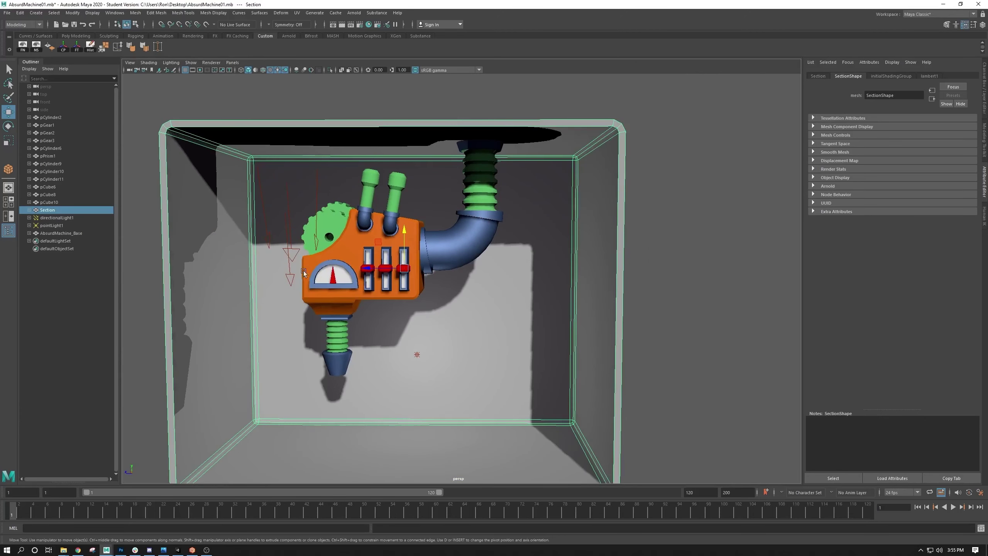
{"action": "left_click", "coordinate": [291, 251]}
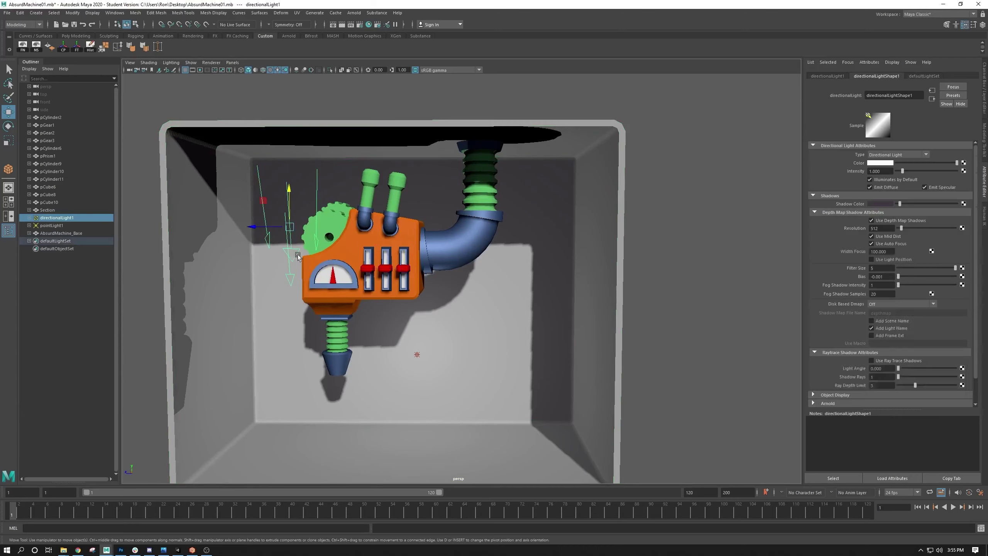
{"action": "left_click_drag", "start_coordinate": [291, 251], "coordinate": [383, 292], "text": "alt"}
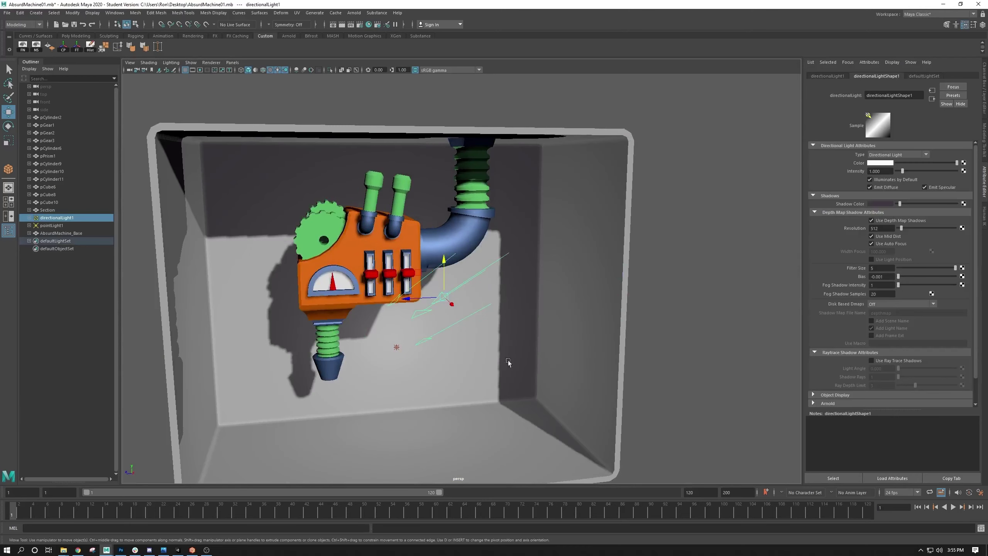
{"action": "key", "text": "ctrl+h"}
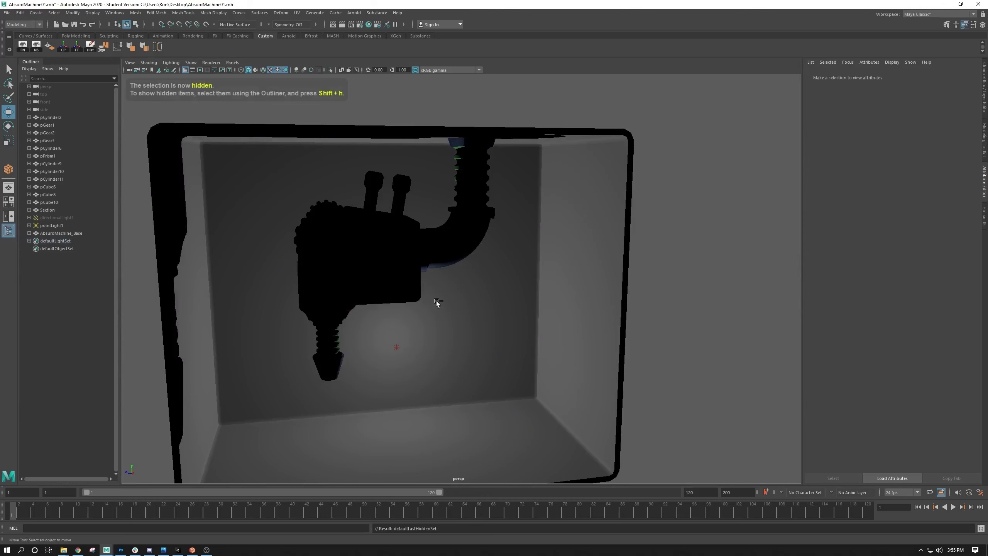
{"action": "key", "text": "ctrl+z"}
Try moving the directional light straight up, high above the box, and undo the move
{"action": "left_click_drag", "start_coordinate": [435, 316], "coordinate": [408, 258], "text": "alt"}
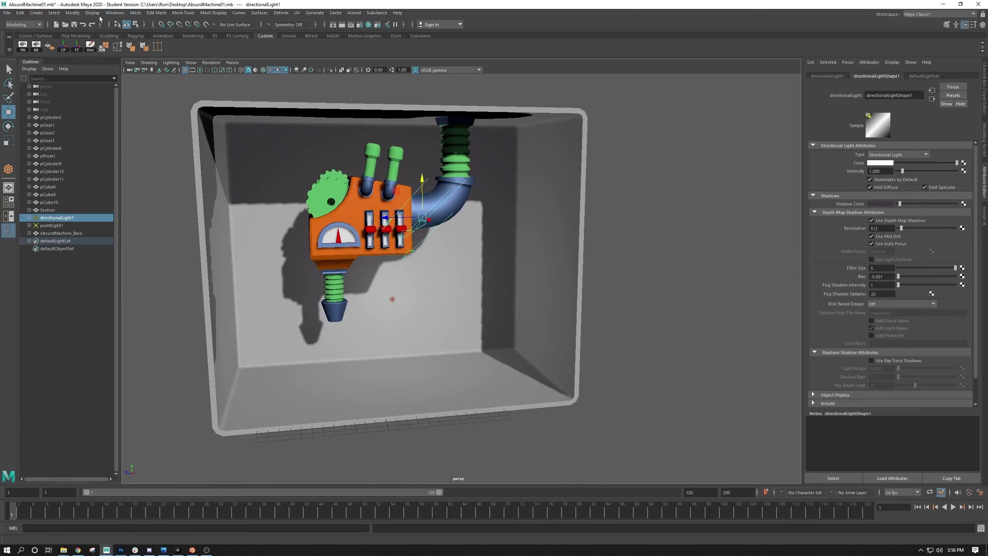
{"action": "right_click_drag", "start_coordinate": [481, 306], "coordinate": [342, 241], "text": "alt"}
{"action": "left_click_drag", "start_coordinate": [342, 241], "coordinate": [383, 240], "text": "alt"}
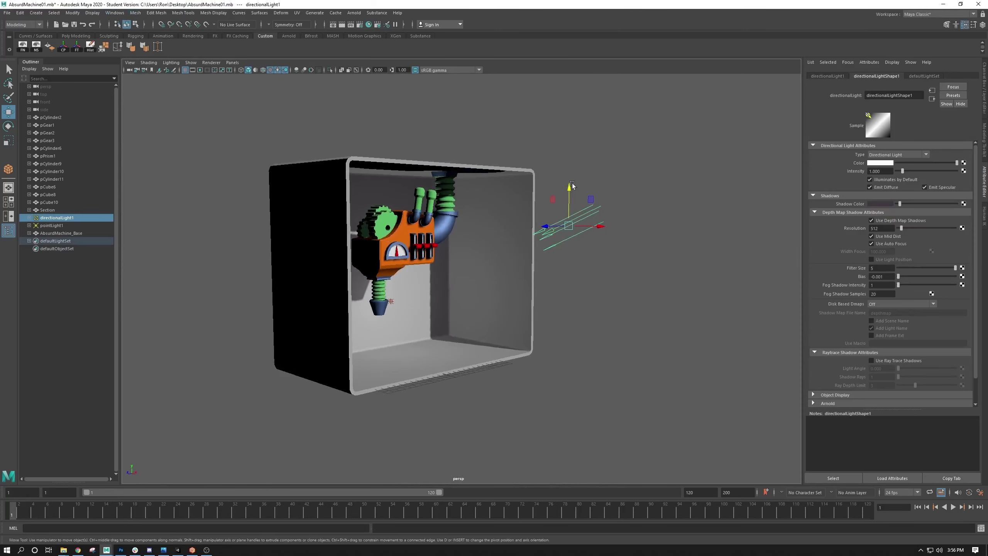
{"action": "left_click_drag", "start_coordinate": [570, 189], "coordinate": [551, 25]}
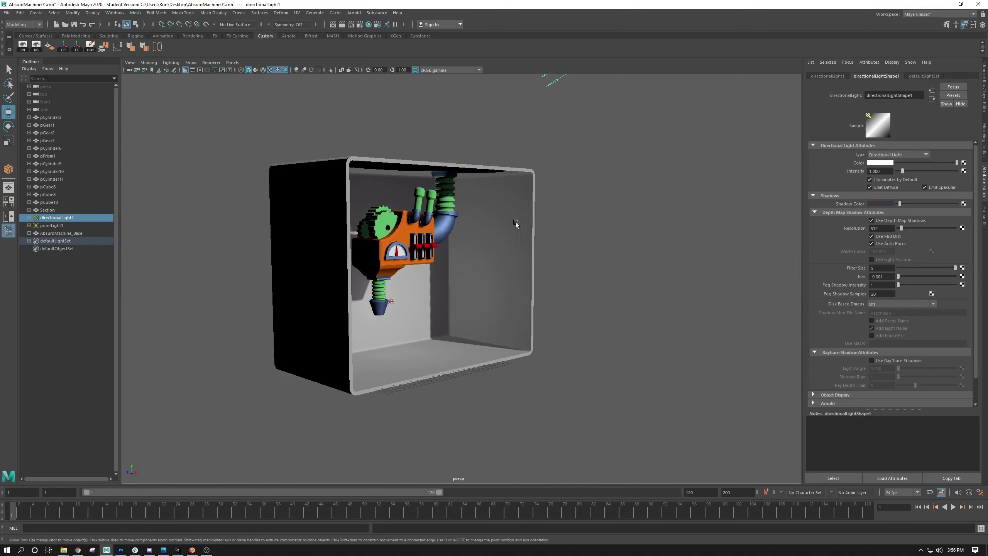
{"action": "left_click_drag", "start_coordinate": [518, 223], "coordinate": [482, 240], "text": "alt"}
{"action": "right_click_drag", "start_coordinate": [481, 241], "coordinate": [421, 265], "text": "alt"}
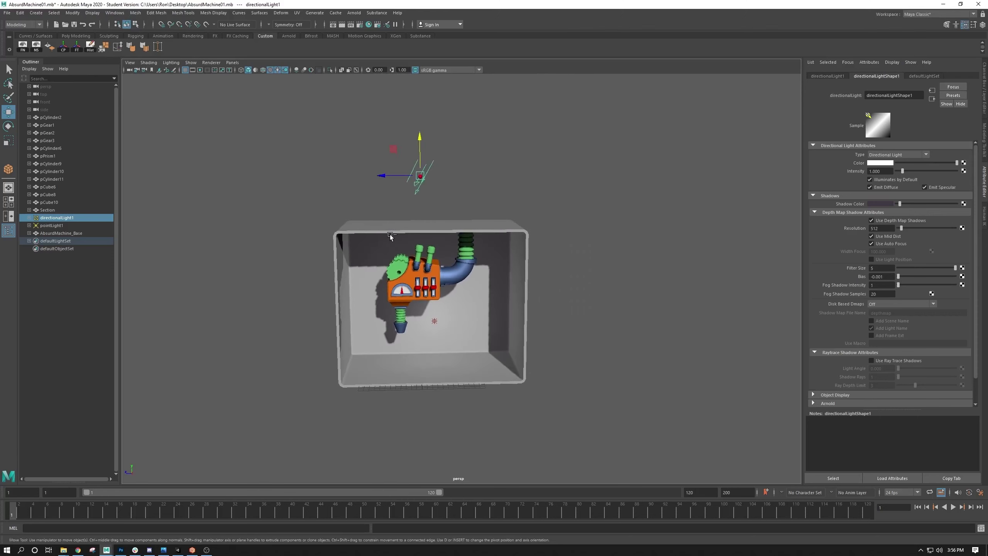
{"action": "left_click_drag", "start_coordinate": [421, 265], "coordinate": [432, 349], "text": "alt"}
{"action": "scroll", "coordinate": [432, 348], "scroll_direction": "up", "scroll_amount": 3}
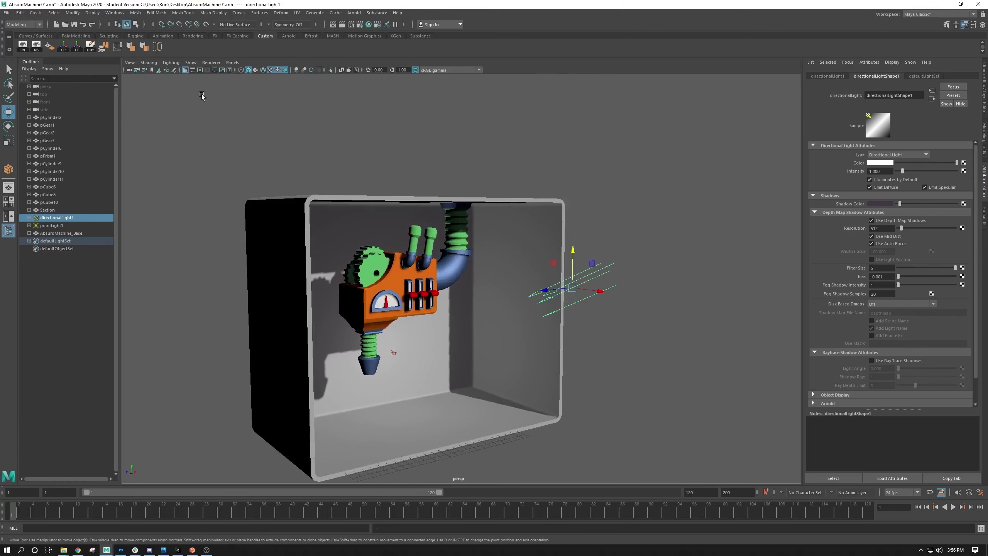
Turn off the display of light objects in the perspective viewport and turn it back on
{"action": "left_click", "coordinate": [129, 62]}
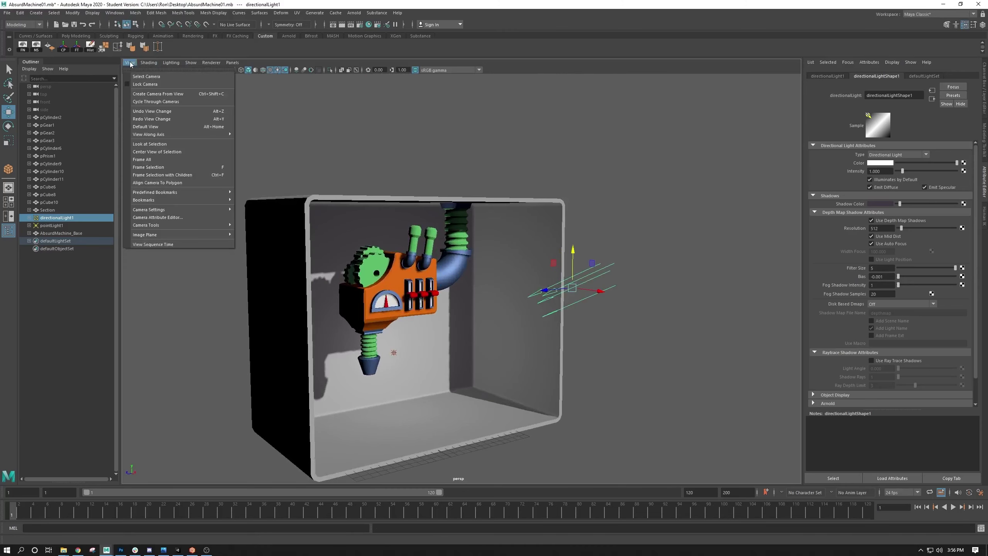
{"action": "left_click", "coordinate": [191, 62]}
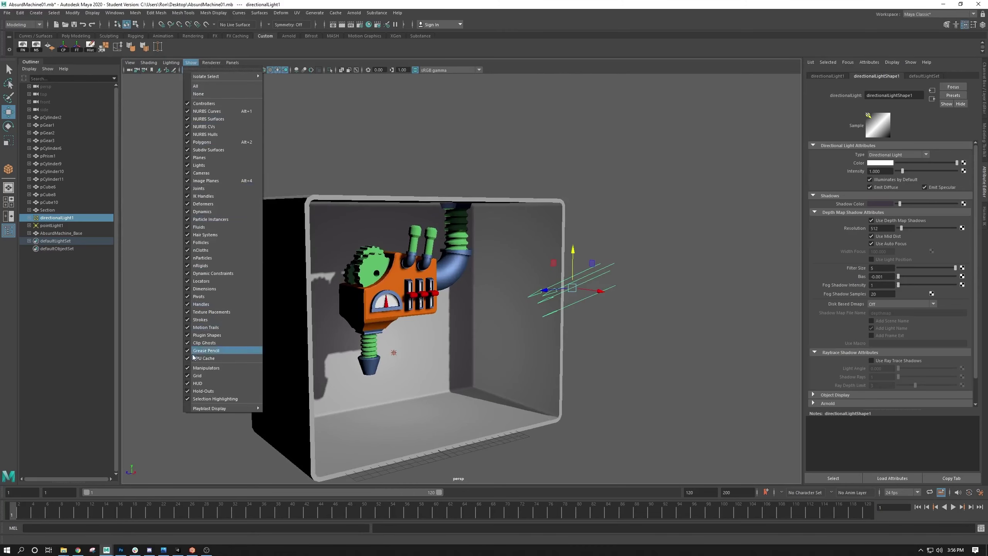
{"action": "left_click", "coordinate": [188, 165]}
{"action": "left_click", "coordinate": [188, 167]}
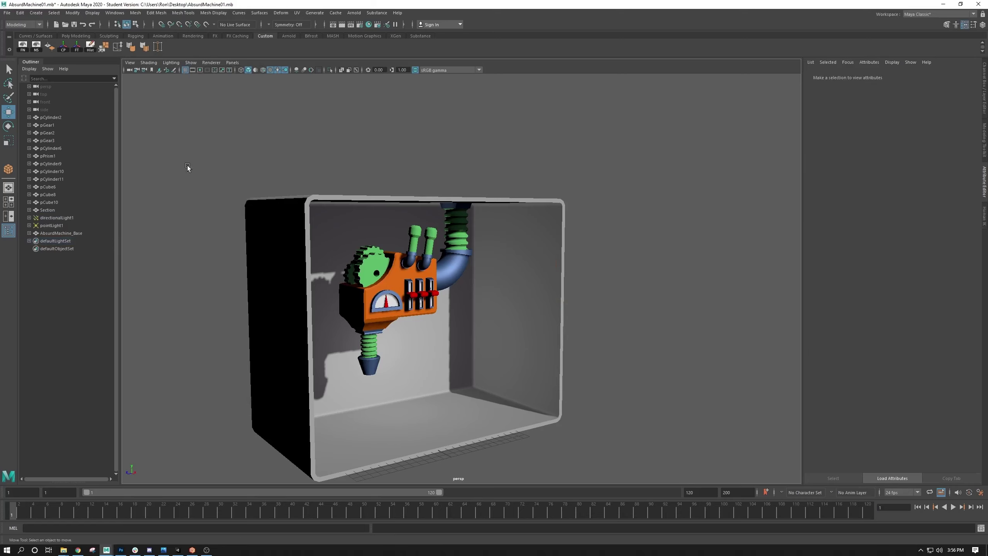
{"action": "left_click", "coordinate": [189, 63]}
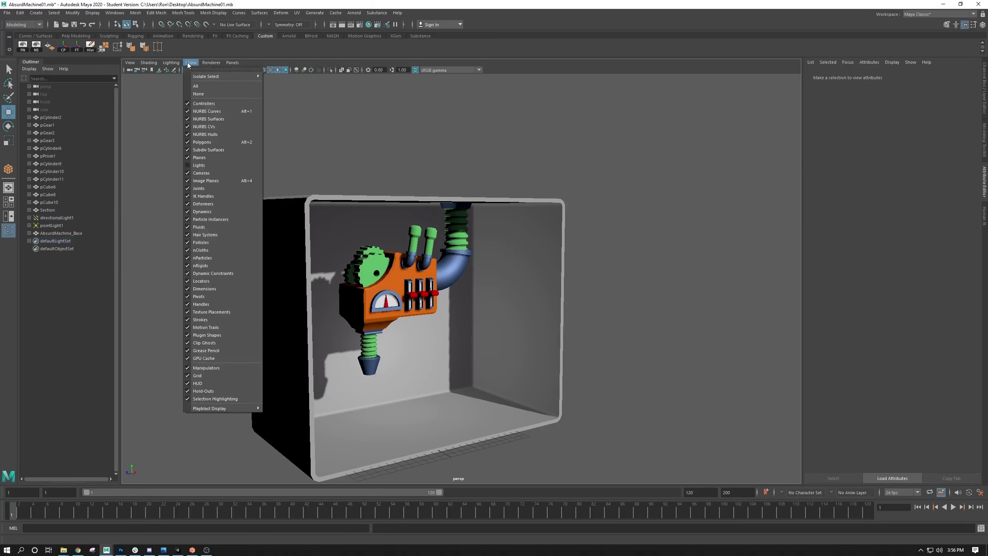
{"action": "left_click", "coordinate": [187, 167]}
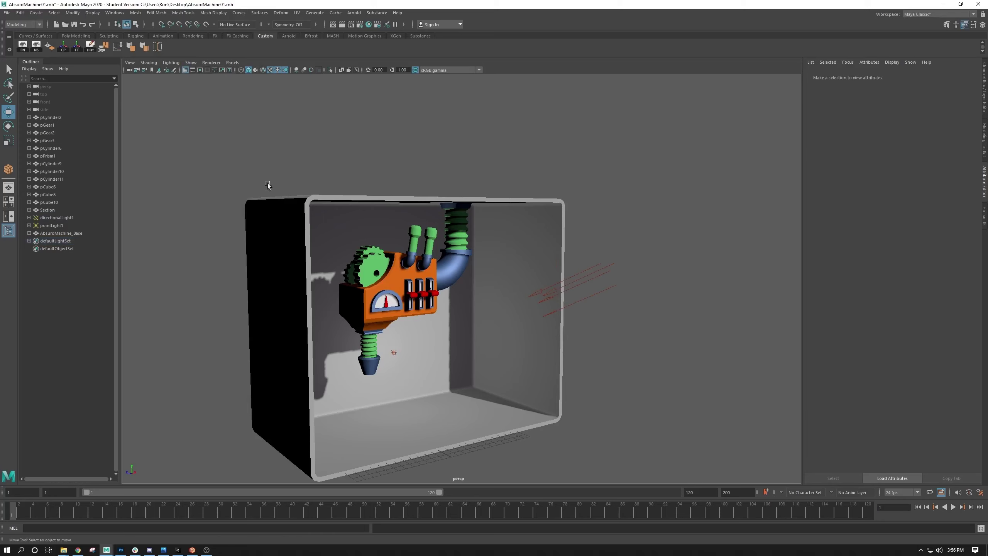
Turn off the Lights display filter in the perspective viewport so the light icons are hidden but still illuminate the scene
{"action": "left_click", "coordinate": [191, 63]}
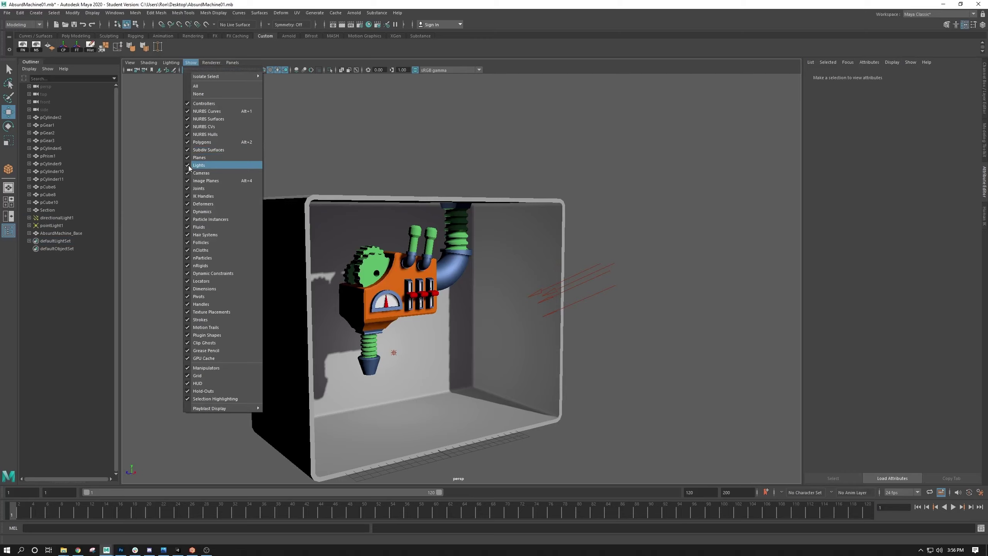
{"action": "left_click", "coordinate": [189, 166]}
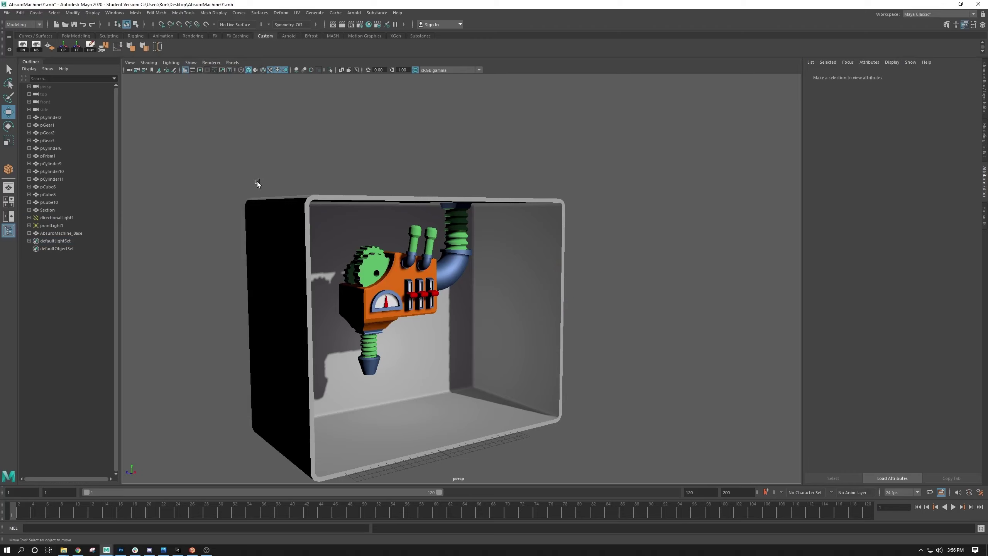
{"action": "left_click_drag", "start_coordinate": [258, 185], "coordinate": [223, 176], "text": "alt"}
{"action": "right_click_drag", "start_coordinate": [223, 176], "coordinate": [311, 286], "text": "alt"}
{"action": "middle_click_drag", "start_coordinate": [311, 286], "coordinate": [360, 224], "text": "alt"}
{"action": "right_click_drag", "start_coordinate": [360, 224], "coordinate": [274, 232], "text": "alt"}
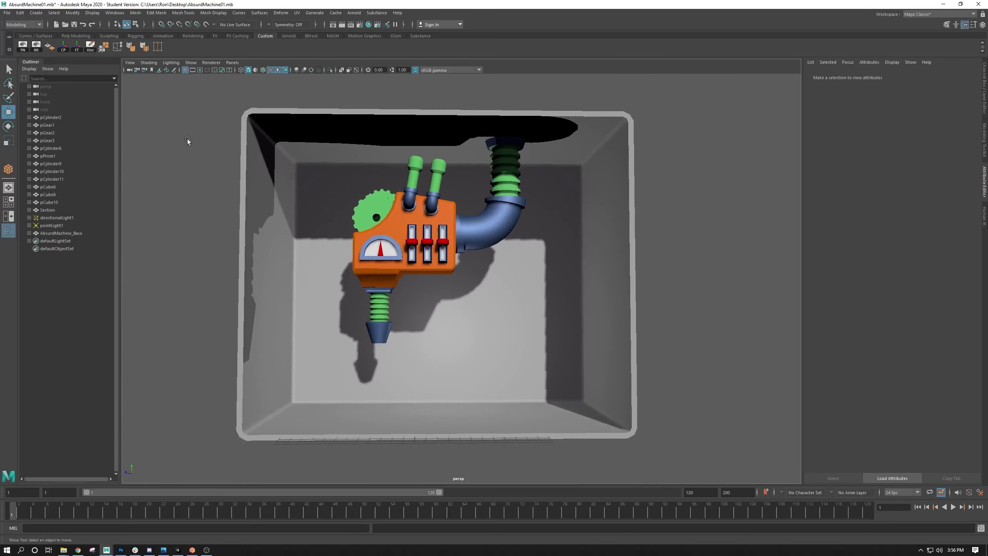
{"action": "left_click", "coordinate": [190, 62]}
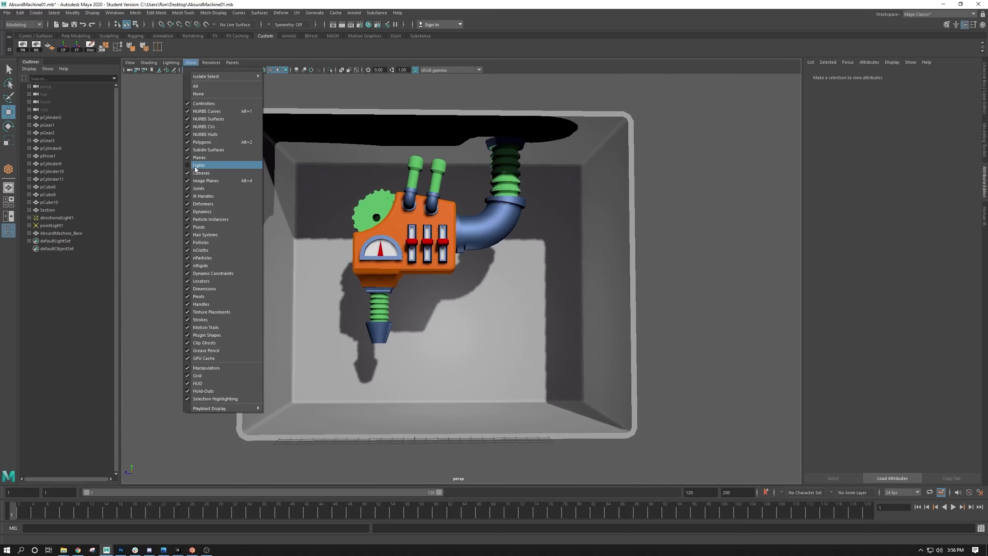
{"action": "left_click", "coordinate": [159, 203]}
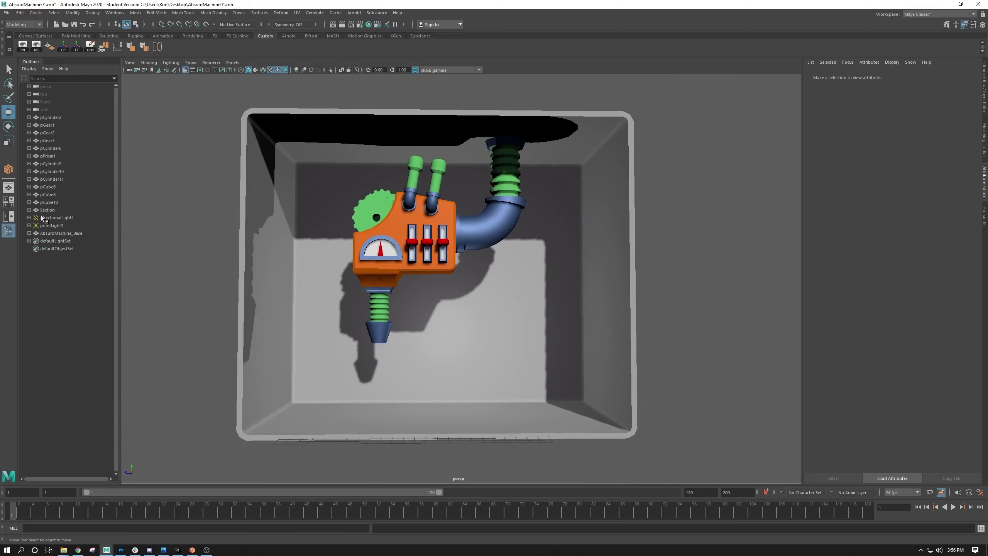
Hide the Section box around the machine and show it again
{"action": "left_click", "coordinate": [279, 240]}
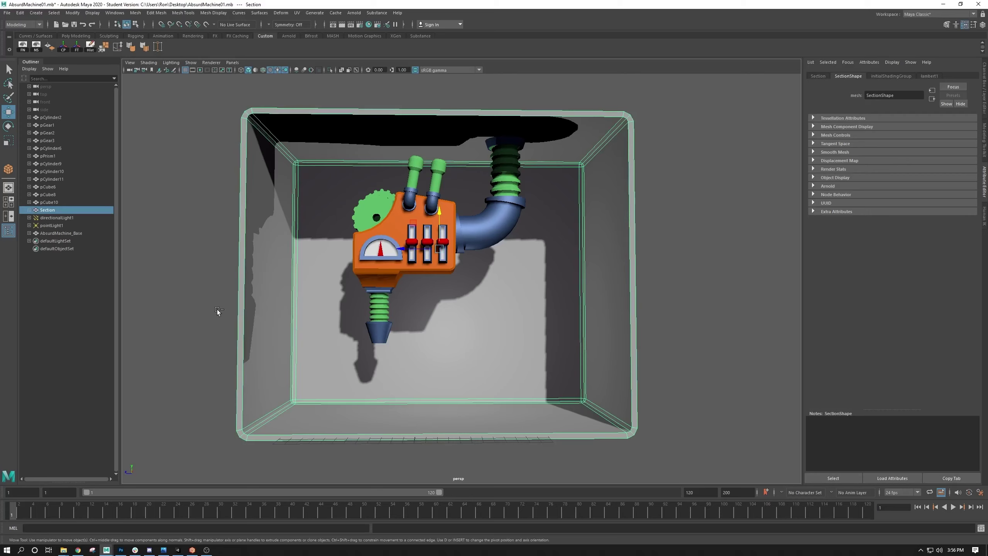
{"action": "key", "text": "ctrl+h"}
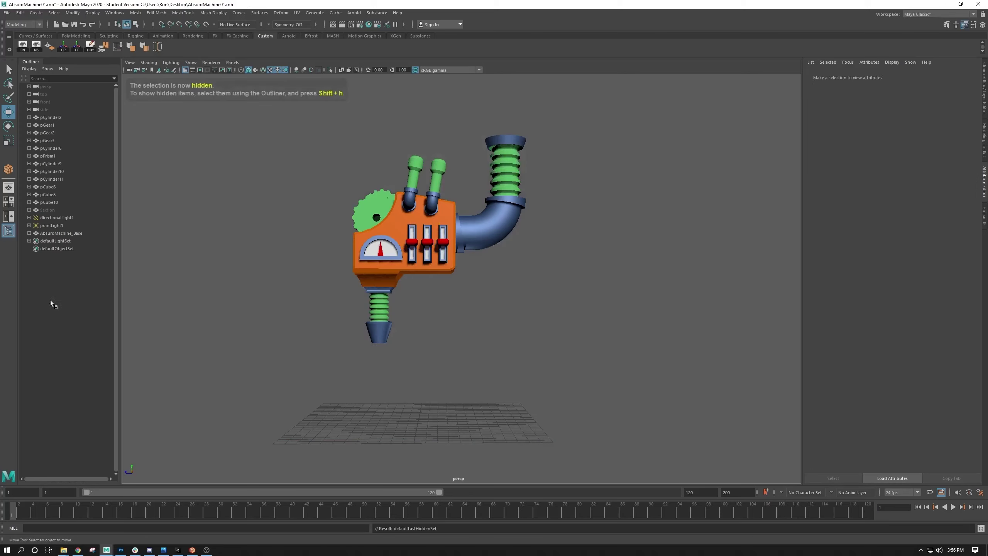
{"action": "left_click", "coordinate": [48, 210]}
{"action": "key", "text": "shift+h"}
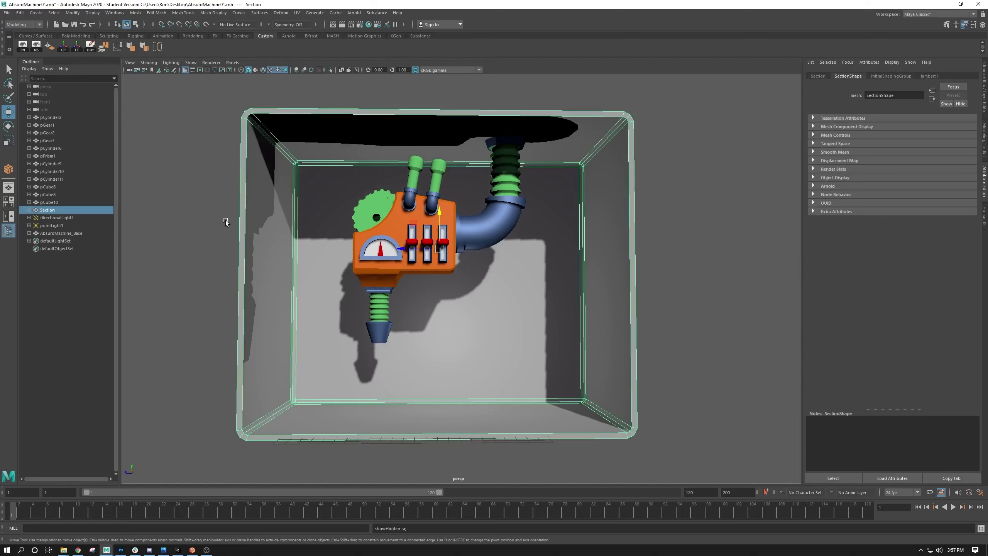
Review the display commands for hiding and showing objects, and clear the selection of the Section box
{"action": "left_click", "coordinate": [136, 13]}
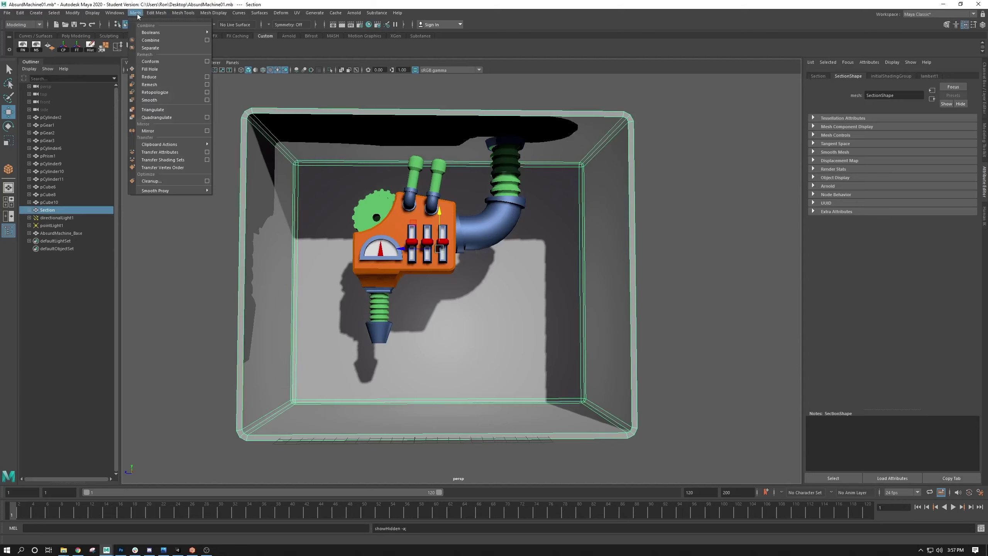
{"action": "mouse_move", "coordinate": [92, 13]}
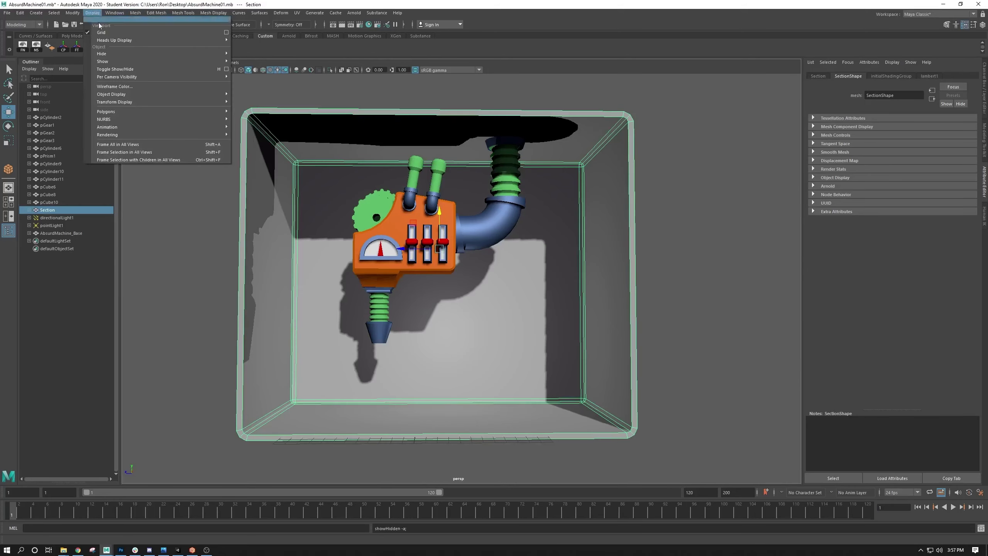
{"action": "mouse_move", "coordinate": [116, 53]}
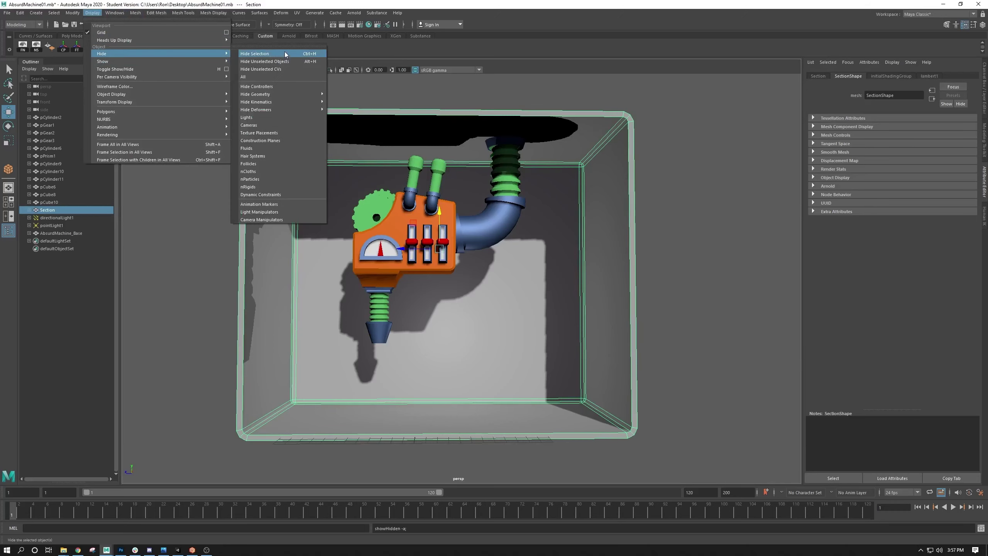
{"action": "mouse_move", "coordinate": [192, 62]}
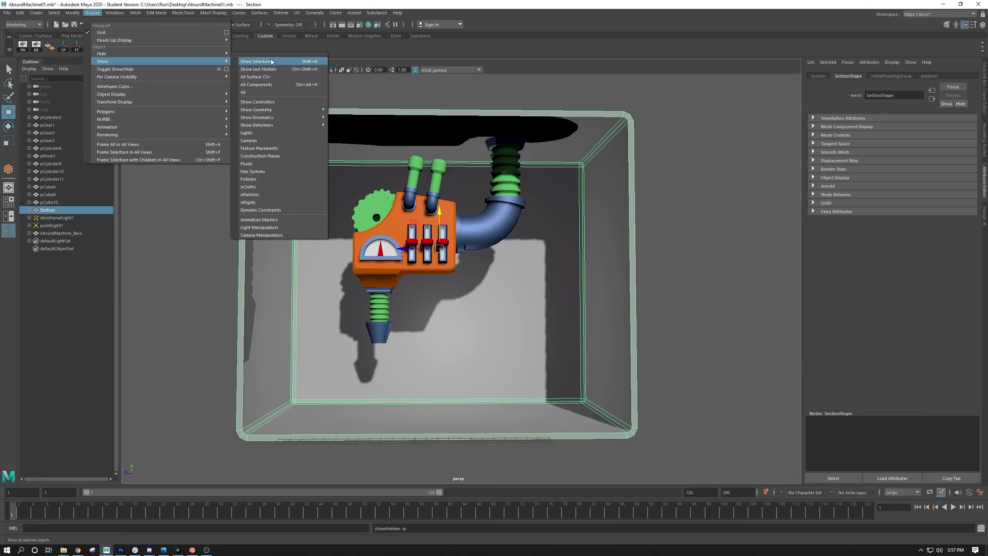
{"action": "left_click", "coordinate": [185, 247]}
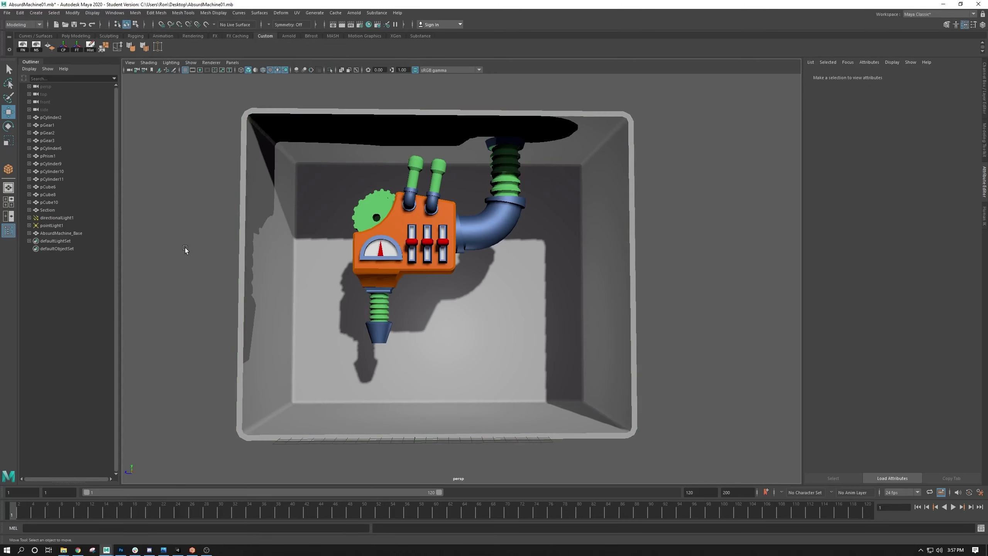
Examine the machine's separate parts by selecting a slider knob, the combined base, the upper hose and the upright green pipes
{"action": "left_click_drag", "start_coordinate": [359, 232], "coordinate": [368, 233], "text": "alt"}
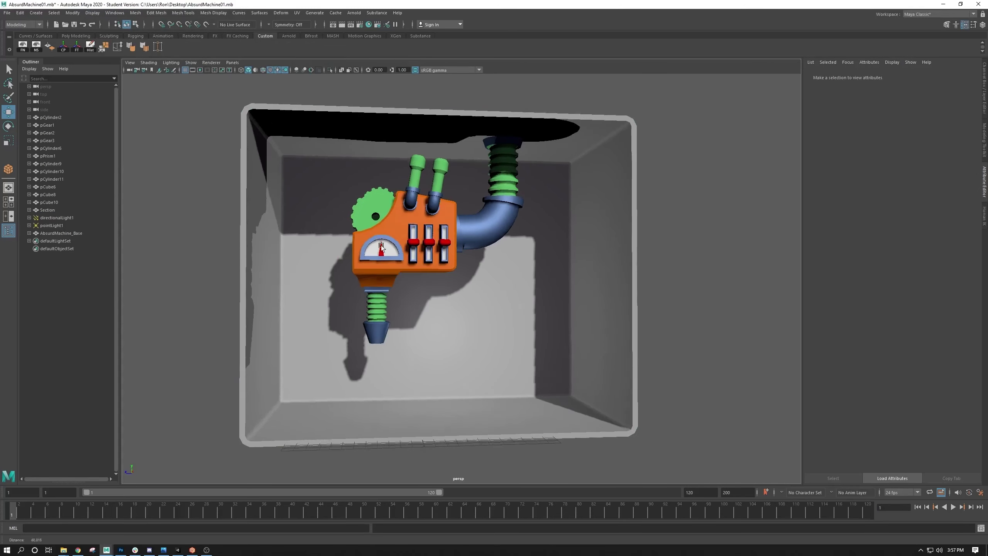
{"action": "right_click_drag", "start_coordinate": [367, 233], "coordinate": [500, 284], "text": "alt"}
{"action": "left_click_drag", "start_coordinate": [370, 189], "coordinate": [369, 231], "text": "alt"}
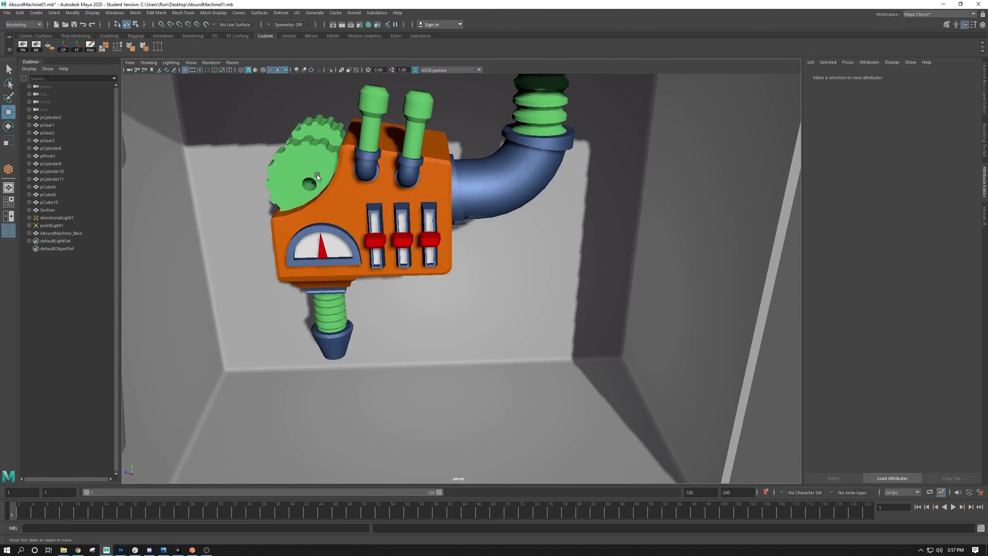
{"action": "left_click", "coordinate": [316, 175]}
{"action": "left_click", "coordinate": [369, 248]}
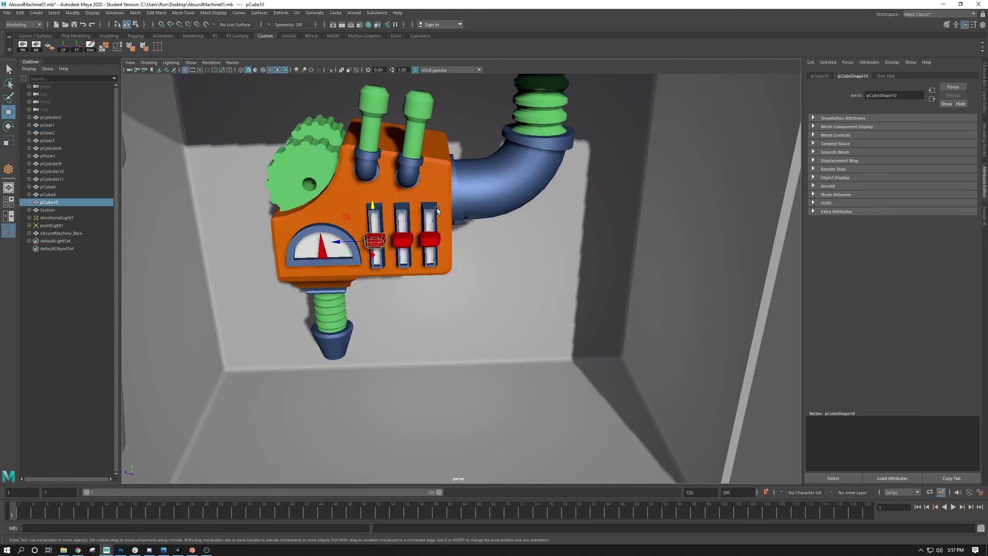
{"action": "left_click_drag", "start_coordinate": [445, 196], "coordinate": [447, 170], "text": "alt"}
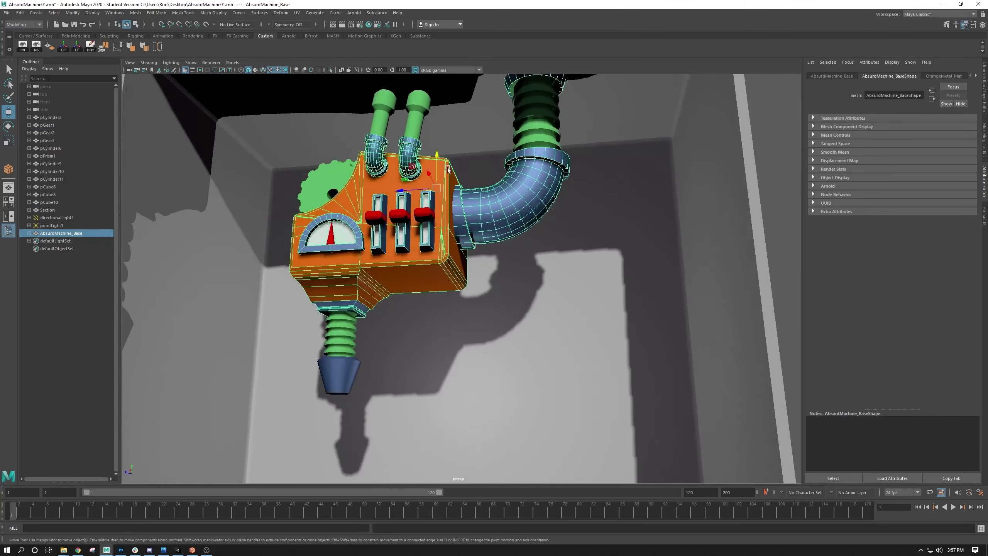
{"action": "left_click", "coordinate": [538, 113]}
{"action": "left_click", "coordinate": [426, 112]}
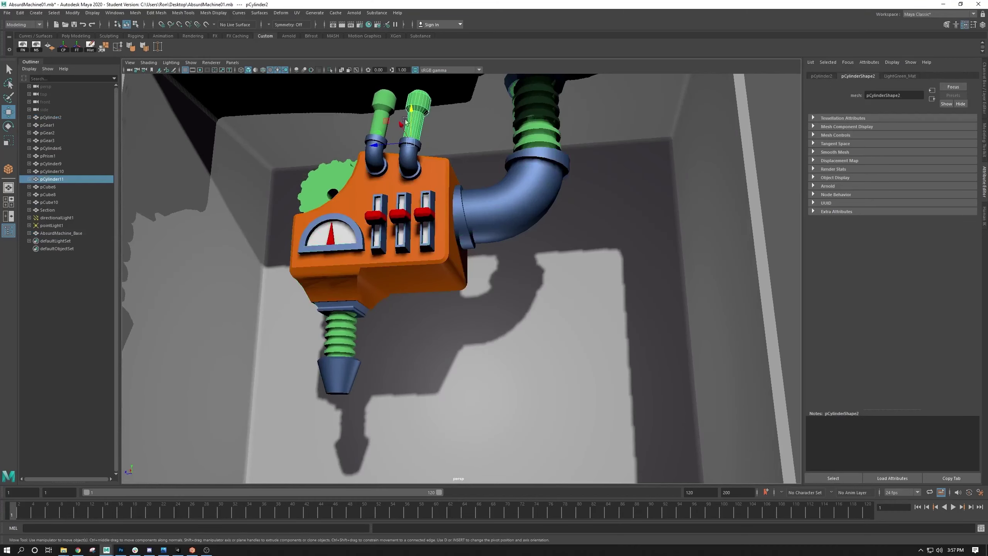
{"action": "left_click", "coordinate": [383, 106]}
Select the front gear and display its transform values in the Channel Box for a close inspection
{"action": "left_click_drag", "start_coordinate": [305, 198], "coordinate": [311, 248], "text": "alt"}
{"action": "left_click", "coordinate": [311, 172]}
{"action": "left_click_drag", "start_coordinate": [692, 155], "coordinate": [769, 171], "text": "alt"}
{"action": "left_click", "coordinate": [985, 85]}
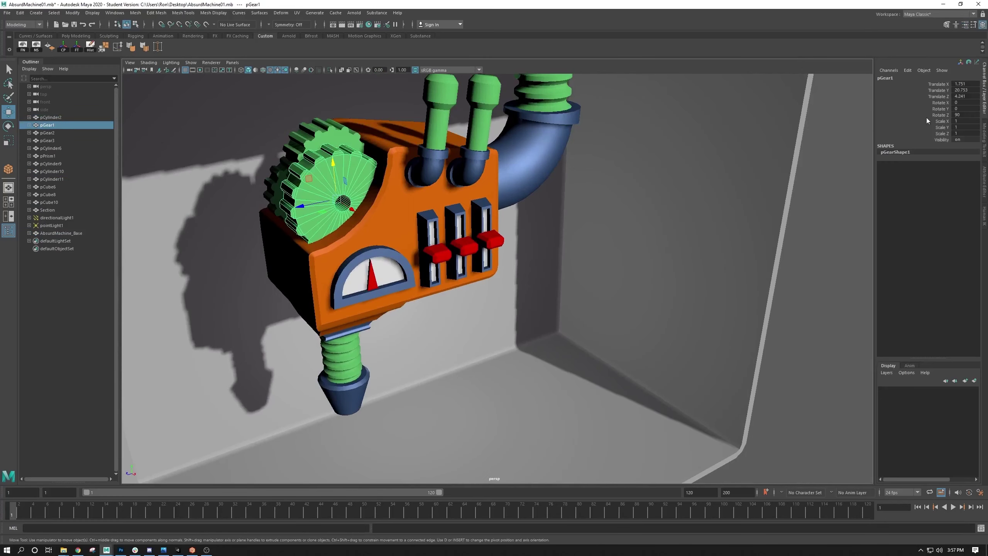
{"action": "middle_click_drag", "start_coordinate": [458, 172], "coordinate": [502, 148], "text": "alt"}
{"action": "right_click_drag", "start_coordinate": [408, 172], "coordinate": [458, 164], "text": "alt"}
{"action": "middle_click_drag", "start_coordinate": [459, 163], "coordinate": [513, 223], "text": "alt"}
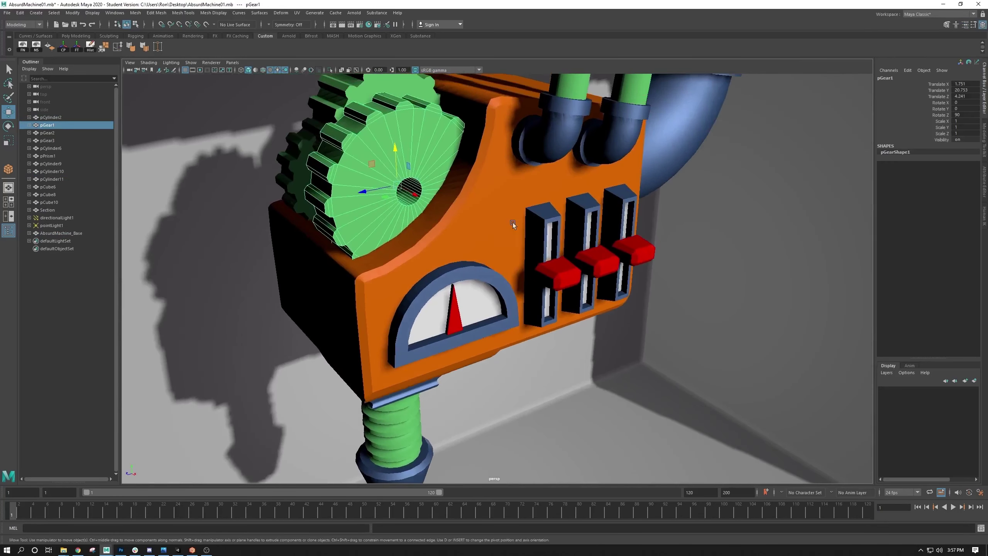
{"action": "left_click_drag", "start_coordinate": [445, 193], "coordinate": [411, 152], "text": "alt"}
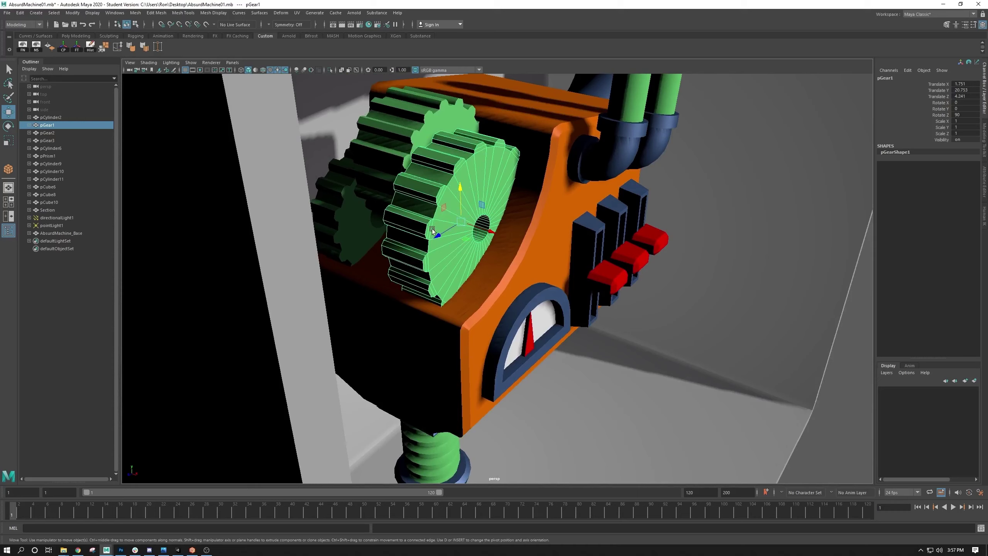
Try rotating the front gear about 46° around Y and about 23° around X, undoing each rotation
{"action": "key", "text": "e"}
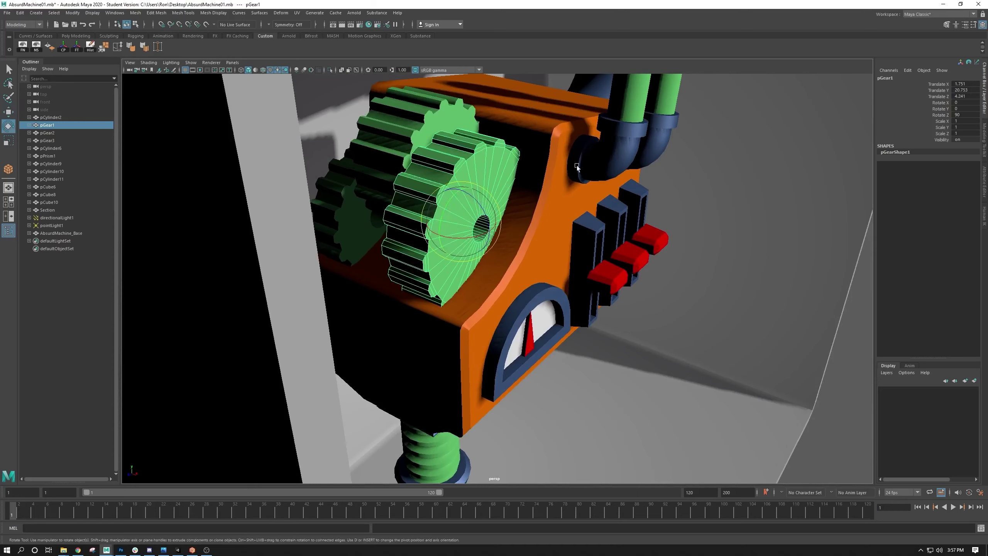
{"action": "left_click_drag", "start_coordinate": [443, 208], "coordinate": [482, 229]}
{"action": "key", "text": "w"}
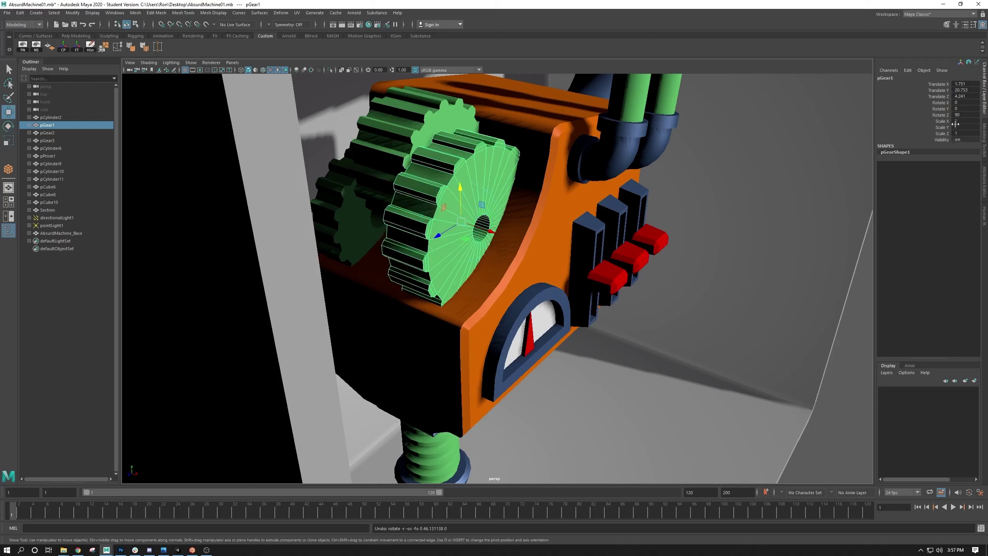
{"action": "key", "text": "e"}
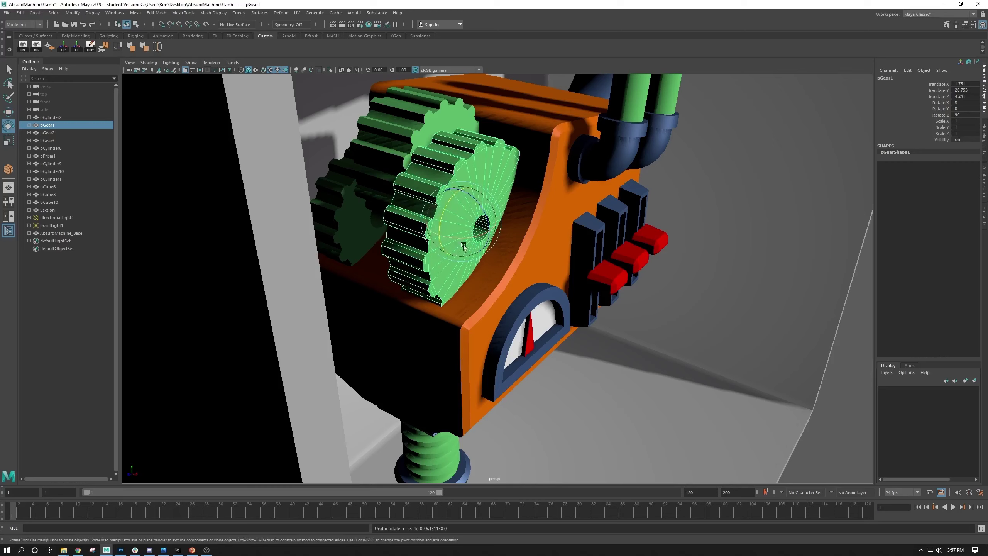
{"action": "left_click_drag", "start_coordinate": [459, 238], "coordinate": [465, 217]}
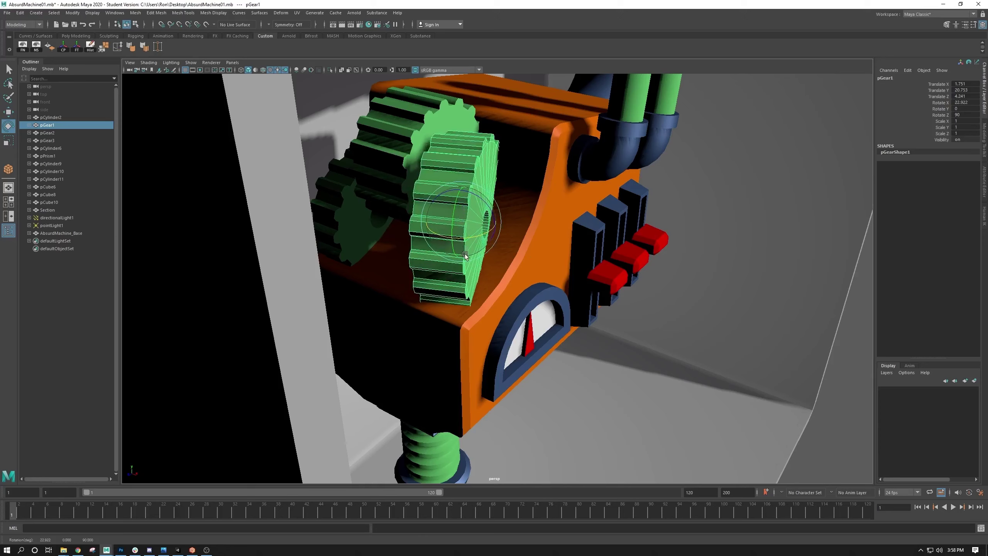
{"action": "key", "text": "ctrl+z"}
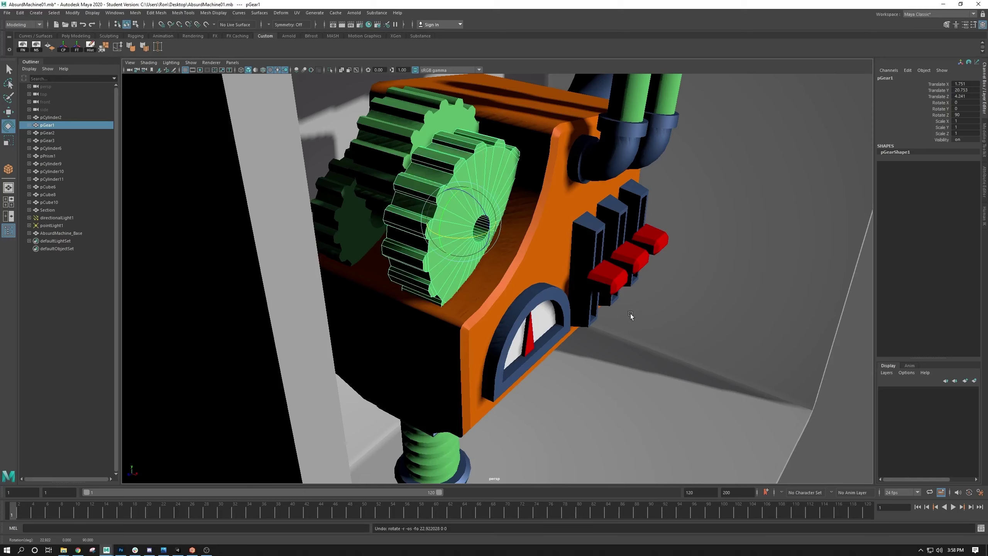
Select the upright green pipe nearest the gears and examine its transform values
{"action": "right_click_drag", "start_coordinate": [711, 337], "coordinate": [627, 275], "text": "alt"}
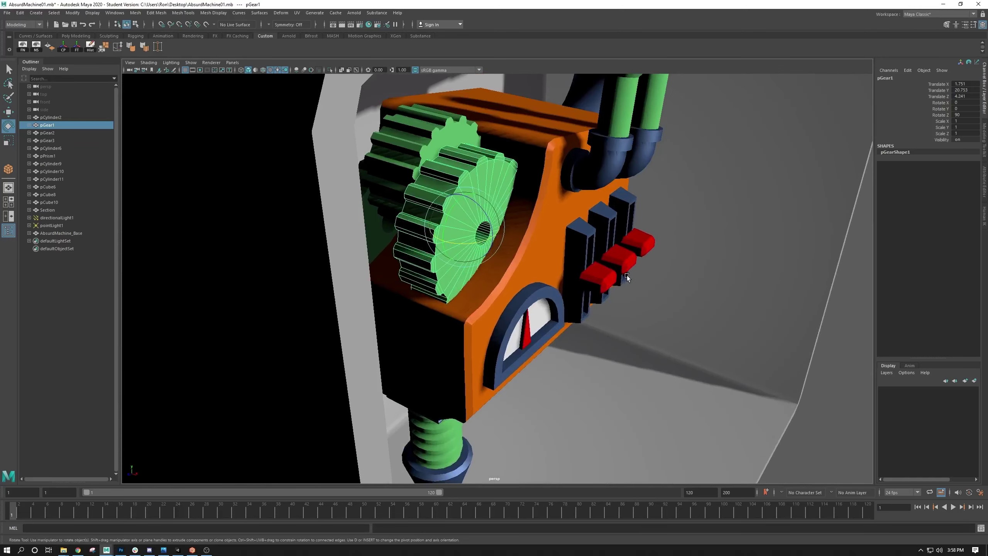
{"action": "left_click_drag", "start_coordinate": [627, 274], "coordinate": [501, 194], "text": "alt"}
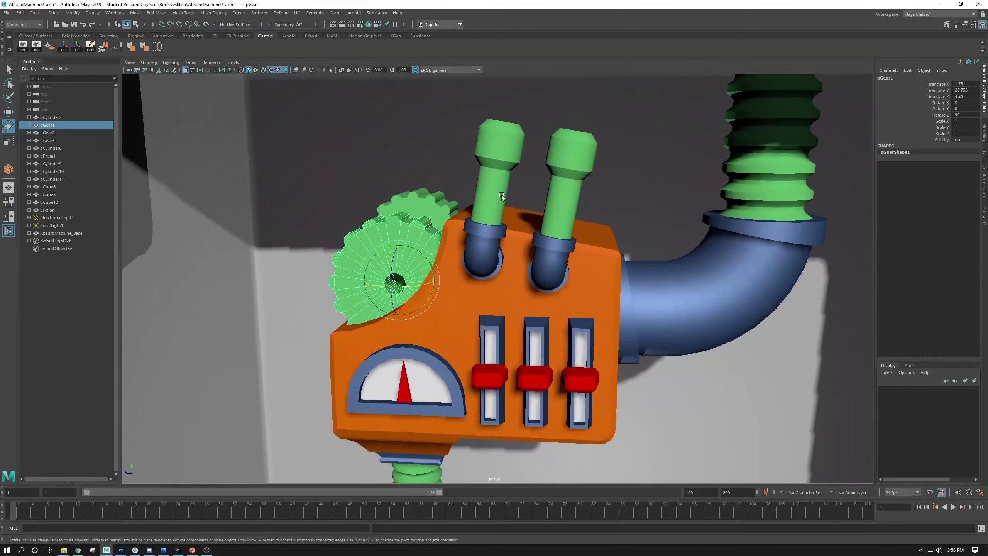
{"action": "left_click", "coordinate": [495, 194]}
{"action": "mouse_move", "coordinate": [420, 234]}
{"action": "left_mouse_down", "text": "alt"}
{"action": "mouse_move", "coordinate": [441, 233]}
{"action": "mouse_move", "coordinate": [425, 234]}
{"action": "left_mouse_up", "text": "alt"}
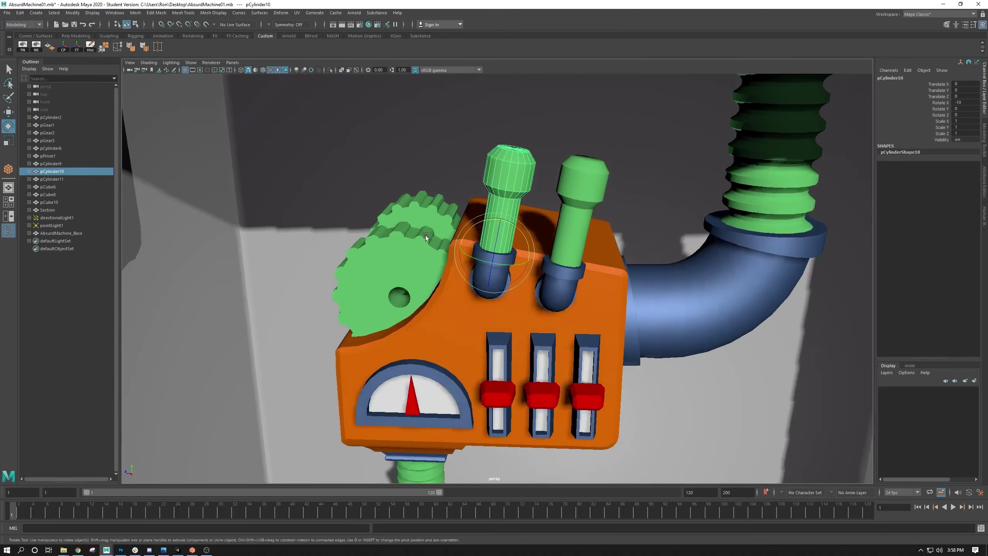
{"action": "right_click_drag", "start_coordinate": [425, 235], "coordinate": [520, 280], "text": "alt"}
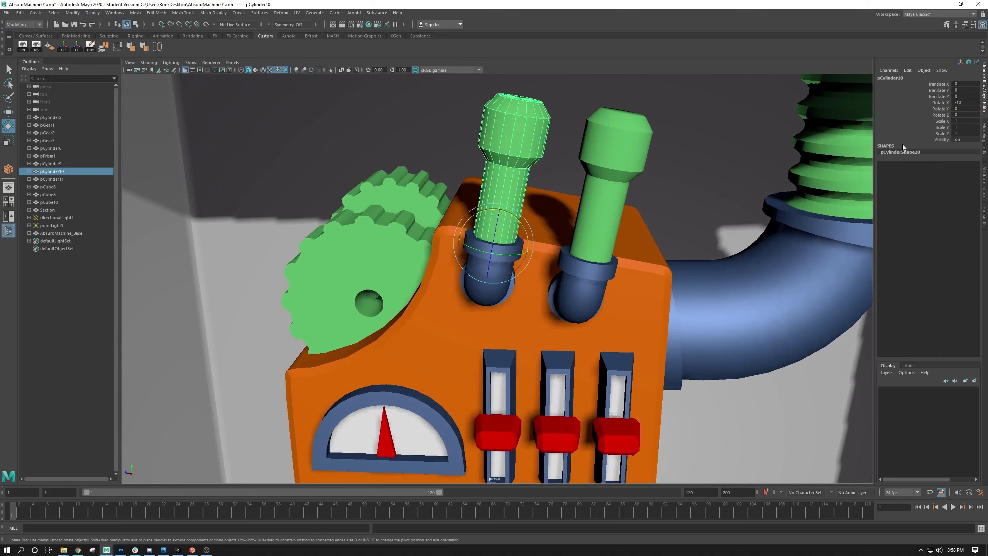
{"action": "right_click_drag", "start_coordinate": [549, 288], "coordinate": [437, 235], "text": "alt"}
{"action": "left_click_drag", "start_coordinate": [437, 235], "coordinate": [432, 265], "text": "alt"}
Select all three gears and freeze their transformations
{"action": "left_click", "coordinate": [435, 271]}
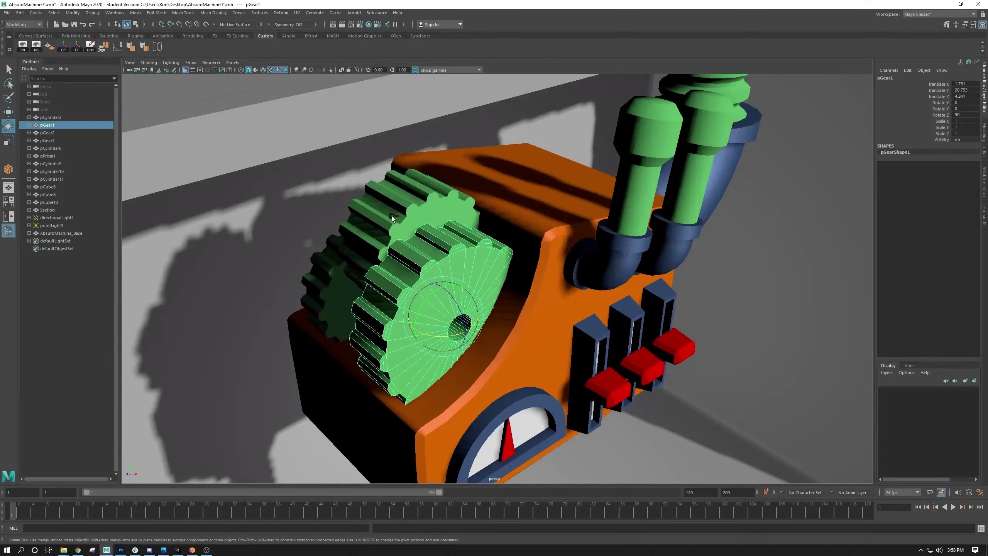
{"action": "left_click", "coordinate": [381, 235], "text": "shift"}
{"action": "left_click", "coordinate": [321, 292], "text": "shift"}
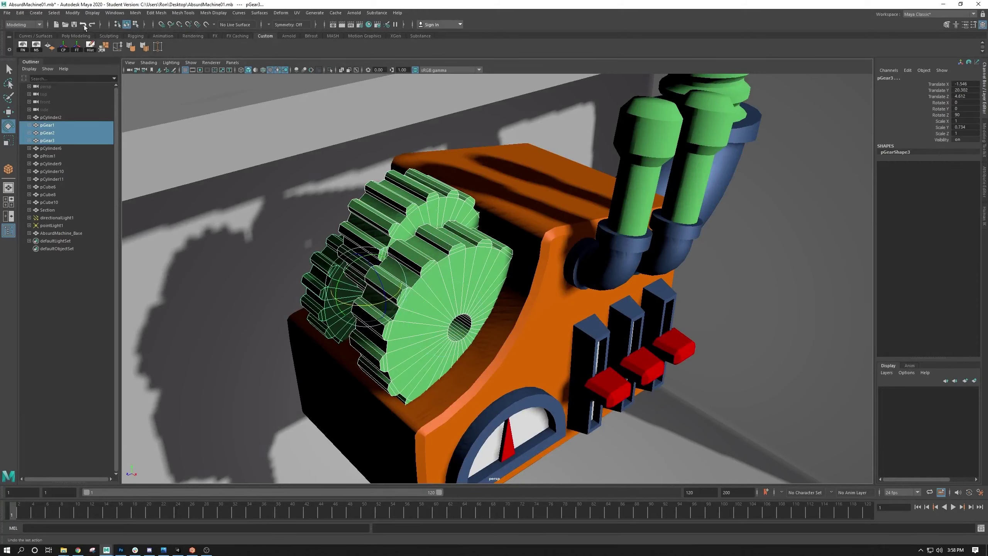
{"action": "left_click", "coordinate": [66, 13]}
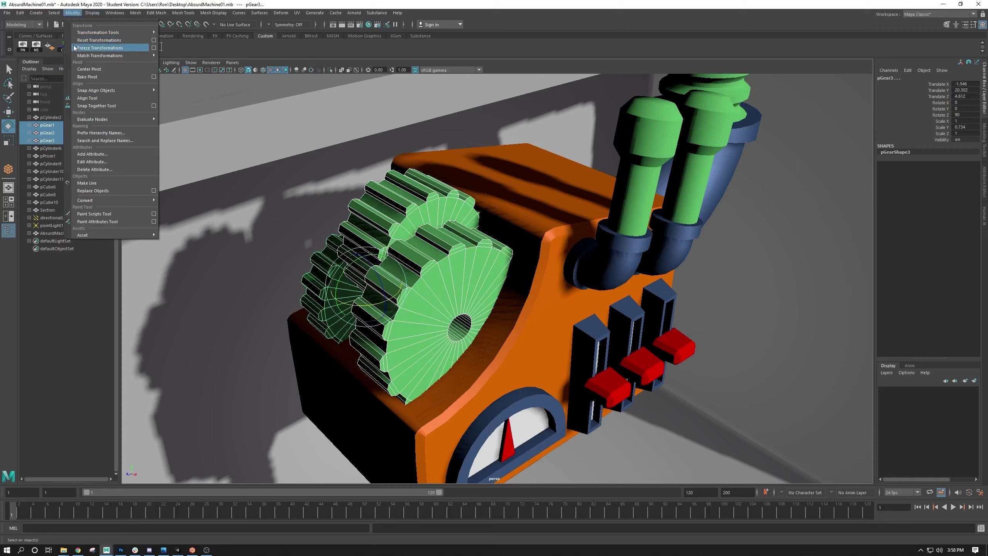
{"action": "left_click", "coordinate": [100, 47]}
Freeze the transformations of the green ribbed hose above the large blue elbow pipe
{"action": "left_click_drag", "start_coordinate": [382, 265], "coordinate": [670, 180], "text": "alt"}
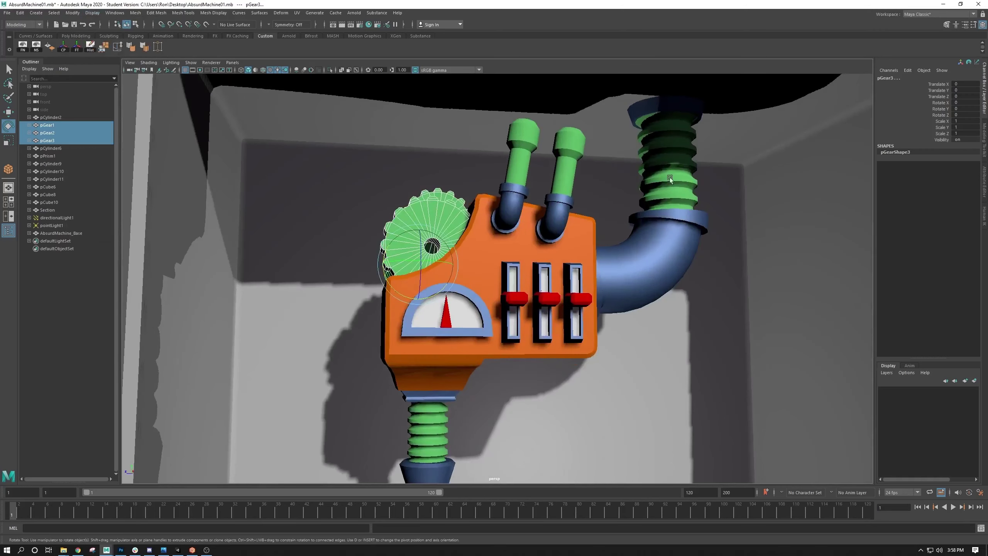
{"action": "left_click", "coordinate": [677, 160]}
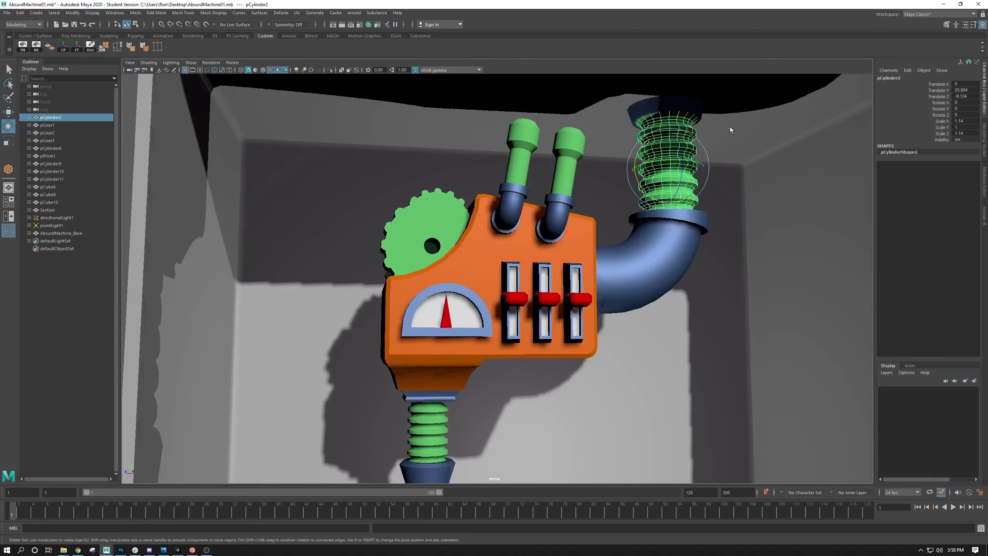
{"action": "left_click", "coordinate": [72, 13]}
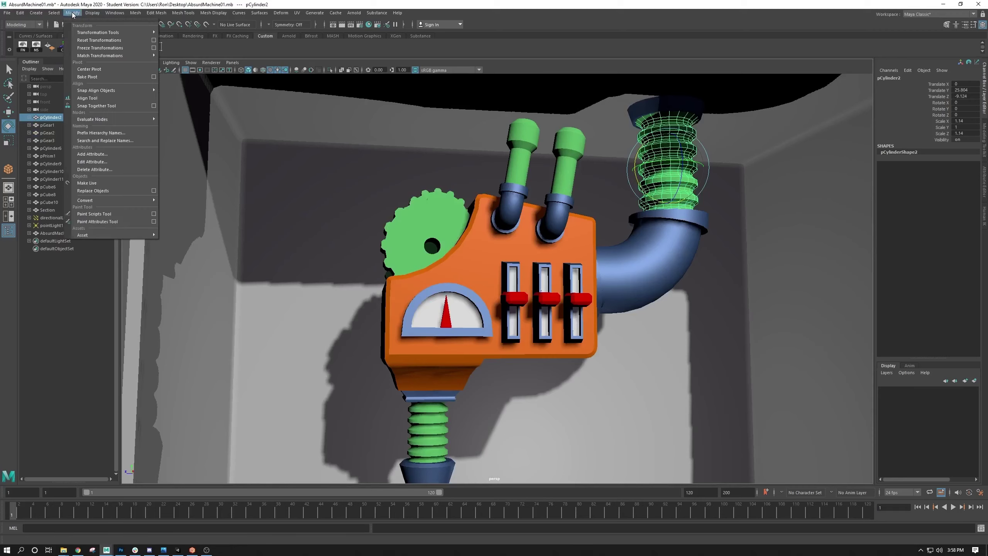
{"action": "left_click", "coordinate": [94, 48]}
Freeze the transformations of the green ribbed hose above the nozzle and clear the selection
{"action": "left_click_drag", "start_coordinate": [428, 276], "coordinate": [336, 299], "text": "alt"}
{"action": "left_click", "coordinate": [335, 311]}
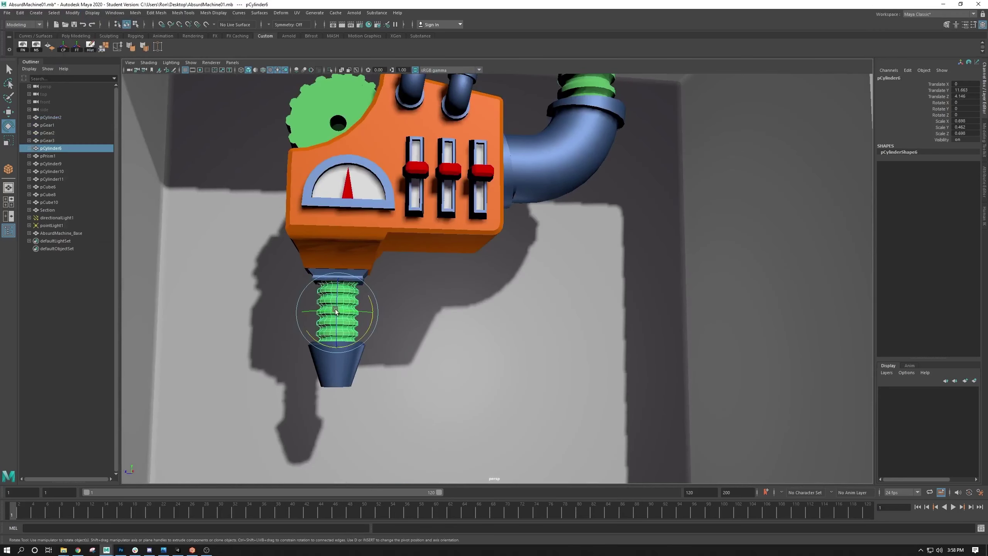
{"action": "left_click", "coordinate": [71, 13]}
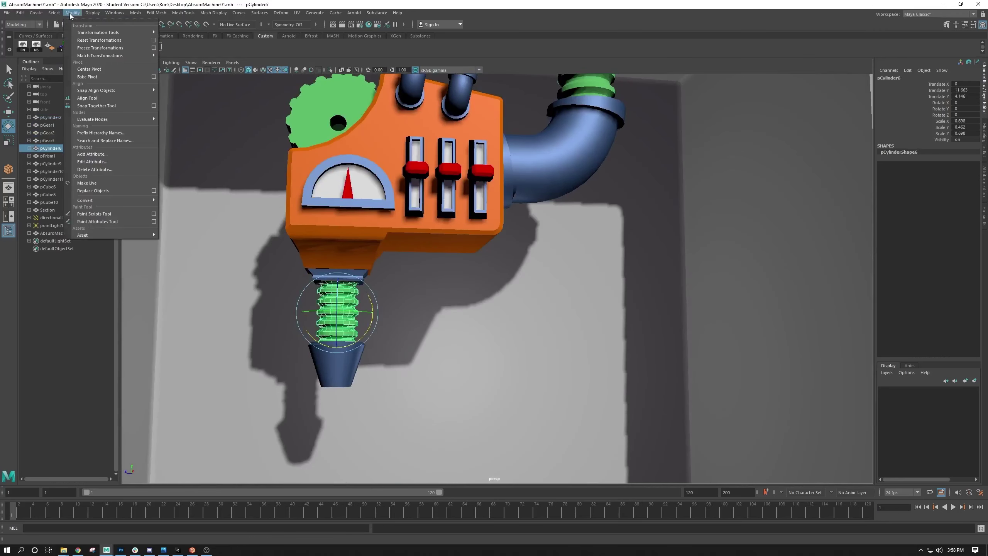
{"action": "left_click", "coordinate": [100, 48]}
{"action": "left_click_drag", "start_coordinate": [243, 159], "coordinate": [351, 236], "text": "alt"}
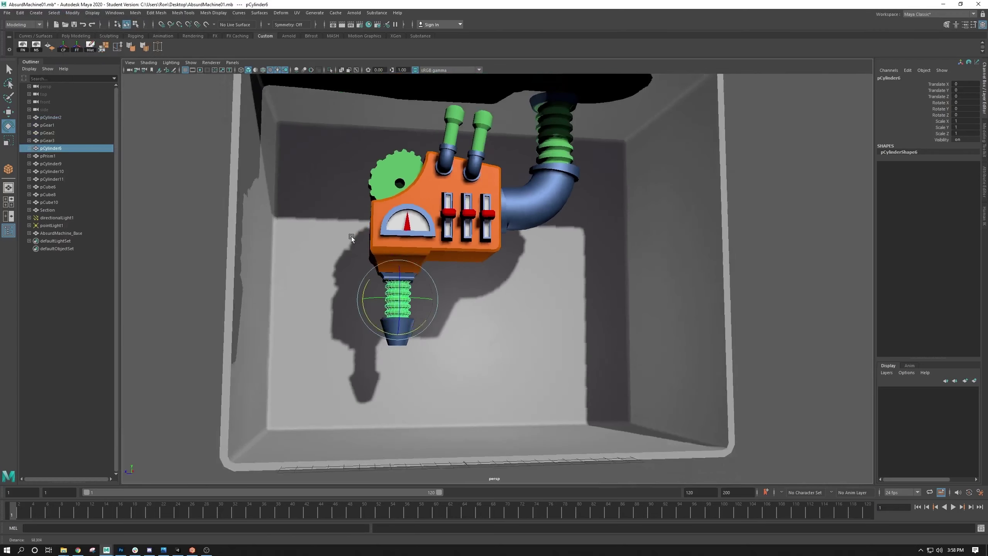
{"action": "left_click", "coordinate": [727, 230]}
Freeze the transformations of the gauge needle and the three red slider knobs, then check the needle's transform values
{"action": "left_click_drag", "start_coordinate": [558, 230], "coordinate": [419, 231], "text": "alt"}
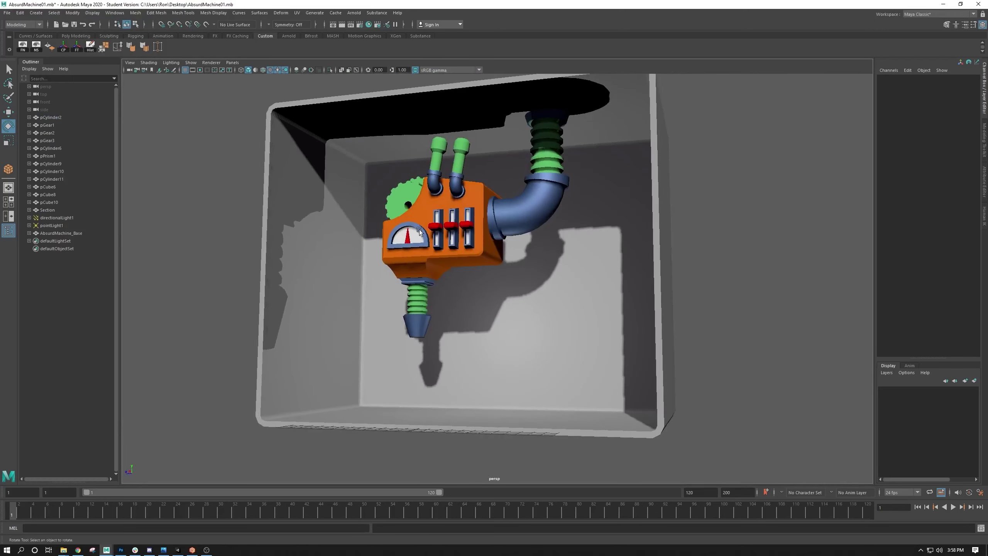
{"action": "left_click", "coordinate": [433, 228]}
{"action": "key", "text": "w"}
{"action": "right_click_drag", "start_coordinate": [431, 230], "coordinate": [502, 304], "text": "alt"}
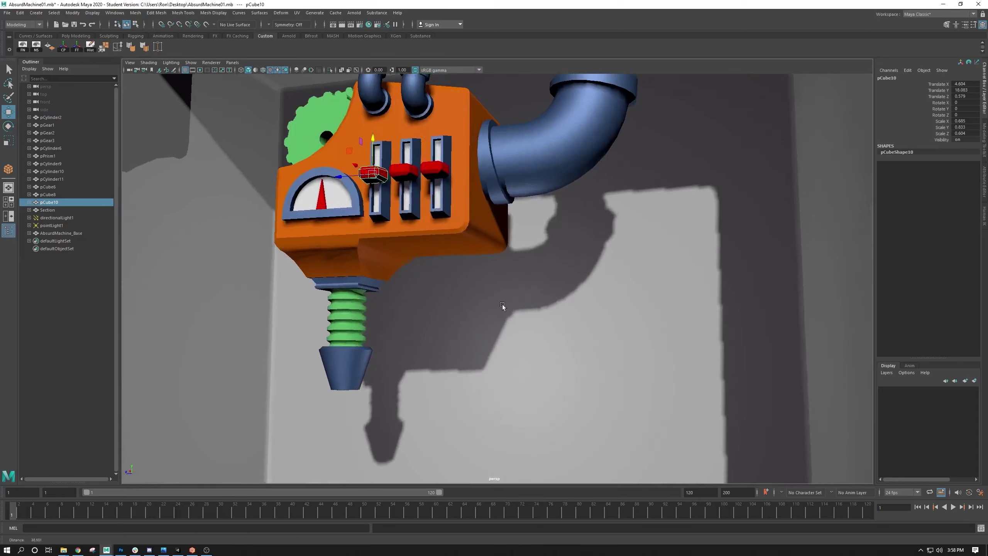
{"action": "left_click_drag", "start_coordinate": [502, 305], "coordinate": [347, 224], "text": "alt"}
{"action": "left_click", "coordinate": [342, 199], "text": "shift"}
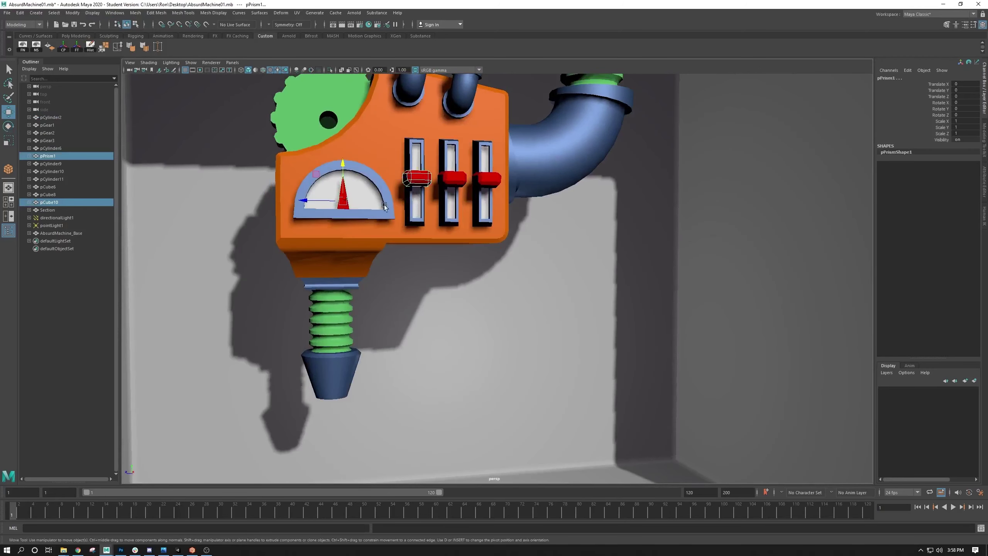
{"action": "left_click", "coordinate": [451, 180], "text": "shift"}
{"action": "left_click", "coordinate": [493, 180], "text": "shift"}
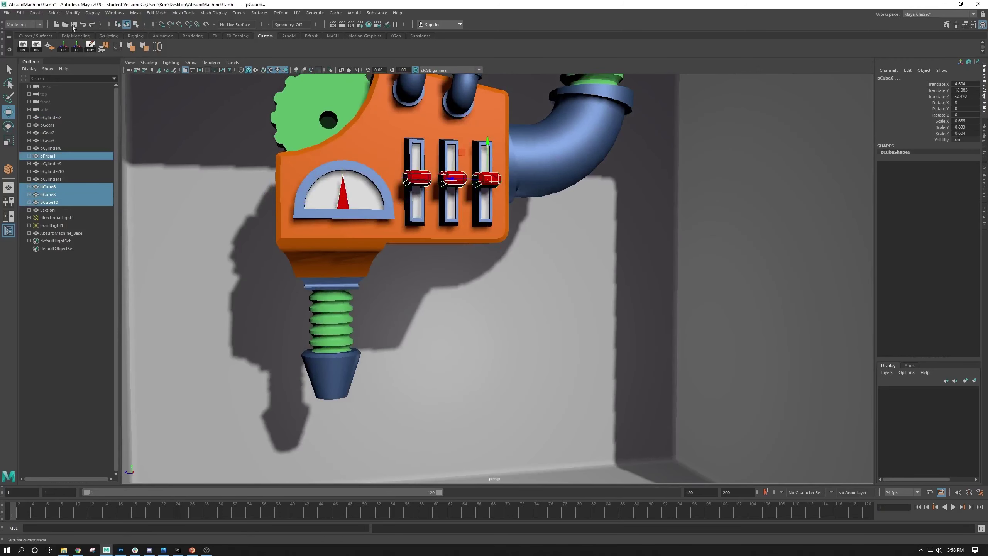
{"action": "left_click", "coordinate": [72, 13]}
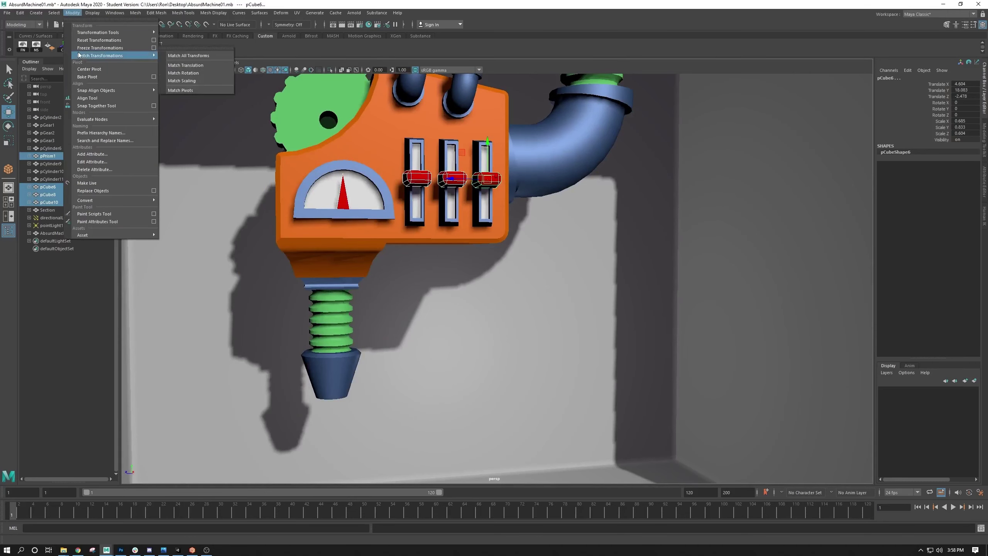
{"action": "left_click", "coordinate": [100, 48]}
{"action": "scroll", "coordinate": [408, 190], "scroll_direction": "down", "scroll_amount": 5}
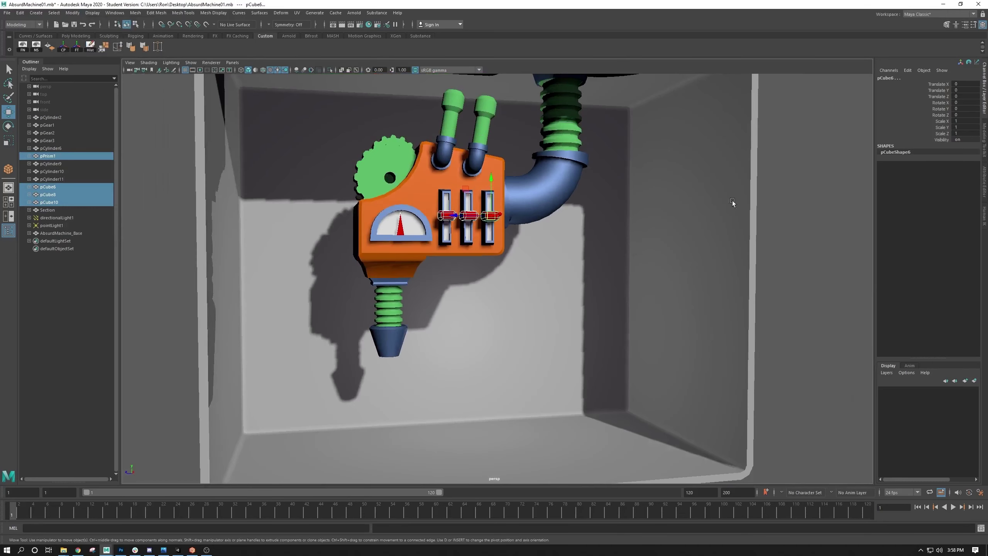
{"action": "left_click", "coordinate": [763, 201]}
{"action": "left_click", "coordinate": [403, 228]}
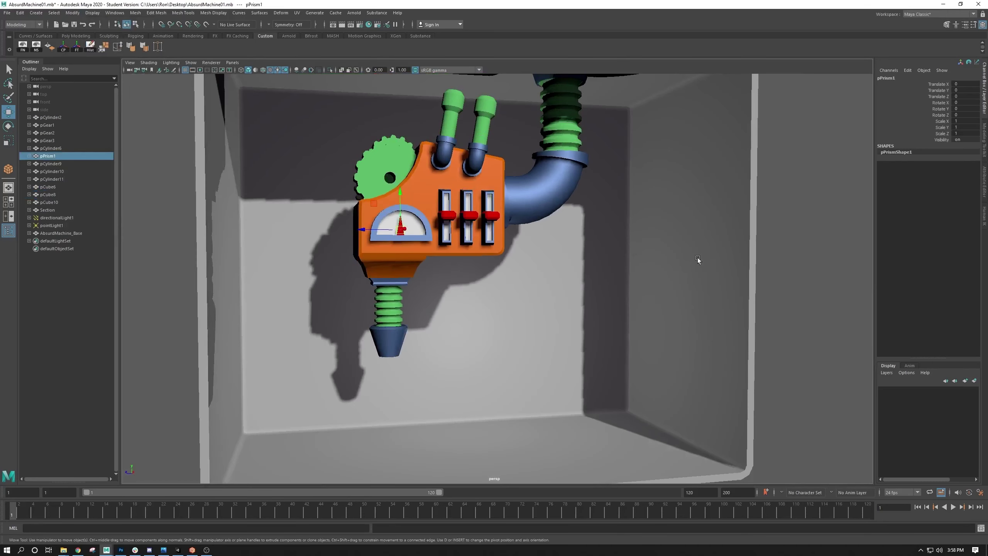
Group pCylinder2 through pCube10 with AbsurdMachine_Base, leaving out Section, and expand the group in the Outliner
{"action": "left_click", "coordinate": [59, 233]}
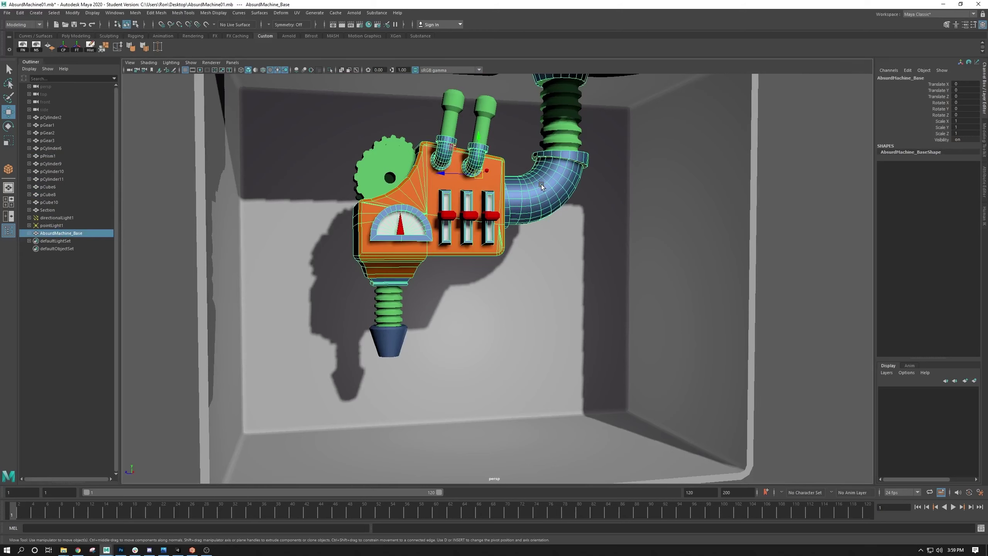
{"action": "left_click", "coordinate": [49, 210], "text": "ctrl"}
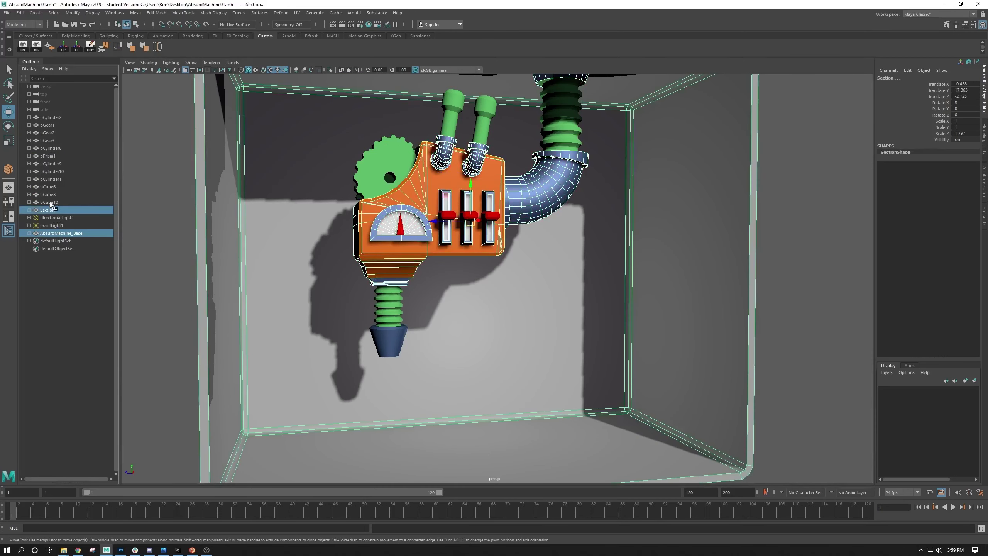
{"action": "left_click", "coordinate": [47, 210], "text": "ctrl"}
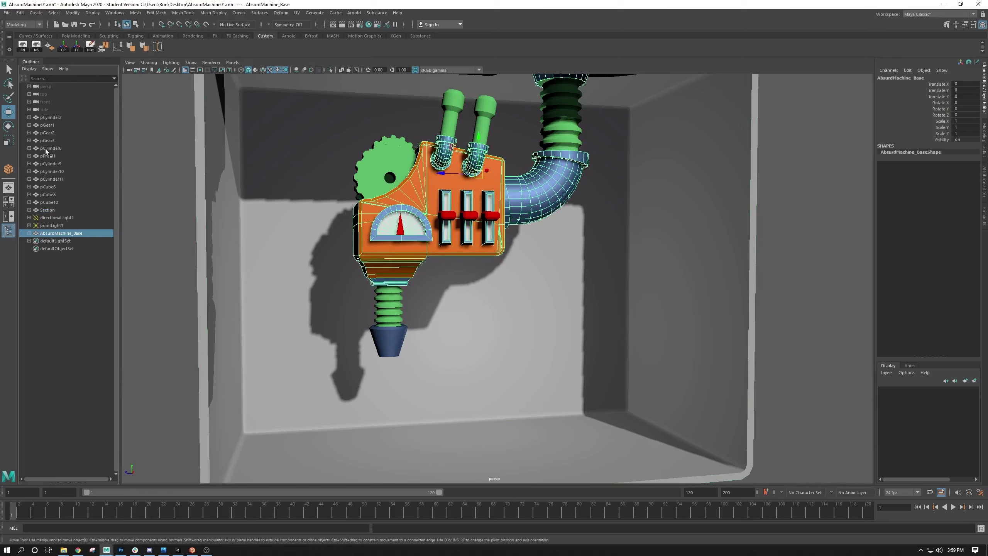
{"action": "left_click", "coordinate": [49, 118]}
{"action": "left_click", "coordinate": [44, 202], "text": "shift"}
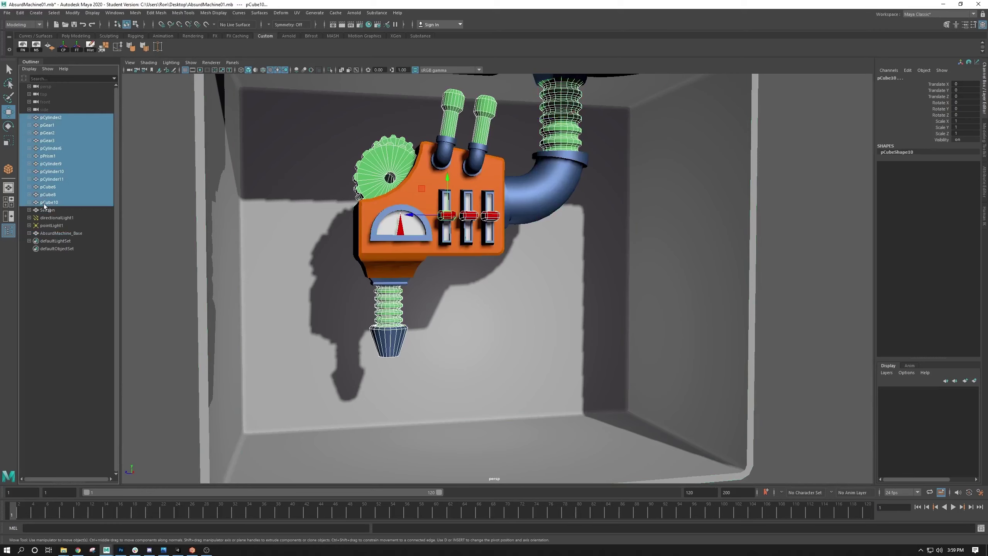
{"action": "left_click", "coordinate": [55, 234], "text": "ctrl"}
{"action": "key", "text": "f"}
{"action": "mouse_move", "coordinate": [341, 239]}
{"action": "left_mouse_down", "text": "alt"}
{"action": "mouse_move", "coordinate": [393, 214]}
{"action": "mouse_move", "coordinate": [293, 218]}
{"action": "mouse_move", "coordinate": [340, 221]}
{"action": "mouse_move", "coordinate": [343, 238]}
{"action": "left_mouse_up", "text": "alt"}
{"action": "right_click_drag", "start_coordinate": [342, 238], "coordinate": [497, 313], "text": "alt"}
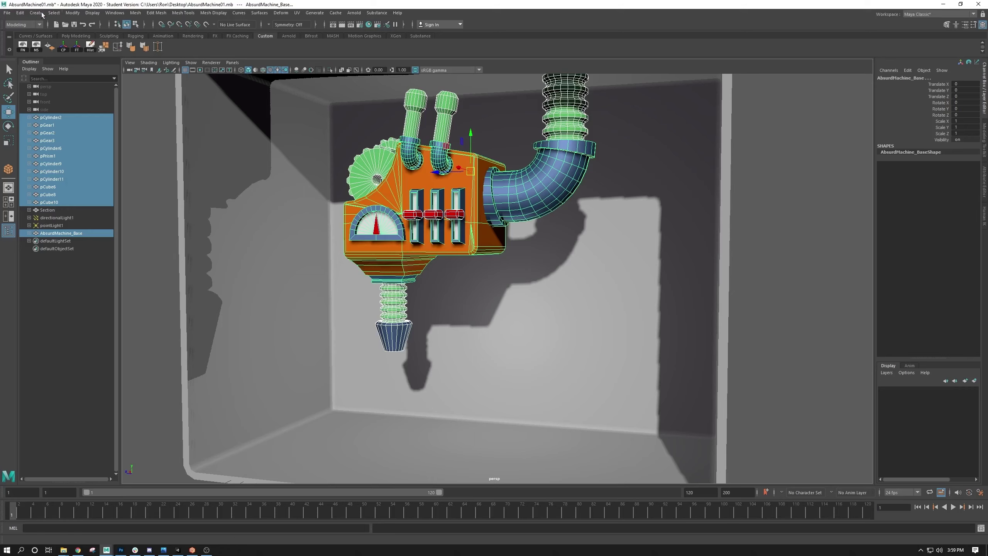
{"action": "left_click", "coordinate": [18, 13]}
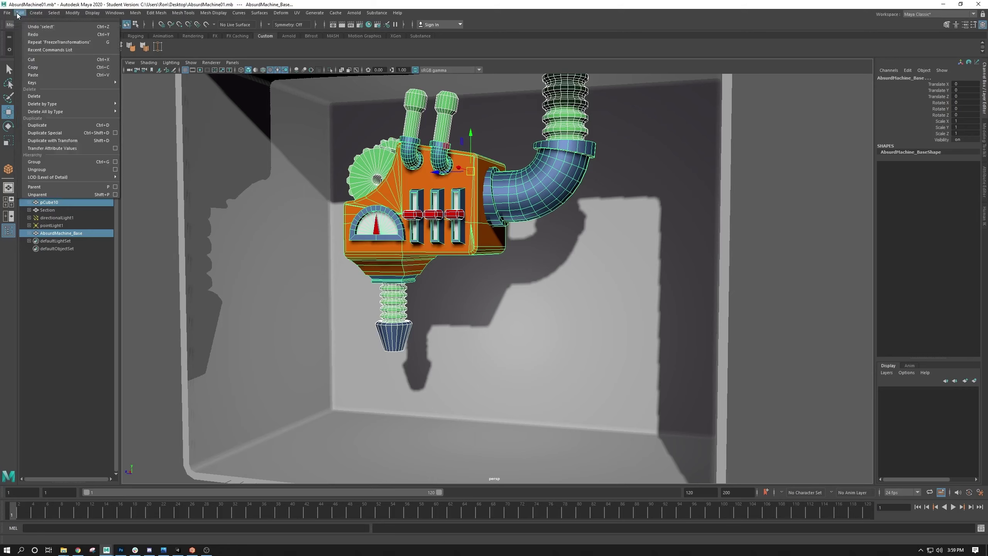
{"action": "left_click", "coordinate": [31, 162]}
{"action": "key", "text": "f"}
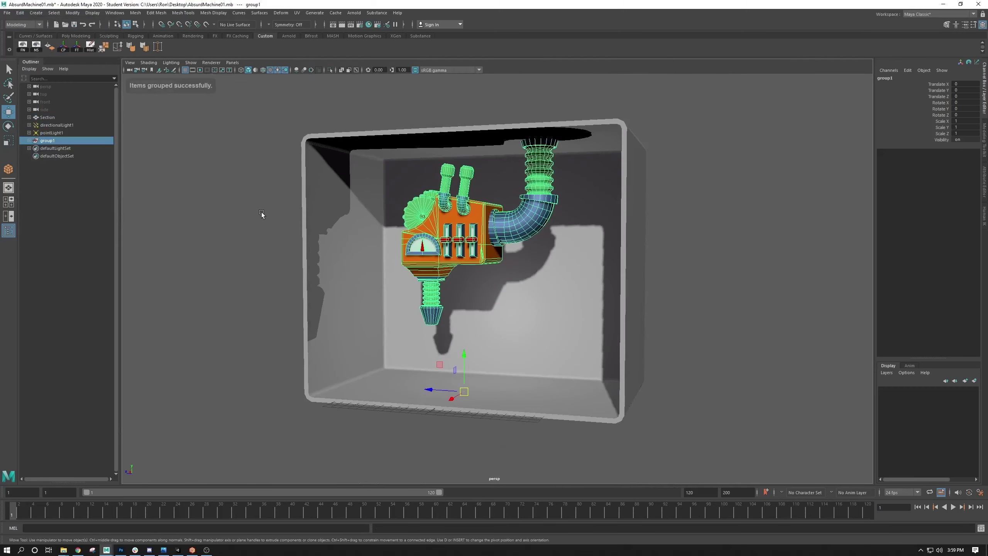
{"action": "left_click", "coordinate": [29, 140]}
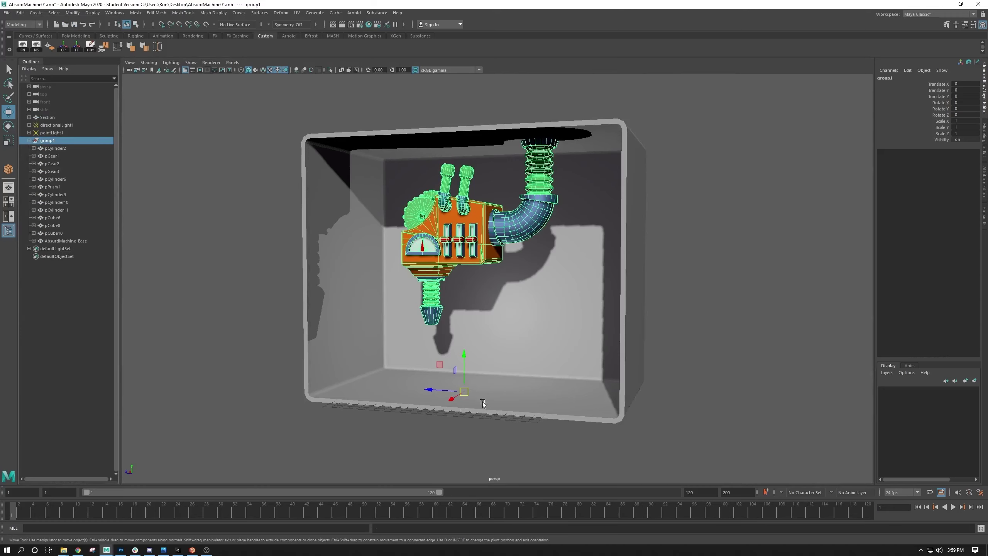
Examine the group's pivot location and inspect its child objects from pCylinder2 through pCylinder10
{"action": "right_click_drag", "start_coordinate": [482, 401], "coordinate": [519, 386], "text": "alt"}
{"action": "middle_click_drag", "start_coordinate": [519, 386], "coordinate": [476, 285], "text": "alt"}
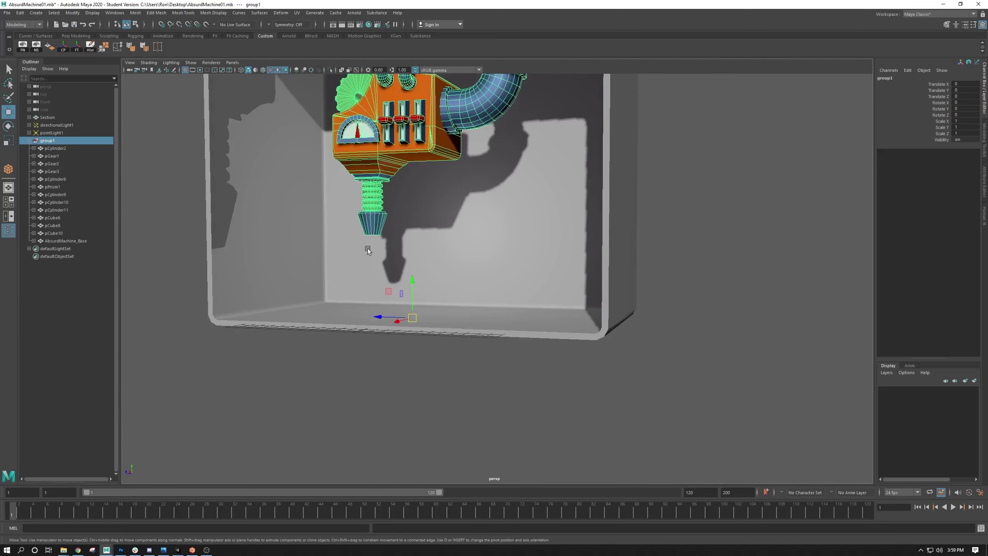
{"action": "left_click_drag", "start_coordinate": [367, 249], "coordinate": [387, 248], "text": "alt"}
{"action": "middle_click_drag", "start_coordinate": [387, 249], "coordinate": [384, 290], "text": "alt"}
{"action": "right_click_drag", "start_coordinate": [383, 289], "coordinate": [329, 276], "text": "alt"}
{"action": "left_click", "coordinate": [51, 149]}
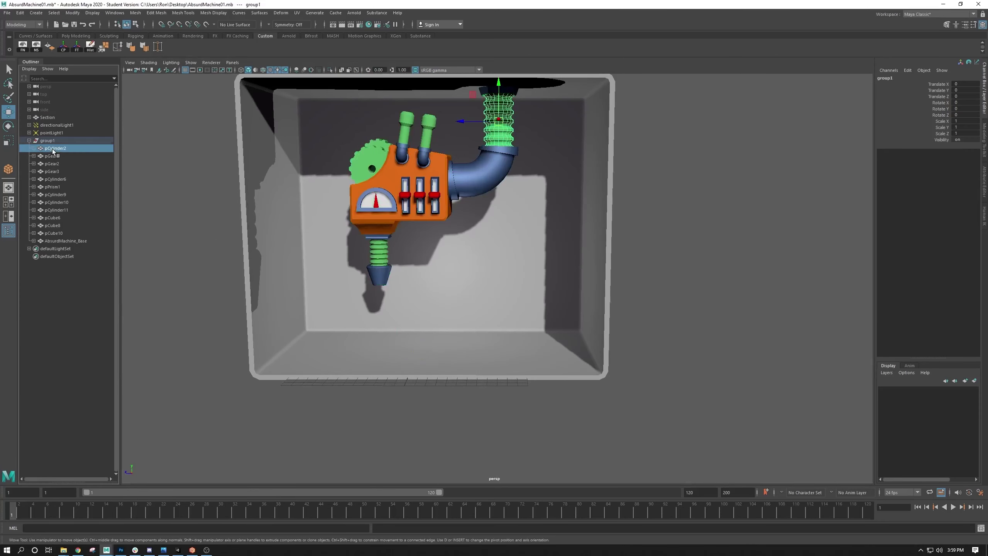
{"action": "left_click", "coordinate": [50, 156]}
{"action": "left_click", "coordinate": [49, 164]}
{"action": "left_click", "coordinate": [46, 173]}
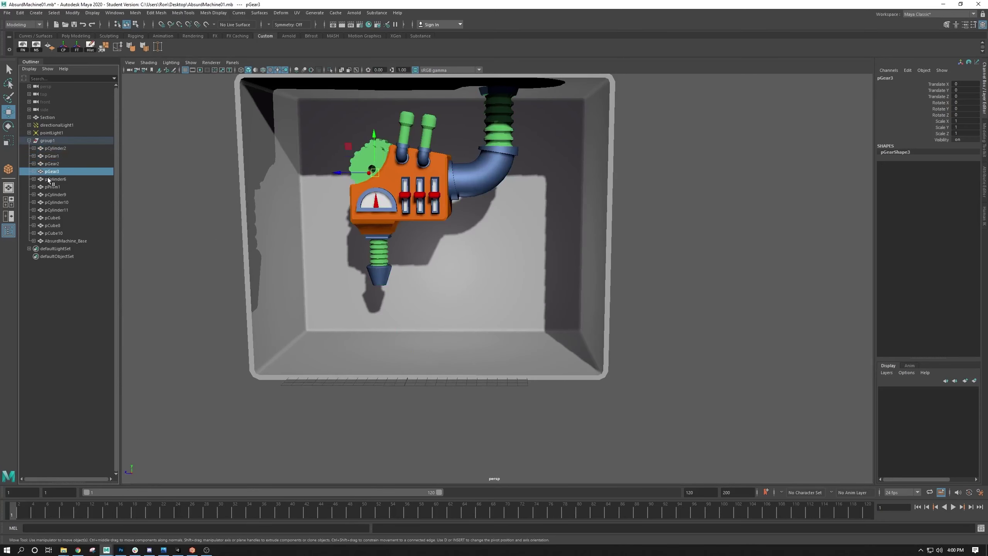
{"action": "left_click", "coordinate": [48, 180]}
{"action": "left_click", "coordinate": [50, 187]}
{"action": "left_click", "coordinate": [52, 195]}
{"action": "left_click", "coordinate": [53, 201]}
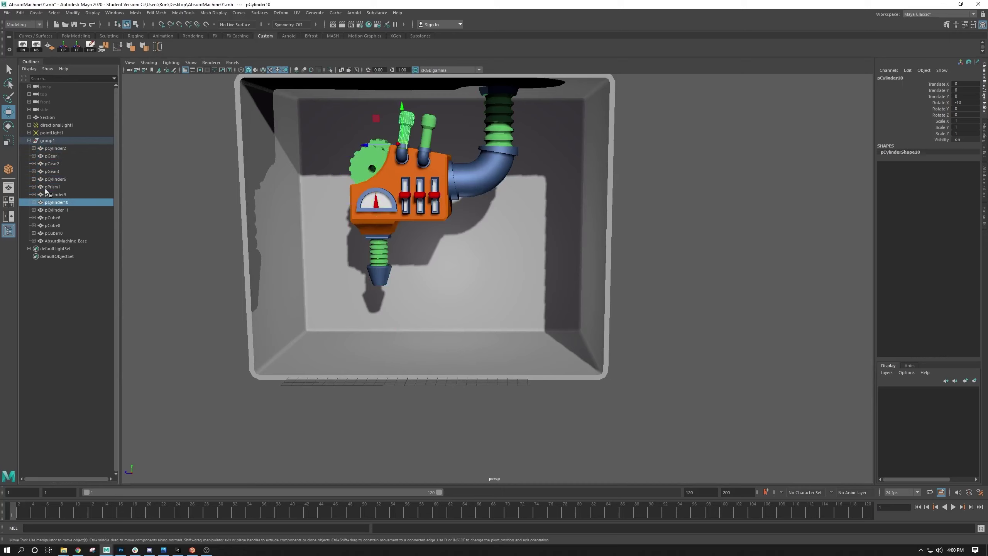
Try moving the whole machine group about 10.6 units along Z, then undo the move
{"action": "left_click", "coordinate": [47, 141]}
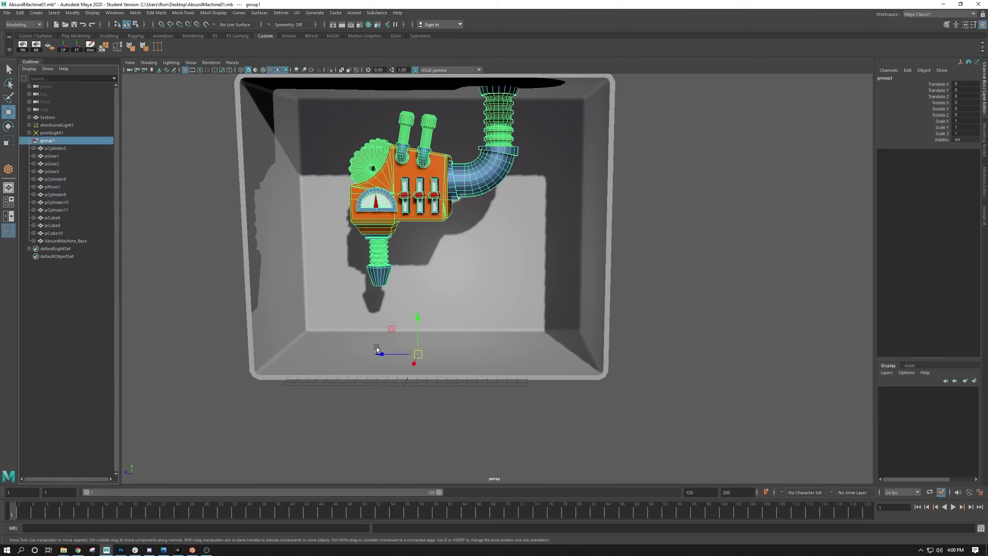
{"action": "left_click_drag", "start_coordinate": [376, 347], "coordinate": [319, 253]}
{"action": "key", "text": "ctrl+z"}
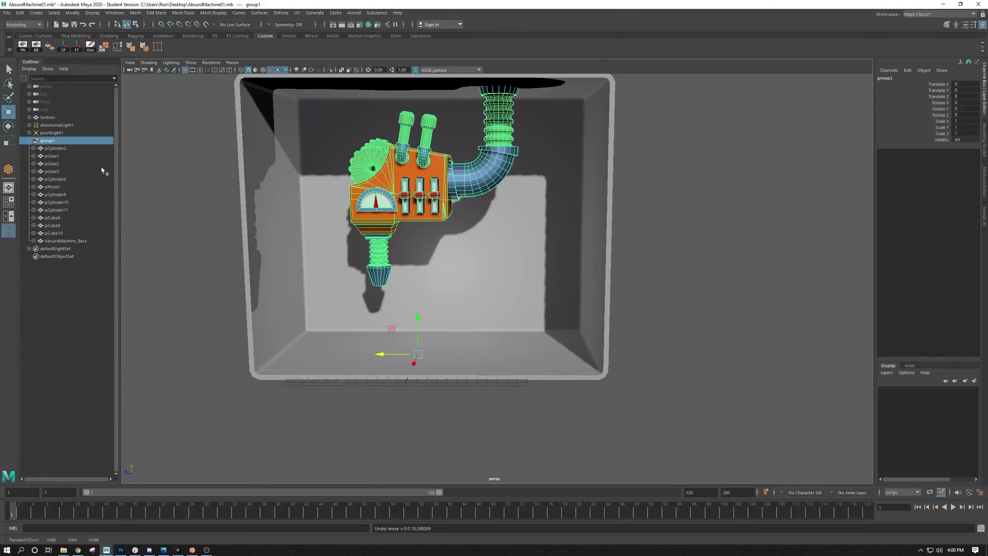
Compare the transform values and pivots of individual parts in the group, including the needle, gears, cylinders, sliders and base
{"action": "left_click", "coordinate": [47, 186]}
{"action": "left_click", "coordinate": [55, 172]}
{"action": "left_click", "coordinate": [61, 149]}
{"action": "left_click", "coordinate": [53, 195]}
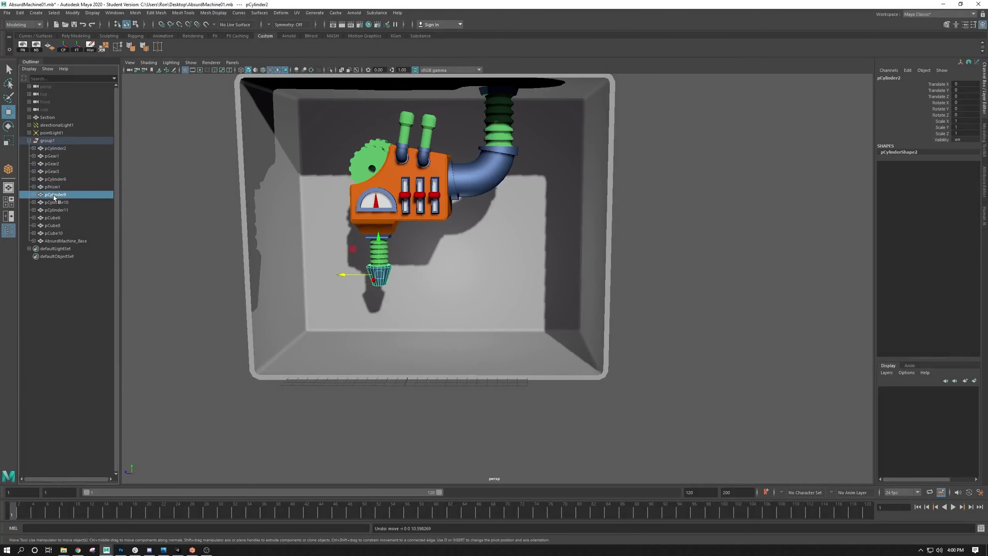
{"action": "left_click", "coordinate": [52, 217]}
{"action": "left_click", "coordinate": [51, 226]}
{"action": "left_click", "coordinate": [53, 241]}
{"action": "left_click", "coordinate": [53, 209]}
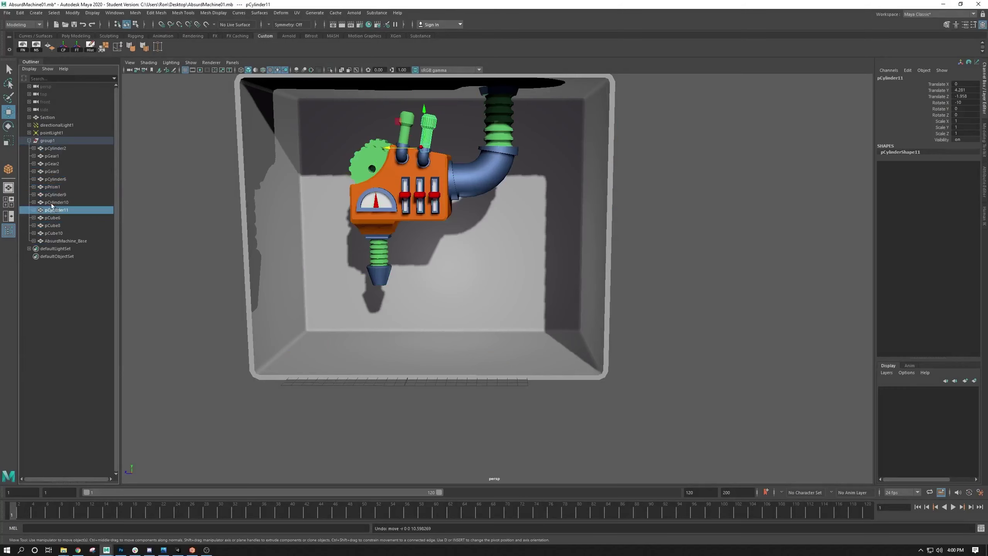
{"action": "left_click", "coordinate": [52, 187]}
{"action": "left_click", "coordinate": [54, 149]}
{"action": "left_click", "coordinate": [54, 194]}
{"action": "left_click", "coordinate": [56, 172]}
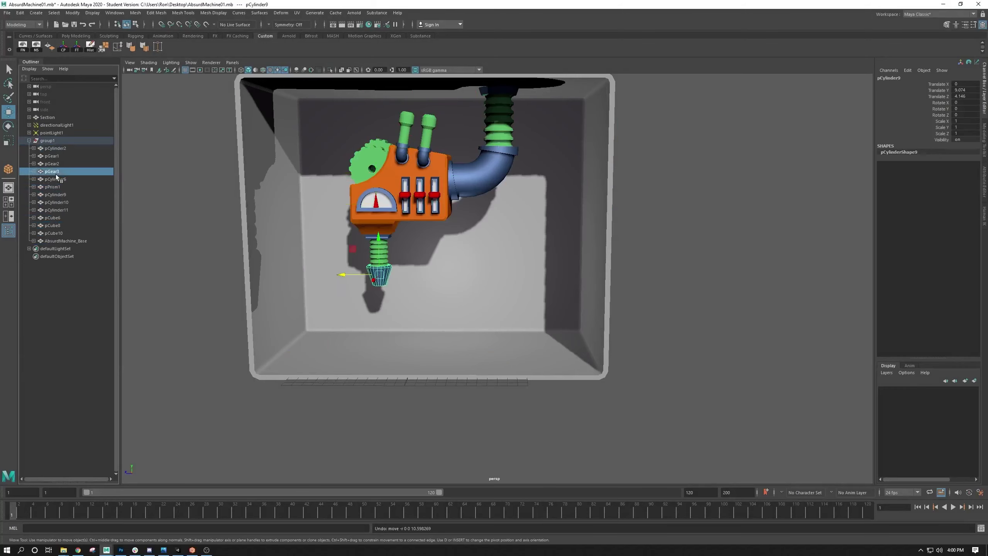
{"action": "left_click", "coordinate": [48, 194]}
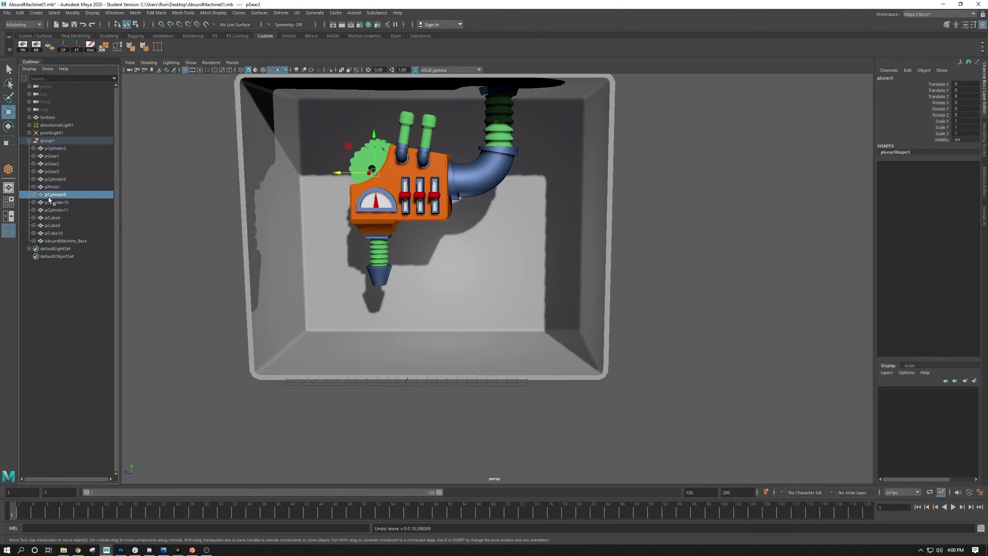
Try rotating the whole machine group by about -35 degrees around Y, then undo the rotation
{"action": "left_click", "coordinate": [46, 143]}
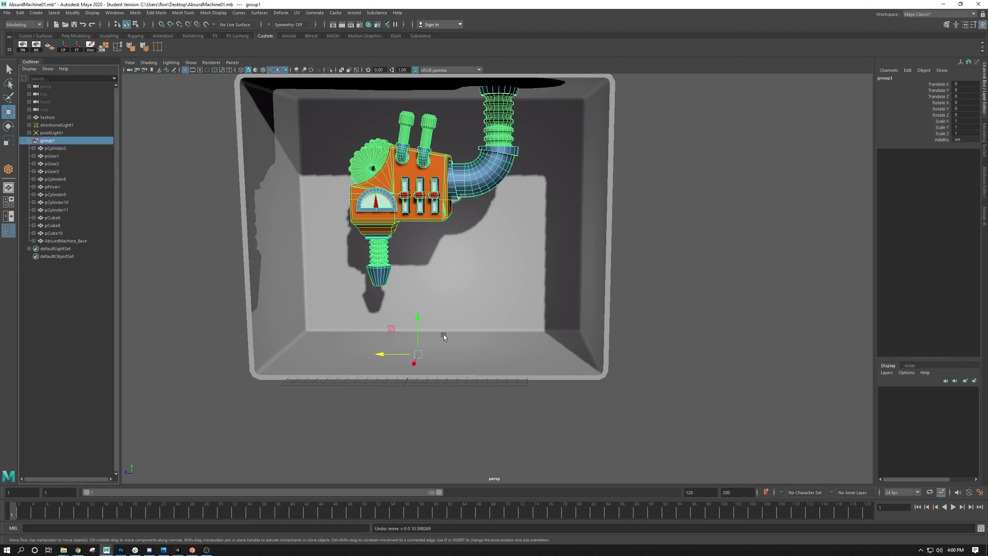
{"action": "key", "text": "e"}
{"action": "mouse_move", "coordinate": [399, 366]}
{"action": "left_mouse_down"}
{"action": "mouse_move", "coordinate": [408, 353]}
{"action": "mouse_move", "coordinate": [386, 359]}
{"action": "left_mouse_up"}
{"action": "key", "text": "ctrl+z"}
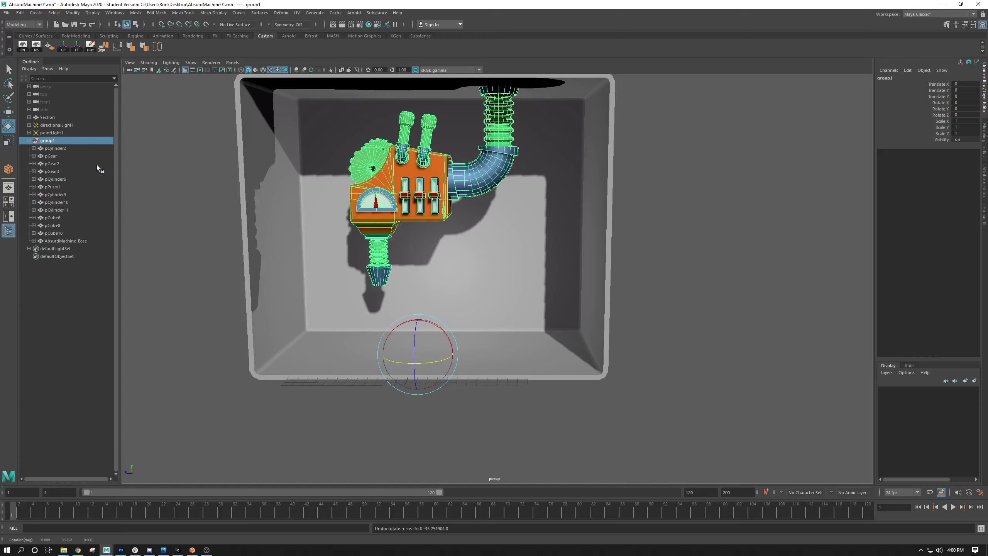
Try scaling all the group's child objects together uniformly to about 0.72, then undo the scaling
{"action": "left_click", "coordinate": [51, 149]}
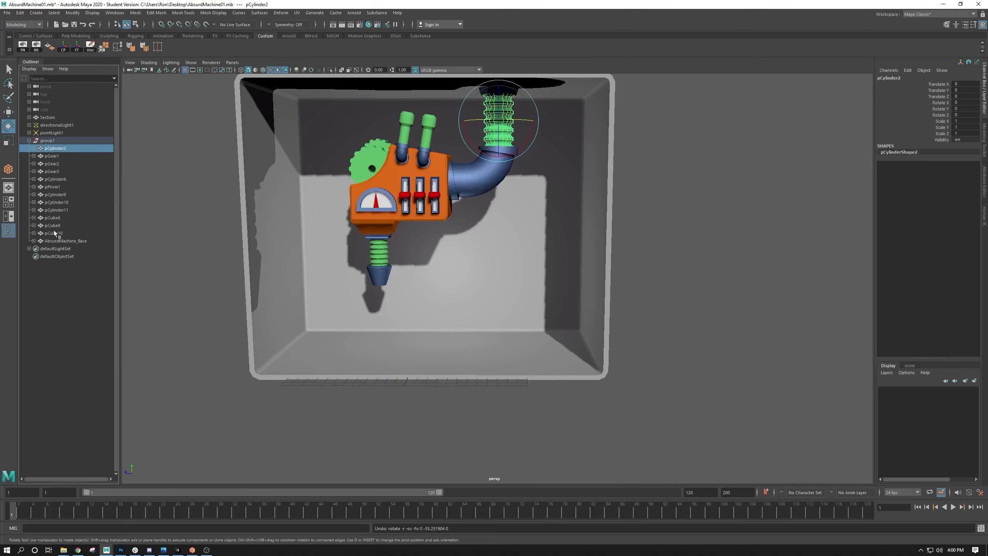
{"action": "left_click", "coordinate": [57, 240], "text": "shift"}
{"action": "key", "text": "f"}
{"action": "key", "text": "r"}
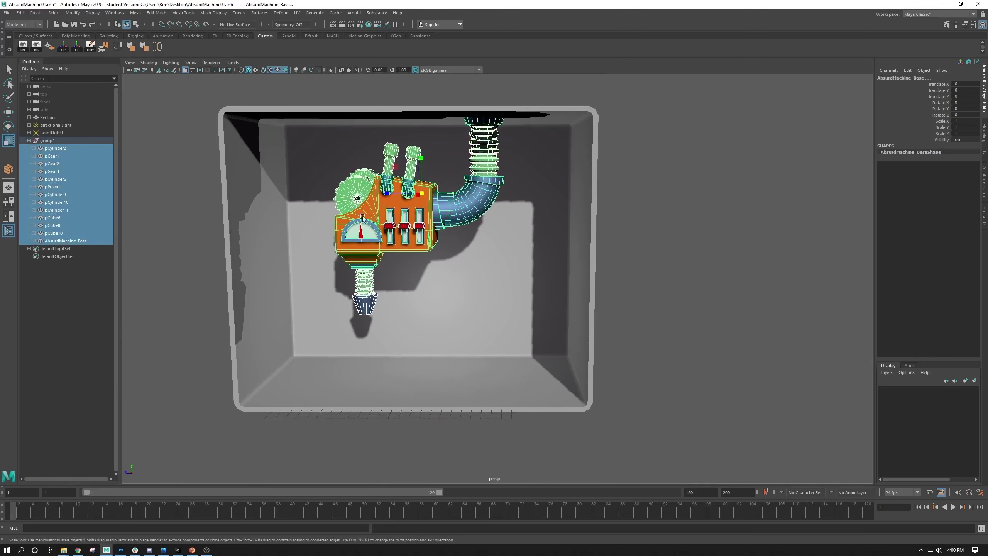
{"action": "left_click_drag", "start_coordinate": [418, 194], "coordinate": [390, 194]}
{"action": "key", "text": "ctrl+z"}
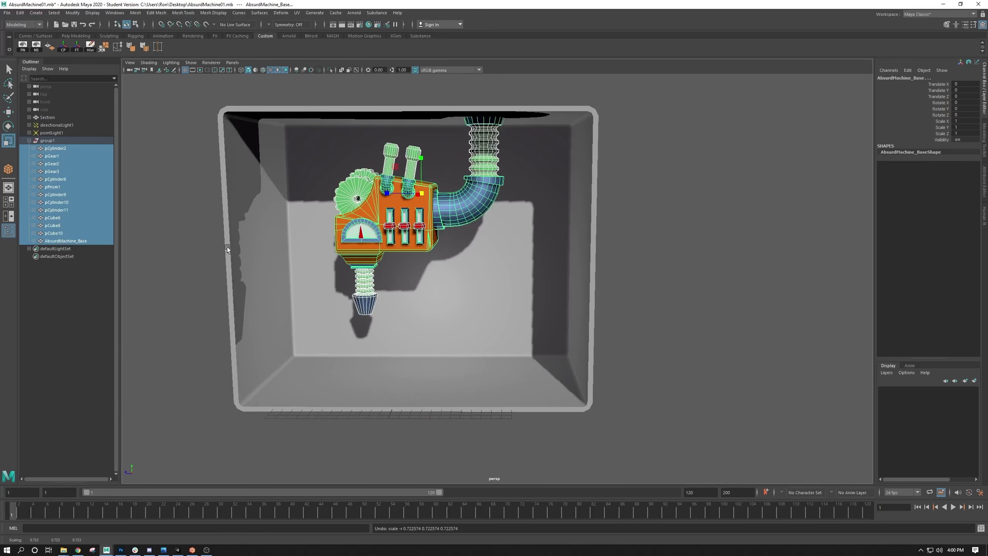
Inspect the separate scale pivots of the hoses, gears, nozzle and upright pipe, then select the whole group for comparison
{"action": "left_click", "coordinate": [51, 149]}
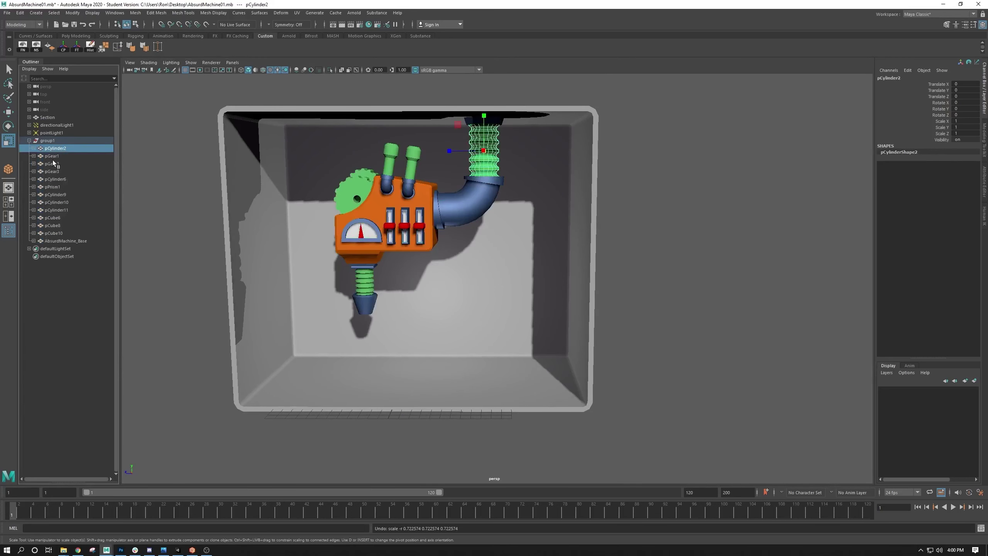
{"action": "left_click", "coordinate": [49, 155]}
{"action": "left_click", "coordinate": [47, 164]}
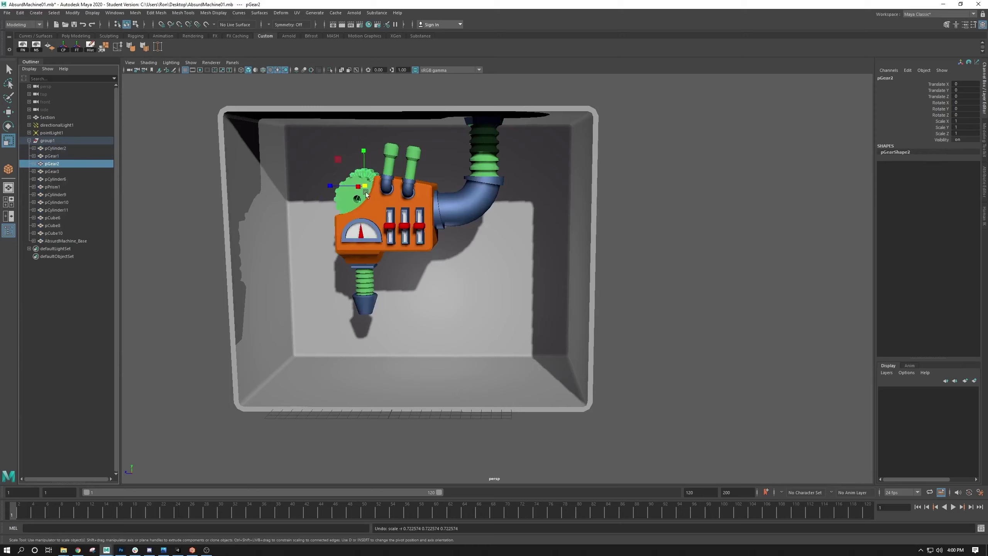
{"action": "left_click", "coordinate": [65, 172]}
{"action": "left_click", "coordinate": [58, 180]}
{"action": "left_click", "coordinate": [55, 194]}
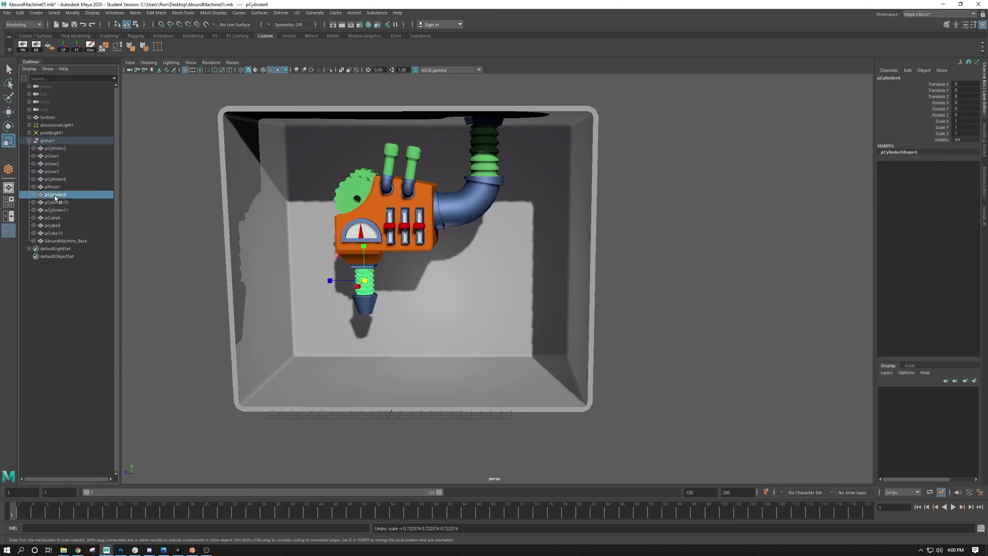
{"action": "left_click", "coordinate": [53, 202]}
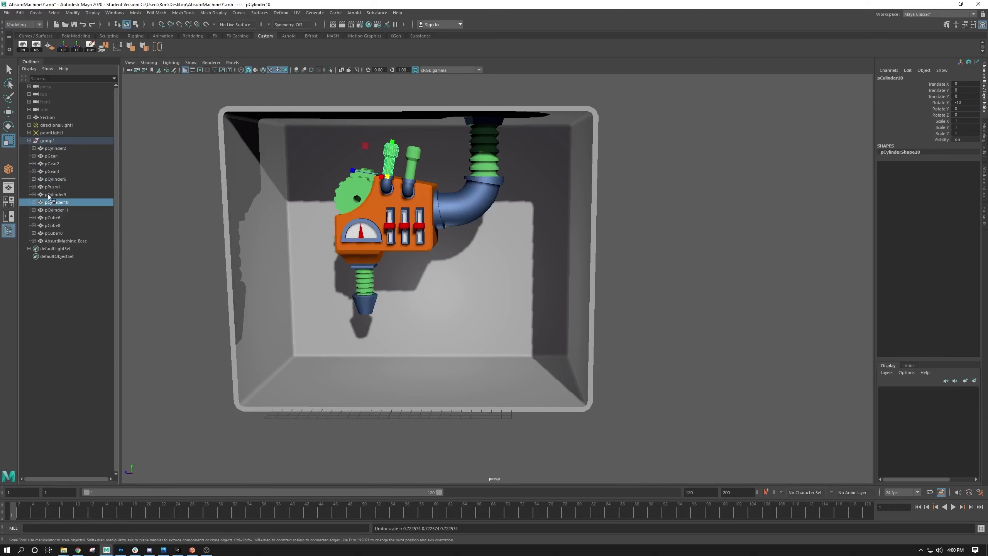
{"action": "left_click", "coordinate": [44, 142]}
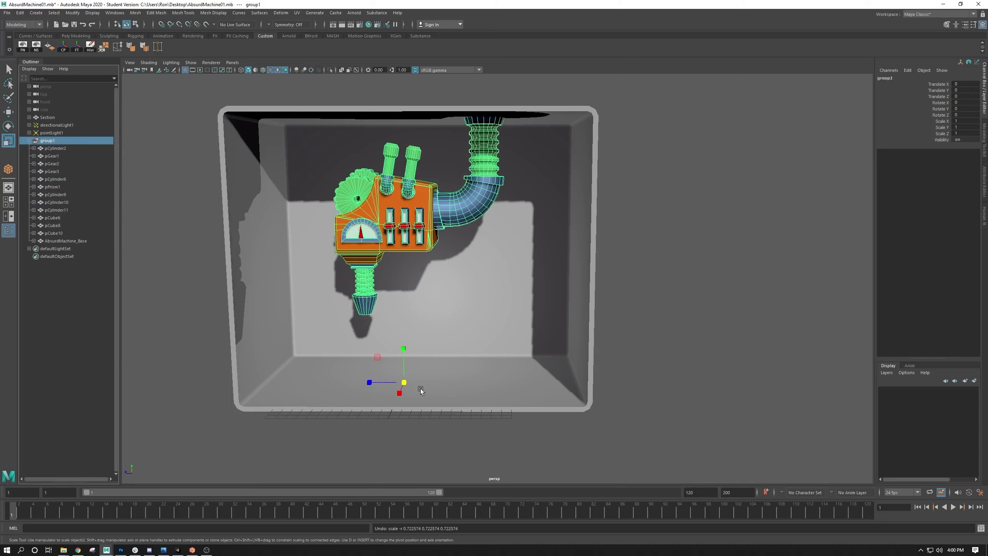
Try scaling the whole machine group uniformly to about 0.44 from its floor-level pivot, then undo the scaling
{"action": "left_click_drag", "start_coordinate": [404, 382], "coordinate": [250, 283]}
{"action": "key", "text": "ctrl+z"}
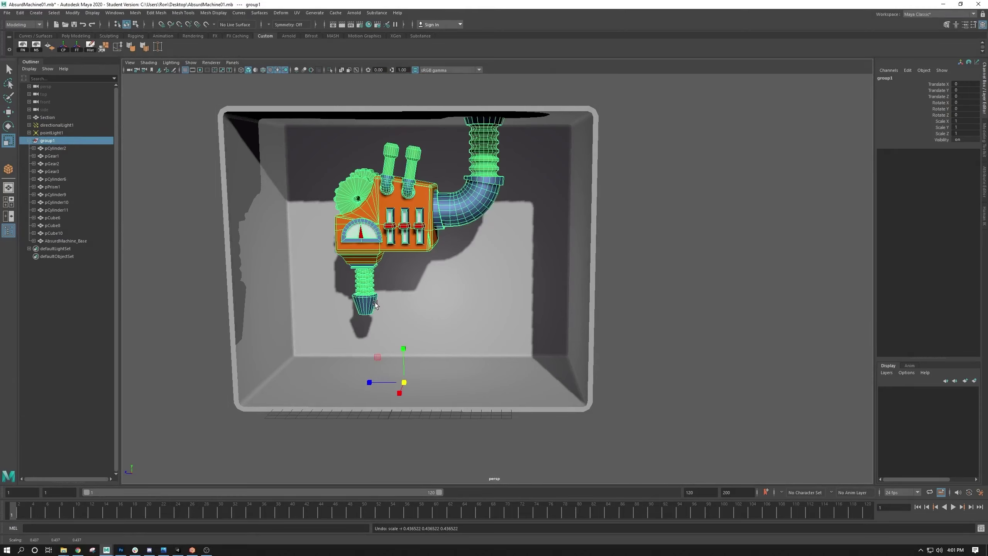
Move the machine group's pivot up from the floor to where the large elbow pipe meets the orange body
{"action": "key", "text": "d"}
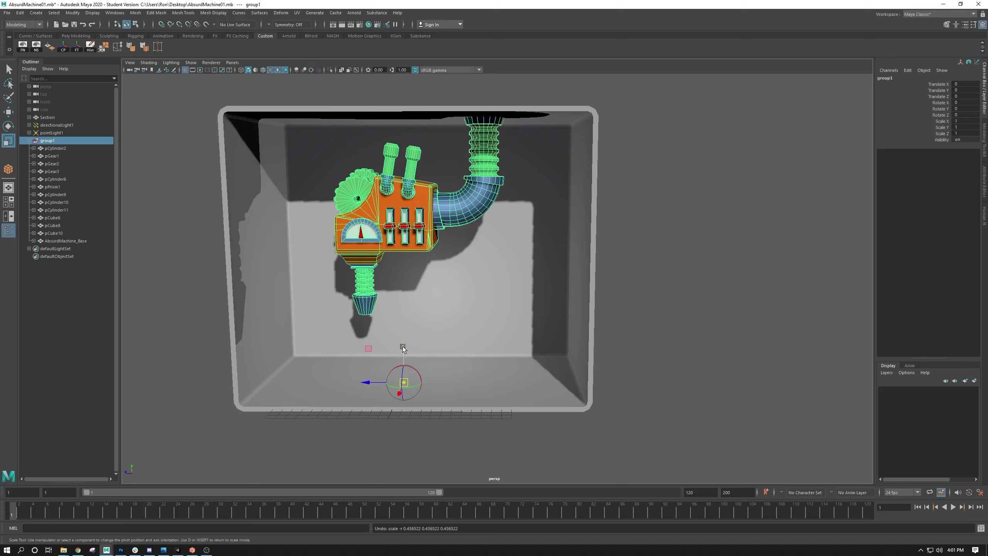
{"action": "left_click_drag", "start_coordinate": [402, 347], "coordinate": [451, 285]}
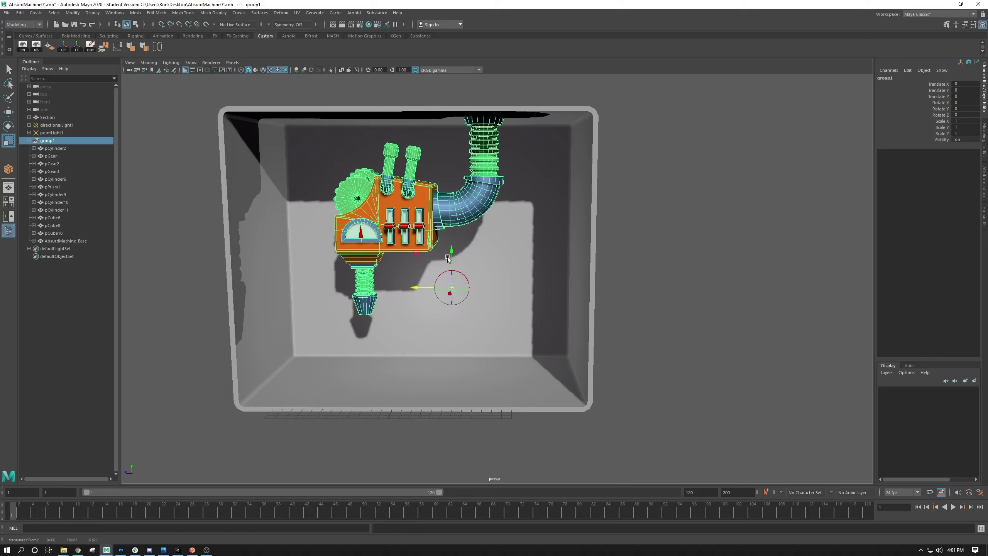
{"action": "left_click", "coordinate": [450, 230]}
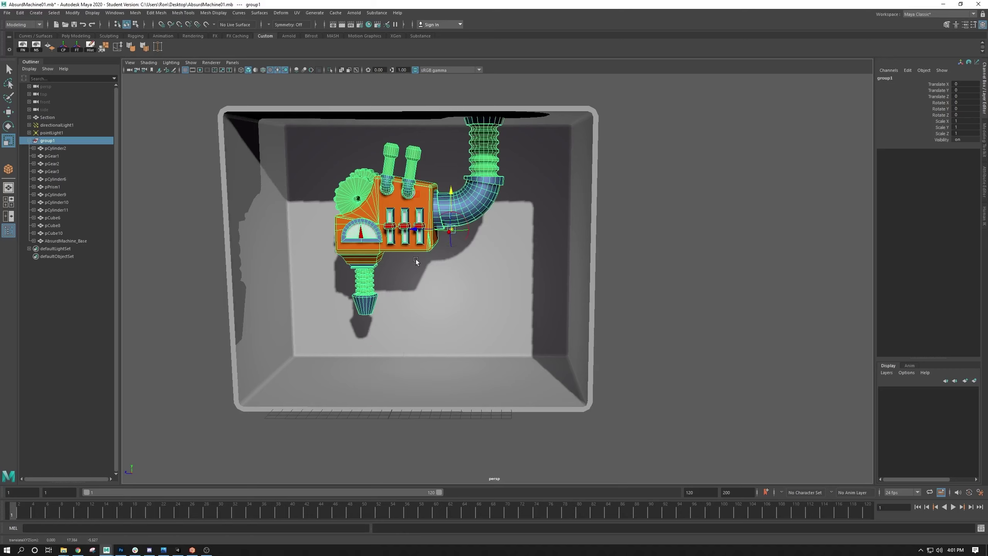
{"action": "key", "text": "d"}
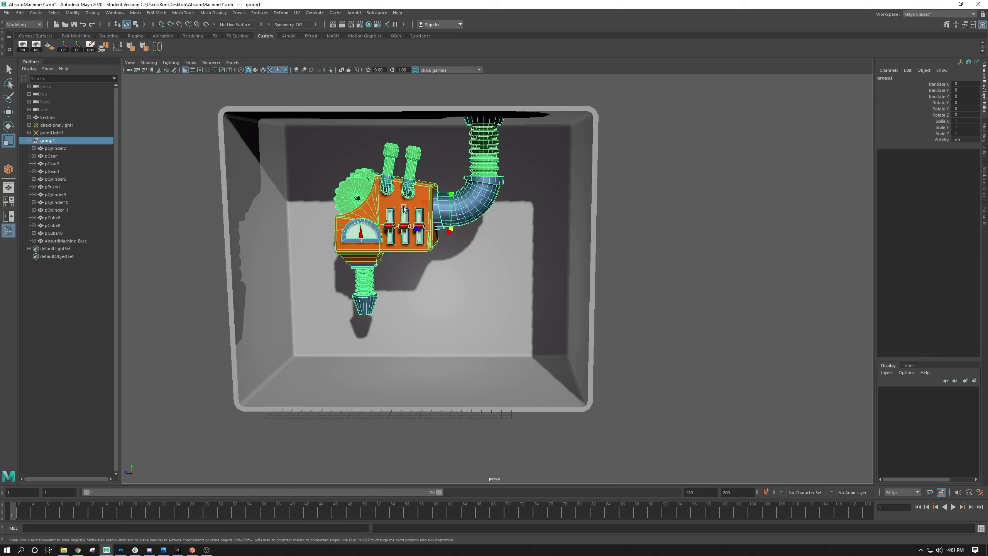
{"action": "key", "text": "d"}
{"action": "key", "text": "d"}
Center the machine group's pivot and test it by scaling the group uniformly to about 0.67, then undo the scaling
{"action": "left_click", "coordinate": [72, 13]}
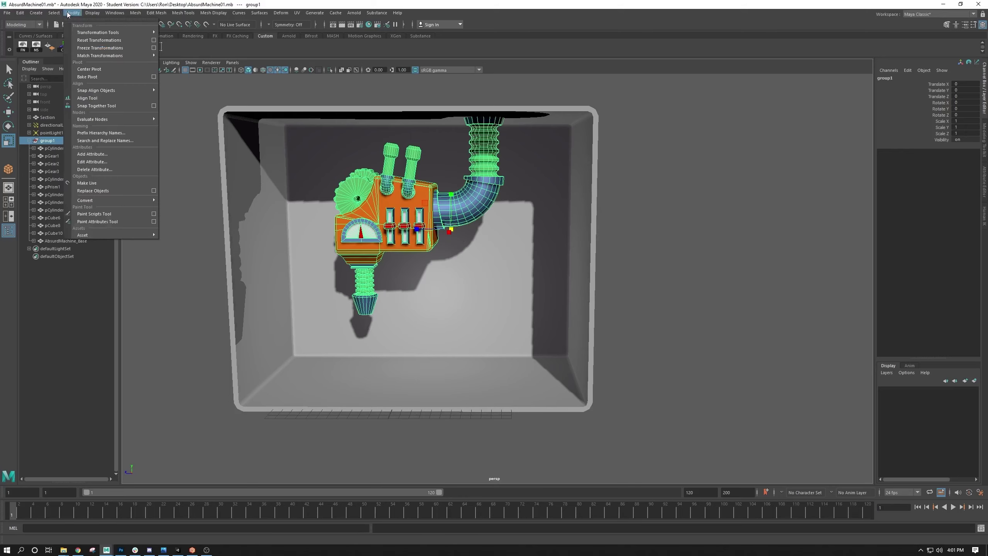
{"action": "left_click", "coordinate": [89, 70]}
{"action": "left_click_drag", "start_coordinate": [468, 236], "coordinate": [433, 235], "text": "alt"}
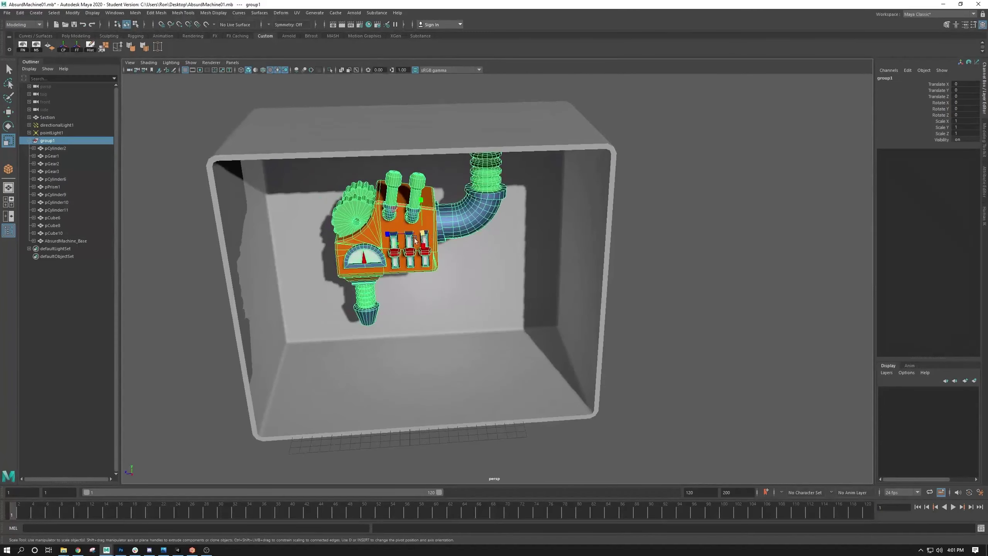
{"action": "left_click_drag", "start_coordinate": [398, 263], "coordinate": [417, 212], "text": "alt"}
{"action": "key", "text": "ctrl+z"}
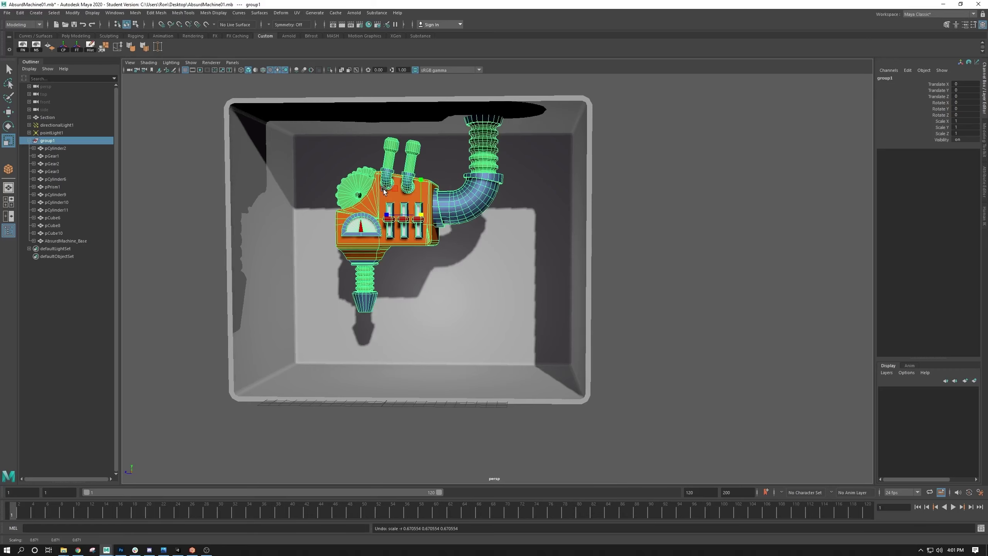
Rename the red pointer in the gauge as Needle
{"action": "middle_click_drag", "start_coordinate": [421, 258], "coordinate": [455, 292], "text": "alt"}
{"action": "right_click_drag", "start_coordinate": [393, 251], "coordinate": [549, 356], "text": "alt"}
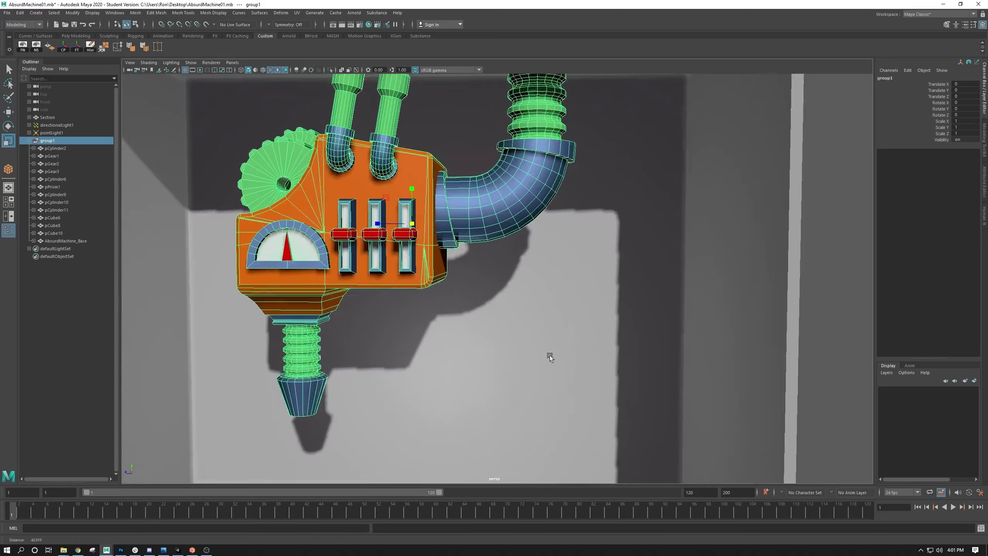
{"action": "middle_click_drag", "start_coordinate": [354, 247], "coordinate": [483, 215], "text": "alt"}
{"action": "right_click_drag", "start_coordinate": [482, 214], "coordinate": [487, 283], "text": "alt"}
{"action": "middle_click_drag", "start_coordinate": [411, 205], "coordinate": [430, 253], "text": "alt"}
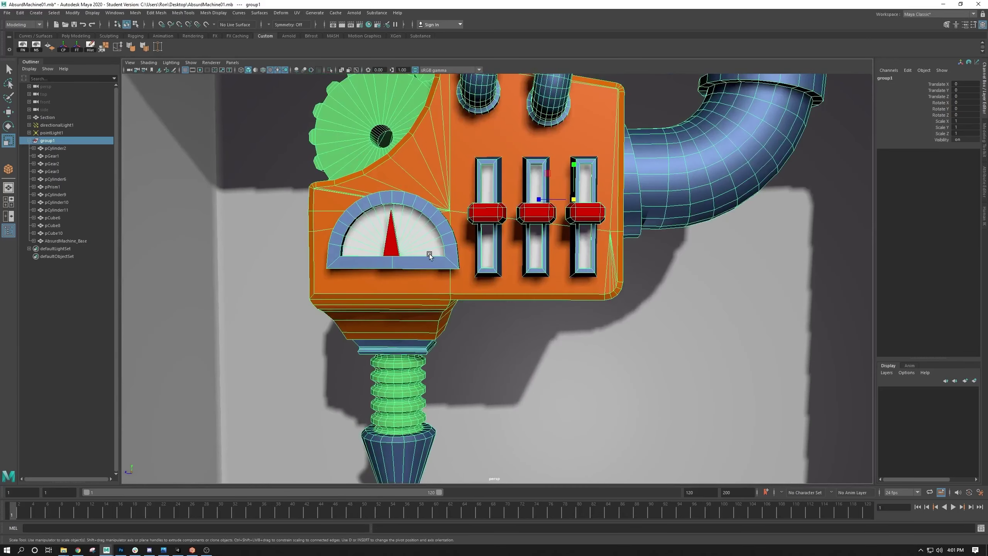
{"action": "right_click_drag", "start_coordinate": [504, 246], "coordinate": [345, 284], "text": "alt"}
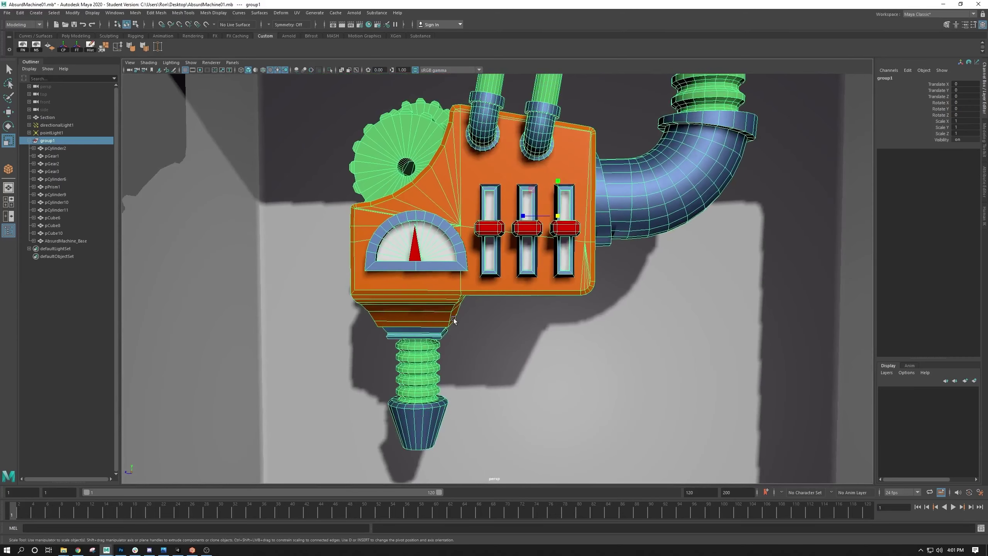
{"action": "left_click", "coordinate": [413, 249]}
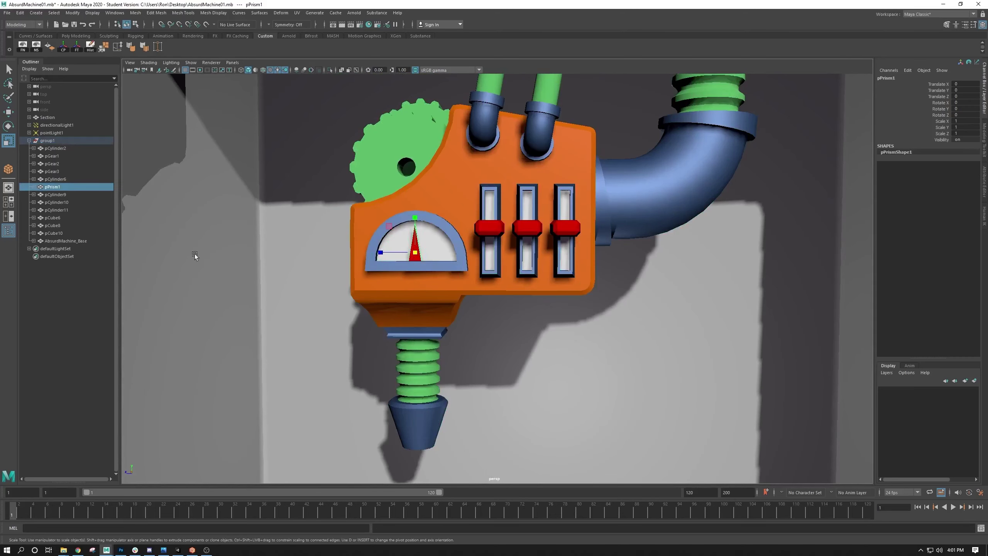
{"action": "double_click", "coordinate": [57, 187]}
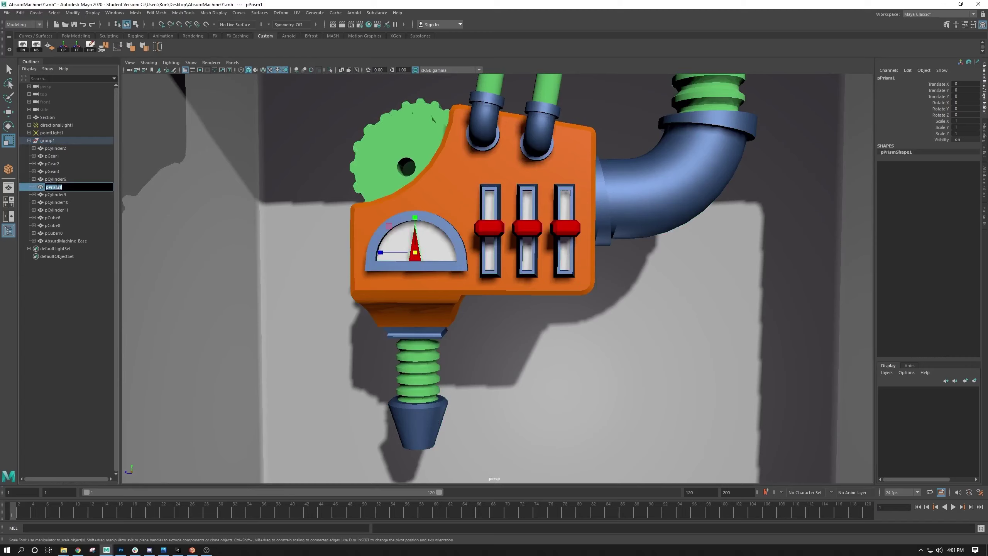
{"action": "type", "text": "Needle"}
{"action": "key", "text": "Return"}
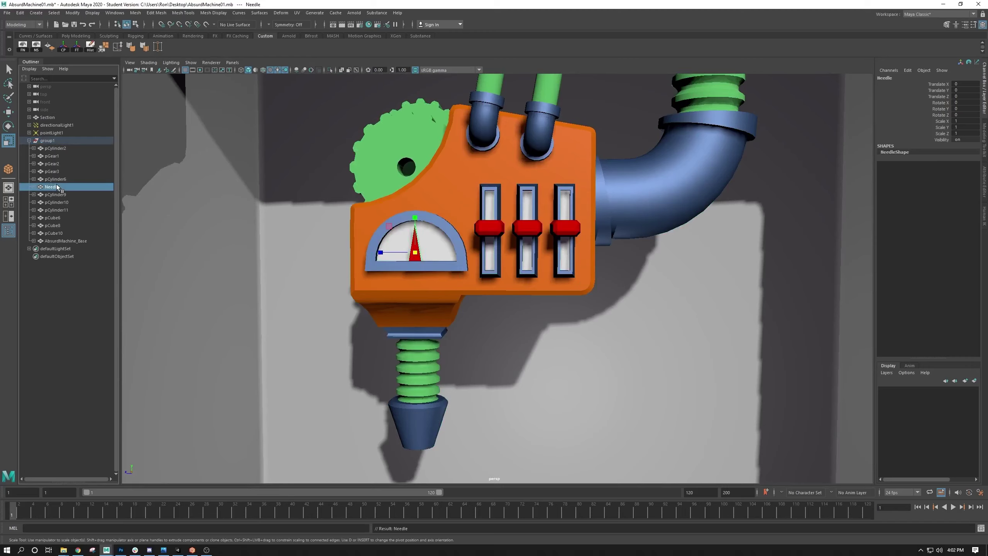
Try rotating the needle about 4.4 degrees around X from its centered pivot, then undo the rotation
{"action": "scroll", "coordinate": [435, 334], "scroll_direction": "up", "scroll_amount": 5}
{"action": "key", "text": "w"}
{"action": "scroll", "coordinate": [358, 298], "scroll_direction": "down", "scroll_amount": 3}
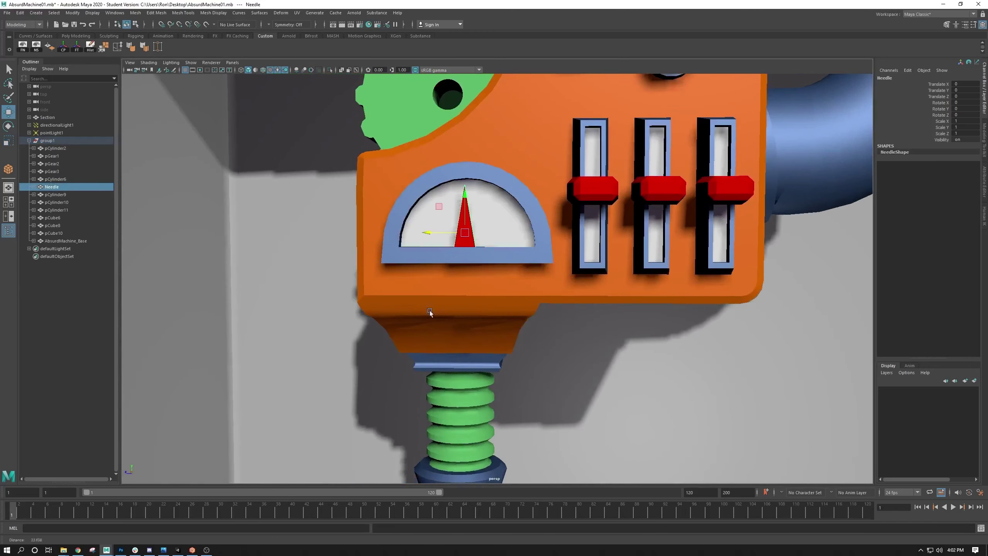
{"action": "left_click_drag", "start_coordinate": [428, 314], "coordinate": [404, 263], "text": "alt"}
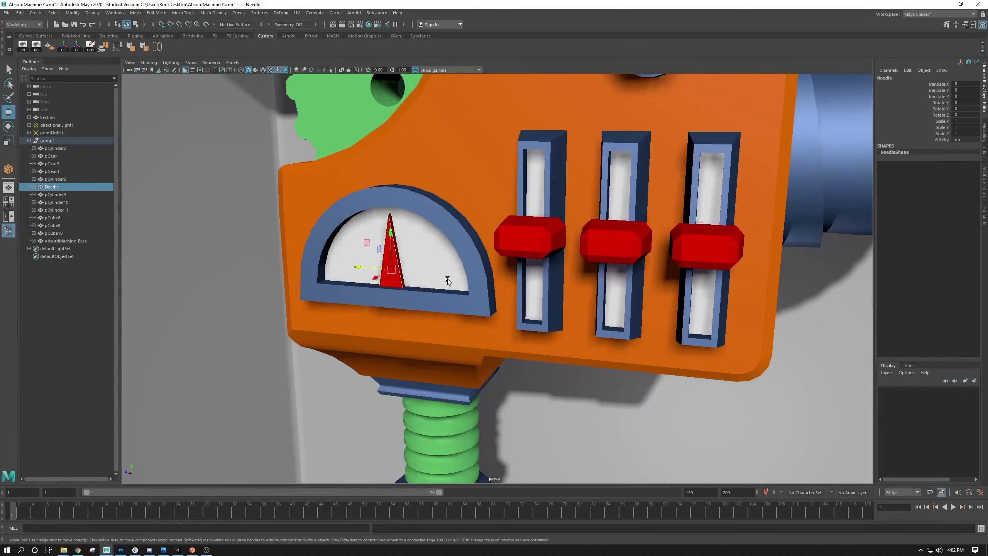
{"action": "key", "text": "e"}
{"action": "key", "text": "ctrl+z"}
{"action": "left_click_drag", "start_coordinate": [414, 313], "coordinate": [406, 291], "text": "alt"}
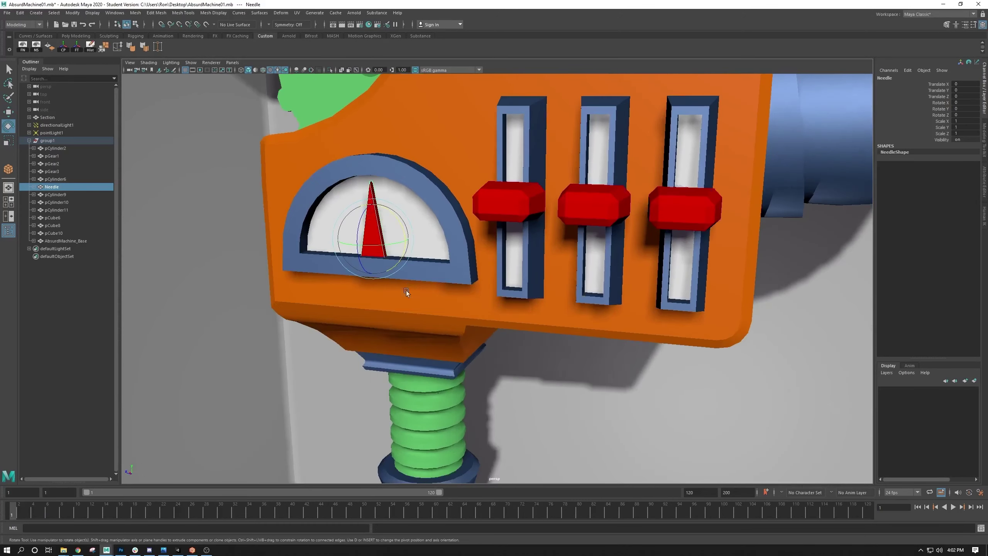
{"action": "right_click_drag", "start_coordinate": [406, 290], "coordinate": [365, 291], "text": "alt"}
{"action": "key", "text": "w"}
{"action": "left_click_drag", "start_coordinate": [365, 292], "coordinate": [398, 274], "text": "alt"}
{"action": "right_click_drag", "start_coordinate": [398, 275], "coordinate": [461, 281], "text": "alt"}
{"action": "left_click_drag", "start_coordinate": [462, 281], "coordinate": [465, 277], "text": "alt"}
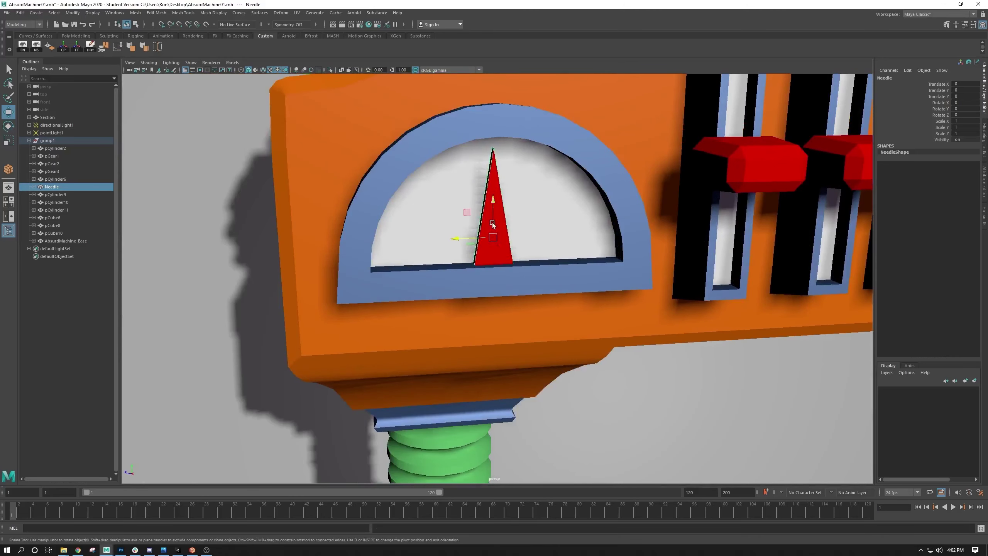
{"action": "key", "text": "e"}
{"action": "left_click_drag", "start_coordinate": [476, 213], "coordinate": [478, 213]}
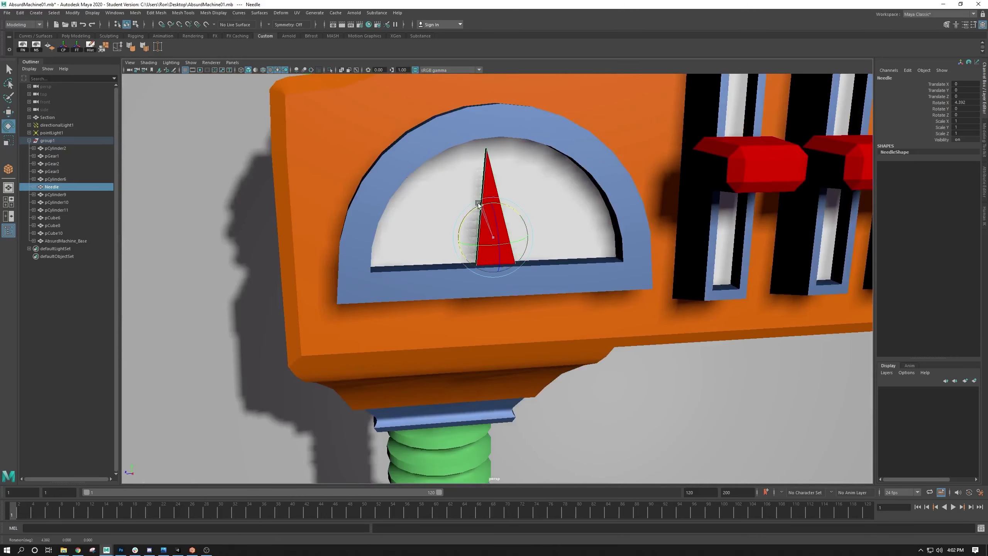
{"action": "key", "text": "ctrl+z"}
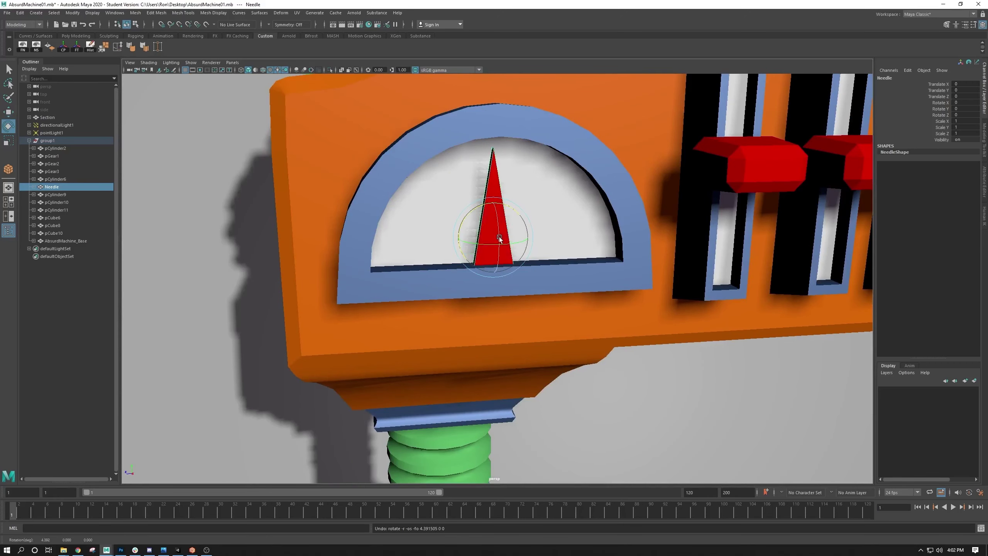
Move the needle's pivot down into the gauge frame's bottom bar, test a rotation of about 20 degrees around X, and undo that rotation
{"action": "middle_click_drag", "start_coordinate": [565, 264], "coordinate": [555, 245], "text": "alt"}
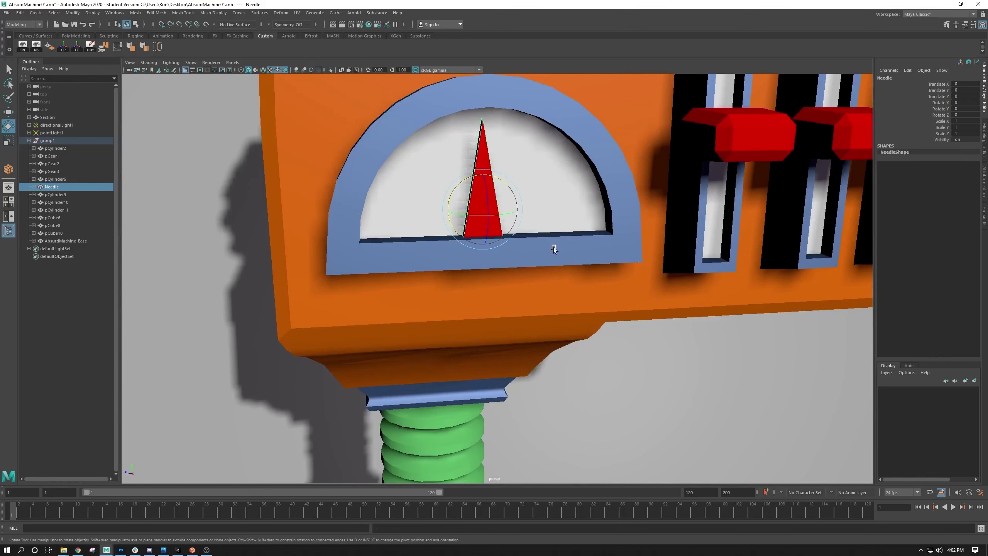
{"action": "key", "text": "Insert"}
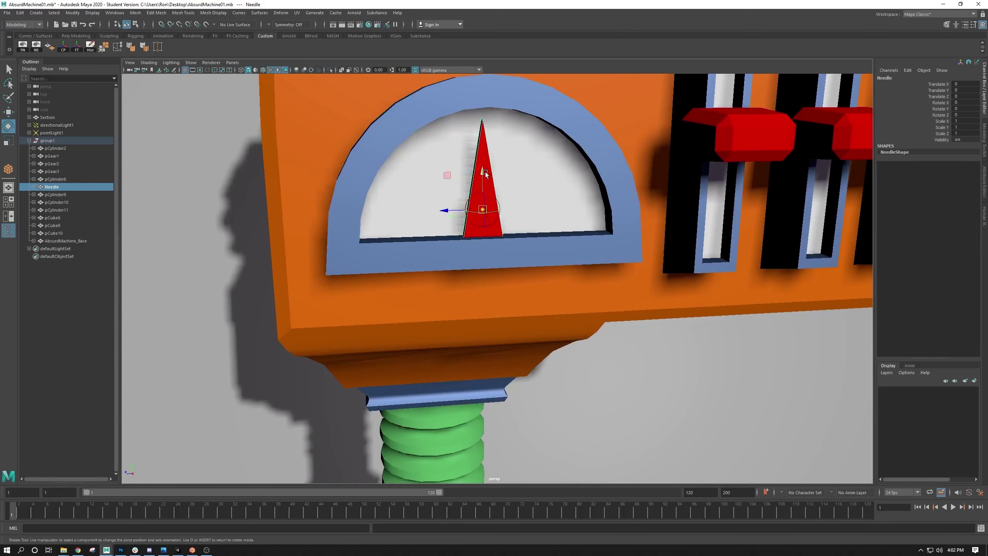
{"action": "left_click_drag", "start_coordinate": [482, 173], "coordinate": [481, 221]}
{"action": "left_click_drag", "start_coordinate": [481, 216], "coordinate": [500, 225]}
{"action": "middle_click_drag", "start_coordinate": [500, 225], "coordinate": [504, 244], "text": "alt"}
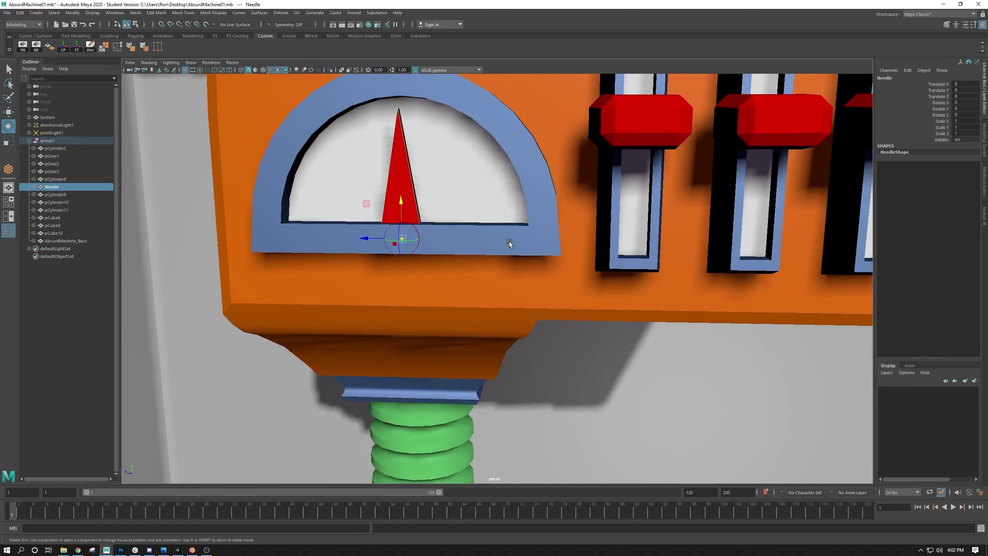
{"action": "key", "text": "d"}
{"action": "mouse_move", "coordinate": [418, 213]}
{"action": "left_mouse_down"}
{"action": "mouse_move", "coordinate": [390, 205]}
{"action": "mouse_move", "coordinate": [428, 222]}
{"action": "mouse_move", "coordinate": [402, 214]}
{"action": "left_mouse_up"}
{"action": "key", "text": "ctrl+z"}
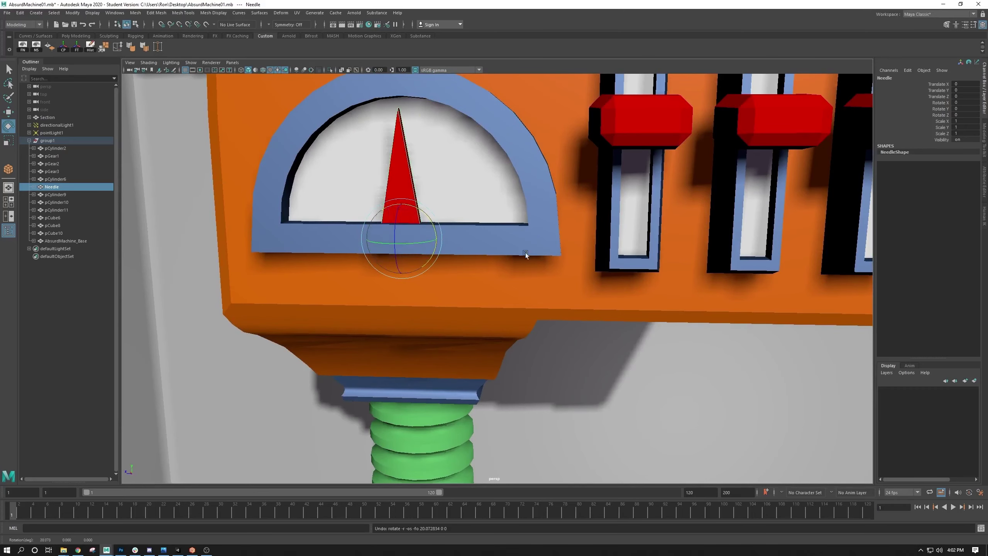
Try rotating the front gear about 32 degrees around X, then undo the rotation
{"action": "scroll", "coordinate": [536, 337], "scroll_direction": "down", "scroll_amount": 5}
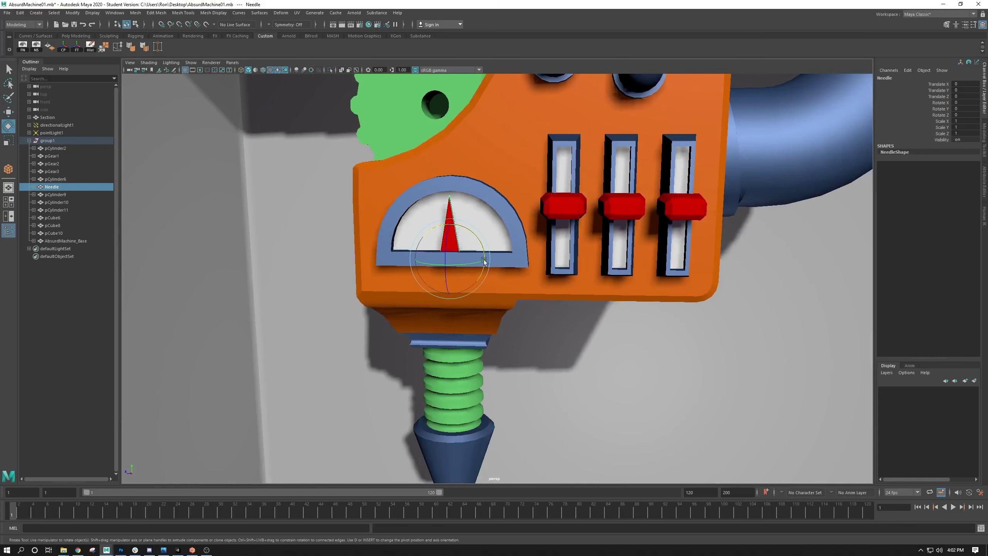
{"action": "left_click", "coordinate": [373, 108]}
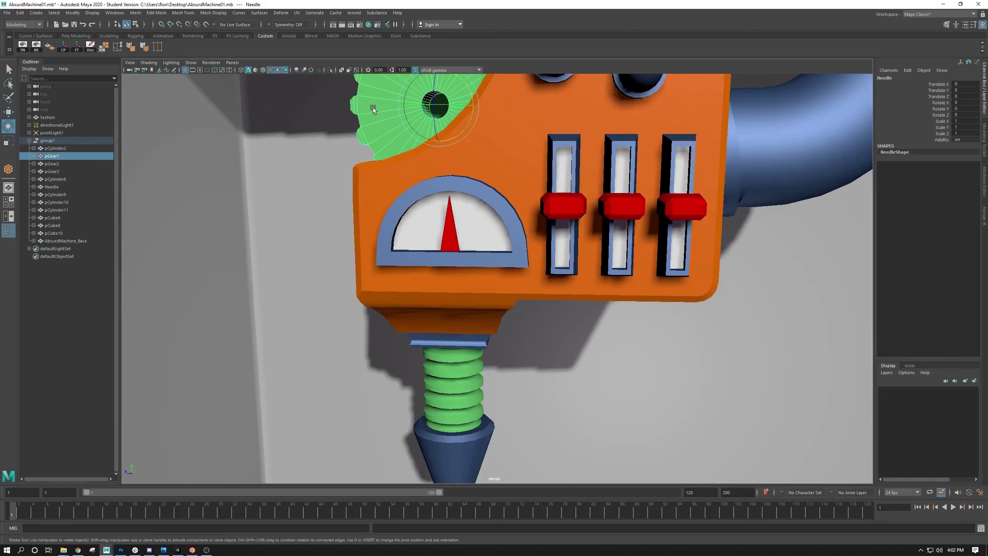
{"action": "left_click_drag", "start_coordinate": [382, 199], "coordinate": [409, 214], "text": "alt"}
{"action": "left_click_drag", "start_coordinate": [423, 171], "coordinate": [374, 194]}
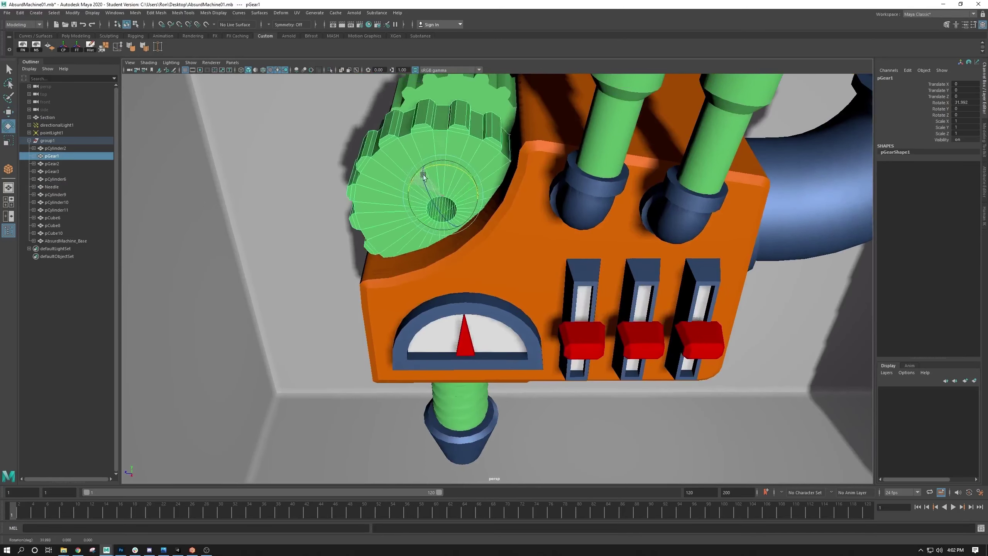
{"action": "key", "text": "ctrl+z"}
Try moving the first and the middle red slider handles vertically along their slots, undoing each move
{"action": "left_click", "coordinate": [575, 334]}
{"action": "key", "text": "w"}
{"action": "left_click_drag", "start_coordinate": [574, 333], "coordinate": [545, 183], "text": "alt"}
{"action": "middle_click_drag", "start_coordinate": [545, 183], "coordinate": [545, 203], "text": "alt"}
{"action": "left_click_drag", "start_coordinate": [528, 160], "coordinate": [584, 188]}
{"action": "key", "text": "ctrl+z"}
{"action": "left_click", "coordinate": [590, 196]}
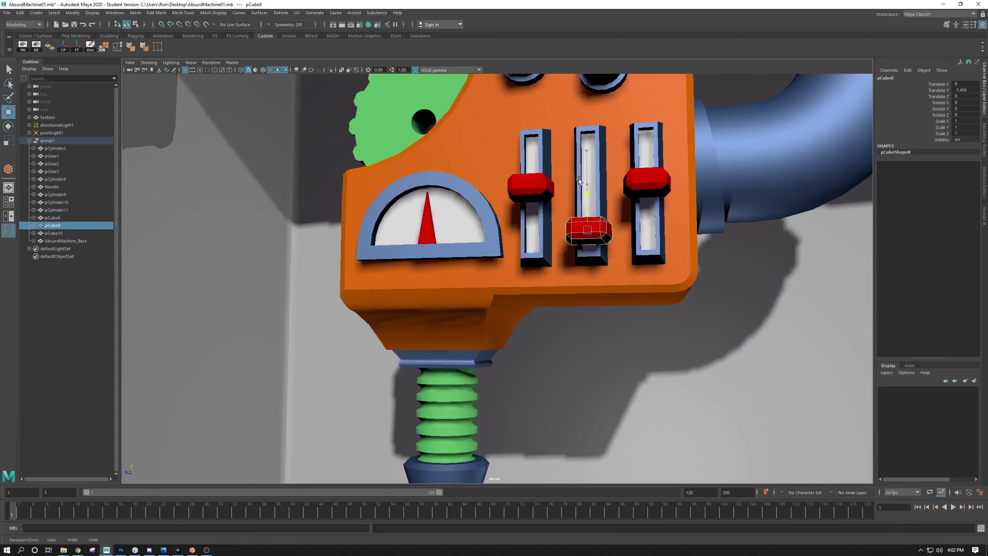
{"action": "key", "text": "ctrl+z"}
Try scaling the small green upright pipe nearest the gears to about 0.68 in Y, then undo the scaling
{"action": "middle_click_drag", "start_coordinate": [666, 201], "coordinate": [646, 282], "text": "alt"}
{"action": "middle_click_drag", "start_coordinate": [648, 160], "coordinate": [620, 260], "text": "alt"}
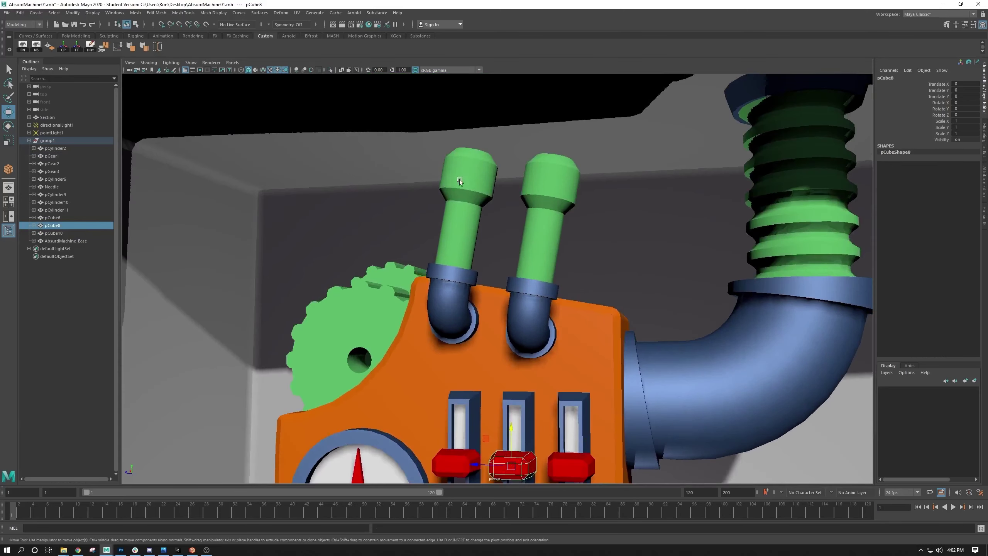
{"action": "left_click", "coordinate": [448, 180]}
{"action": "key", "text": "r"}
{"action": "scroll", "coordinate": [448, 194], "scroll_direction": "up", "scroll_amount": 4}
{"action": "middle_click_drag", "start_coordinate": [439, 187], "coordinate": [482, 230], "text": "alt"}
{"action": "left_click_drag", "start_coordinate": [452, 256], "coordinate": [463, 266], "text": "alt"}
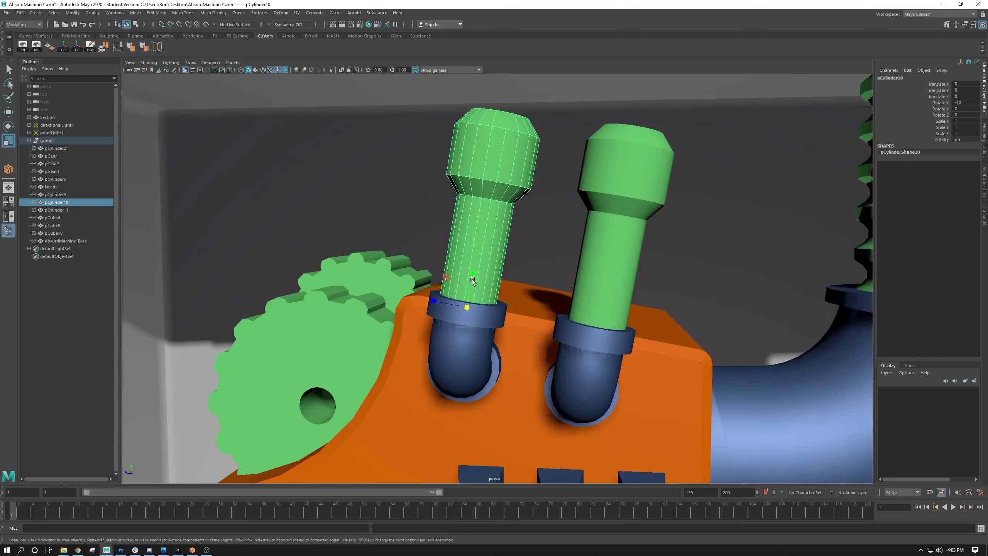
{"action": "middle_click_drag", "start_coordinate": [488, 251], "coordinate": [478, 262], "text": "alt"}
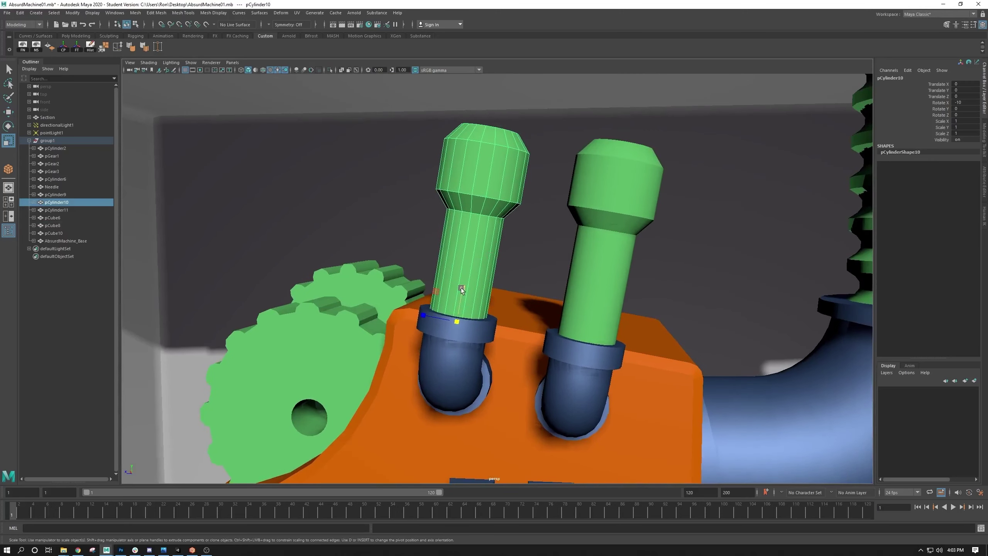
{"action": "mouse_move", "coordinate": [462, 287]}
{"action": "left_mouse_down"}
{"action": "mouse_move", "coordinate": [483, 247]}
{"action": "mouse_move", "coordinate": [462, 302]}
{"action": "left_mouse_up"}
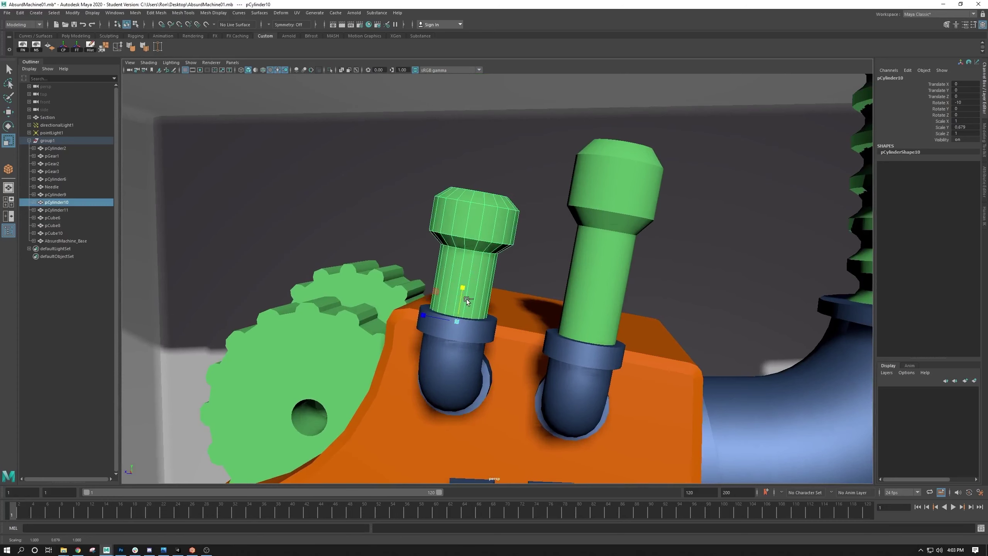
{"action": "key", "text": "ctrl+z"}
Try scaling the second green upright pipe to about 0.81 in Y, then undo the scaling
{"action": "left_click", "coordinate": [612, 264]}
{"action": "left_click_drag", "start_coordinate": [612, 264], "coordinate": [564, 302], "text": "alt"}
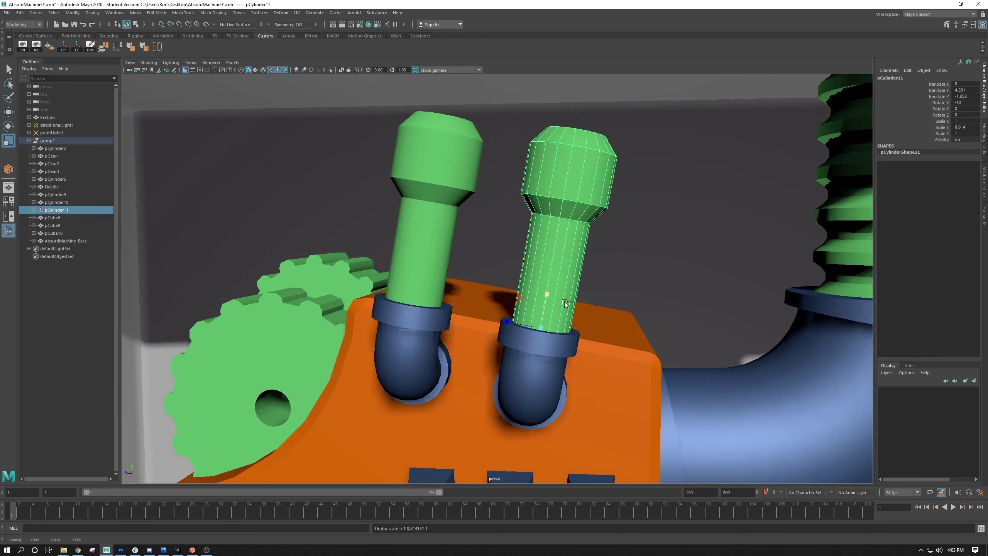
{"action": "key", "text": "ctrl+z"}
Try scaling the lower green ribbed tube above the nozzle in Y, then undo the scaling
{"action": "left_click", "coordinate": [843, 241]}
{"action": "key", "text": "w"}
{"action": "scroll", "coordinate": [360, 276], "scroll_direction": "down", "scroll_amount": 5}
{"action": "middle_click_drag", "start_coordinate": [360, 421], "coordinate": [426, 287], "text": "alt"}
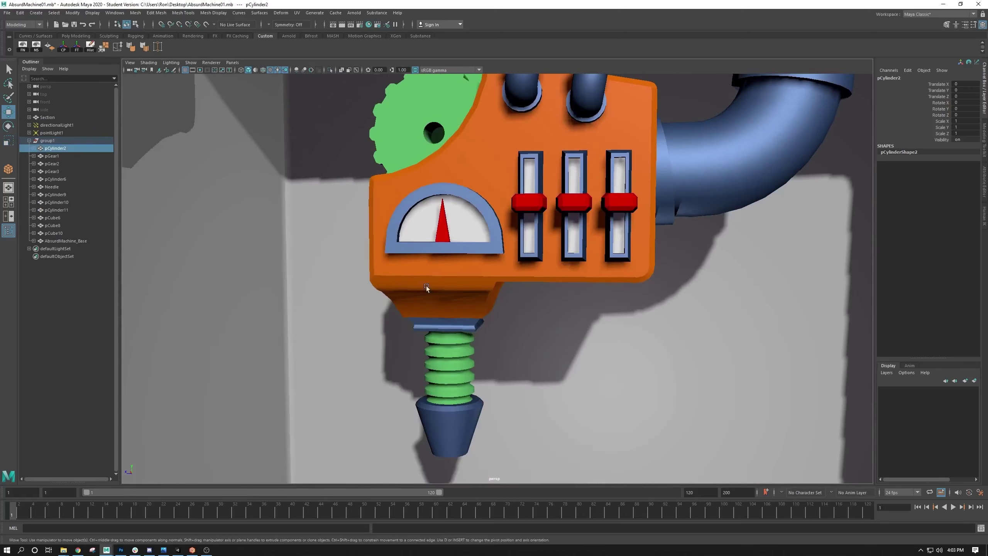
{"action": "left_click", "coordinate": [440, 344]}
{"action": "left_click_drag", "start_coordinate": [440, 344], "coordinate": [455, 327], "text": "alt"}
{"action": "scroll", "coordinate": [473, 305], "scroll_direction": "up", "scroll_amount": 5}
{"action": "key", "text": "r"}
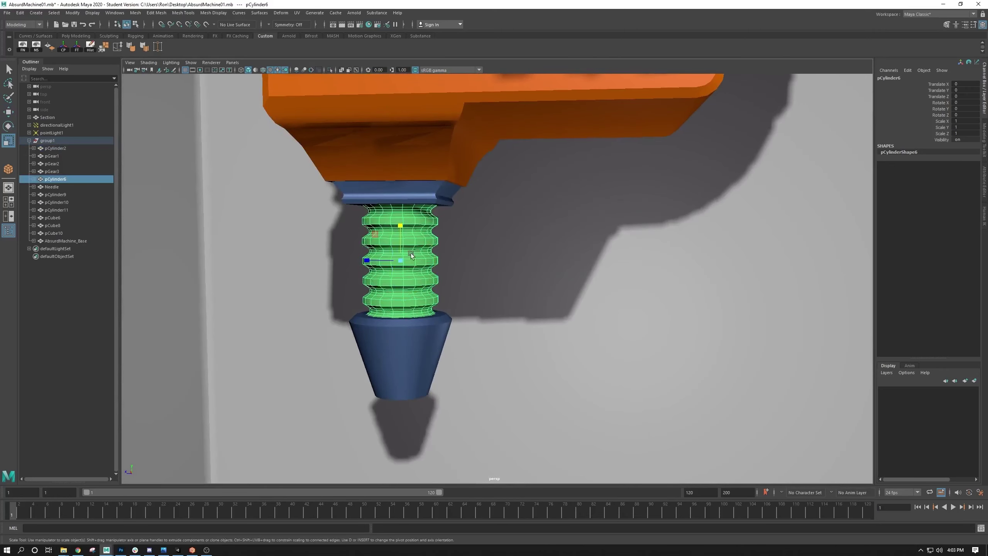
{"action": "left_click_drag", "start_coordinate": [402, 228], "coordinate": [431, 255]}
{"action": "key", "text": "ctrl+z"}
Try stretching the lower green tube from its centre to about 1.95 in Y, then reset its Scale Y to 1
{"action": "key", "text": "w"}
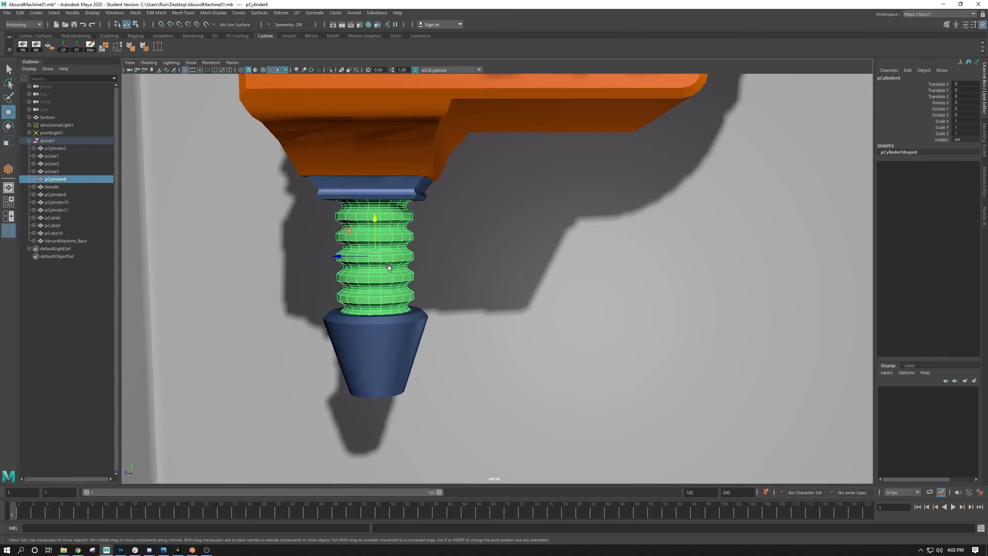
{"action": "key", "text": "r"}
{"action": "left_click_drag", "start_coordinate": [379, 235], "coordinate": [368, 209]}
{"action": "key", "text": "ctrl+z"}
{"action": "left_click_drag", "start_coordinate": [374, 259], "coordinate": [395, 245], "text": "alt"}
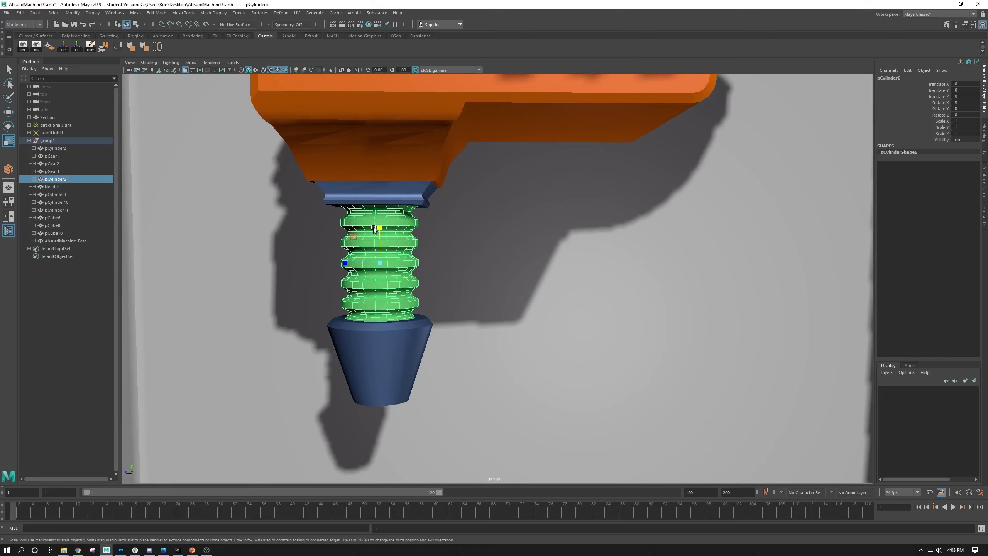
{"action": "left_click_drag", "start_coordinate": [379, 229], "coordinate": [375, 196]}
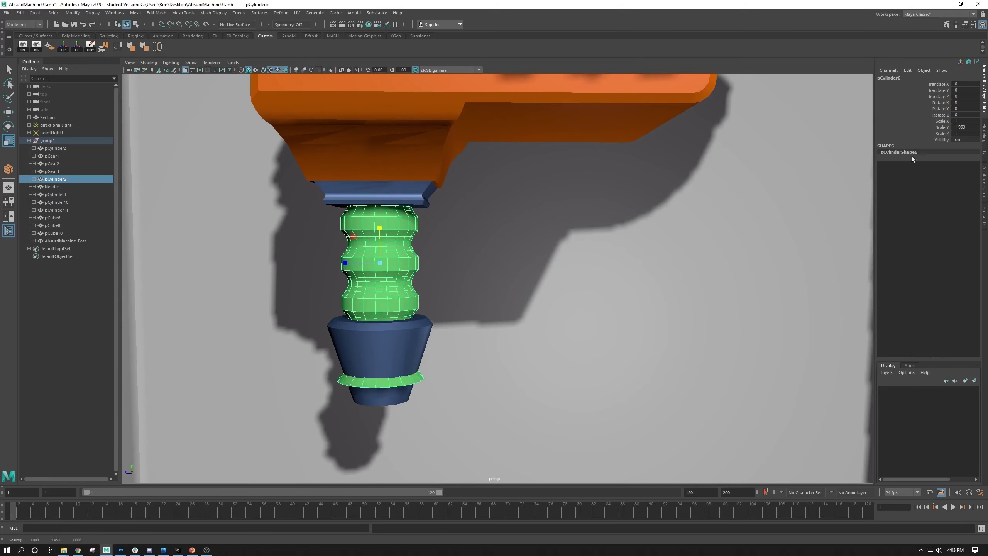
{"action": "left_click", "coordinate": [960, 127]}
{"action": "type", "text": "1"}
{"action": "key", "text": "Return"}
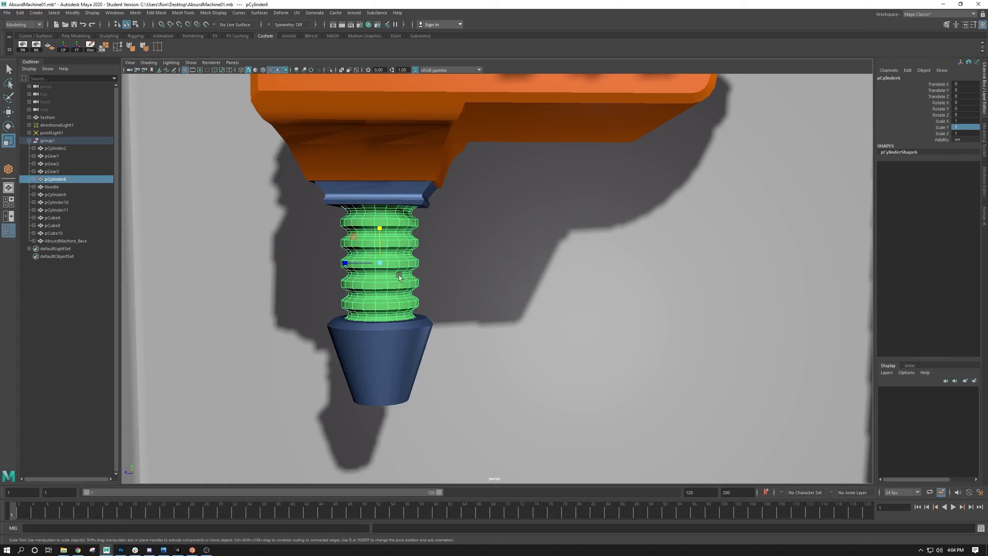
Move the lower green tube's pivot vertically up to its top end, where it meets the blue collar
{"action": "key", "text": "d"}
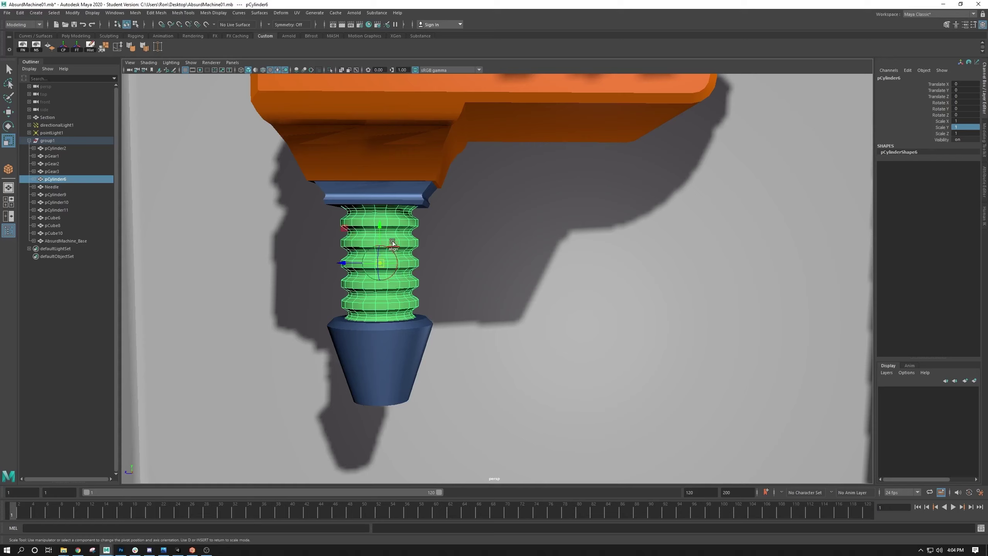
{"action": "left_click_drag", "start_coordinate": [380, 223], "coordinate": [376, 164]}
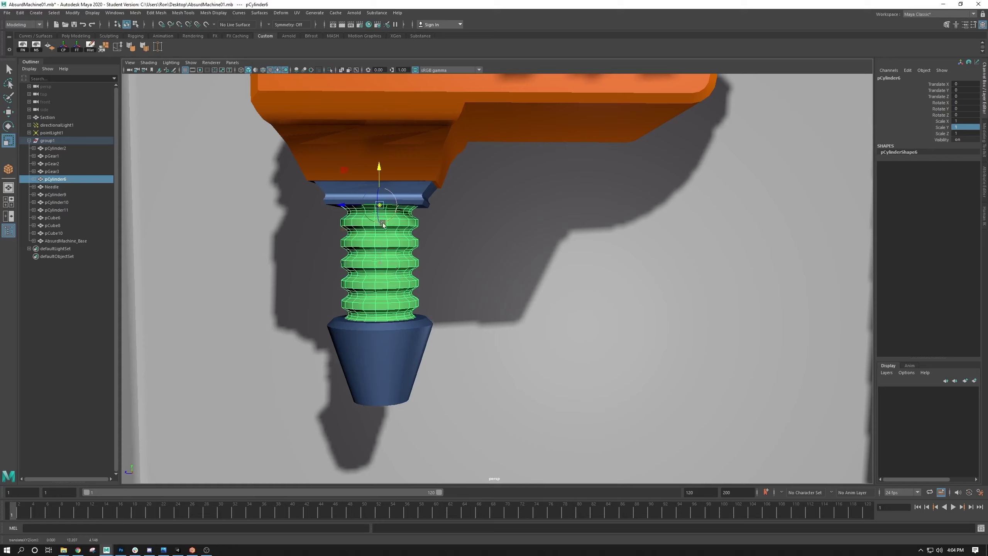
{"action": "key", "text": "d"}
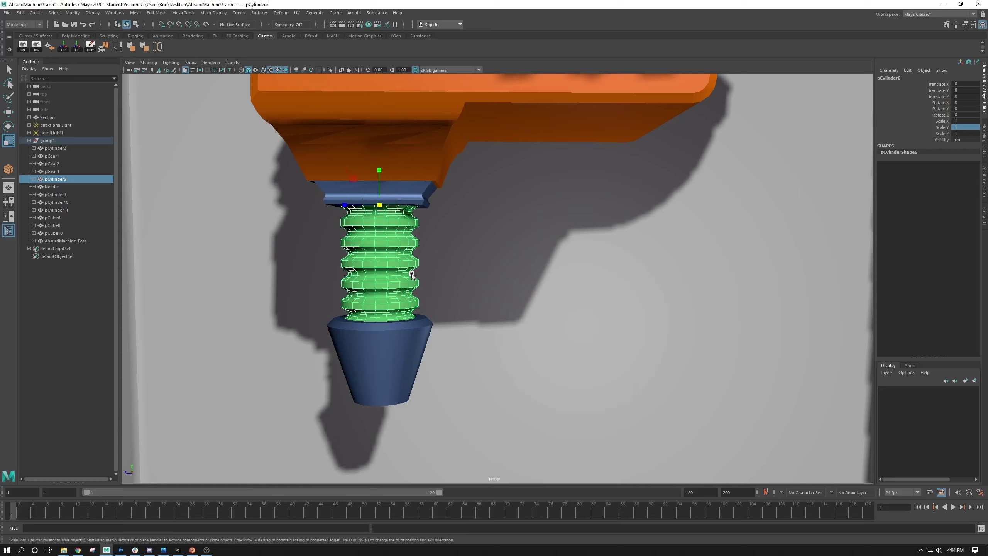
Try stretching the lower green tube to about 1.48 in Y and compressing it from its top pivot, then undo the scaling
{"action": "left_click_drag", "start_coordinate": [379, 170], "coordinate": [407, 151]}
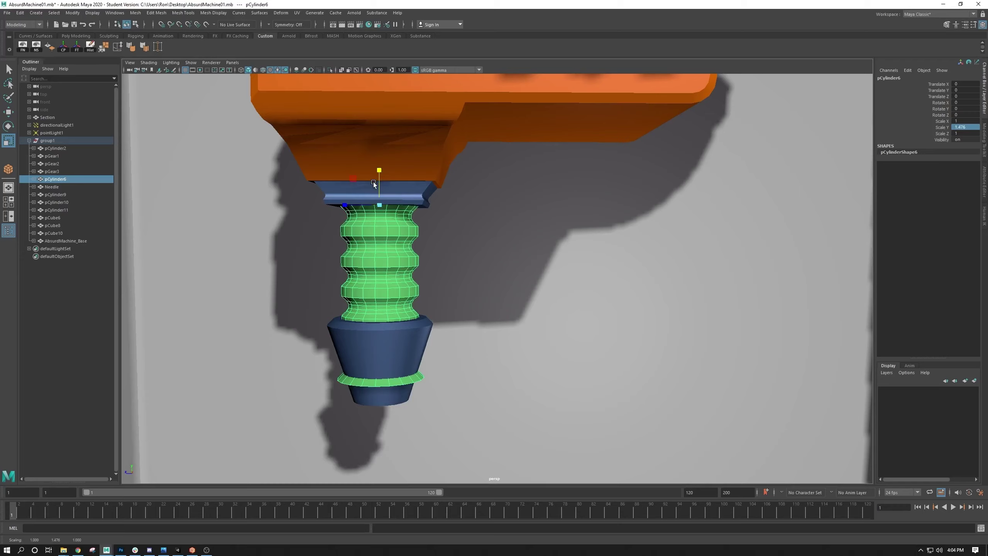
{"action": "left_click_drag", "start_coordinate": [377, 172], "coordinate": [389, 202]}
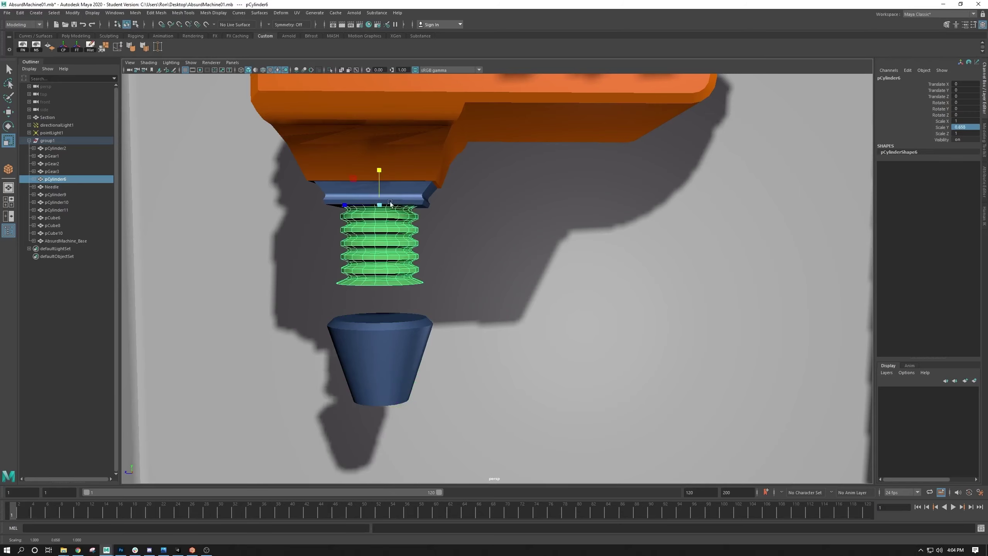
{"action": "key", "text": "ctrl+z"}
{"action": "key", "text": "ctrl+z"}
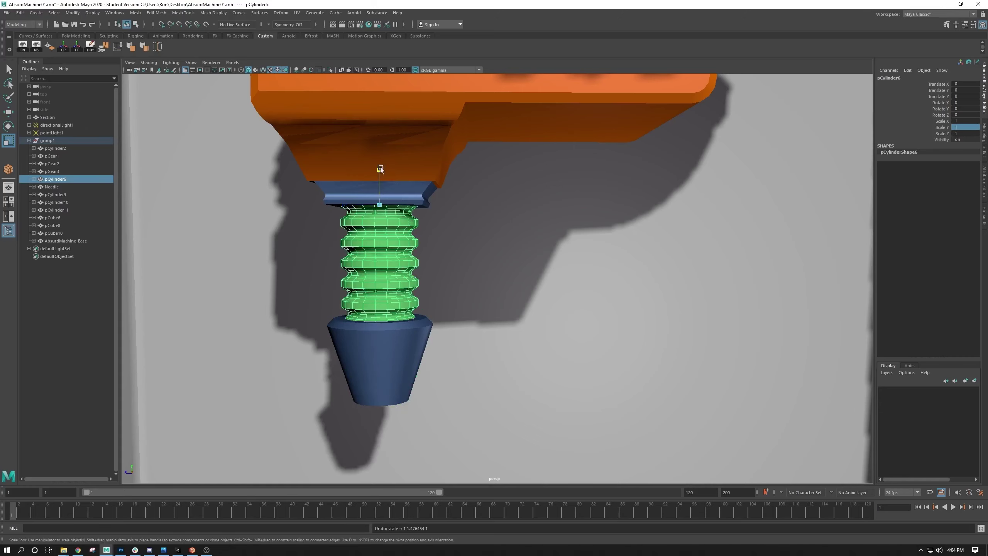
{"action": "mouse_move", "coordinate": [381, 167]}
{"action": "left_mouse_down"}
{"action": "mouse_move", "coordinate": [380, 187]}
{"action": "mouse_move", "coordinate": [380, 152]}
{"action": "left_mouse_up"}
{"action": "key", "text": "ctrl+z"}
Rename the machine's body mesh, AbsurdMachine_Base, as Base
{"action": "scroll", "coordinate": [551, 241], "scroll_direction": "down", "scroll_amount": 10}
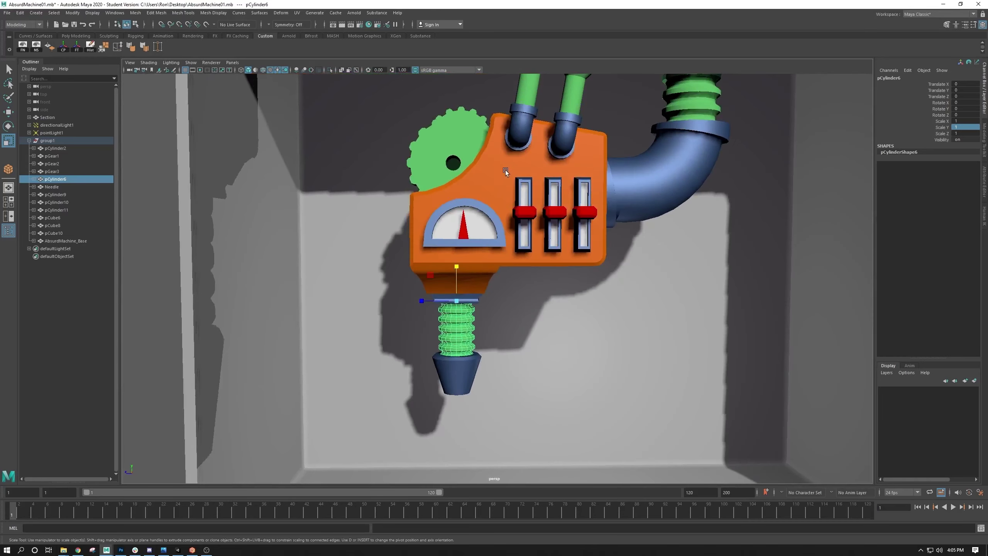
{"action": "left_click", "coordinate": [505, 170]}
{"action": "scroll", "coordinate": [484, 182], "scroll_direction": "down", "scroll_amount": 2}
{"action": "scroll", "coordinate": [484, 182], "scroll_direction": "down", "scroll_amount": 3}
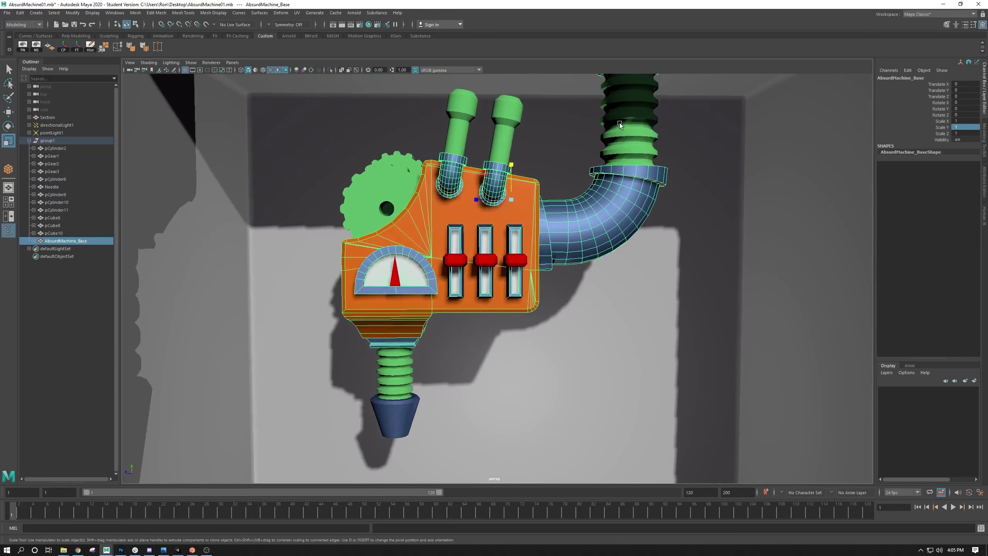
{"action": "left_click", "coordinate": [619, 123]}
{"action": "mouse_move", "coordinate": [489, 159]}
{"action": "left_mouse_down", "text": "alt"}
{"action": "mouse_move", "coordinate": [457, 145]}
{"action": "mouse_move", "coordinate": [520, 146]}
{"action": "mouse_move", "coordinate": [488, 144]}
{"action": "left_mouse_up", "text": "alt"}
{"action": "middle_click_drag", "start_coordinate": [449, 285], "coordinate": [458, 246], "text": "alt"}
{"action": "key", "text": "w"}
{"action": "double_click", "coordinate": [65, 241]}
{"action": "type", "text": "Base"}
{"action": "key", "text": "Return"}
Rename group1 as AbsurdMachine and the upper green ribbed tube as TopTube
{"action": "double_click", "coordinate": [47, 140]}
{"action": "type", "text": "AbsurdMachine"}
{"action": "key", "text": "Return"}
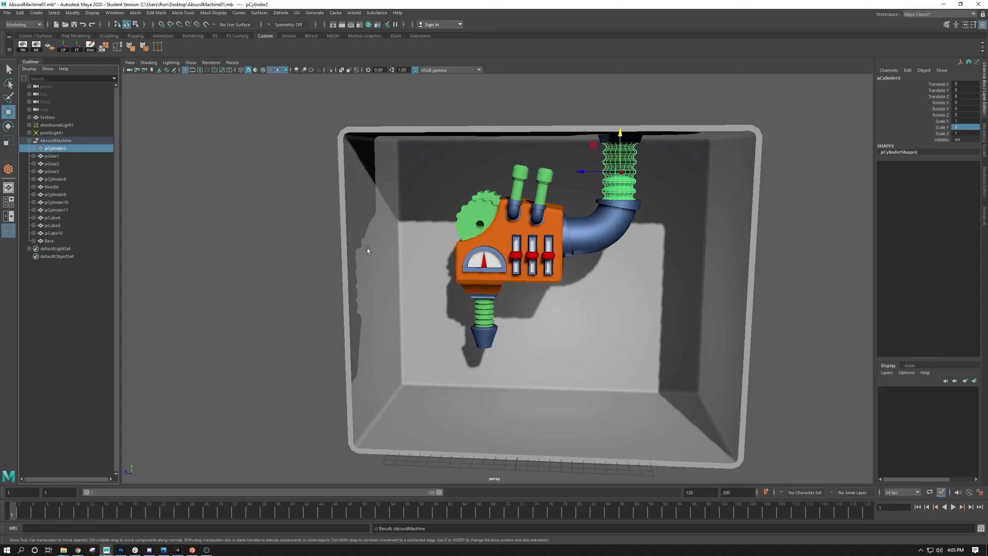
{"action": "double_click", "coordinate": [53, 148]}
{"action": "type", "text": "TopTube"}
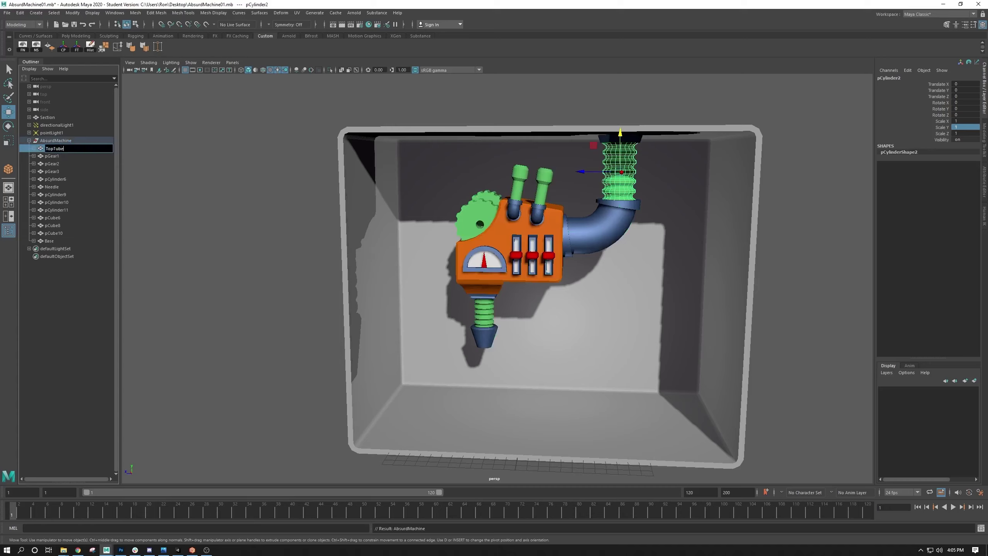
{"action": "key", "text": "Return"}
Rename the three gears pGear1, pGear2 and pGear3 as Gear01, Gear02 and Gear03
{"action": "left_click", "coordinate": [55, 156]}
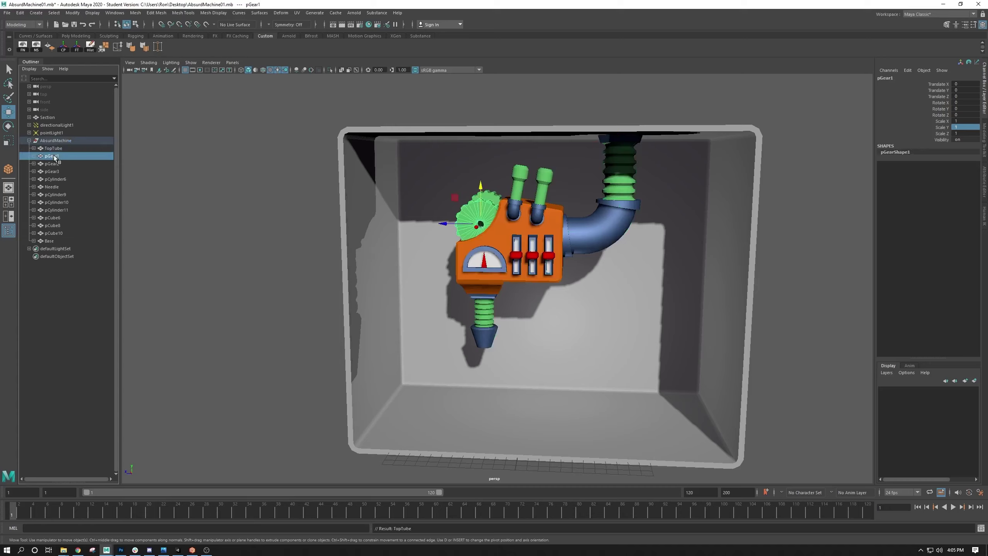
{"action": "double_click", "coordinate": [54, 156]}
{"action": "type", "text": "Gear"}
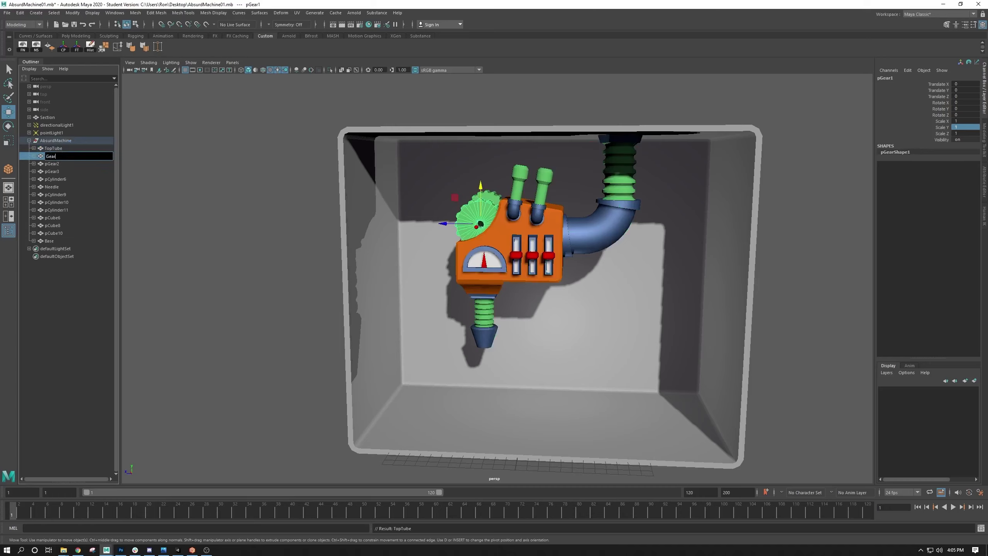
{"action": "double_click", "coordinate": [55, 155]}
{"action": "left_click", "coordinate": [57, 164]}
{"action": "double_click", "coordinate": [57, 163]}
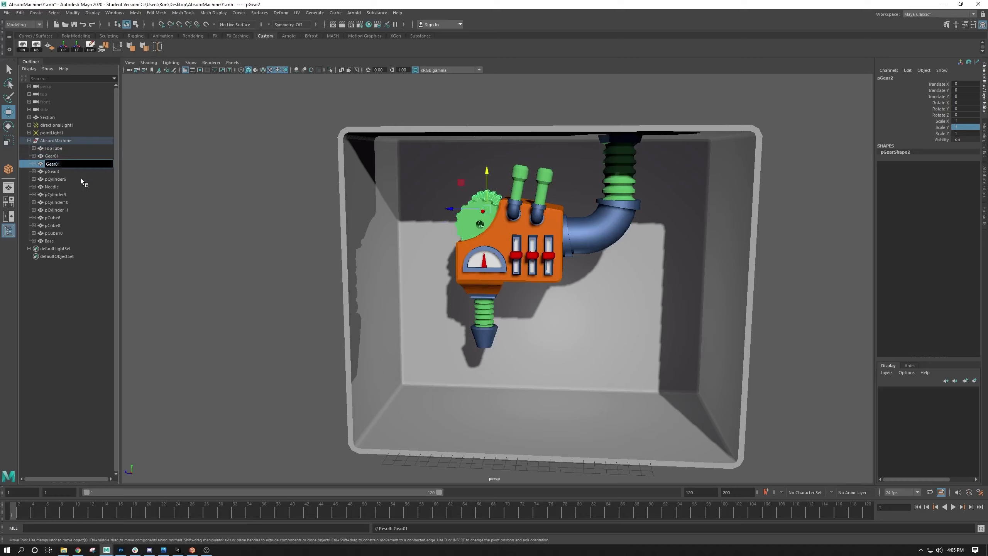
{"action": "type", "text": "Gear02"}
{"action": "key", "text": "Return"}
{"action": "left_click", "coordinate": [52, 171]}
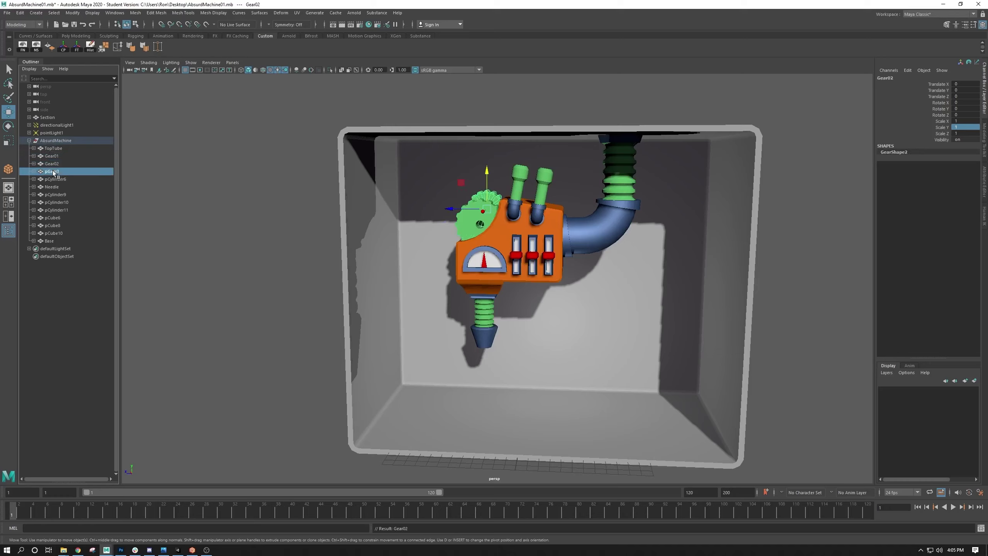
{"action": "double_click", "coordinate": [55, 171]}
{"action": "type", "text": "Gear03"}
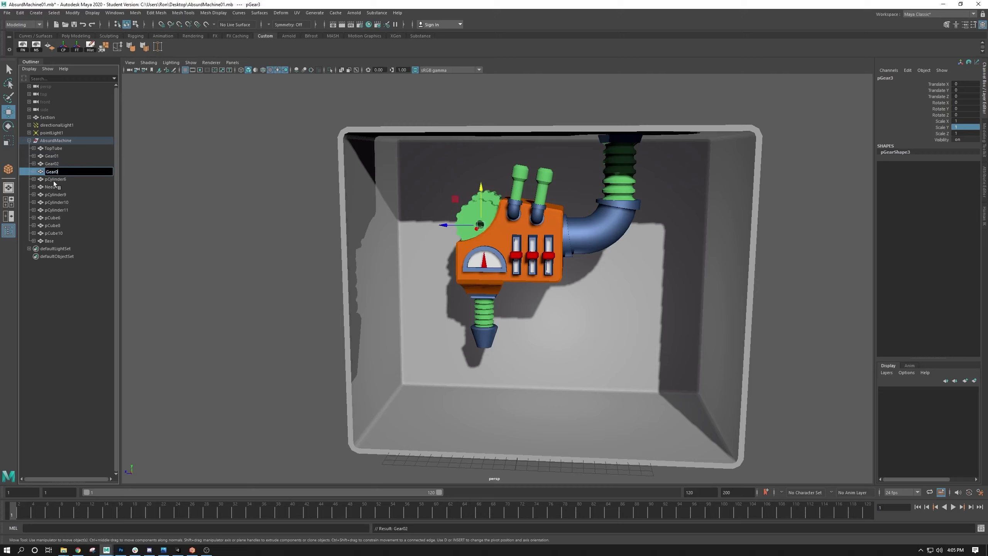
{"action": "key", "text": "Return"}
Rename the lower green ribbed tube as BottomTube and the blue cone below it as Nozzle
{"action": "left_click", "coordinate": [56, 180]}
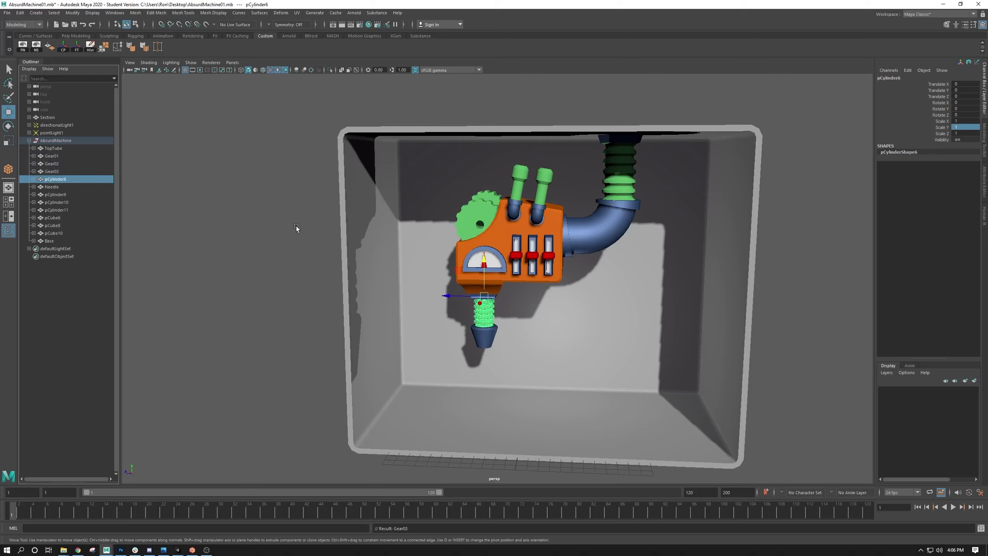
{"action": "double_click", "coordinate": [51, 180]}
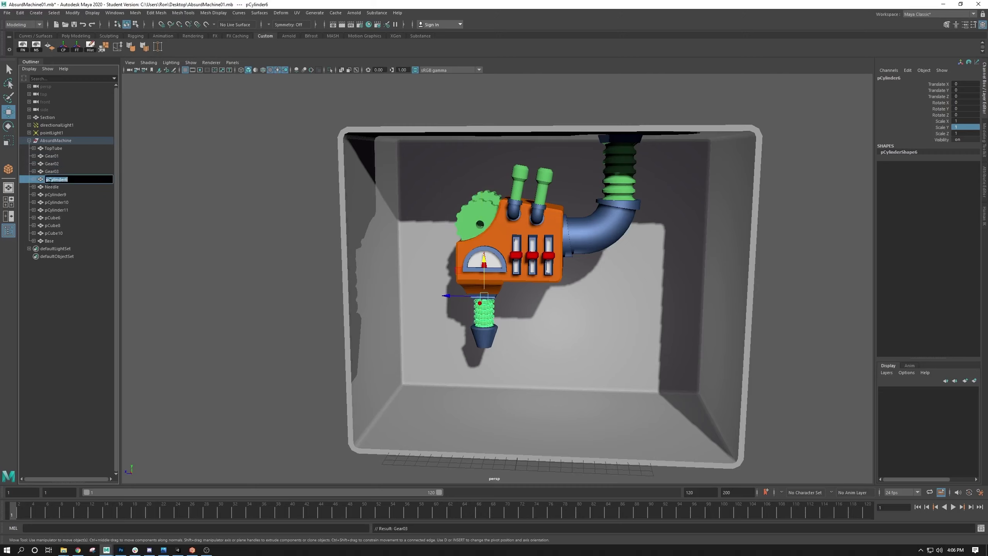
{"action": "type", "text": "BottomTube"}
{"action": "key", "text": "Return"}
{"action": "left_click", "coordinate": [51, 195]}
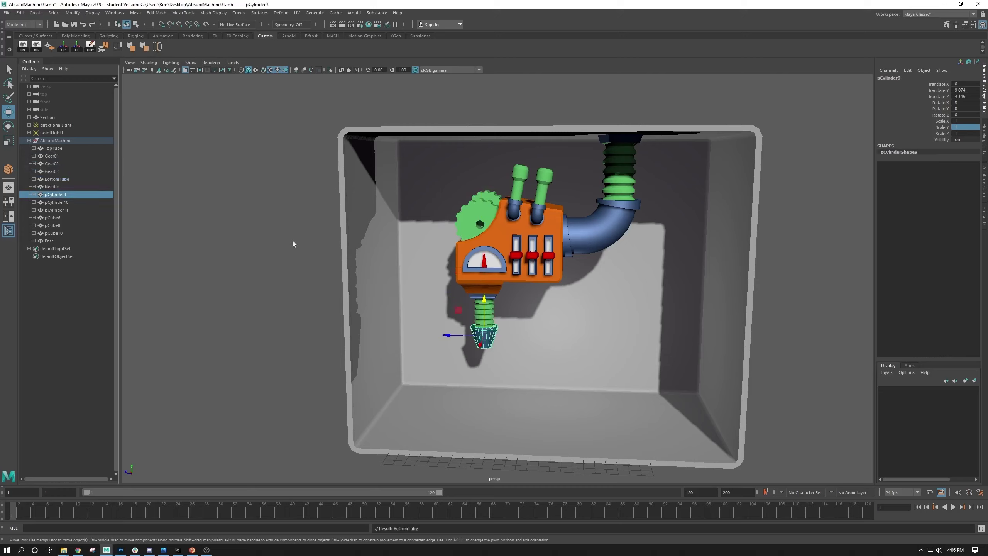
{"action": "double_click", "coordinate": [51, 195]}
{"action": "key", "text": "BackSpace"}
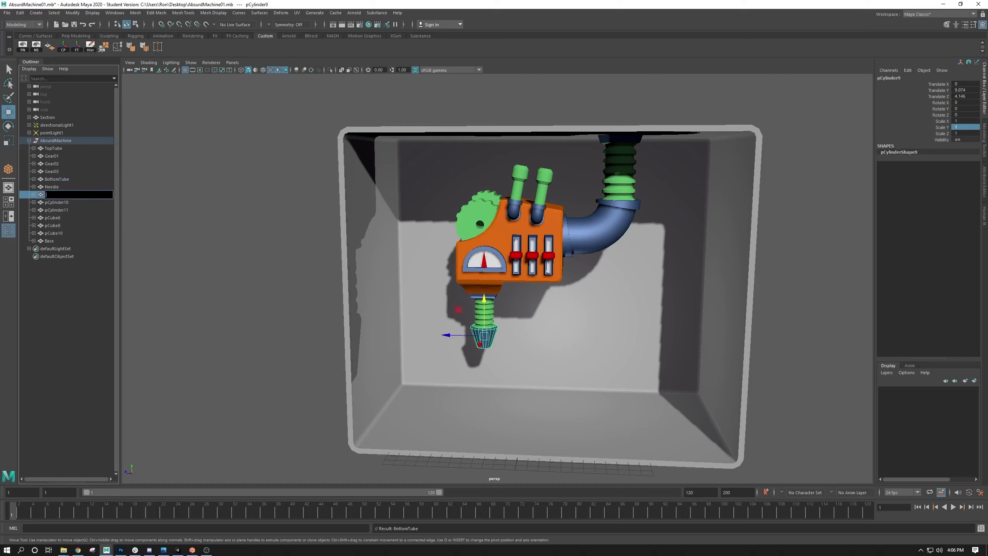
{"action": "type", "text": "Nozzle"}
{"action": "key", "text": "Return"}
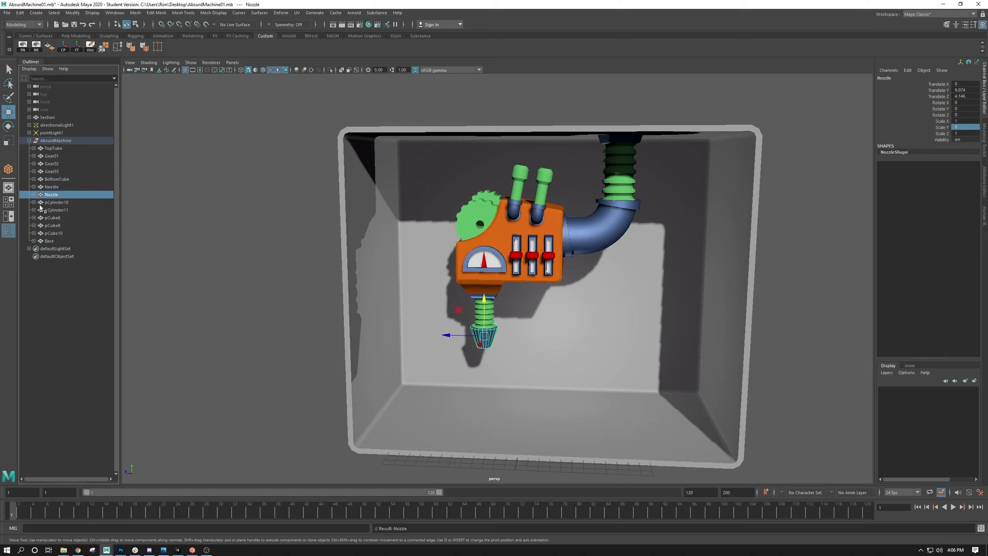
Rename the two small green upright pipes as Stack01 and Stack02, starting with the one nearest the gears
{"action": "left_click", "coordinate": [50, 202]}
{"action": "double_click", "coordinate": [49, 202]}
{"action": "type", "text": "Stack0"}
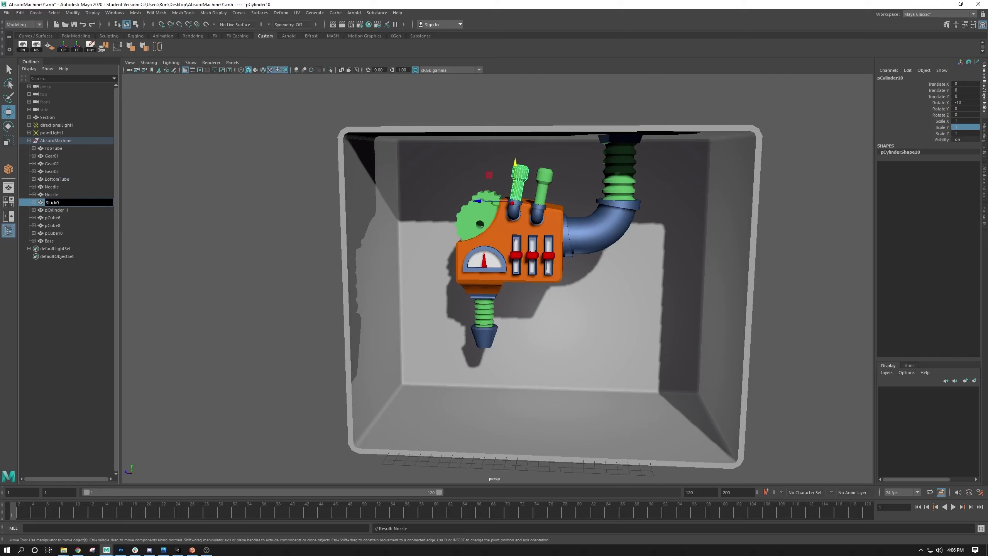
{"action": "type", "text": "1"}
{"action": "key", "text": "Return"}
{"action": "left_click", "coordinate": [54, 210]}
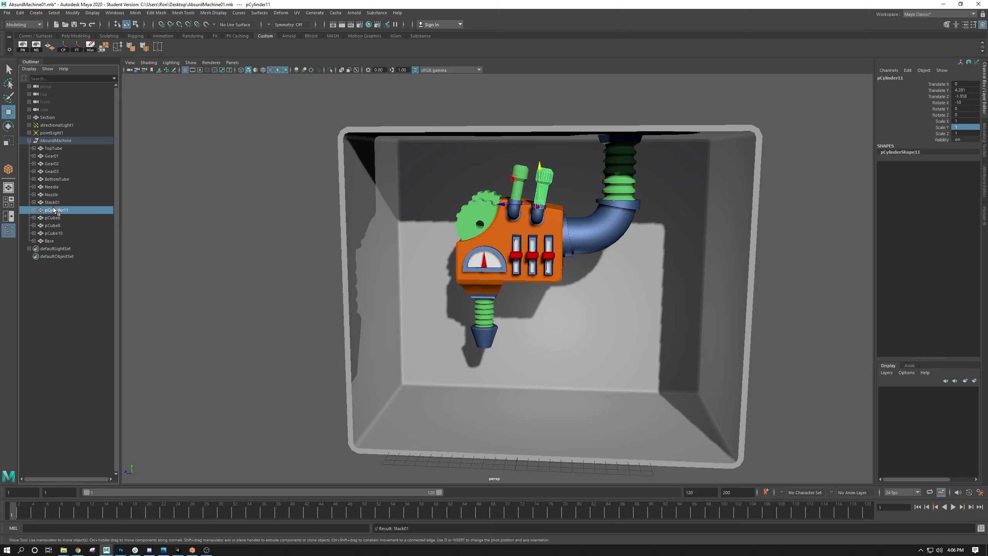
{"action": "double_click", "coordinate": [54, 211]}
{"action": "type", "text": "Stack02"}
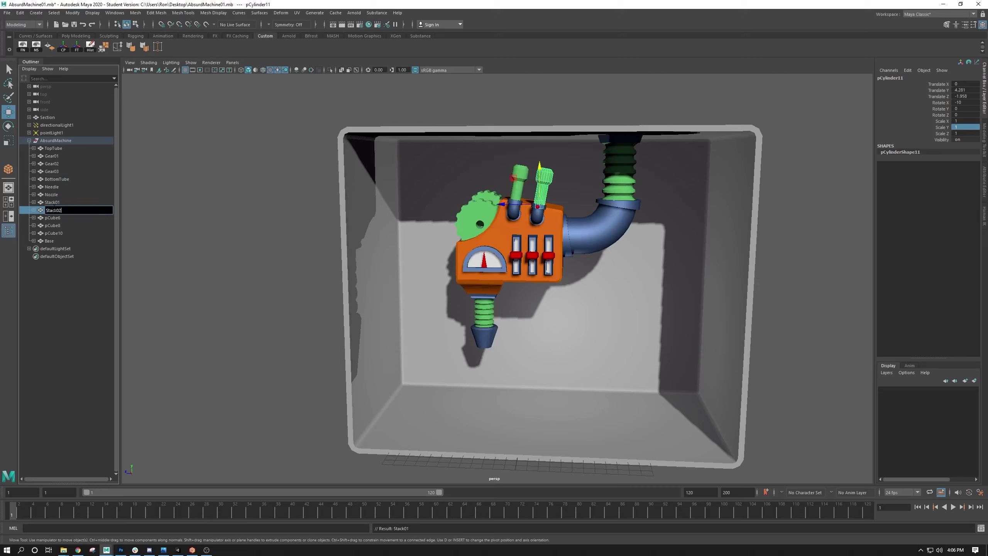
{"action": "key", "text": "Return"}
Rename the three red slider knobs pCube6, pCube8 and pCube10 as Slider01, Slider02 and Slider03
{"action": "left_click", "coordinate": [50, 218]}
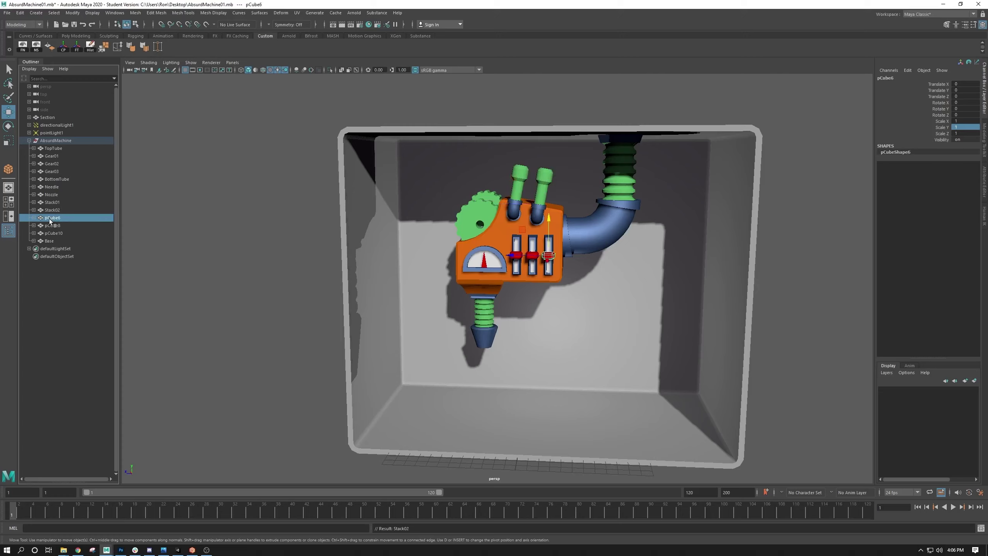
{"action": "double_click", "coordinate": [50, 218]}
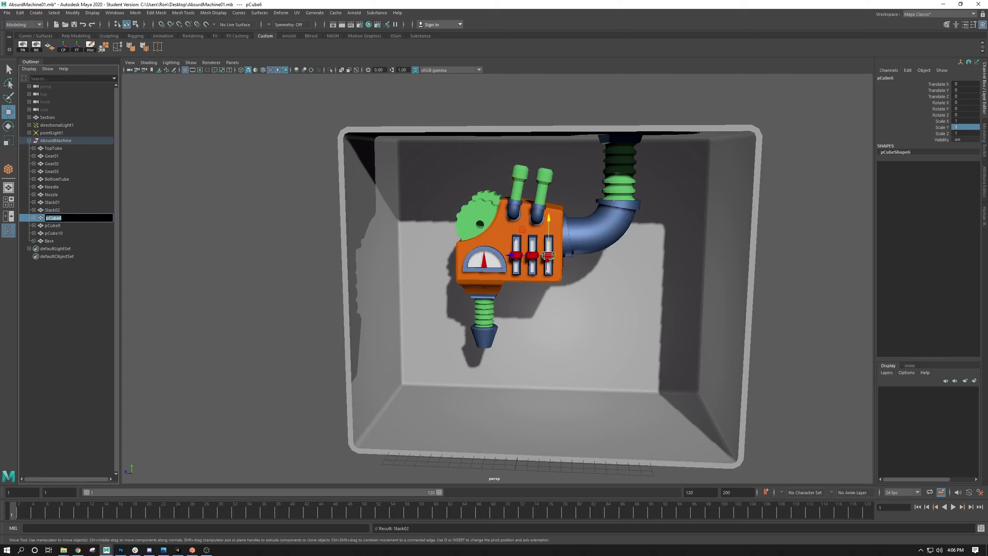
{"action": "type", "text": "Slider01"}
{"action": "key", "text": "Return"}
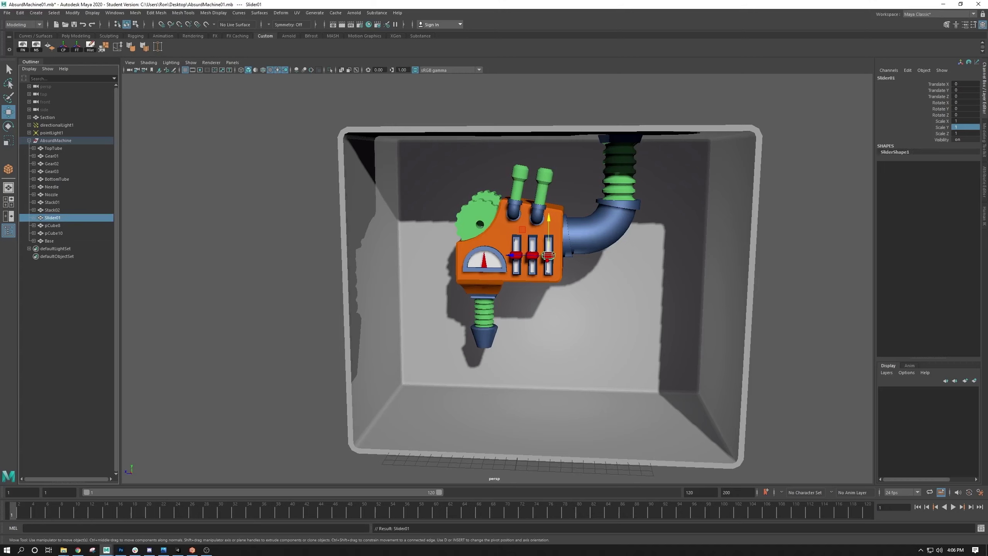
{"action": "double_click", "coordinate": [50, 226]}
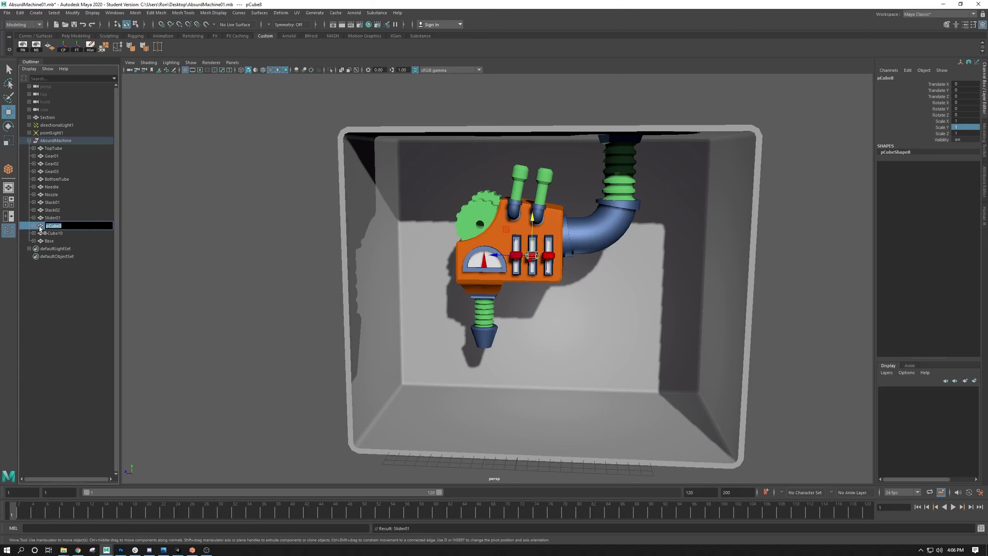
{"action": "type", "text": "Slider02"}
{"action": "key", "text": "Return"}
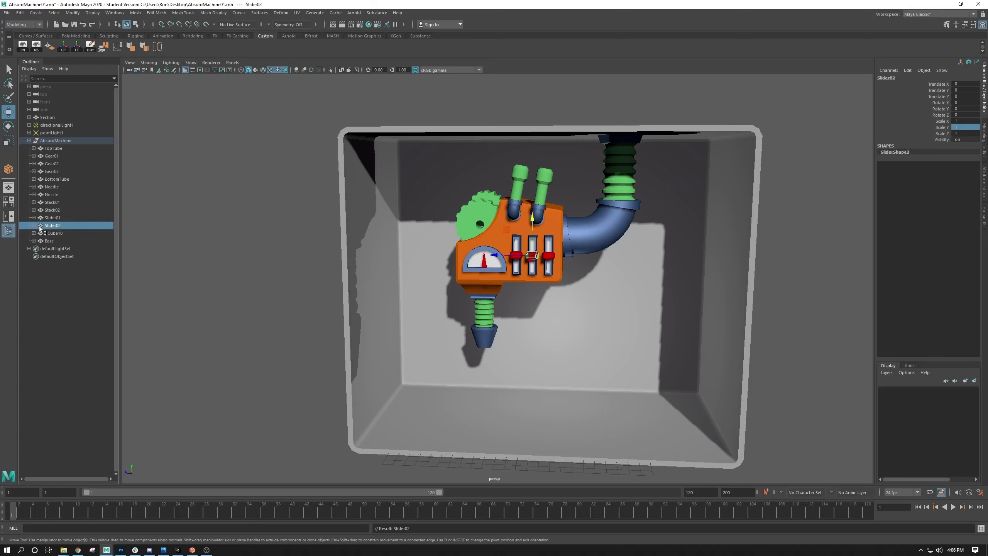
{"action": "double_click", "coordinate": [54, 231]}
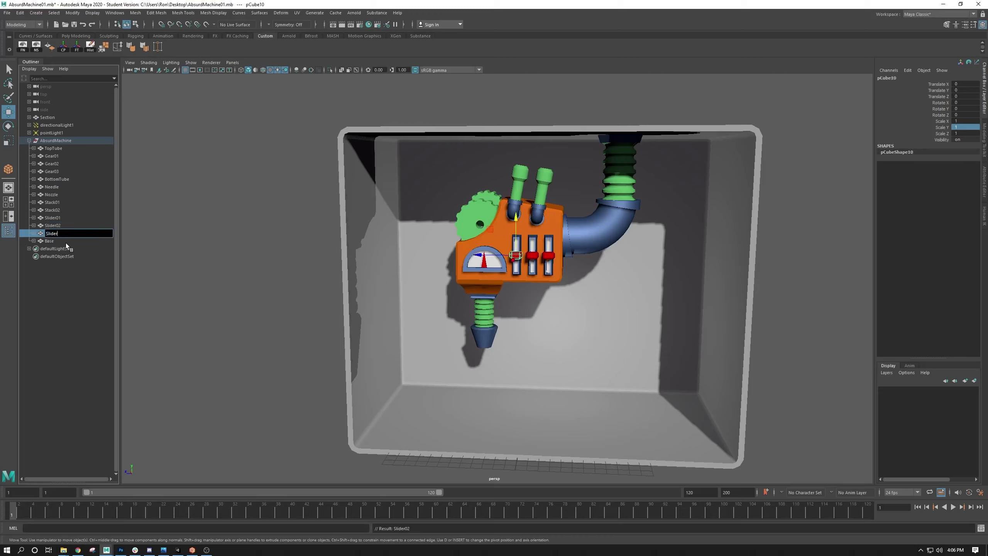
{"action": "type", "text": "Slider03"}
{"action": "key", "text": "Return"}
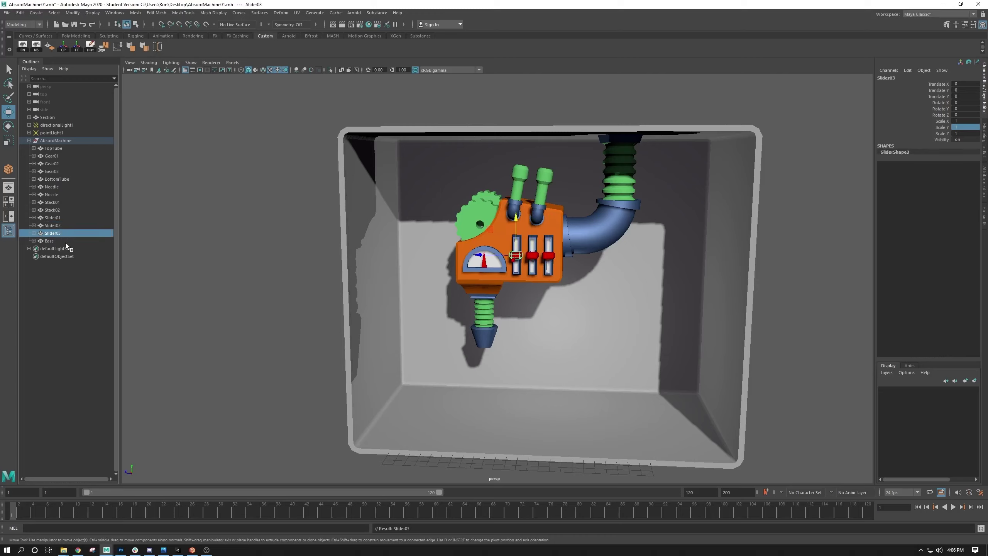
Try the Ungroup command with Gear03 selected in the AbsurdMachine group, and undo it
{"action": "left_click", "coordinate": [56, 141]}
{"action": "left_click", "coordinate": [193, 252]}
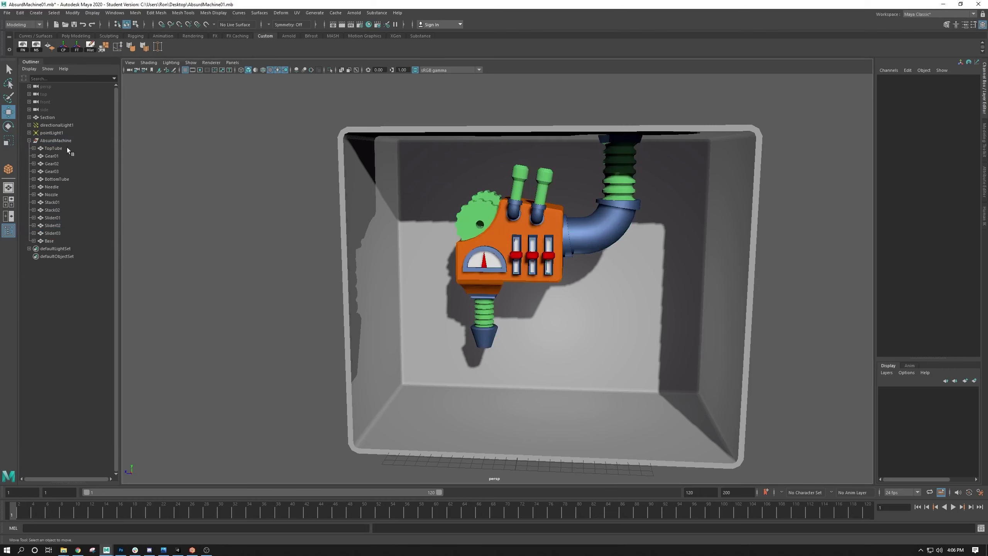
{"action": "left_click", "coordinate": [53, 134]}
{"action": "left_click", "coordinate": [49, 146]}
{"action": "left_click", "coordinate": [51, 172]}
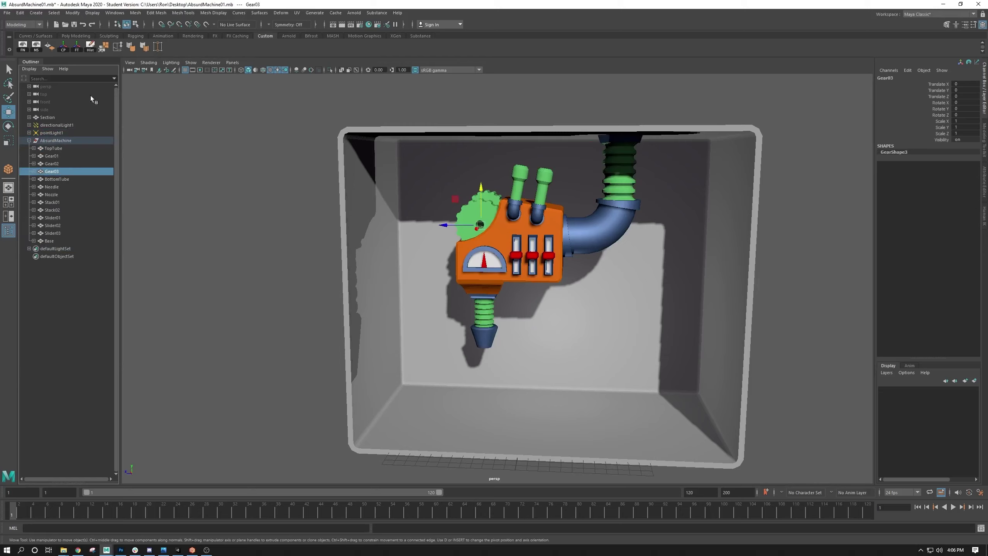
{"action": "left_click", "coordinate": [20, 12]}
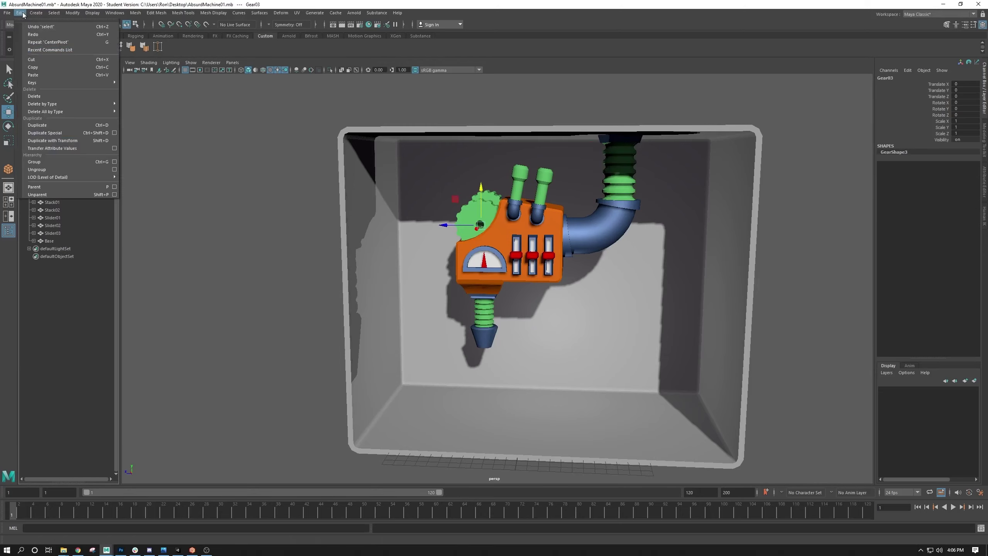
{"action": "left_click", "coordinate": [30, 170]}
{"action": "key", "text": "ctrl+z"}
{"action": "left_click", "coordinate": [30, 141]}
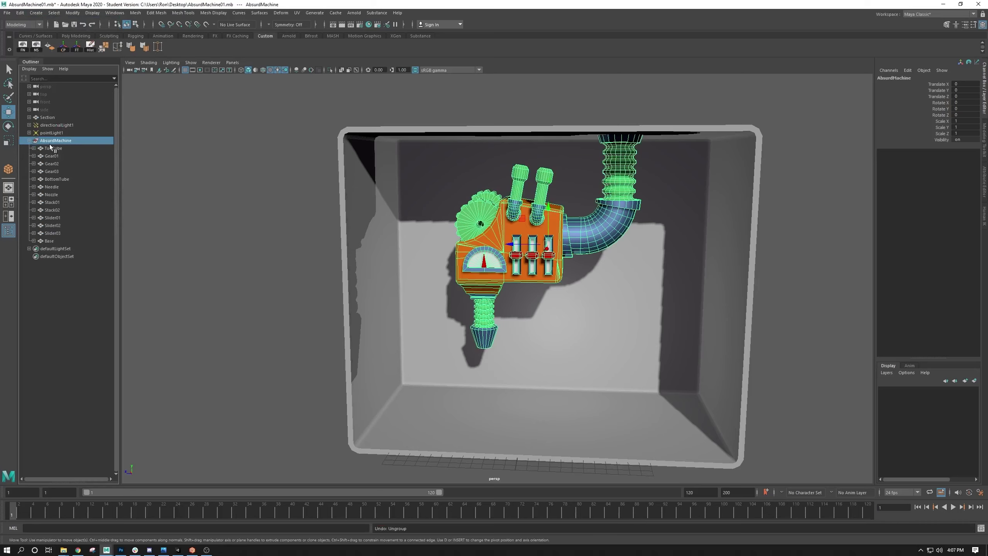
{"action": "left_click", "coordinate": [139, 239]}
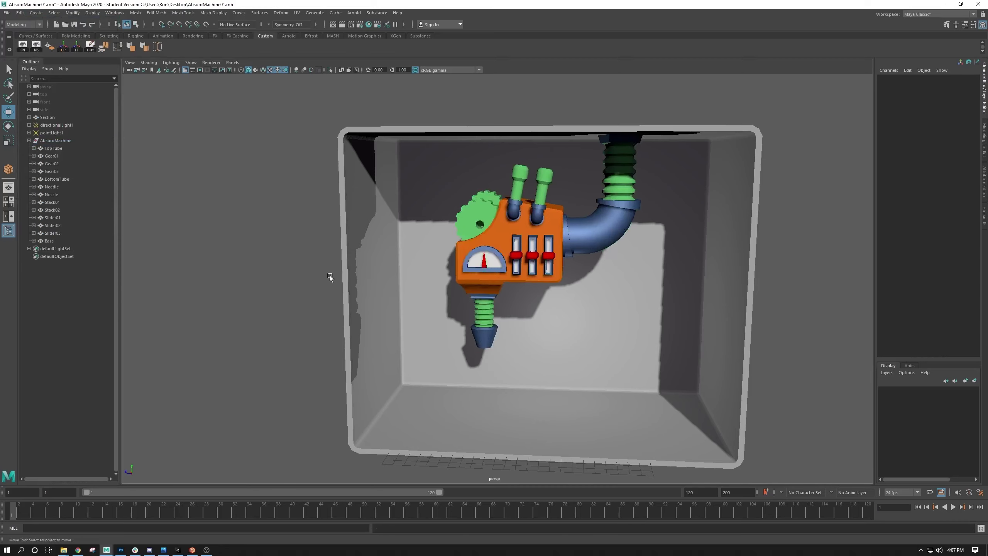
Examine the needle, the gears and the orange base from several angles, selecting each part to check its name and transform values
{"action": "middle_click_drag", "start_coordinate": [329, 275], "coordinate": [210, 230], "text": "alt"}
{"action": "left_click", "coordinate": [52, 186]}
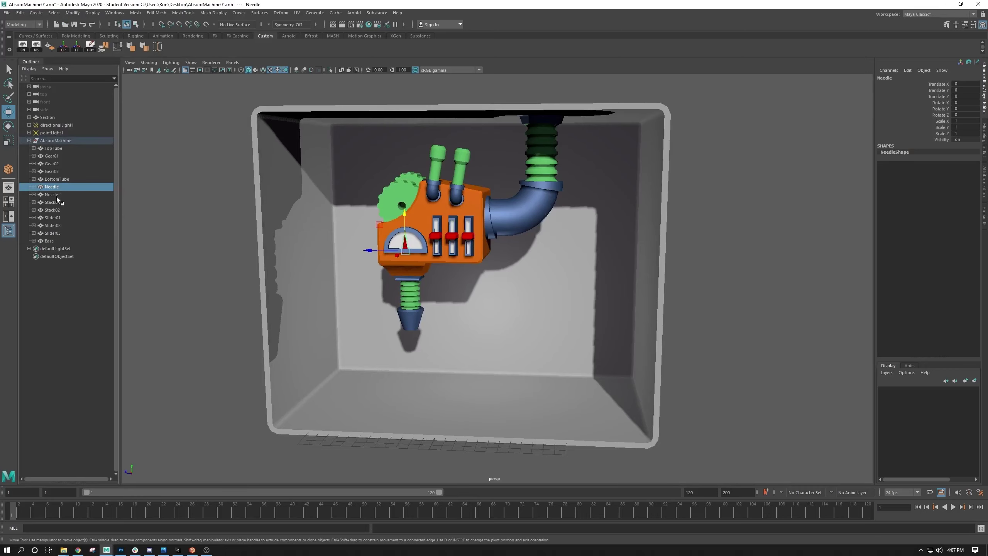
{"action": "left_click_drag", "start_coordinate": [226, 252], "coordinate": [374, 210], "text": "alt"}
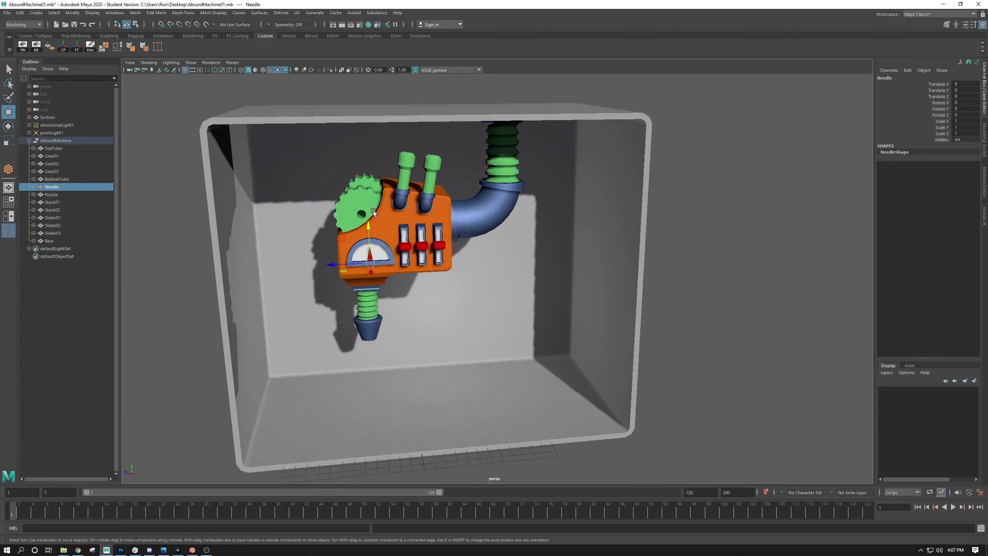
{"action": "left_click", "coordinate": [386, 239]}
{"action": "left_click", "coordinate": [358, 201]}
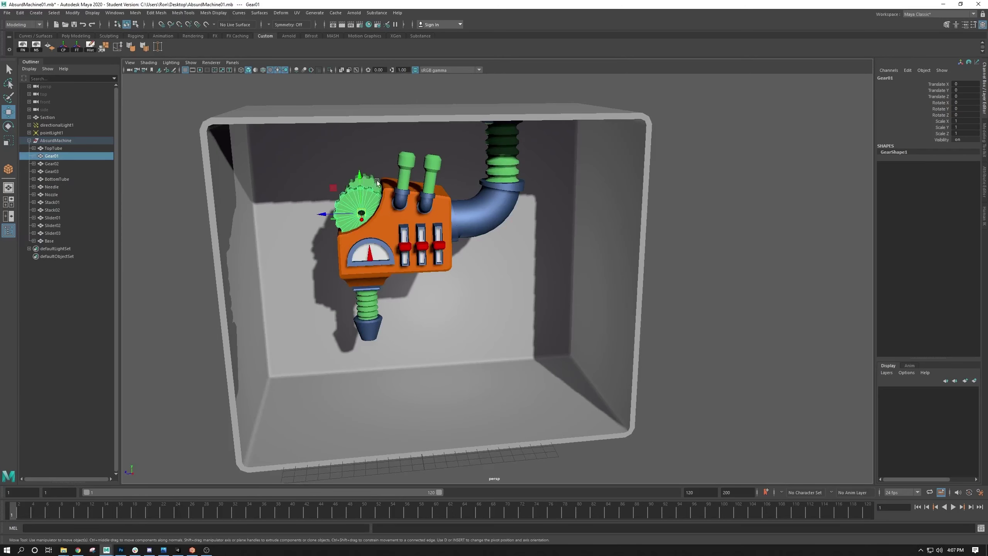
{"action": "left_click", "coordinate": [376, 180]}
{"action": "left_click_drag", "start_coordinate": [369, 223], "coordinate": [409, 233], "text": "alt"}
{"action": "left_click", "coordinate": [380, 260]}
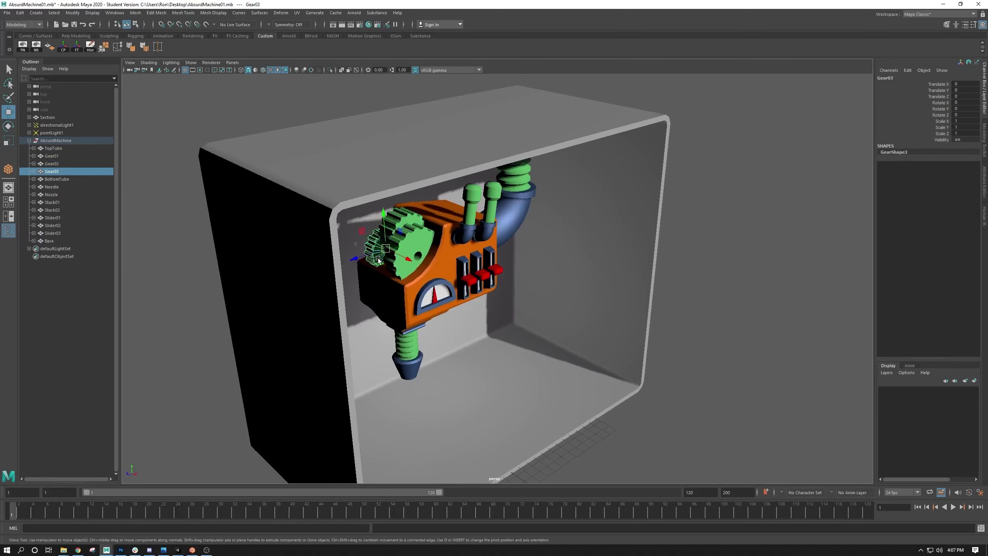
{"action": "left_click", "coordinate": [386, 284]}
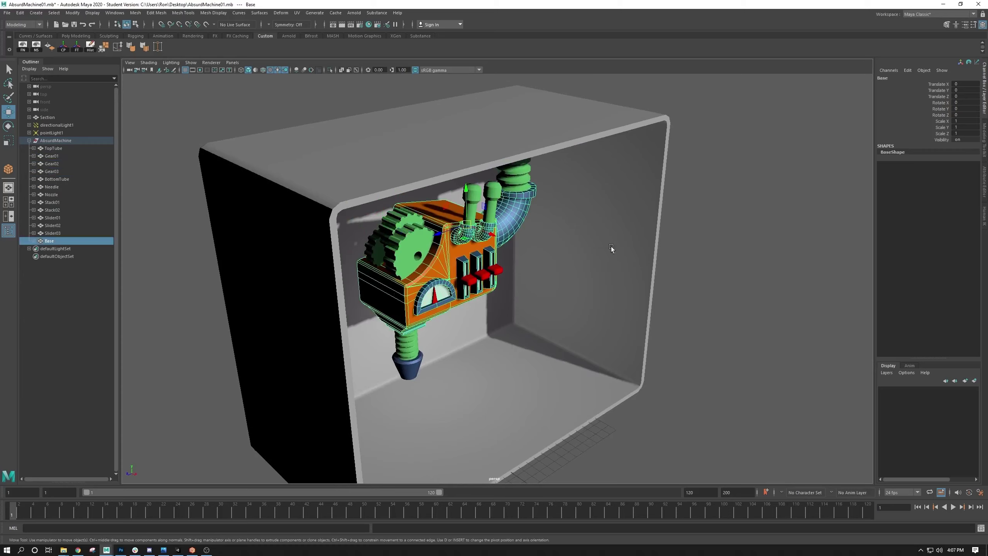
{"action": "left_click_drag", "start_coordinate": [611, 246], "coordinate": [548, 242], "text": "alt"}
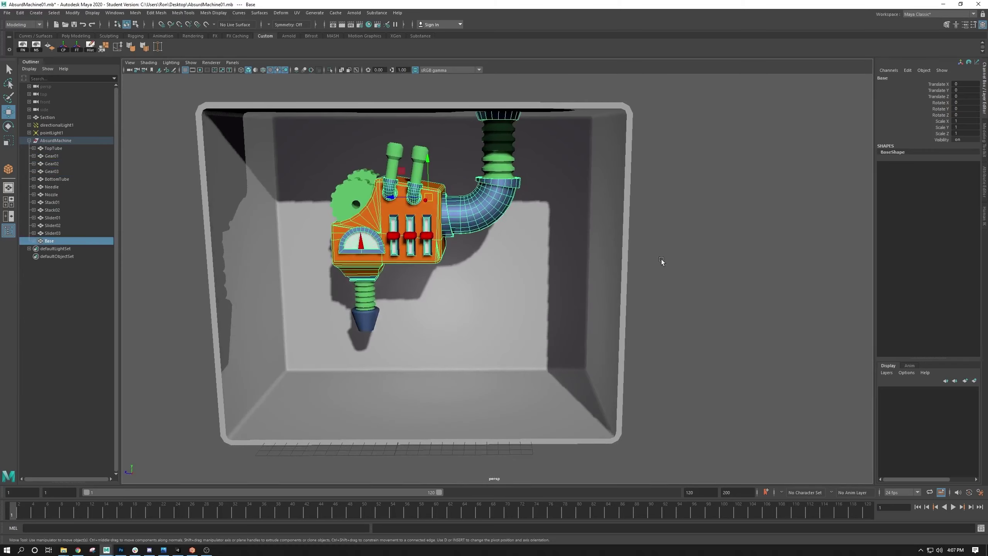
{"action": "left_click", "coordinate": [668, 245]}
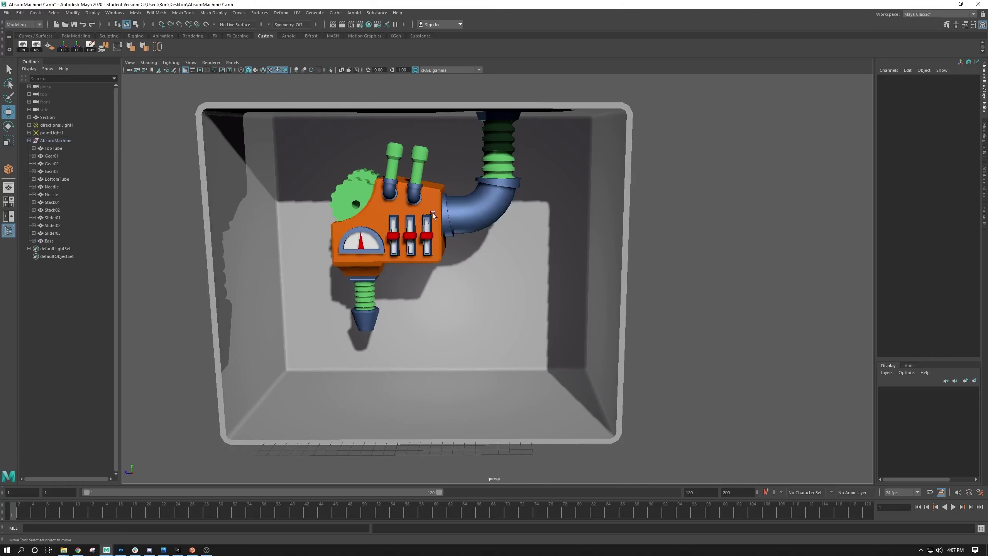
Compare the transform values of the two green stack pipes with those of the base
{"action": "left_click", "coordinate": [390, 174]}
{"action": "left_click", "coordinate": [417, 169]}
{"action": "left_click", "coordinate": [476, 218]}
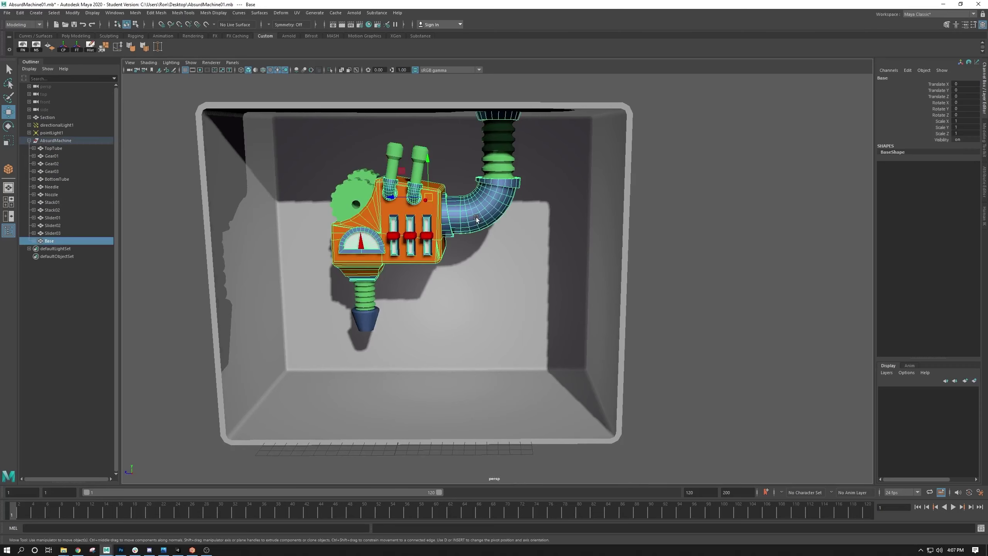
{"action": "left_click", "coordinate": [419, 151]}
{"action": "scroll", "coordinate": [495, 212], "scroll_direction": "up", "scroll_amount": 5}
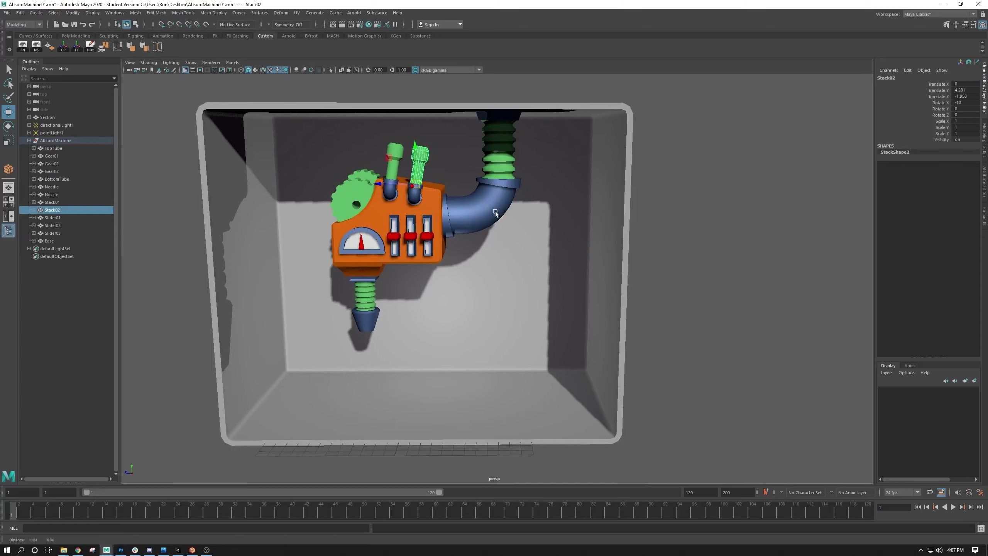
{"action": "scroll", "coordinate": [452, 218], "scroll_direction": "up", "scroll_amount": 5}
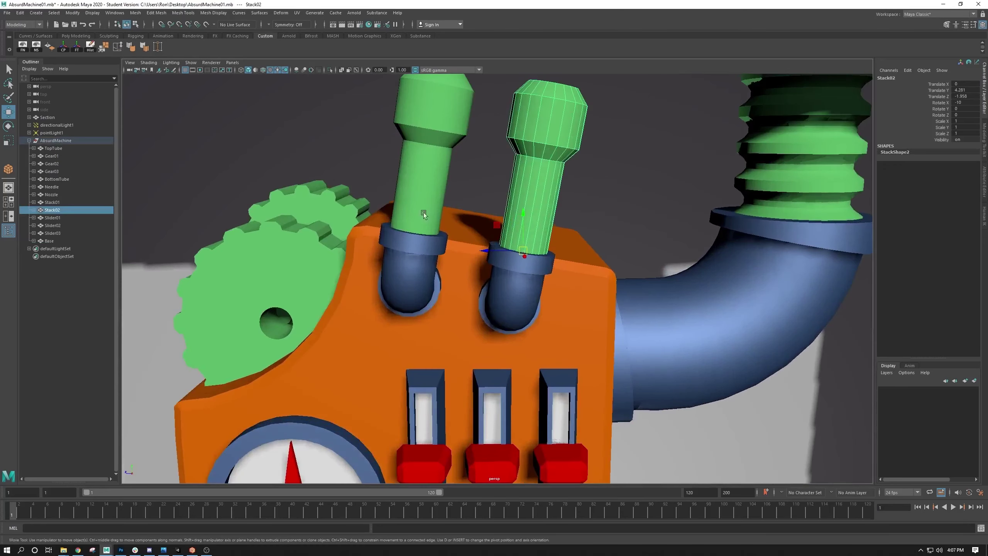
{"action": "left_click", "coordinate": [410, 184]}
{"action": "left_click", "coordinate": [544, 181]}
{"action": "left_click", "coordinate": [408, 132]}
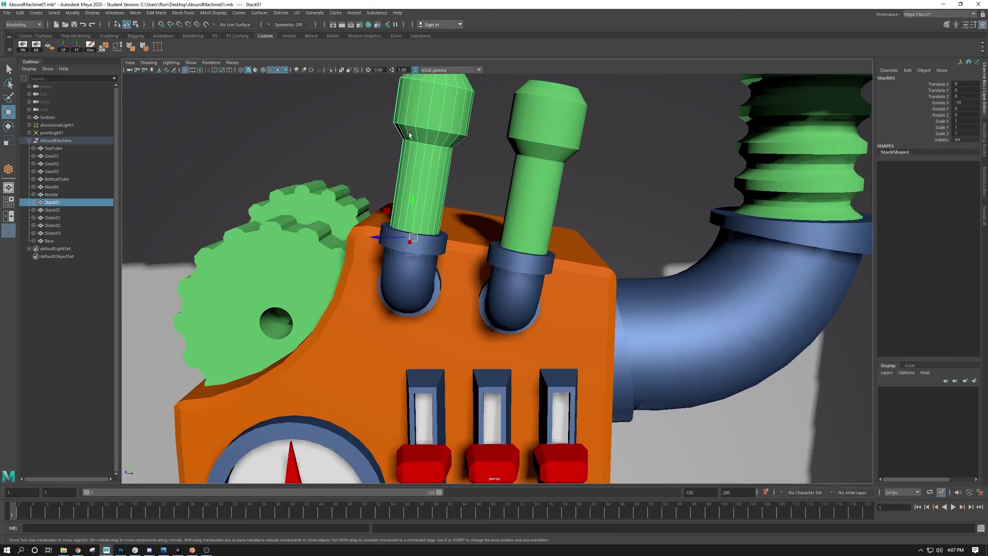
{"action": "left_click", "coordinate": [516, 285]}
Try freezing the translation of Stack02 with its Translate X, Y and Z channels selected, and undo the freeze
{"action": "left_click", "coordinate": [514, 190]}
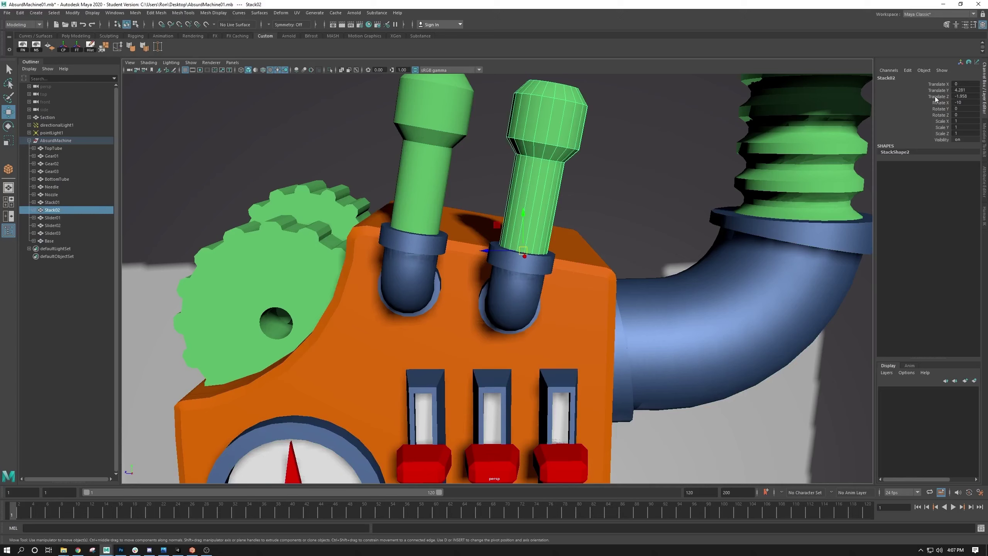
{"action": "left_click_drag", "start_coordinate": [935, 98], "coordinate": [937, 84]}
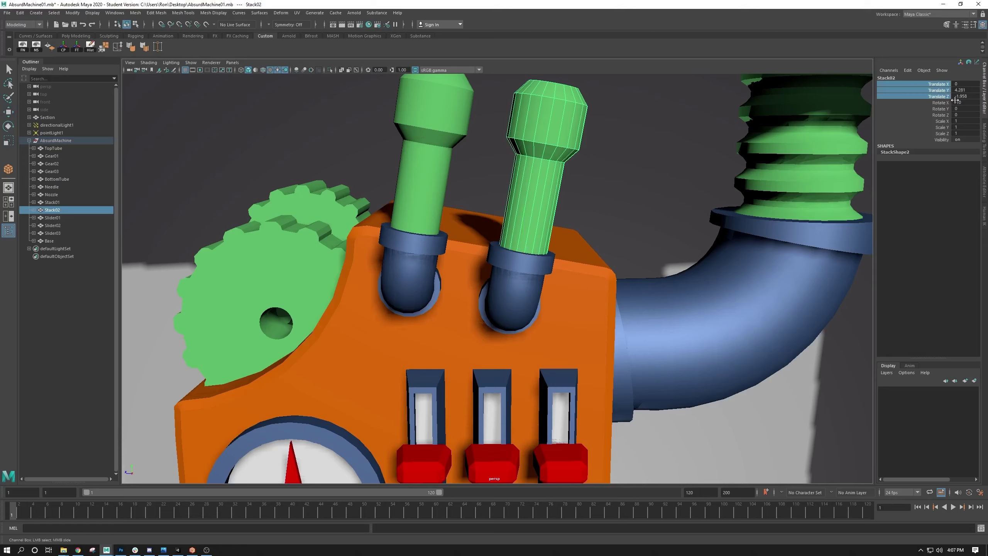
{"action": "right_click", "coordinate": [935, 94]}
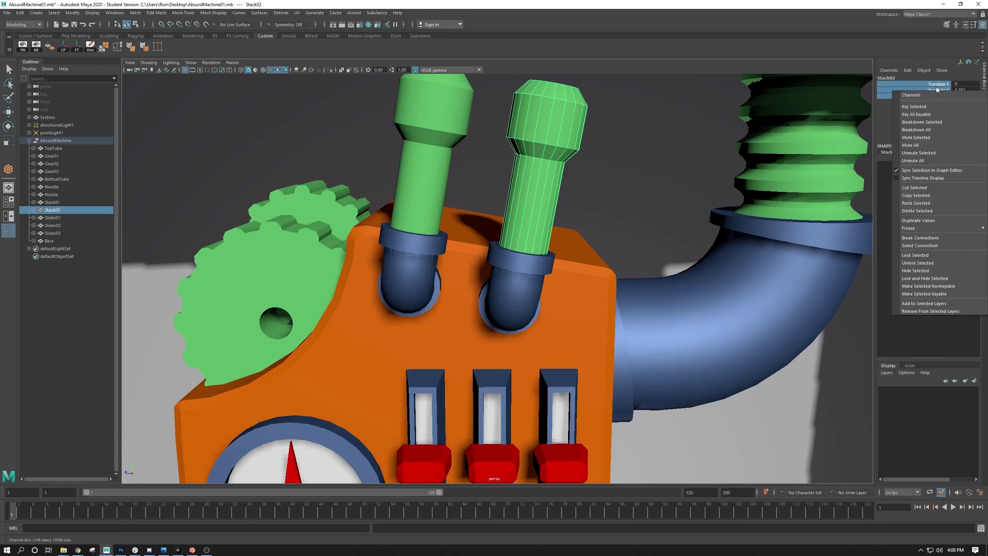
{"action": "left_click", "coordinate": [935, 79]}
{"action": "left_click", "coordinate": [935, 84]}
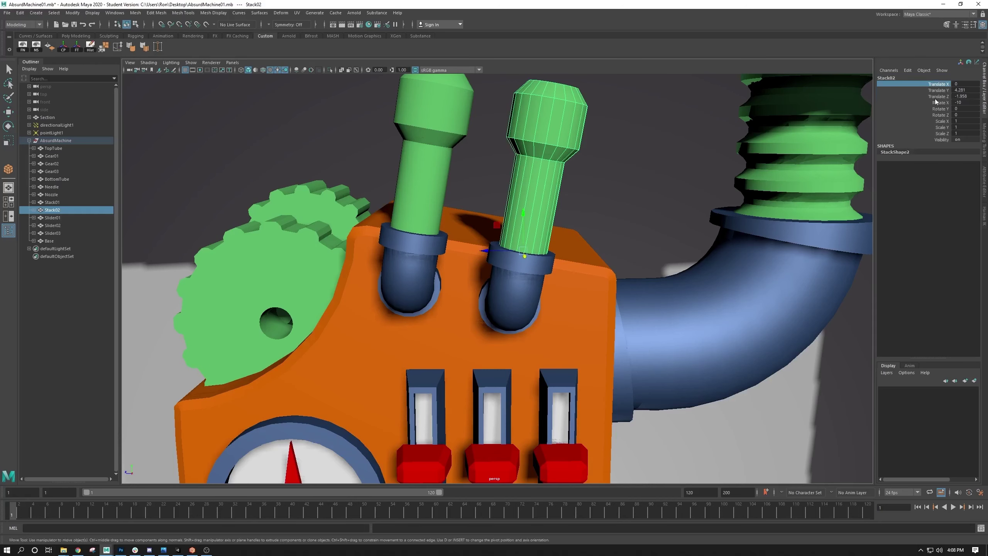
{"action": "left_click", "coordinate": [936, 97], "text": "shift"}
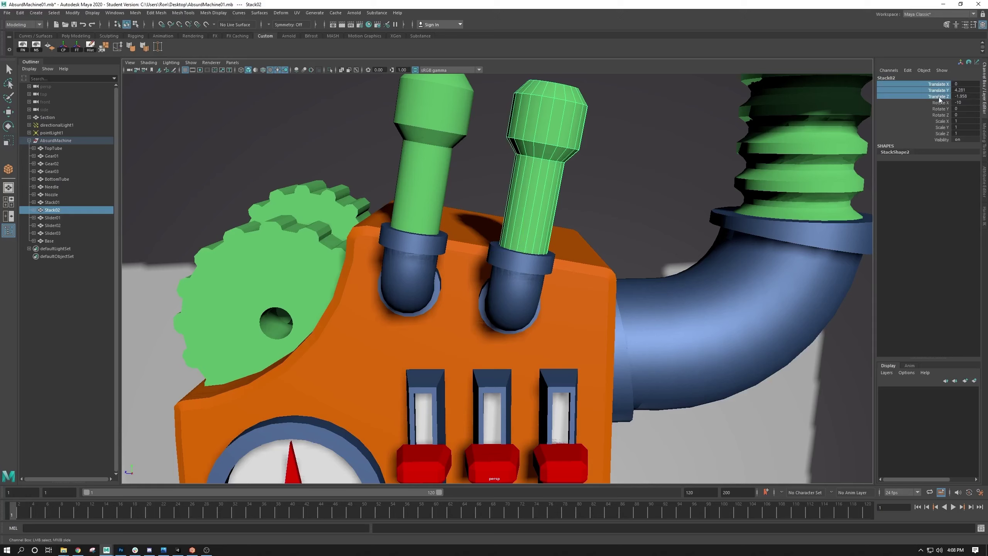
{"action": "right_click", "coordinate": [939, 99]}
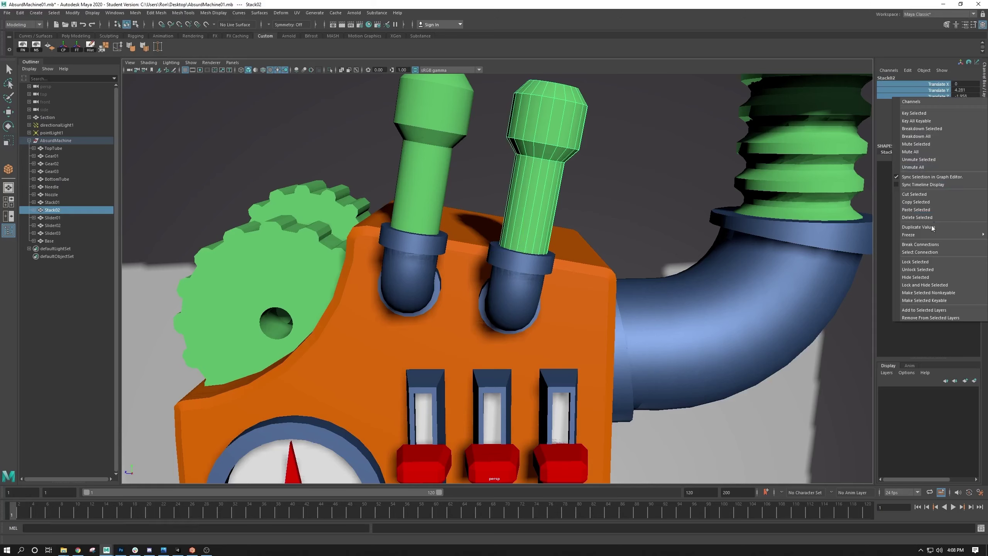
{"action": "mouse_move", "coordinate": [928, 227]}
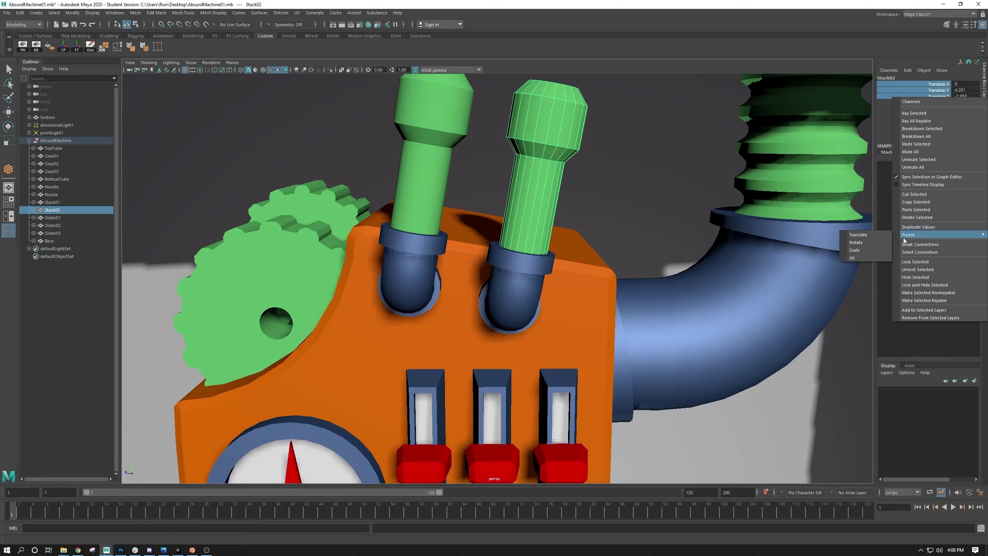
{"action": "left_click", "coordinate": [862, 235]}
{"action": "key", "text": "ctrl+z"}
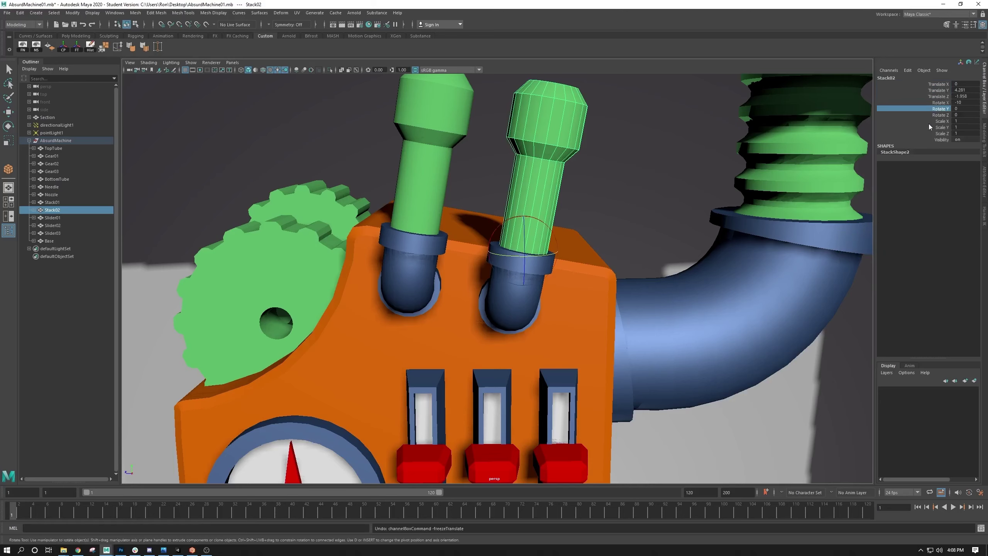
Freeze only the translation of Stack02, starting from its Translate Z channel
{"action": "left_click", "coordinate": [938, 96]}
{"action": "key", "text": "w"}
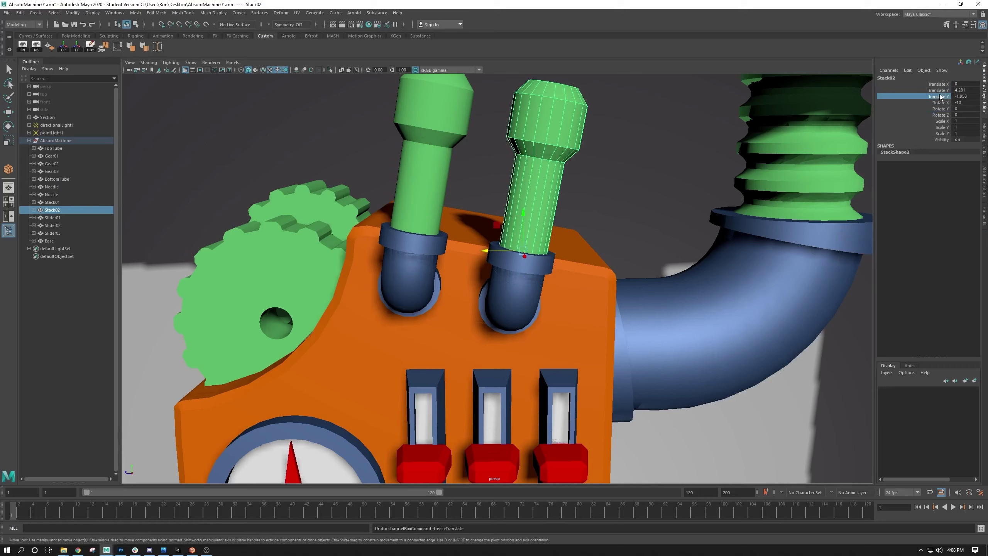
{"action": "right_click", "coordinate": [939, 97]}
{"action": "mouse_move", "coordinate": [936, 233]}
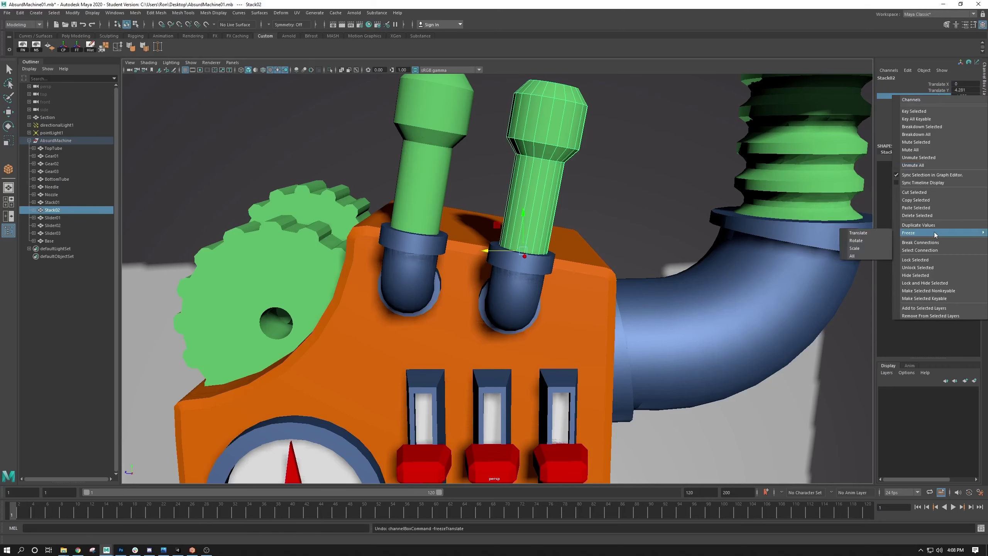
{"action": "left_click", "coordinate": [880, 234]}
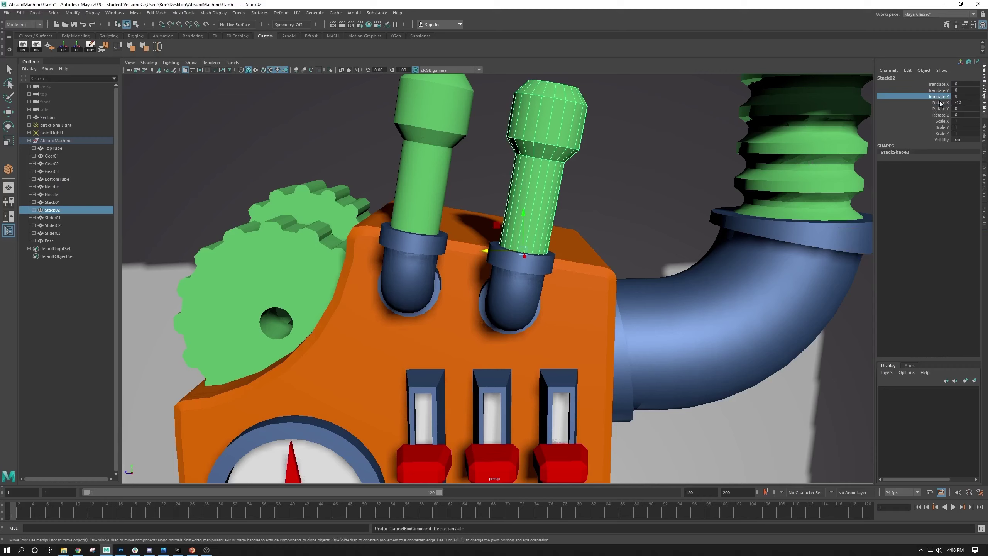
{"action": "scroll", "coordinate": [631, 266], "scroll_direction": "down", "scroll_amount": 5}
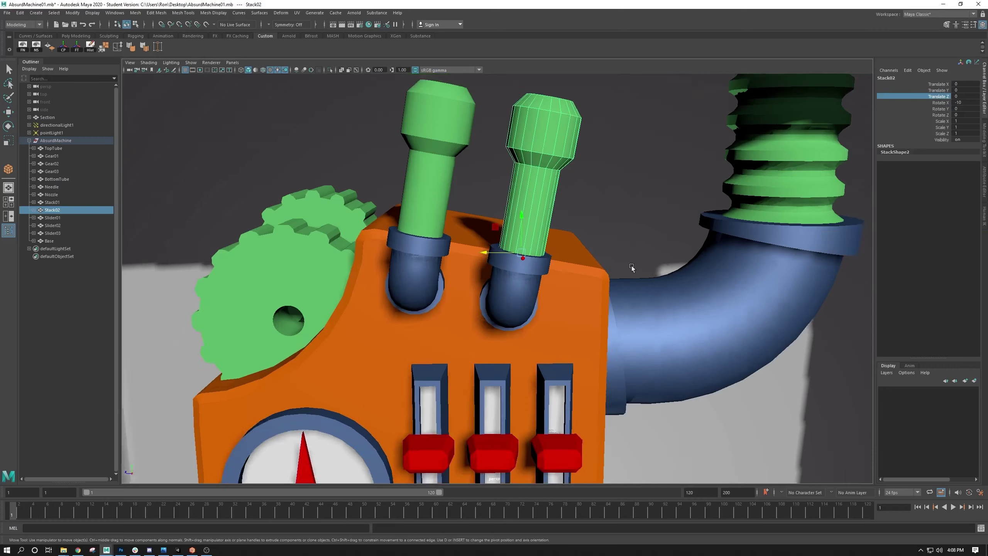
Check Stack02's transform values and its move, rotate and scale handles after the translation freeze
{"action": "left_click", "coordinate": [527, 233]}
{"action": "scroll", "coordinate": [521, 169], "scroll_direction": "up", "scroll_amount": 5}
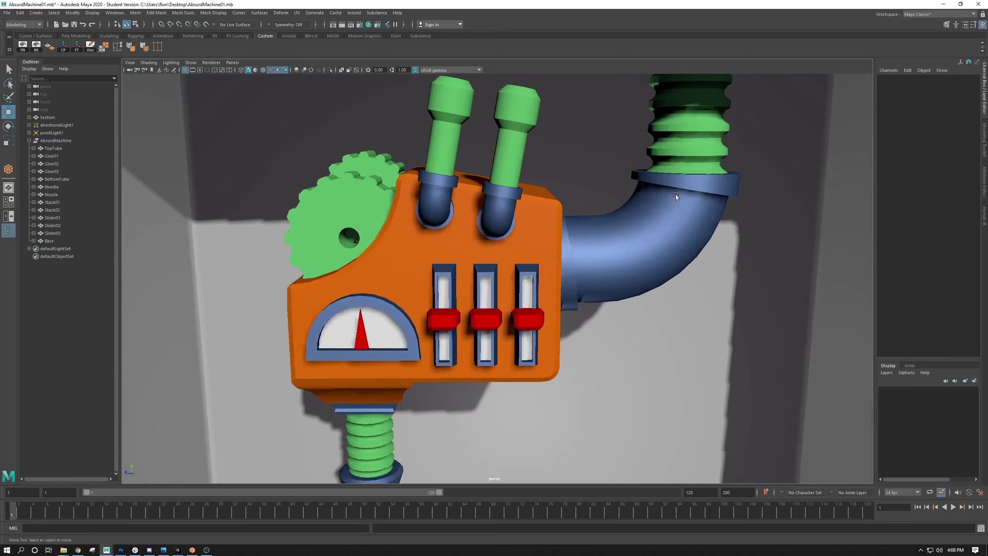
{"action": "key", "text": "ctrl+z"}
{"action": "left_click", "coordinate": [936, 97]}
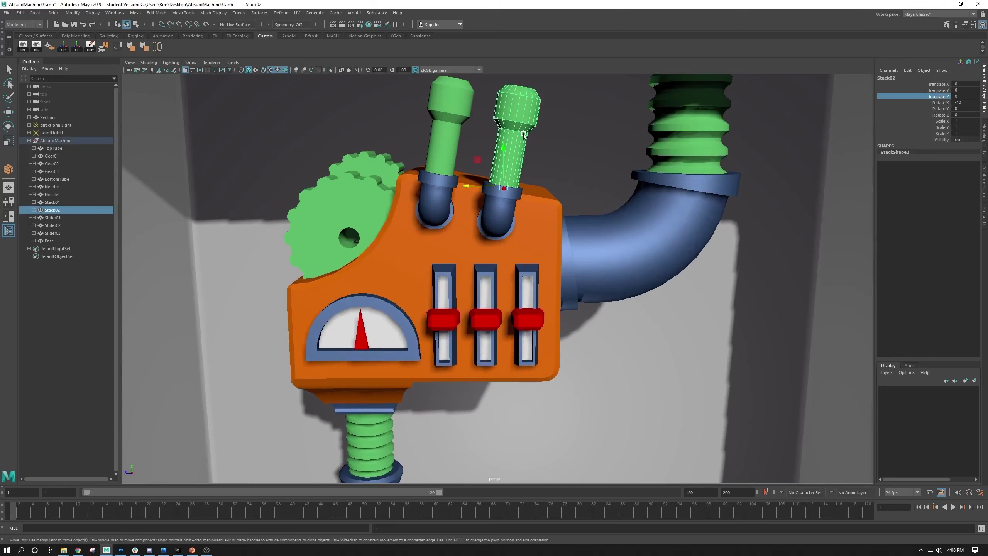
{"action": "mouse_move", "coordinate": [506, 149]}
{"action": "left_mouse_down", "text": "alt"}
{"action": "mouse_move", "coordinate": [483, 196]}
{"action": "mouse_move", "coordinate": [485, 172]}
{"action": "mouse_move", "coordinate": [486, 218]}
{"action": "mouse_move", "coordinate": [487, 185]}
{"action": "mouse_move", "coordinate": [523, 190]}
{"action": "mouse_move", "coordinate": [560, 176]}
{"action": "mouse_move", "coordinate": [549, 191]}
{"action": "mouse_move", "coordinate": [518, 153]}
{"action": "mouse_move", "coordinate": [489, 174]}
{"action": "mouse_move", "coordinate": [498, 144]}
{"action": "left_mouse_up", "text": "alt"}
{"action": "key", "text": "ctrl+z"}
{"action": "key", "text": "e"}
{"action": "key", "text": "r"}
{"action": "left_click", "coordinate": [523, 190]}
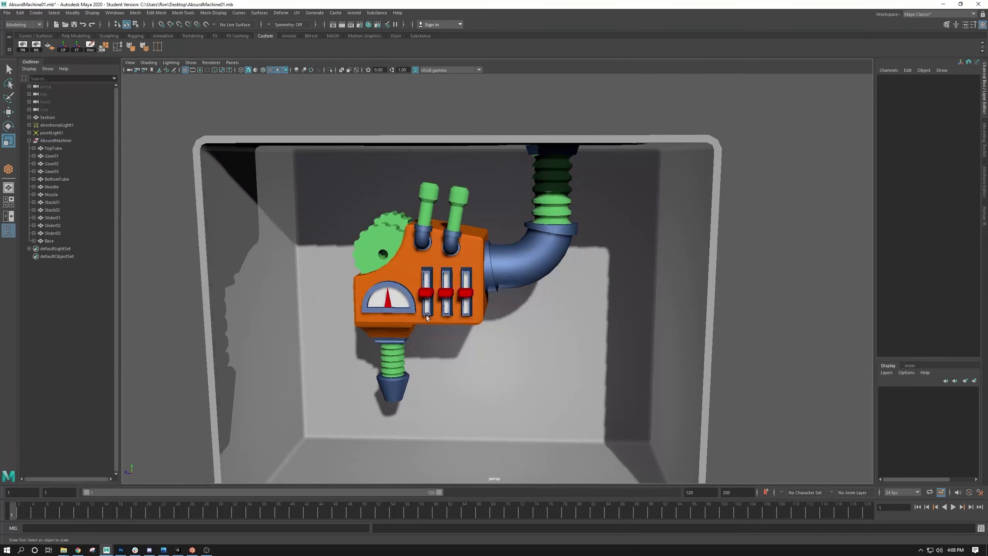
Try moving Slider03 vertically along its slot, undo the move, and deselect the slider
{"action": "left_click", "coordinate": [425, 294]}
{"action": "key", "text": "w"}
{"action": "scroll", "coordinate": [391, 294], "scroll_direction": "up", "scroll_amount": 5}
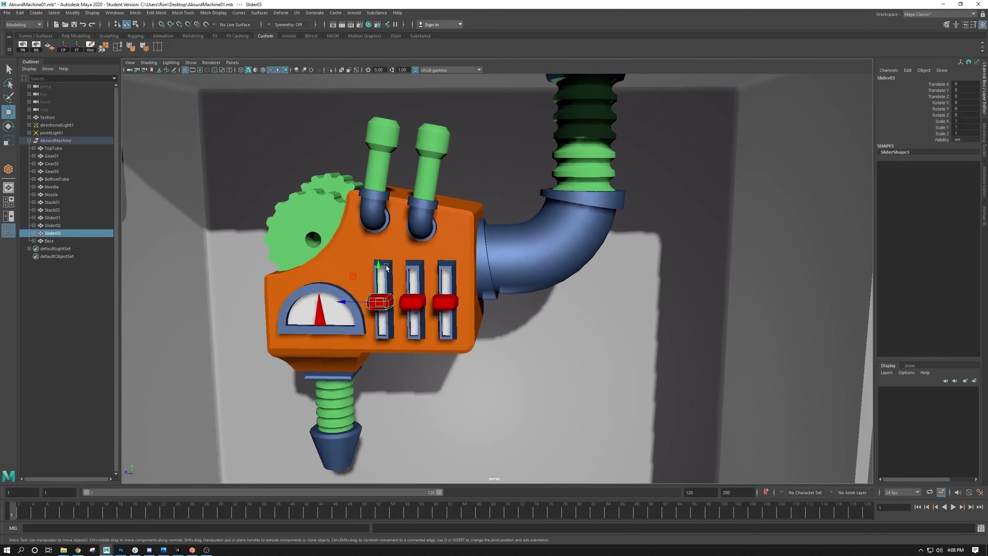
{"action": "mouse_move", "coordinate": [377, 264]}
{"action": "left_mouse_down"}
{"action": "mouse_move", "coordinate": [376, 249]}
{"action": "mouse_move", "coordinate": [367, 284]}
{"action": "mouse_move", "coordinate": [364, 273]}
{"action": "left_mouse_up"}
{"action": "key", "text": "ctrl+z"}
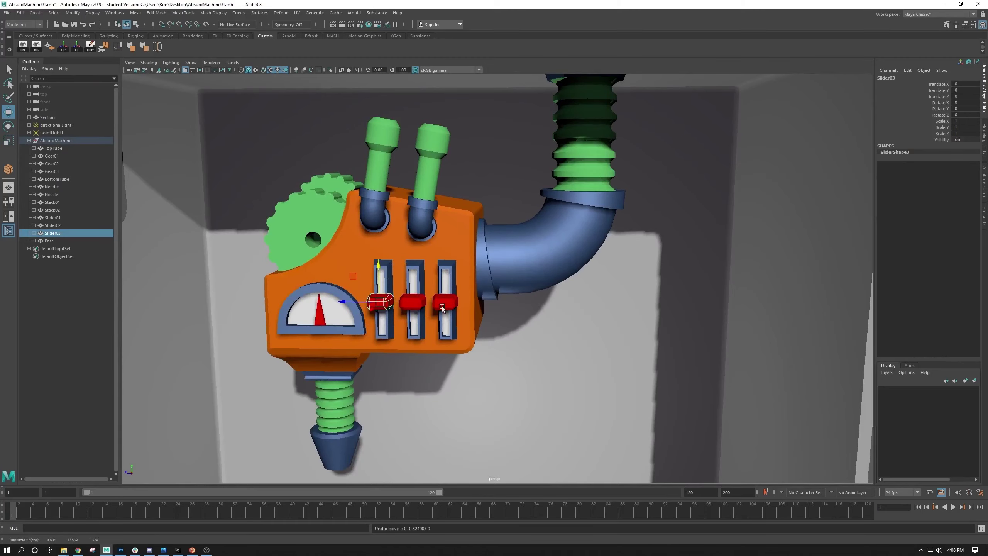
{"action": "scroll", "coordinate": [585, 306], "scroll_direction": "down", "scroll_amount": 5}
{"action": "left_click", "coordinate": [679, 270]}
Examine the whole machine inside its section, selecting Slider03 and Gear01 to check their pivots and transform values
{"action": "left_click_drag", "start_coordinate": [561, 258], "coordinate": [519, 214], "text": "alt"}
{"action": "scroll", "coordinate": [505, 226], "scroll_direction": "up", "scroll_amount": 5}
{"action": "middle_click_drag", "start_coordinate": [519, 215], "coordinate": [510, 240], "text": "alt"}
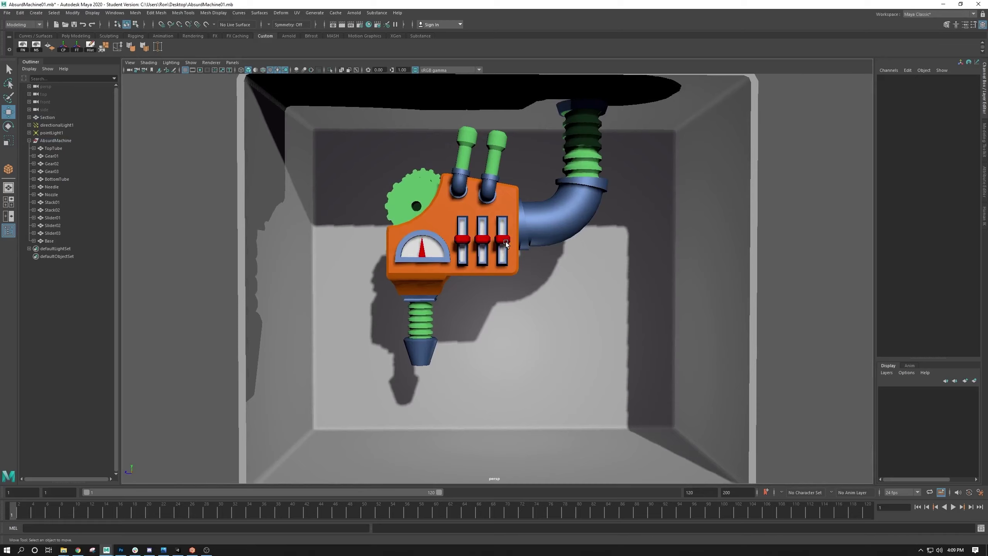
{"action": "left_click_drag", "start_coordinate": [505, 243], "coordinate": [531, 247], "text": "alt"}
{"action": "left_click_drag", "start_coordinate": [530, 249], "coordinate": [527, 248], "text": "alt"}
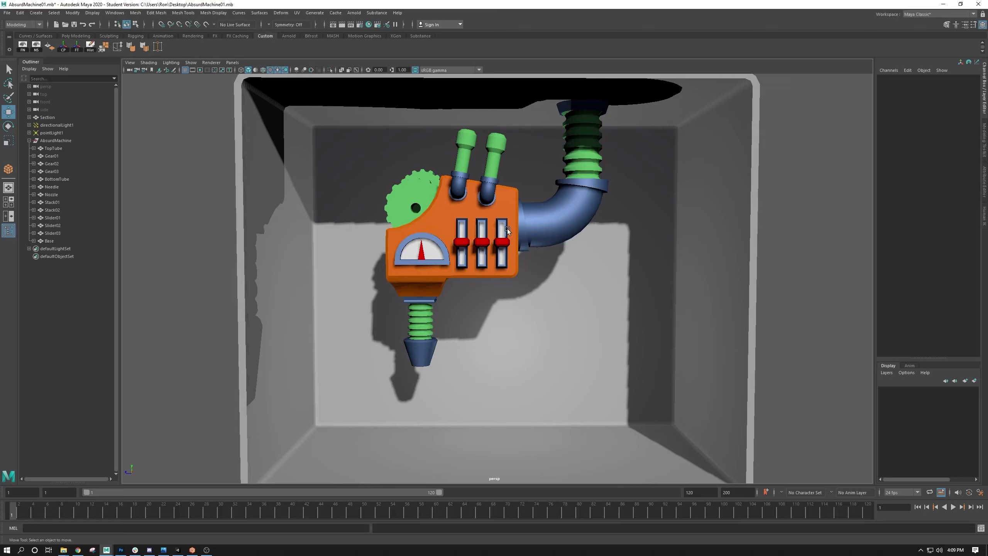
{"action": "left_click", "coordinate": [462, 243]}
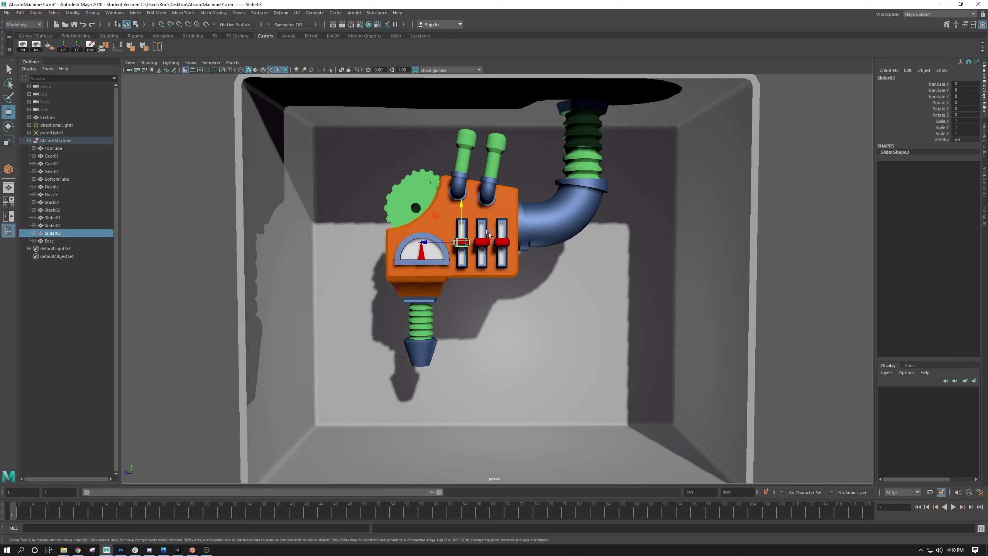
{"action": "left_click", "coordinate": [411, 196]}
{"action": "left_click_drag", "start_coordinate": [433, 249], "coordinate": [491, 243], "text": "alt"}
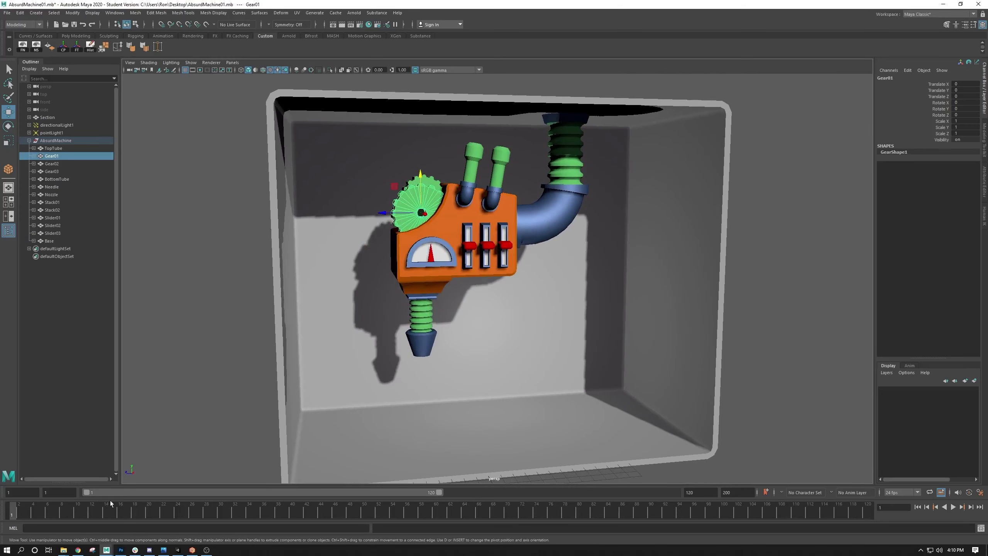
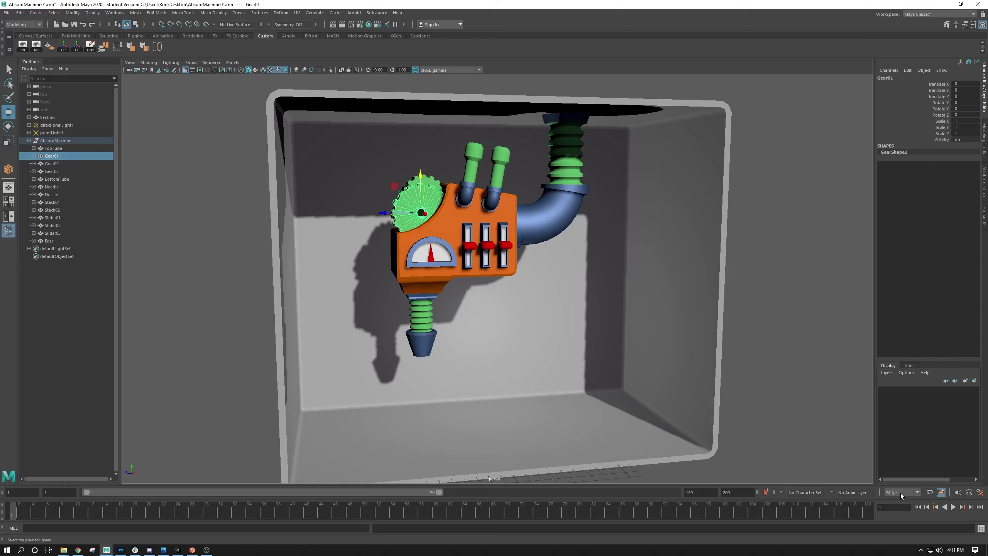
Review the available playback frame rates while keeping 24 fps, and clear the selection
{"action": "left_click", "coordinate": [900, 493]}
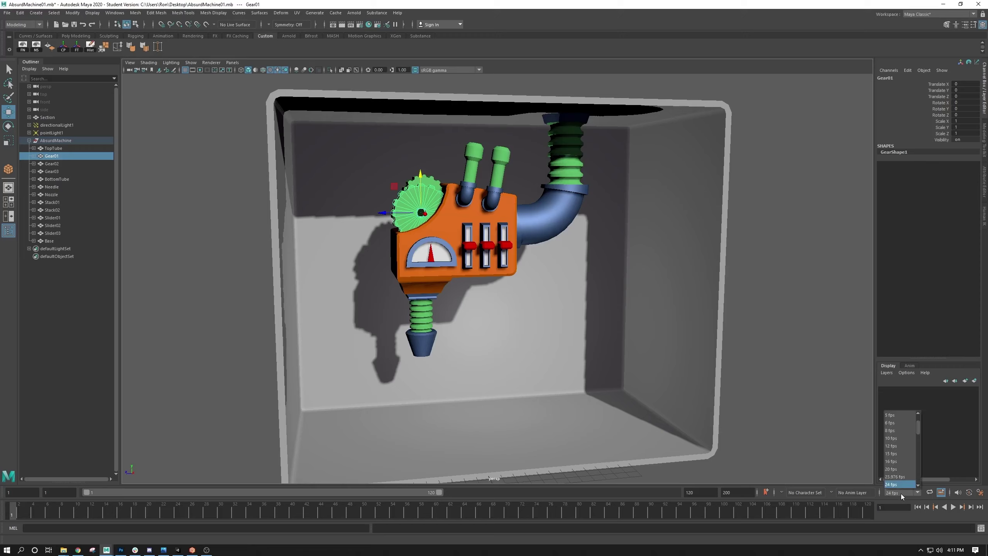
{"action": "scroll", "coordinate": [896, 472], "scroll_direction": "down", "scroll_amount": 2}
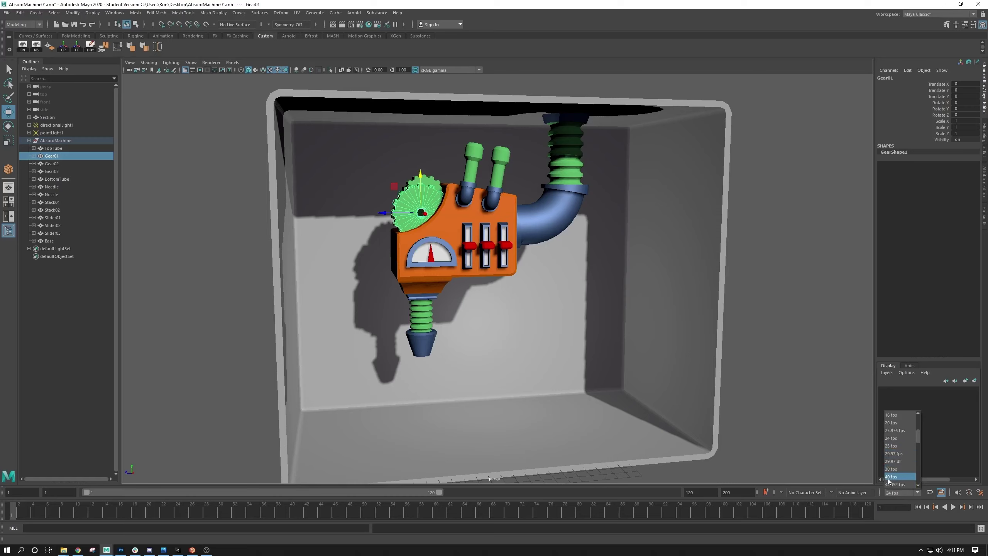
{"action": "left_click", "coordinate": [760, 376]}
{"action": "left_click", "coordinate": [762, 379]}
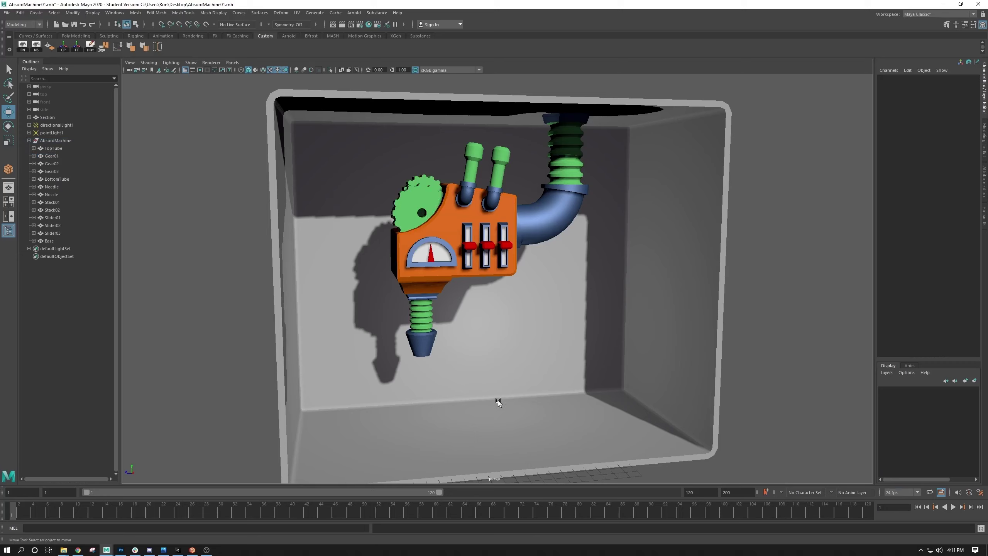
Select the machine's base, move the current time to frame 120, and set the scene's animation end time to 240
{"action": "left_click_drag", "start_coordinate": [497, 399], "coordinate": [466, 382], "text": "alt"}
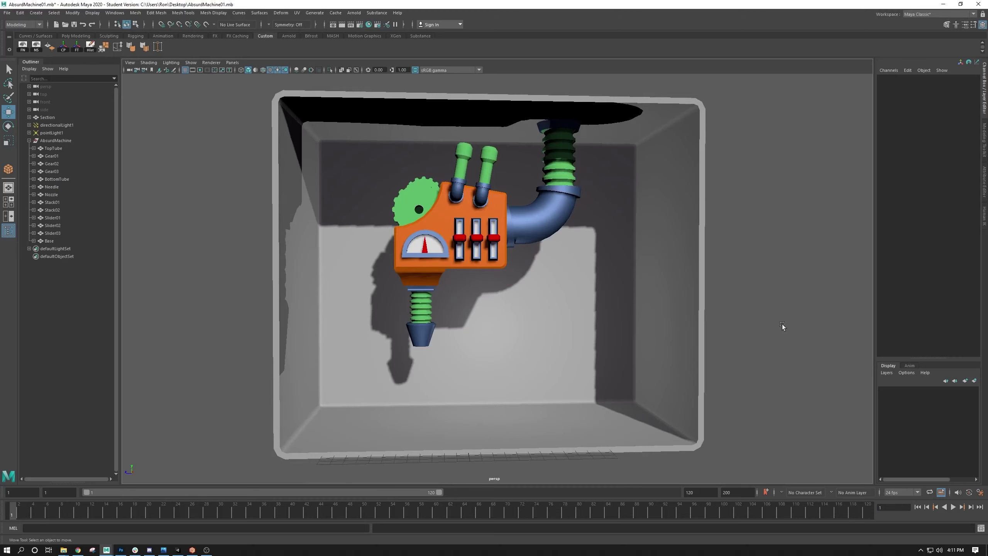
{"action": "middle_click_drag", "start_coordinate": [782, 324], "coordinate": [768, 322], "text": "alt"}
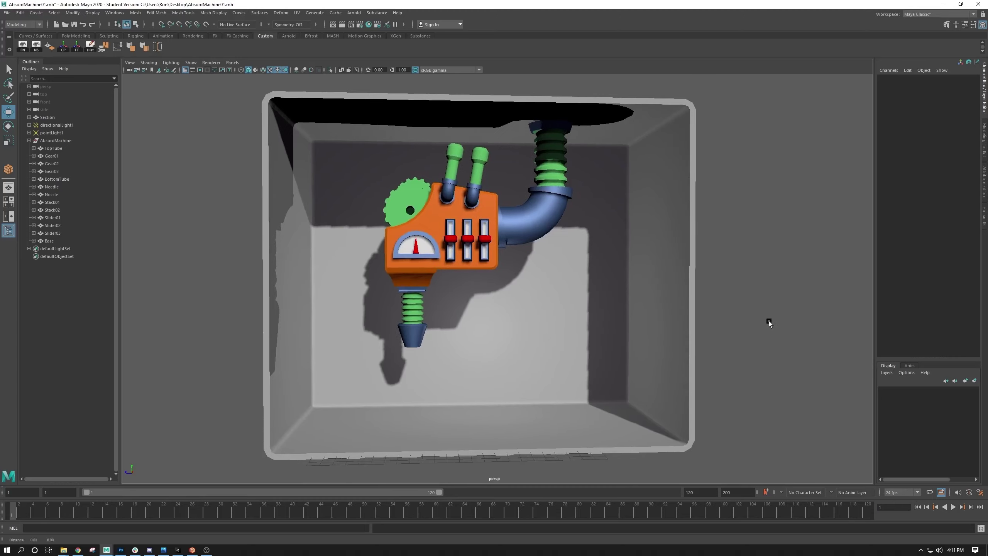
{"action": "left_click", "coordinate": [424, 229]}
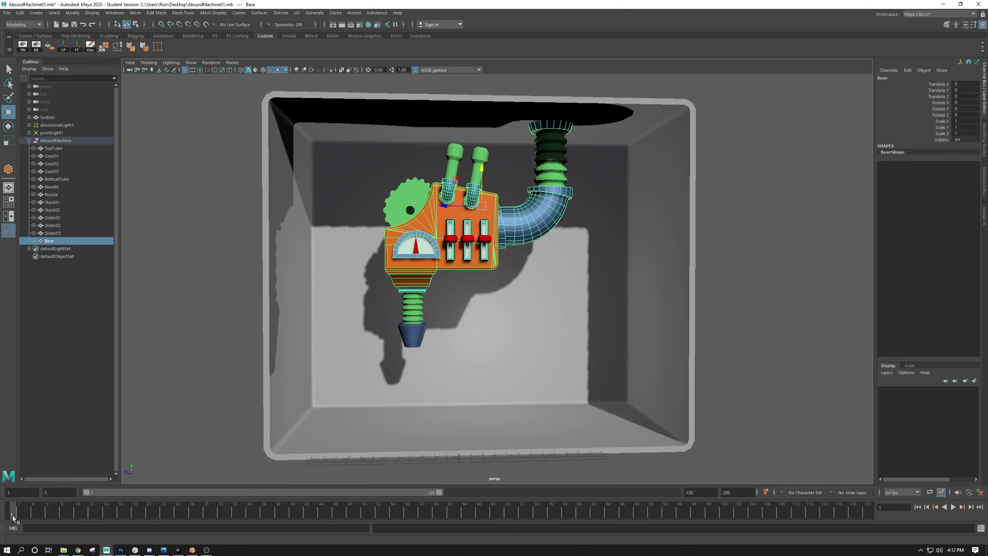
{"action": "left_click", "coordinate": [868, 511]}
{"action": "left_click", "coordinate": [737, 492]}
{"action": "key", "text": "Return"}
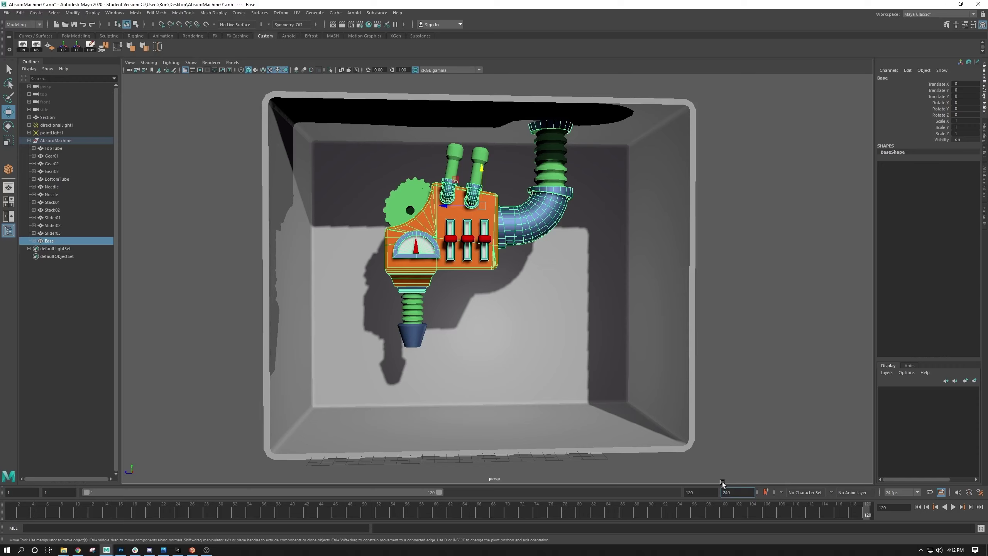
{"action": "key", "text": "Return"}
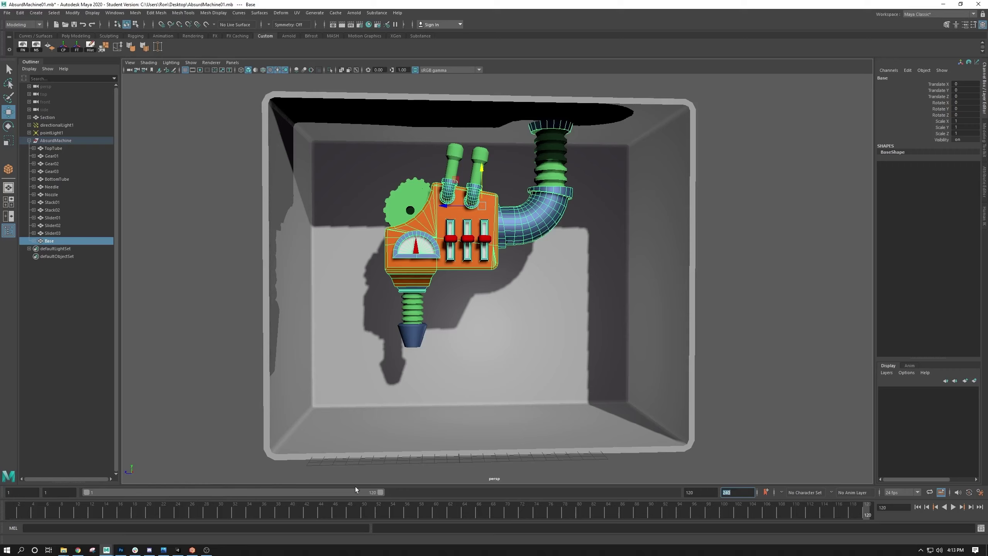
Extend the visible playback range to end at frame 240, play it, and return to frame 1
{"action": "double_click", "coordinate": [55, 492]}
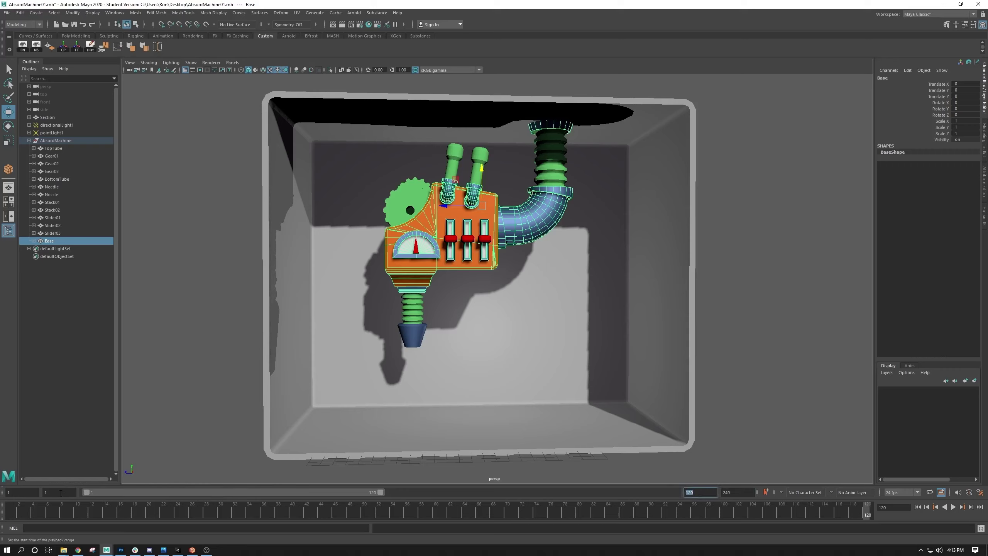
{"action": "key", "text": "Tab"}
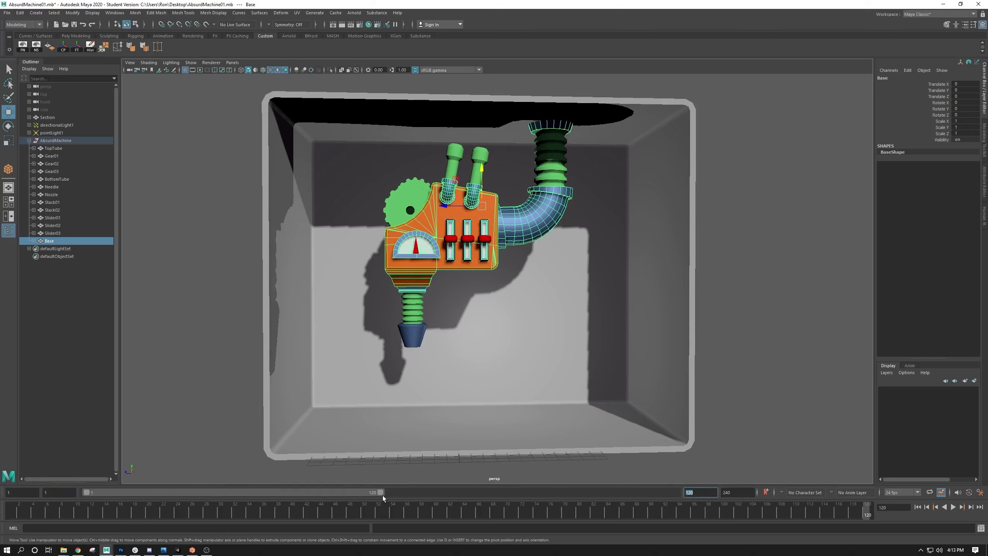
{"action": "left_click_drag", "start_coordinate": [379, 492], "coordinate": [674, 492]}
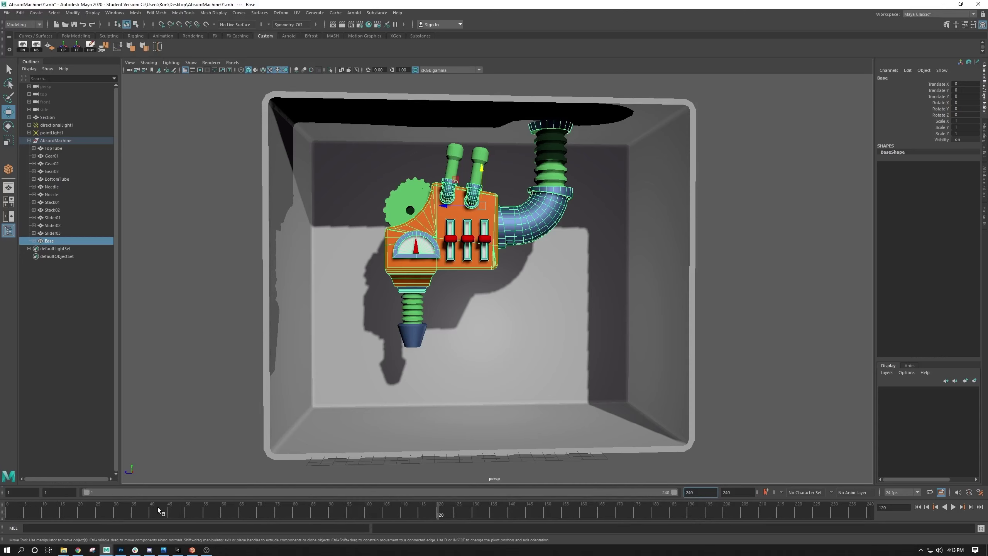
{"action": "key", "text": "alt+v"}
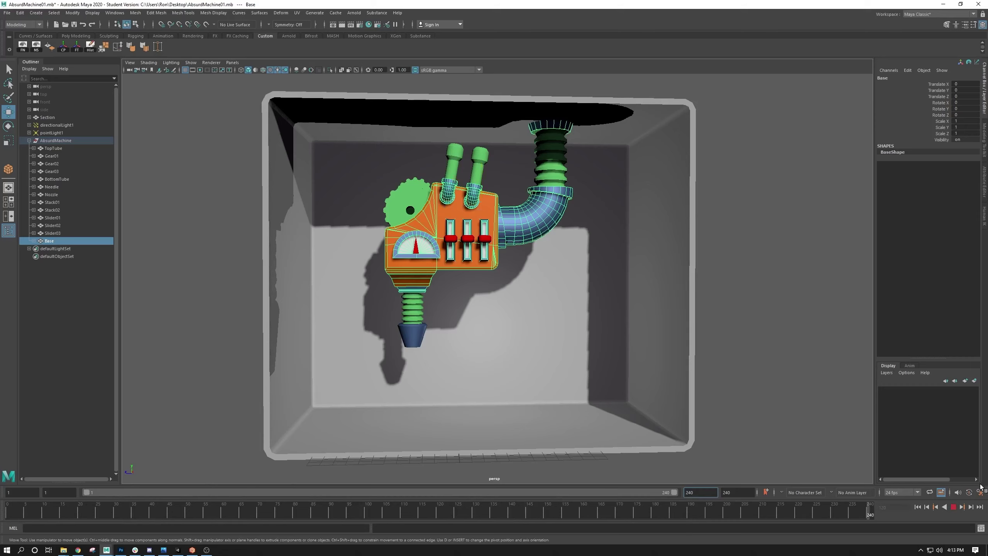
{"action": "left_click_drag", "start_coordinate": [980, 483], "coordinate": [1, 412]}
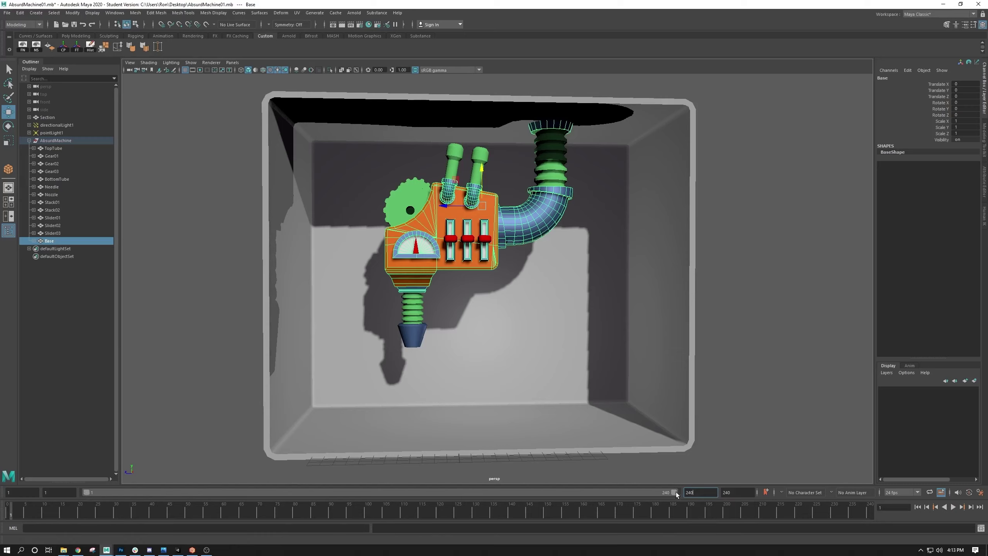
Try a playback range ending at frame 28, restore it to 240, and test playback before returning to frame 1
{"action": "left_click_drag", "start_coordinate": [674, 493], "coordinate": [146, 492]}
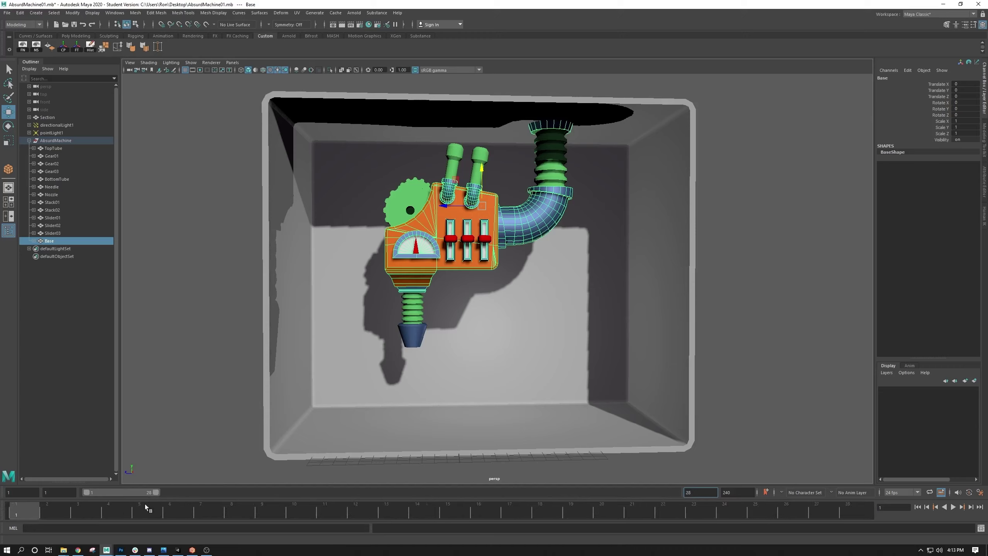
{"action": "left_click_drag", "start_coordinate": [125, 493], "coordinate": [772, 477]}
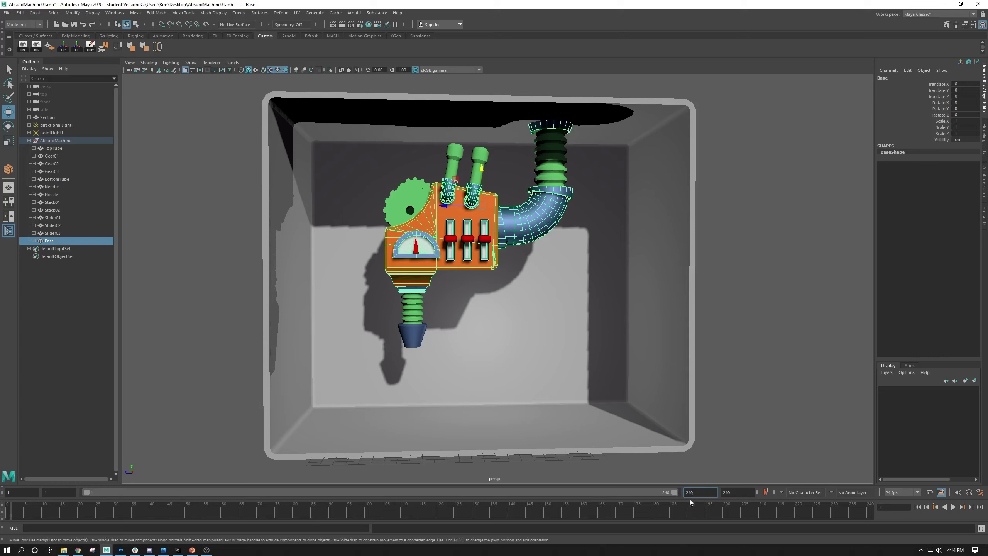
{"action": "key", "text": "alt+v"}
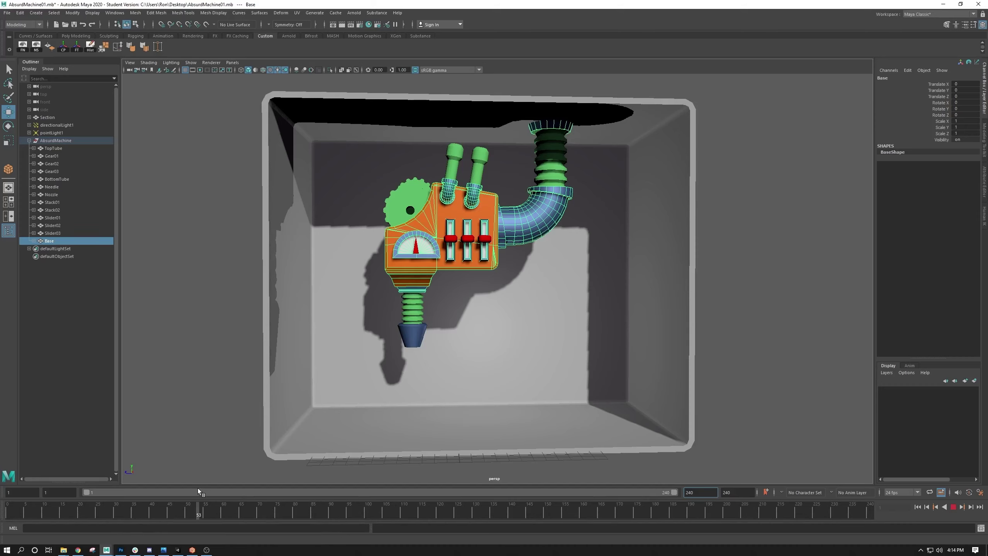
{"action": "left_click", "coordinate": [198, 510]}
{"action": "mouse_move", "coordinate": [205, 515]}
{"action": "left_mouse_down"}
{"action": "mouse_move", "coordinate": [530, 517]}
{"action": "mouse_move", "coordinate": [10, 513]}
{"action": "left_mouse_up"}
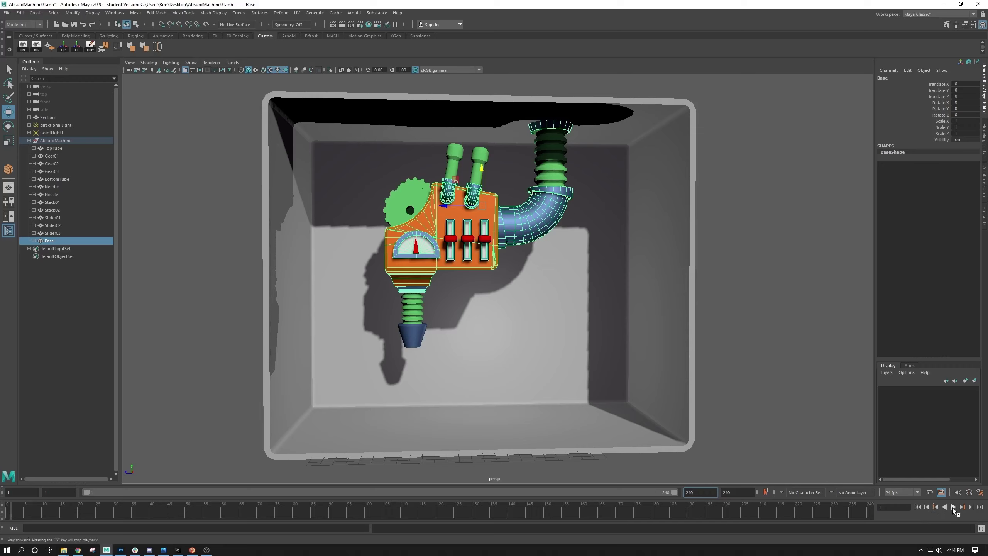
Test stepping forward, jumping to the end and start of the range, and playing and stopping, ending back at frame 1
{"action": "left_click", "coordinate": [972, 507]}
{"action": "left_click", "coordinate": [973, 507]}
{"action": "left_click", "coordinate": [972, 507]}
{"action": "left_click", "coordinate": [973, 507]}
{"action": "left_click", "coordinate": [972, 507]}
{"action": "left_click", "coordinate": [972, 507]}
{"action": "left_click", "coordinate": [973, 507]}
{"action": "left_click", "coordinate": [979, 507]}
{"action": "left_click", "coordinate": [918, 507]}
{"action": "left_click", "coordinate": [952, 507]}
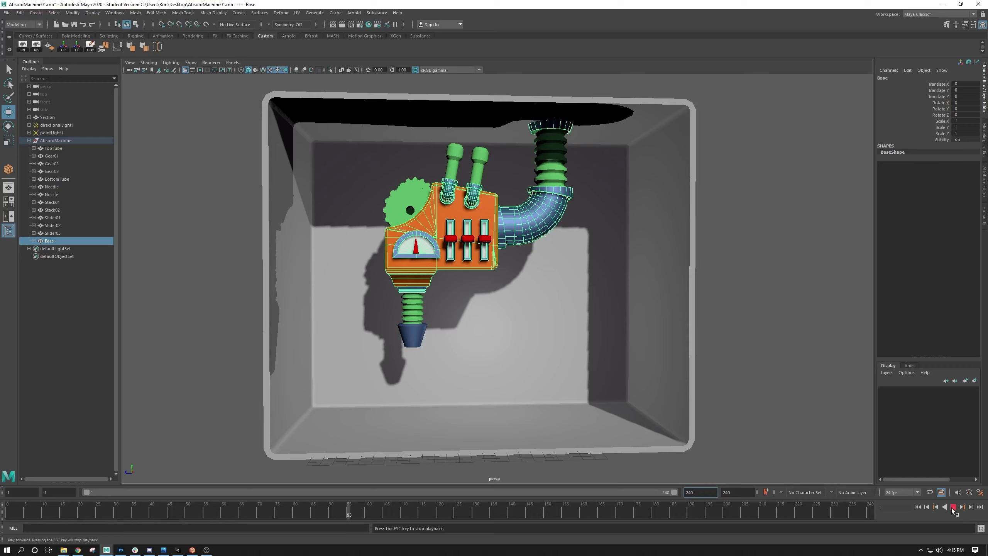
{"action": "left_click", "coordinate": [952, 508]}
{"action": "left_click_drag", "start_coordinate": [347, 508], "coordinate": [1, 485]}
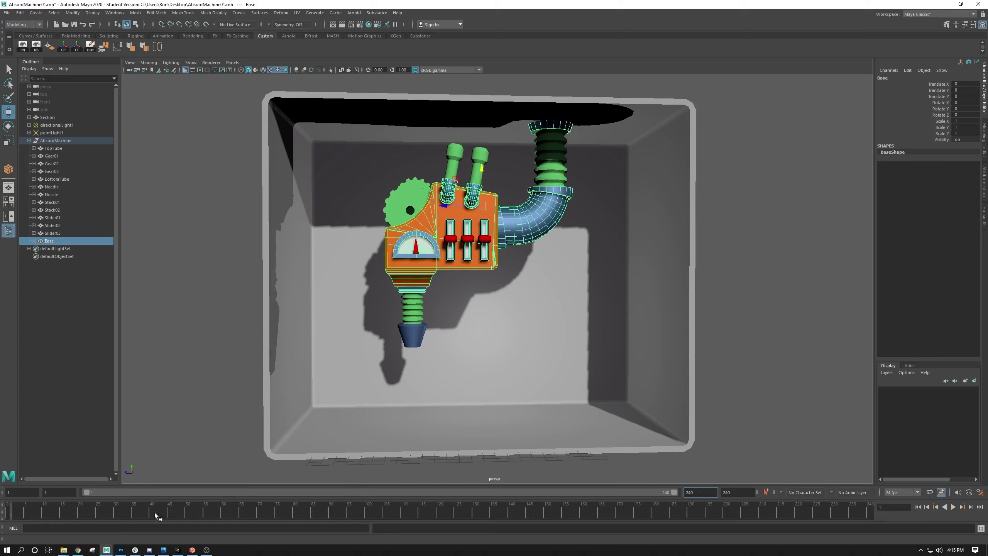
Play the timeline briefly, then test jumping to frame 120 and scrub back to frame 1
{"action": "key", "text": "alt+v"}
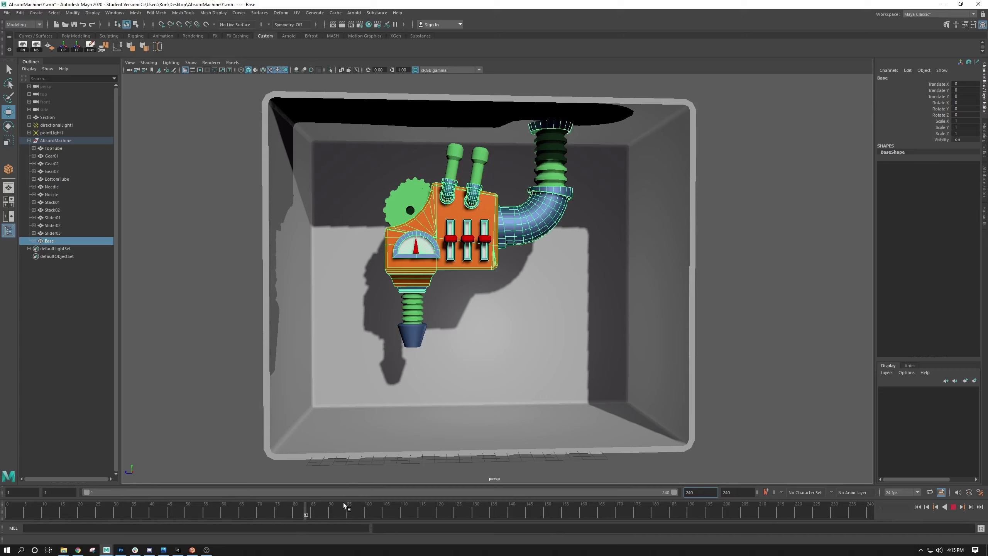
{"action": "left_click_drag", "start_coordinate": [344, 504], "coordinate": [7, 506]}
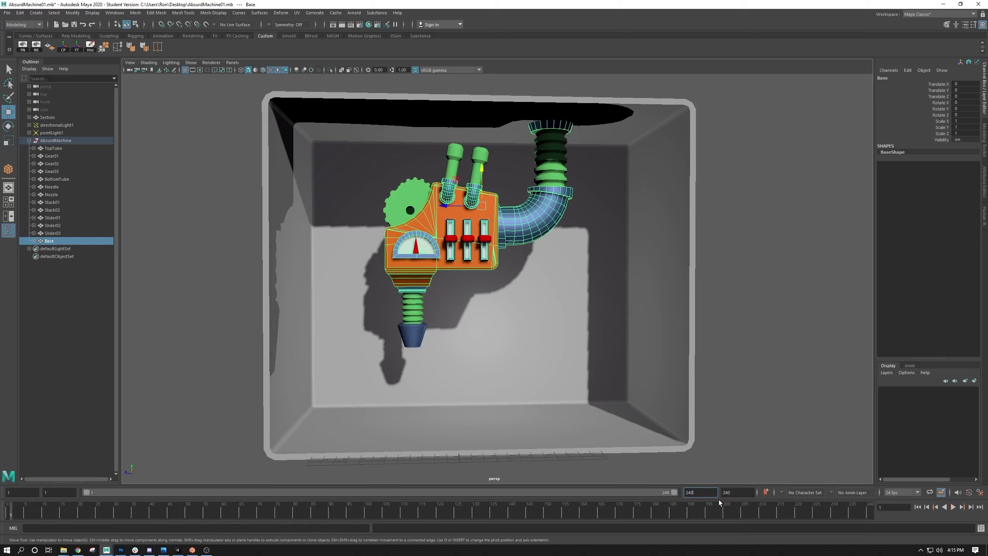
{"action": "left_click", "coordinate": [893, 506]}
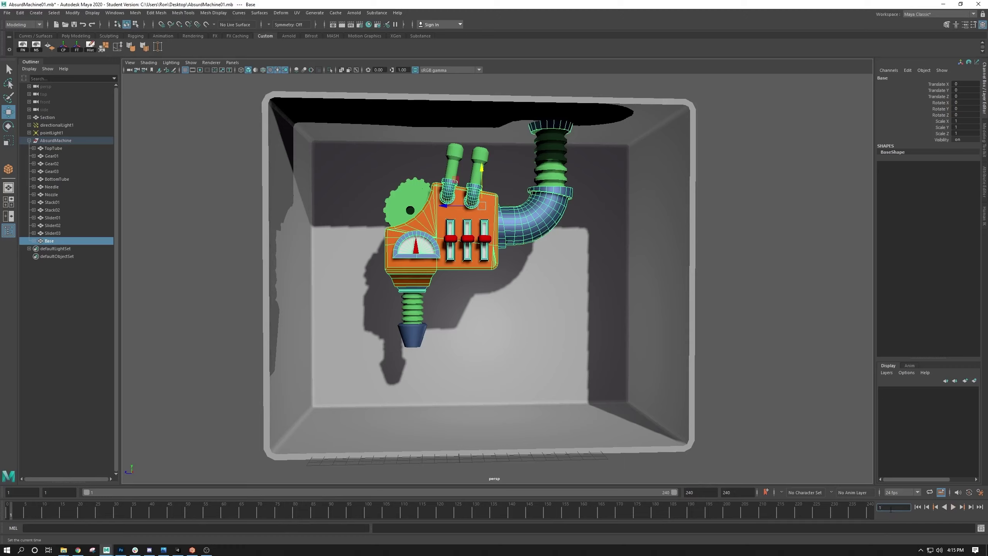
{"action": "type", "text": "120"}
{"action": "key", "text": "Return"}
{"action": "left_click_drag", "start_coordinate": [104, 511], "coordinate": [10, 511]}
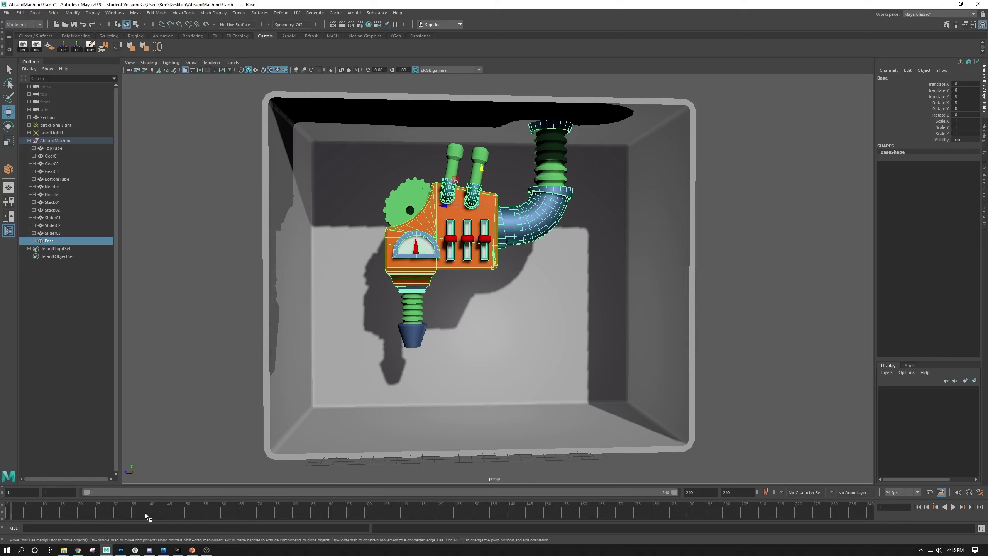
Select the bottom tube and the front gear in turn and examine them from an angled view
{"action": "left_click", "coordinate": [420, 309]}
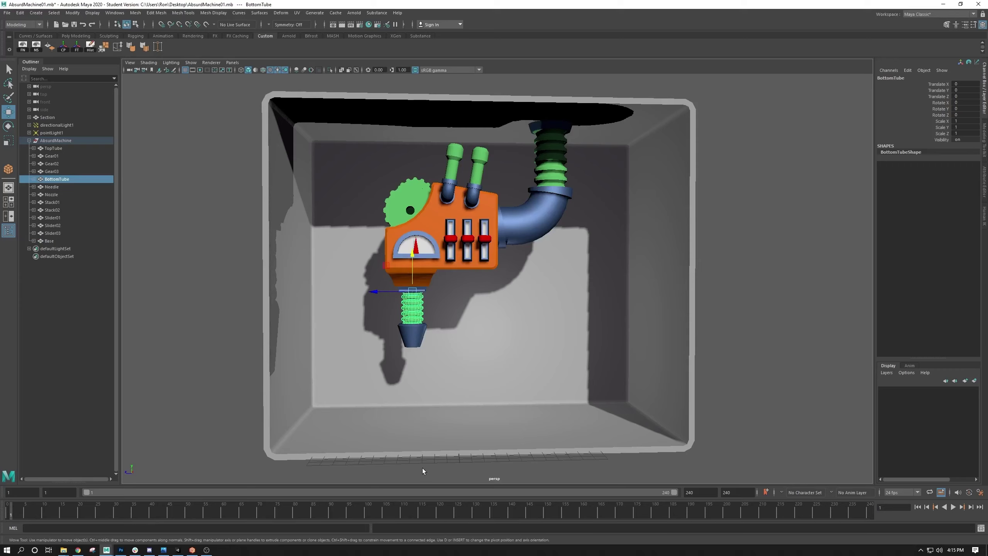
{"action": "left_click_drag", "start_coordinate": [429, 318], "coordinate": [479, 280], "text": "alt"}
{"action": "scroll", "coordinate": [479, 280], "scroll_direction": "up", "scroll_amount": 5}
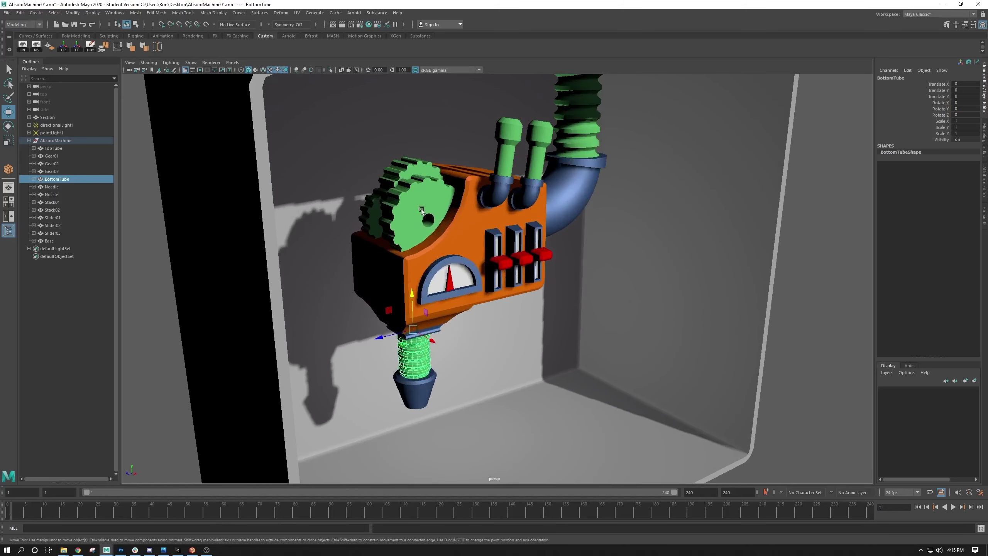
{"action": "left_click", "coordinate": [421, 209]}
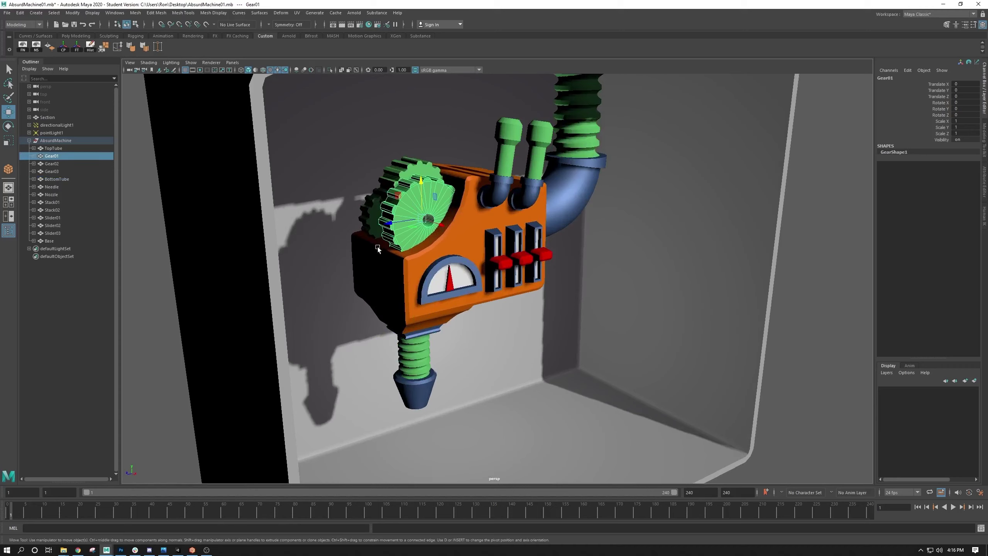
{"action": "left_click_drag", "start_coordinate": [406, 238], "coordinate": [398, 241], "text": "alt"}
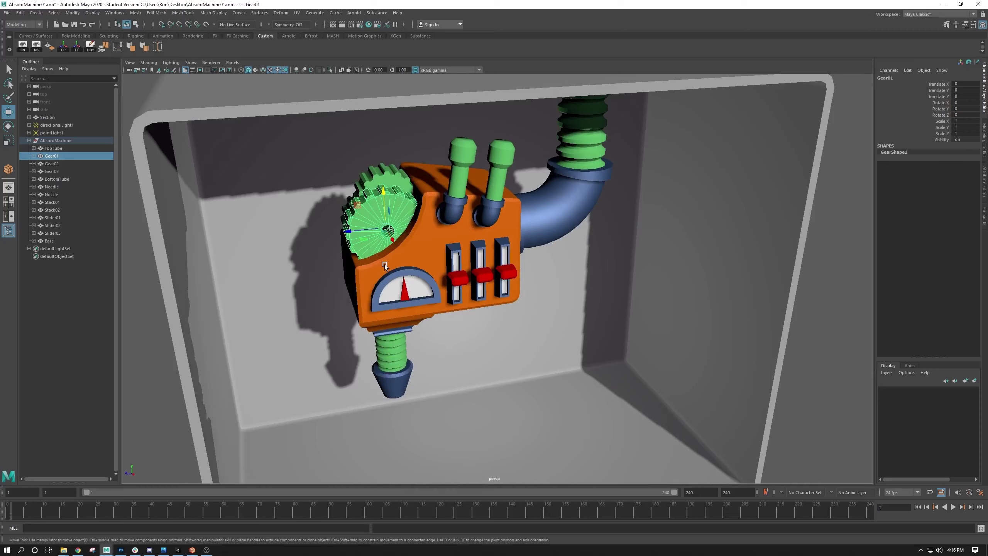
{"action": "left_click_drag", "start_coordinate": [384, 264], "coordinate": [357, 256], "text": "alt"}
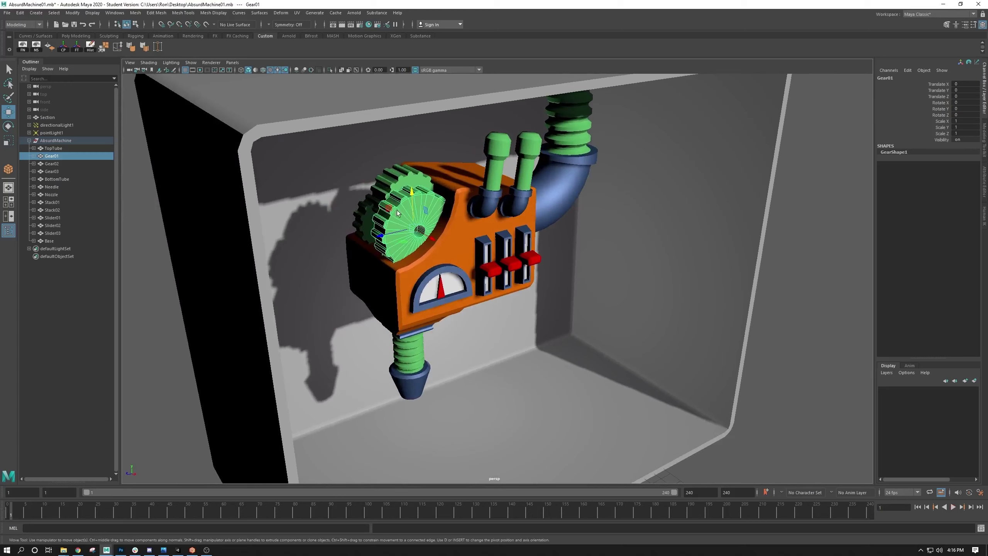
Try rotating the front gear by about 16 degrees around X at frame 1 and undo the rotation
{"action": "key", "text": "e"}
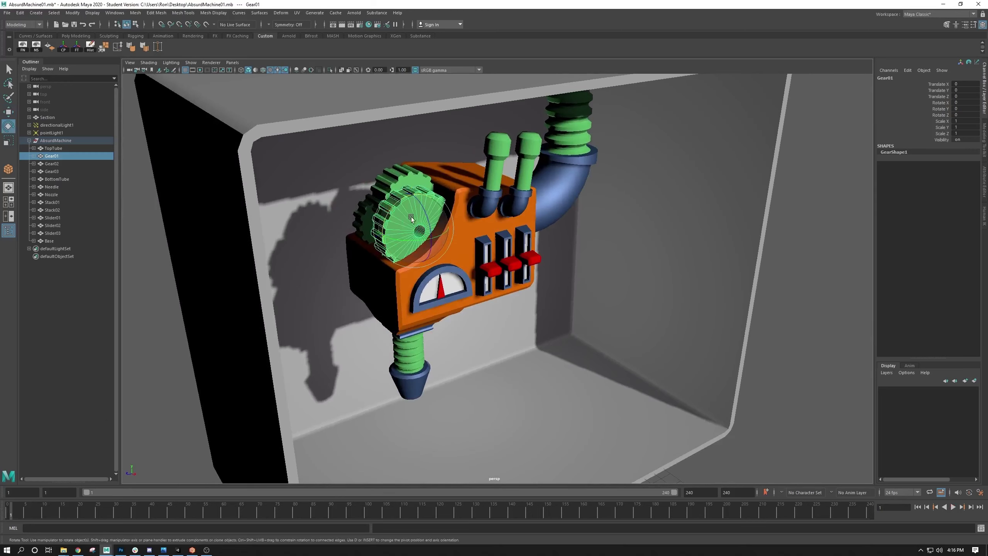
{"action": "left_click_drag", "start_coordinate": [406, 217], "coordinate": [363, 258], "text": "alt"}
{"action": "key", "text": "ctrl+z"}
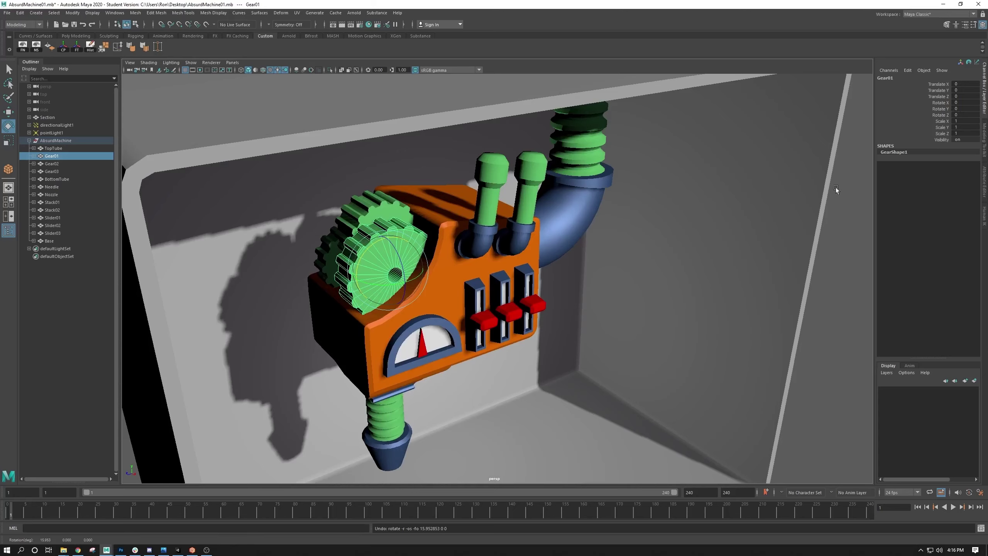
Try rotating the front gear around X at frame 125, undo the rotations, and return to frame 1
{"action": "left_click", "coordinate": [455, 508]}
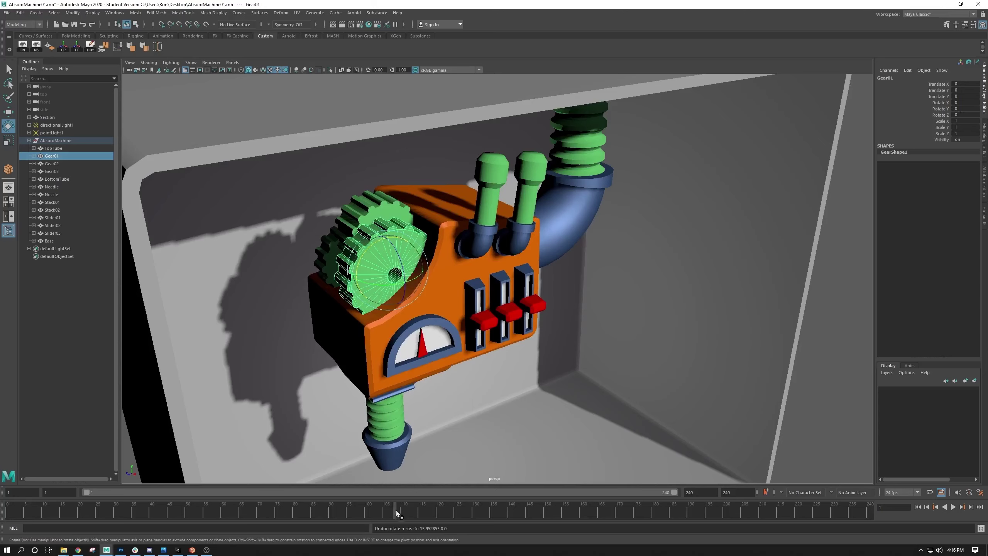
{"action": "left_click_drag", "start_coordinate": [367, 250], "coordinate": [412, 234]}
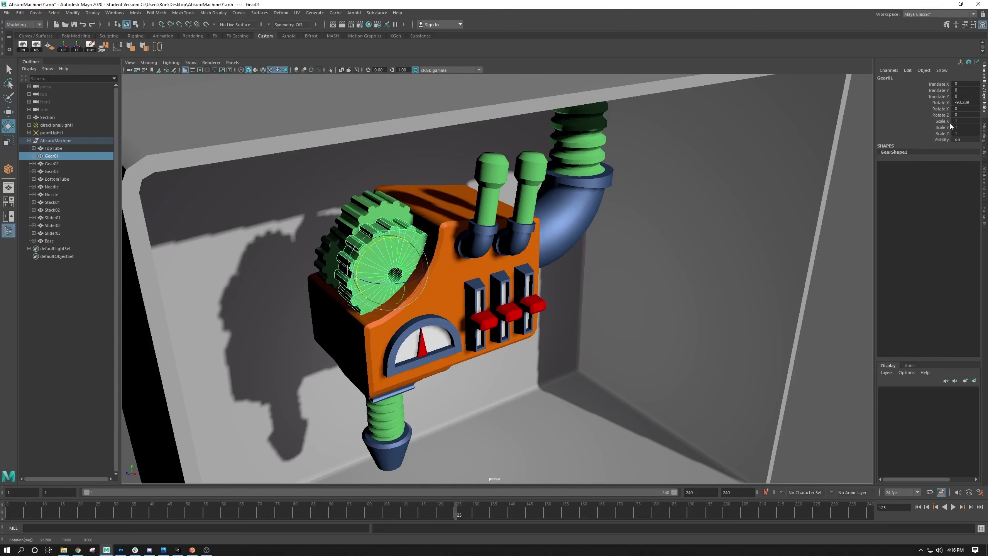
{"action": "key", "text": "ctrl+z"}
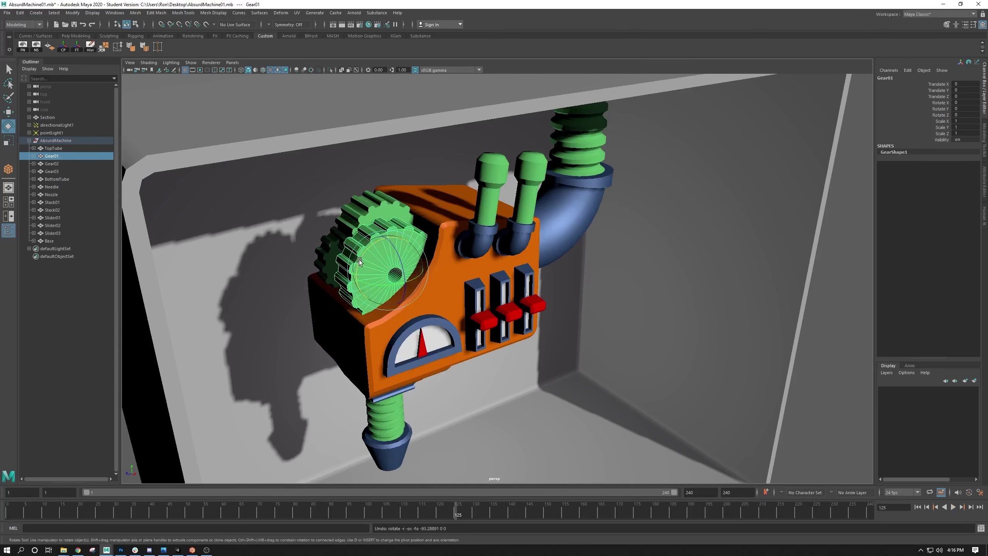
{"action": "mouse_move", "coordinate": [359, 260]}
{"action": "left_mouse_down"}
{"action": "mouse_move", "coordinate": [368, 247]}
{"action": "mouse_move", "coordinate": [353, 271]}
{"action": "left_mouse_up"}
{"action": "key", "text": "ctrl+z"}
{"action": "key", "text": "ctrl+z"}
{"action": "key", "text": "ctrl+z"}
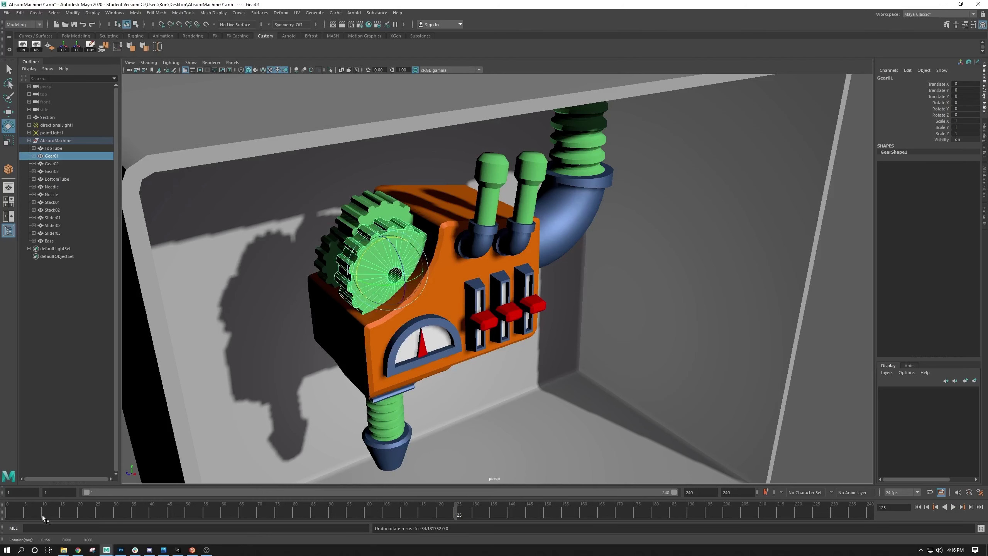
{"action": "left_click_drag", "start_coordinate": [46, 515], "coordinate": [11, 514]}
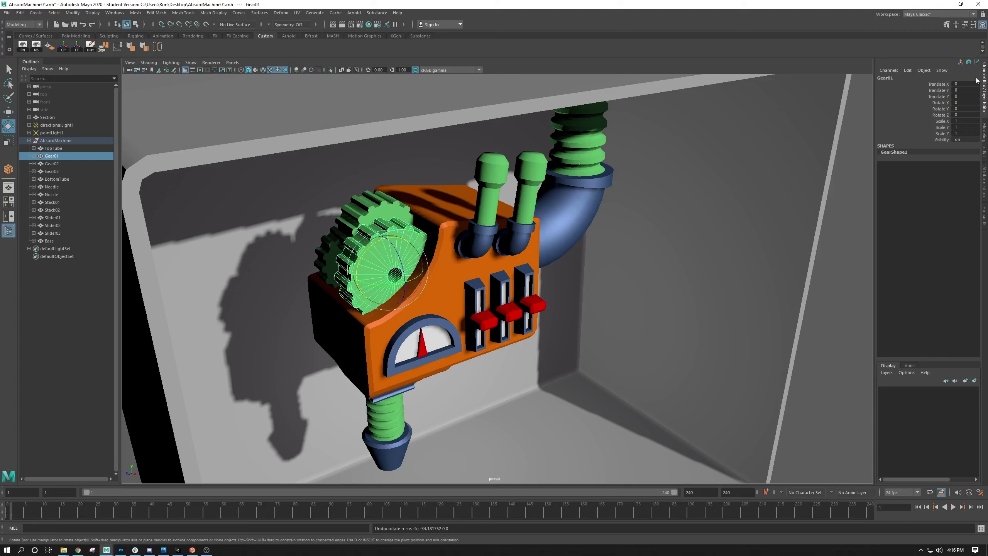
View the whole enclosure and play the timeline briefly before stopping it at frame 1
{"action": "right_click_drag", "start_coordinate": [618, 262], "coordinate": [542, 259], "text": "alt"}
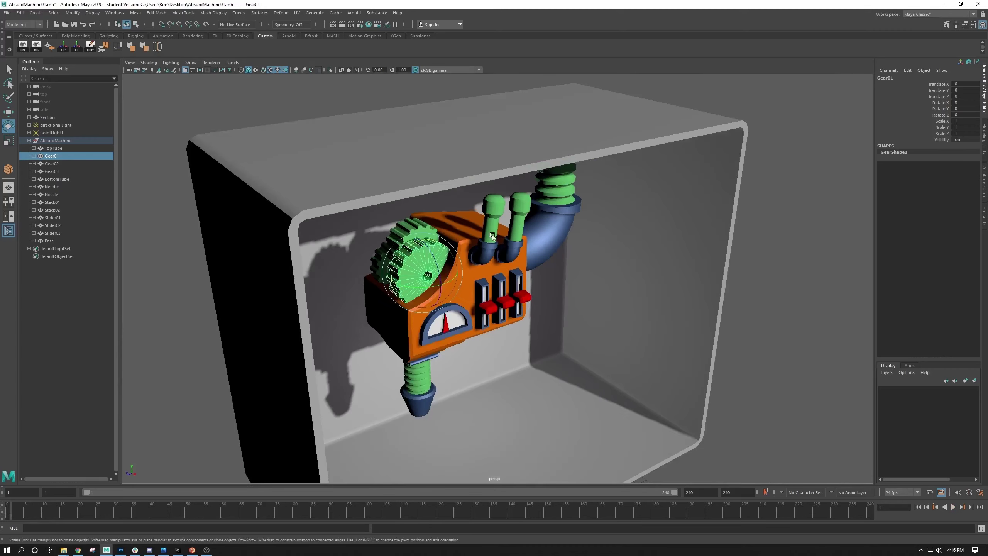
{"action": "left_click_drag", "start_coordinate": [542, 258], "coordinate": [480, 220], "text": "alt"}
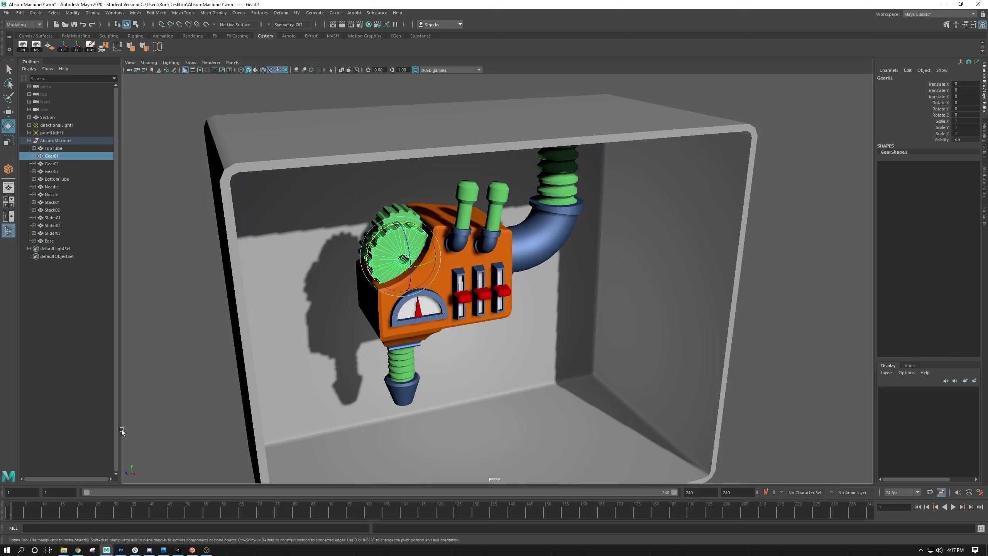
{"action": "key", "text": "alt+v"}
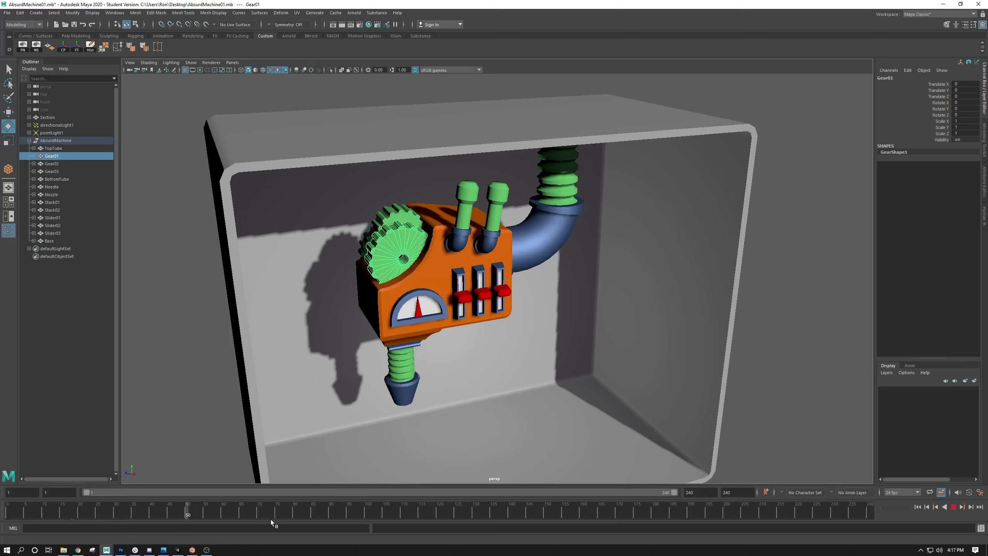
{"action": "key", "text": "alt+v"}
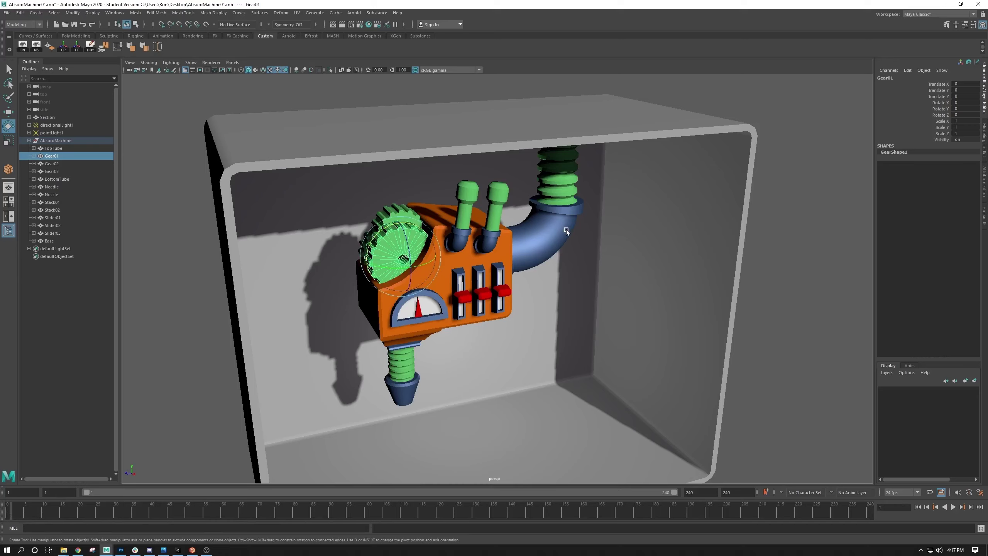
Save the scene, continuing past the student version notice, and clear the selection
{"action": "left_click_drag", "start_coordinate": [761, 86], "coordinate": [237, 409]}
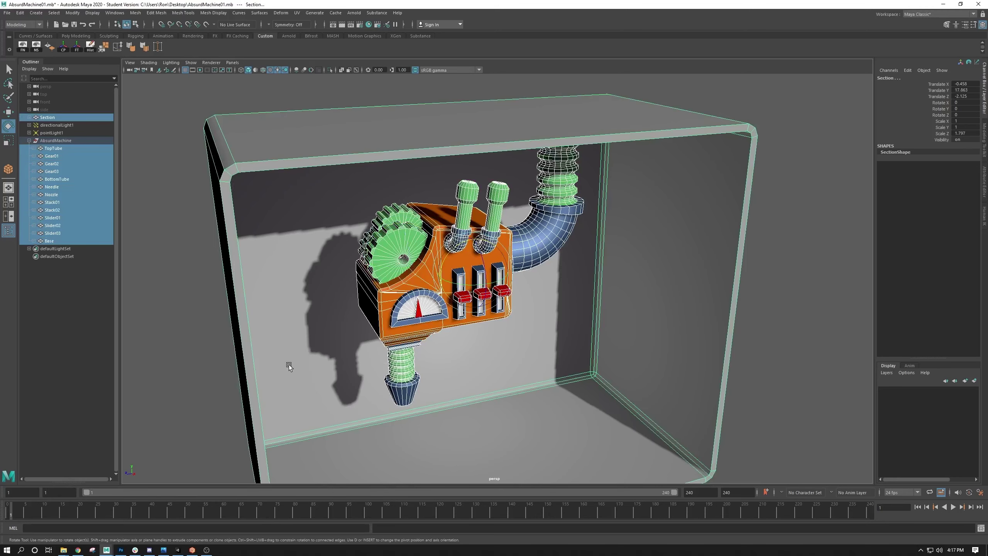
{"action": "key", "text": "ctrl+s"}
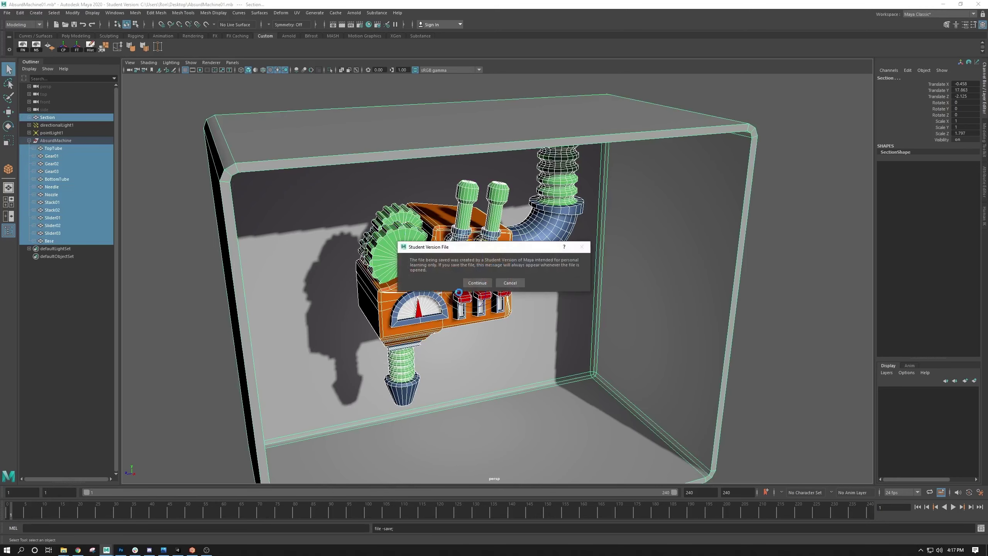
{"action": "left_click", "coordinate": [479, 285]}
{"action": "left_click", "coordinate": [773, 282]}
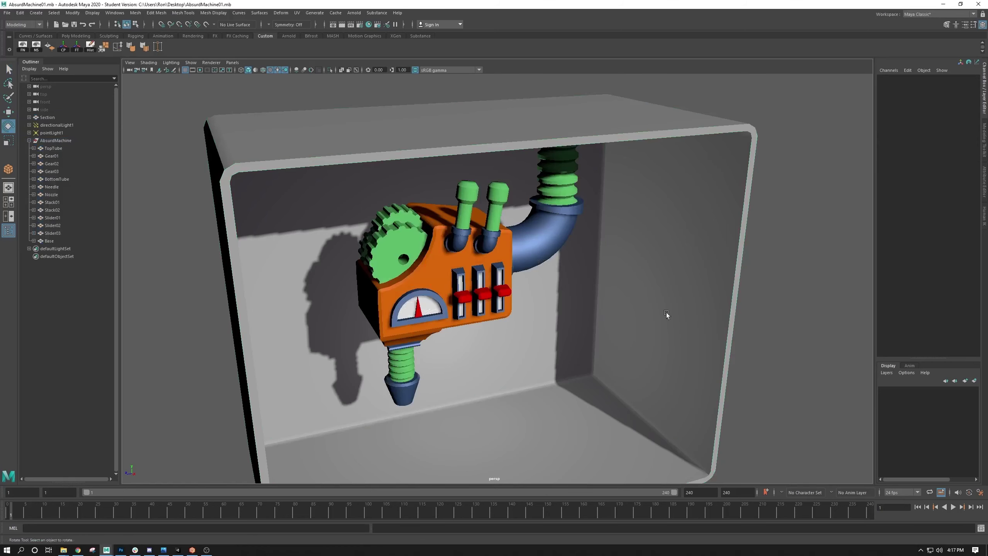
Select the front gear Gear01 and set a keyframe on all its channels at frame 1
{"action": "left_click", "coordinate": [405, 251]}
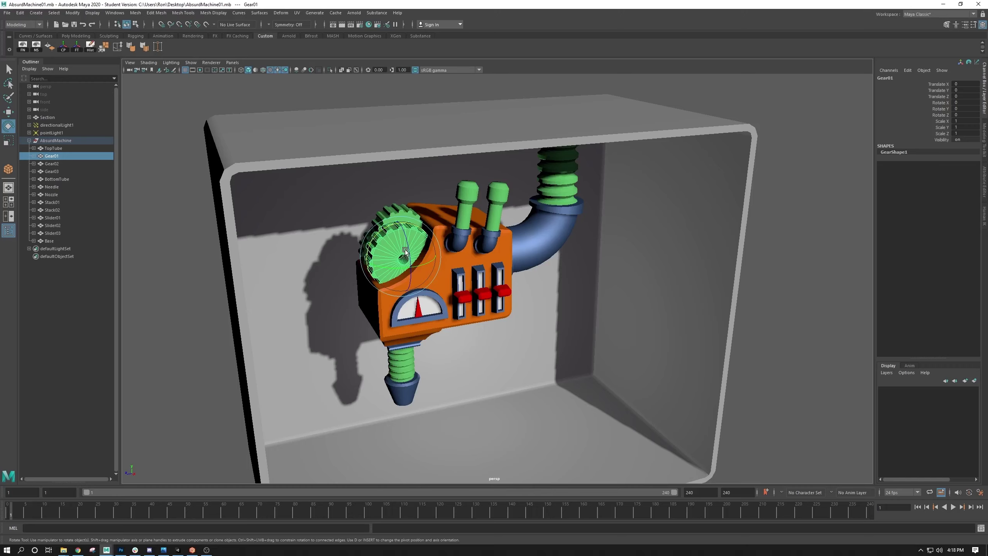
{"action": "left_click_drag", "start_coordinate": [721, 196], "coordinate": [646, 178], "text": "alt"}
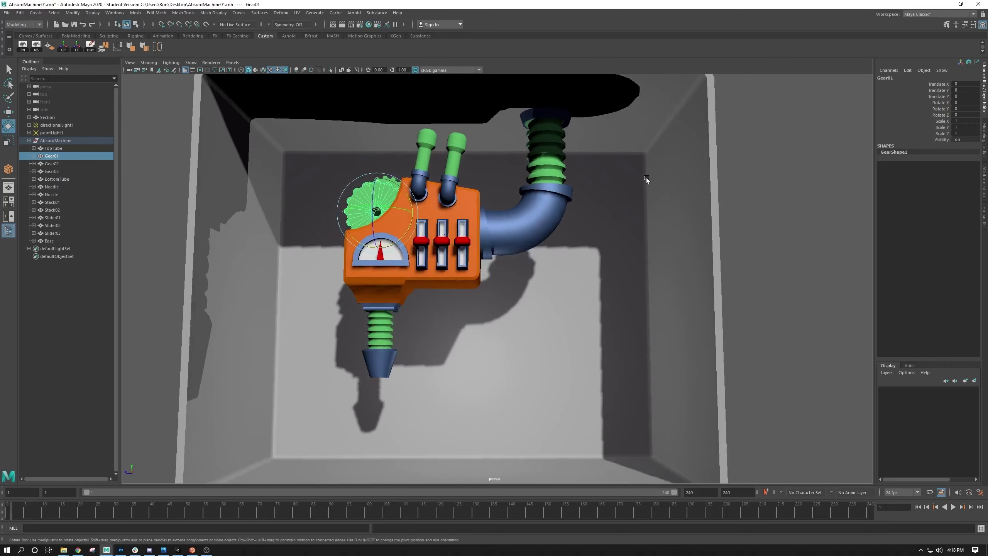
{"action": "middle_click_drag", "start_coordinate": [646, 178], "coordinate": [664, 177], "text": "alt"}
{"action": "right_click_drag", "start_coordinate": [620, 166], "coordinate": [568, 141], "text": "alt"}
{"action": "mouse_move", "coordinate": [567, 141]}
{"action": "left_mouse_down", "text": "alt"}
{"action": "mouse_move", "coordinate": [558, 136]}
{"action": "mouse_move", "coordinate": [571, 134]}
{"action": "left_mouse_up", "text": "alt"}
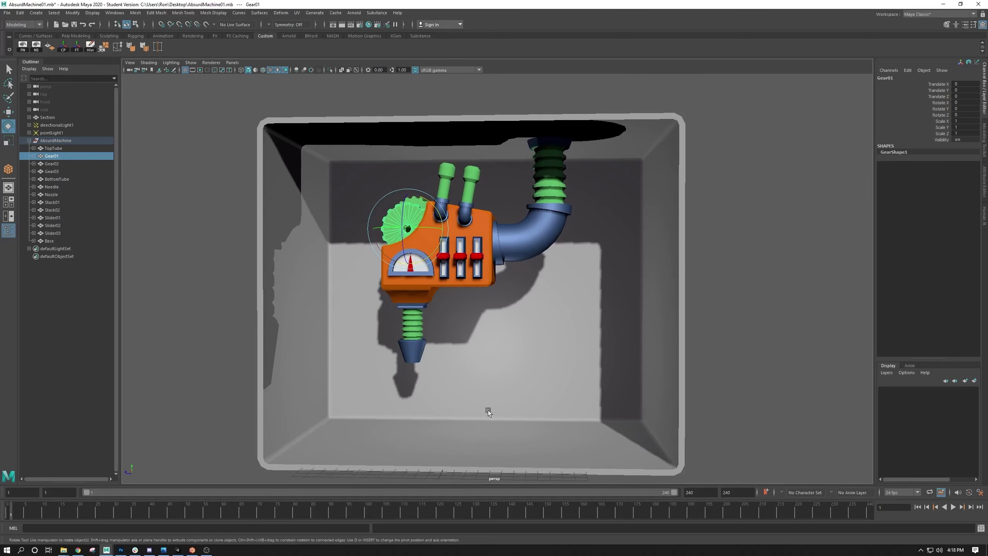
{"action": "left_click_drag", "start_coordinate": [325, 253], "coordinate": [483, 309], "text": "alt"}
{"action": "right_click_drag", "start_coordinate": [395, 246], "coordinate": [416, 287], "text": "alt"}
{"action": "left_click_drag", "start_coordinate": [416, 287], "coordinate": [435, 312], "text": "alt"}
{"action": "right_click_drag", "start_coordinate": [435, 312], "coordinate": [392, 335], "text": "alt"}
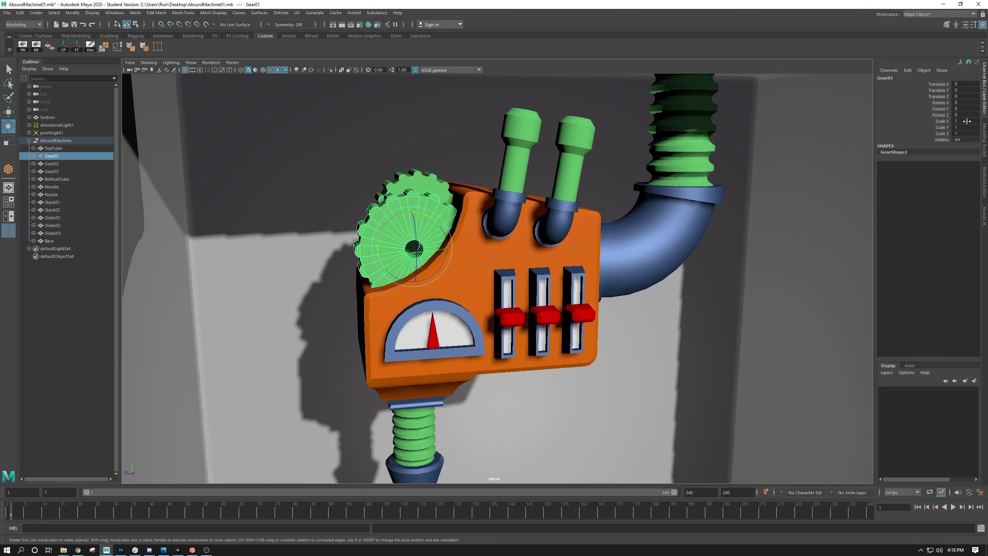
{"action": "key", "text": "s"}
At frame 240, set Gear01's Rotate X to -360 and key all its channels
{"action": "key", "text": "alt+v"}
{"action": "left_click_drag", "start_coordinate": [386, 226], "coordinate": [421, 231]}
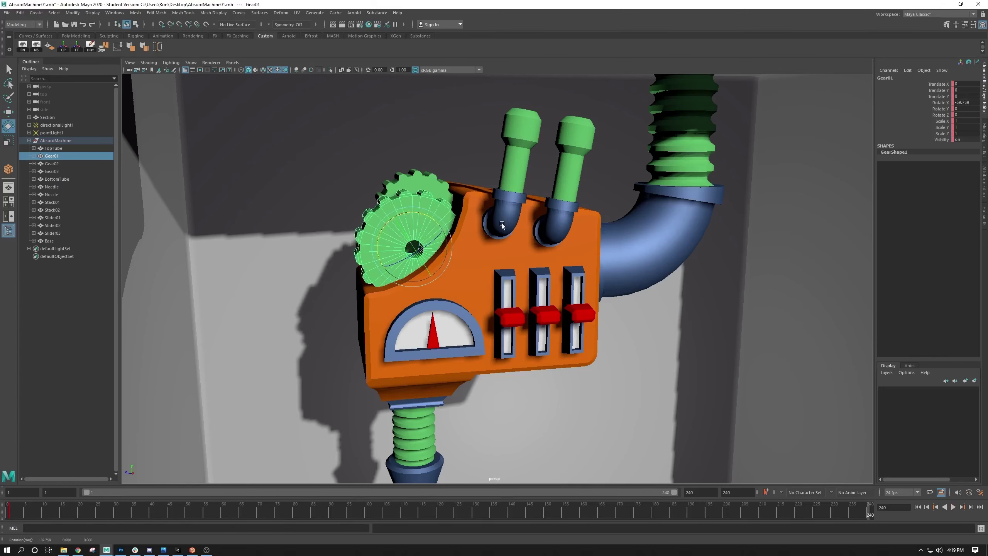
{"action": "double_click", "coordinate": [974, 102]}
{"action": "type", "text": "-360"}
{"action": "key", "text": "Return"}
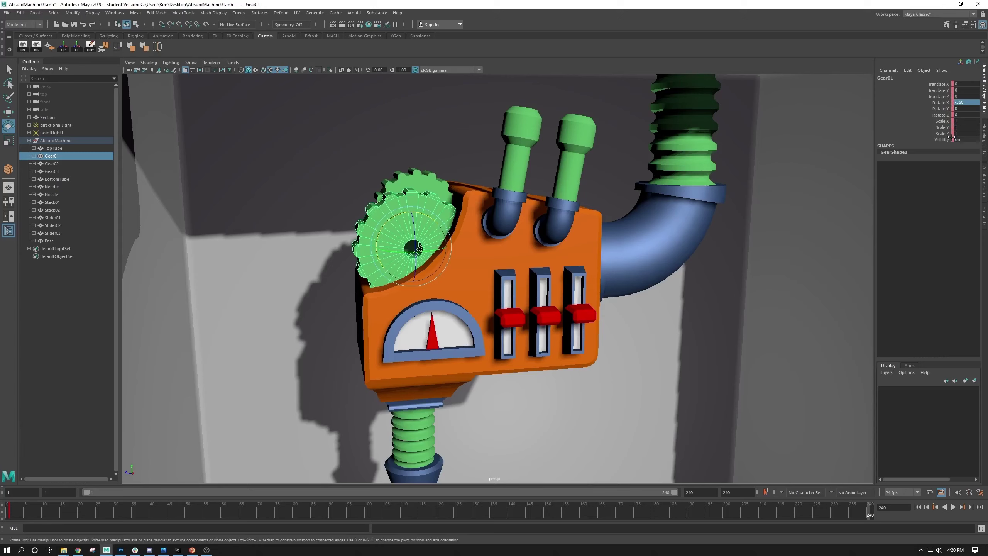
{"action": "key", "text": "s"}
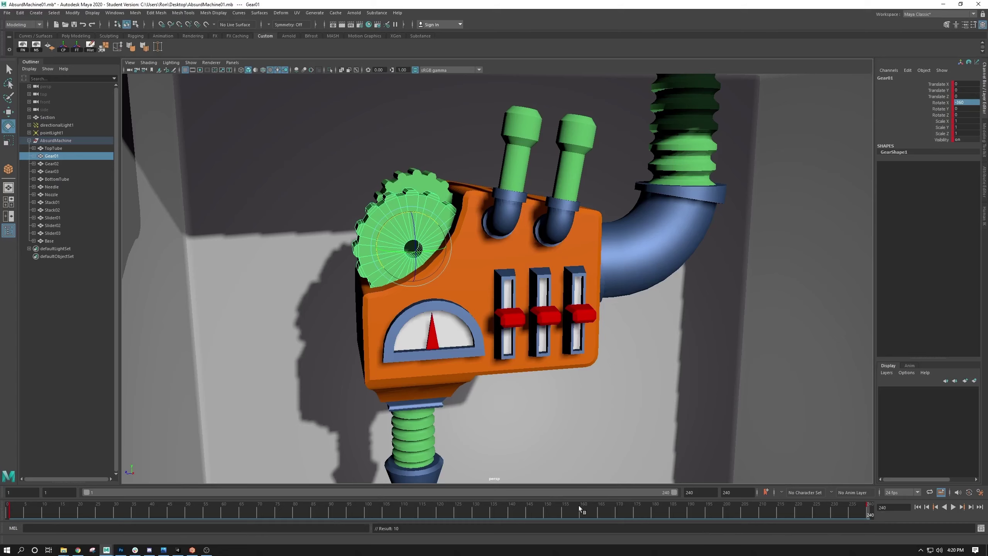
Scrub and play the timeline to review the front gear's rotation, and return to frame 1
{"action": "left_click_drag", "start_coordinate": [416, 511], "coordinate": [7, 506]}
{"action": "left_click", "coordinate": [953, 507]}
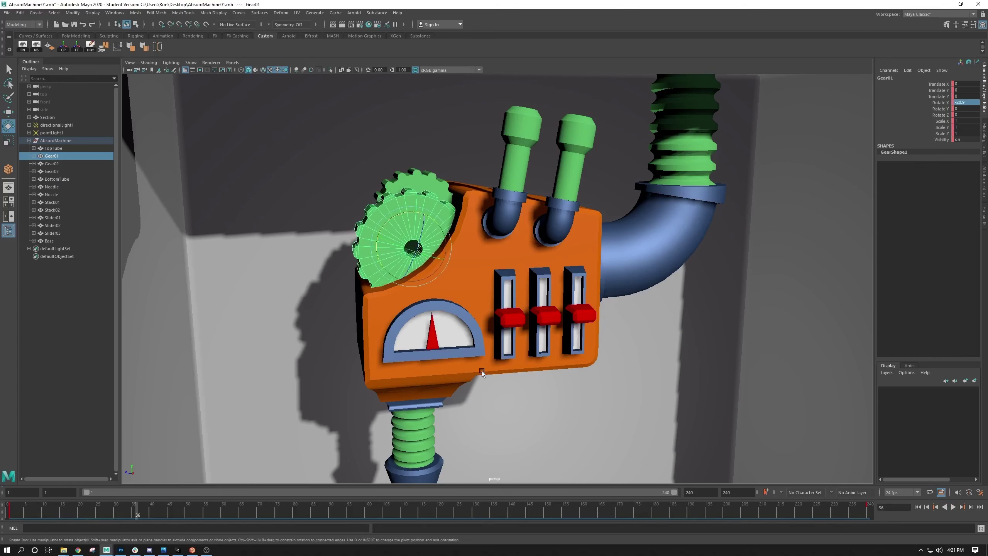
{"action": "left_click", "coordinate": [2, 506]}
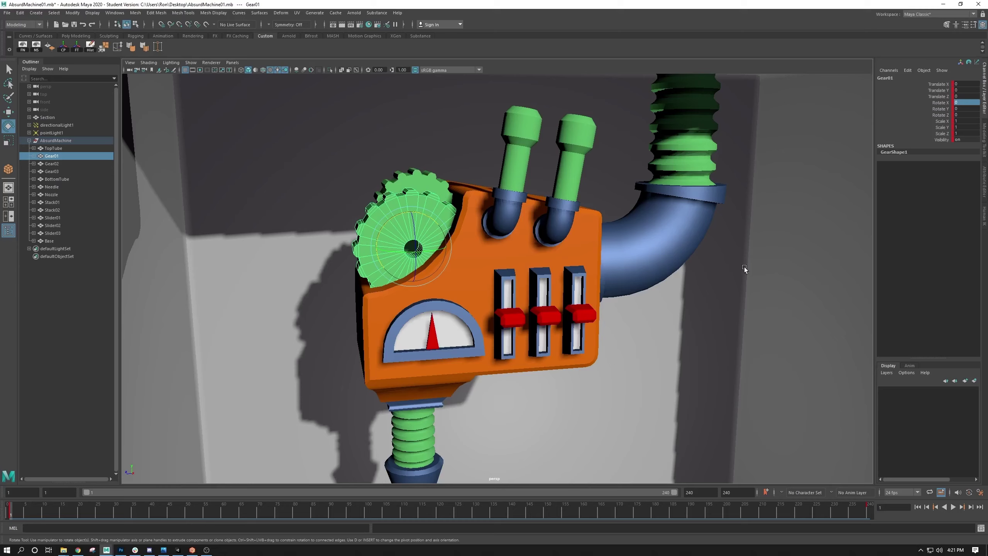
Create a tall polygon cube at the enclosure's front edge, about 2.9 wide, 12.8 high and 3.7 deep
{"action": "mouse_move", "coordinate": [501, 297]}
{"action": "left_mouse_down", "text": "alt"}
{"action": "mouse_move", "coordinate": [478, 293]}
{"action": "mouse_move", "coordinate": [474, 306]}
{"action": "mouse_move", "coordinate": [487, 301]}
{"action": "left_mouse_up", "text": "alt"}
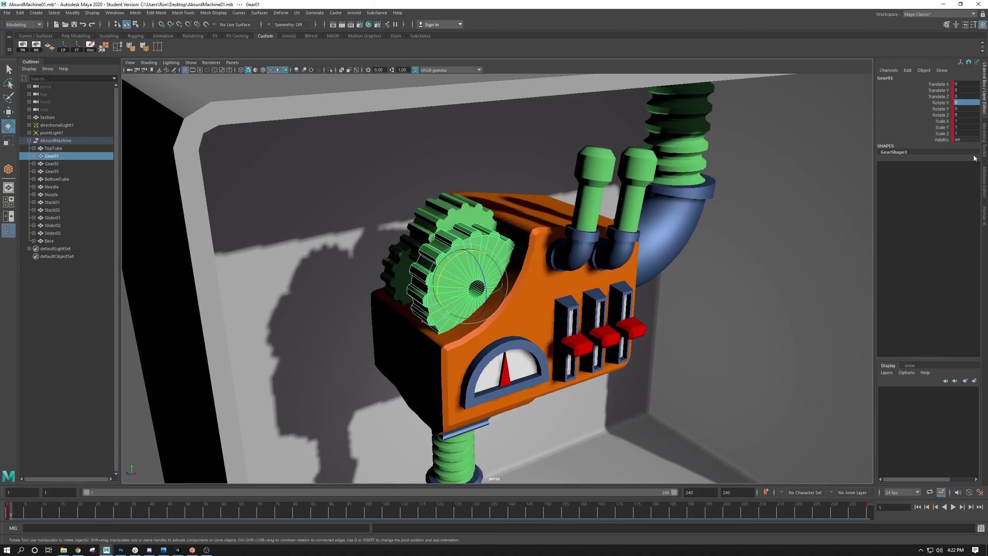
{"action": "scroll", "coordinate": [655, 381], "scroll_direction": "down", "scroll_amount": 5}
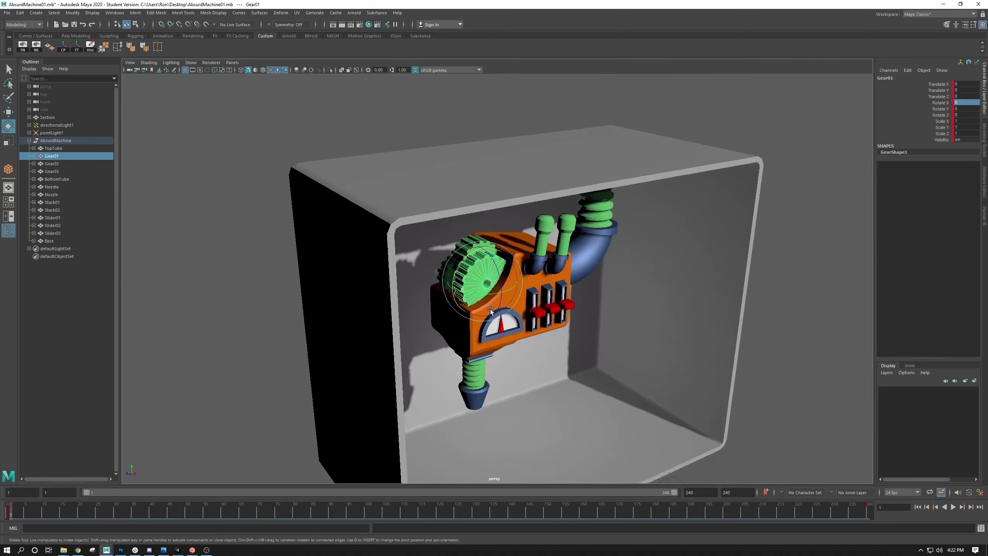
{"action": "middle_click_drag", "start_coordinate": [655, 381], "coordinate": [543, 260], "text": "alt"}
{"action": "left_click", "coordinate": [36, 13]}
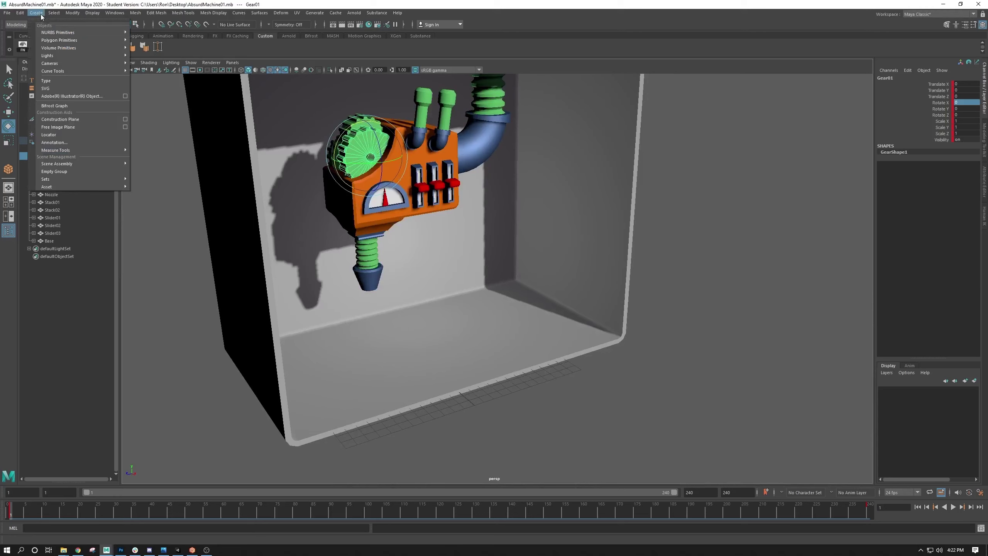
{"action": "mouse_move", "coordinate": [78, 40]}
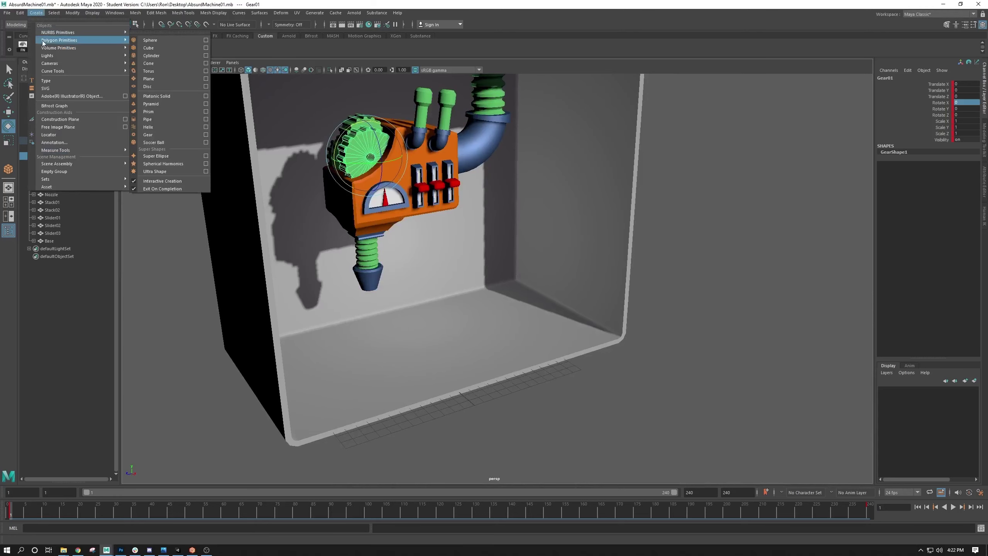
{"action": "left_click", "coordinate": [161, 48]}
{"action": "mouse_move", "coordinate": [457, 406]}
{"action": "left_mouse_down"}
{"action": "mouse_move", "coordinate": [504, 405]}
{"action": "mouse_move", "coordinate": [512, 296]}
{"action": "mouse_move", "coordinate": [472, 280]}
{"action": "left_mouse_up"}
{"action": "key", "text": "w"}
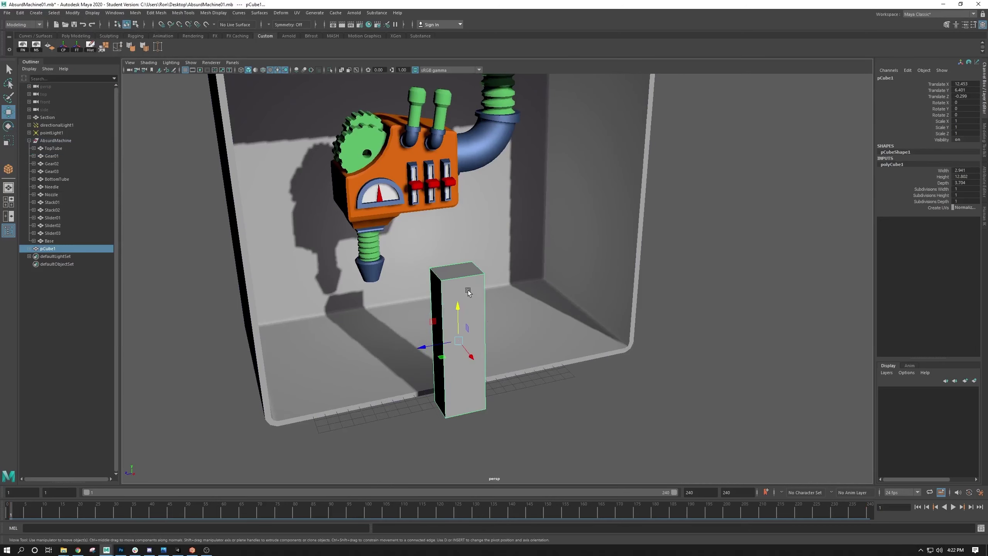
Move the cube along Z to about 10.4 near the enclosure's front corner and key it at frame 1
{"action": "right_click_drag", "start_coordinate": [396, 273], "coordinate": [465, 337], "text": "alt"}
{"action": "middle_click_drag", "start_coordinate": [466, 337], "coordinate": [445, 245], "text": "alt"}
{"action": "left_click_drag", "start_coordinate": [444, 247], "coordinate": [200, 324], "text": "alt"}
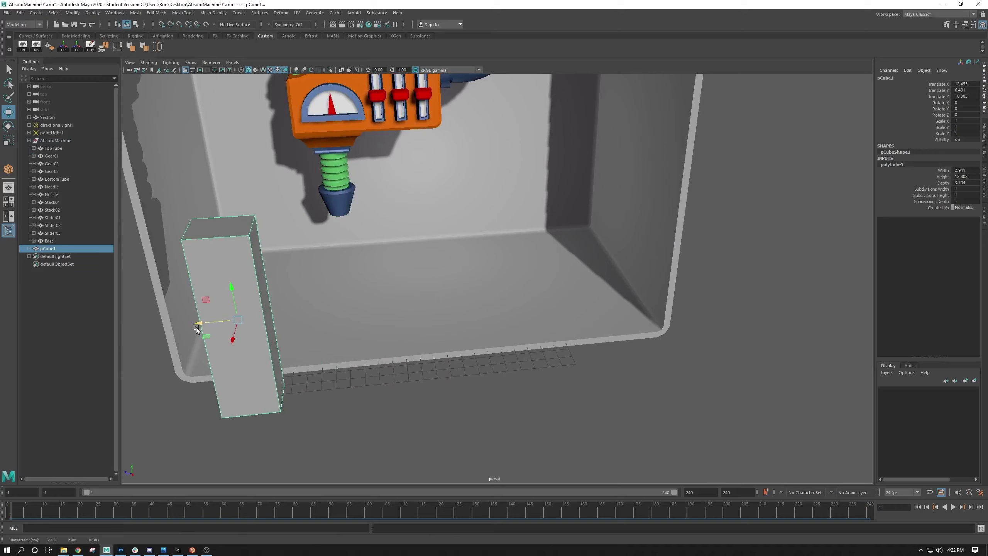
{"action": "key", "text": "s"}
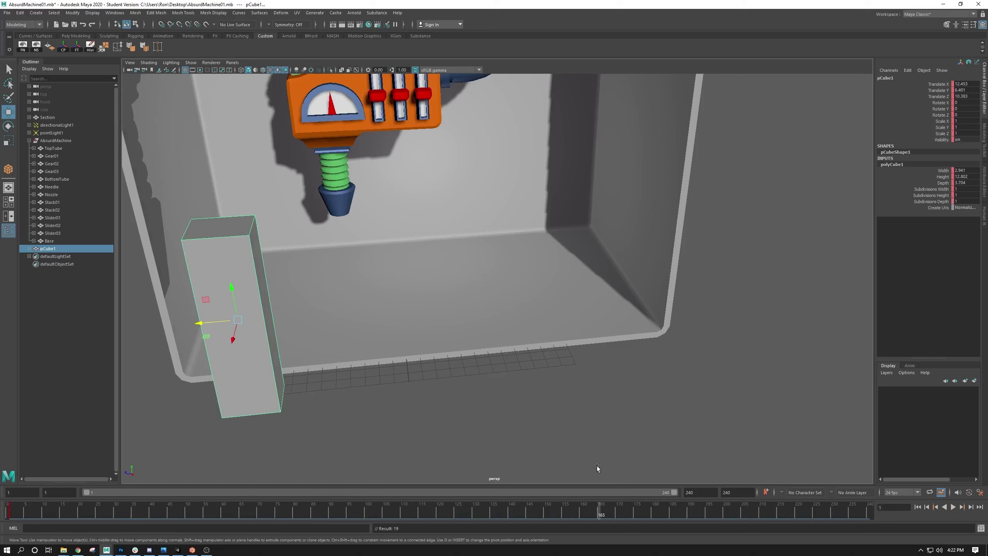
Try moving the cube to about -14.1 in Z with a key at frame 165, undo both, and return to frame 1
{"action": "left_click_drag", "start_coordinate": [196, 323], "coordinate": [584, 323]}
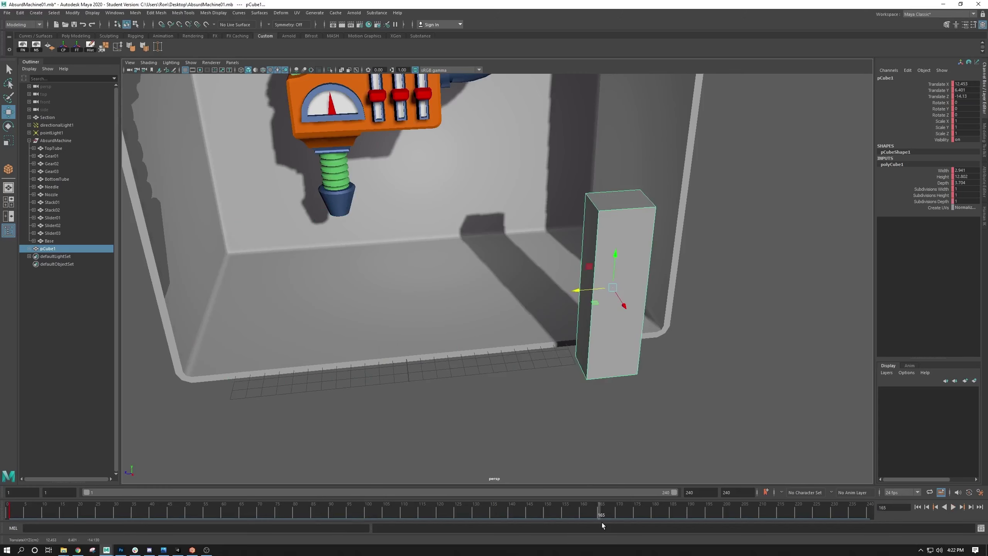
{"action": "key", "text": "s"}
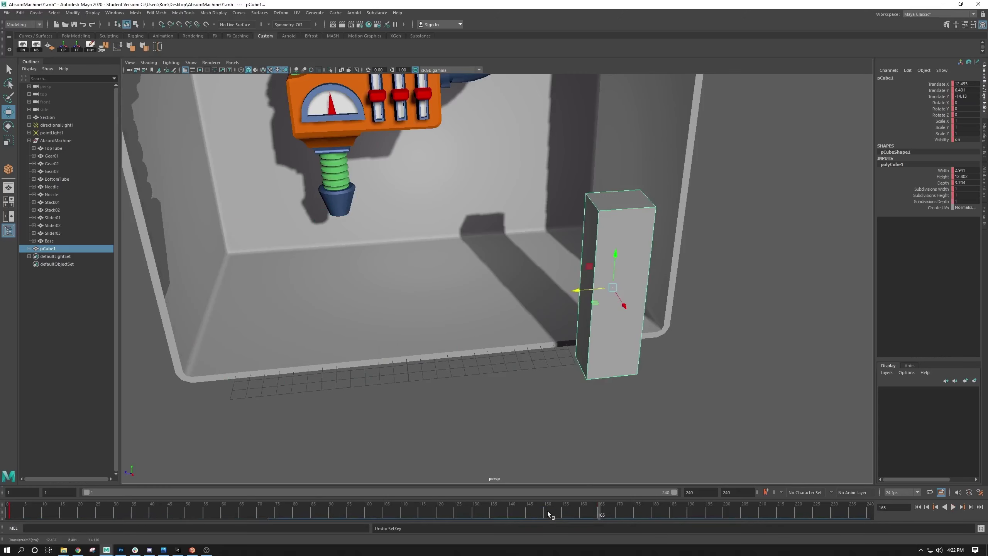
{"action": "key", "text": "ctrl+z"}
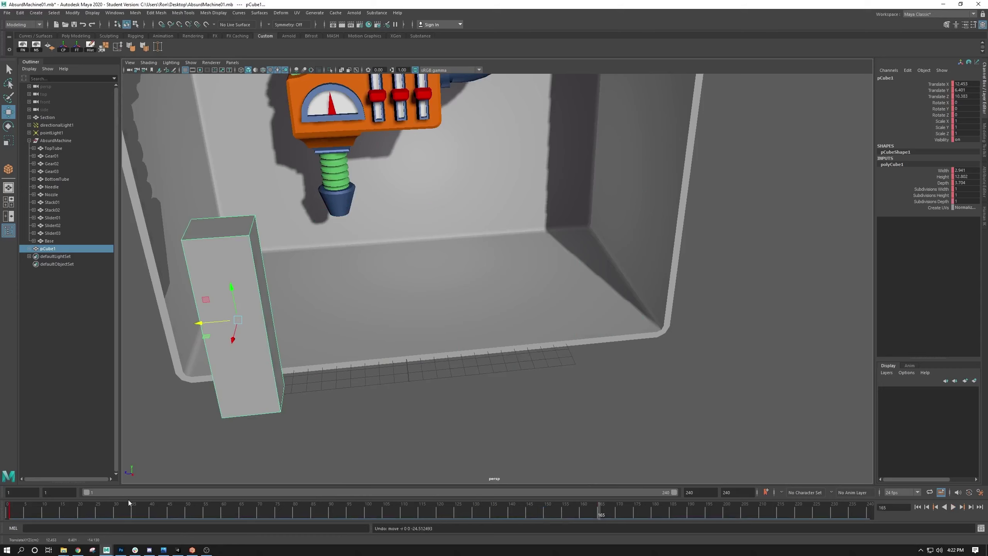
{"action": "left_click_drag", "start_coordinate": [36, 510], "coordinate": [4, 510]}
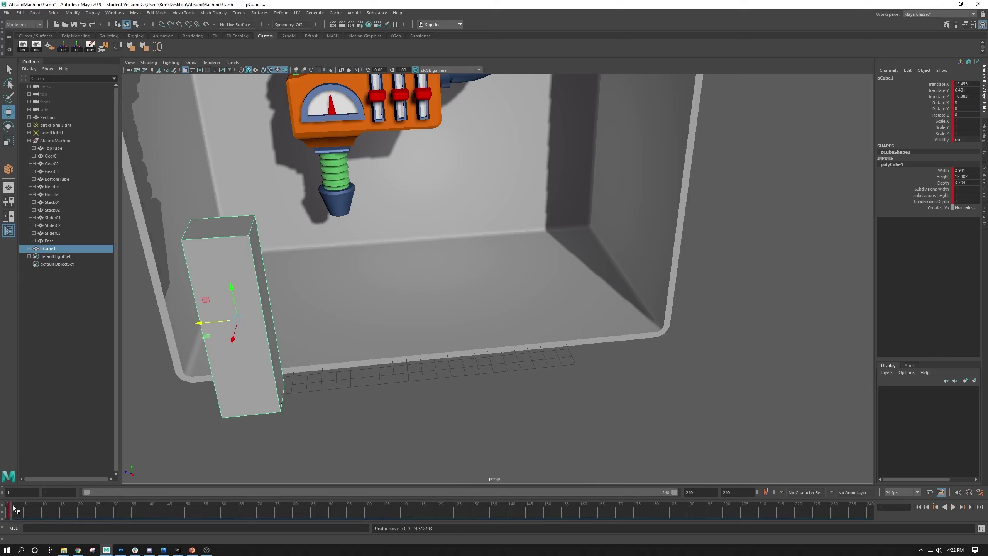
Move pCube1 to about -13.3 in Z at frame 169, key all its attributes, and scrub the timeline to review the motion
{"action": "key", "text": "alt+v"}
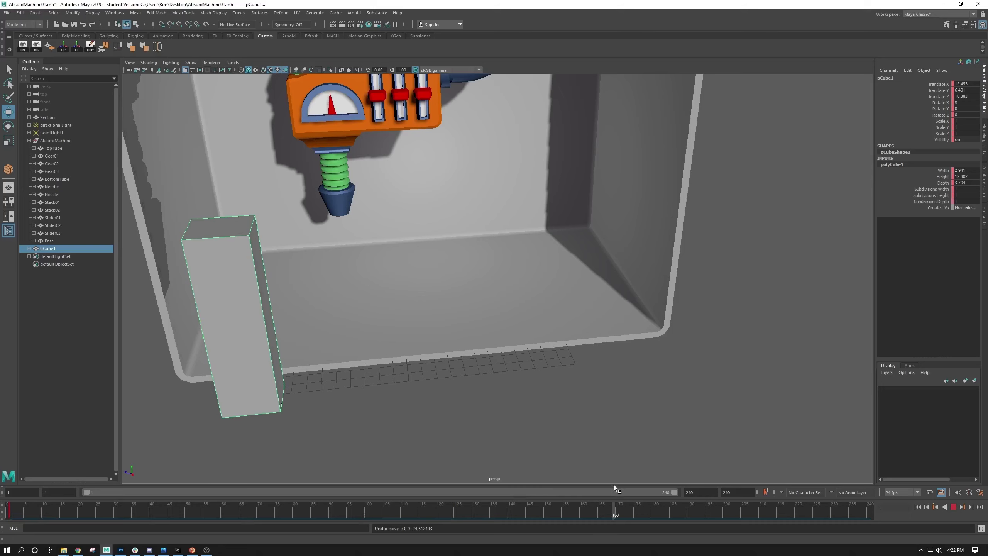
{"action": "key", "text": "alt+v"}
{"action": "left_click_drag", "start_coordinate": [199, 323], "coordinate": [570, 344]}
{"action": "key", "text": "s"}
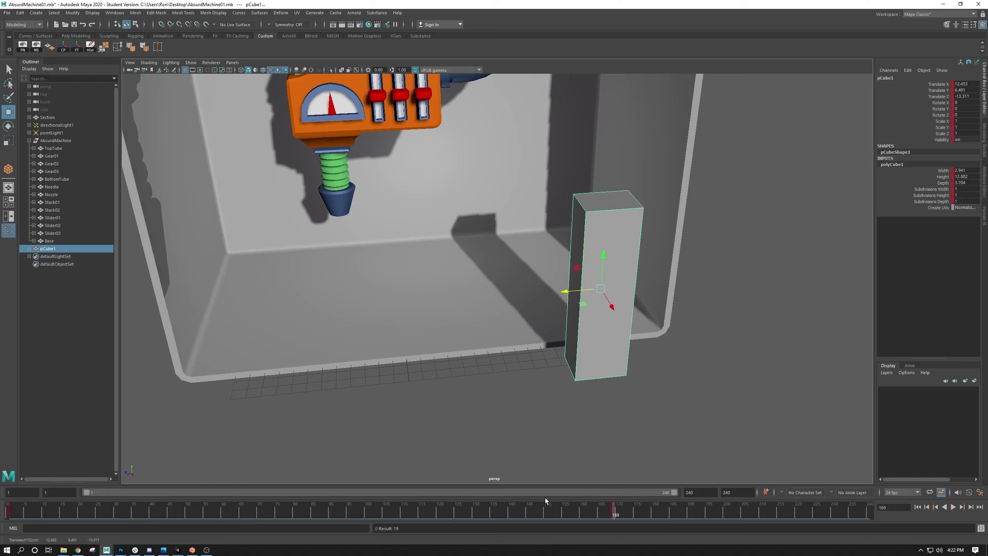
{"action": "left_click_drag", "start_coordinate": [545, 498], "coordinate": [73, 518]}
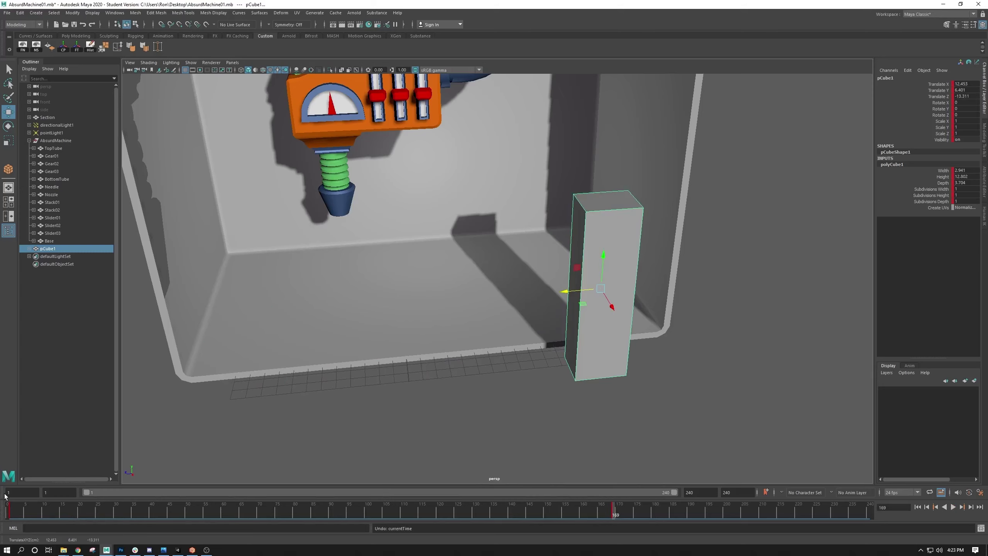
Undo the keyframes, time change and sideways move made to pCube1
{"action": "key", "text": "ctrl+z"}
{"action": "key", "text": "ctrl+z"}
{"action": "key", "text": "ctrl+z"}
{"action": "key", "text": "ctrl+z"}
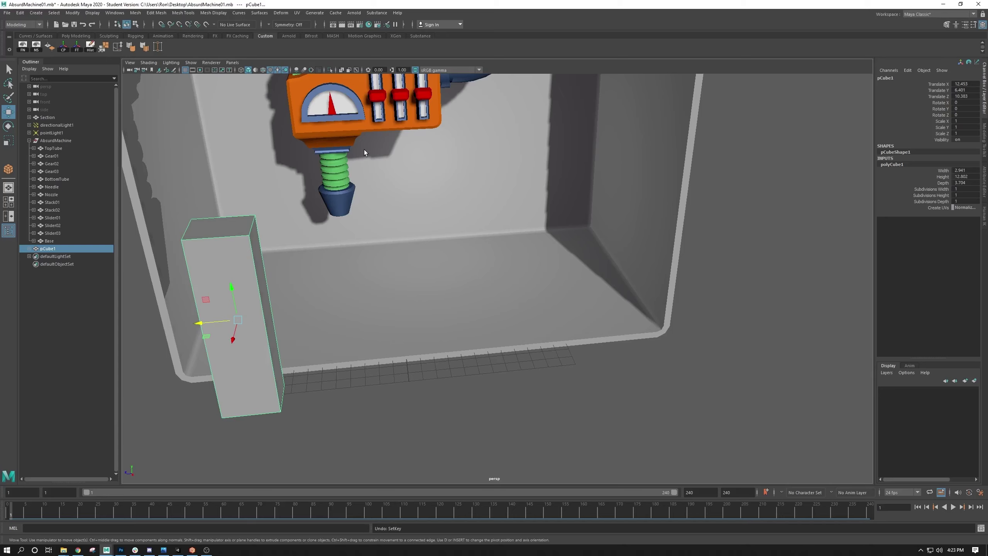
Move pCube1 to about 11.4 in Z and key only its translation at frame 1
{"action": "left_click_drag", "start_coordinate": [373, 126], "coordinate": [330, 132], "text": "alt"}
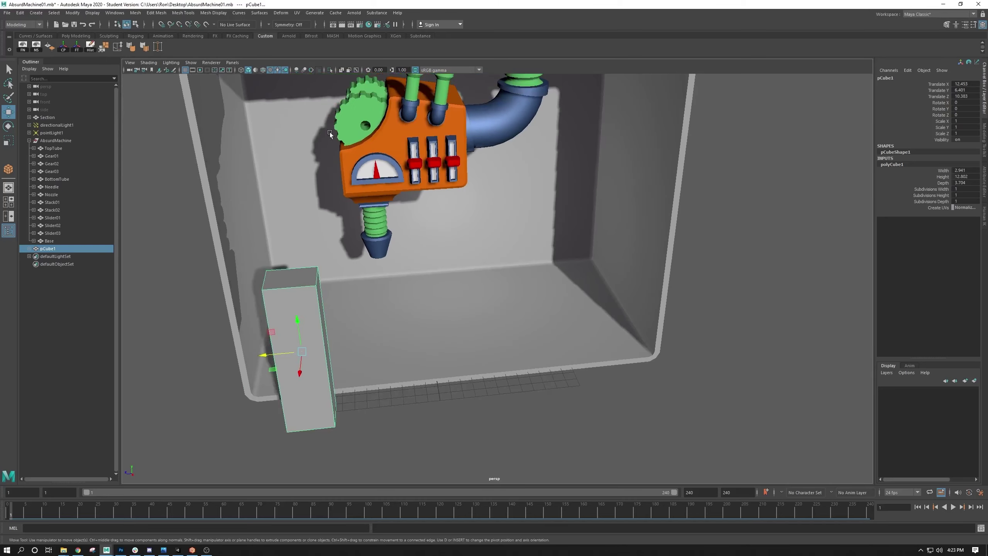
{"action": "left_click", "coordinate": [344, 119]}
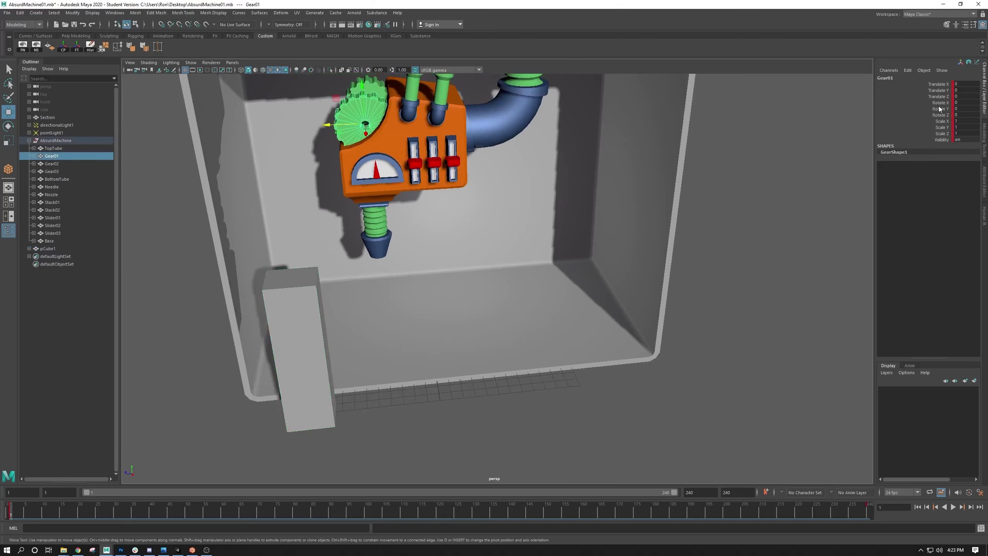
{"action": "left_click", "coordinate": [288, 343]}
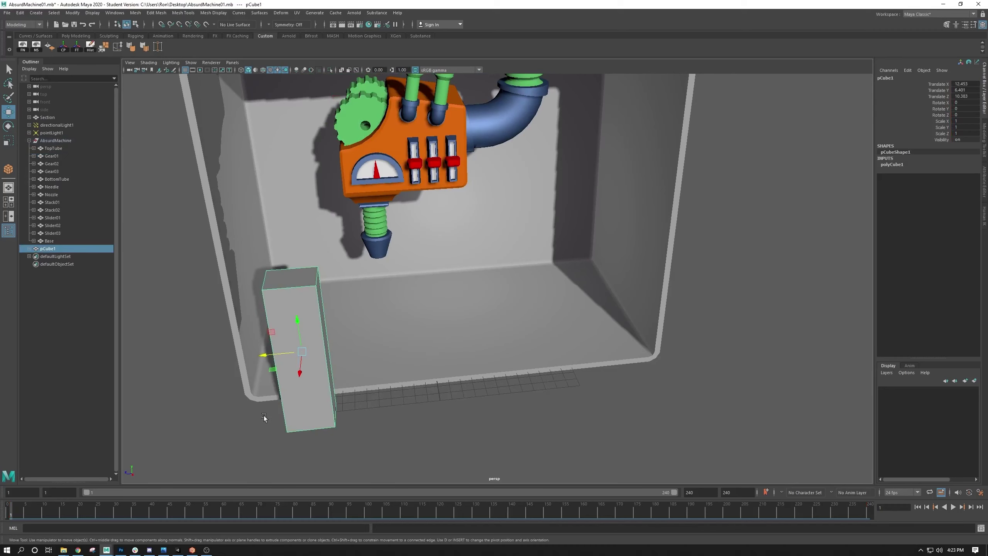
{"action": "left_click_drag", "start_coordinate": [250, 355], "coordinate": [278, 375], "text": "alt"}
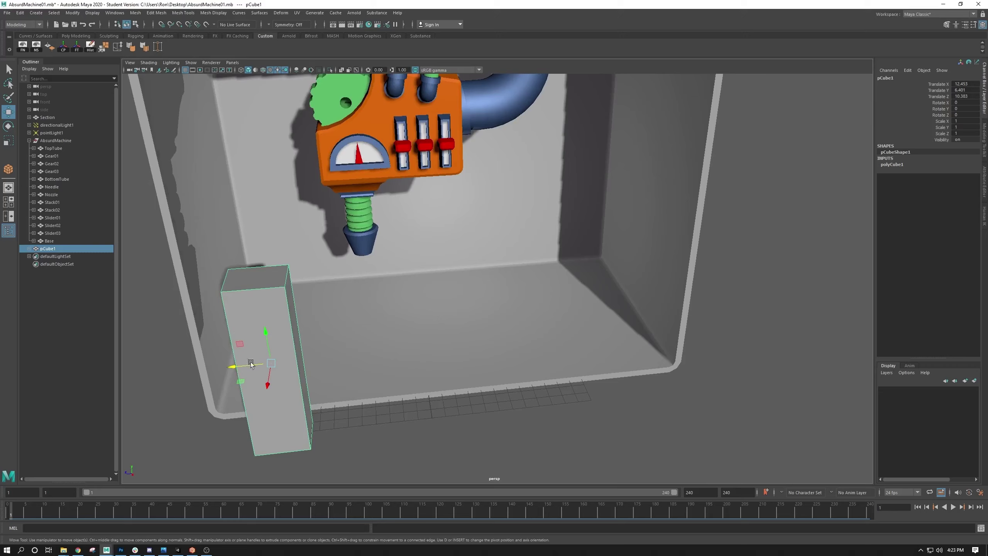
{"action": "left_click_drag", "start_coordinate": [236, 369], "coordinate": [218, 368]}
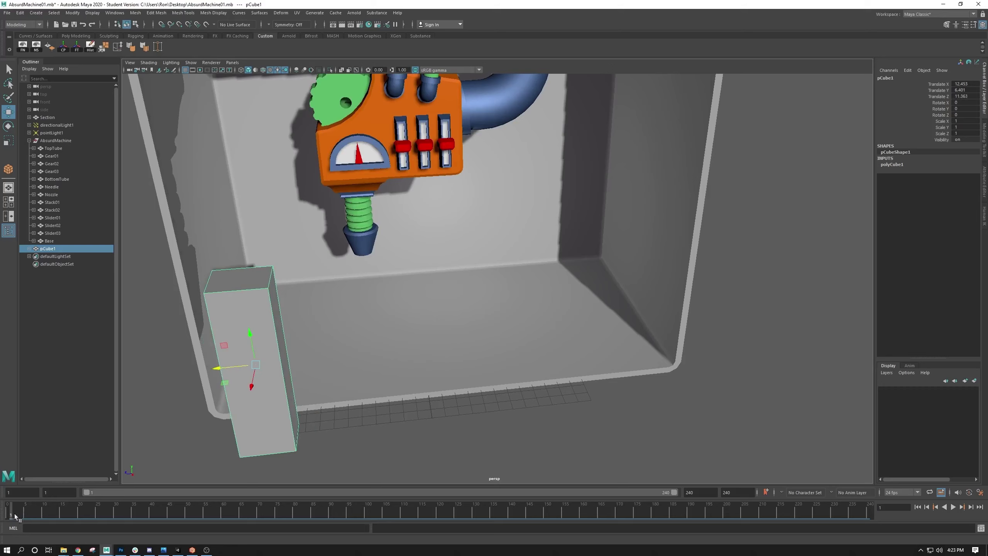
{"action": "key", "text": "shift+w"}
Move pCube1 to about -15.8 in Z with a translation key at frame 191, and scrub back through the motion
{"action": "left_click_drag", "start_coordinate": [10, 518], "coordinate": [694, 513]}
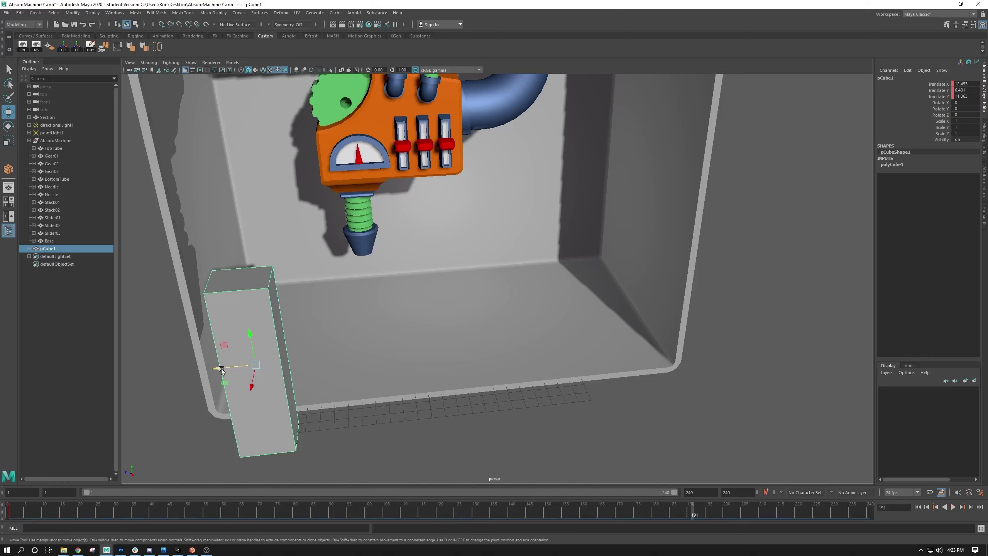
{"action": "left_click_drag", "start_coordinate": [218, 367], "coordinate": [625, 360]}
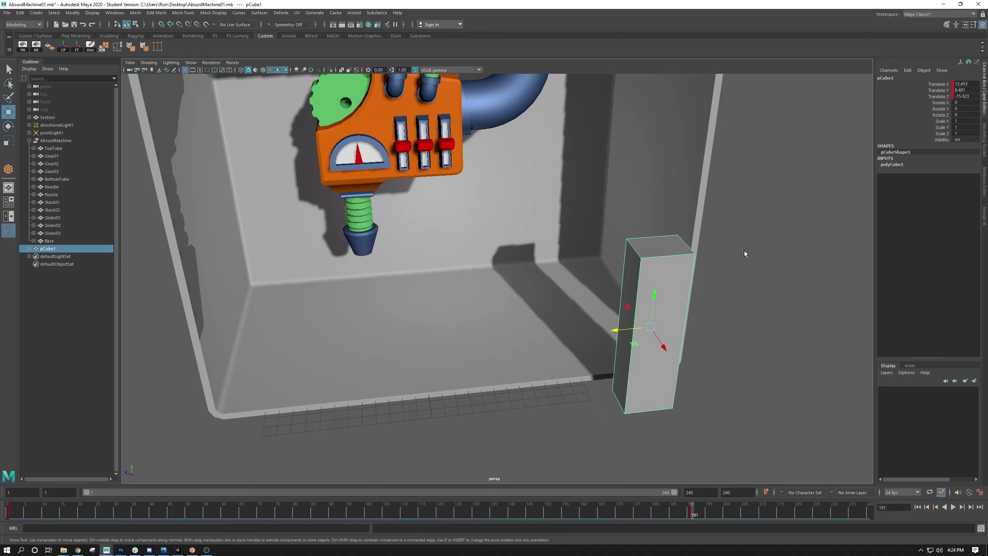
{"action": "left_click_drag", "start_coordinate": [184, 507], "coordinate": [131, 514]}
Scale pCube1 uniformly to about 0.45 without keying the scale, and play the animation
{"action": "key", "text": "r"}
{"action": "left_click_drag", "start_coordinate": [284, 360], "coordinate": [232, 346]}
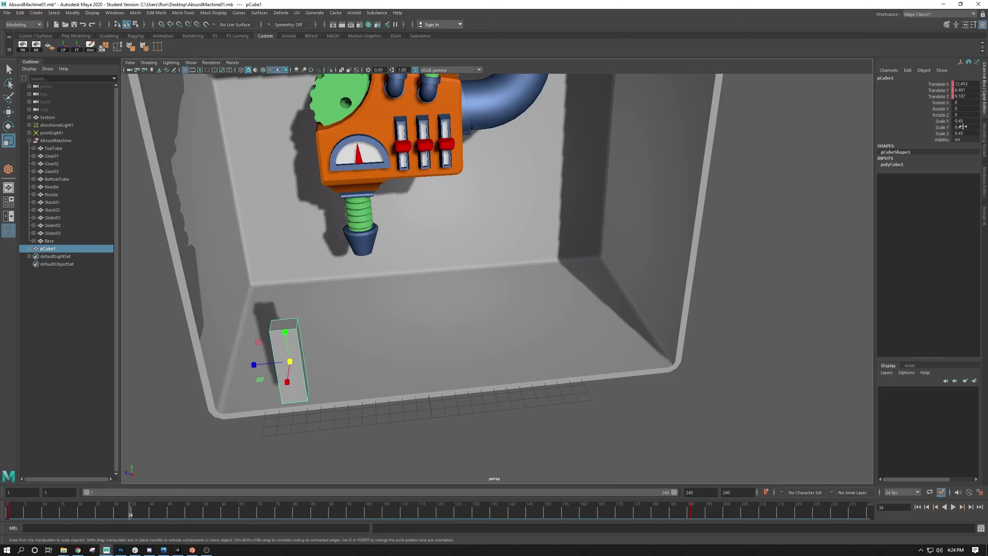
{"action": "key", "text": "alt+v"}
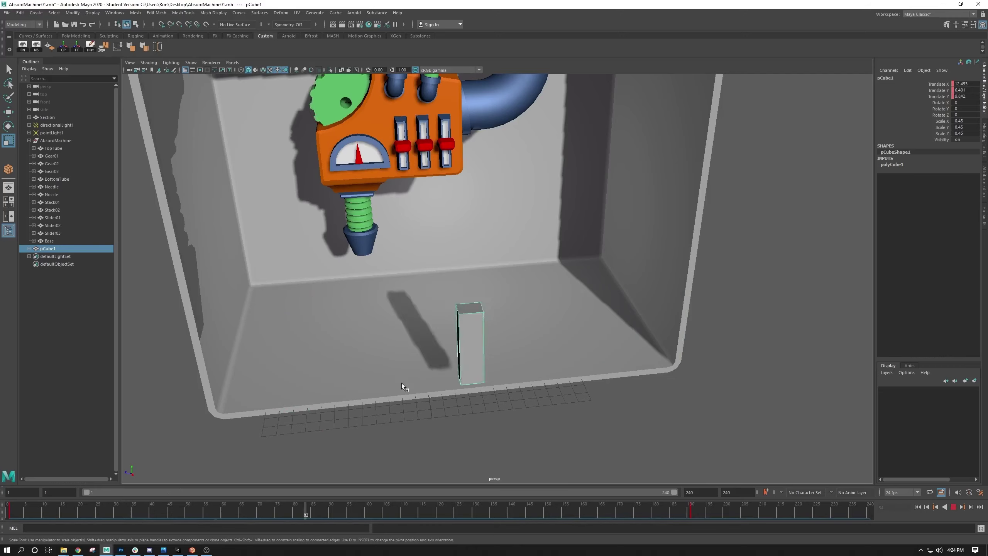
Rotate pCube1 to about -38.6 degrees in Z at frame 1 without keying the rotation, and play the animation
{"action": "left_click_drag", "start_coordinate": [401, 382], "coordinate": [1, 426]}
{"action": "key", "text": "e"}
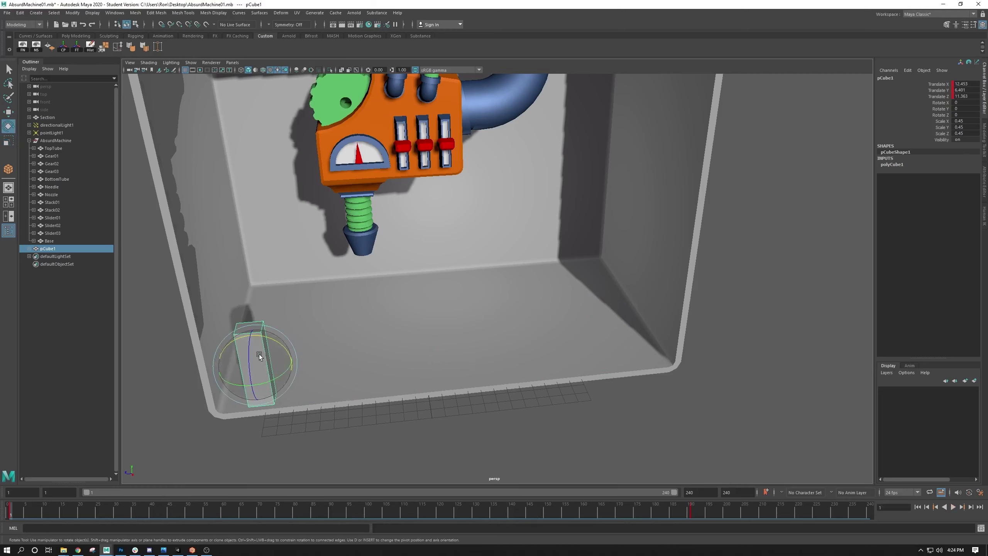
{"action": "left_click_drag", "start_coordinate": [249, 355], "coordinate": [233, 389]}
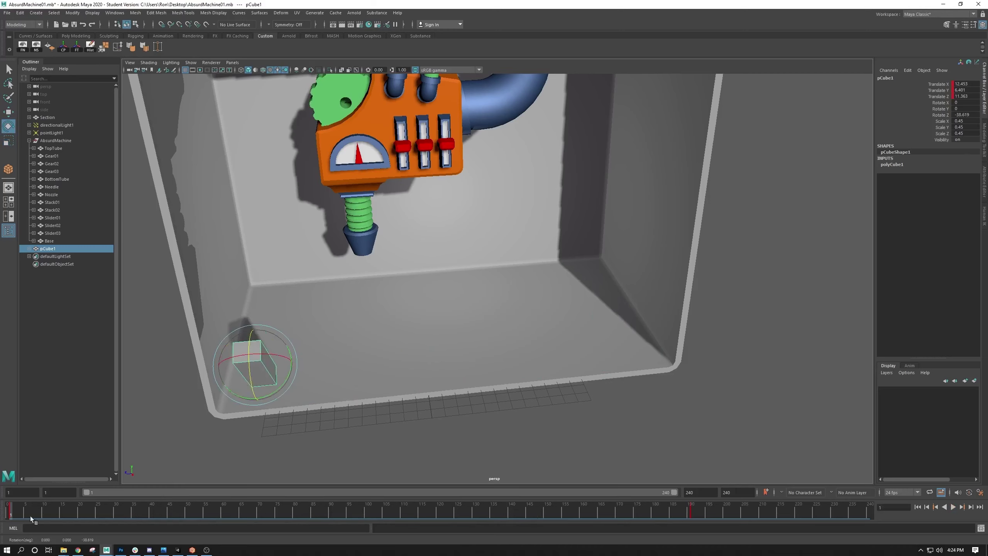
{"action": "key", "text": "alt+v"}
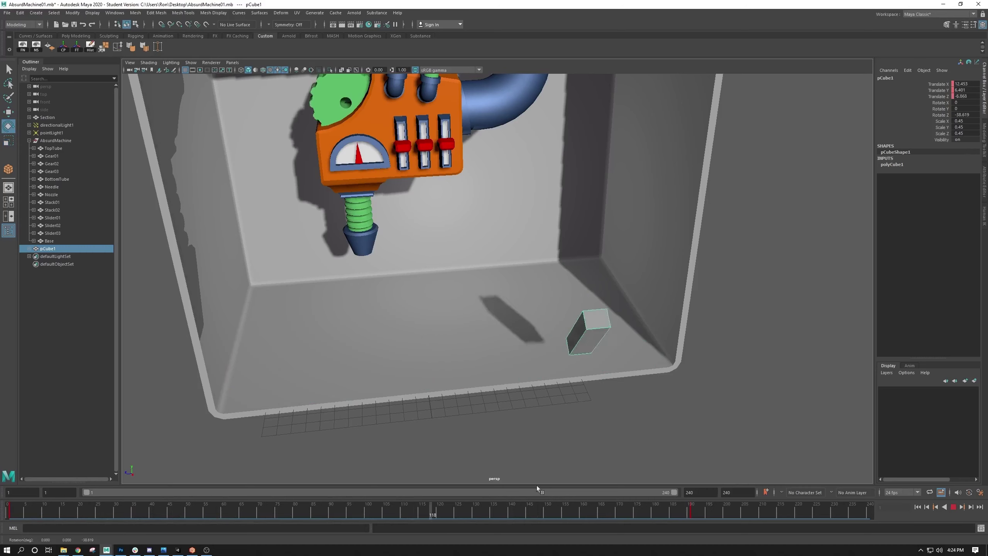
{"action": "key", "text": "Escape"}
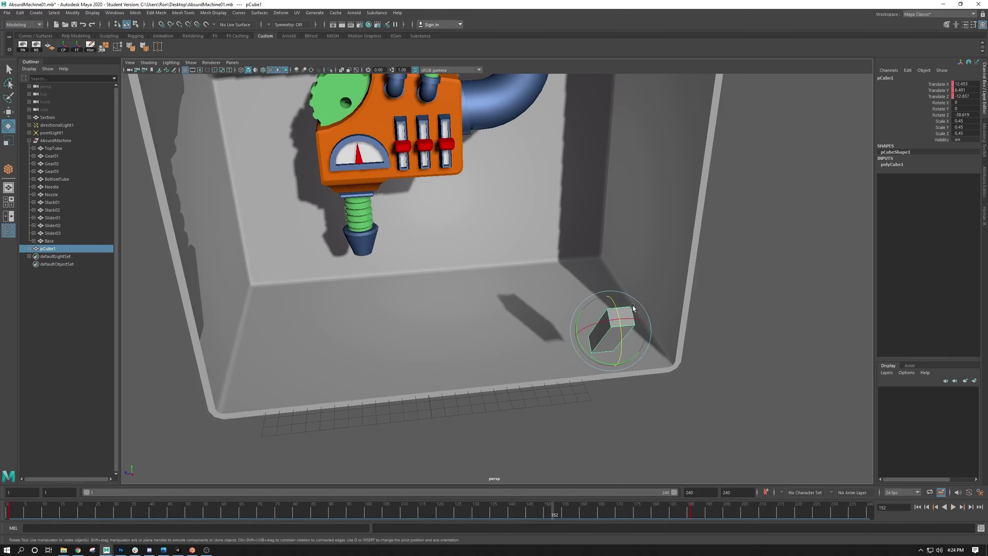
Try moving, rotating and scaling Gear01 to about 2.4 at frame 152 without setting a key, and return to frame 1
{"action": "left_click_drag", "start_coordinate": [633, 308], "coordinate": [423, 322], "text": "alt"}
{"action": "left_click", "coordinate": [324, 170]}
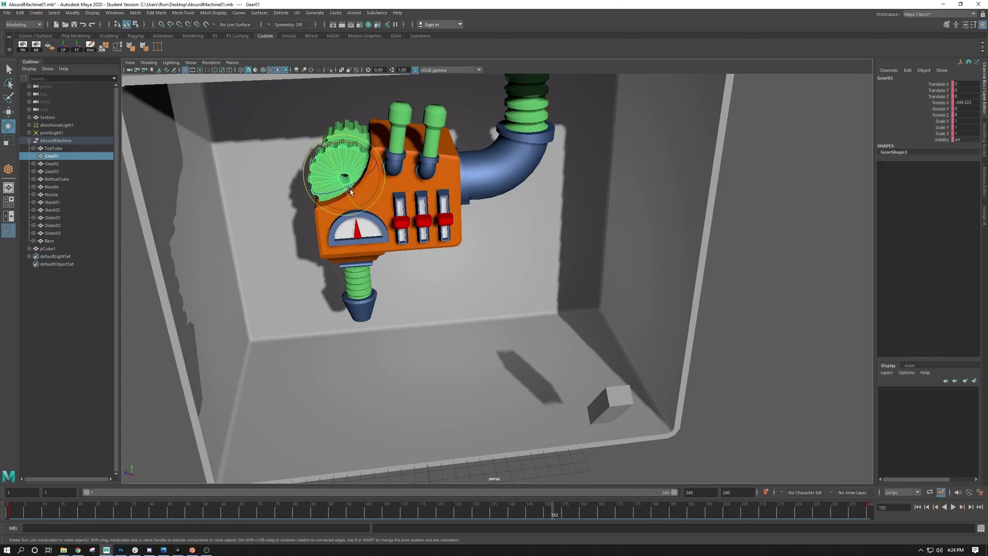
{"action": "key", "text": "w"}
{"action": "left_click_drag", "start_coordinate": [311, 178], "coordinate": [797, 154]}
{"action": "key", "text": "e"}
{"action": "key", "text": "r"}
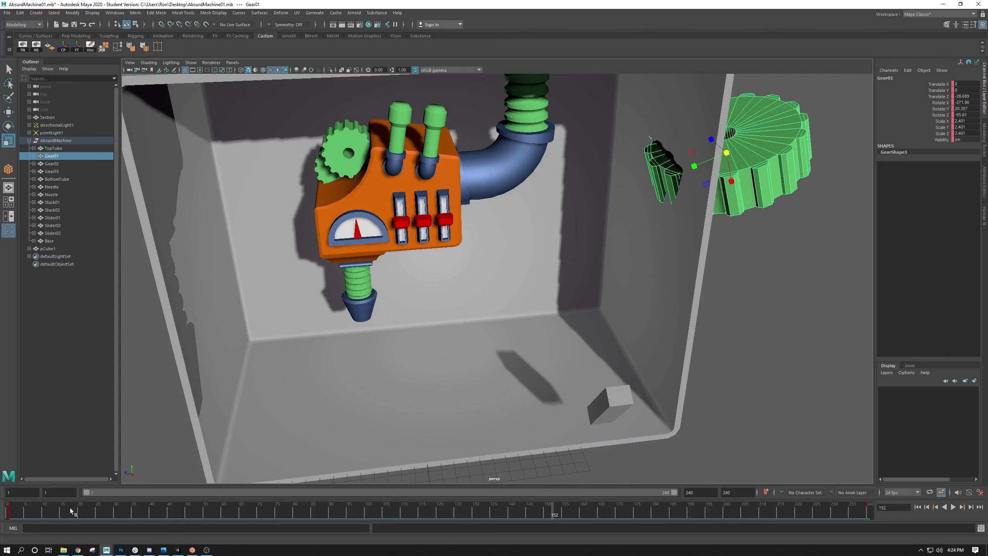
{"action": "left_click_drag", "start_coordinate": [17, 508], "coordinate": [10, 507]}
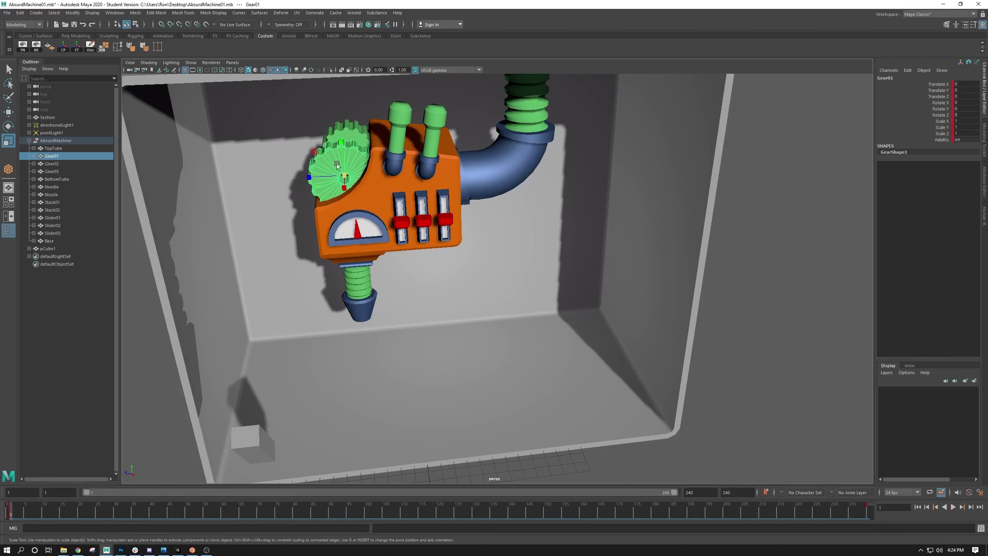
Delete the demonstration cube pCube1 from the scene
{"action": "middle_click_drag", "start_coordinate": [302, 397], "coordinate": [313, 299], "text": "alt"}
{"action": "left_click", "coordinate": [278, 335]}
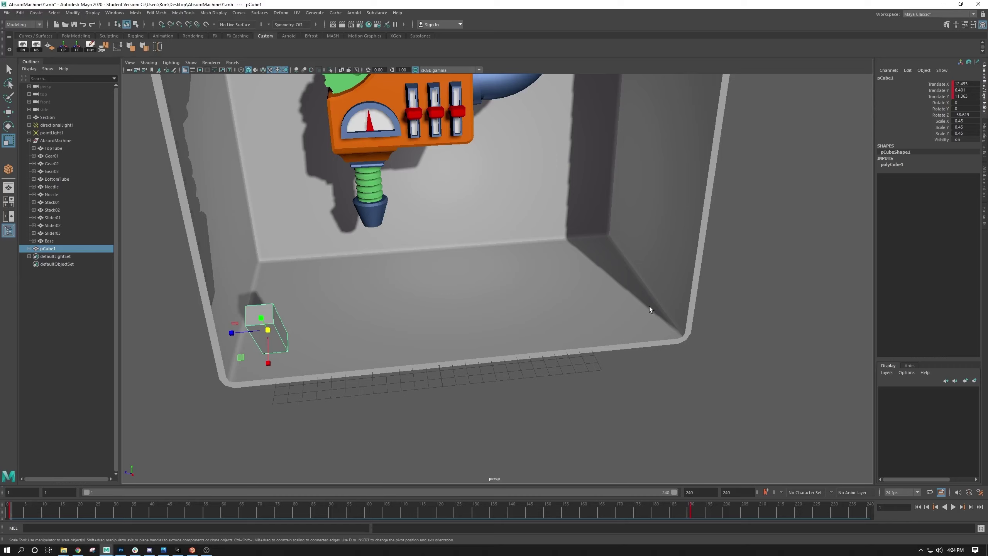
{"action": "left_click", "coordinate": [312, 400]}
{"action": "left_click", "coordinate": [280, 341]}
{"action": "left_click", "coordinate": [353, 408]}
{"action": "left_click", "coordinate": [261, 327]}
{"action": "key", "text": "Delete"}
Try rotating Gear02 by about 93 degrees around its X axis, and undo the rotation
{"action": "left_click_drag", "start_coordinate": [326, 118], "coordinate": [366, 200], "text": "alt"}
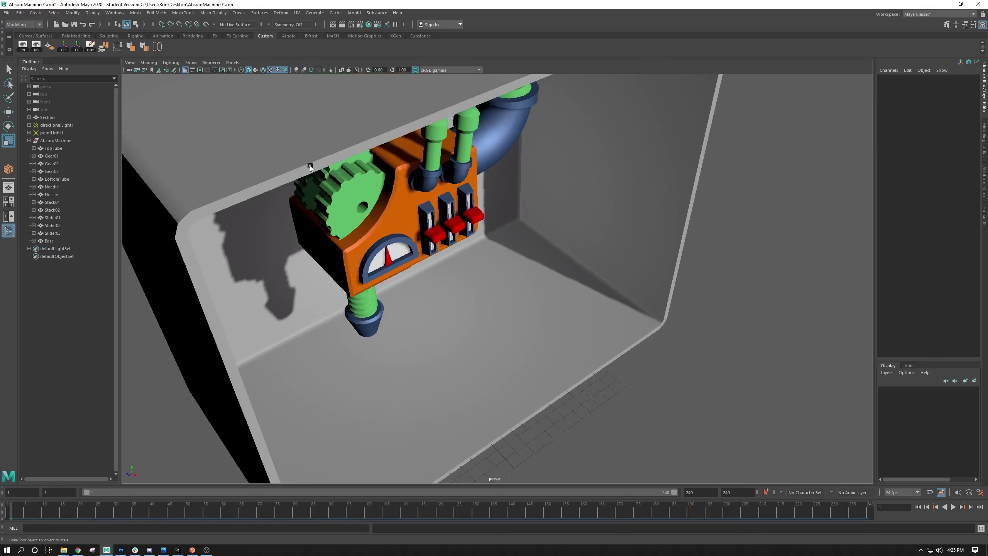
{"action": "left_click_drag", "start_coordinate": [311, 166], "coordinate": [362, 289], "text": "alt"}
{"action": "scroll", "coordinate": [357, 287], "scroll_direction": "up", "scroll_amount": 6}
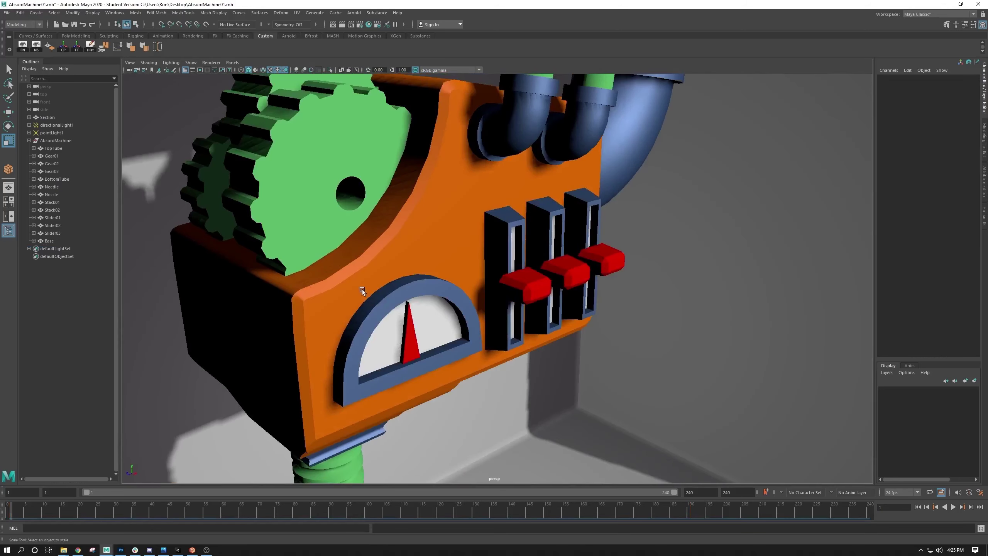
{"action": "left_click", "coordinate": [275, 103]}
{"action": "left_click_drag", "start_coordinate": [287, 122], "coordinate": [328, 205], "text": "alt"}
{"action": "left_click", "coordinate": [330, 205]}
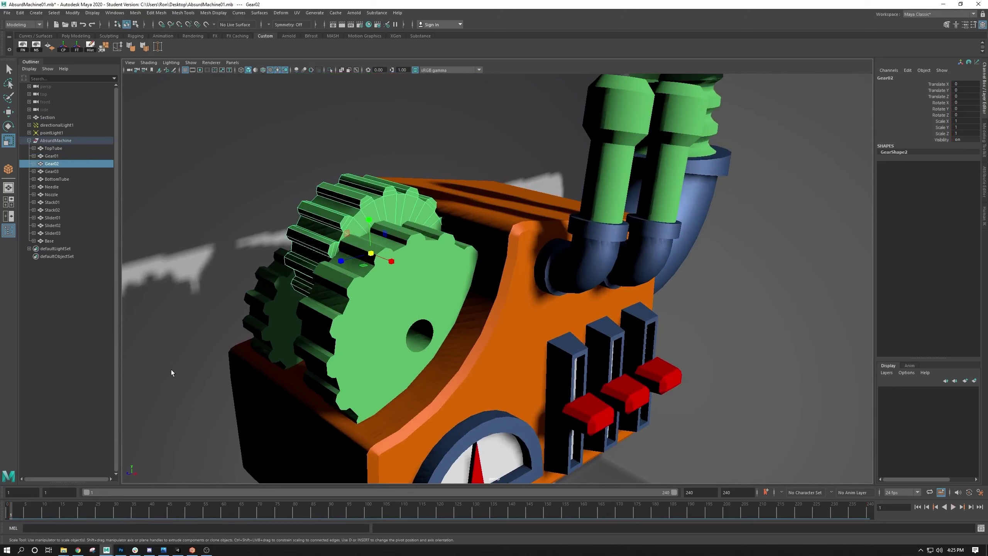
{"action": "key", "text": "e"}
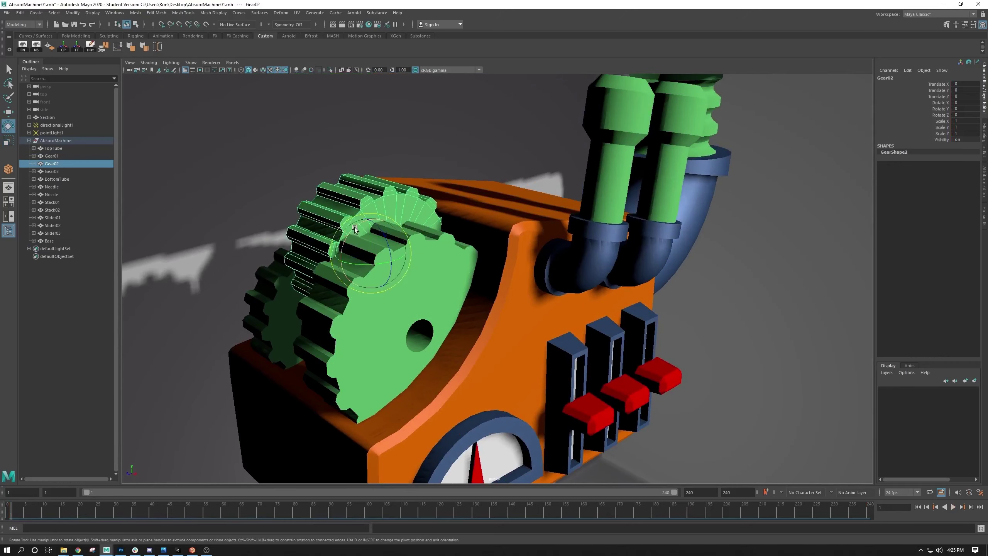
{"action": "left_click_drag", "start_coordinate": [355, 228], "coordinate": [359, 297]}
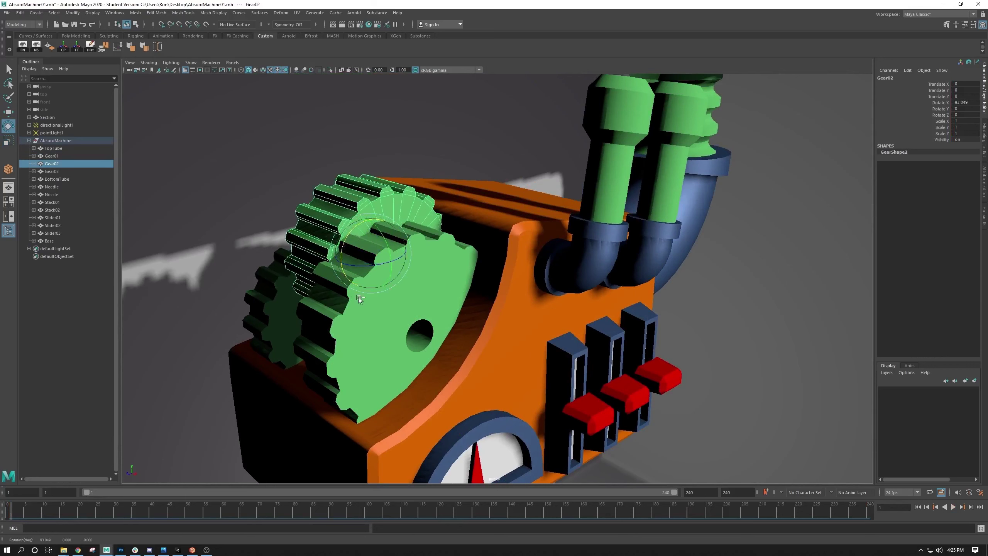
{"action": "key", "text": "ctrl+z"}
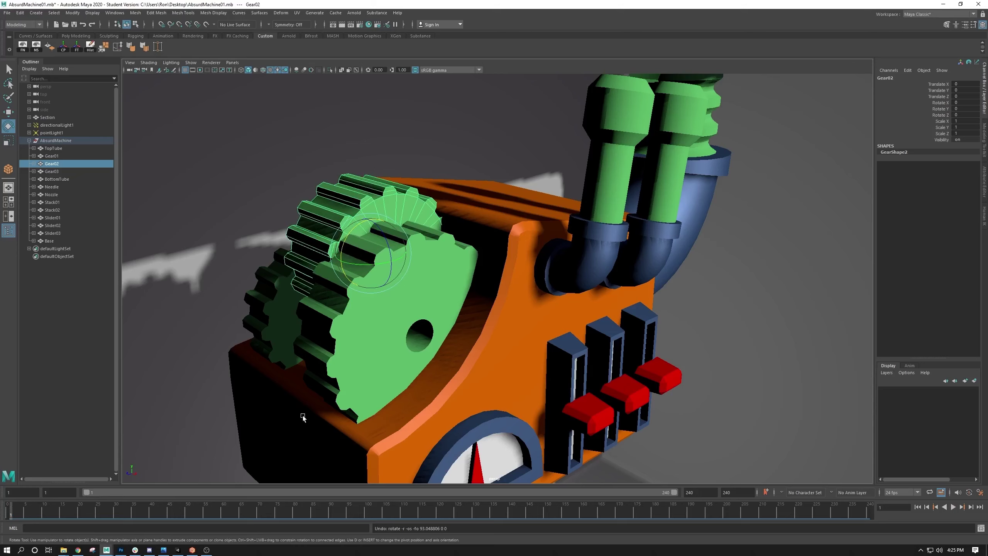
Key only Gear02's rotation at frame 1, and set its Rotate X to 720 at frame 240
{"action": "key", "text": "shift+e"}
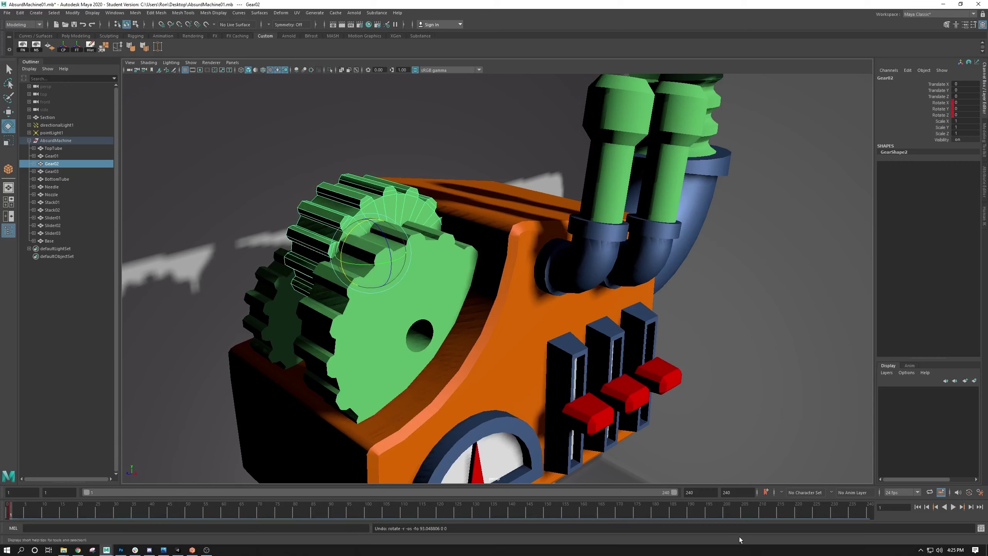
{"action": "key", "text": "alt+v"}
{"action": "key", "text": "alt+v"}
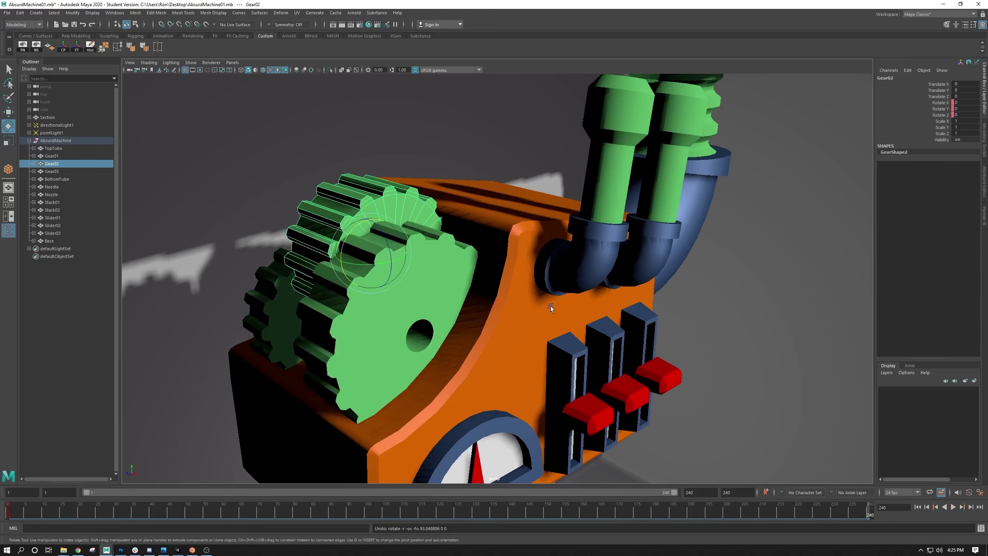
{"action": "left_click_drag", "start_coordinate": [350, 227], "coordinate": [371, 246]}
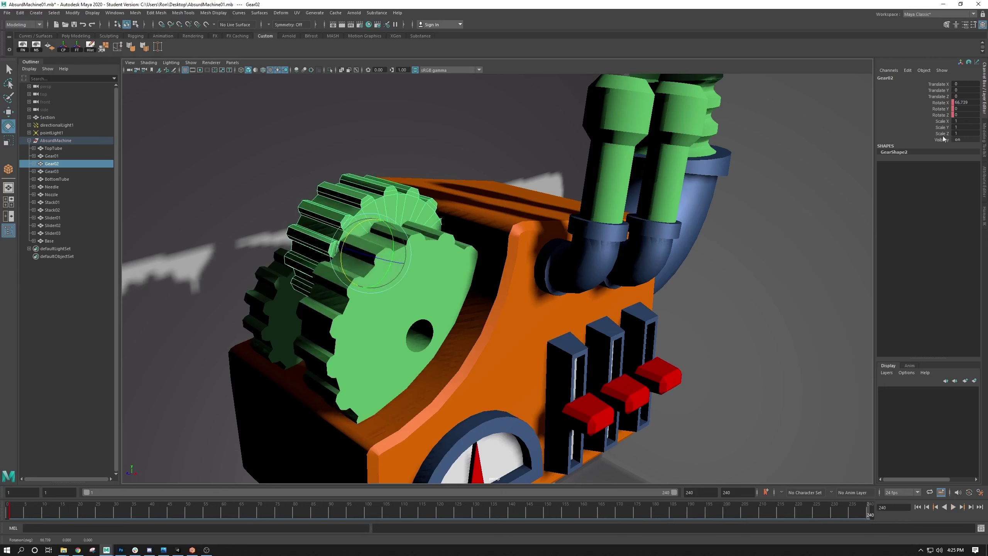
{"action": "left_click", "coordinate": [966, 102]}
{"action": "type", "text": "720"}
{"action": "key", "text": "Return"}
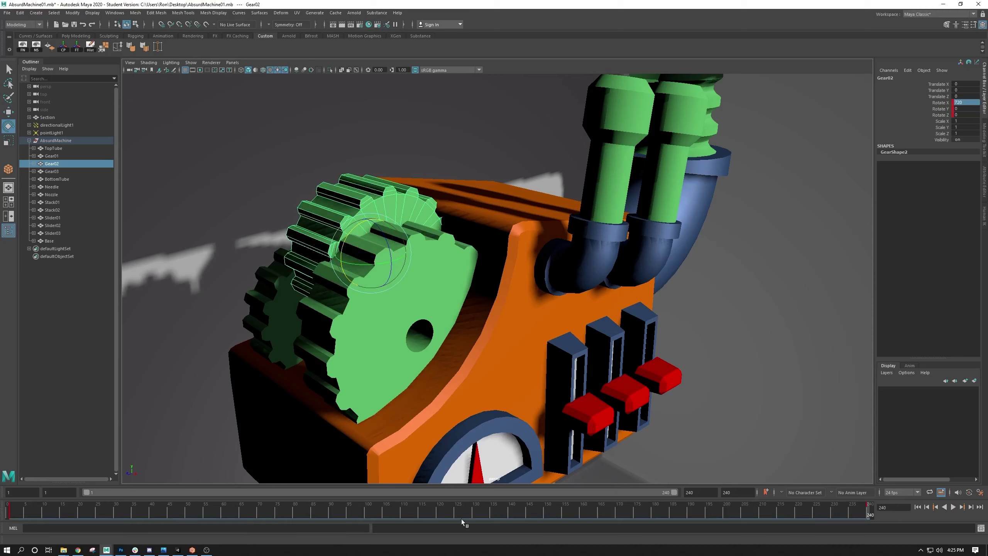
Play and scrub the animation to check Gear02's spin, and return to frame 1
{"action": "key", "text": "alt+v"}
{"action": "left_click_drag", "start_coordinate": [120, 477], "coordinate": [2, 467]}
{"action": "left_click", "coordinate": [953, 508]}
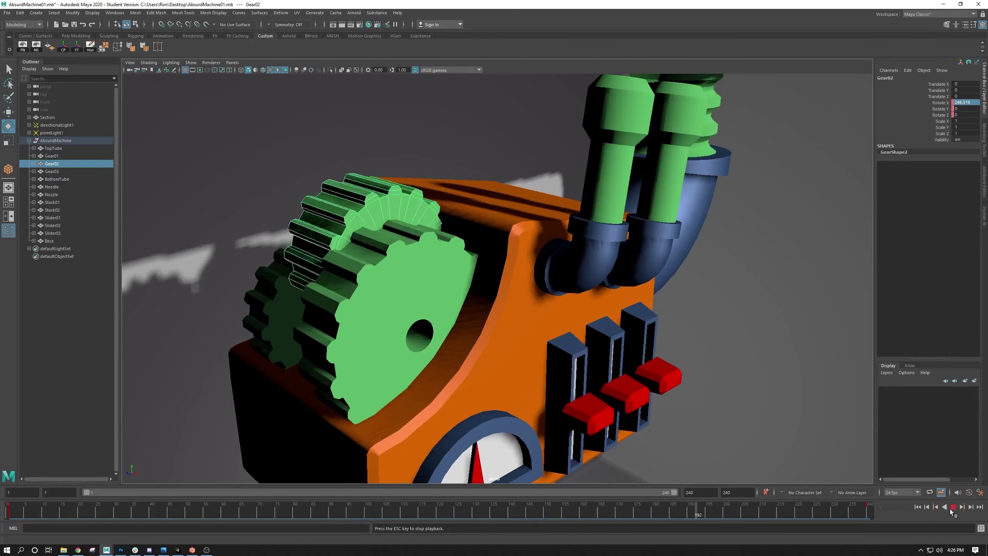
{"action": "key", "text": "Escape"}
{"action": "left_click_drag", "start_coordinate": [562, 513], "coordinate": [8, 513]}
Try rotating Gear03 by about -16.9 degrees around its X axis, and undo the rotation
{"action": "left_click", "coordinate": [262, 310]}
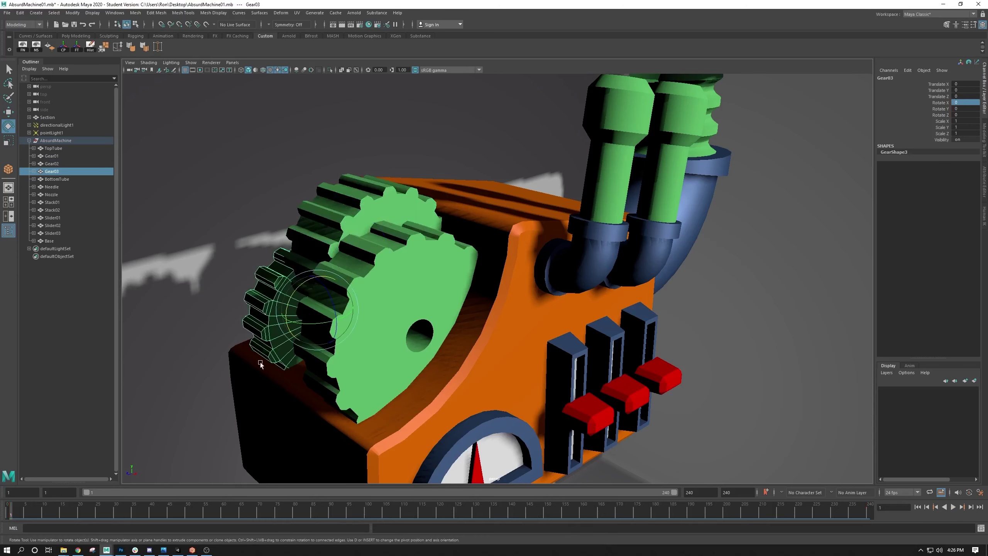
{"action": "left_click_drag", "start_coordinate": [260, 362], "coordinate": [348, 328], "text": "alt"}
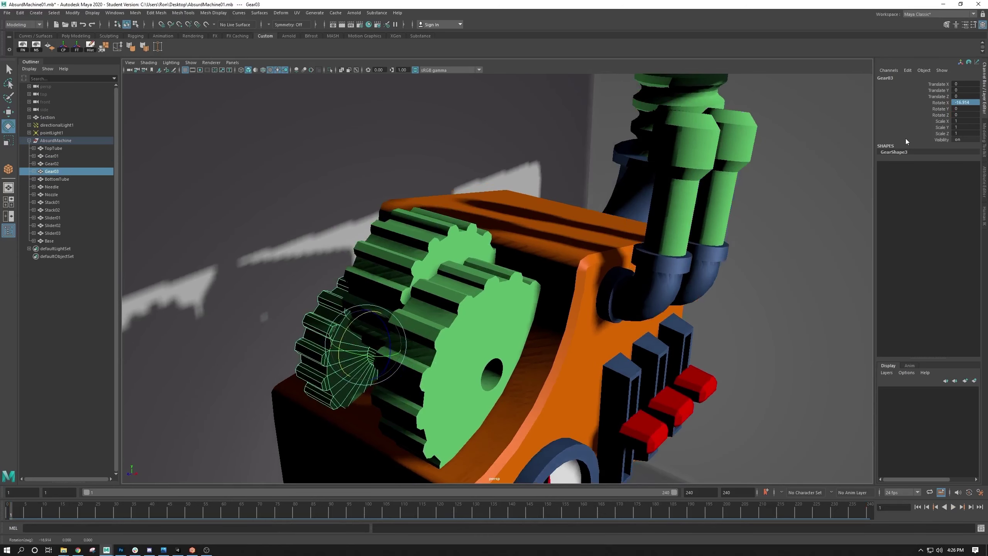
{"action": "key", "text": "ctrl+z"}
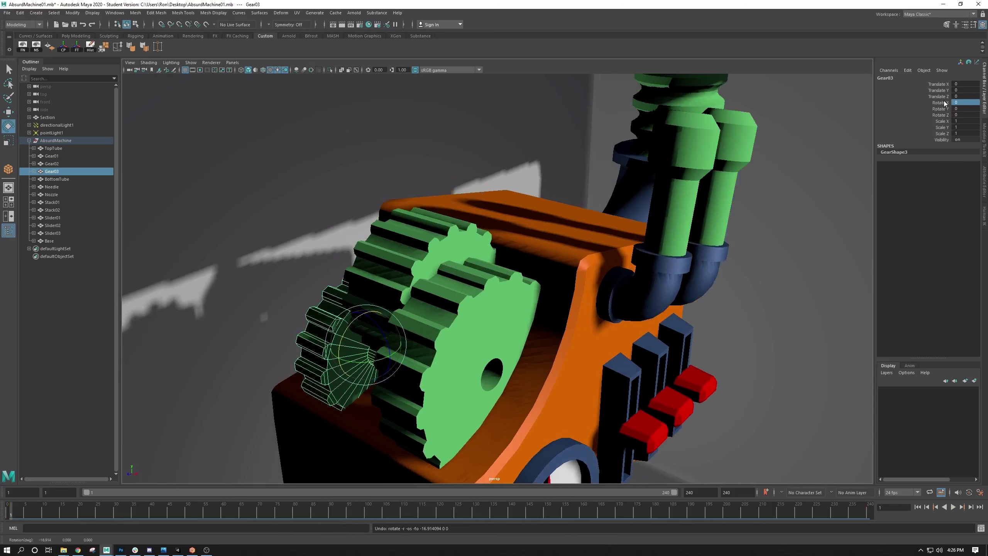
Key only Gear03's Rotate X channel at frame 1
{"action": "left_click", "coordinate": [940, 103]}
{"action": "right_click", "coordinate": [940, 102]}
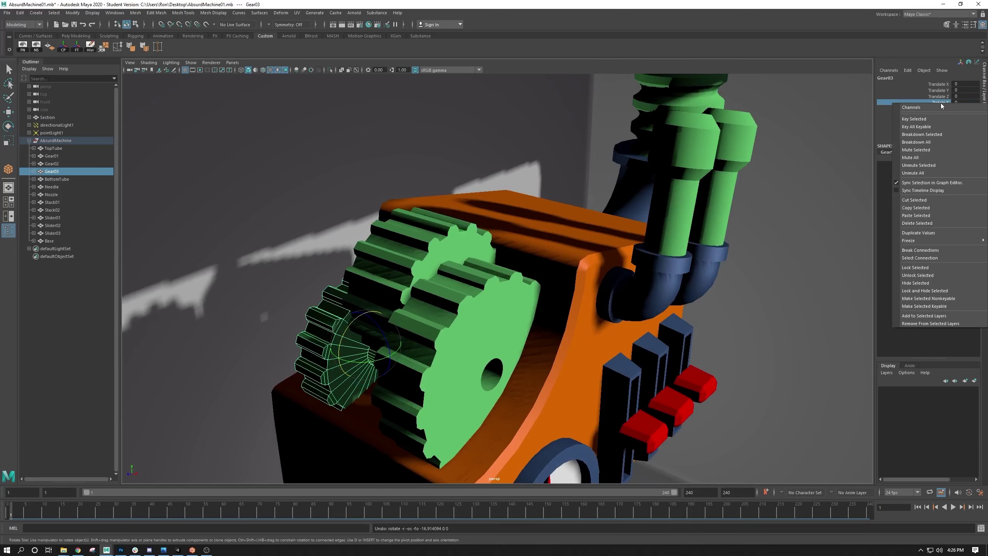
{"action": "left_click", "coordinate": [923, 120]}
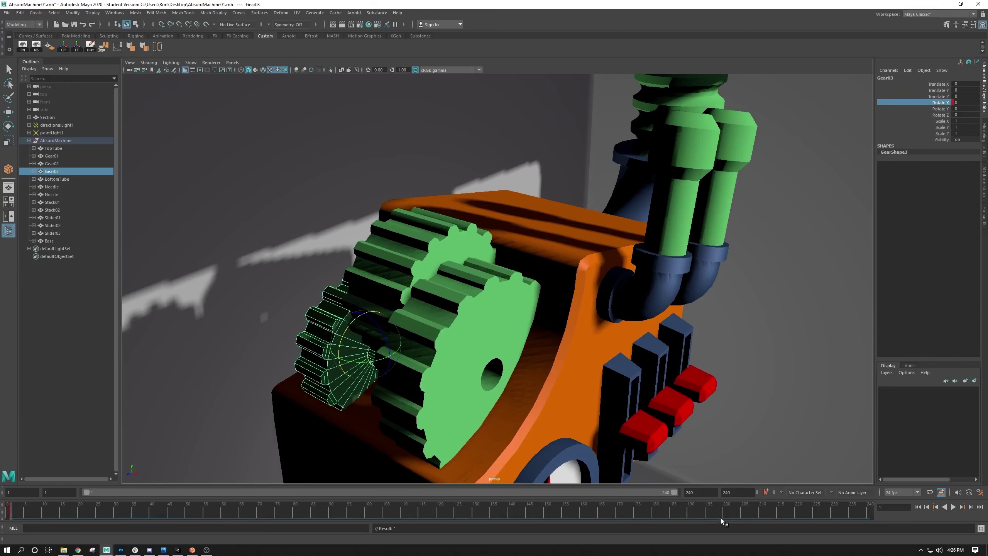
Set Gear03's Rotate X to -720 at frame 240 and key that channel
{"action": "key", "text": "alt+v"}
{"action": "key", "text": "alt+v"}
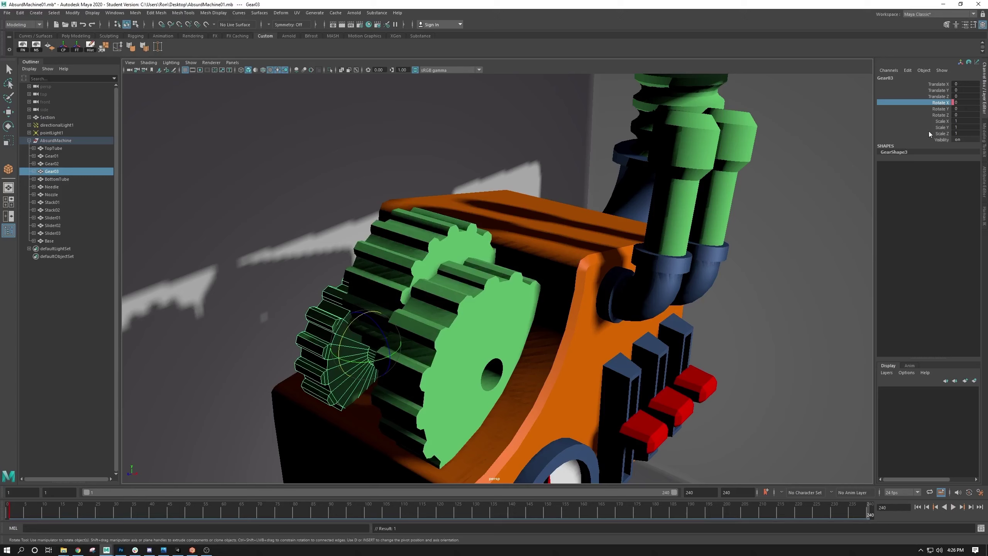
{"action": "double_click", "coordinate": [959, 103]}
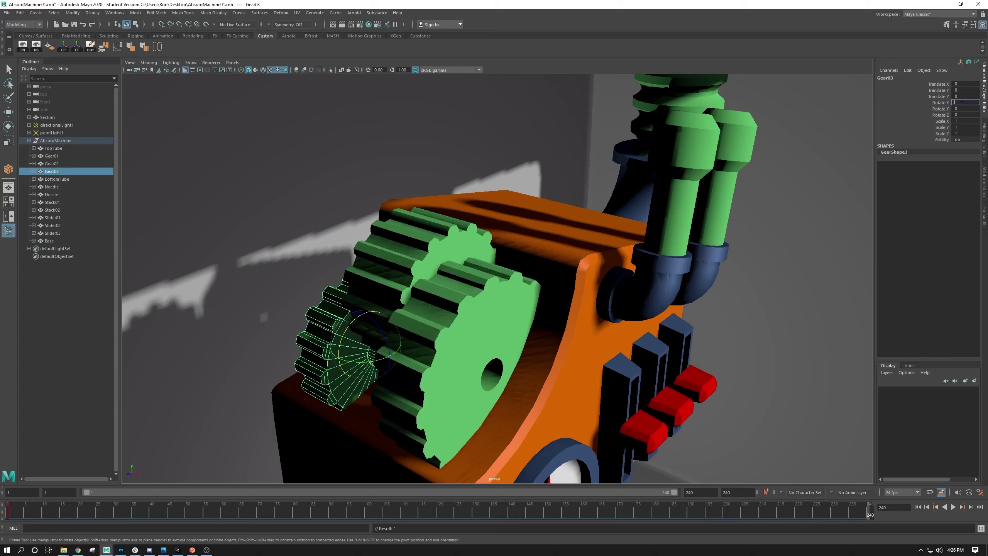
{"action": "type", "text": "-720"}
{"action": "left_click", "coordinate": [936, 104]}
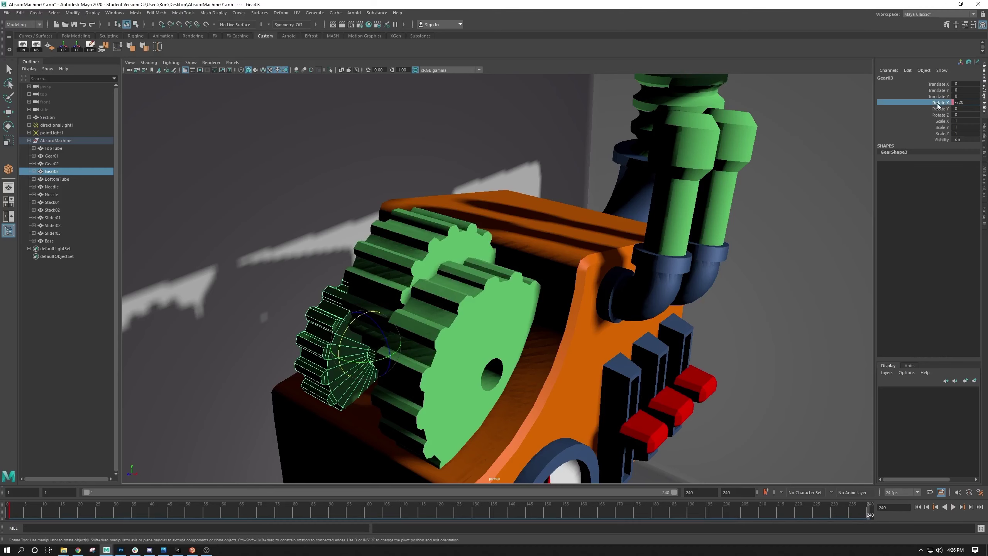
{"action": "right_click", "coordinate": [937, 105]}
{"action": "left_click", "coordinate": [931, 122]}
Play Gear03's spin, and compare the keyed channels of Gear01, Gear02 and Gear03 at frame 1
{"action": "key", "text": "alt+v"}
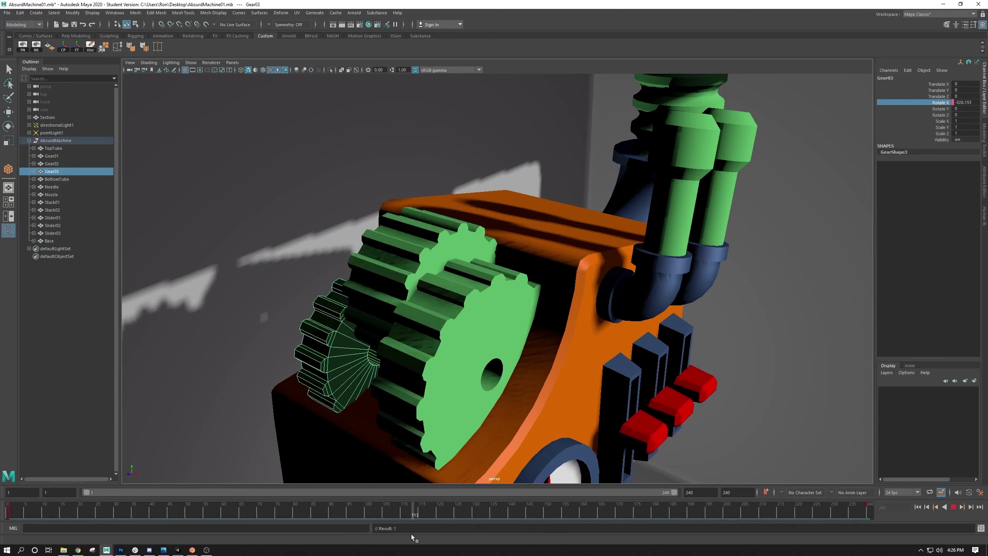
{"action": "left_click_drag", "start_coordinate": [119, 480], "coordinate": [7, 516]}
{"action": "left_click", "coordinate": [451, 404]}
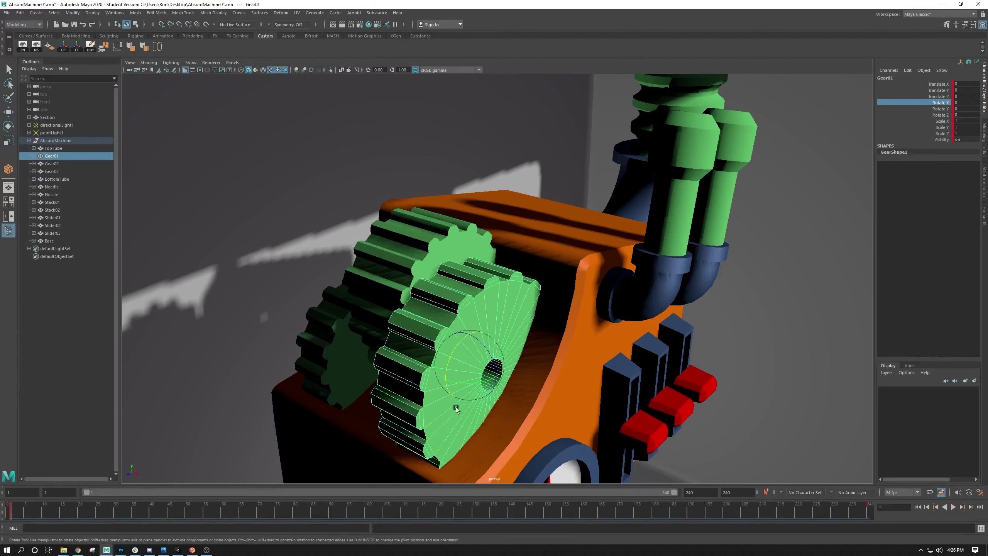
{"action": "left_click", "coordinate": [407, 273]}
{"action": "left_click", "coordinate": [443, 386]}
{"action": "left_click", "coordinate": [415, 252]}
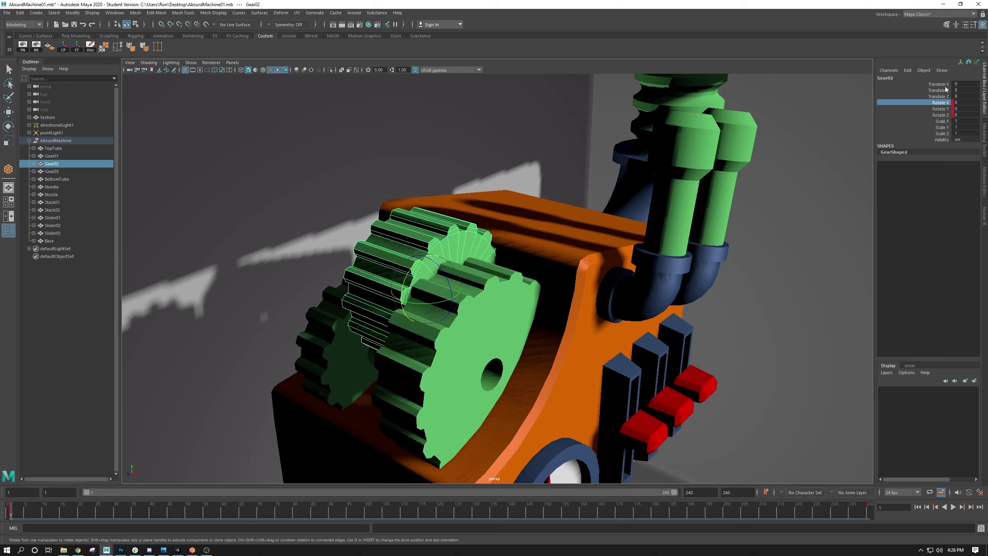
{"action": "left_click", "coordinate": [329, 357]}
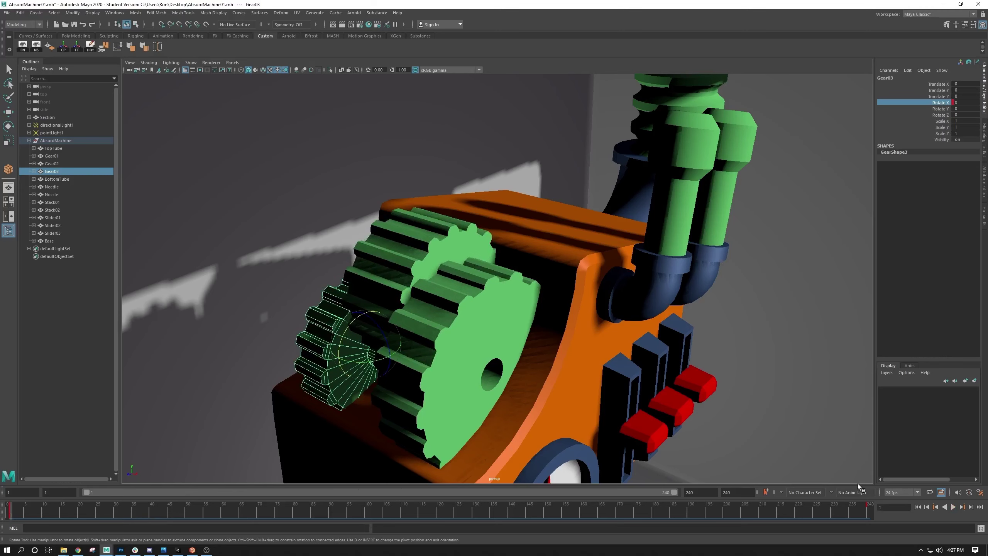
Play the animation to check the three spinning gears from several angles, and scrub the timeline to frame 95
{"action": "left_click", "coordinate": [953, 507]}
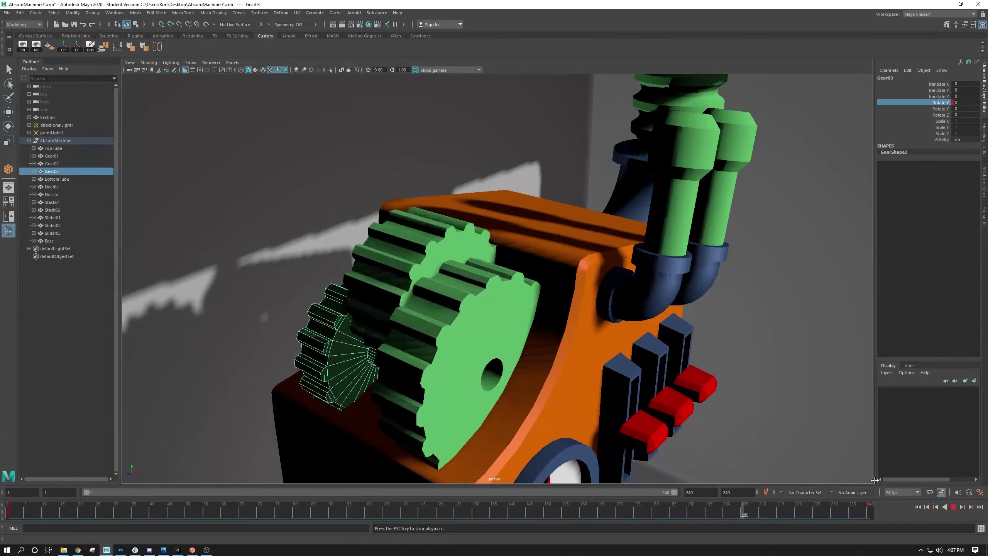
{"action": "left_click_drag", "start_coordinate": [604, 364], "coordinate": [475, 330], "text": "alt"}
{"action": "right_click_drag", "start_coordinate": [475, 330], "coordinate": [498, 284], "text": "alt"}
{"action": "left_click_drag", "start_coordinate": [498, 284], "coordinate": [521, 306], "text": "alt"}
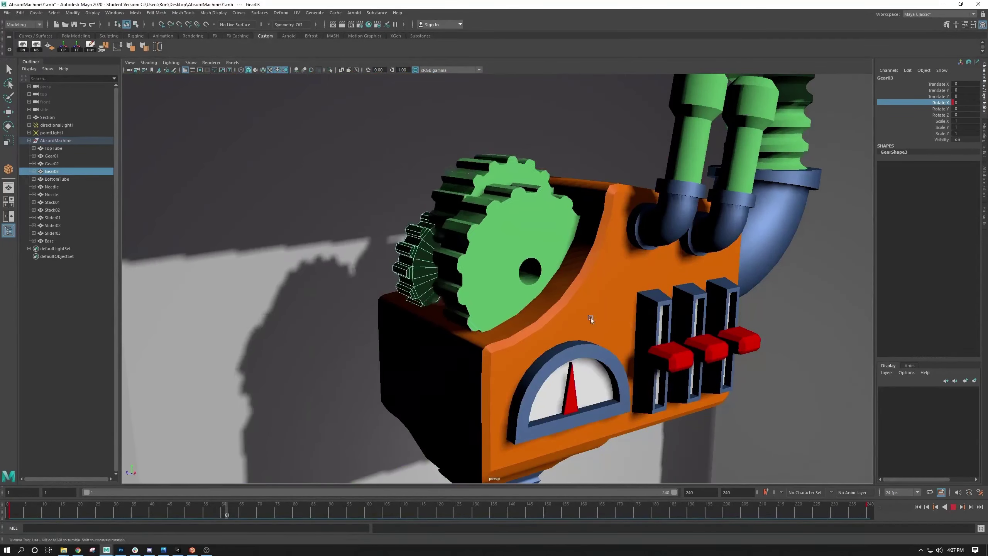
{"action": "left_click_drag", "start_coordinate": [591, 318], "coordinate": [455, 298], "text": "alt"}
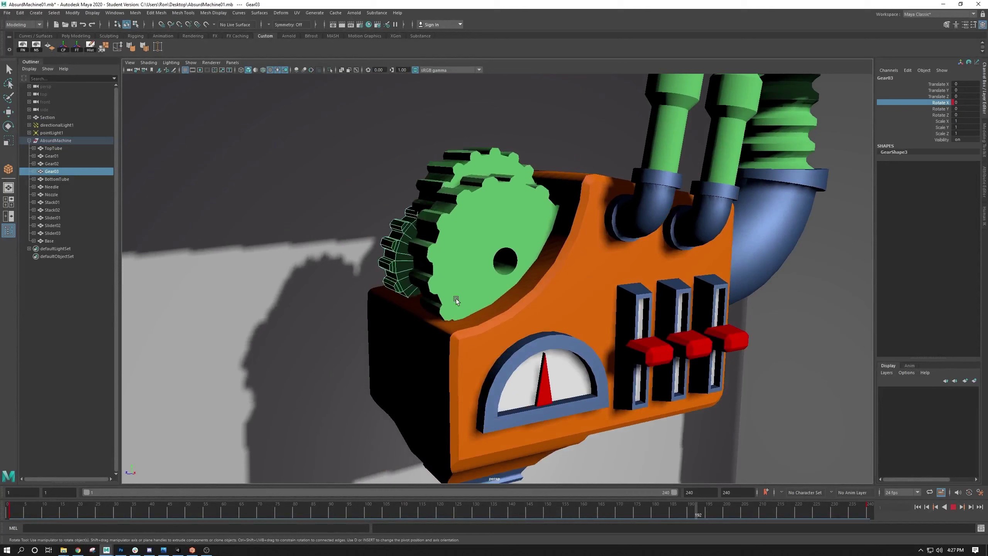
{"action": "left_click", "coordinate": [953, 506]}
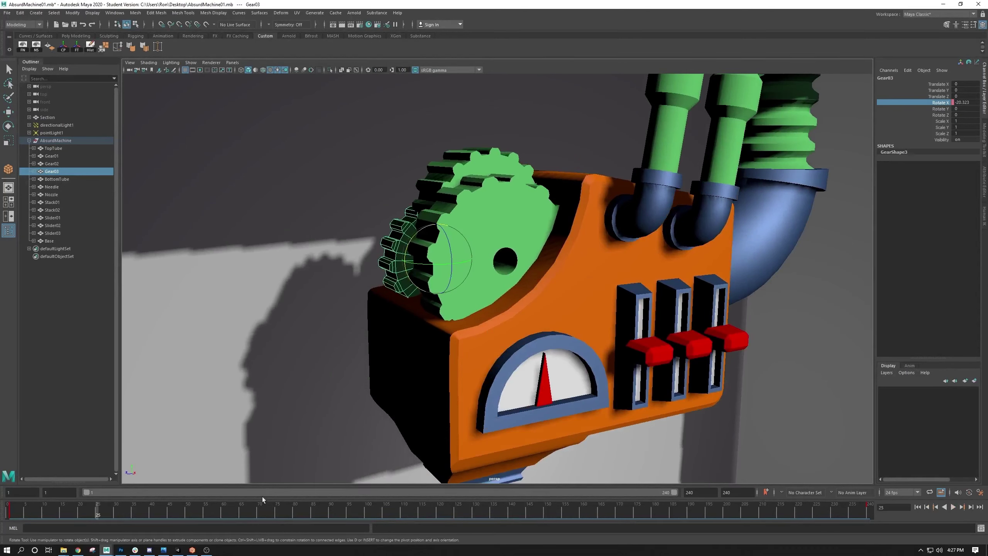
{"action": "left_click_drag", "start_coordinate": [286, 512], "coordinate": [347, 525]}
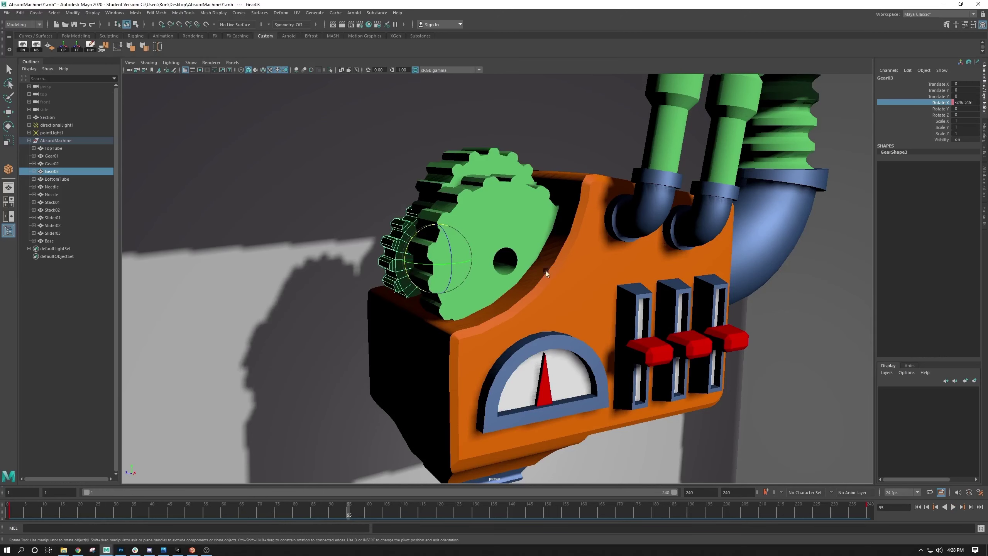
Examine the whole machine inside its box, selecting a green stack and the gears in turn
{"action": "right_click_drag", "start_coordinate": [610, 402], "coordinate": [456, 340], "text": "alt"}
{"action": "middle_click_drag", "start_coordinate": [455, 340], "coordinate": [454, 292], "text": "alt"}
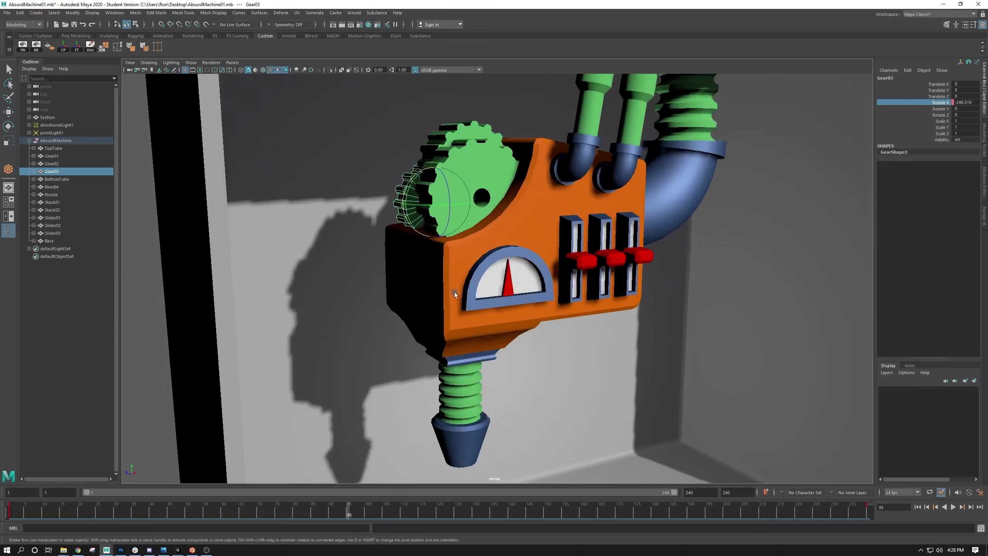
{"action": "right_click_drag", "start_coordinate": [453, 292], "coordinate": [342, 269], "text": "alt"}
{"action": "left_click_drag", "start_coordinate": [342, 269], "coordinate": [375, 301], "text": "alt"}
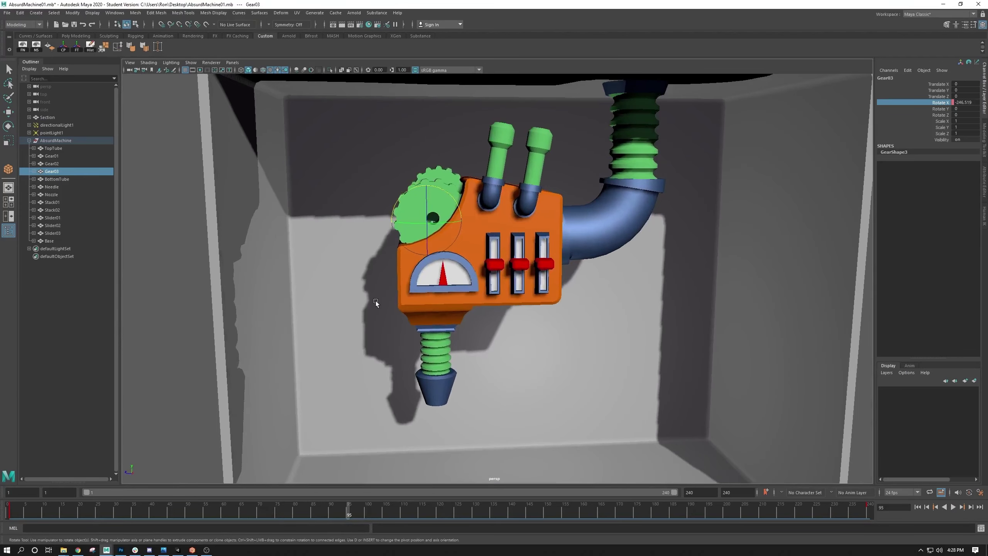
{"action": "key", "text": "w"}
{"action": "left_click_drag", "start_coordinate": [383, 239], "coordinate": [378, 244], "text": "alt"}
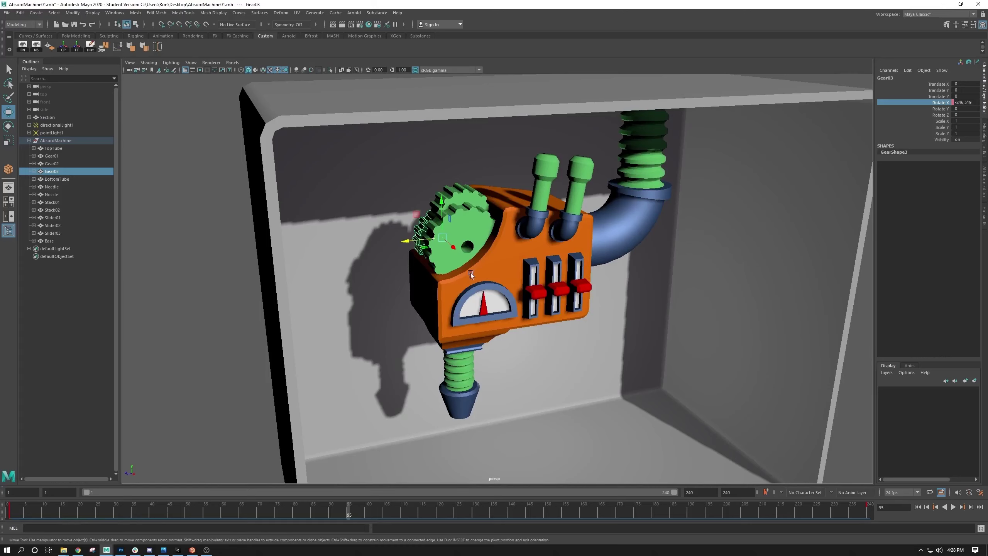
{"action": "left_click", "coordinate": [543, 192]}
{"action": "left_click", "coordinate": [444, 234]}
{"action": "left_click", "coordinate": [427, 228]}
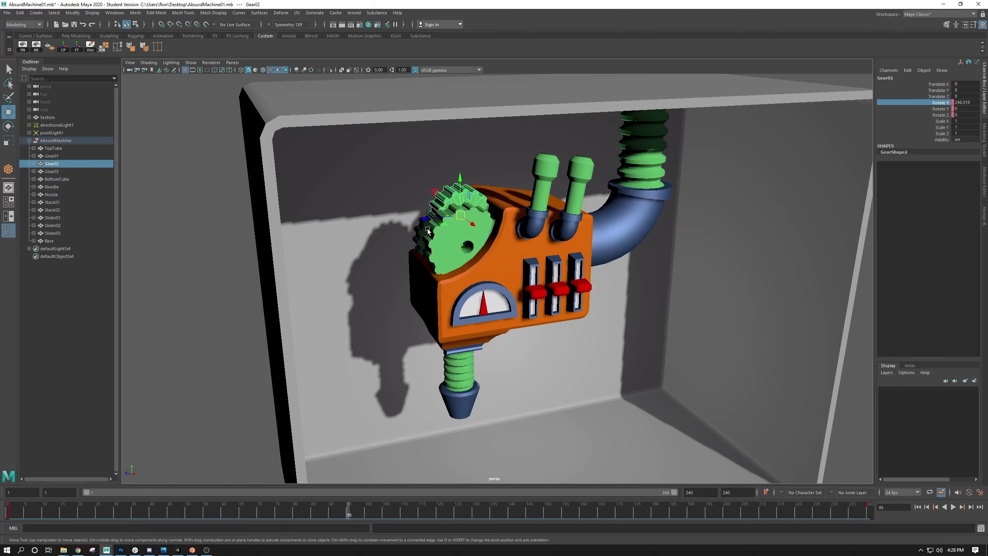
{"action": "left_click", "coordinate": [421, 233]}
Select the gauge's Needle and set its Rotate X to 20 at frame 1
{"action": "left_click", "coordinate": [483, 310]}
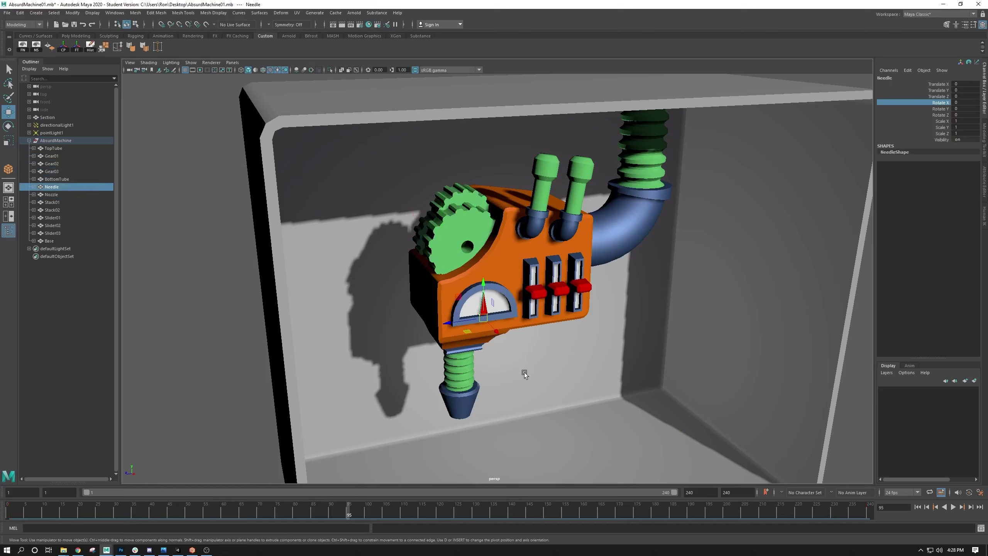
{"action": "key", "text": "f"}
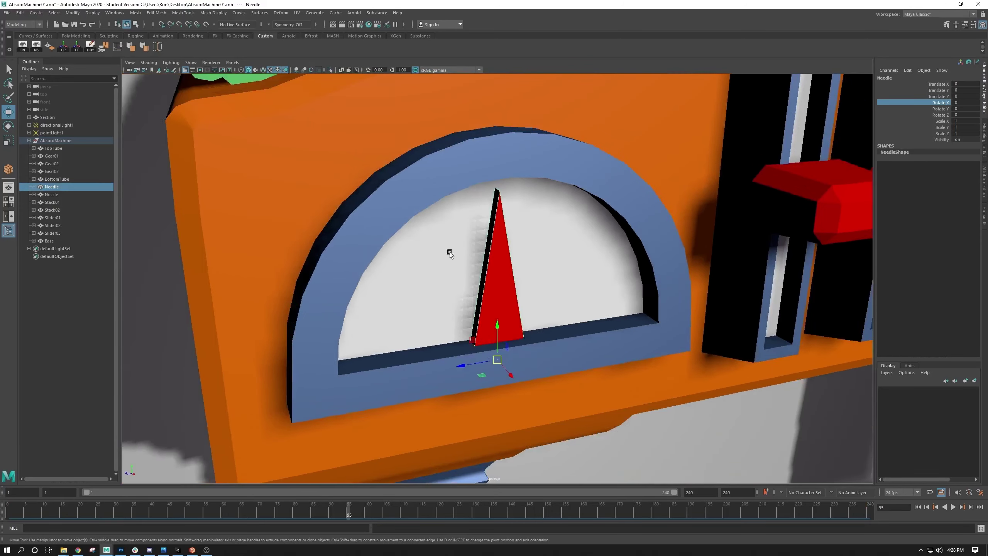
{"action": "left_click_drag", "start_coordinate": [450, 253], "coordinate": [524, 273], "text": "alt"}
{"action": "right_click_drag", "start_coordinate": [525, 273], "coordinate": [479, 294], "text": "alt"}
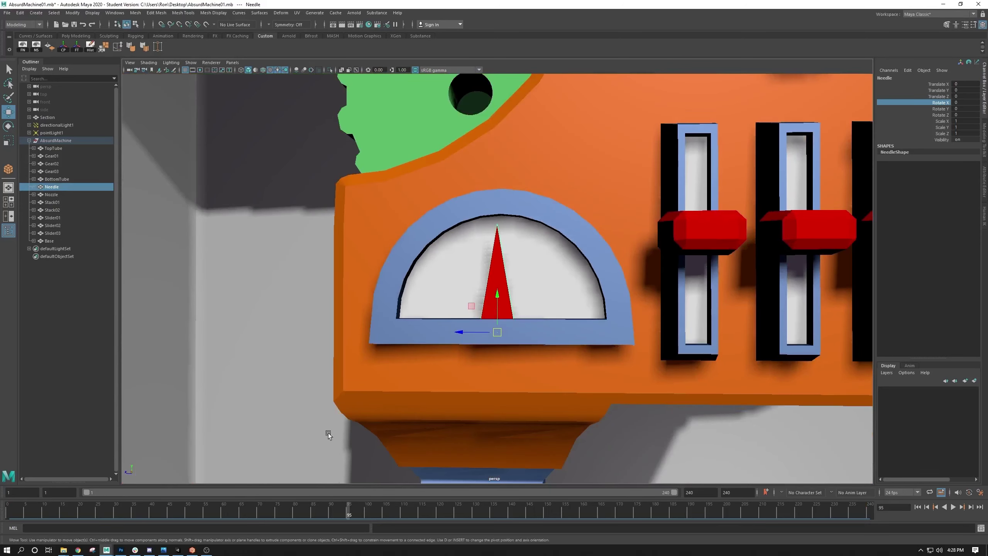
{"action": "left_click_drag", "start_coordinate": [144, 507], "coordinate": [10, 507]}
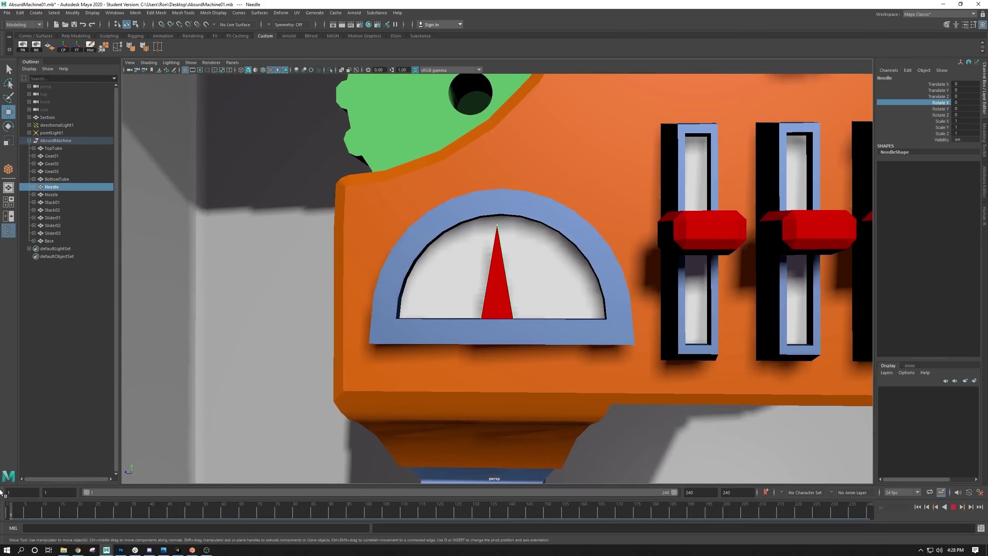
{"action": "key", "text": "e"}
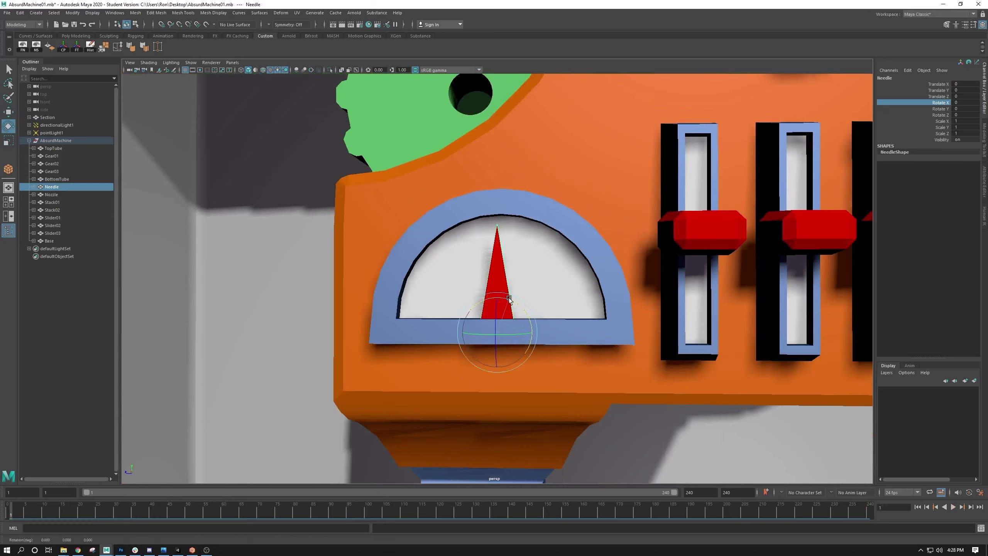
{"action": "left_click_drag", "start_coordinate": [507, 298], "coordinate": [494, 294]}
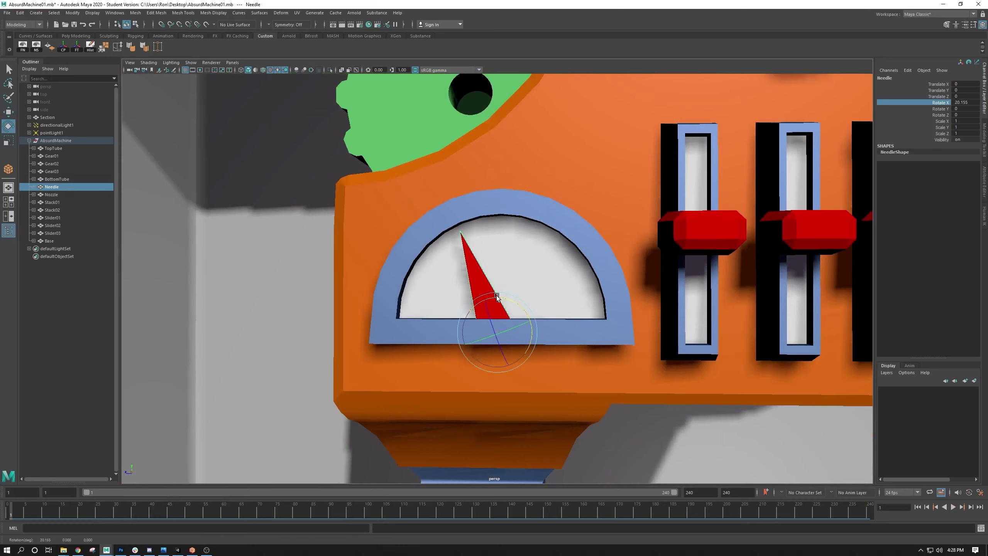
{"action": "left_click", "coordinate": [971, 102]}
{"action": "type", "text": "20"}
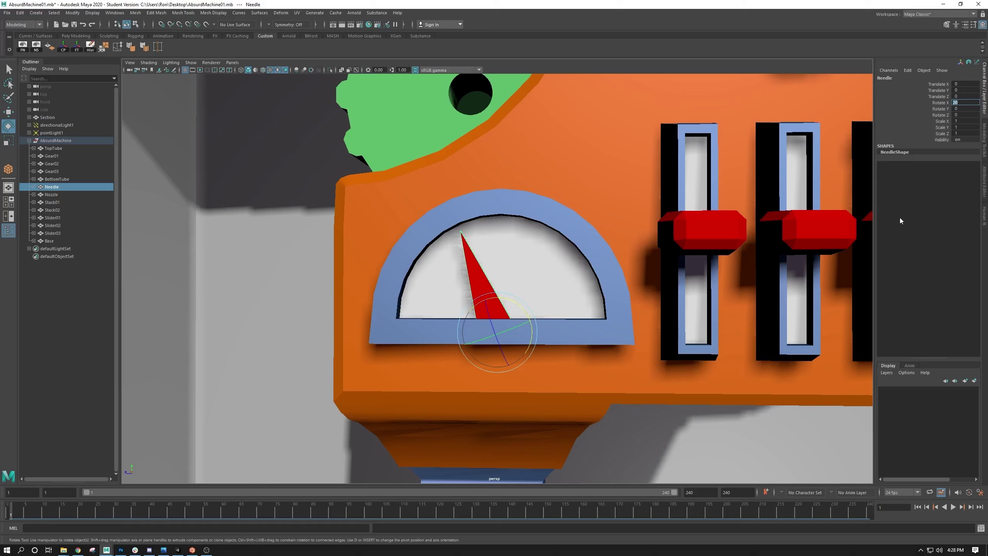
Key only the Needle's Rotate X channel at frame 1
{"action": "left_click", "coordinate": [939, 102]}
{"action": "right_click", "coordinate": [937, 101]}
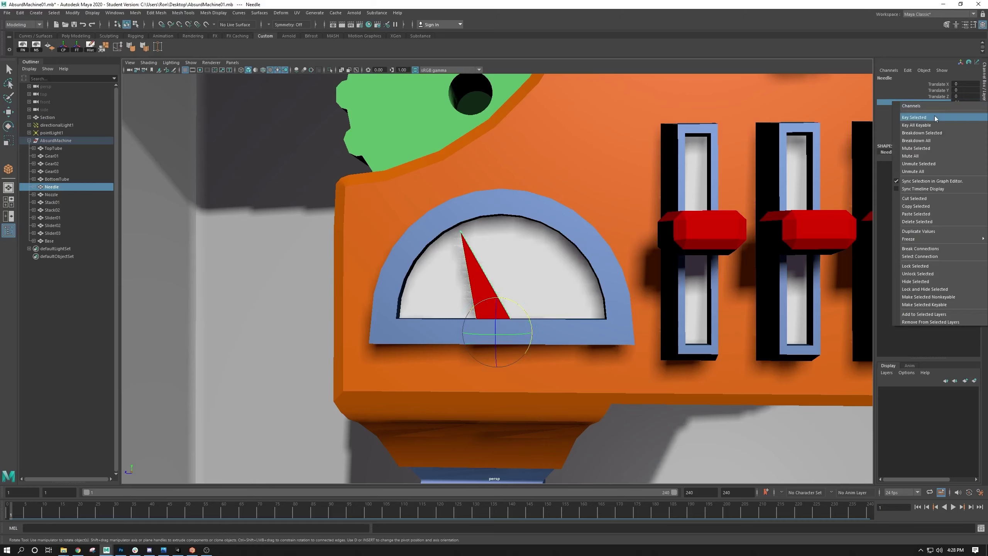
{"action": "left_click", "coordinate": [934, 117]}
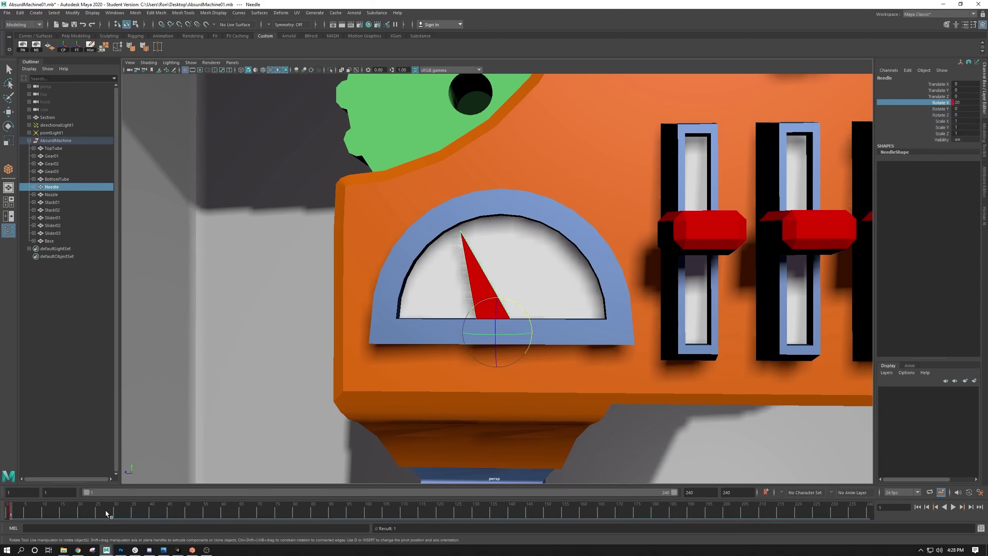
Rotate the Needle to about -29.6 degrees in X at frame 60 and key its Rotate X
{"action": "key", "text": "alt+v"}
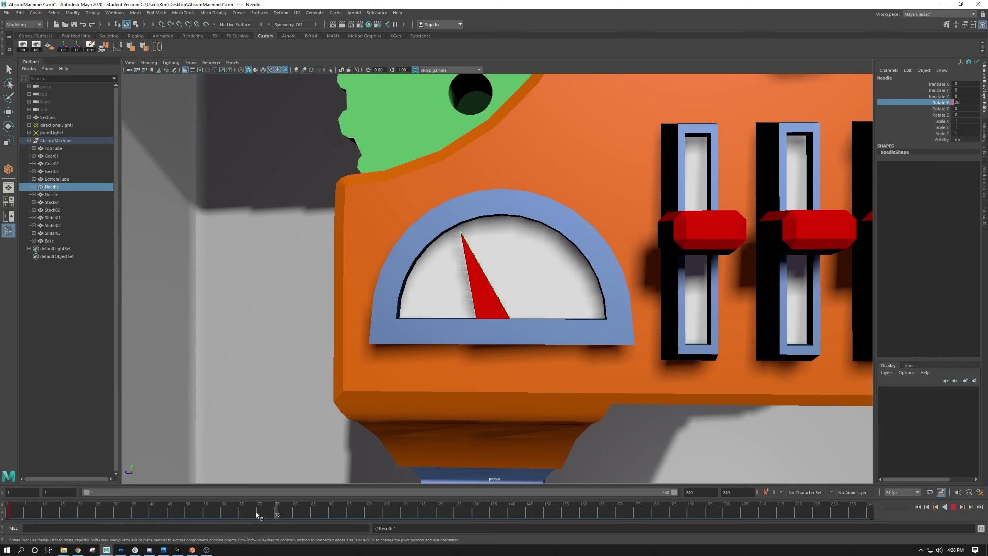
{"action": "left_click_drag", "start_coordinate": [256, 515], "coordinate": [221, 520]}
{"action": "left_click_drag", "start_coordinate": [516, 303], "coordinate": [553, 326]}
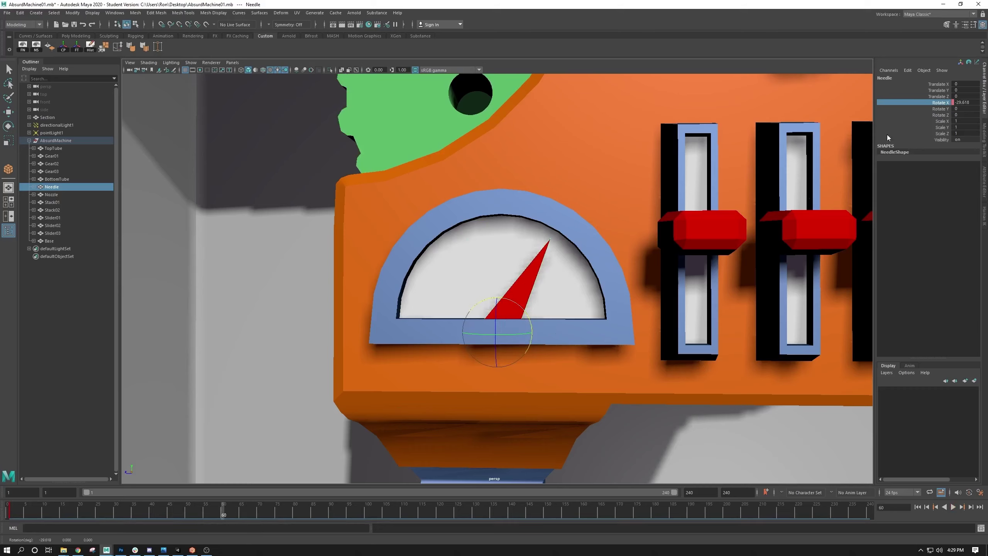
{"action": "right_click", "coordinate": [943, 103]}
{"action": "left_click", "coordinate": [935, 117]}
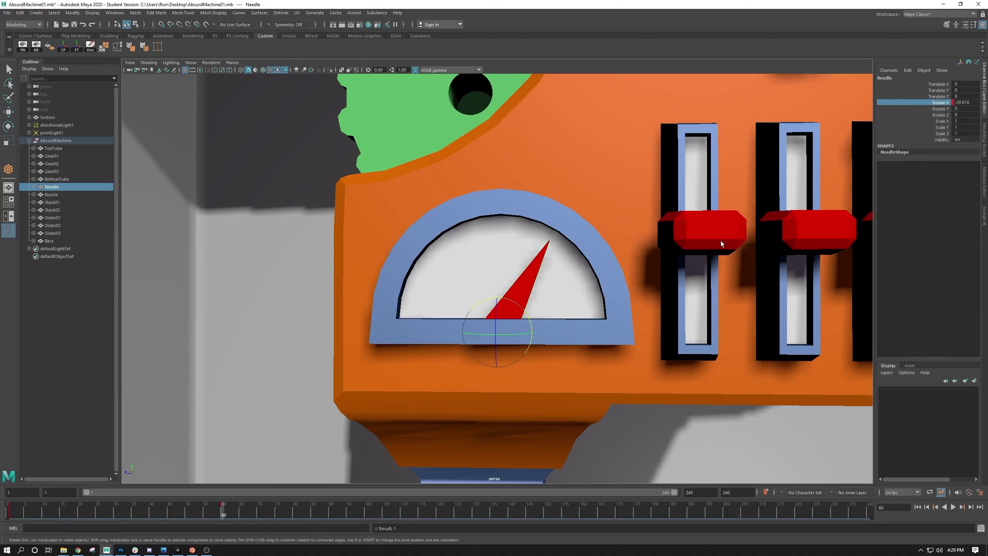
Rotate the Needle to about 12.2 degrees in X at frame 125 and key its Rotate X
{"action": "key", "text": "alt+v"}
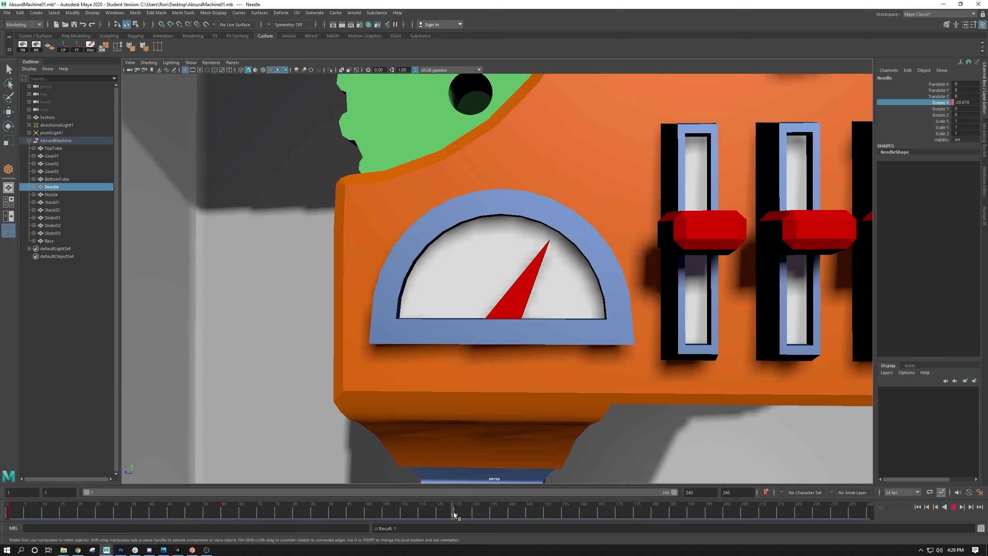
{"action": "key", "text": "alt+v"}
{"action": "left_click_drag", "start_coordinate": [522, 307], "coordinate": [497, 306]}
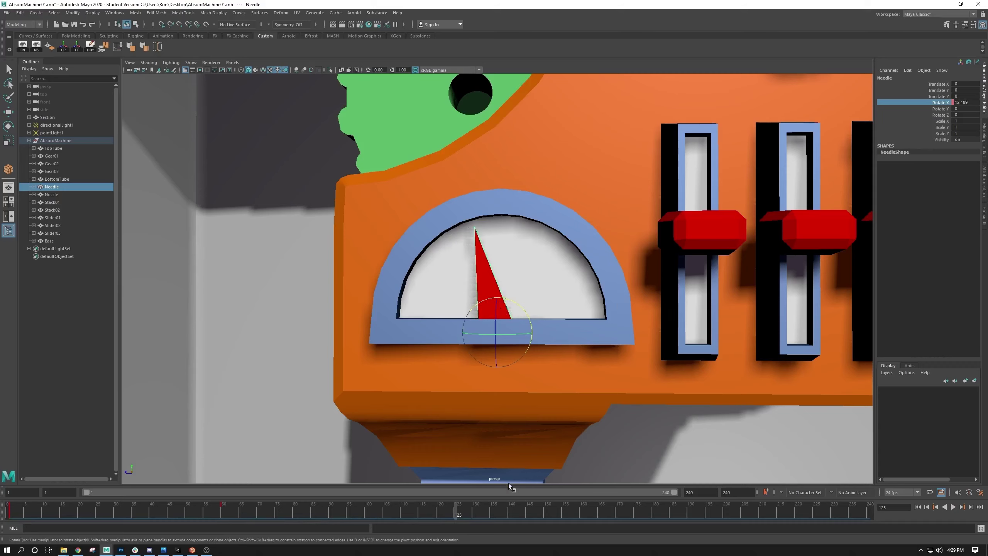
{"action": "right_click", "coordinate": [948, 107]}
{"action": "left_click", "coordinate": [944, 120]}
Rotate the Needle to about -43.8 degrees in X at frame 171 and key its Rotate X
{"action": "left_click_drag", "start_coordinate": [478, 512], "coordinate": [621, 514]}
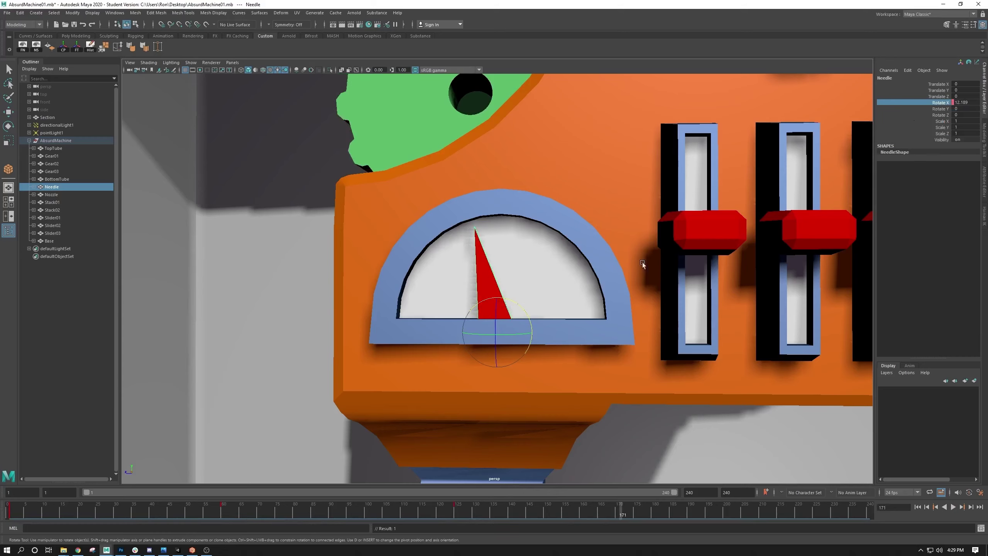
{"action": "left_click_drag", "start_coordinate": [488, 294], "coordinate": [516, 304]}
{"action": "right_click", "coordinate": [938, 100]}
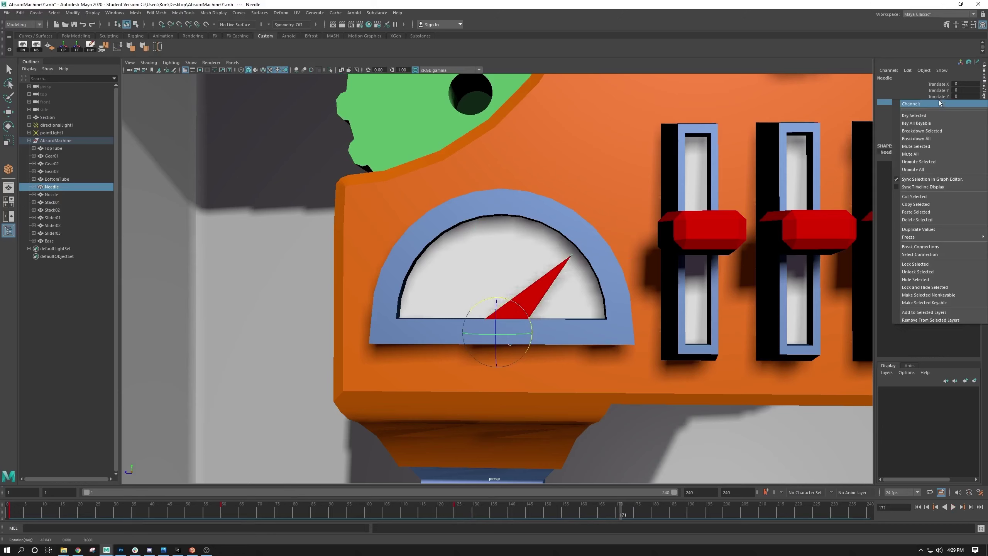
{"action": "left_click", "coordinate": [927, 119]}
Scrub and play the timeline from frame 1 to review the Needle's swing and compare its start and end poses
{"action": "left_click_drag", "start_coordinate": [665, 501], "coordinate": [726, 505]}
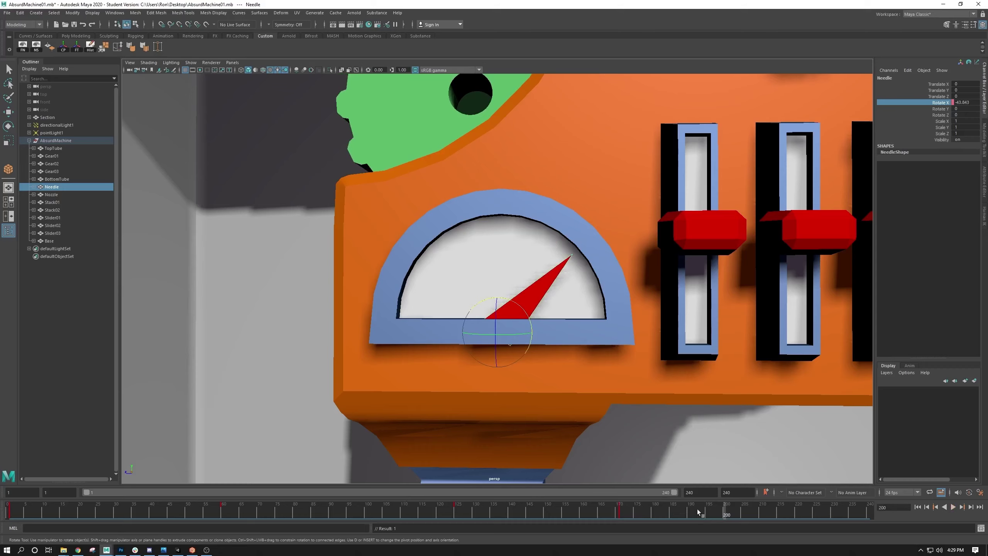
{"action": "key", "text": "alt+v"}
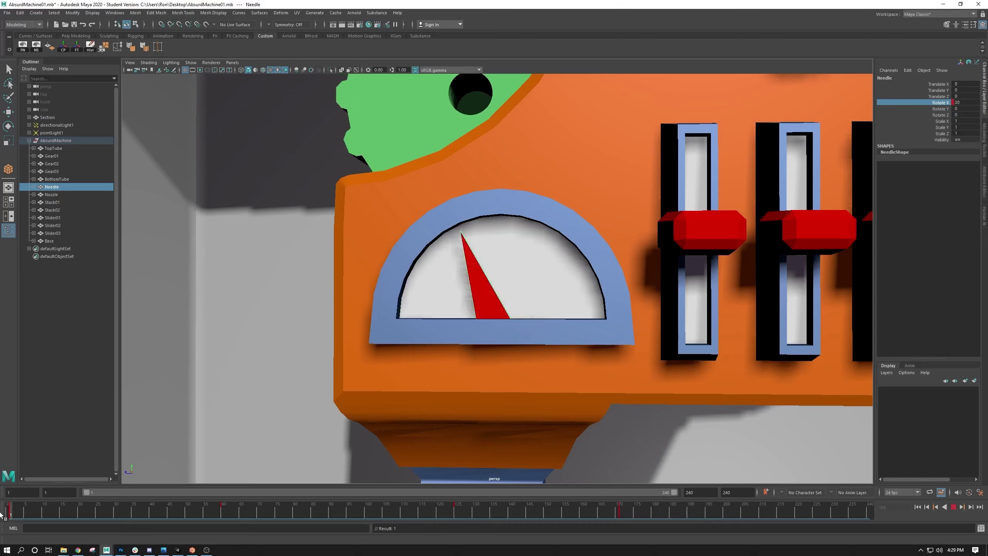
{"action": "left_click", "coordinate": [6, 503]}
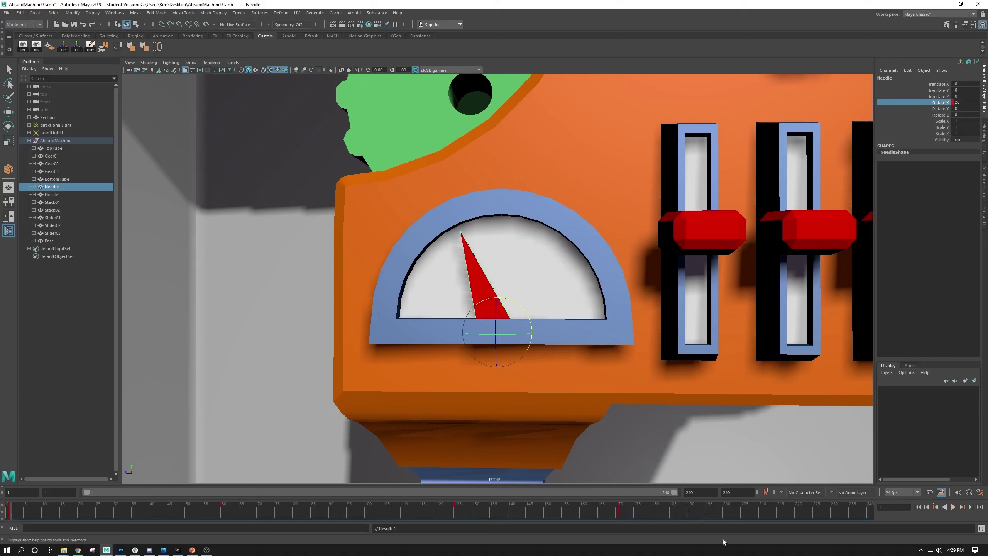
{"action": "left_click", "coordinate": [763, 513]}
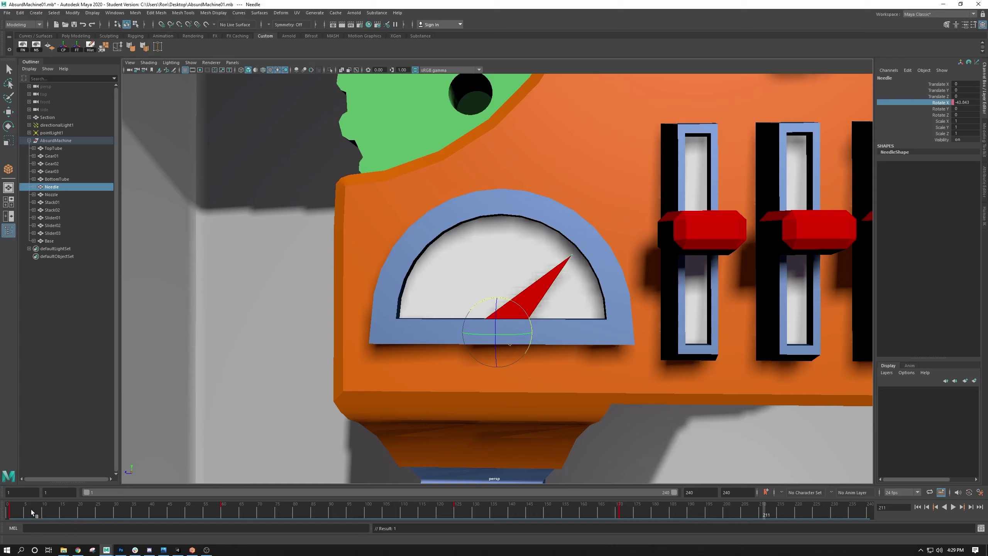
{"action": "left_click_drag", "start_coordinate": [31, 509], "coordinate": [14, 514]}
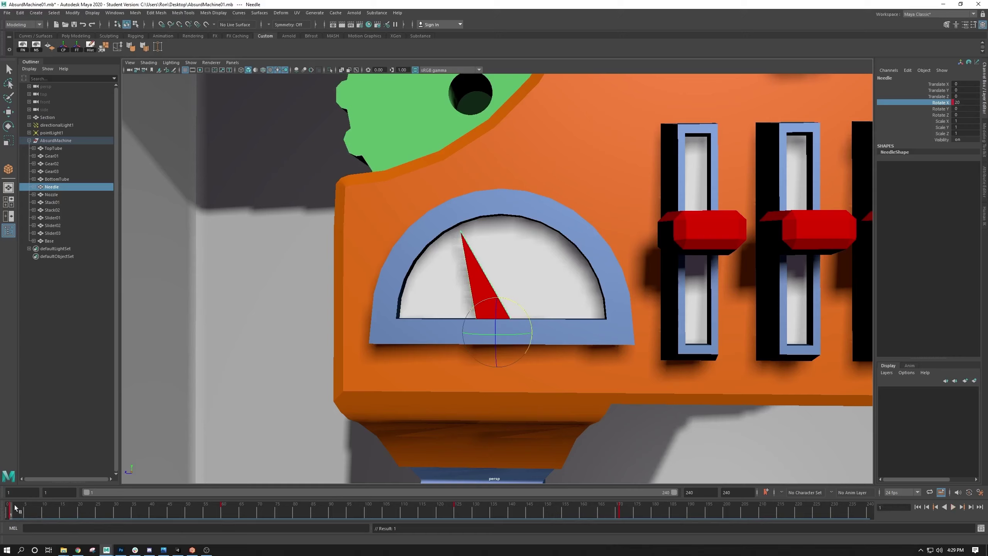
{"action": "key", "text": "alt+v"}
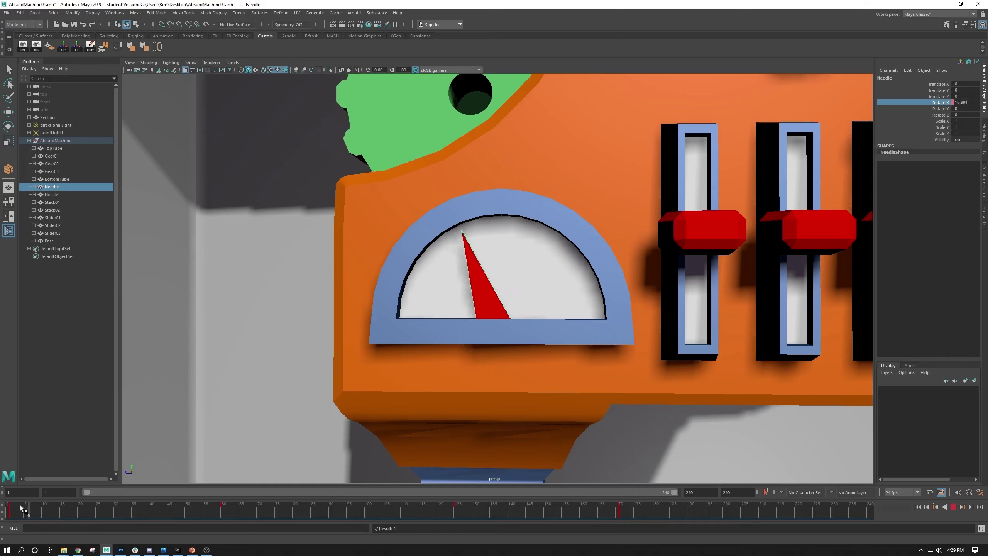
{"action": "left_click", "coordinate": [12, 514]}
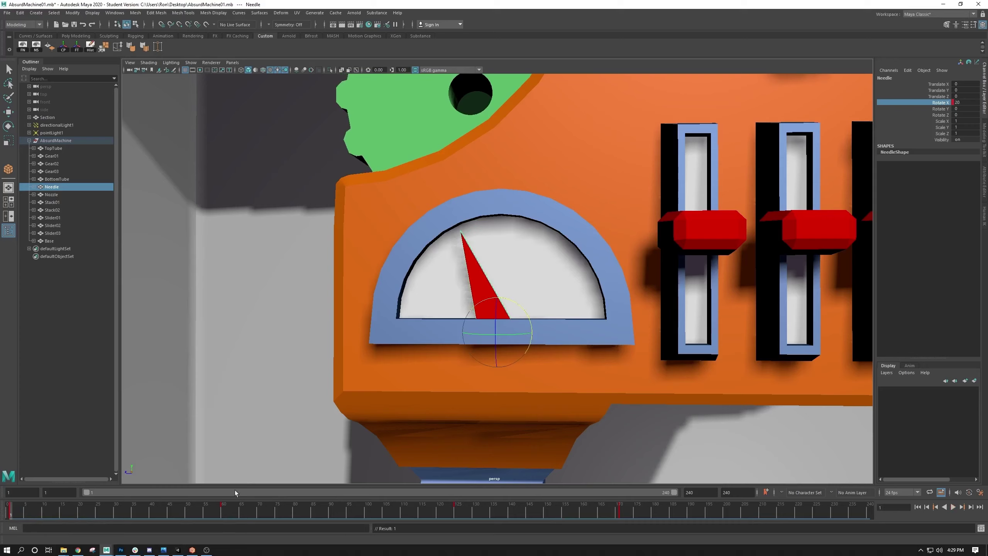
Copy the Needle's key at frame 1 and paste it at frame 240 so the swing loops
{"action": "left_click_drag", "start_coordinate": [219, 515], "coordinate": [5, 519]}
{"action": "right_click", "coordinate": [11, 512]}
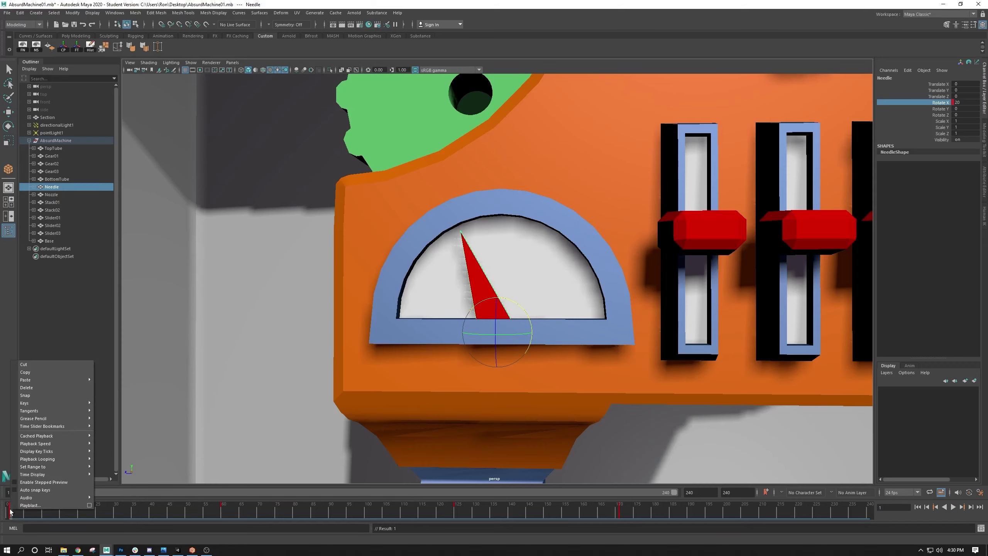
{"action": "left_click", "coordinate": [22, 372]}
{"action": "left_click_drag", "start_coordinate": [24, 512], "coordinate": [870, 512]}
{"action": "right_click", "coordinate": [866, 510]}
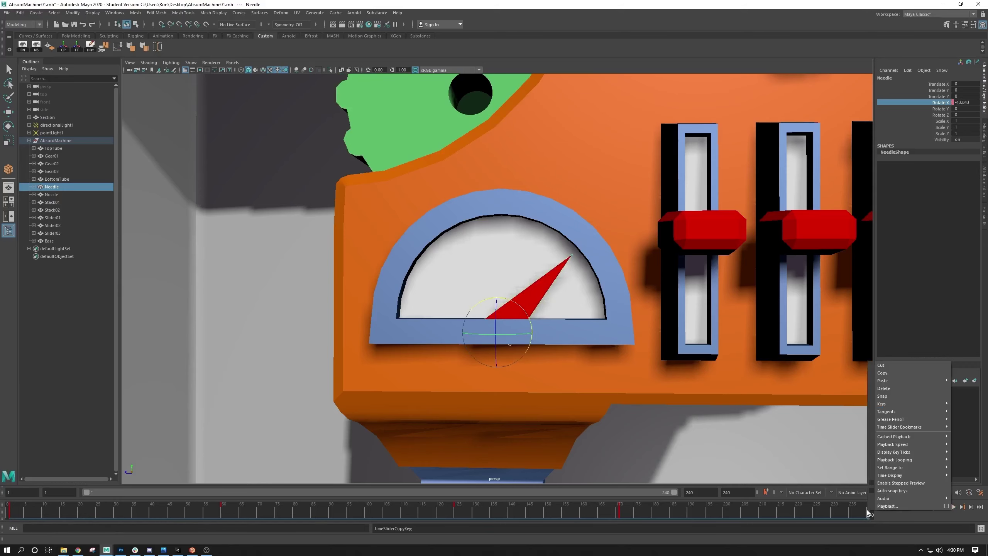
{"action": "mouse_move", "coordinate": [913, 382]}
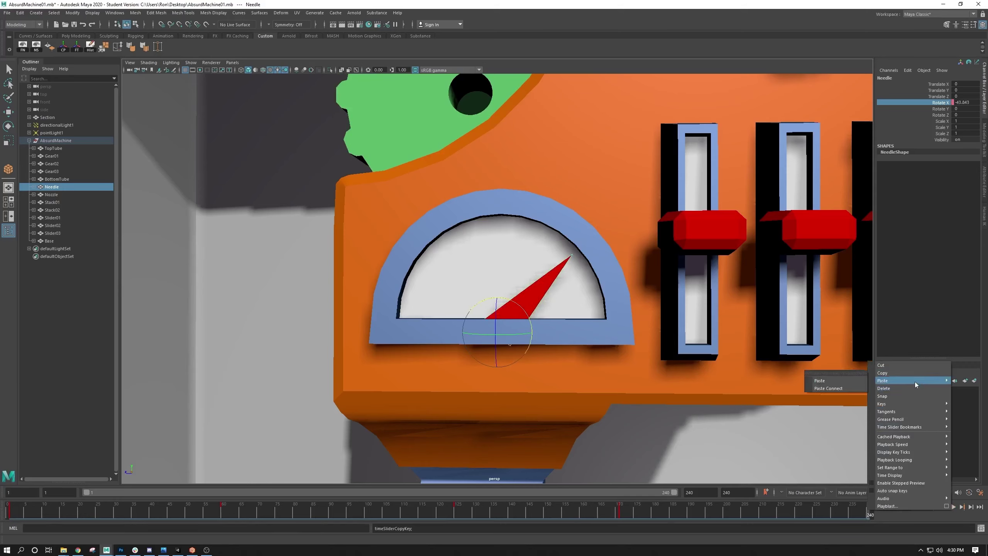
{"action": "left_click", "coordinate": [839, 381]}
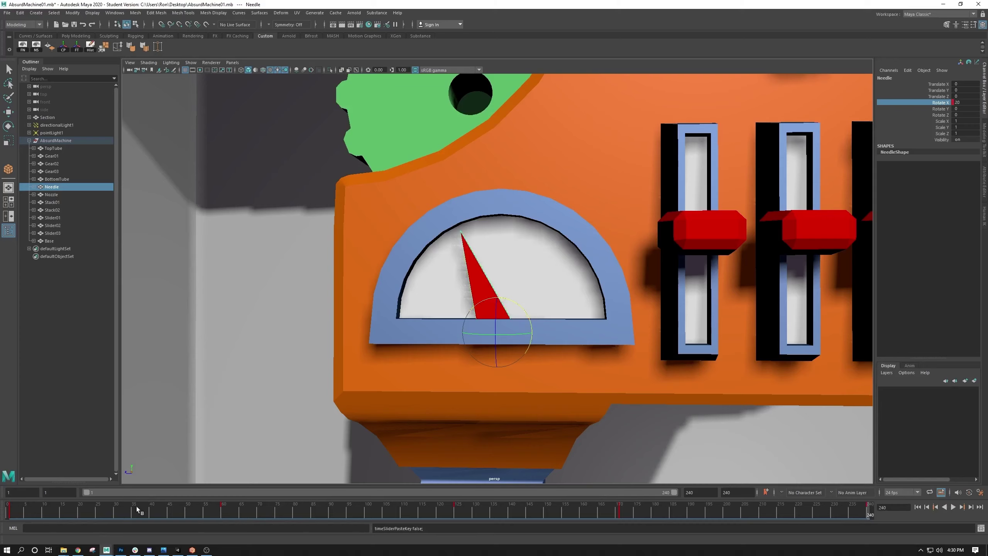
Play back the looping Needle animation, review it with the whole machine in view, and return to frame 1
{"action": "left_click_drag", "start_coordinate": [136, 507], "coordinate": [5, 511]}
{"action": "left_click", "coordinate": [956, 505]}
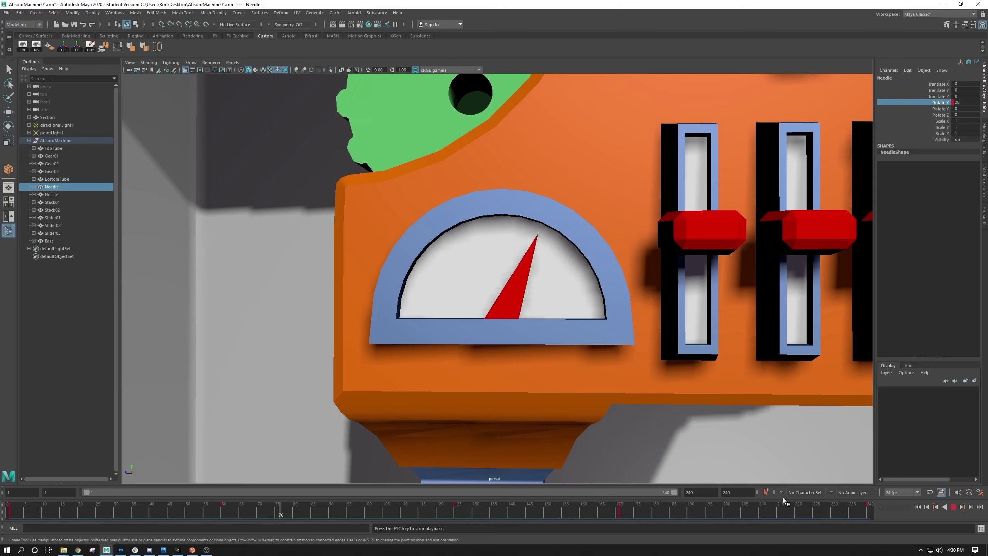
{"action": "scroll", "coordinate": [511, 350], "scroll_direction": "down", "scroll_amount": 5}
{"action": "left_click_drag", "start_coordinate": [511, 350], "coordinate": [549, 242], "text": "alt"}
{"action": "right_click_drag", "start_coordinate": [613, 269], "coordinate": [646, 278], "text": "alt"}
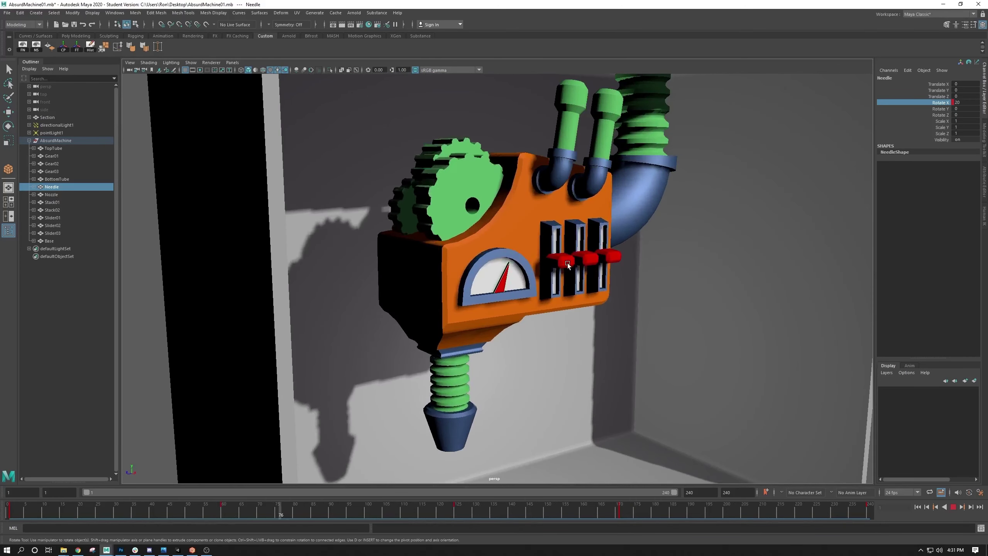
{"action": "left_click", "coordinate": [953, 507]}
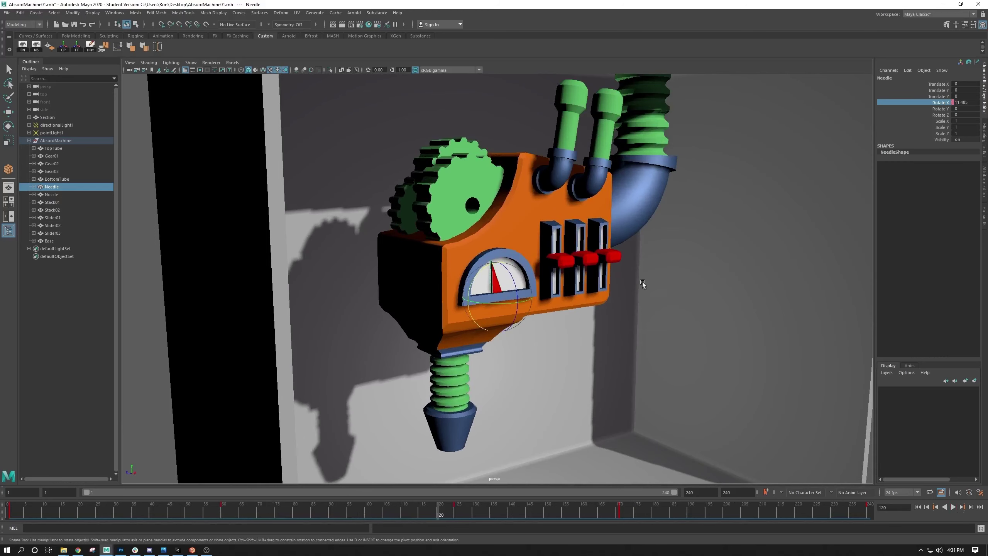
{"action": "left_click", "coordinate": [10, 509]}
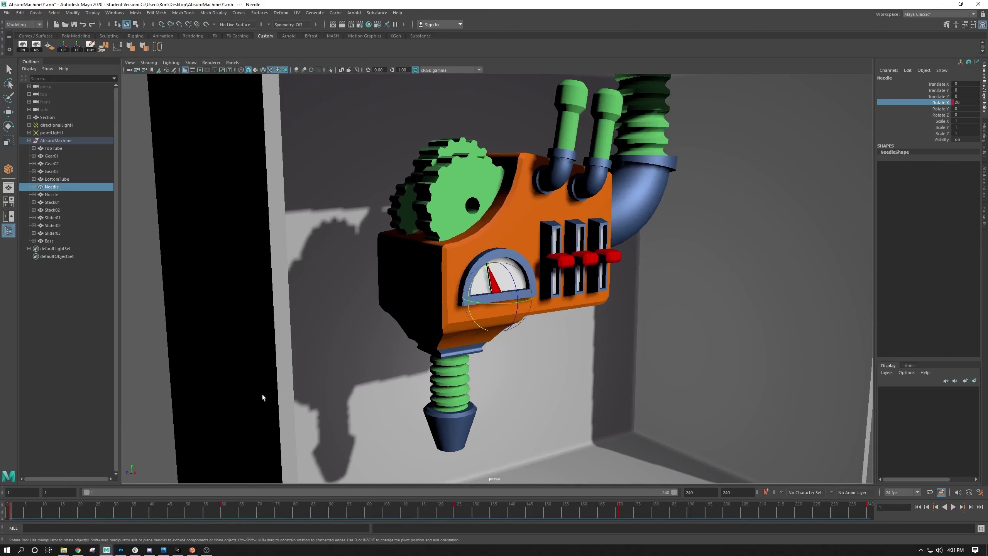
At frame 1, lower Slider03 in its slot, raise Slider02 to about 0.95 and lower Slider01 to about -0.13 in Translate Y
{"action": "left_click", "coordinate": [561, 258]}
{"action": "key", "text": "w"}
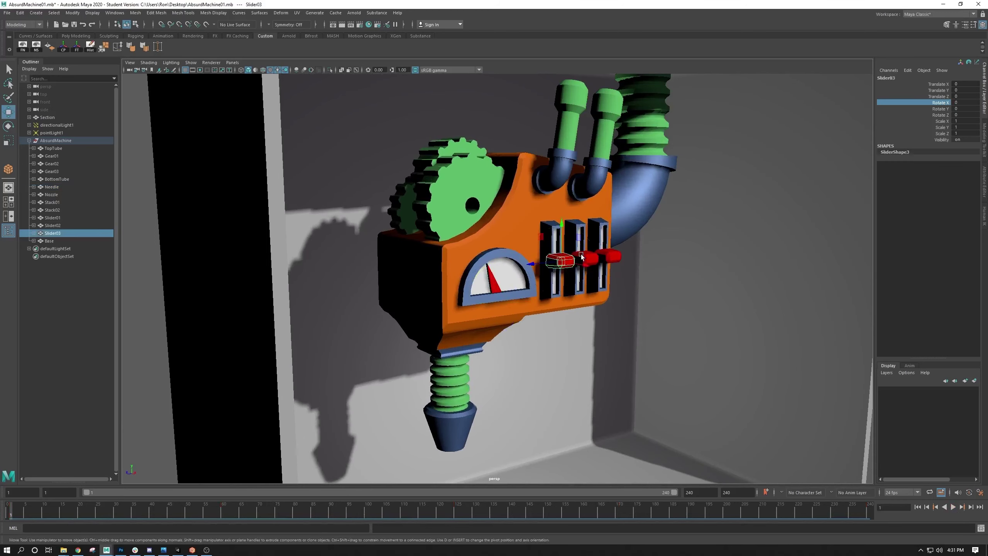
{"action": "left_click_drag", "start_coordinate": [562, 226], "coordinate": [567, 236]}
{"action": "key", "text": "ctrl+z"}
{"action": "left_click_drag", "start_coordinate": [645, 265], "coordinate": [564, 268], "text": "alt"}
{"action": "right_click_drag", "start_coordinate": [583, 295], "coordinate": [677, 327], "text": "alt"}
{"action": "middle_click_drag", "start_coordinate": [661, 311], "coordinate": [468, 302], "text": "alt"}
{"action": "left_click_drag", "start_coordinate": [429, 193], "coordinate": [484, 175]}
{"action": "left_click", "coordinate": [486, 243]}
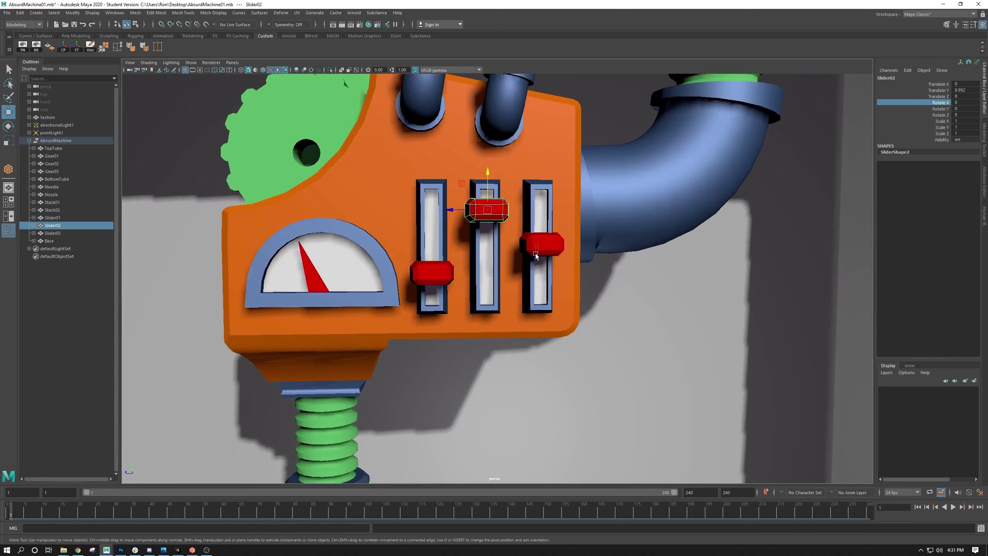
{"action": "left_click", "coordinate": [538, 243]}
{"action": "left_click", "coordinate": [537, 243]}
{"action": "left_click_drag", "start_coordinate": [543, 233], "coordinate": [459, 253]}
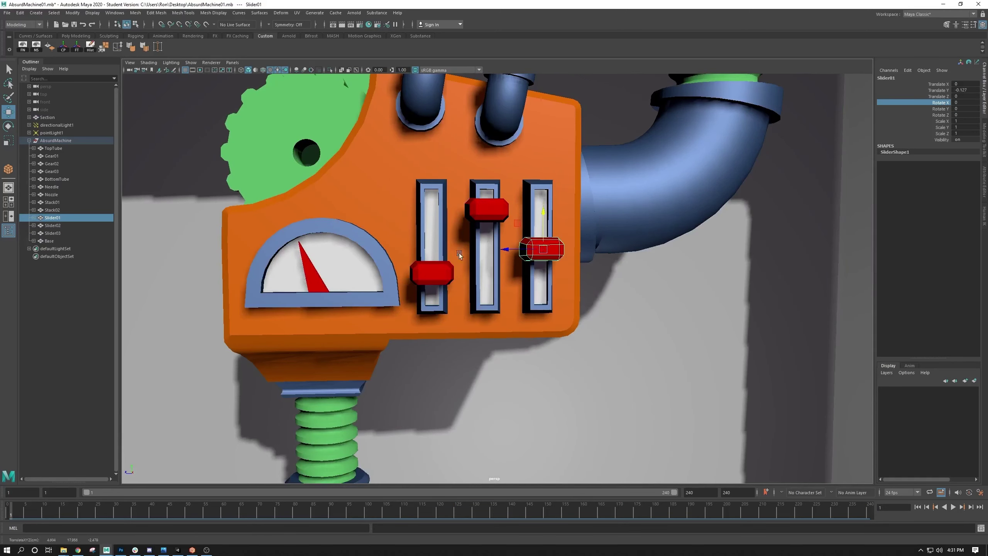
Select all three sliders and key only their Translate Y channel at frame 1
{"action": "left_click", "coordinate": [434, 278], "text": "shift"}
{"action": "left_click", "coordinate": [476, 209], "text": "shift"}
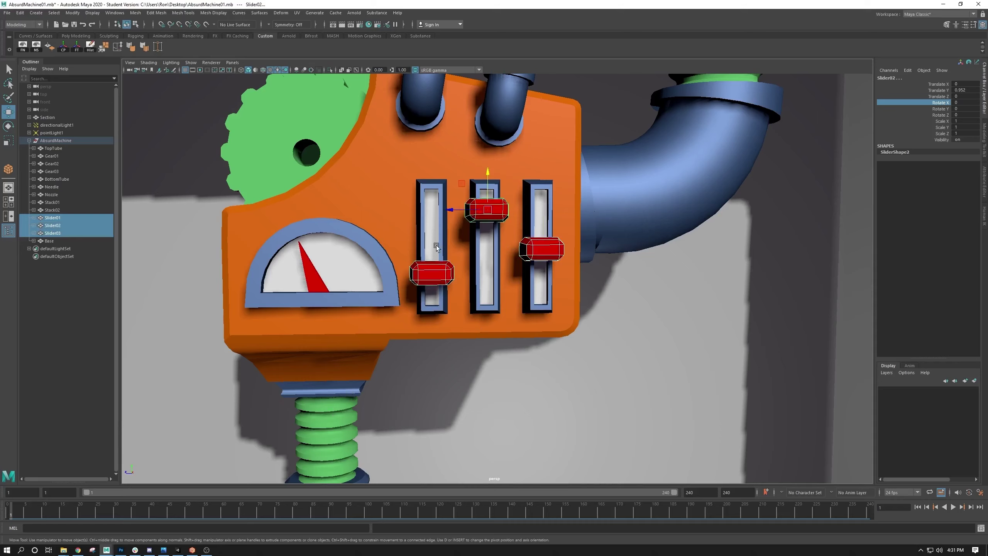
{"action": "right_click", "coordinate": [939, 90]}
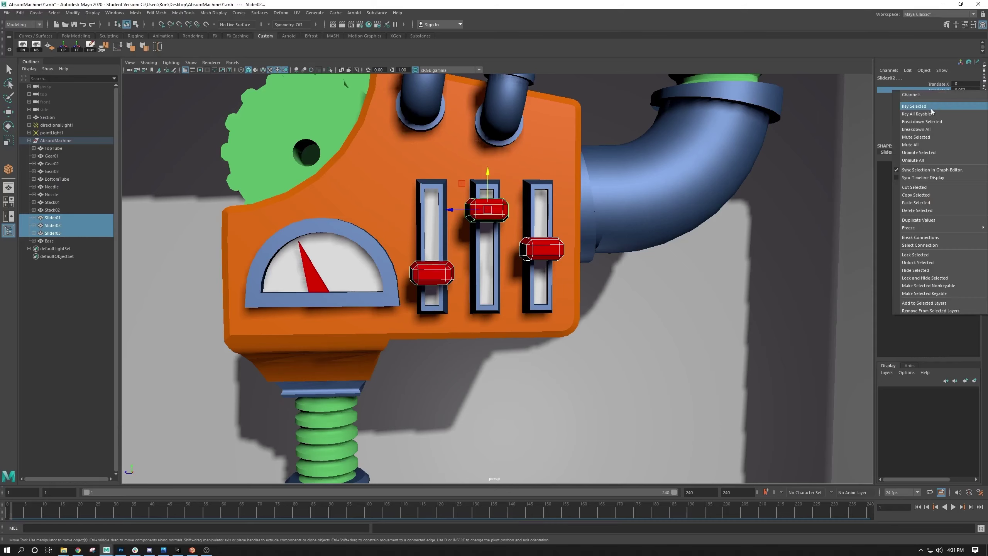
{"action": "left_click", "coordinate": [935, 106]}
At frame 60, raise Slider03 to about 0.75, lower Slider02 in its slot, and raise Slider01 to about 0.5 in Translate Y
{"action": "left_click_drag", "start_coordinate": [125, 510], "coordinate": [222, 529]}
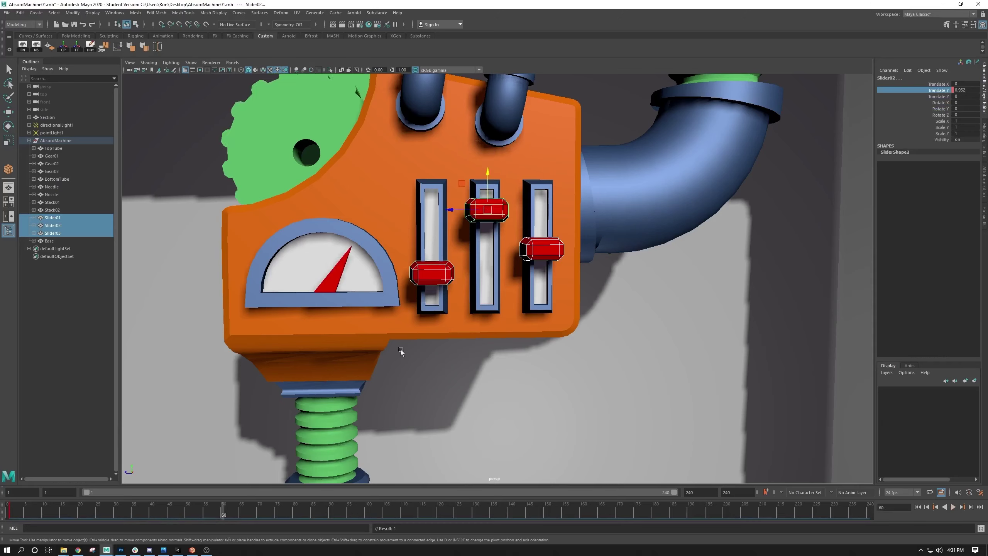
{"action": "left_click", "coordinate": [430, 239]}
{"action": "left_click_drag", "start_coordinate": [430, 240], "coordinate": [487, 225]}
{"action": "left_click", "coordinate": [485, 202]}
{"action": "left_click", "coordinate": [544, 242]}
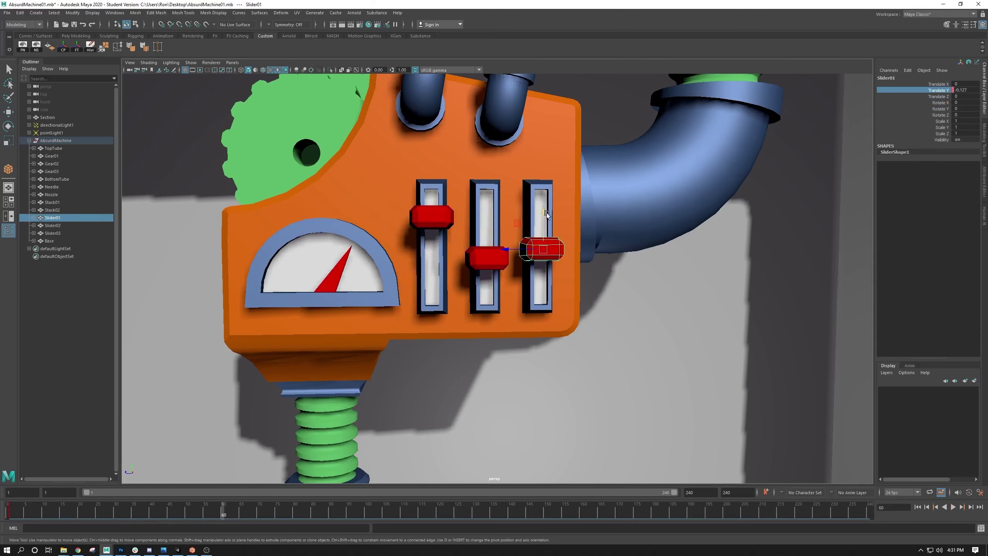
{"action": "left_click", "coordinate": [540, 193]}
{"action": "left_click", "coordinate": [541, 211]}
{"action": "left_click_drag", "start_coordinate": [542, 211], "coordinate": [543, 190]}
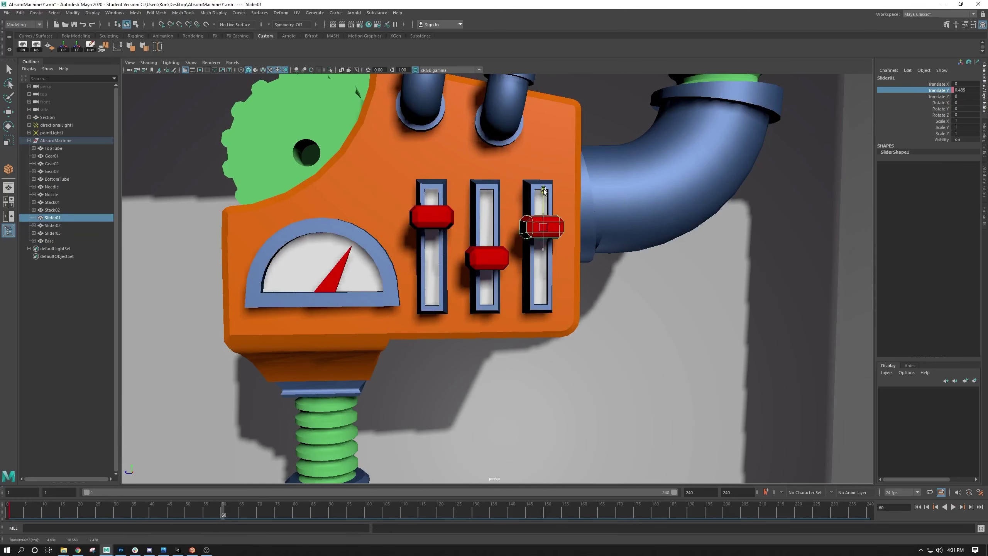
Select all three sliders and key only their Translate Y channel at frame 60
{"action": "left_click", "coordinate": [494, 255], "text": "shift"}
{"action": "left_click", "coordinate": [424, 214], "text": "shift"}
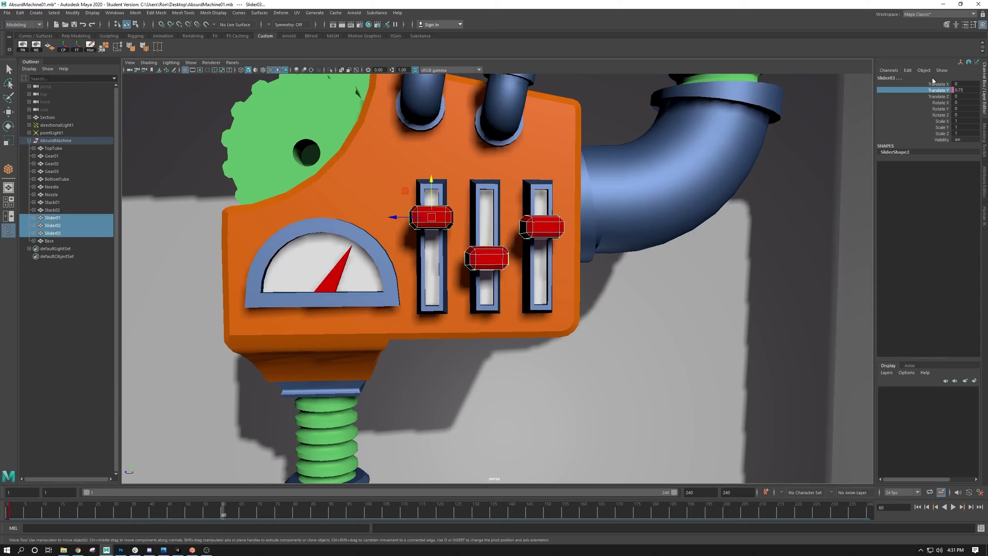
{"action": "right_click", "coordinate": [942, 93]}
{"action": "left_click", "coordinate": [937, 108]}
At frame 130, lower Slider03 to about -1.01, raise Slider02 to about 1.06 and lower Slider01 to about -0.35 in Translate Y
{"action": "key", "text": "alt+v"}
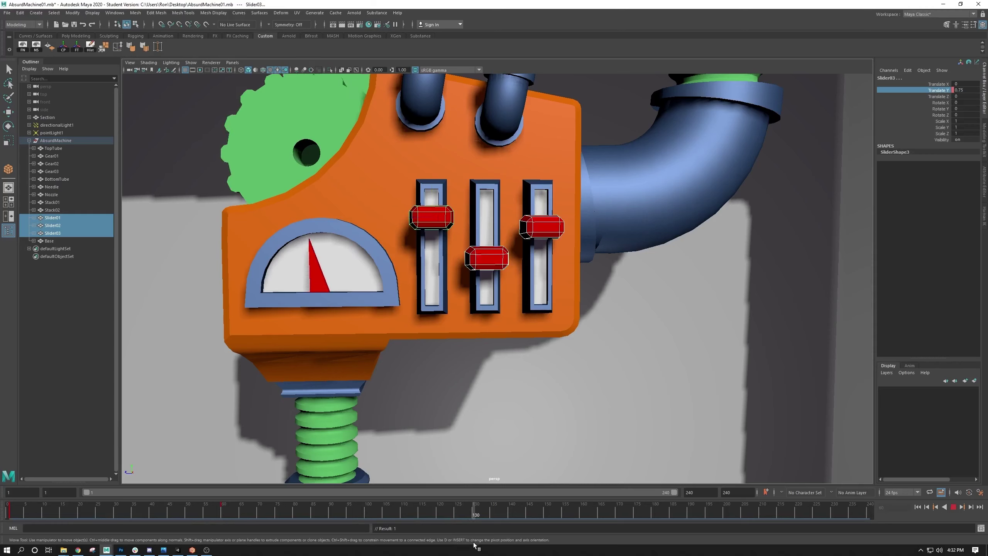
{"action": "key", "text": "alt+v"}
{"action": "left_click", "coordinate": [440, 216]}
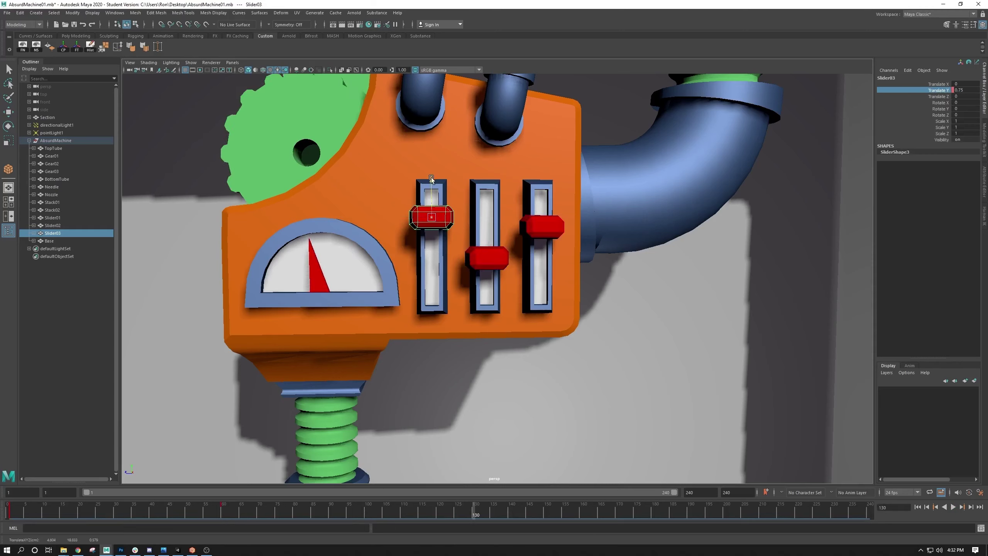
{"action": "left_click_drag", "start_coordinate": [437, 197], "coordinate": [436, 261]}
{"action": "left_click", "coordinate": [494, 258]}
{"action": "left_click_drag", "start_coordinate": [488, 229], "coordinate": [486, 176]}
{"action": "left_click", "coordinate": [540, 216]}
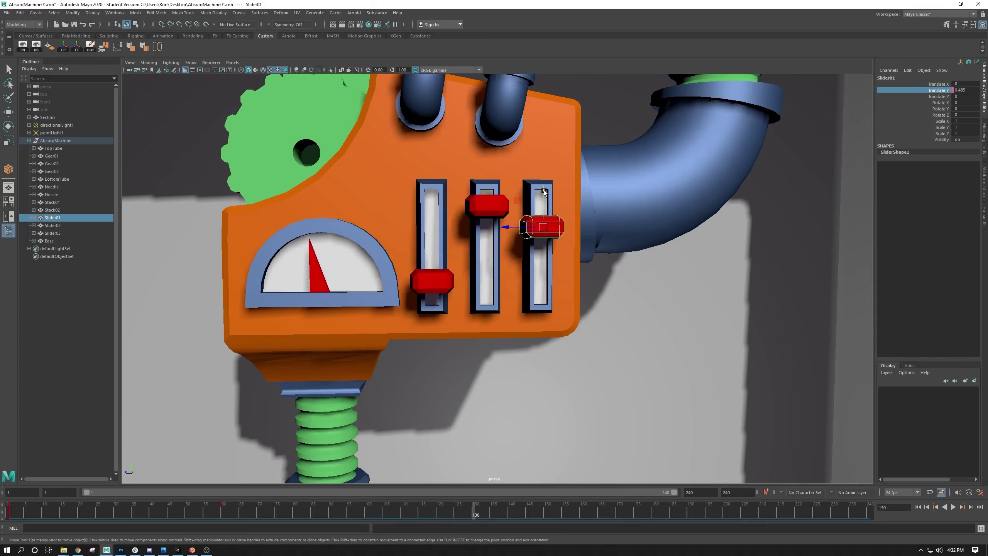
{"action": "left_click_drag", "start_coordinate": [543, 193], "coordinate": [550, 222]}
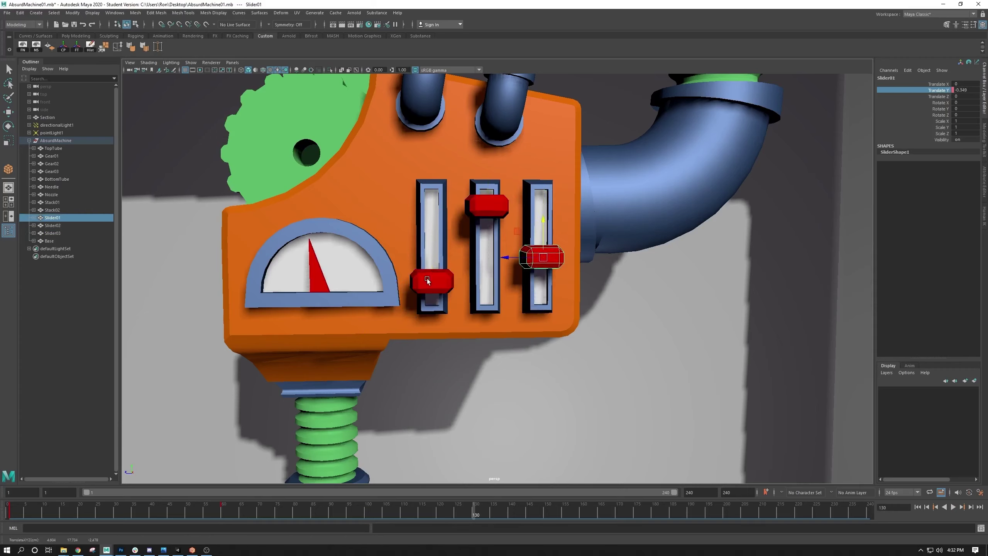
Select all three sliders and key only their Translate Y channel at frame 130
{"action": "left_click", "coordinate": [487, 200], "text": "shift"}
{"action": "left_click", "coordinate": [432, 290], "text": "shift"}
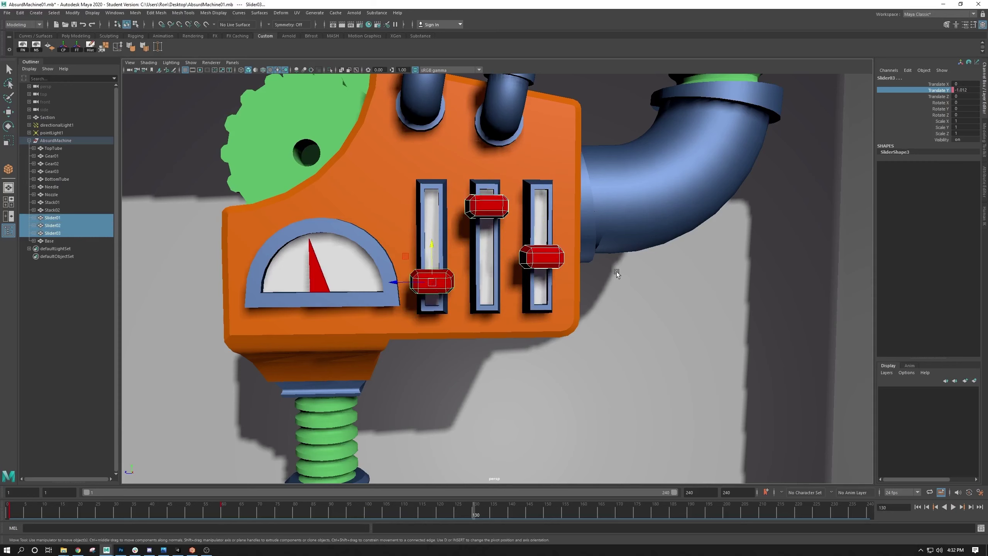
{"action": "right_click", "coordinate": [946, 91]}
{"action": "left_click", "coordinate": [936, 102]}
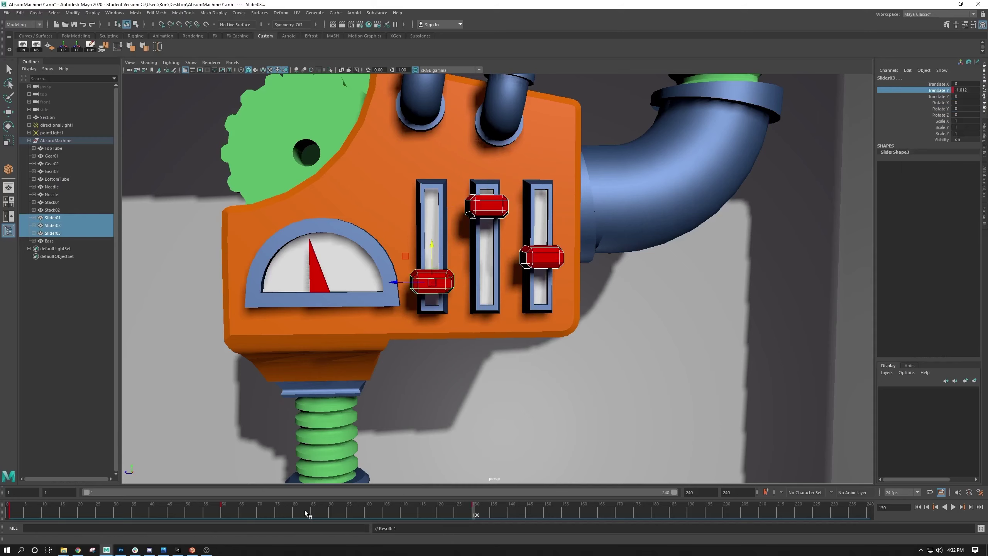
At frame 170, raise Slider03 to about -0.156, lower Slider02 to about -1.041 and raise Slider01 to about 0.752 in Translate Y
{"action": "left_click", "coordinate": [447, 276]}
{"action": "left_click_drag", "start_coordinate": [443, 328], "coordinate": [510, 408], "text": "alt"}
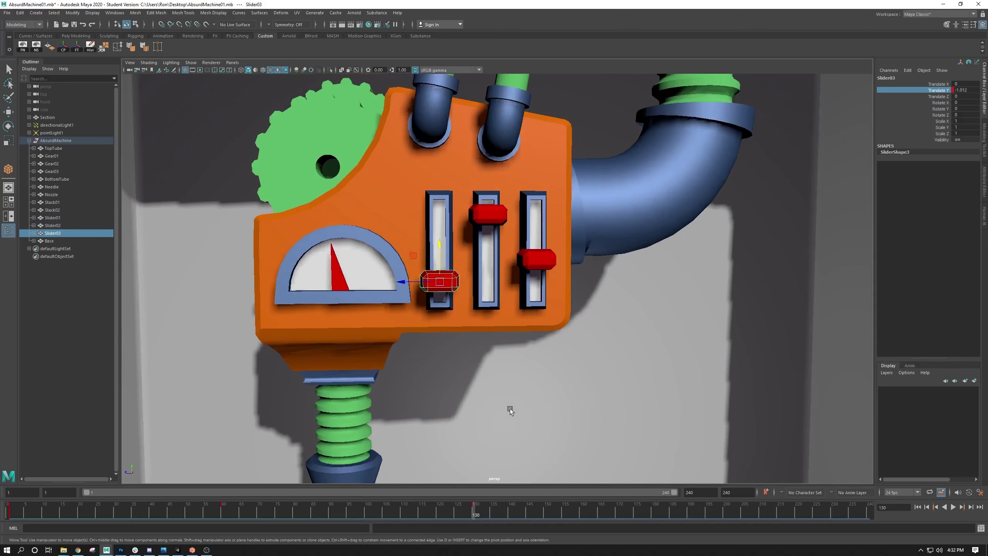
{"action": "key", "text": "alt+v"}
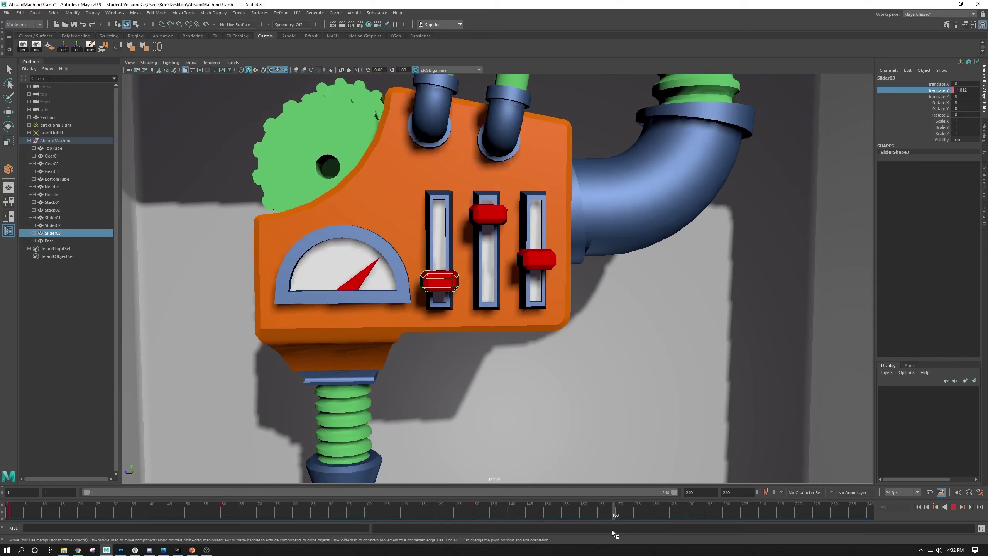
{"action": "key", "text": "alt+v"}
{"action": "left_click_drag", "start_coordinate": [442, 259], "coordinate": [442, 229]}
{"action": "left_click", "coordinate": [489, 220]}
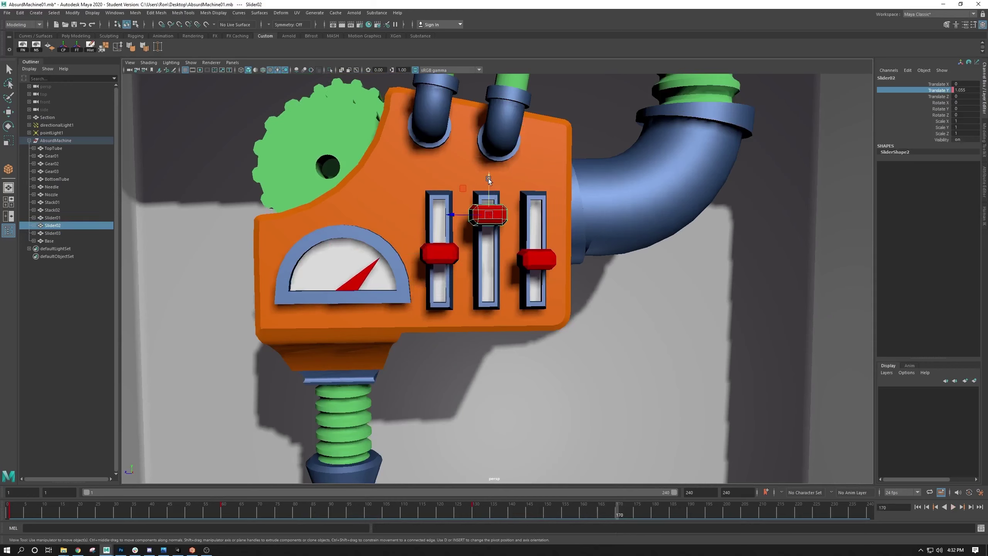
{"action": "left_click_drag", "start_coordinate": [487, 179], "coordinate": [541, 210]}
{"action": "left_click", "coordinate": [537, 255]}
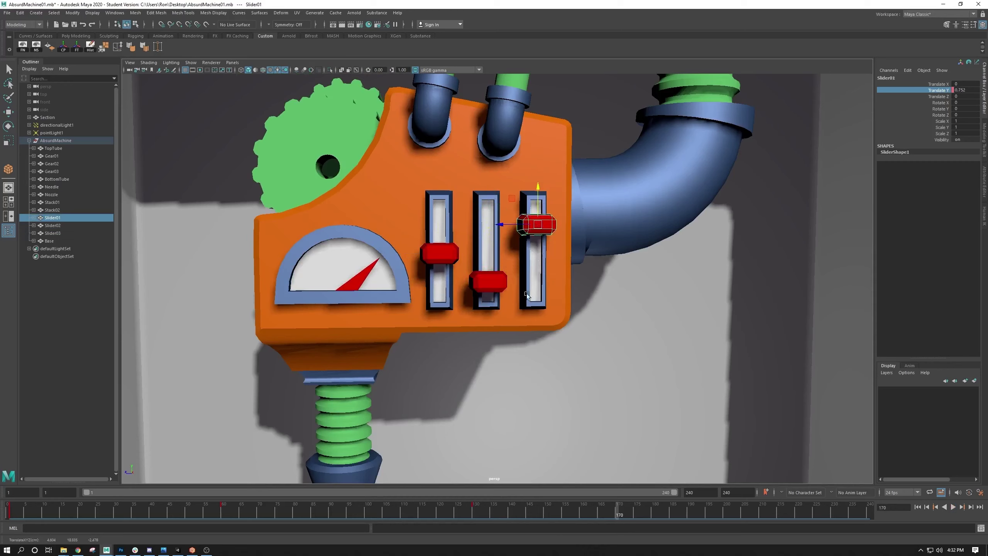
Select all three sliders and key only their Translate Y channel at frame 170
{"action": "left_click", "coordinate": [491, 281], "text": "shift"}
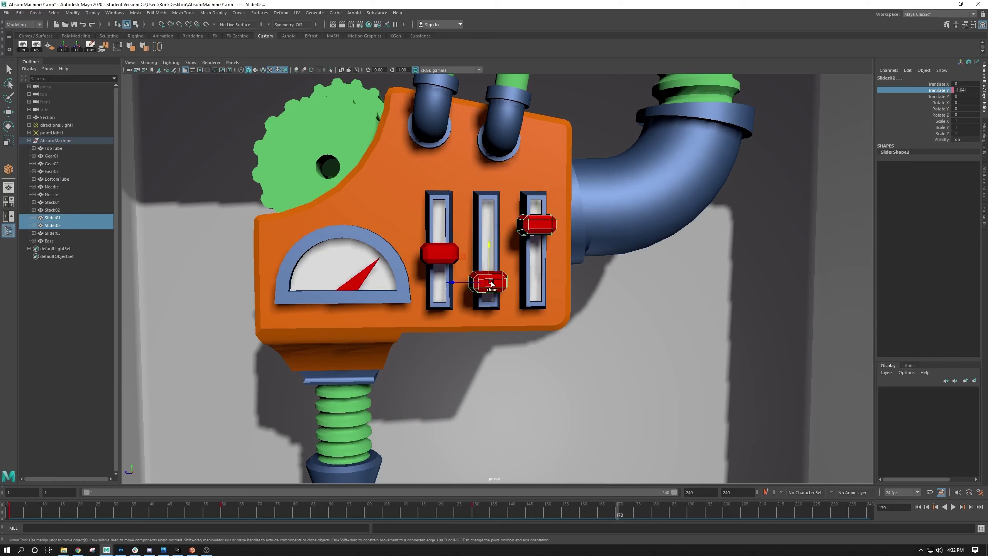
{"action": "left_click", "coordinate": [441, 252], "text": "shift"}
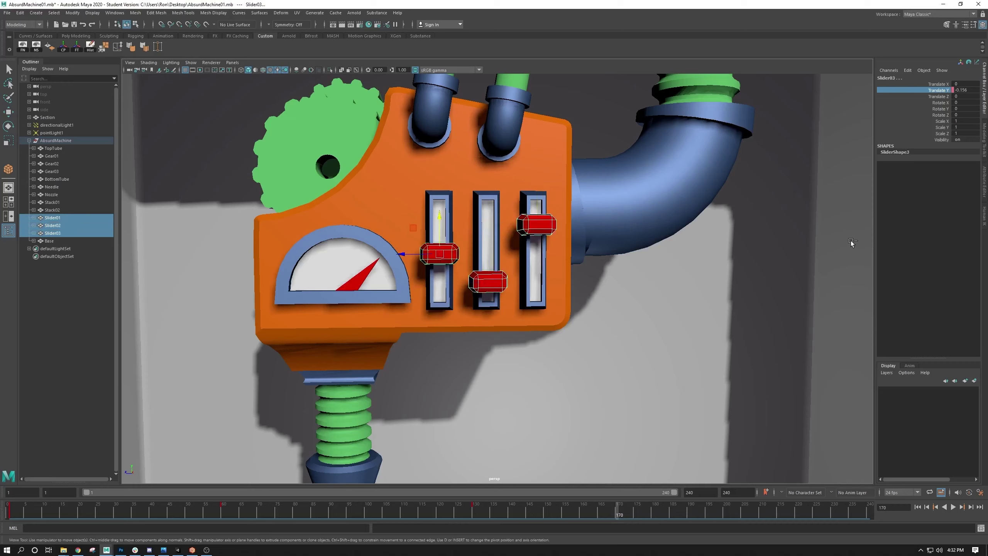
{"action": "right_click", "coordinate": [944, 91]}
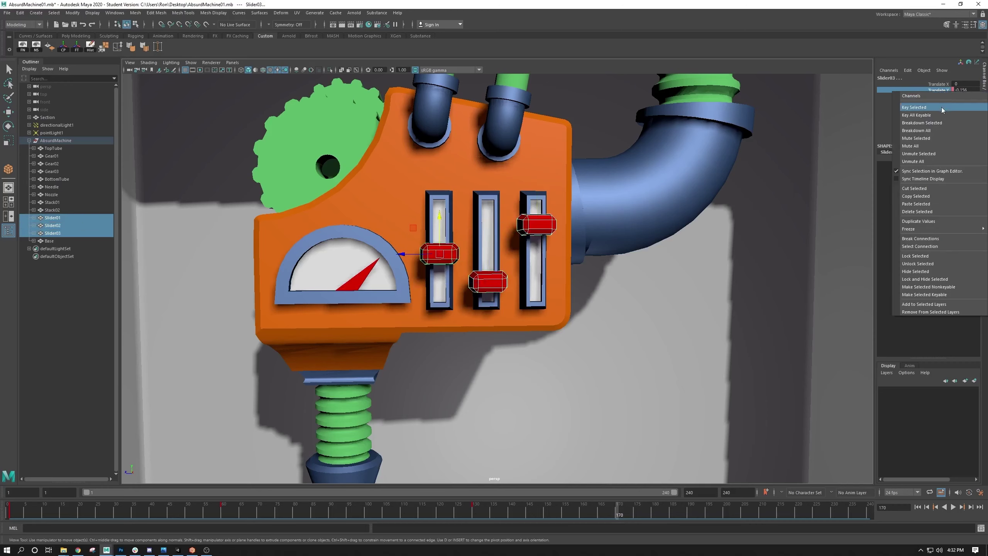
{"action": "left_click", "coordinate": [941, 108]}
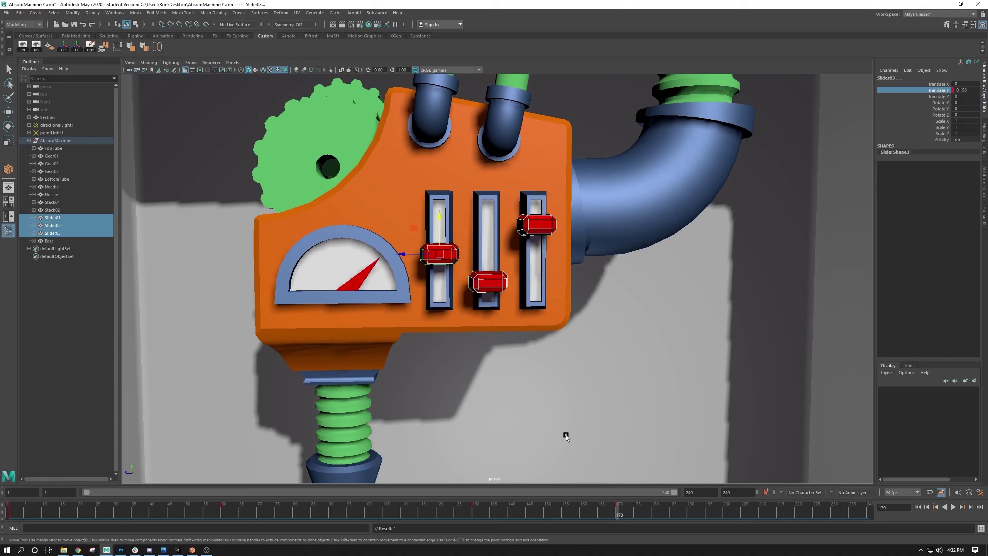
Copy the three sliders' keys from frame 1 and paste them at frame 240 so their motion loops
{"action": "left_click", "coordinate": [7, 511]}
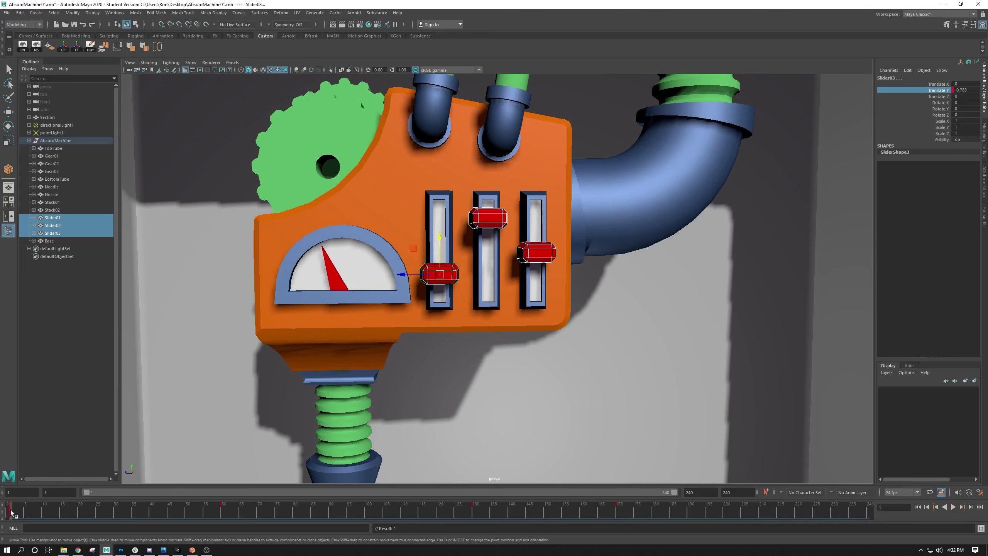
{"action": "right_click", "coordinate": [13, 508]}
{"action": "left_click", "coordinate": [78, 372]}
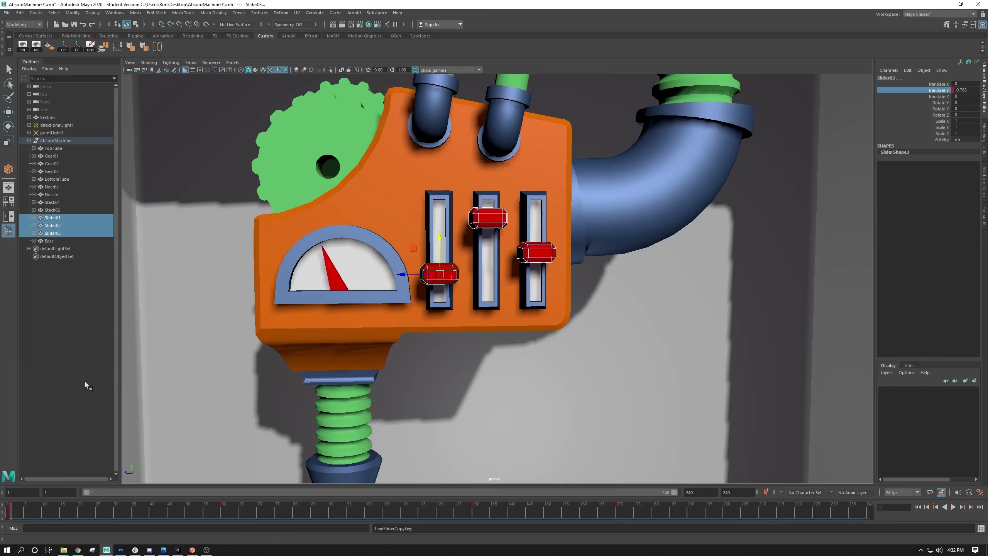
{"action": "key", "text": "alt+v"}
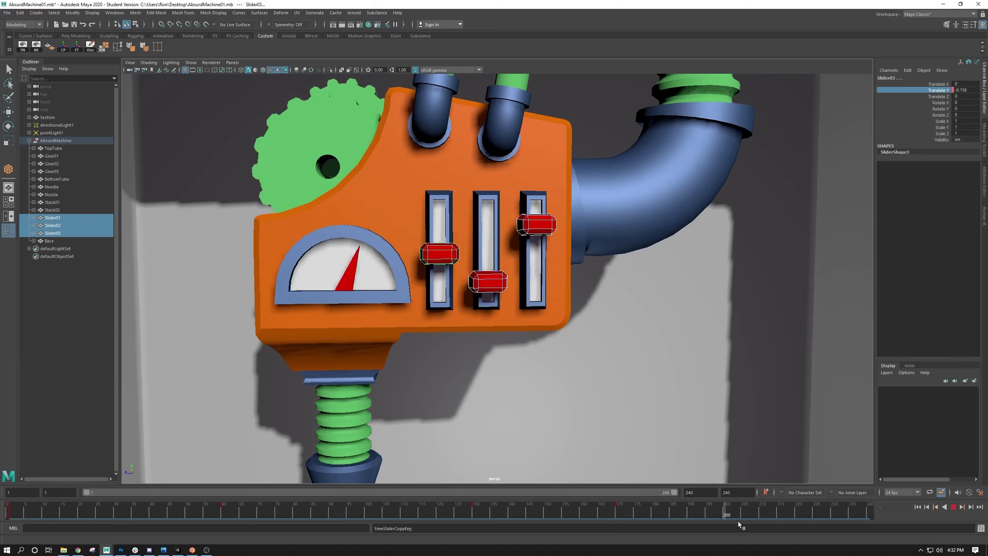
{"action": "right_click", "coordinate": [870, 511]}
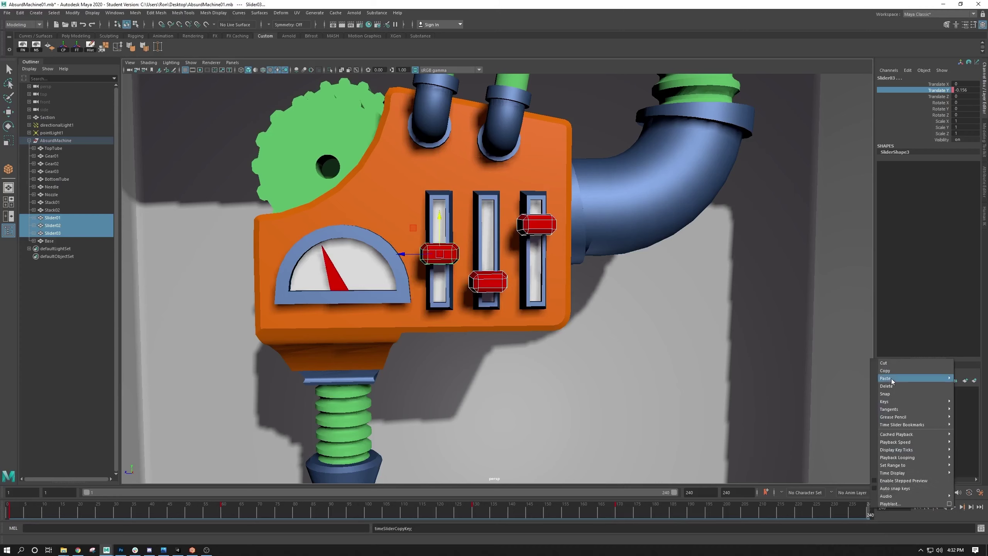
{"action": "mouse_move", "coordinate": [893, 378]}
{"action": "left_click", "coordinate": [837, 378]}
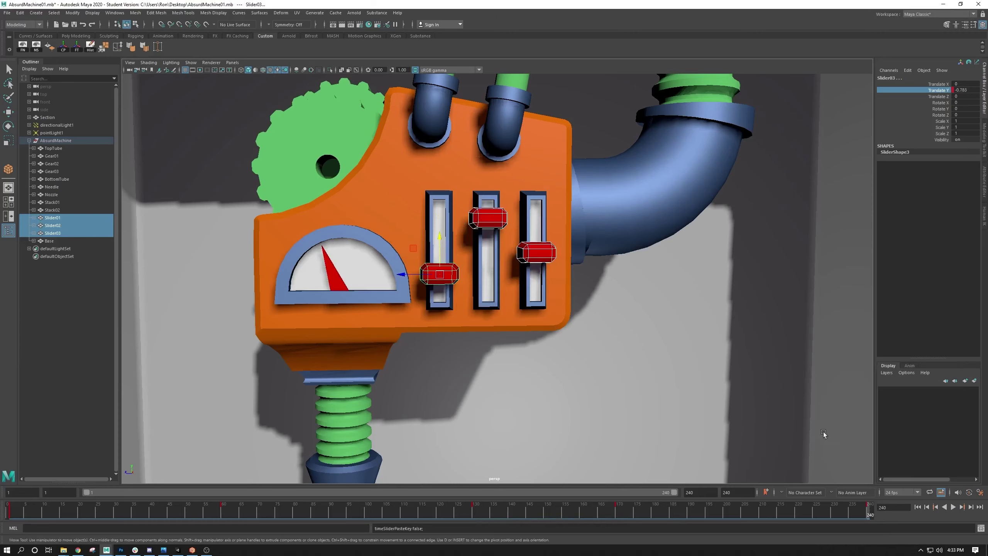
Play the animation from frame 1 to check the looping motion of the three sliders
{"action": "key", "text": "alt+v"}
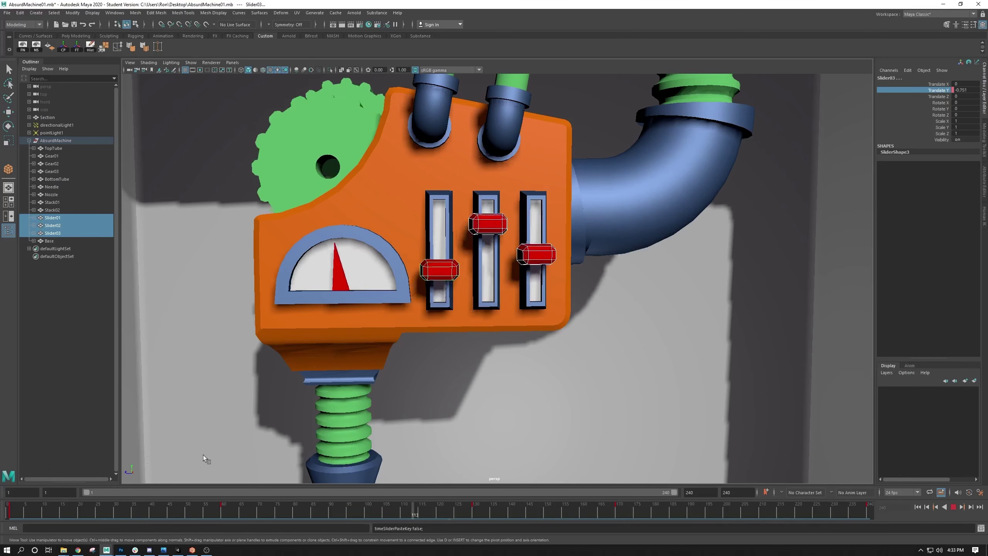
{"action": "left_click_drag", "start_coordinate": [59, 509], "coordinate": [5, 491]}
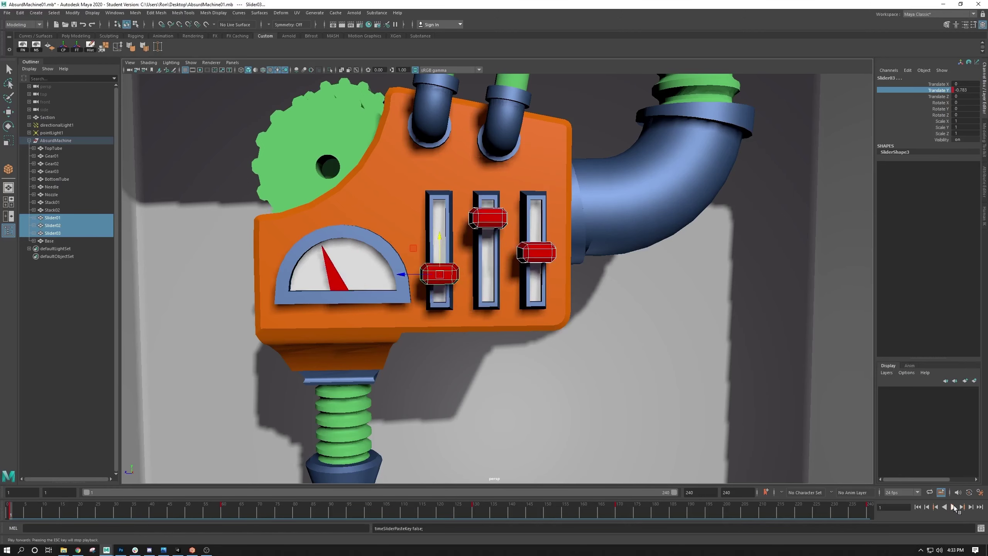
{"action": "left_click", "coordinate": [953, 506]}
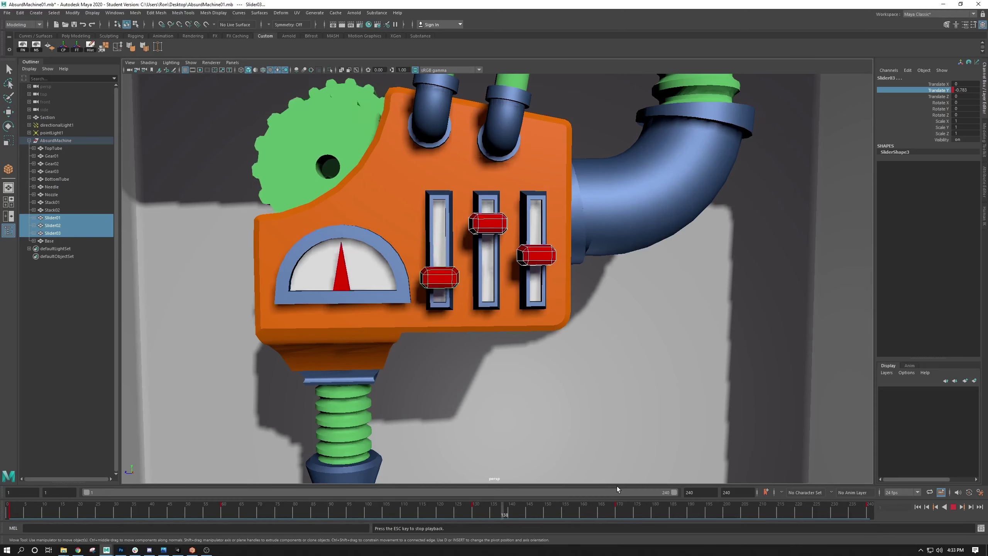
{"action": "left_click", "coordinate": [954, 506]}
Delete the keyframe of Slider02, the middle slider, at frame 130
{"action": "left_click", "coordinate": [481, 278]}
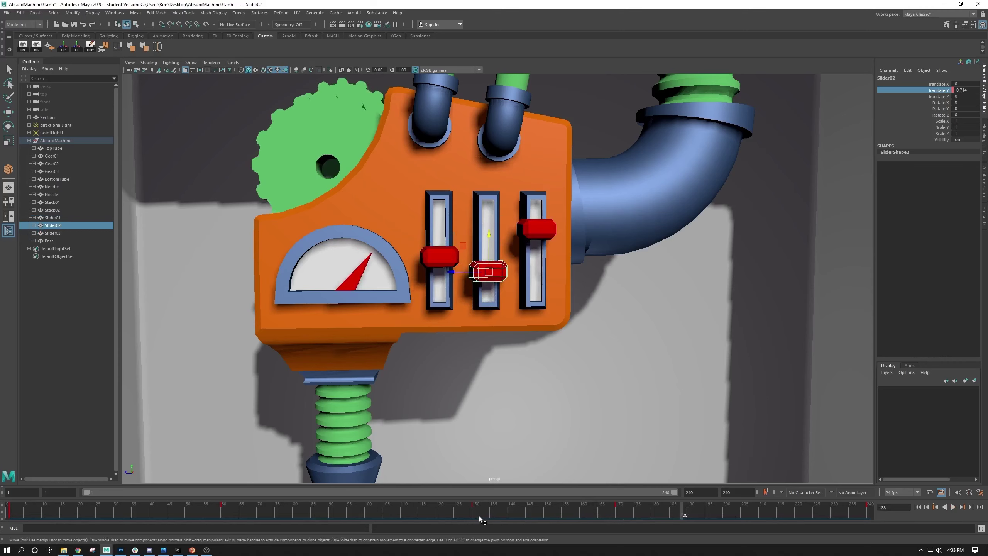
{"action": "left_click_drag", "start_coordinate": [480, 517], "coordinate": [473, 511]}
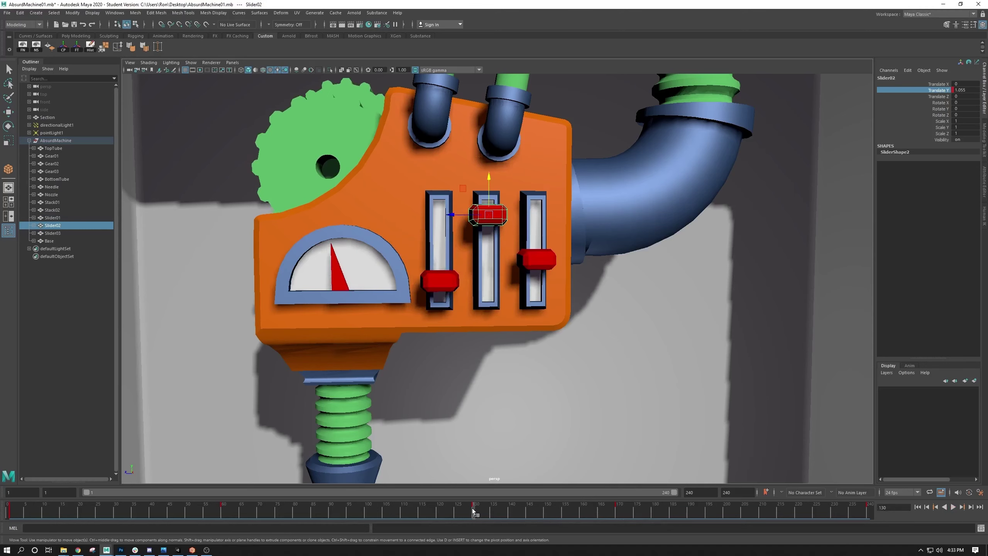
{"action": "right_click", "coordinate": [473, 511]}
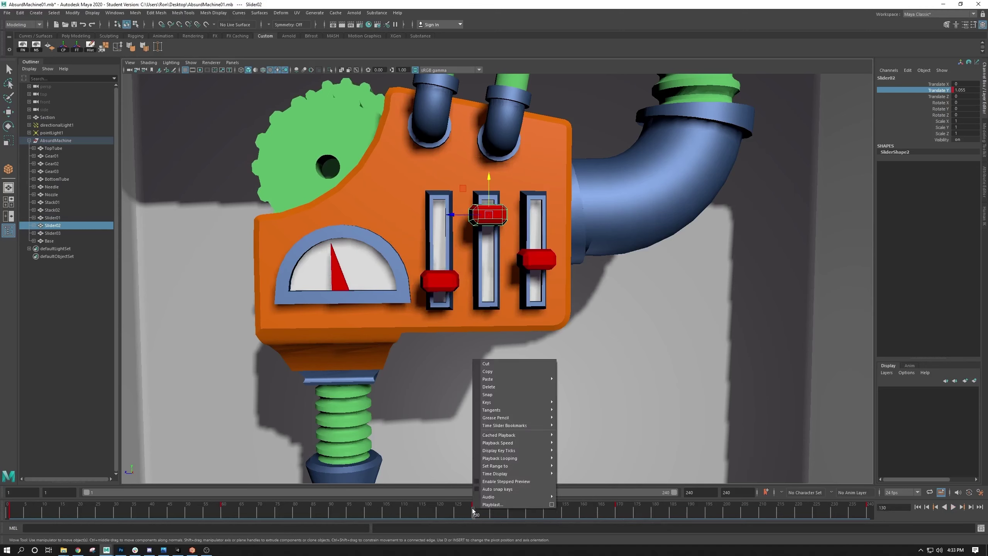
{"action": "left_click", "coordinate": [489, 386]}
Scrub and play the animation from frame 1 to review Slider02's movement without its middle key
{"action": "left_click_drag", "start_coordinate": [275, 513], "coordinate": [213, 513]}
{"action": "left_click_drag", "start_coordinate": [14, 516], "coordinate": [202, 525]}
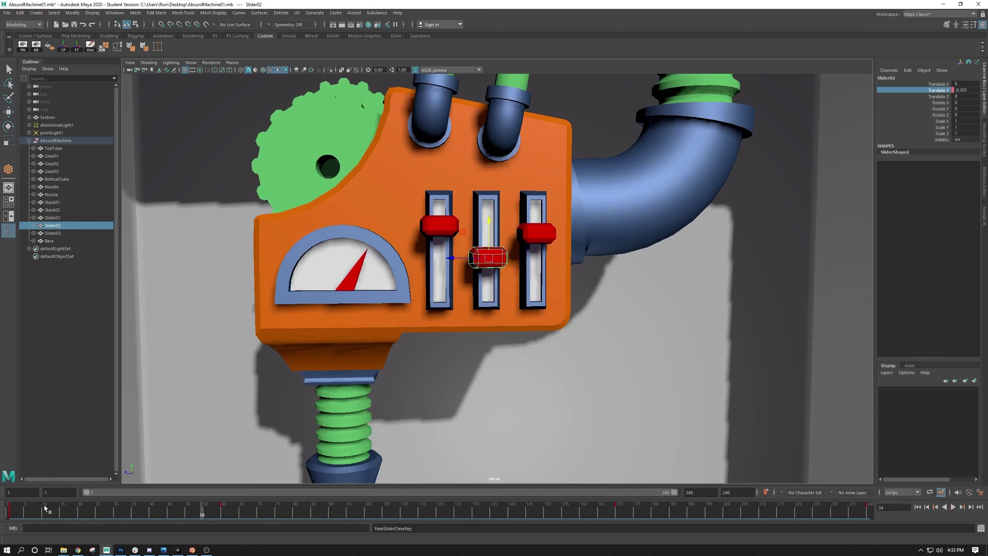
{"action": "left_click_drag", "start_coordinate": [39, 507], "coordinate": [1, 479]}
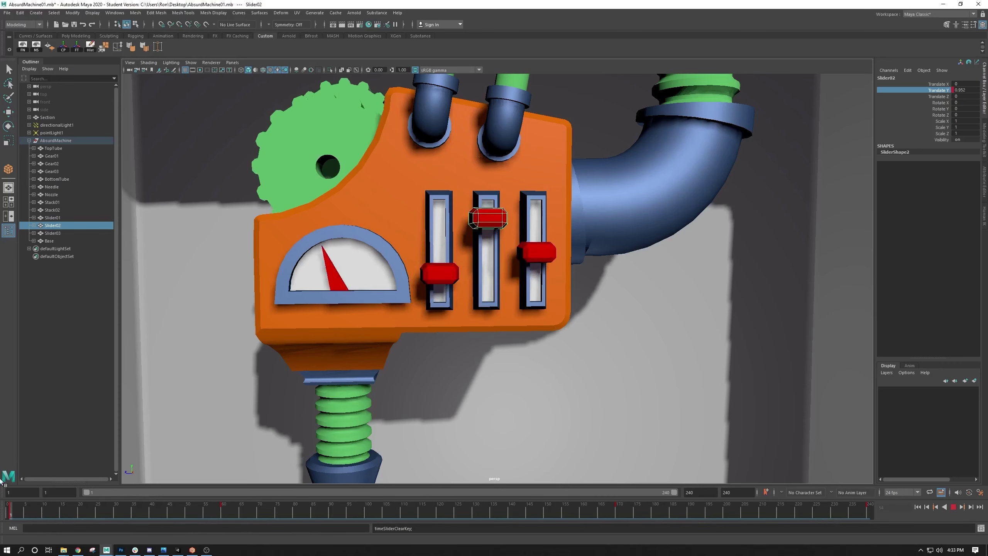
{"action": "left_click", "coordinate": [954, 507]}
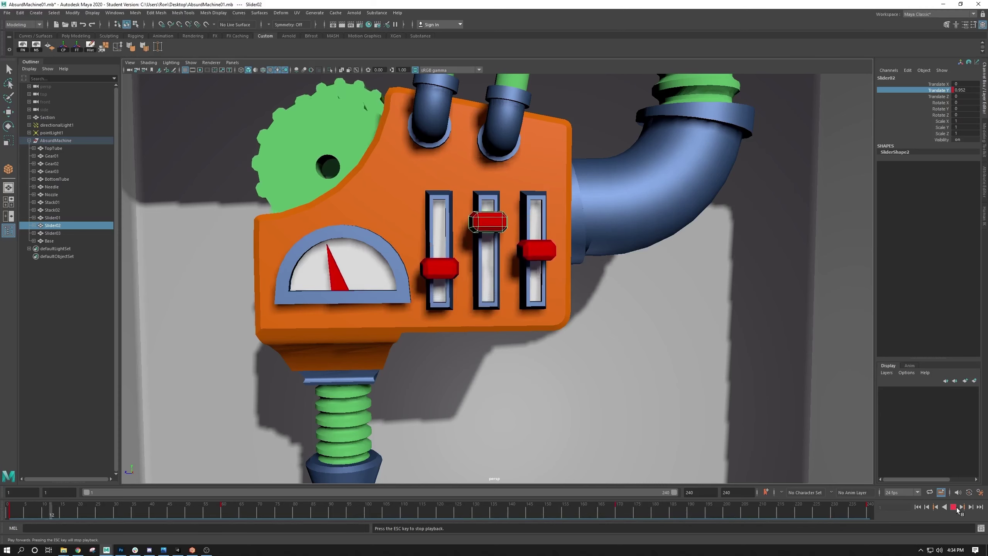
{"action": "left_click", "coordinate": [957, 508]}
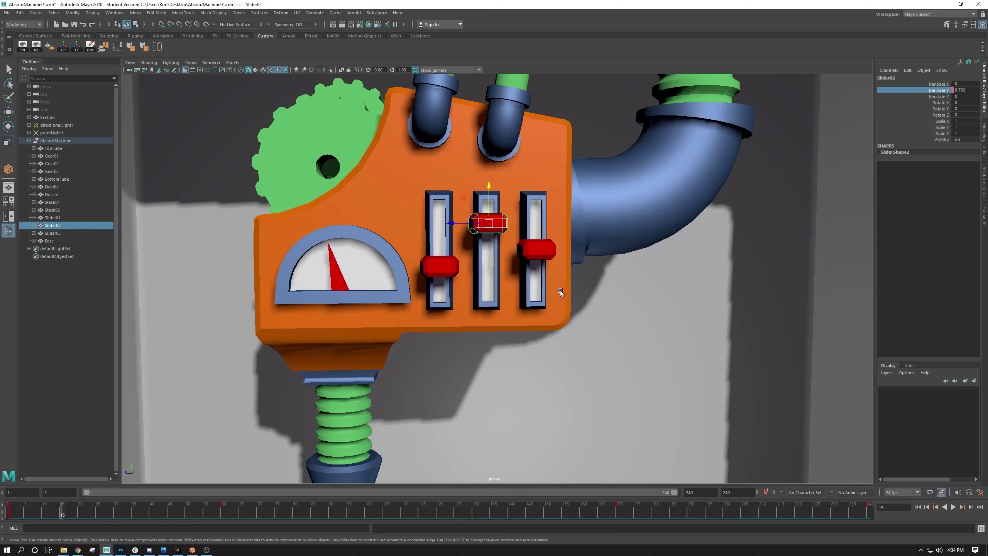
{"action": "right_click", "coordinate": [943, 93]}
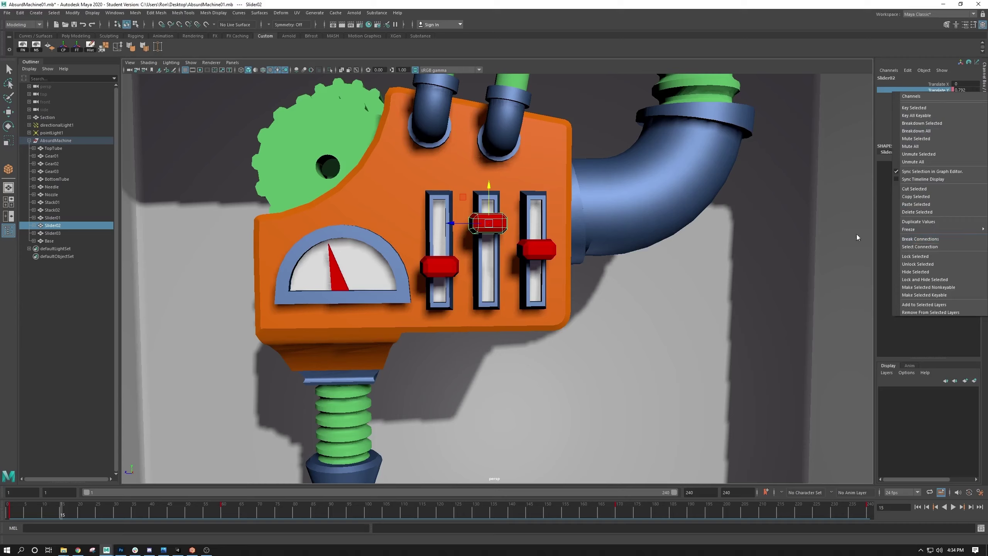
{"action": "left_click", "coordinate": [524, 243]}
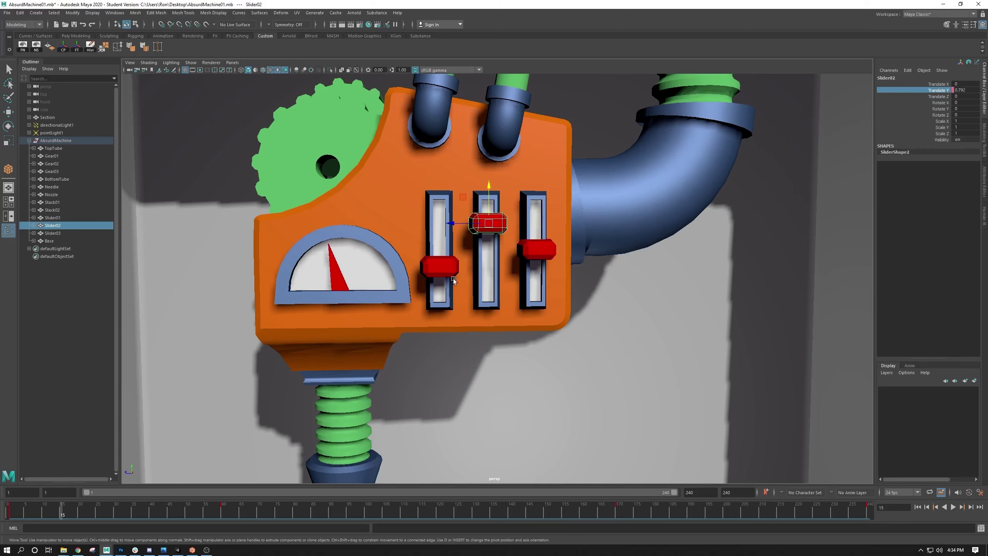
{"action": "left_click", "coordinate": [446, 265]}
{"action": "left_click", "coordinate": [494, 226]}
{"action": "left_click", "coordinate": [529, 251]}
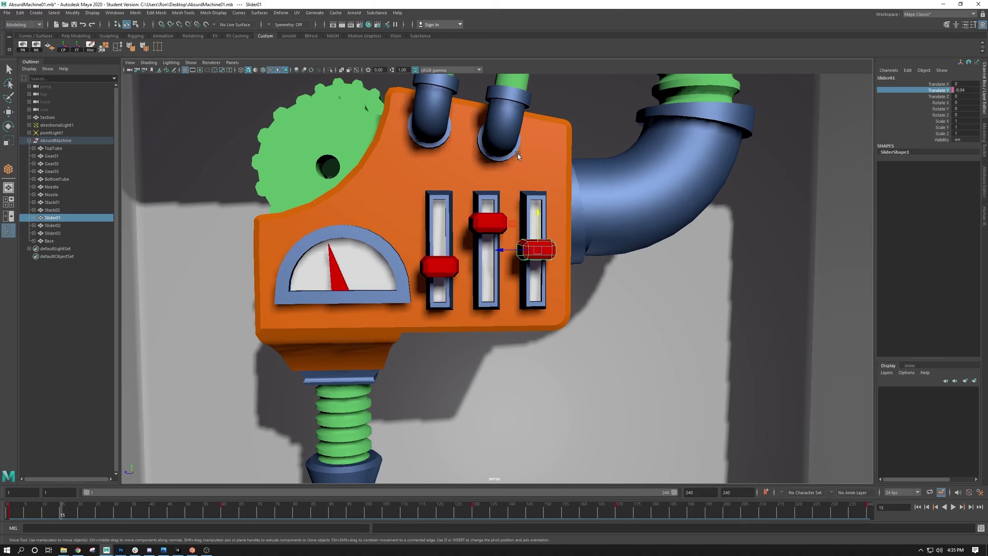
{"action": "mouse_move", "coordinate": [506, 249]}
{"action": "middle_mouse_down"}
{"action": "mouse_move", "coordinate": [511, 241]}
{"action": "mouse_move", "coordinate": [510, 256]}
{"action": "middle_mouse_up"}
{"action": "key", "text": "ctrl+z"}
Select Stack01, the stack nearest the gears, and return the timeline to frame 1
{"action": "left_click_drag", "start_coordinate": [510, 257], "coordinate": [485, 236], "text": "alt"}
{"action": "left_click", "coordinate": [469, 172]}
{"action": "key", "text": "w"}
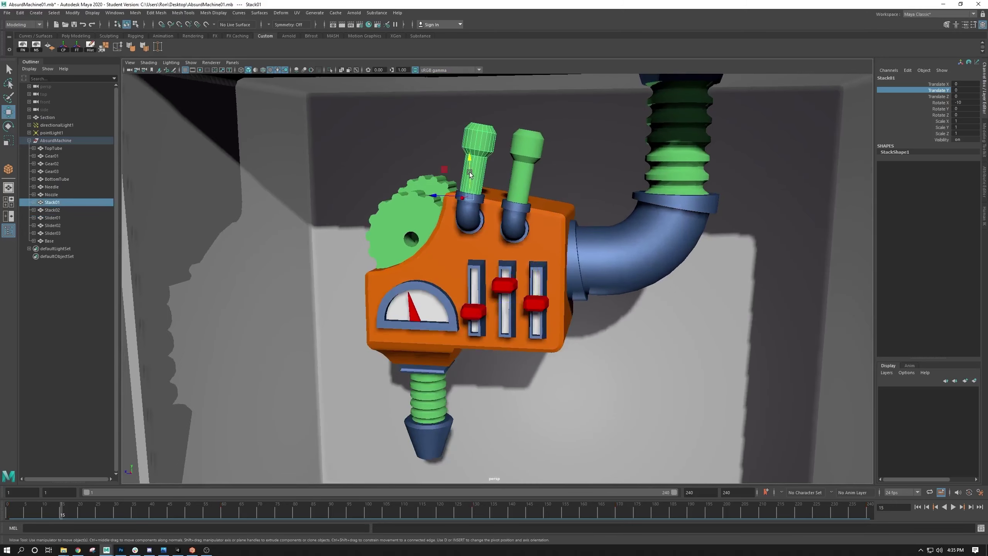
{"action": "key", "text": "f"}
{"action": "scroll", "coordinate": [572, 307], "scroll_direction": "down", "scroll_amount": 4}
{"action": "middle_click_drag", "start_coordinate": [595, 399], "coordinate": [606, 250], "text": "alt"}
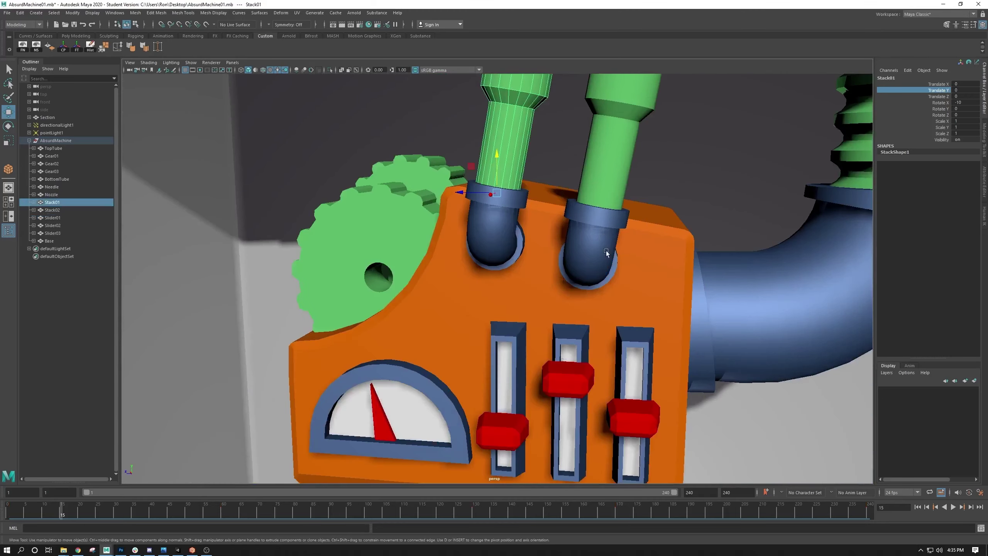
{"action": "left_click_drag", "start_coordinate": [606, 250], "coordinate": [632, 200], "text": "alt"}
{"action": "scroll", "coordinate": [416, 188], "scroll_direction": "down", "scroll_amount": 1}
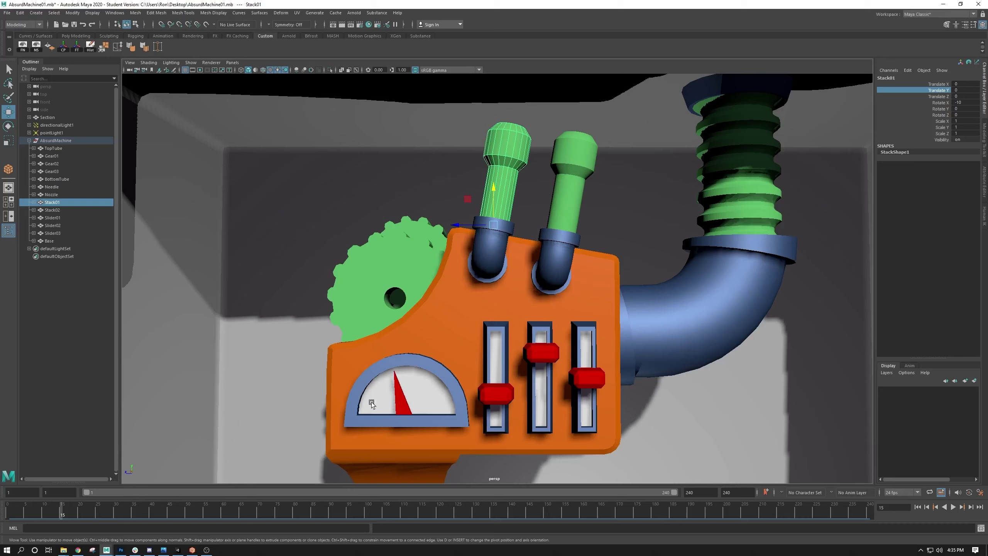
{"action": "key", "text": "alt+shift+v"}
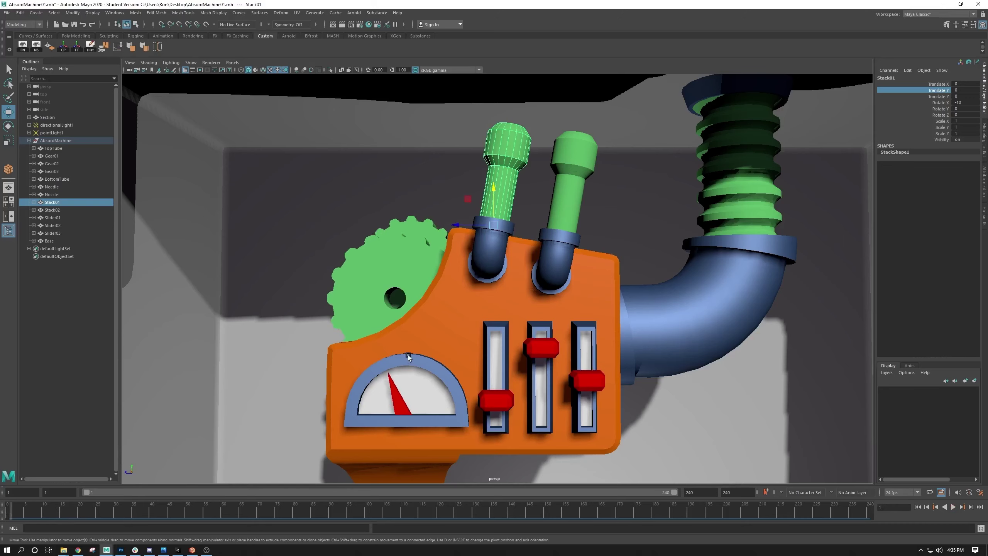
Select Gear01, the gauge needle, Slider03 and Slider02 in turn to review the parts that are already animated
{"action": "right_click_drag", "start_coordinate": [414, 350], "coordinate": [361, 393], "text": "alt"}
{"action": "left_click_drag", "start_coordinate": [249, 417], "coordinate": [384, 279], "text": "alt"}
{"action": "left_click", "coordinate": [382, 268]}
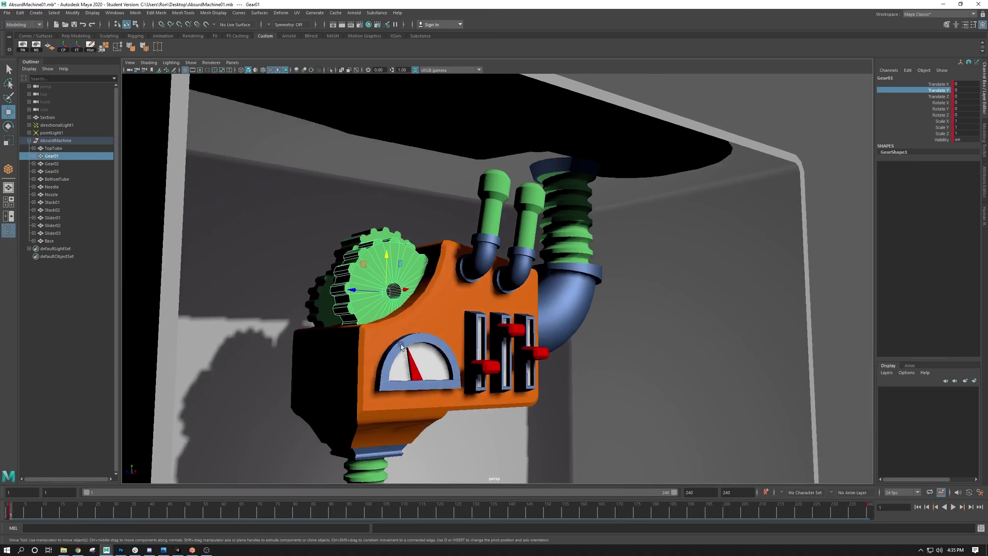
{"action": "left_click", "coordinate": [410, 358]}
{"action": "left_click", "coordinate": [486, 367]}
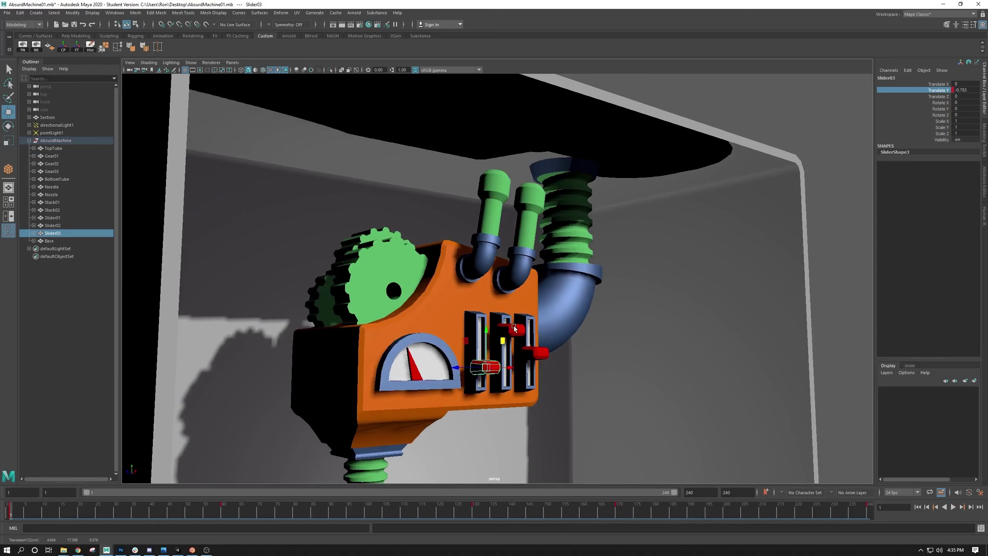
{"action": "left_click", "coordinate": [513, 327]}
Shorten Stack02, the stack nearer the large blue pipe, by setting its Scale Y to 0.7 at frame 1
{"action": "left_click", "coordinate": [488, 225]}
{"action": "mouse_move", "coordinate": [504, 244]}
{"action": "left_mouse_down", "text": "alt"}
{"action": "mouse_move", "coordinate": [519, 218]}
{"action": "mouse_move", "coordinate": [492, 243]}
{"action": "mouse_move", "coordinate": [584, 282]}
{"action": "mouse_move", "coordinate": [451, 242]}
{"action": "mouse_move", "coordinate": [515, 245]}
{"action": "mouse_move", "coordinate": [502, 253]}
{"action": "left_mouse_up", "text": "alt"}
{"action": "key", "text": "e"}
{"action": "key", "text": "r"}
{"action": "left_click", "coordinate": [507, 240]}
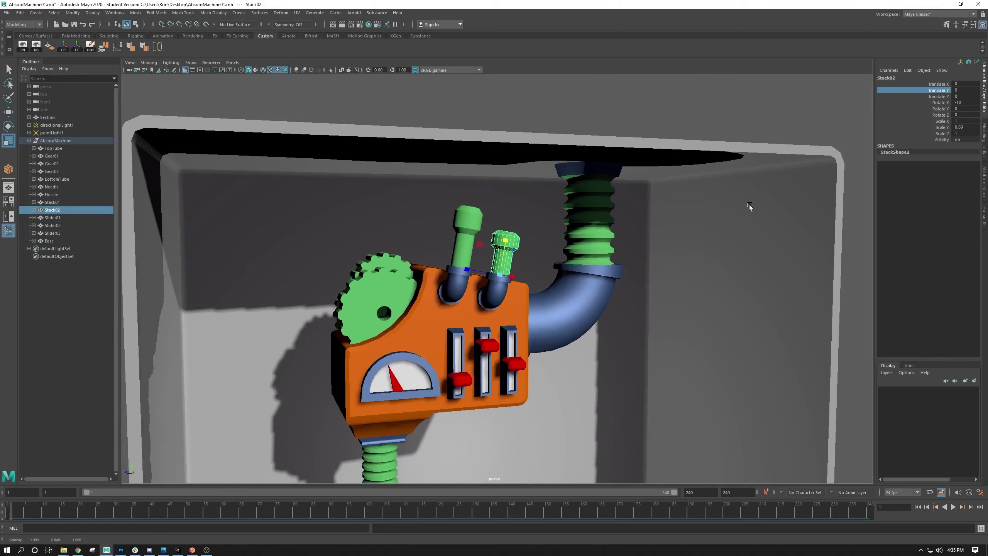
{"action": "double_click", "coordinate": [960, 127]}
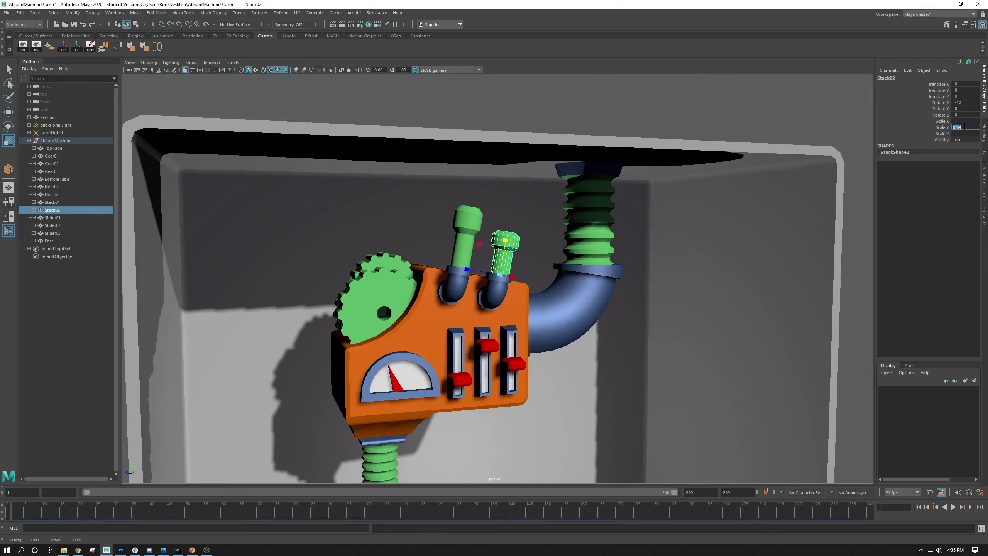
{"action": "type", "text": "0.7"}
{"action": "key", "text": "Return"}
{"action": "left_click_drag", "start_coordinate": [547, 222], "coordinate": [533, 222], "text": "alt"}
{"action": "right_click_drag", "start_coordinate": [532, 221], "coordinate": [631, 267], "text": "alt"}
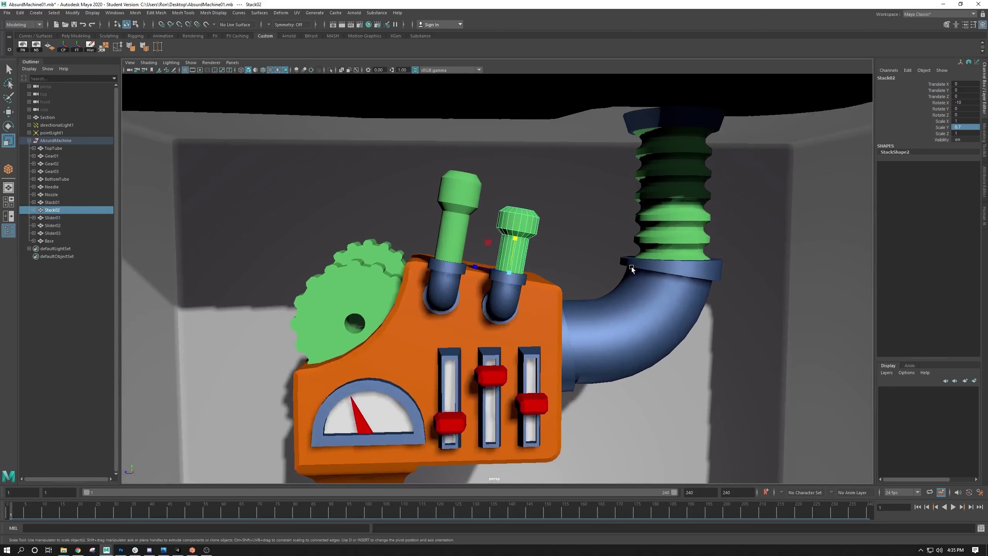
{"action": "left_click", "coordinate": [456, 252]}
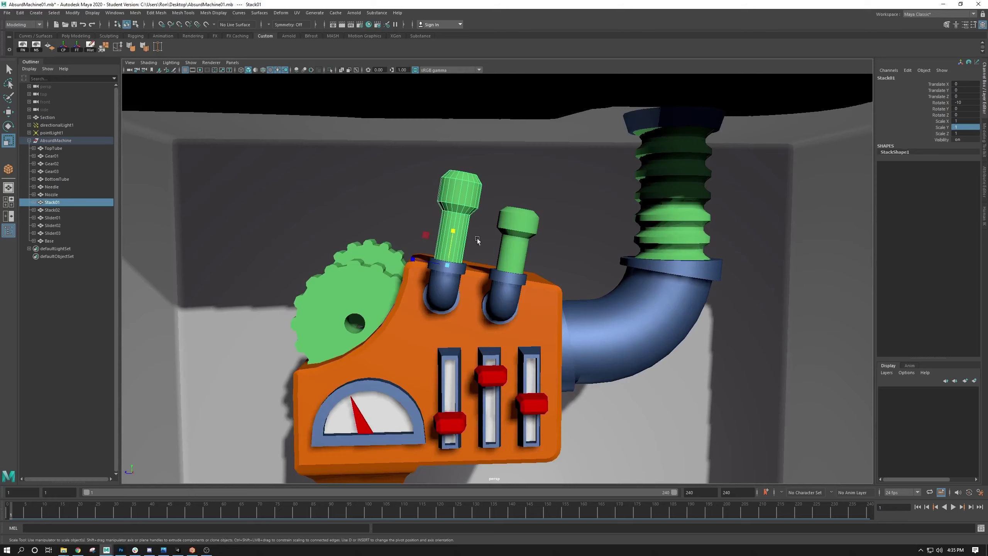
{"action": "left_click", "coordinate": [523, 223]}
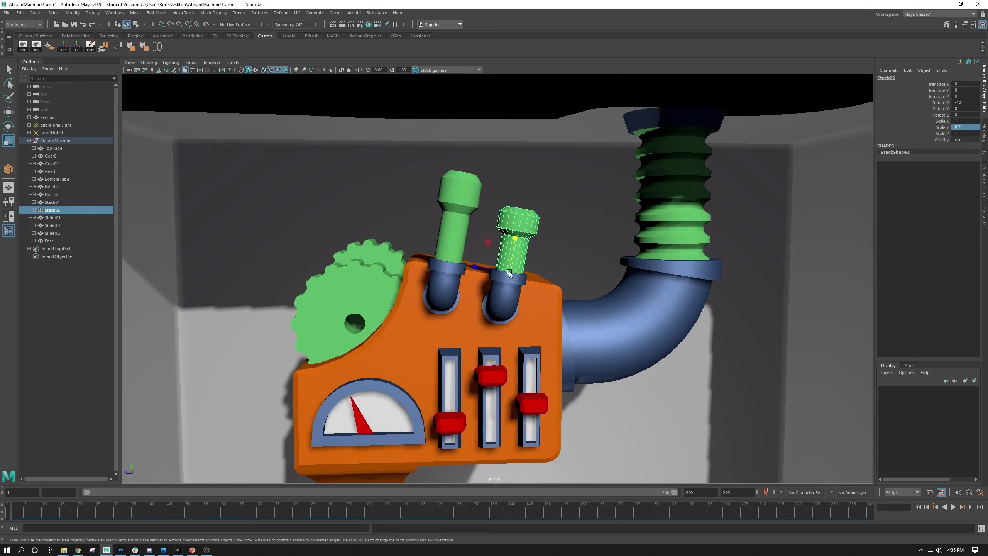
{"action": "left_click_drag", "start_coordinate": [514, 238], "coordinate": [512, 235]}
{"action": "key", "text": "ctrl+z"}
{"action": "key", "text": "ctrl+z"}
Select Stack01 together with Stack02 and key only their Scale Y channel at frame 1
{"action": "left_click", "coordinate": [446, 223], "text": "shift"}
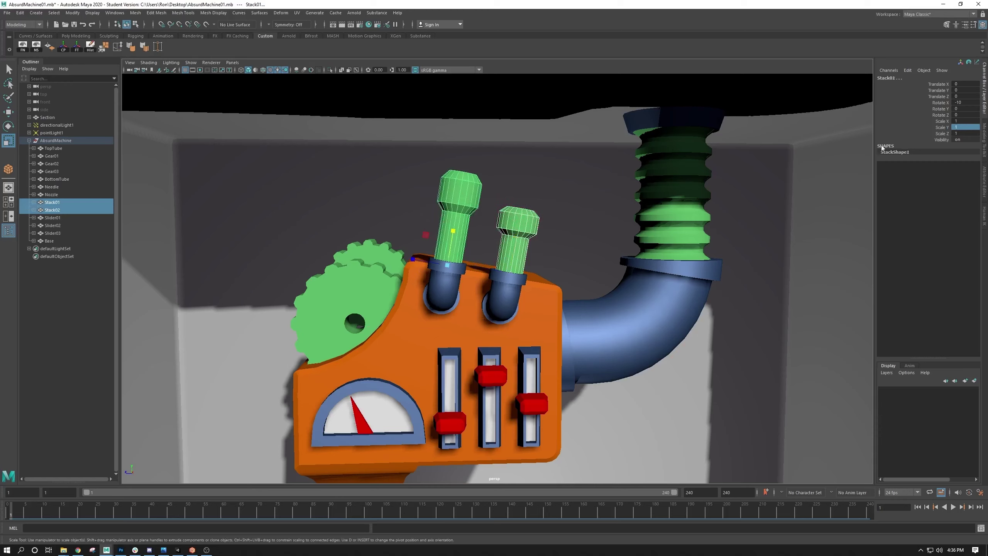
{"action": "left_click", "coordinate": [937, 127]}
{"action": "right_click", "coordinate": [937, 127]}
{"action": "left_click", "coordinate": [918, 134]}
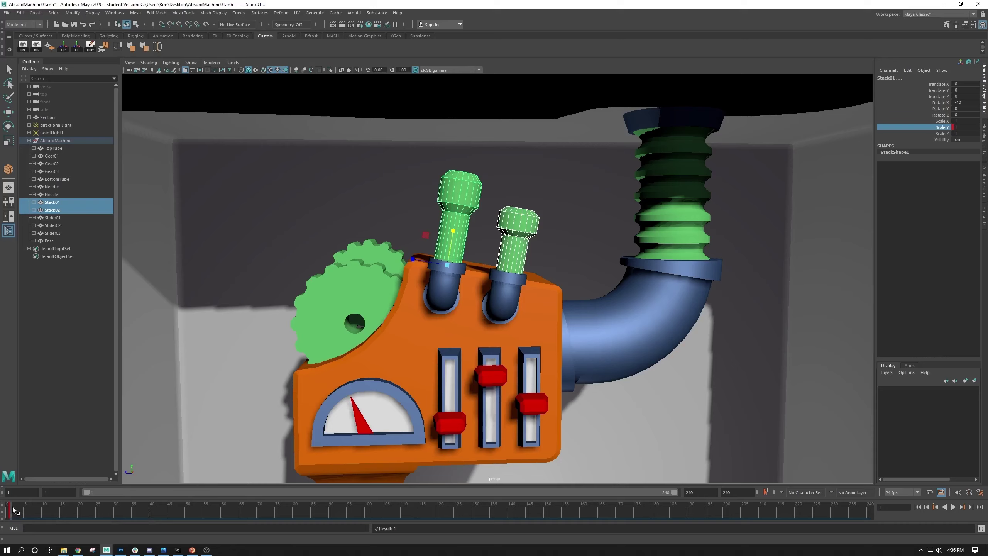
Key Scale Y of both stacks at frame 48 with the same values as at frame 1
{"action": "left_click_drag", "start_coordinate": [13, 509], "coordinate": [179, 520]}
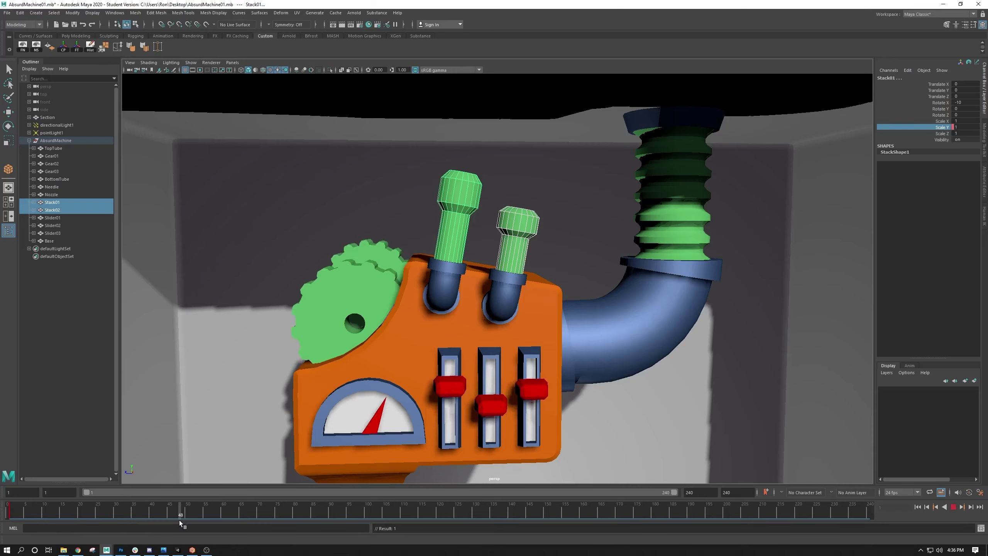
{"action": "key", "text": "r"}
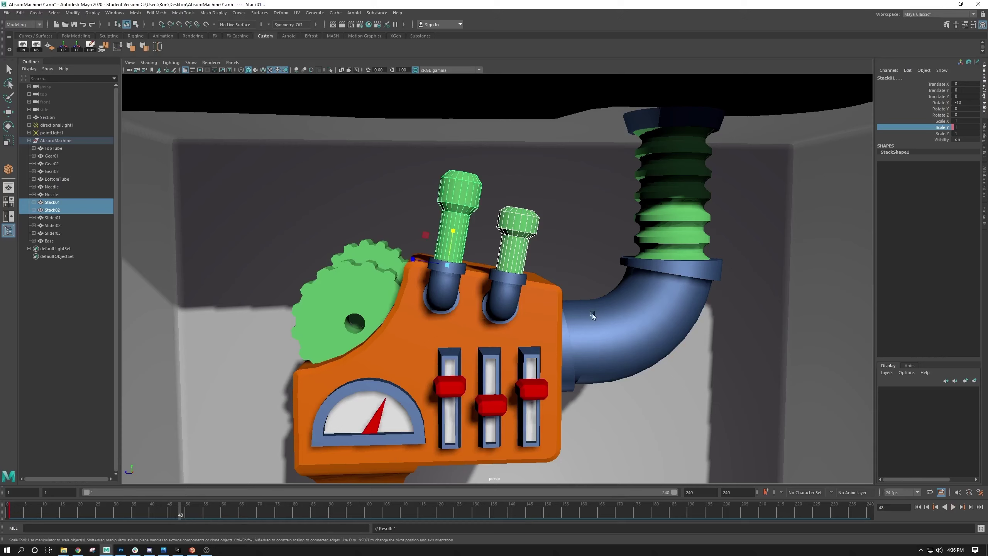
{"action": "right_click_drag", "start_coordinate": [938, 133], "coordinate": [928, 145]}
{"action": "key", "text": "alt+v"}
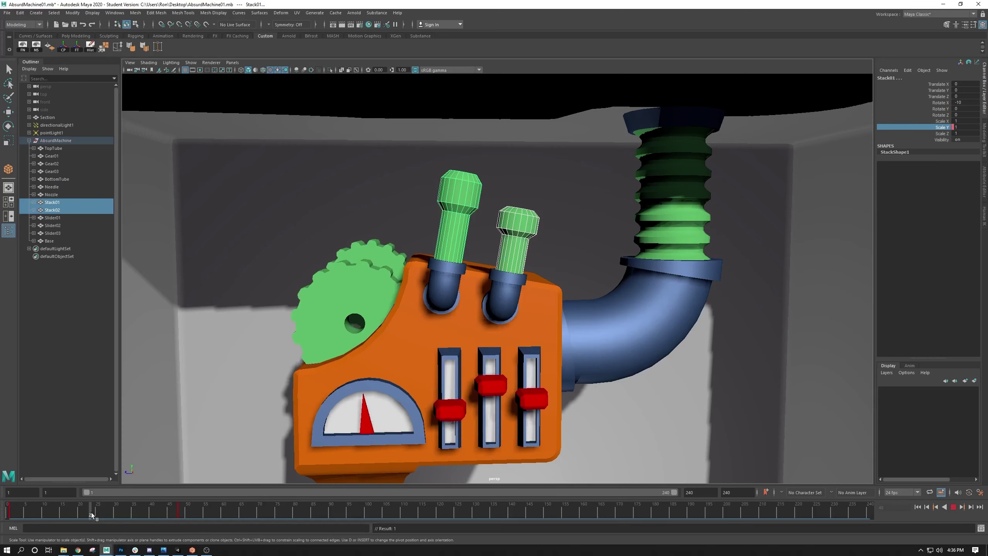
At frame 24, shorten Stack01 by setting its Scale Y to 0.7
{"action": "left_click_drag", "start_coordinate": [91, 513], "coordinate": [95, 515]}
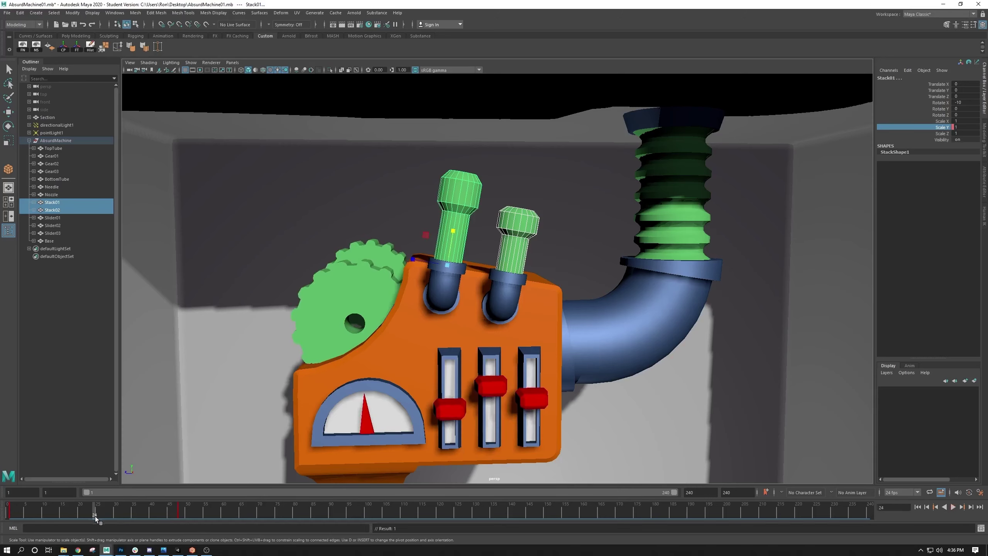
{"action": "left_click", "coordinate": [451, 198]}
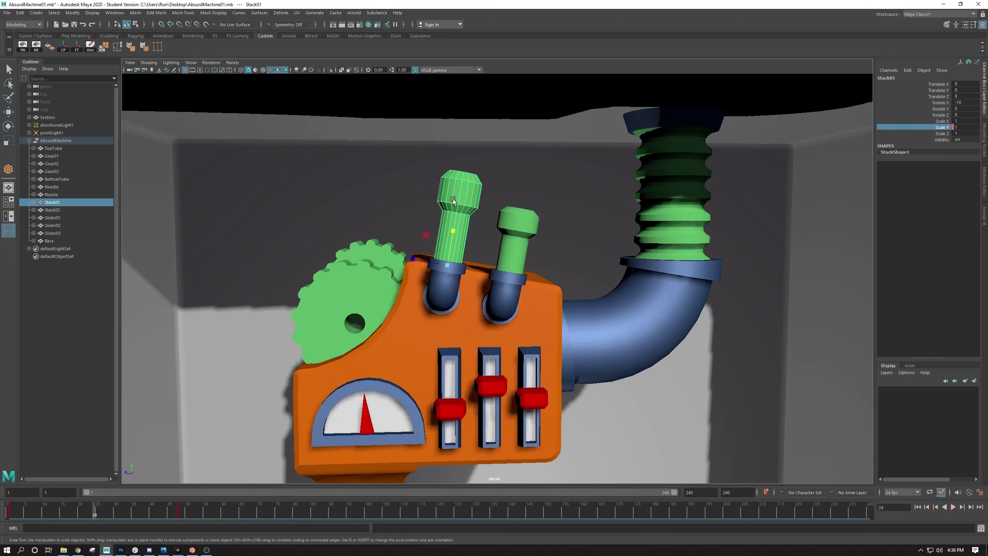
{"action": "left_click", "coordinate": [964, 127]}
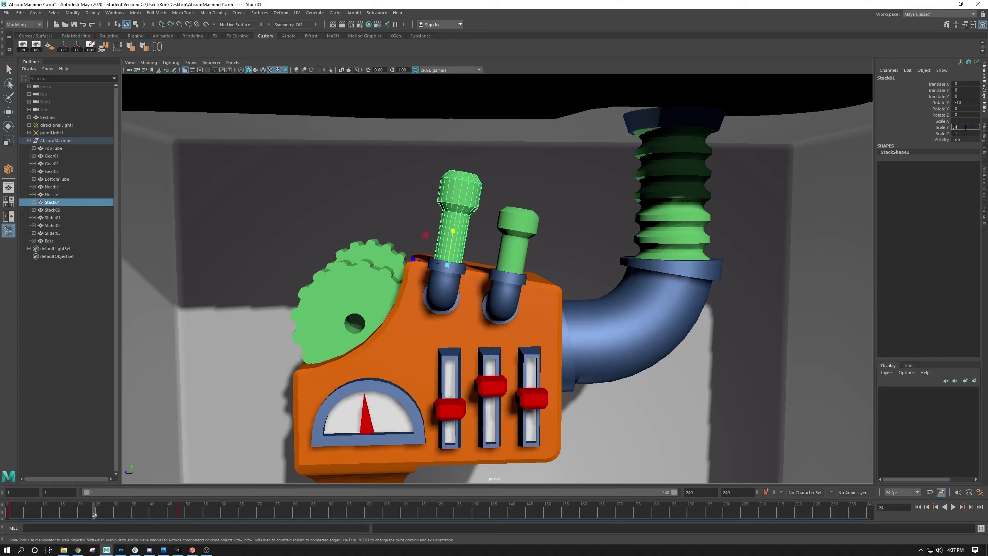
{"action": "type", "text": ".7"}
{"action": "key", "text": "Return"}
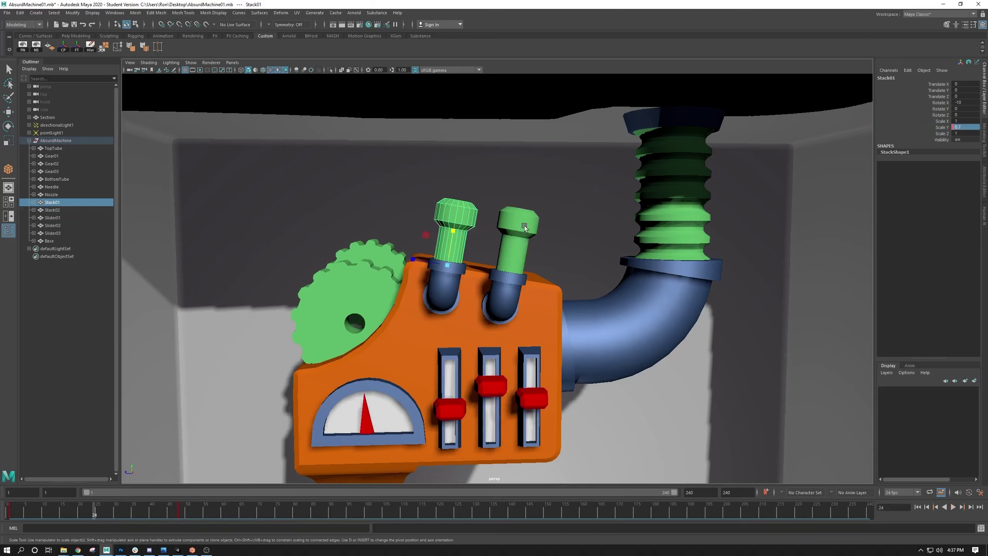
Extend Stack02 to full height at frame 24 by setting its Scale Y to 1
{"action": "left_click", "coordinate": [527, 229]}
{"action": "left_click", "coordinate": [961, 127]}
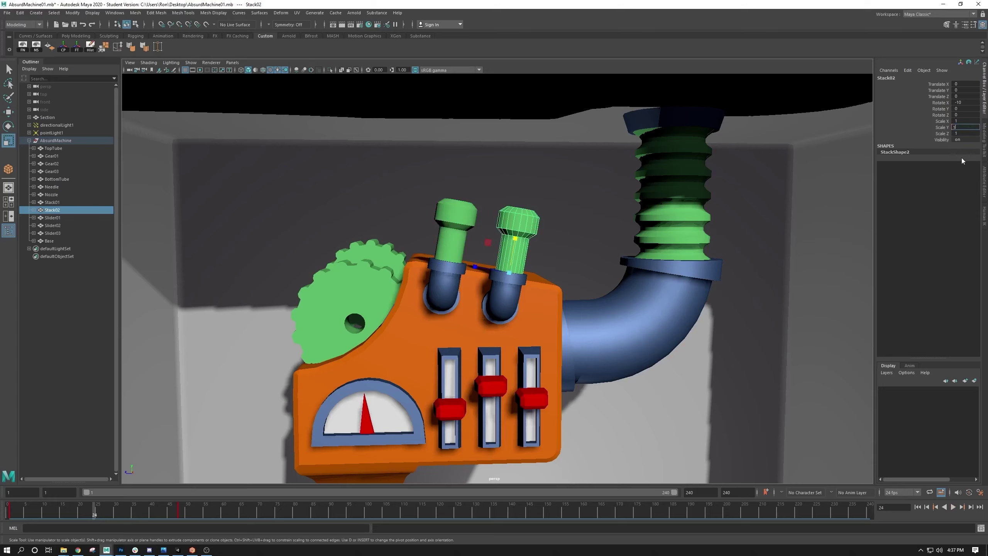
{"action": "type", "text": "1"}
{"action": "key", "text": "Return"}
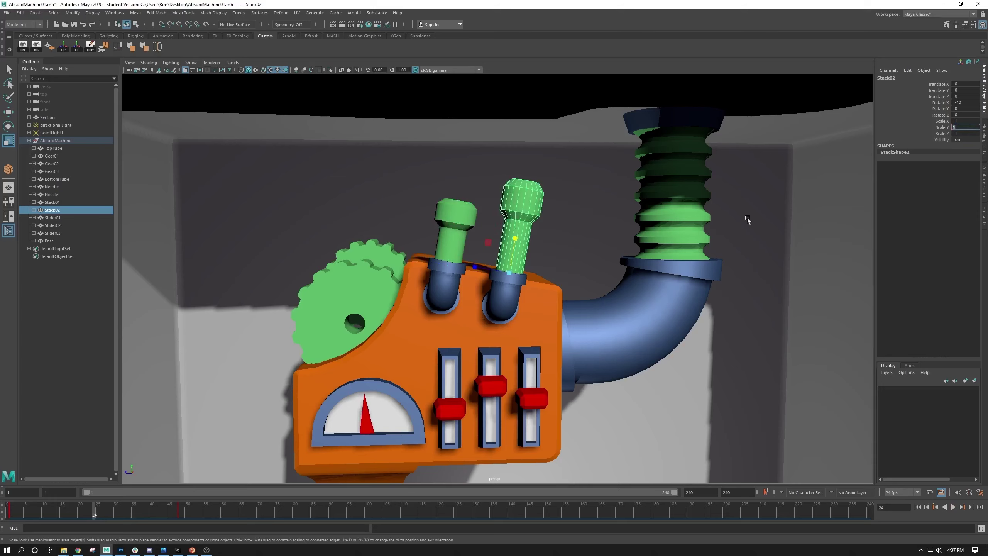
Select Stack01 and Stack02 together and key their Scale Y channel at frame 24
{"action": "left_click", "coordinate": [465, 224], "text": "shift"}
{"action": "right_click", "coordinate": [940, 127]}
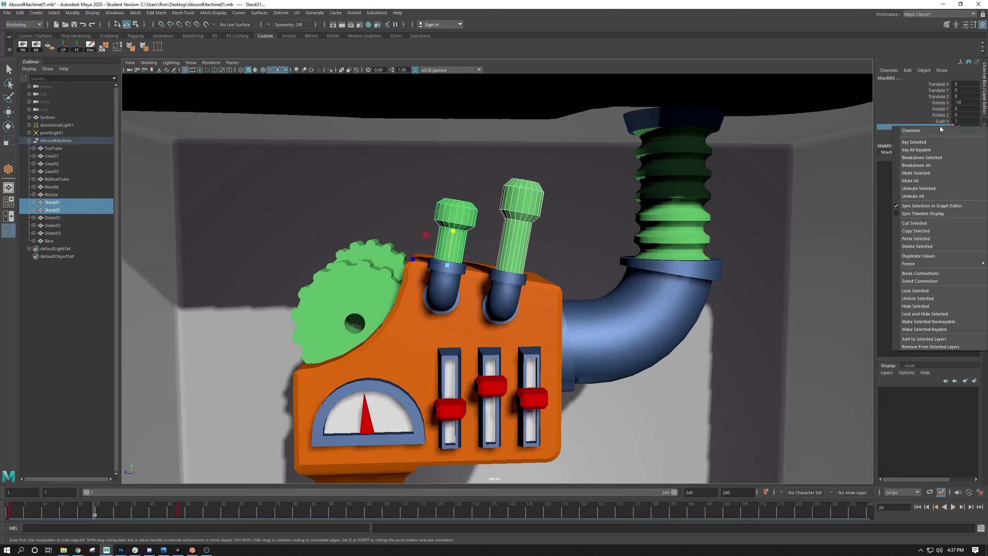
{"action": "left_click", "coordinate": [935, 141]}
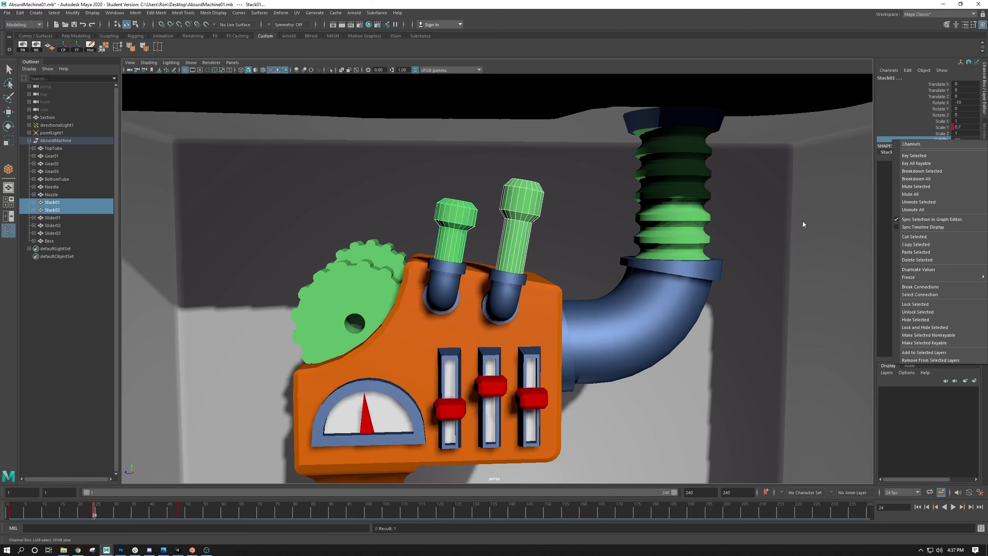
Scrub and play the animation to review the stacks' alternating scaling, and return to frame 1
{"action": "key", "text": "alt+v"}
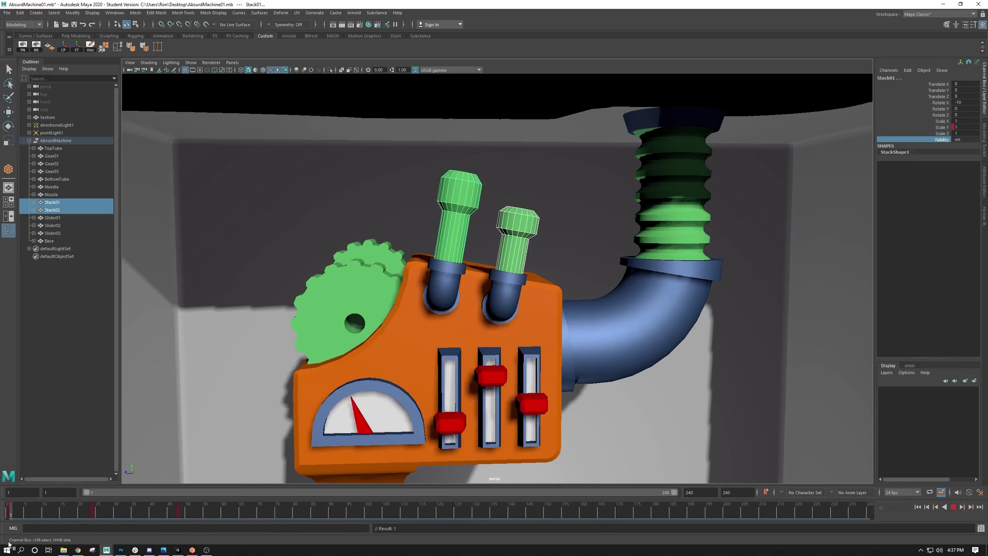
{"action": "key", "text": "alt+v"}
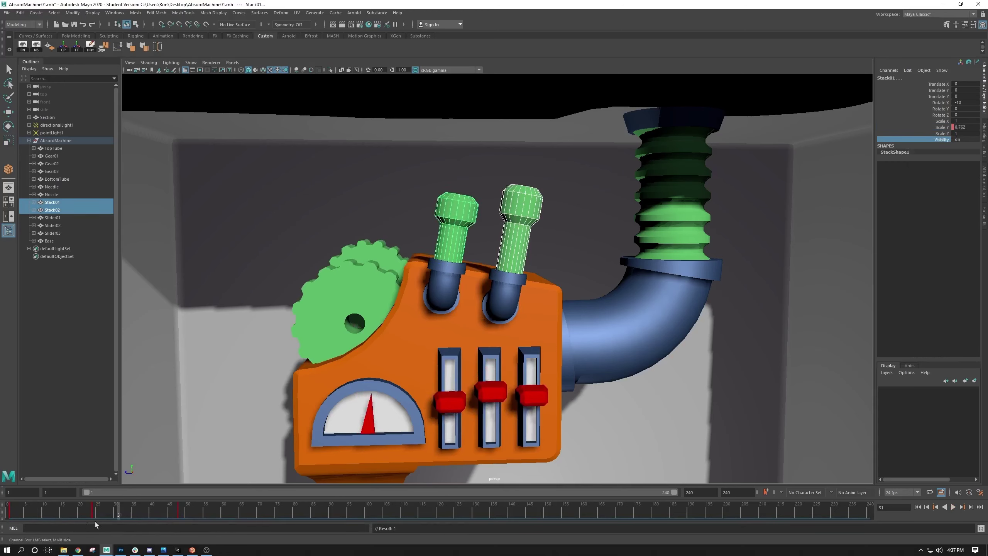
{"action": "key", "text": "alt+v"}
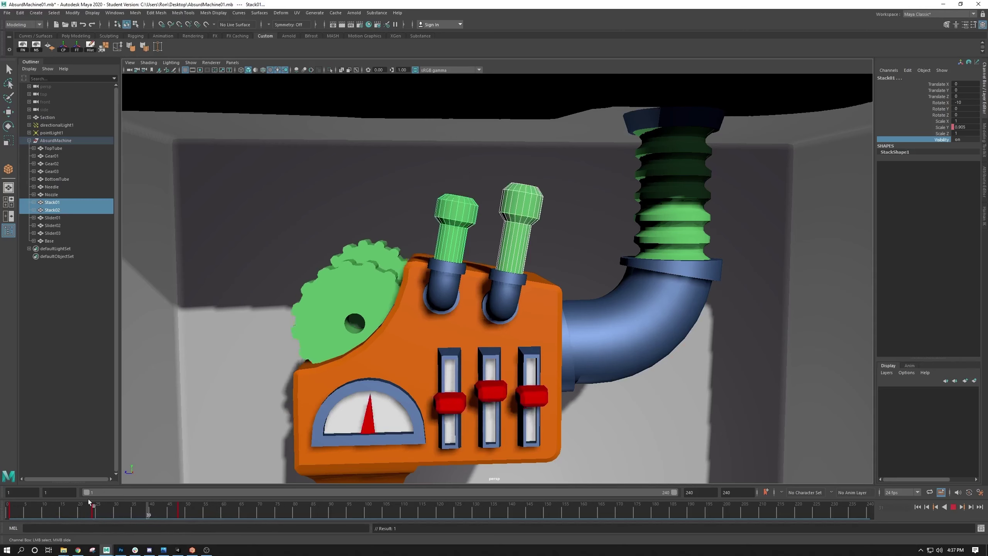
{"action": "key", "text": "Escape"}
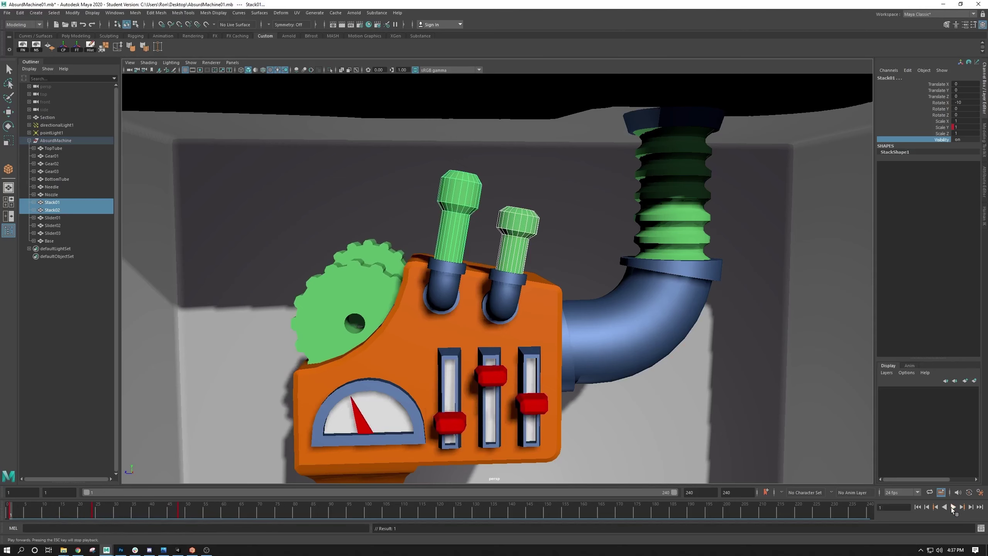
{"action": "left_click", "coordinate": [951, 506]}
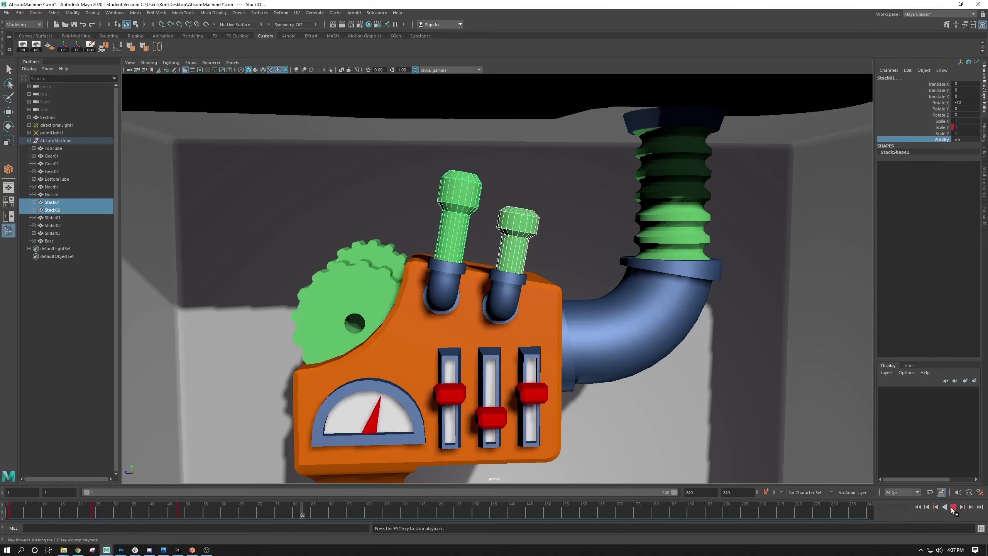
{"action": "left_click", "coordinate": [952, 506]}
{"action": "left_click_drag", "start_coordinate": [368, 518], "coordinate": [9, 517]}
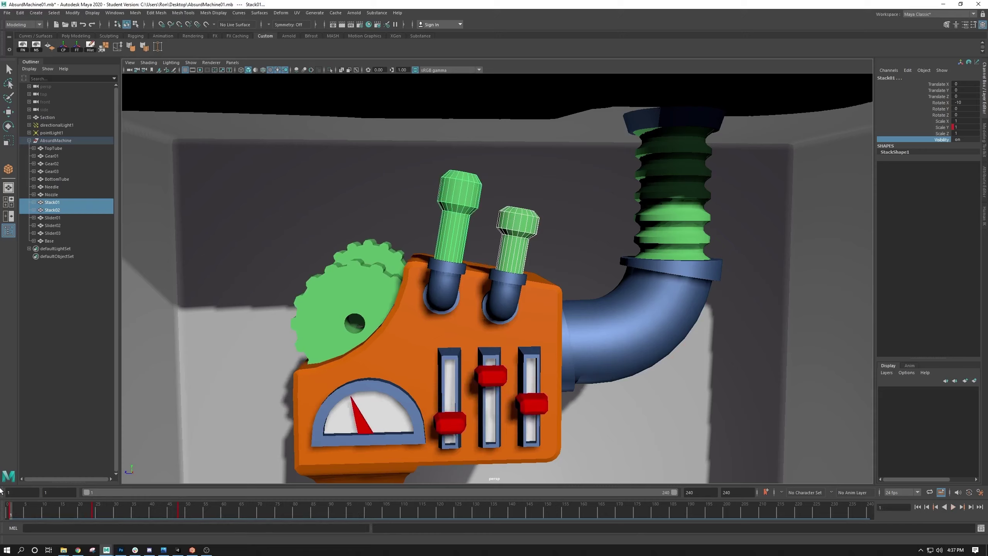
Copy the Scale Y keys of both stacks across the frame range 1 to 48 on the timeline
{"action": "left_click", "coordinate": [180, 515]}
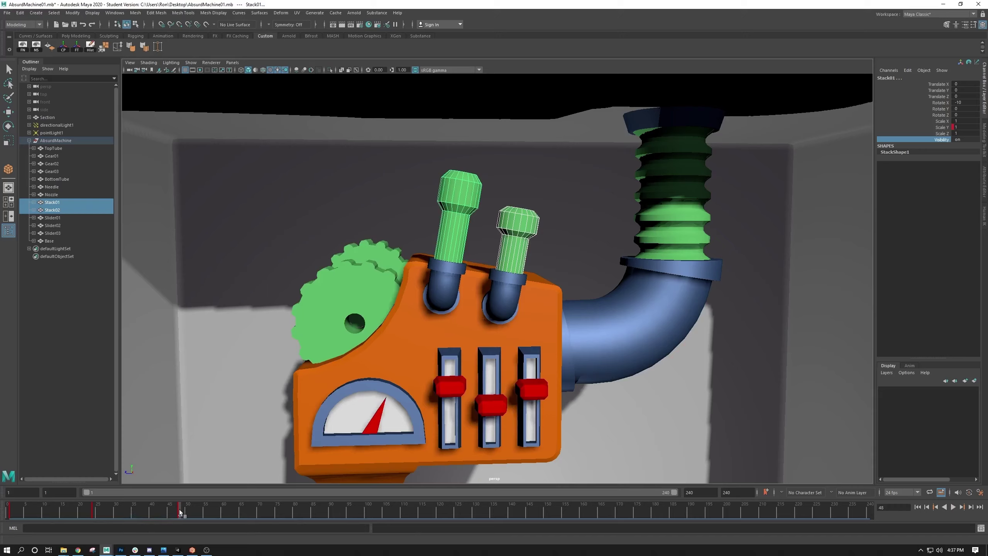
{"action": "key", "text": "alt+v"}
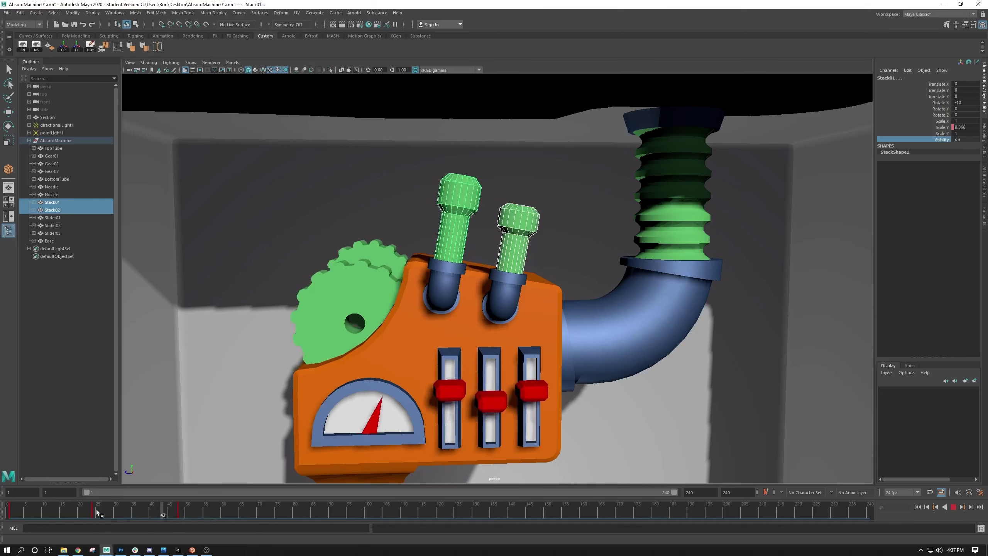
{"action": "left_click", "coordinate": [180, 512]}
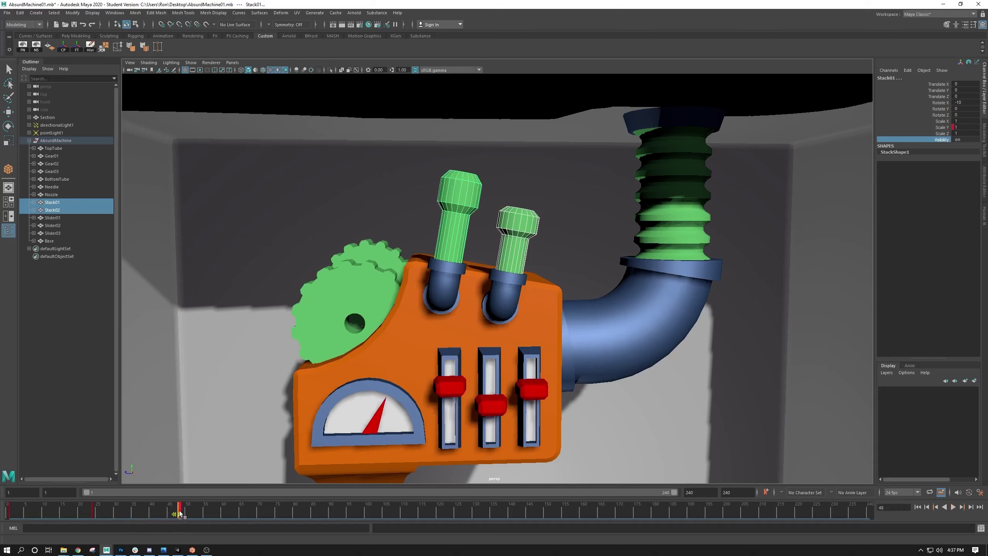
{"action": "left_click_drag", "start_coordinate": [179, 513], "coordinate": [5, 513], "text": "shift"}
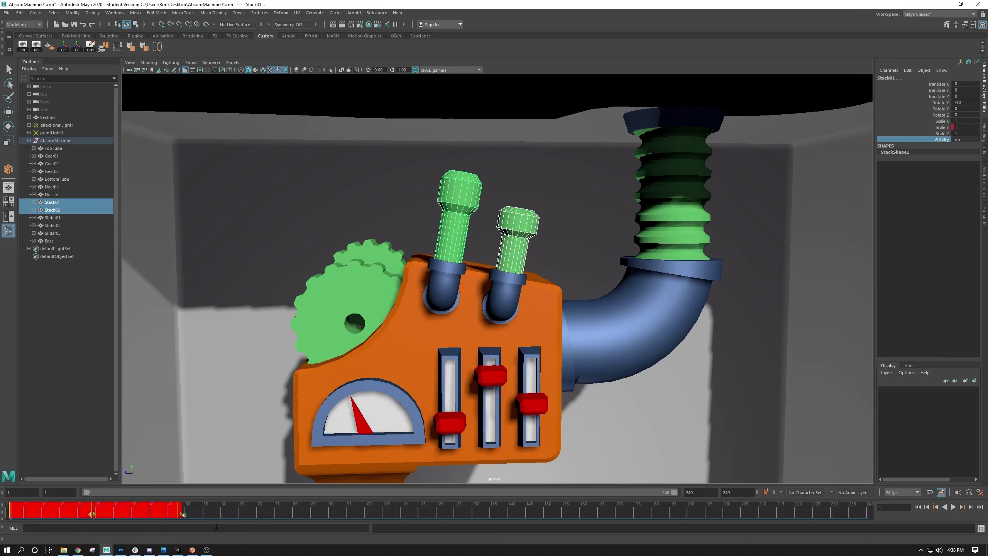
{"action": "right_click", "coordinate": [157, 515]}
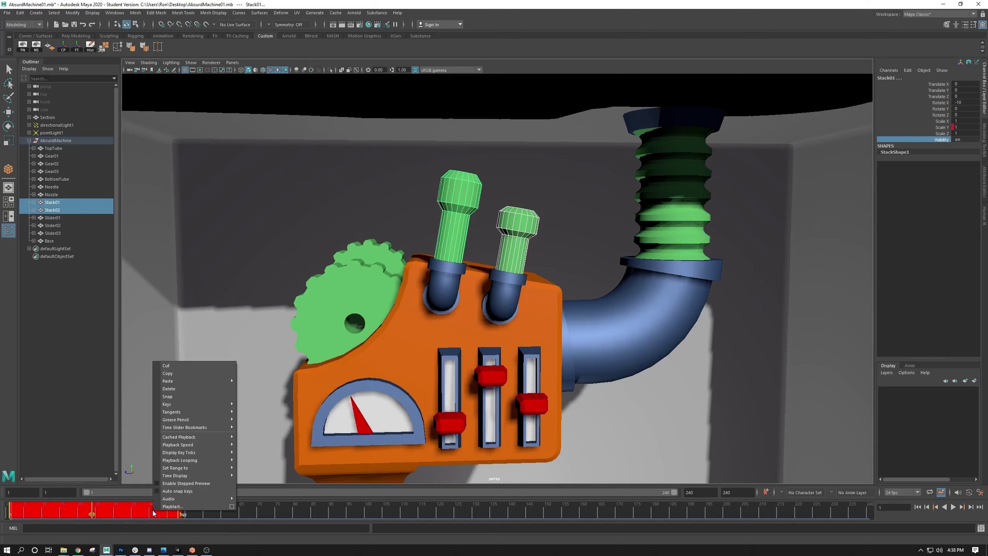
{"action": "left_click", "coordinate": [181, 373]}
Paste the copied stack keys at frame 48 to repeat the scaling cycle
{"action": "left_click", "coordinate": [179, 513]}
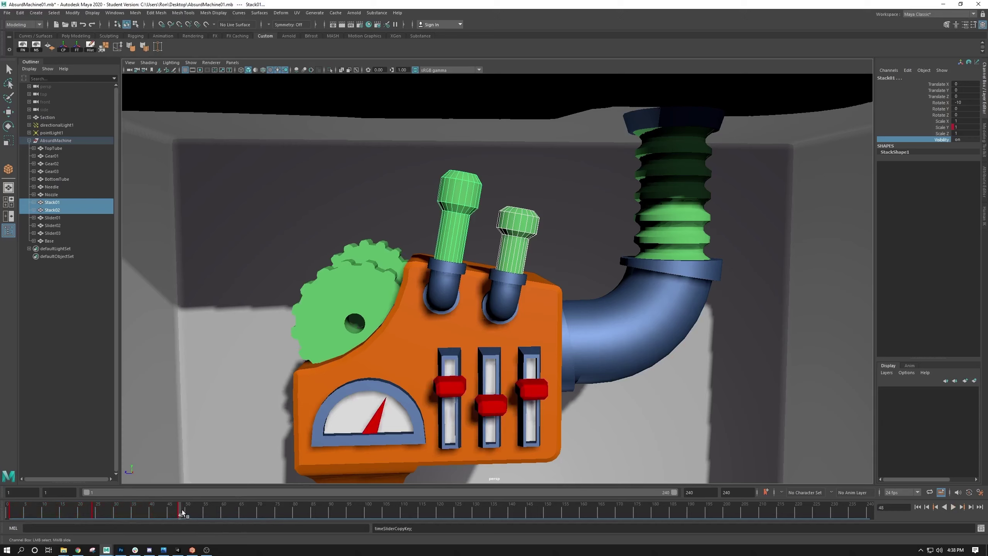
{"action": "right_click", "coordinate": [183, 513]}
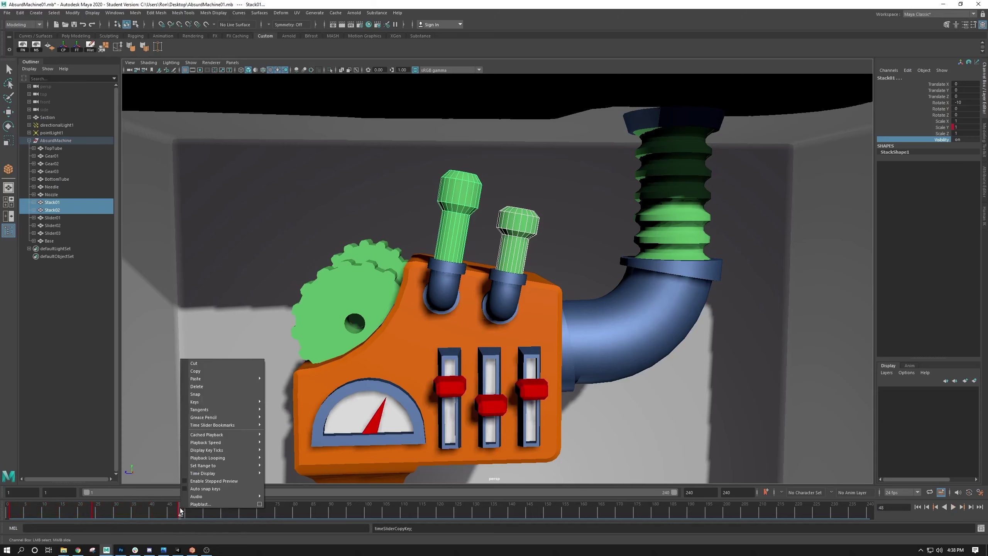
{"action": "mouse_move", "coordinate": [228, 382]}
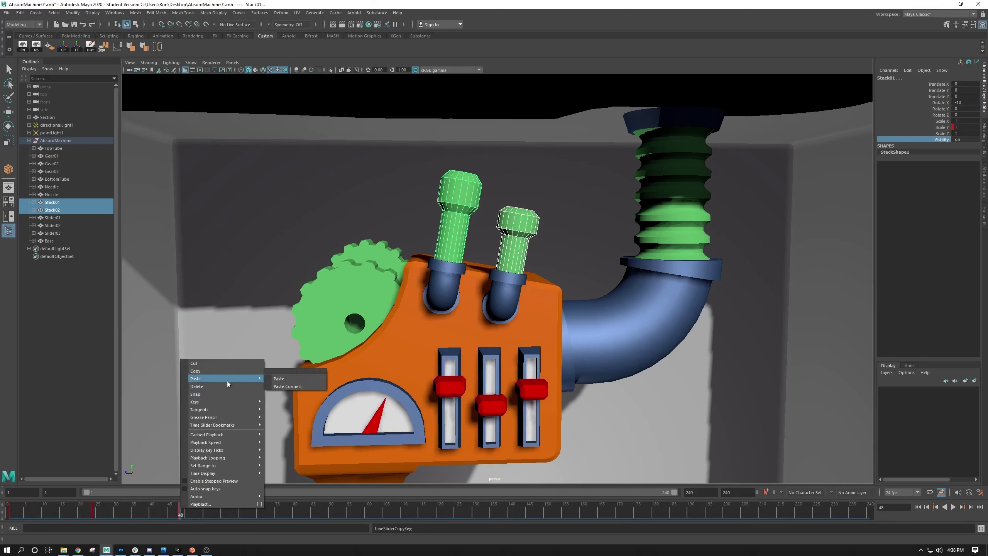
{"action": "left_click", "coordinate": [279, 378]}
Scrub and step through the stacks' keyframes to check the repeated cycle, stopping on the key at frame 95
{"action": "left_click_drag", "start_coordinate": [347, 514], "coordinate": [298, 514]}
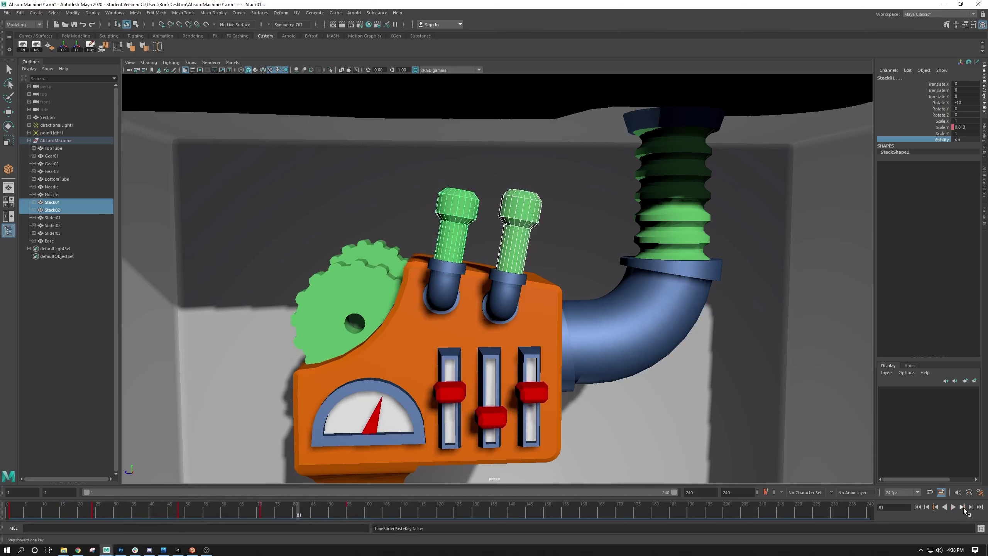
{"action": "left_click", "coordinate": [963, 508]}
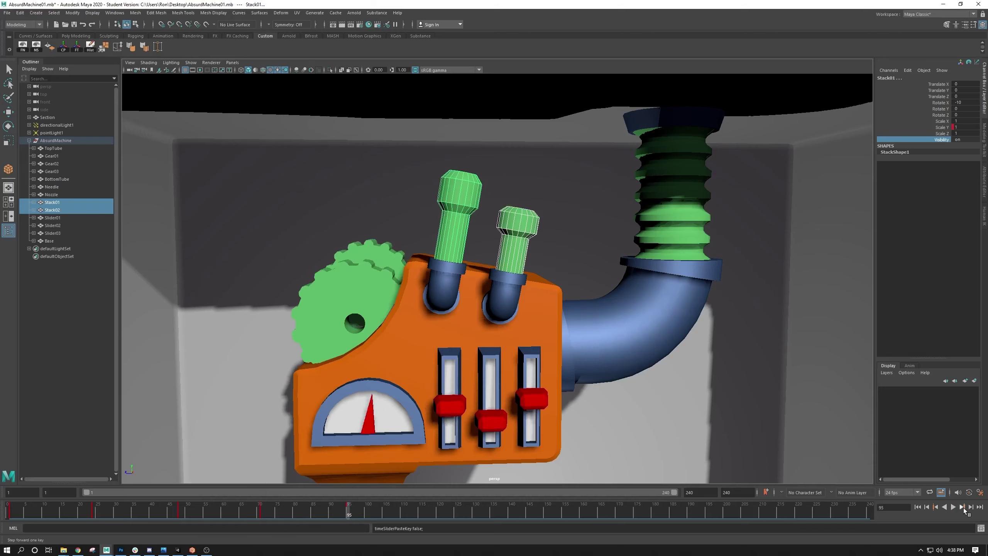
{"action": "left_click", "coordinate": [935, 505]}
{"action": "left_click", "coordinate": [935, 506]}
{"action": "left_click", "coordinate": [936, 505]}
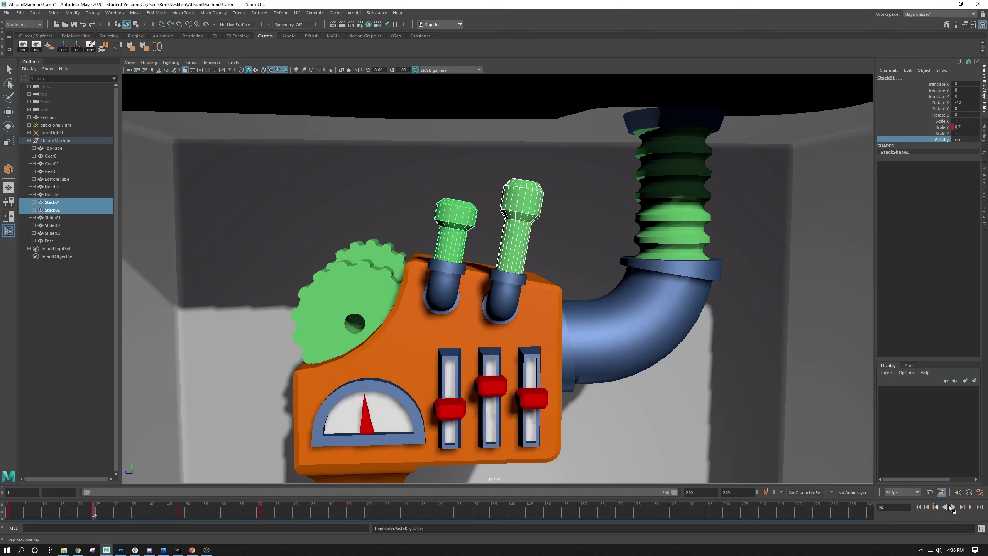
{"action": "left_click", "coordinate": [965, 504]}
{"action": "left_click", "coordinate": [965, 504]}
{"action": "left_click", "coordinate": [965, 505]}
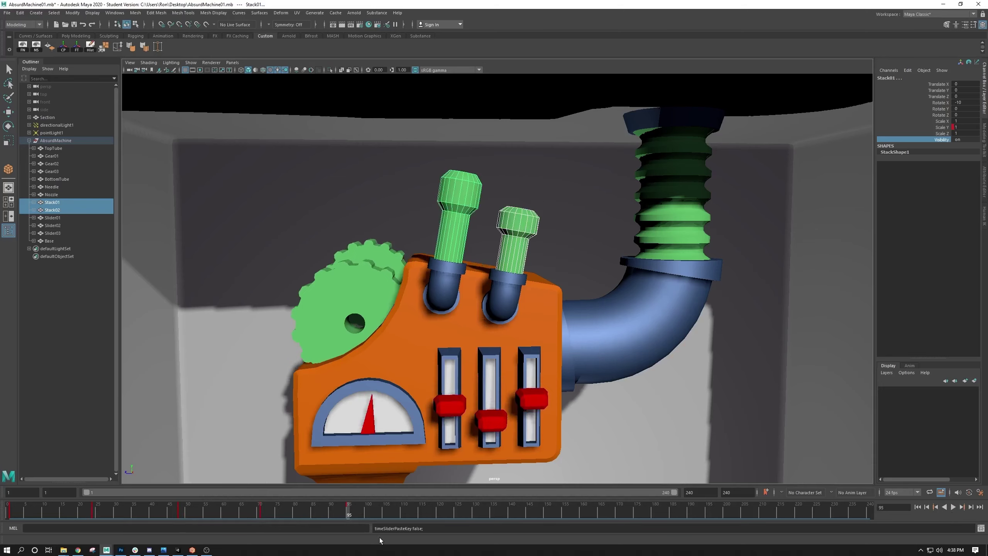
Paste the copied stack keys again at frame 95 to add another scaling cycle
{"action": "right_click", "coordinate": [351, 505]}
{"action": "mouse_move", "coordinate": [370, 379]}
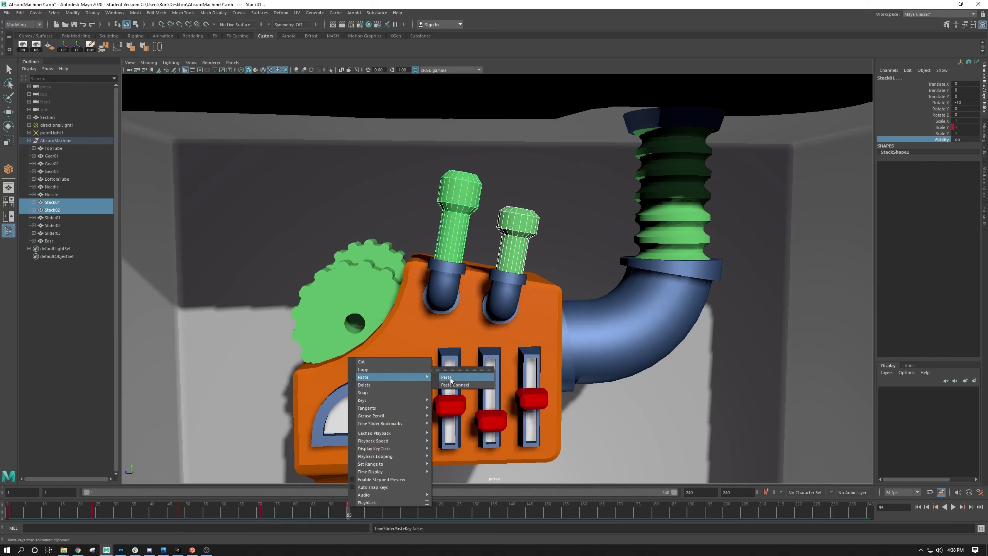
{"action": "left_click", "coordinate": [487, 376]}
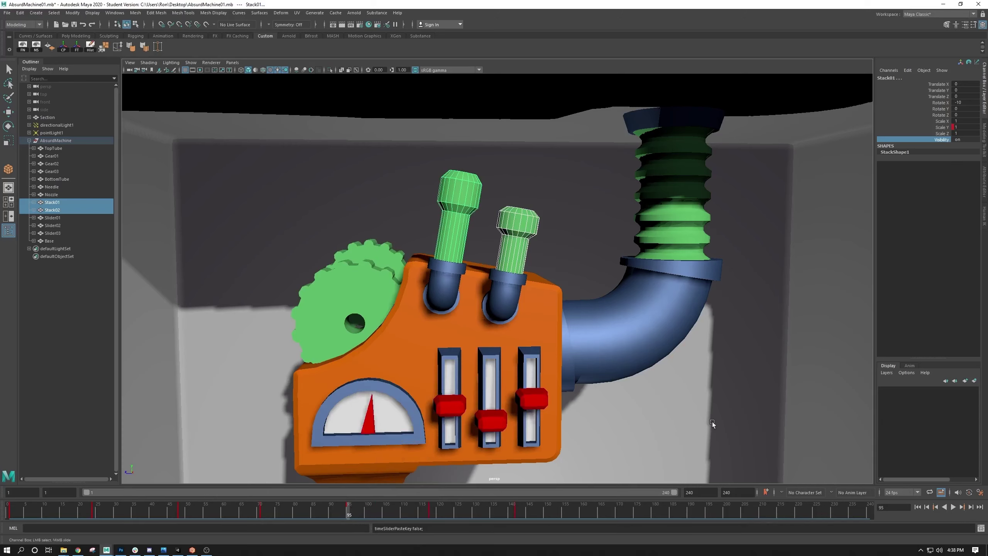
Paste the copied stack keys at frame 142 to continue the repeating Scale Y cycle
{"action": "left_click", "coordinate": [971, 506]}
{"action": "left_click", "coordinate": [971, 507]}
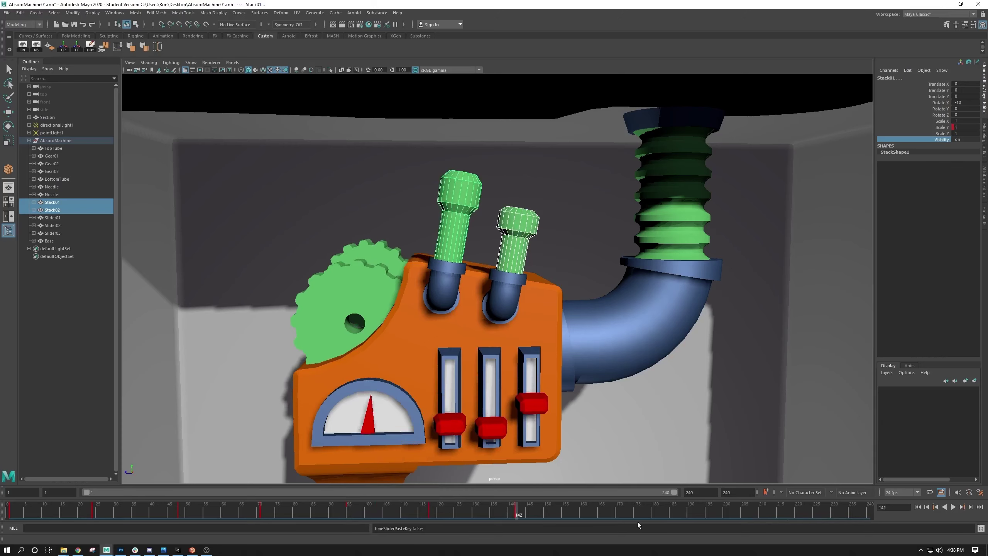
{"action": "right_click", "coordinate": [518, 507]}
{"action": "mouse_move", "coordinate": [548, 376]}
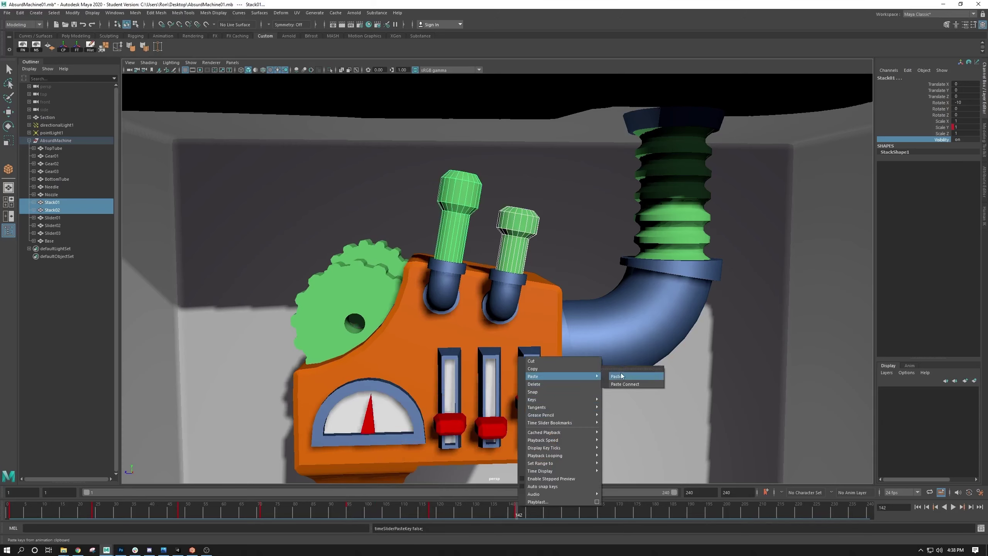
{"action": "left_click", "coordinate": [622, 376]}
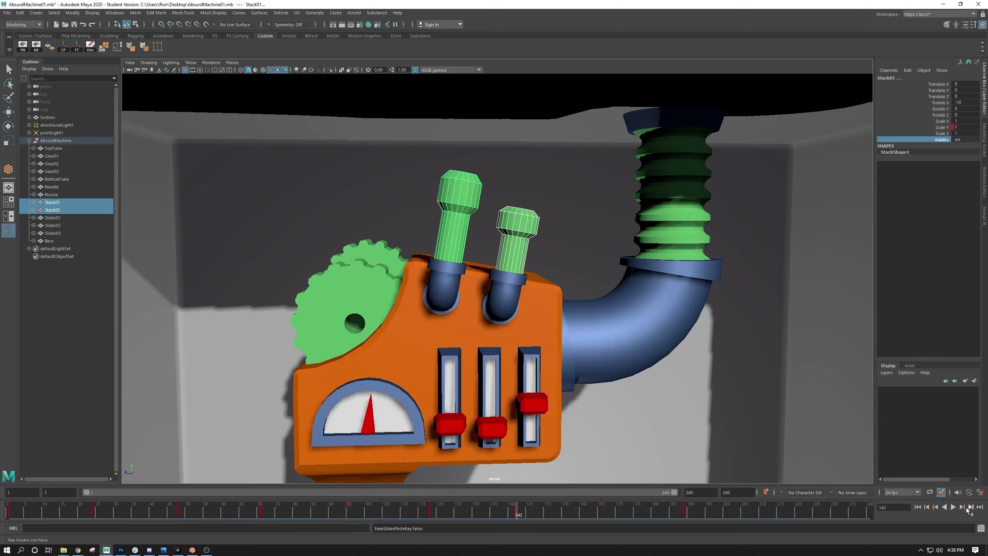
Paste the copied stack keys at the key on frame 189 to add the last scaling cycle
{"action": "left_click", "coordinate": [961, 505]}
{"action": "left_click", "coordinate": [960, 505]}
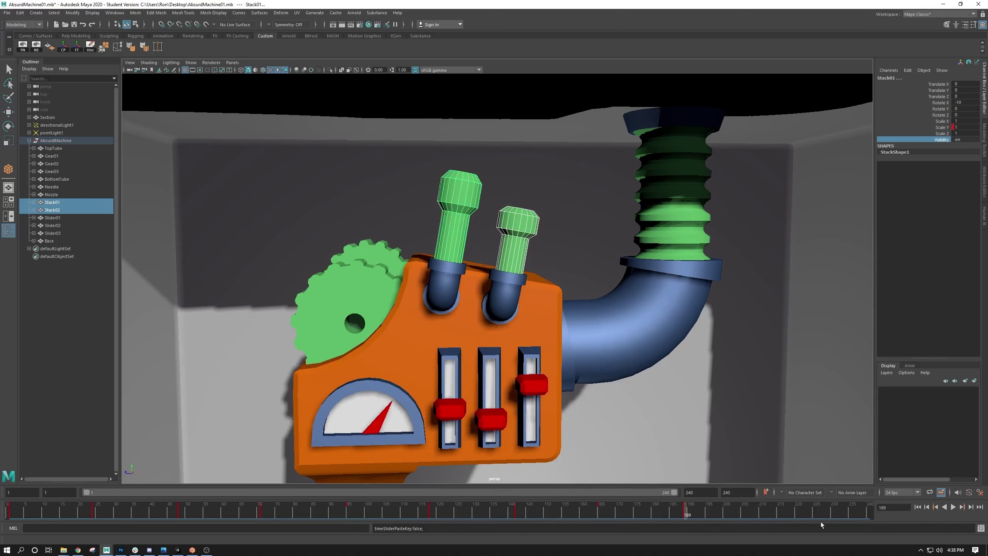
{"action": "right_click", "coordinate": [686, 510]}
{"action": "mouse_move", "coordinate": [719, 377]}
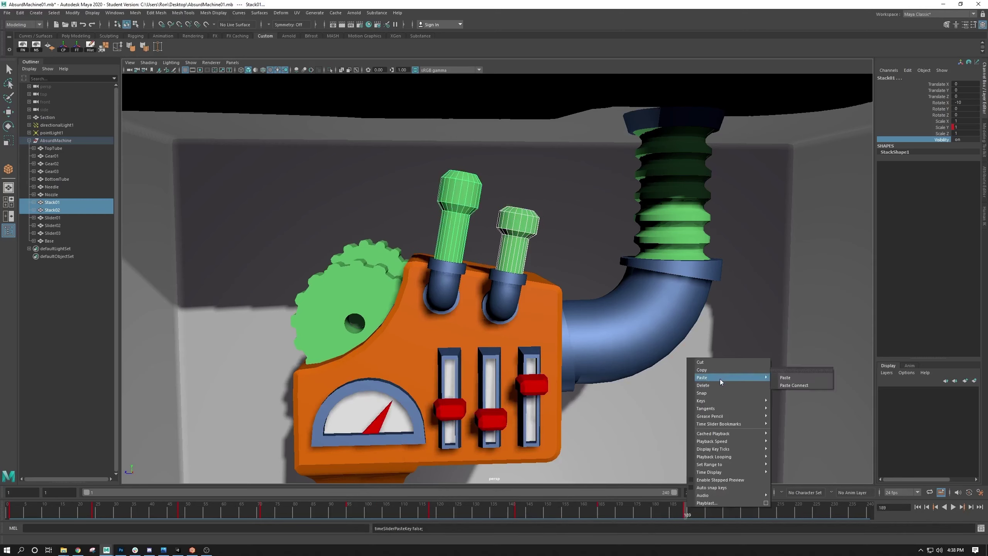
{"action": "left_click", "coordinate": [786, 378]}
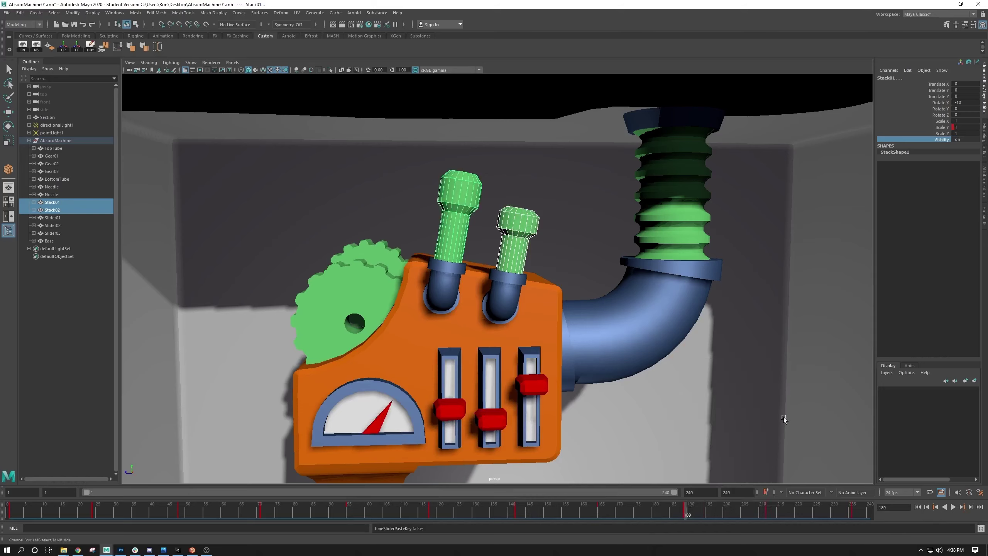
Play and scrub through the timeline to check the stacks' repeated Scale Y cycles and key spacing
{"action": "key", "text": "alt+v"}
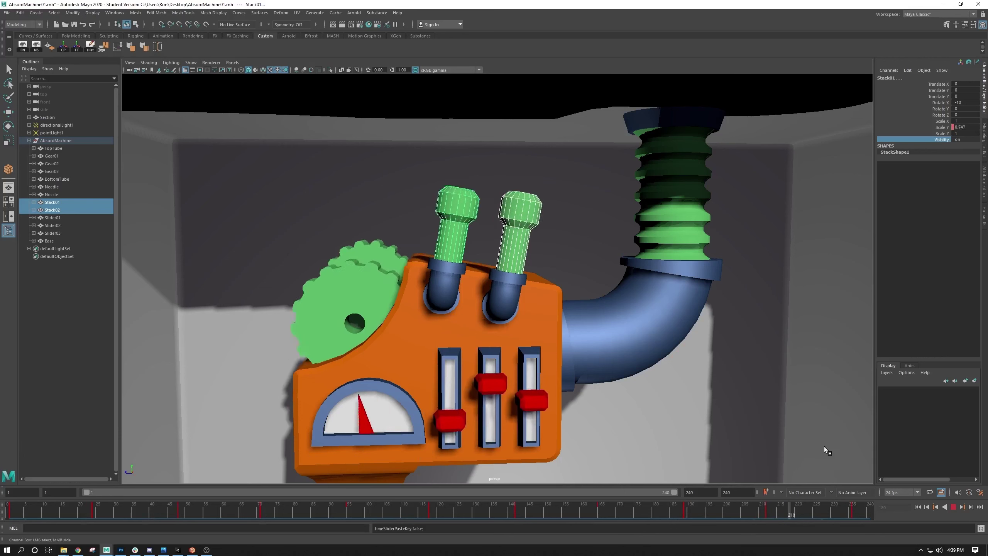
{"action": "left_click_drag", "start_coordinate": [832, 505], "coordinate": [852, 515]}
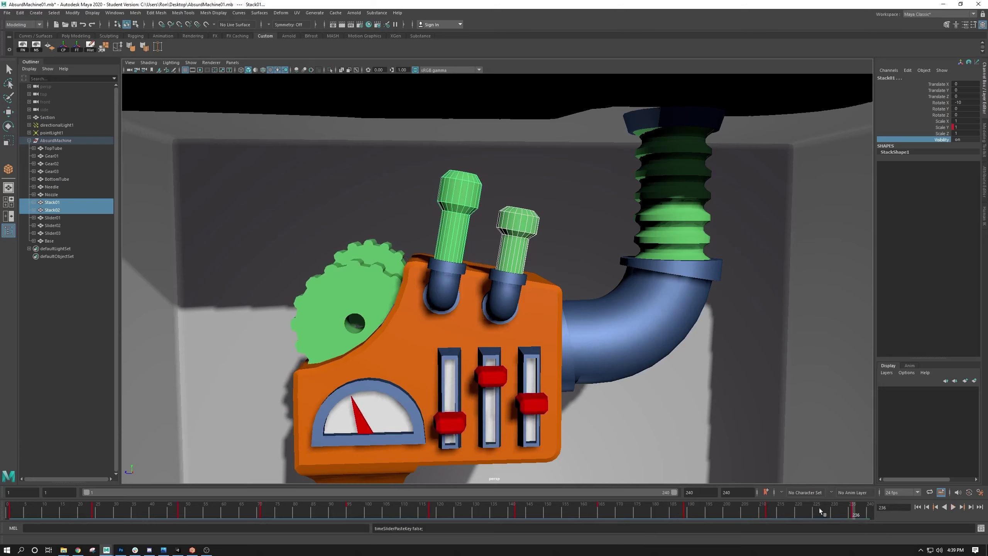
{"action": "key", "text": "alt+v"}
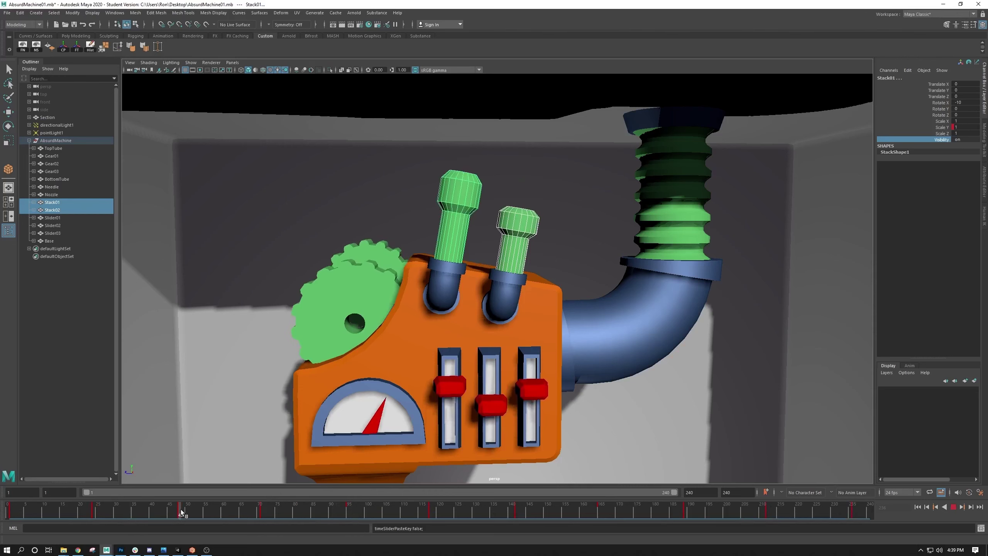
{"action": "key", "text": "alt+v"}
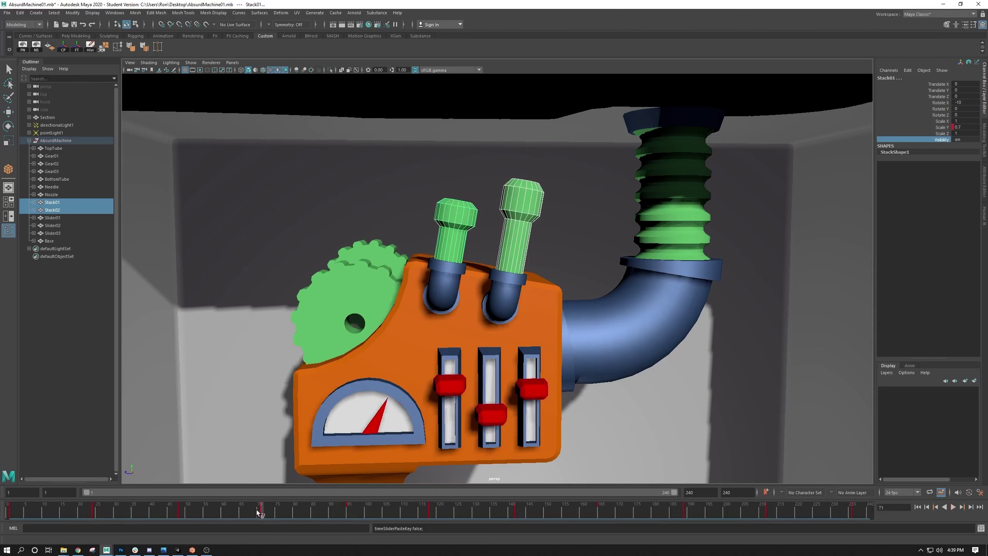
{"action": "key", "text": "alt+v"}
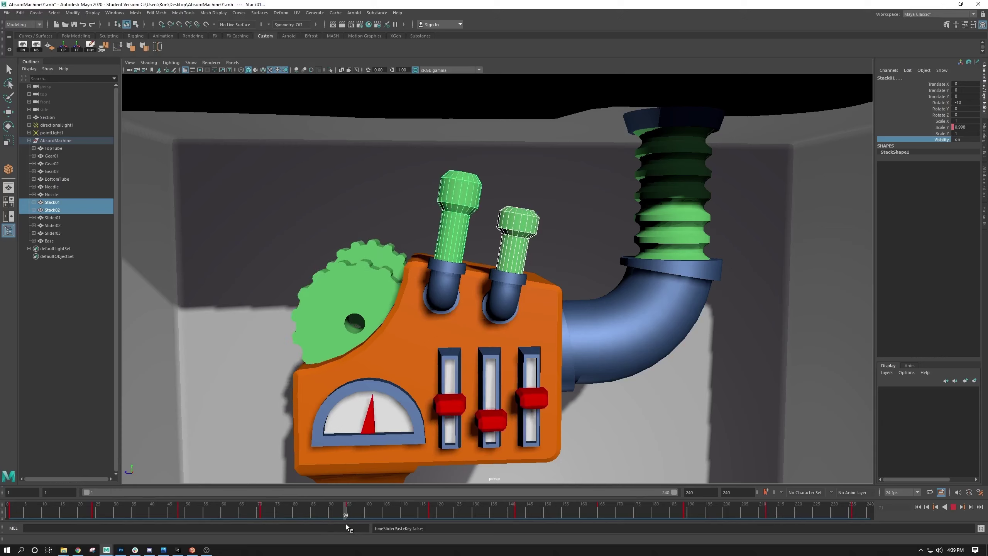
{"action": "key", "text": "alt+v"}
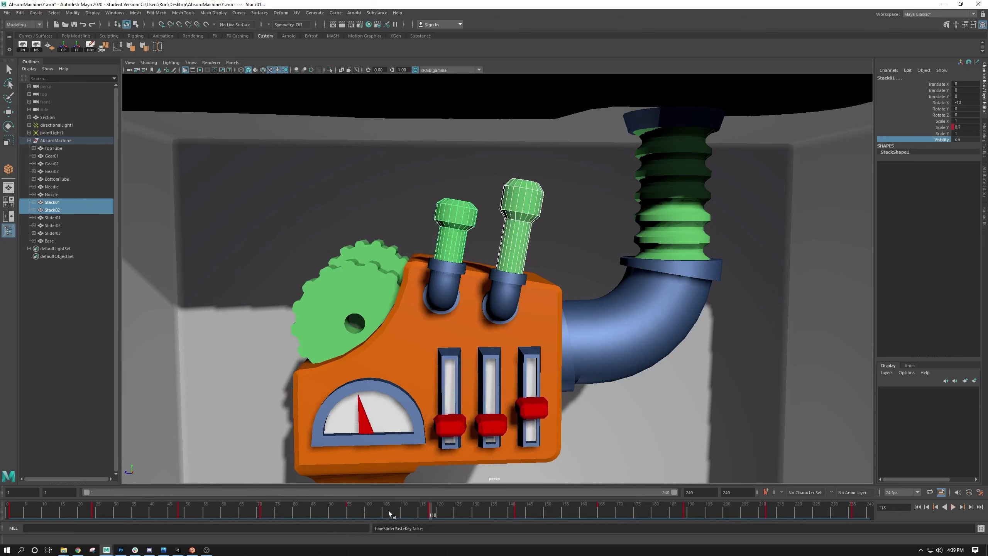
Cut the stacks' final key at frame 236 and paste it at frame 240 to close the loop
{"action": "left_click", "coordinate": [853, 508]}
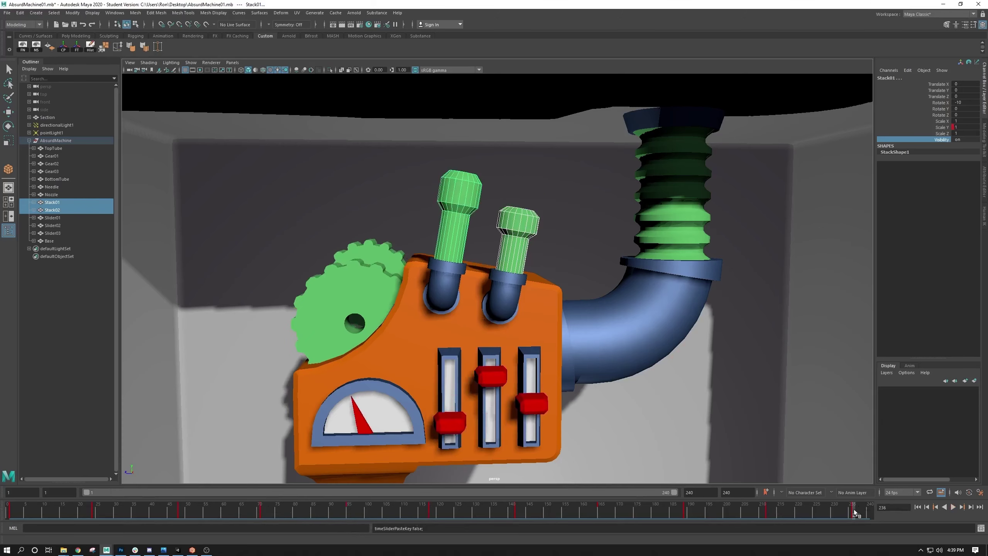
{"action": "right_click", "coordinate": [854, 511]}
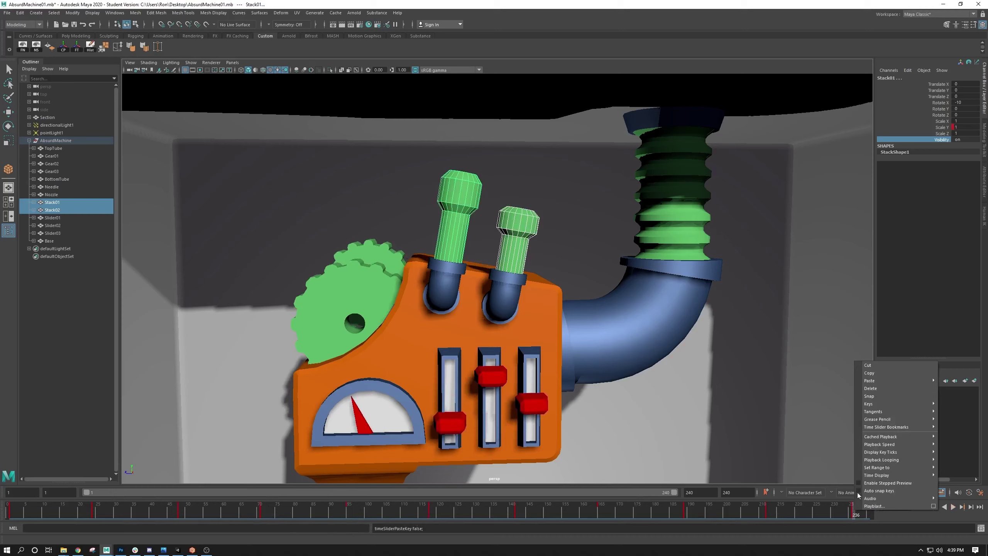
{"action": "left_click", "coordinate": [880, 365]}
{"action": "left_click_drag", "start_coordinate": [863, 515], "coordinate": [872, 516]}
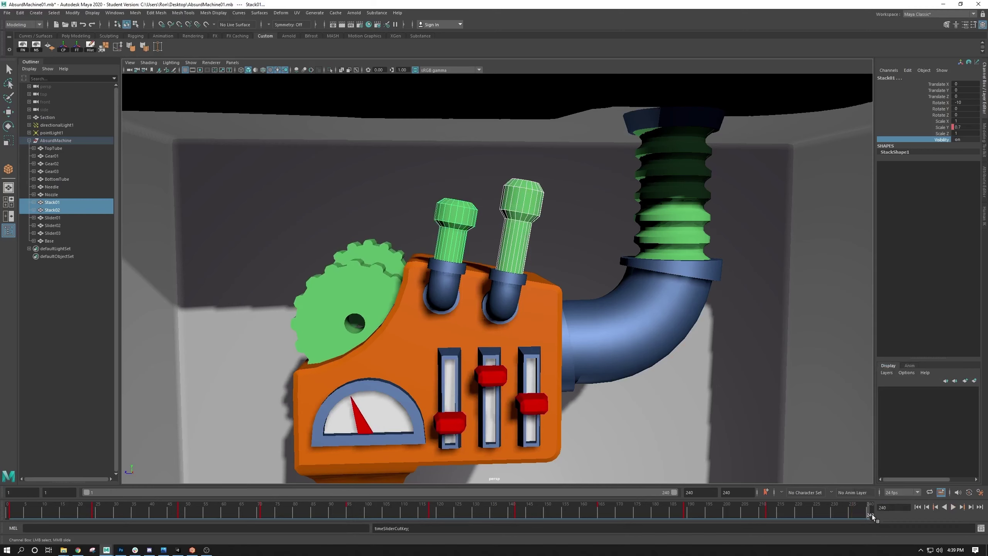
{"action": "right_click", "coordinate": [870, 513]}
{"action": "mouse_move", "coordinate": [898, 383]}
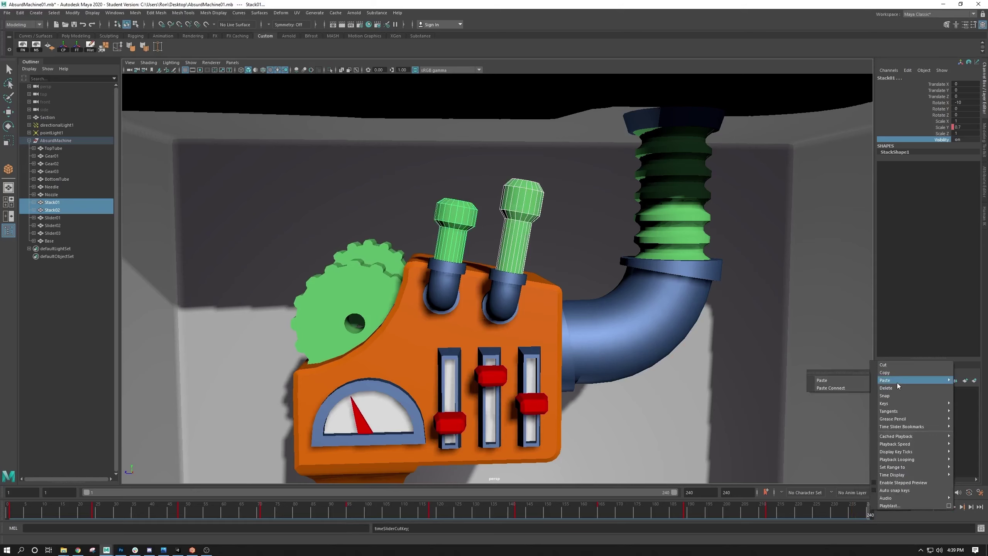
{"action": "left_click", "coordinate": [846, 380]}
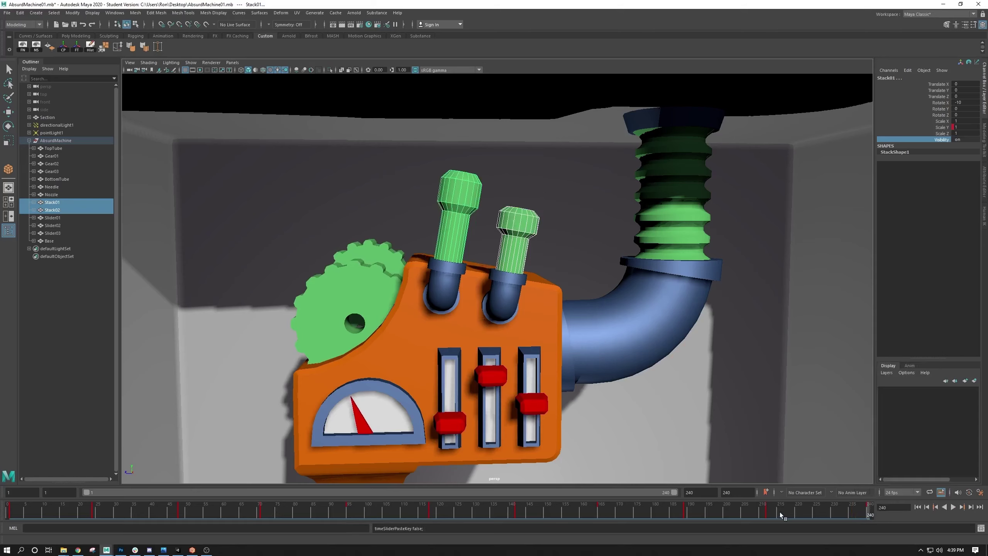
Shift the stacks' middle key of the last cycle slightly later to even out the spacing before frame 240
{"action": "mouse_move", "coordinate": [773, 511]}
{"action": "left_mouse_down", "text": "shift"}
{"action": "mouse_move", "coordinate": [760, 512]}
{"action": "mouse_move", "coordinate": [764, 506]}
{"action": "left_mouse_up", "text": "shift"}
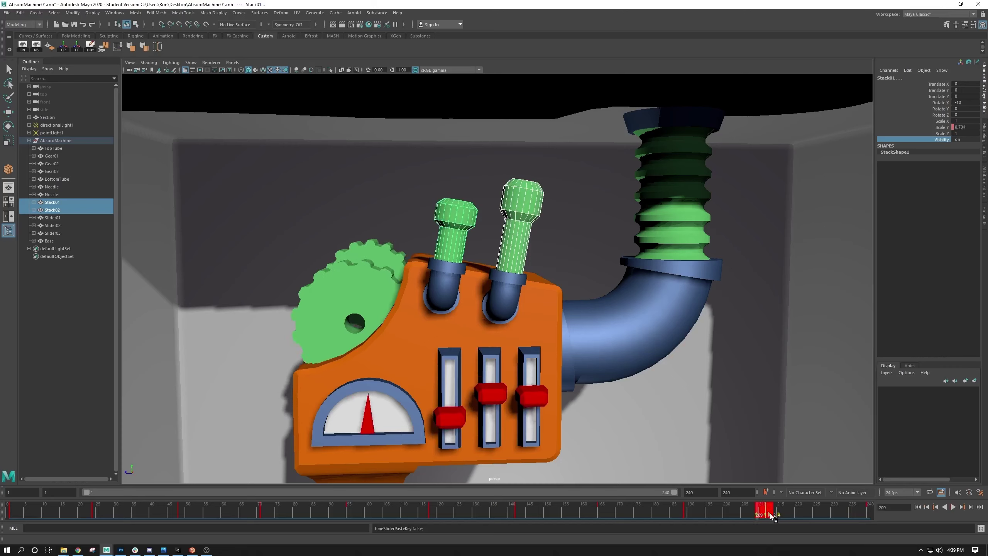
{"action": "left_click_drag", "start_coordinate": [770, 514], "coordinate": [778, 516]}
{"action": "left_click", "coordinate": [690, 508]}
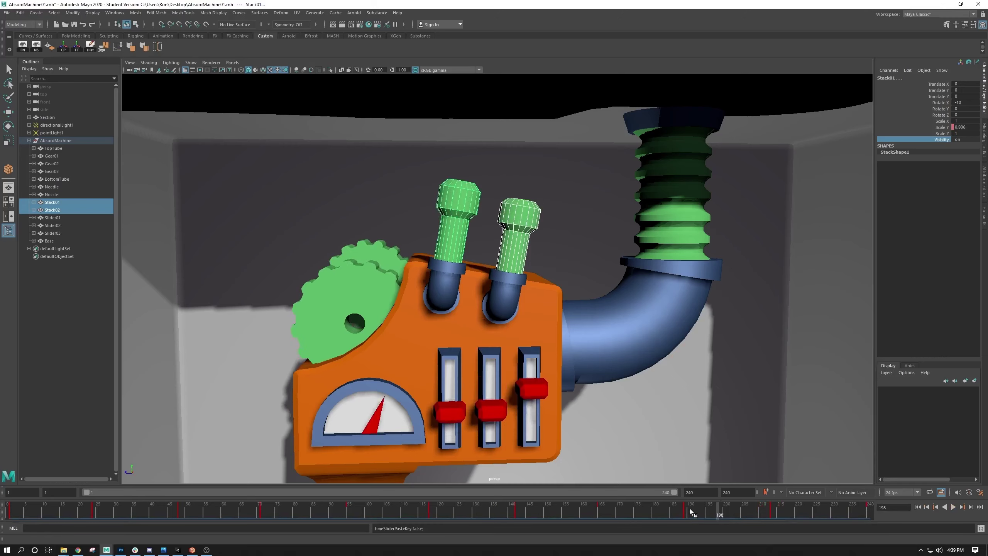
Play the animation from frame 1 and examine the whole moving machine inside its box from several angles
{"action": "key", "text": "alt+v"}
{"action": "key", "text": "alt+shift+v"}
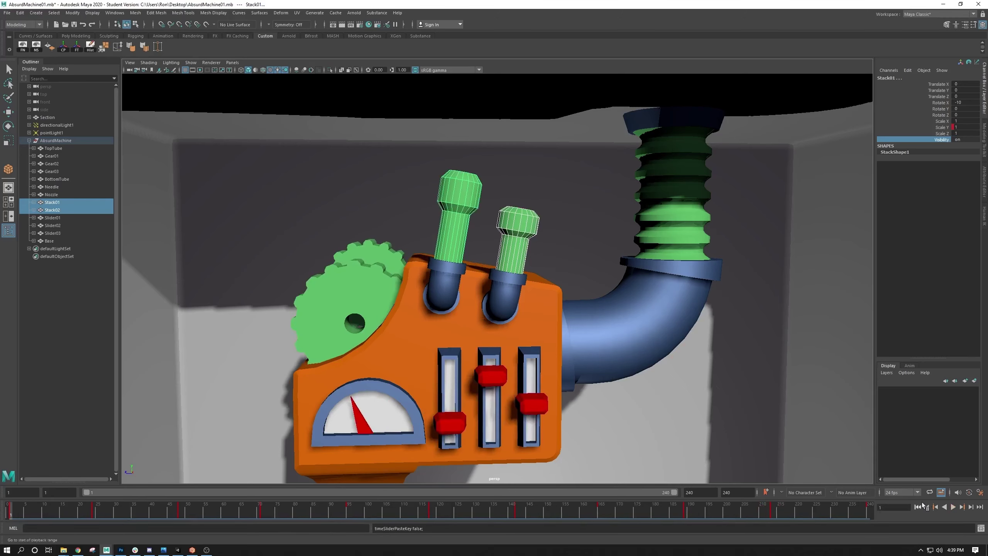
{"action": "left_click", "coordinate": [953, 507]}
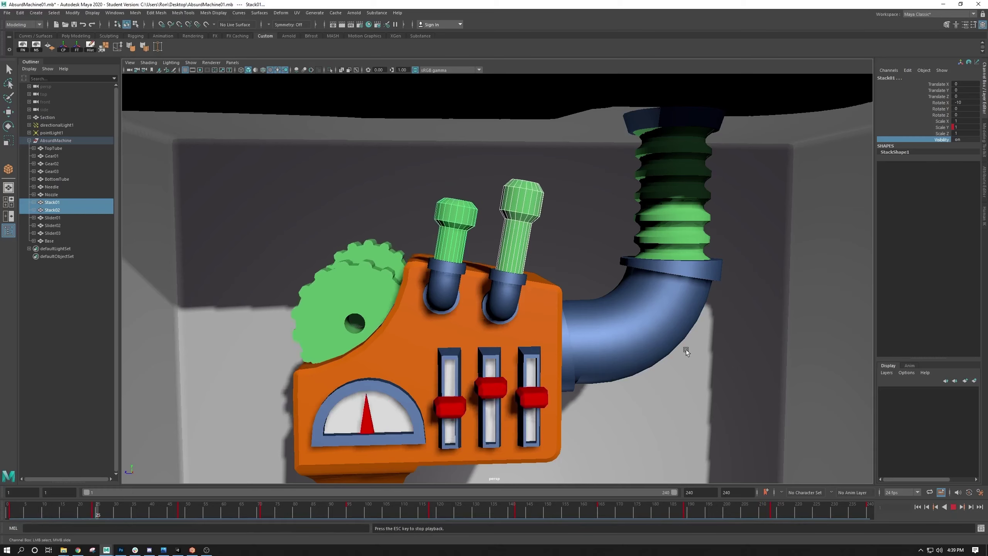
{"action": "right_click_drag", "start_coordinate": [729, 336], "coordinate": [489, 138], "text": "alt"}
{"action": "left_click", "coordinate": [490, 137]}
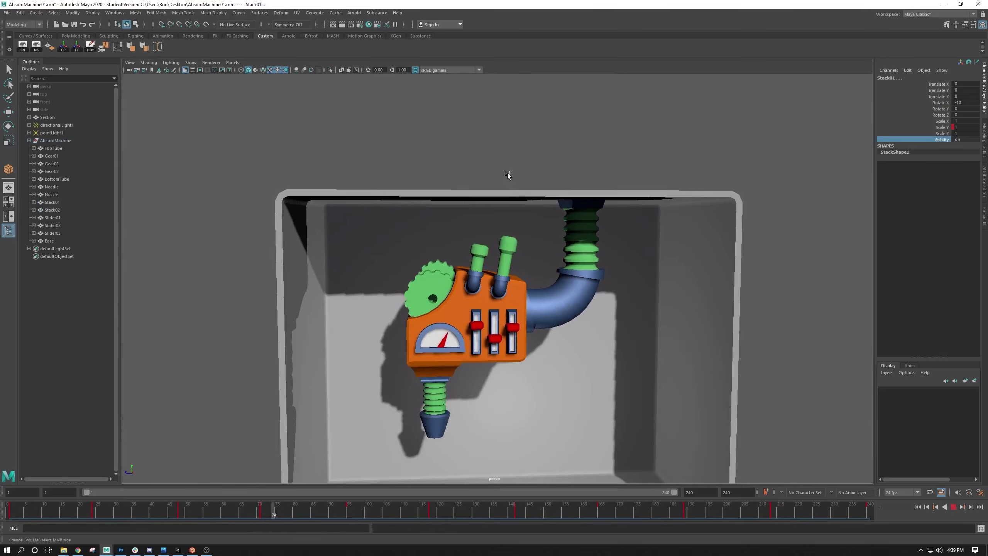
{"action": "right_click_drag", "start_coordinate": [508, 173], "coordinate": [545, 233], "text": "alt"}
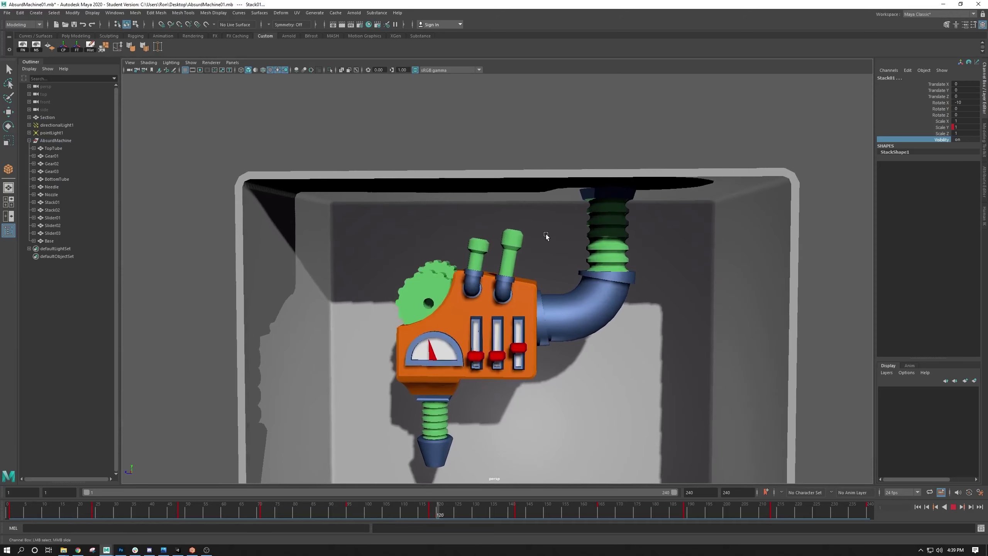
{"action": "right_click_drag", "start_coordinate": [593, 314], "coordinate": [511, 280], "text": "alt"}
{"action": "middle_click_drag", "start_coordinate": [511, 279], "coordinate": [470, 255], "text": "alt"}
{"action": "left_click_drag", "start_coordinate": [470, 255], "coordinate": [561, 288], "text": "alt"}
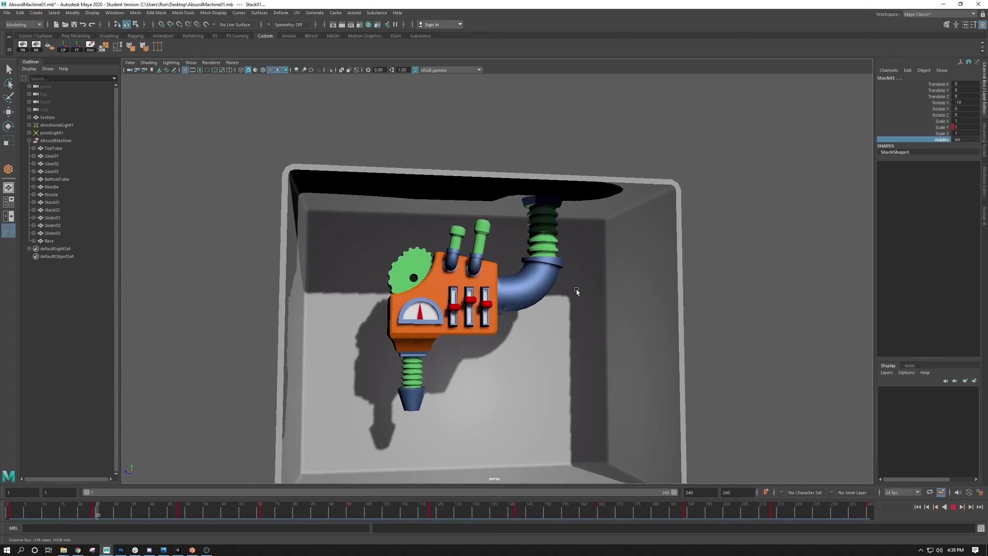
{"action": "mouse_move", "coordinate": [575, 289]}
{"action": "left_mouse_down", "text": "alt"}
{"action": "mouse_move", "coordinate": [566, 287]}
{"action": "mouse_move", "coordinate": [584, 280]}
{"action": "mouse_move", "coordinate": [522, 293]}
{"action": "mouse_move", "coordinate": [580, 285]}
{"action": "left_mouse_up", "text": "alt"}
{"action": "middle_click_drag", "start_coordinate": [567, 288], "coordinate": [551, 233], "text": "alt"}
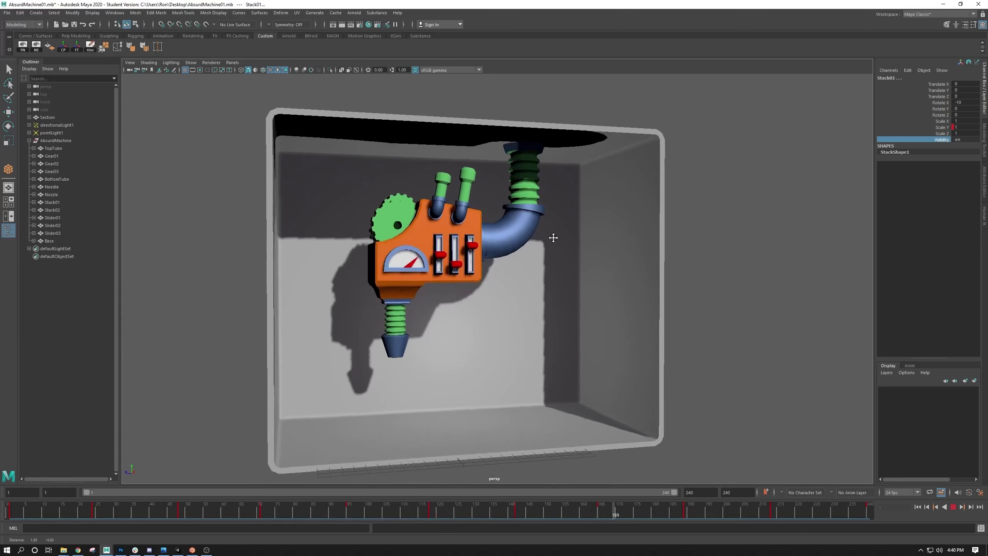
{"action": "left_click_drag", "start_coordinate": [428, 290], "coordinate": [441, 292], "text": "alt"}
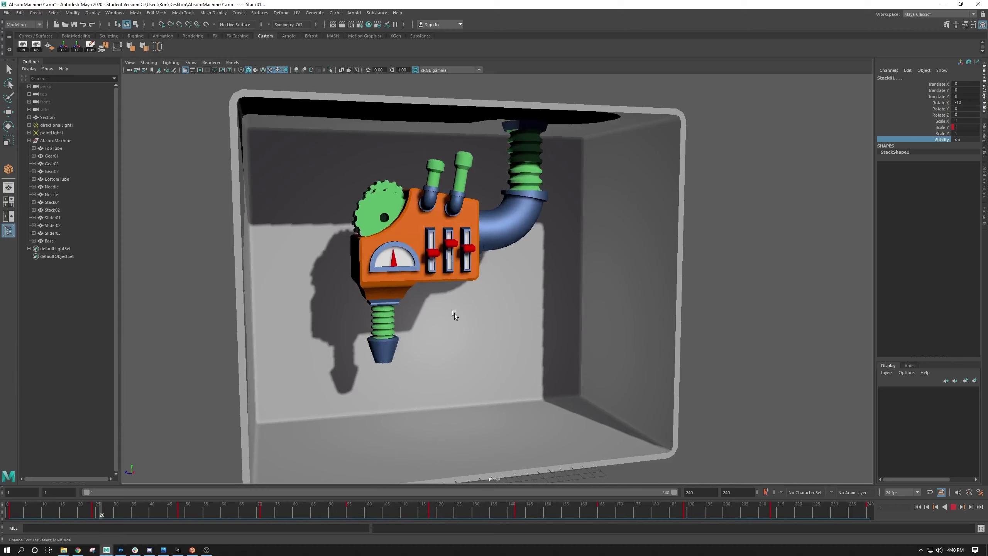
{"action": "left_click_drag", "start_coordinate": [408, 265], "coordinate": [360, 221], "text": "alt"}
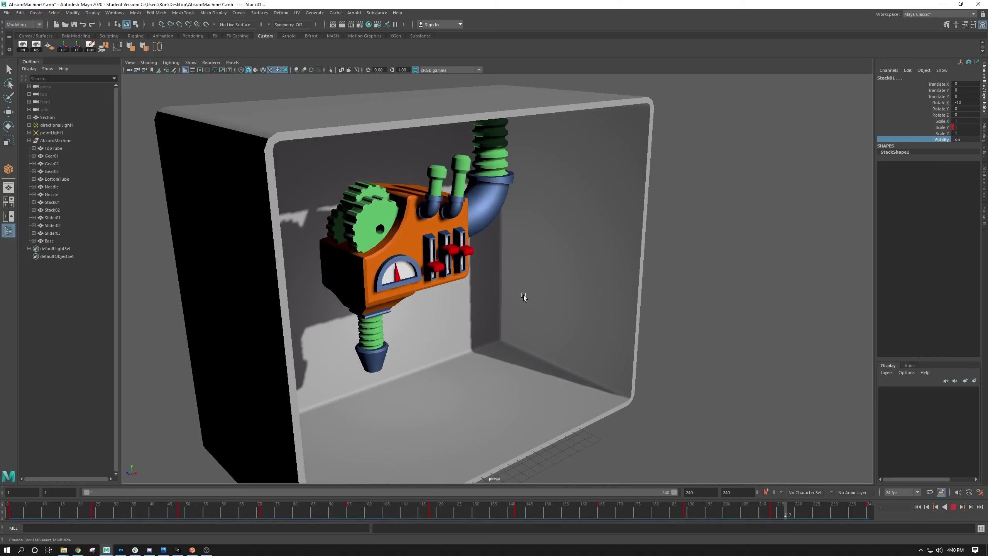
{"action": "left_click_drag", "start_coordinate": [559, 290], "coordinate": [512, 262], "text": "alt"}
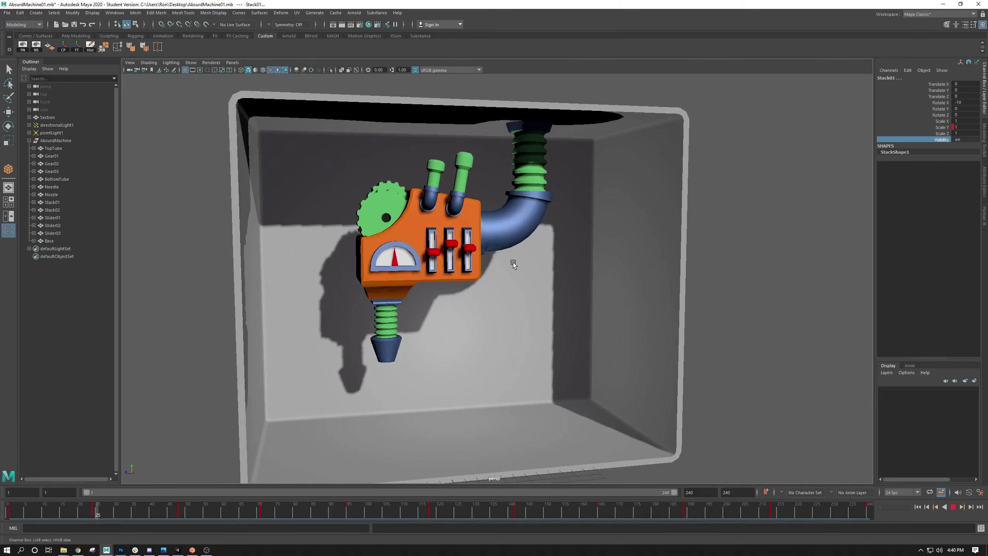
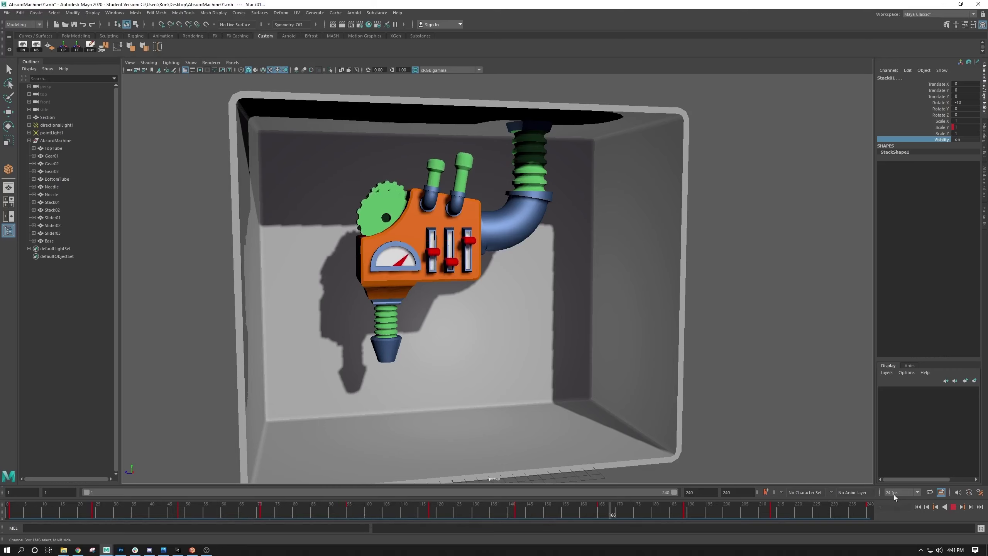
{"action": "left_click", "coordinate": [954, 507]}
Create a polygon cylinder near the box's front opening, with a radius of about 2.75 and height of about 10.6
{"action": "key", "text": "r"}
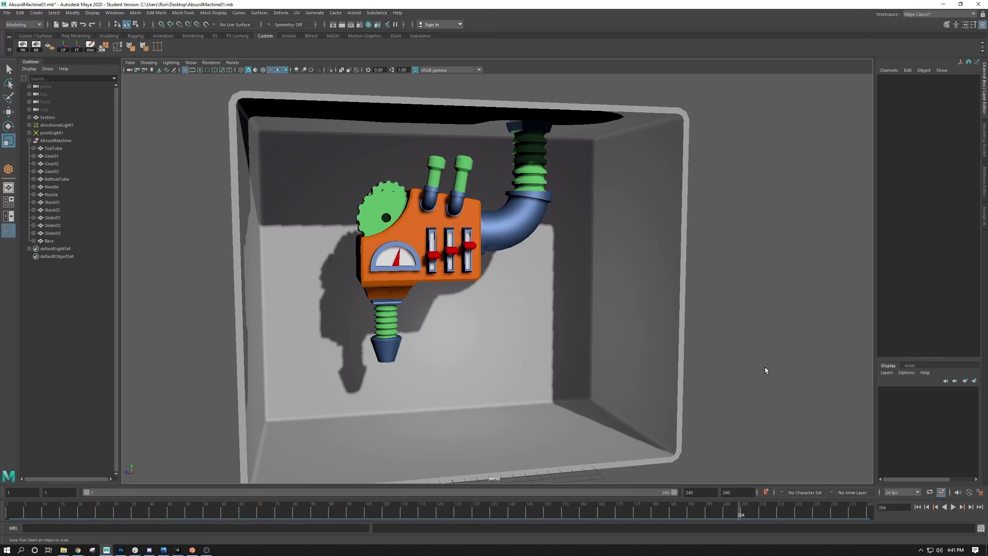
{"action": "right_click_drag", "start_coordinate": [765, 368], "coordinate": [588, 296], "text": "alt"}
{"action": "left_click_drag", "start_coordinate": [588, 296], "coordinate": [595, 325], "text": "alt"}
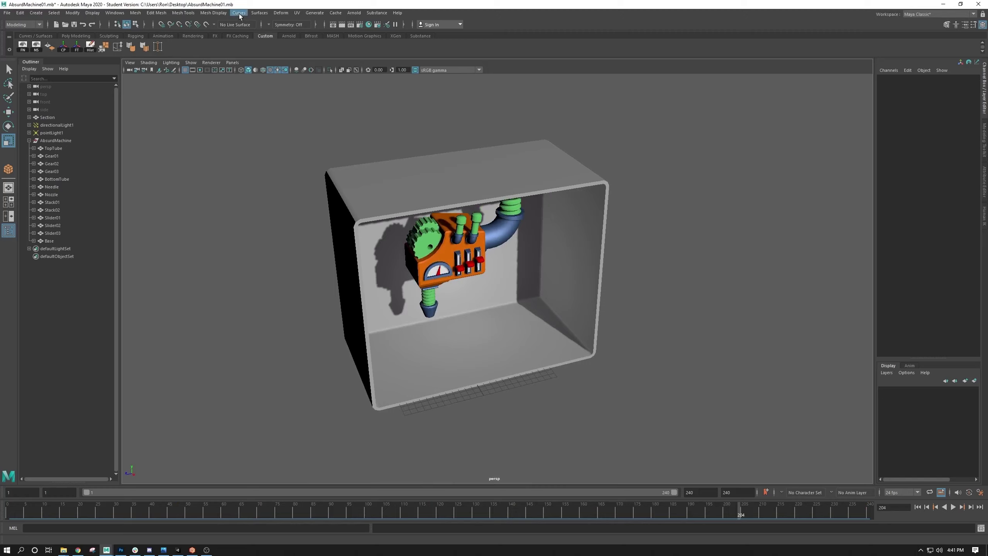
{"action": "left_click", "coordinate": [182, 13]}
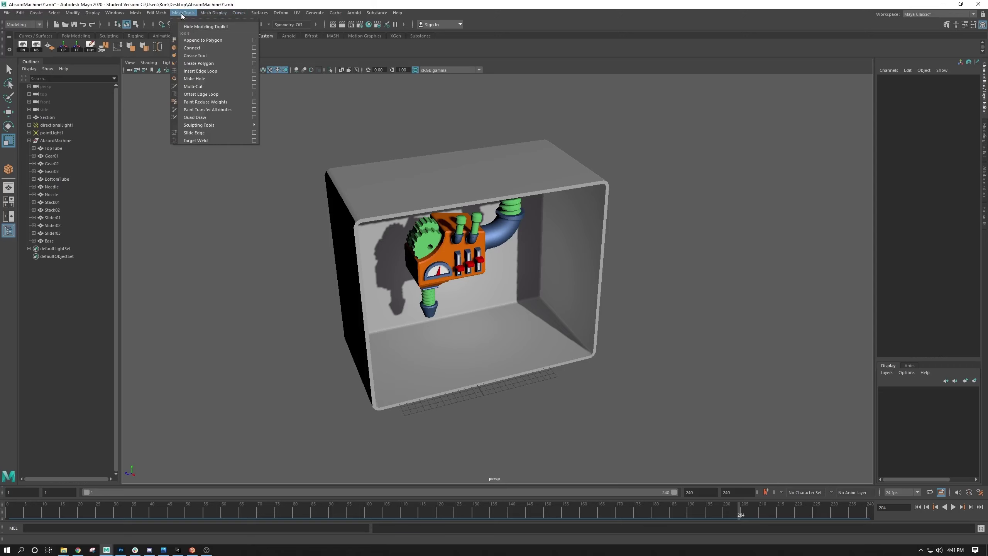
{"action": "left_click", "coordinate": [202, 71]}
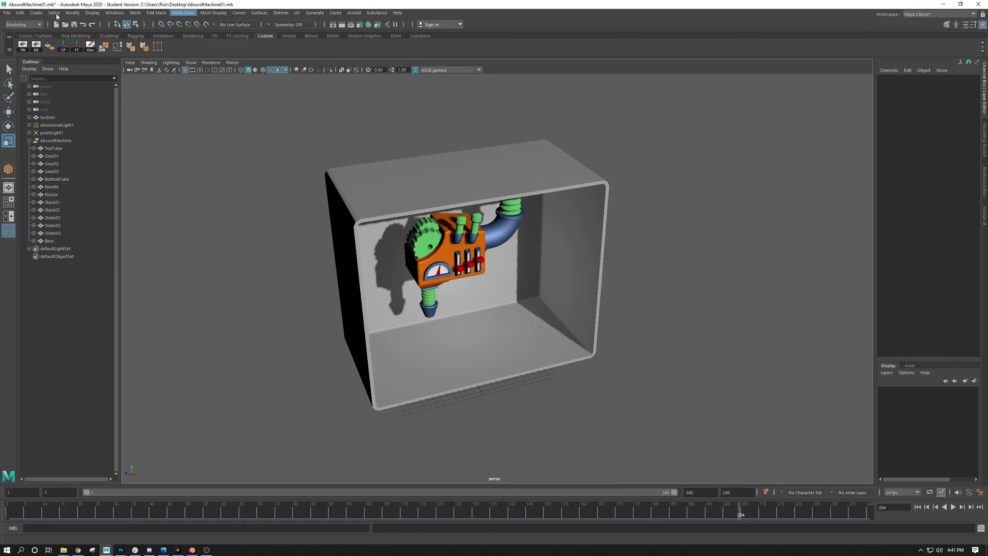
{"action": "left_click", "coordinate": [36, 13]}
{"action": "mouse_move", "coordinate": [103, 40]}
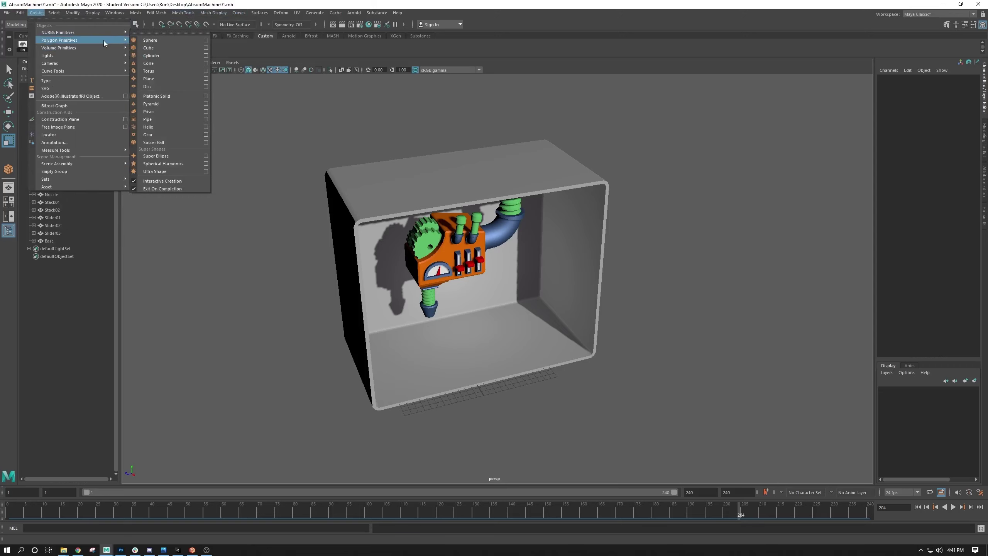
{"action": "left_click", "coordinate": [151, 55]}
{"action": "left_click_drag", "start_coordinate": [497, 398], "coordinate": [513, 331]}
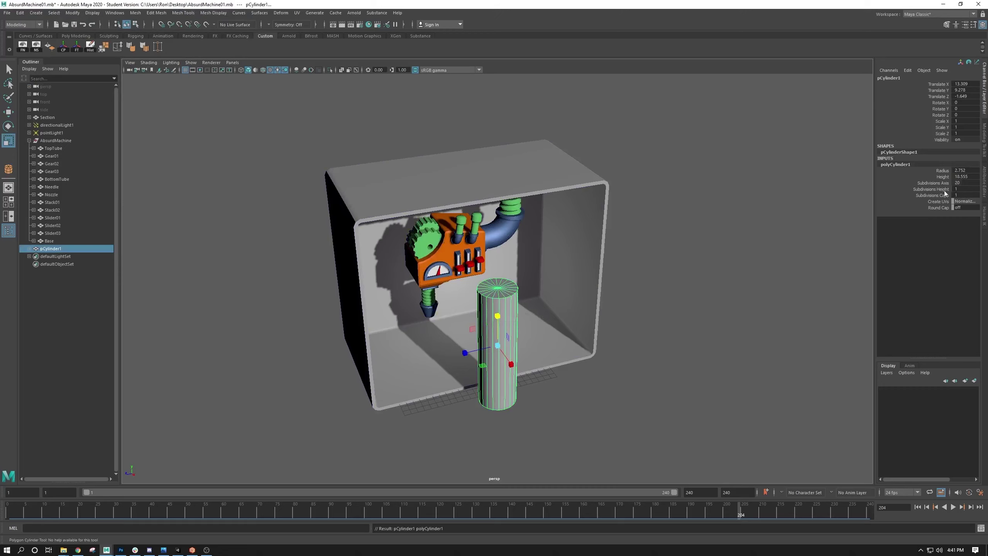
Set the new cylinder's height subdivisions to 30
{"action": "double_click", "coordinate": [974, 190]}
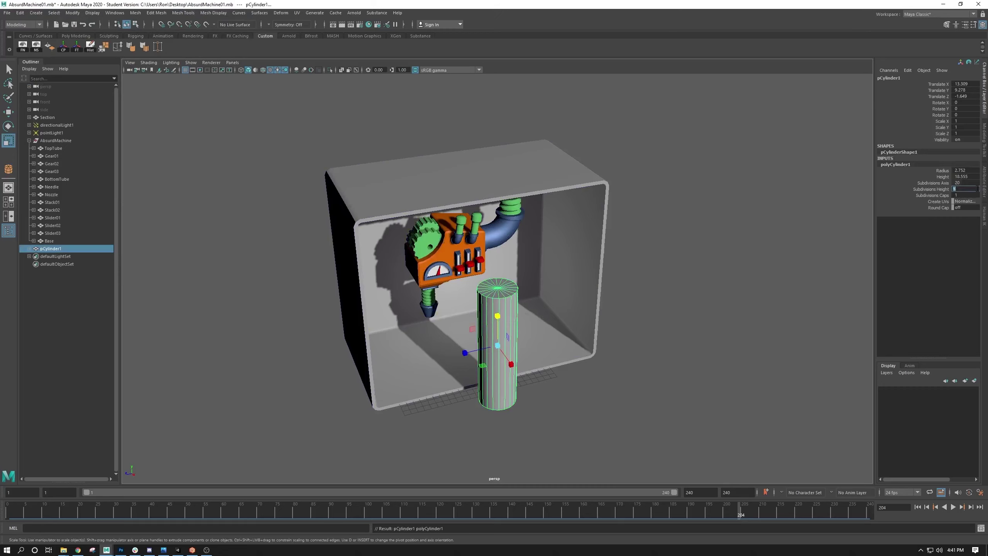
{"action": "type", "text": "30"}
{"action": "key", "text": "Return"}
{"action": "left_click_drag", "start_coordinate": [469, 297], "coordinate": [498, 271], "text": "alt"}
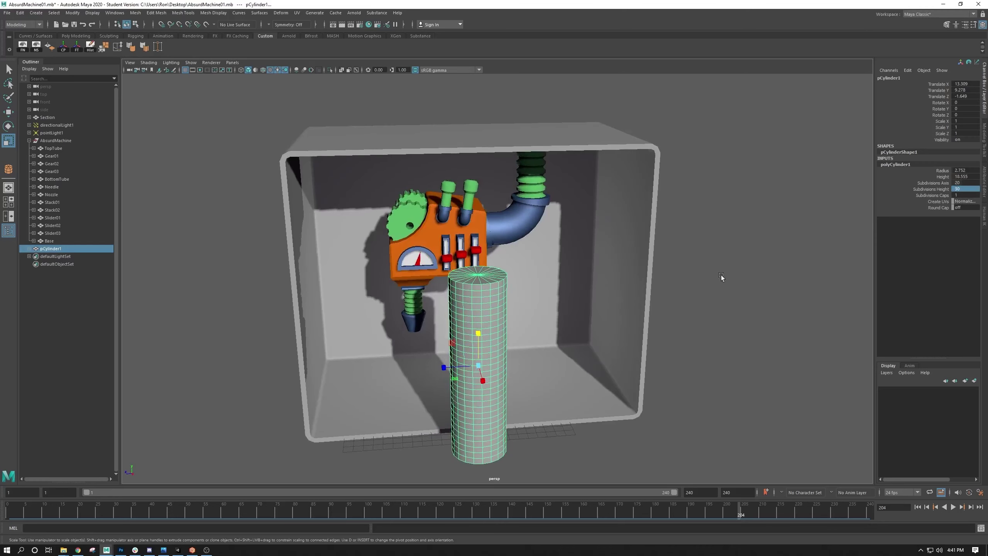
Apply a nonlinear Flare deformer to the cylinder
{"action": "key", "text": "w"}
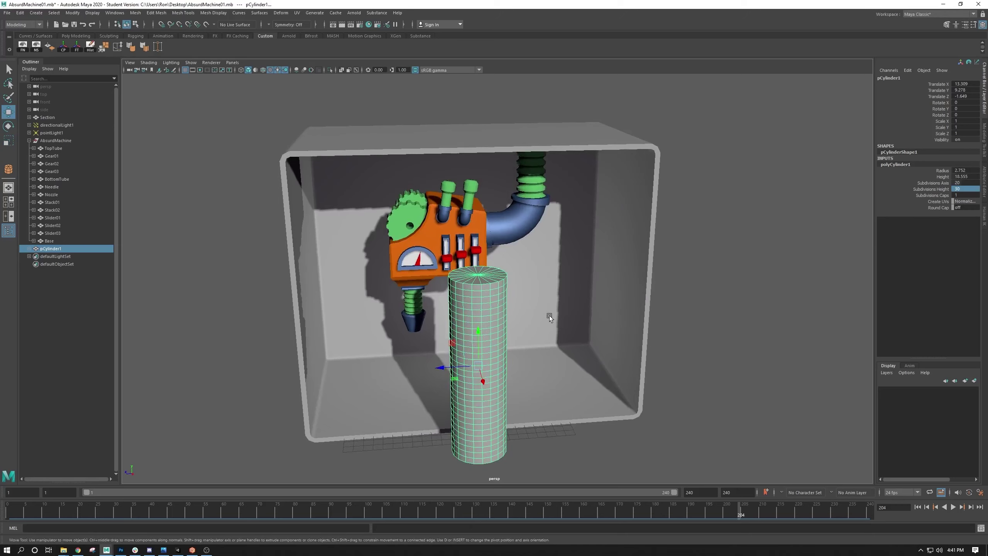
{"action": "middle_click_drag", "start_coordinate": [550, 316], "coordinate": [534, 281], "text": "alt"}
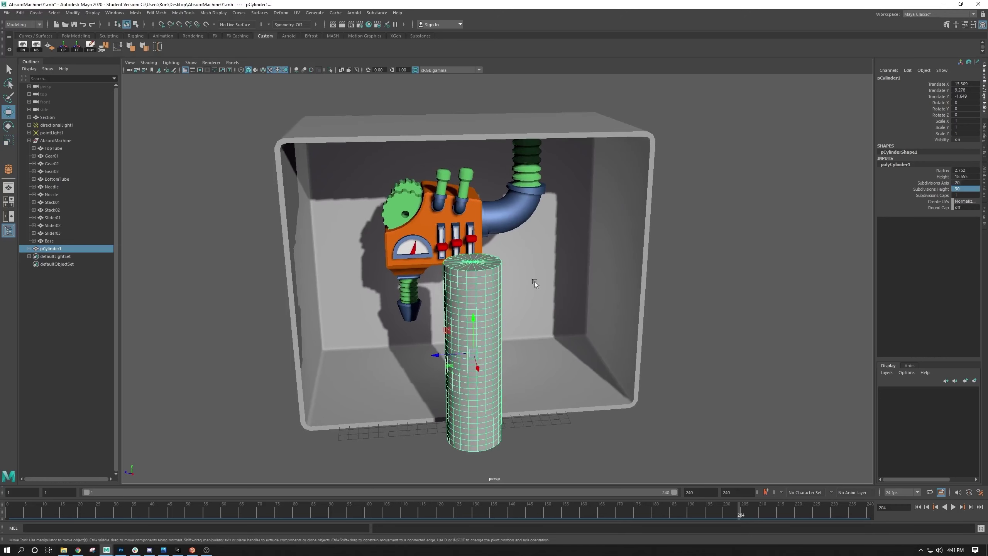
{"action": "left_click", "coordinate": [274, 13]}
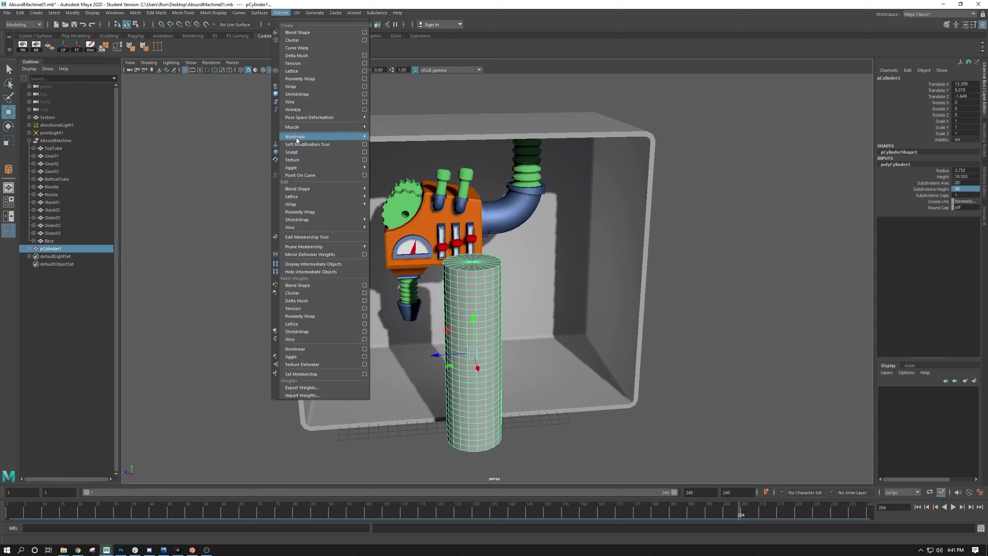
{"action": "mouse_move", "coordinate": [342, 137]}
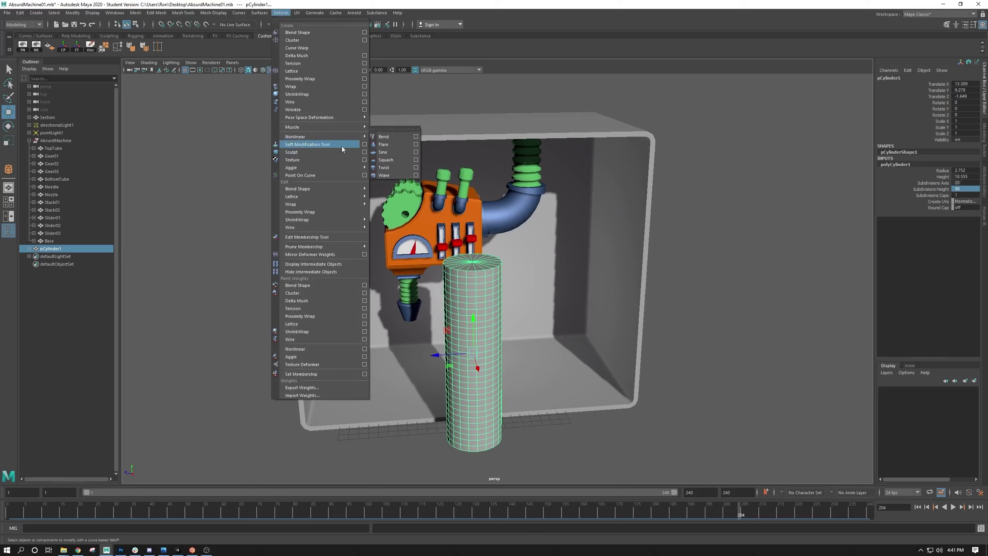
{"action": "left_click", "coordinate": [383, 145]}
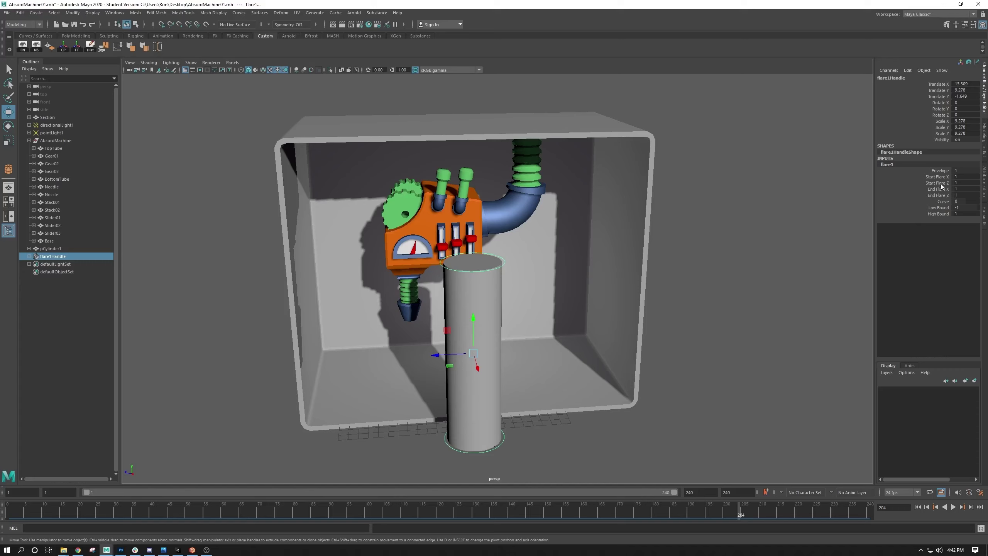
Lower the flare deformer's Start Flare X to 0.6 and Start Flare Z to 0.1
{"action": "scroll", "coordinate": [582, 316], "scroll_direction": "up", "scroll_amount": 3}
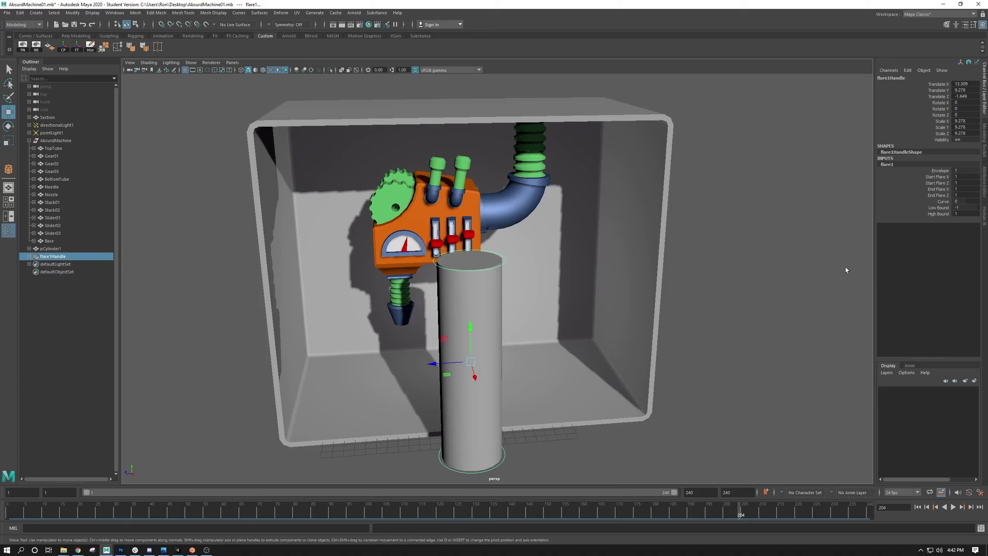
{"action": "left_click", "coordinate": [940, 178]}
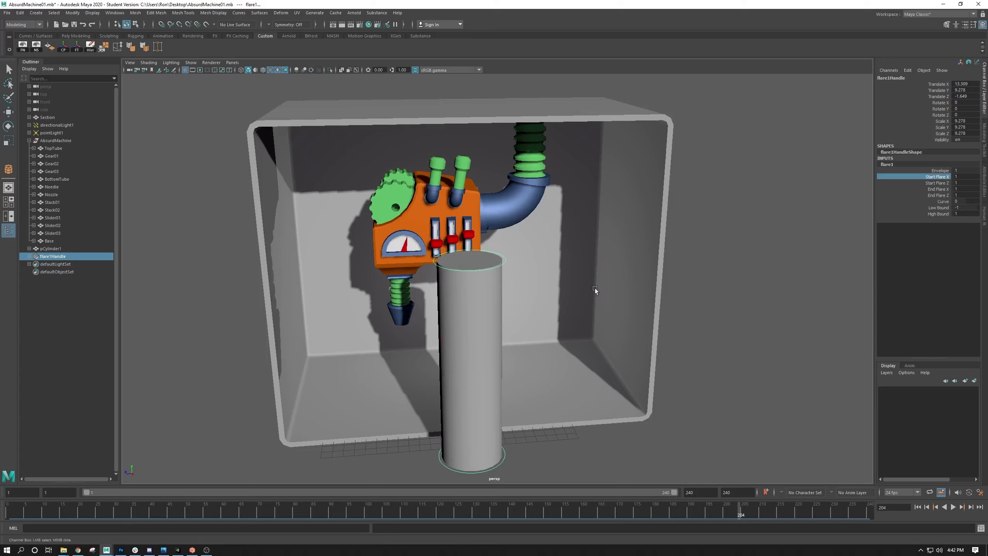
{"action": "mouse_move", "coordinate": [565, 297]}
{"action": "middle_mouse_down"}
{"action": "mouse_move", "coordinate": [546, 298]}
{"action": "mouse_move", "coordinate": [559, 298]}
{"action": "middle_mouse_up"}
{"action": "middle_click_drag", "start_coordinate": [601, 271], "coordinate": [596, 269]}
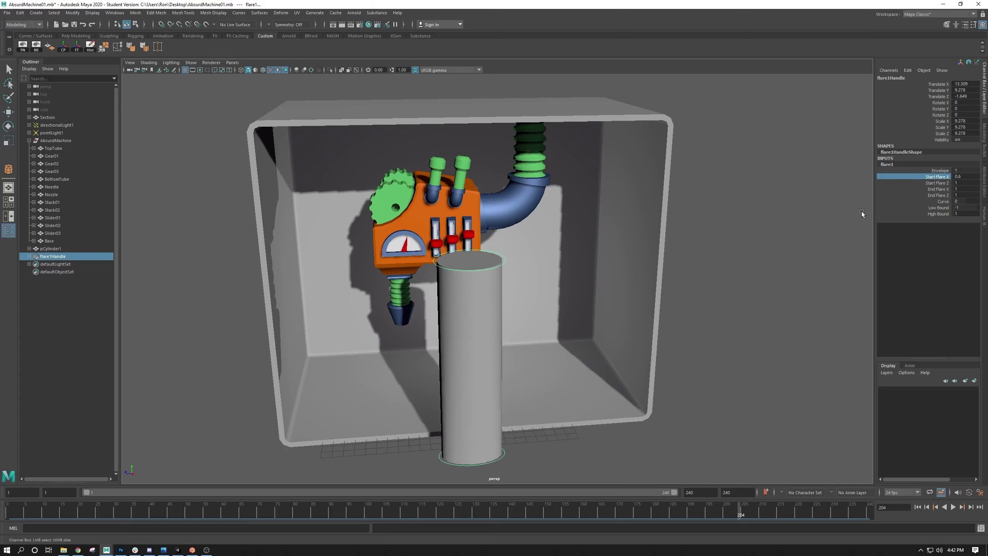
{"action": "left_click", "coordinate": [937, 183]}
{"action": "mouse_move", "coordinate": [530, 306]}
{"action": "middle_mouse_down"}
{"action": "mouse_move", "coordinate": [552, 306]}
{"action": "mouse_move", "coordinate": [528, 308]}
{"action": "middle_mouse_up"}
{"action": "left_click_drag", "start_coordinate": [491, 349], "coordinate": [535, 320], "text": "alt"}
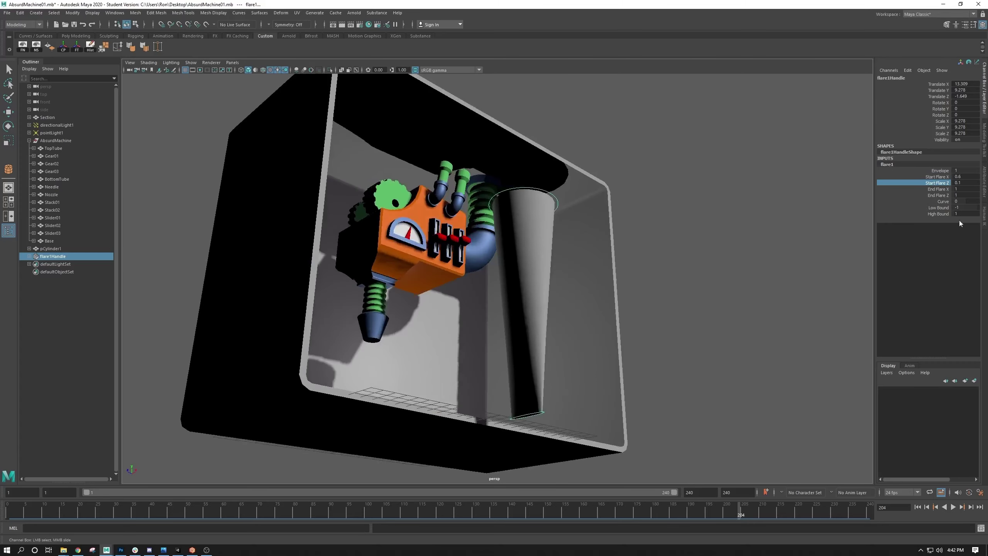
Set both Start Flare X and Start Flare Z of the flare deformer to 0.5
{"action": "left_click", "coordinate": [974, 178]}
{"action": "key", "text": "Tab"}
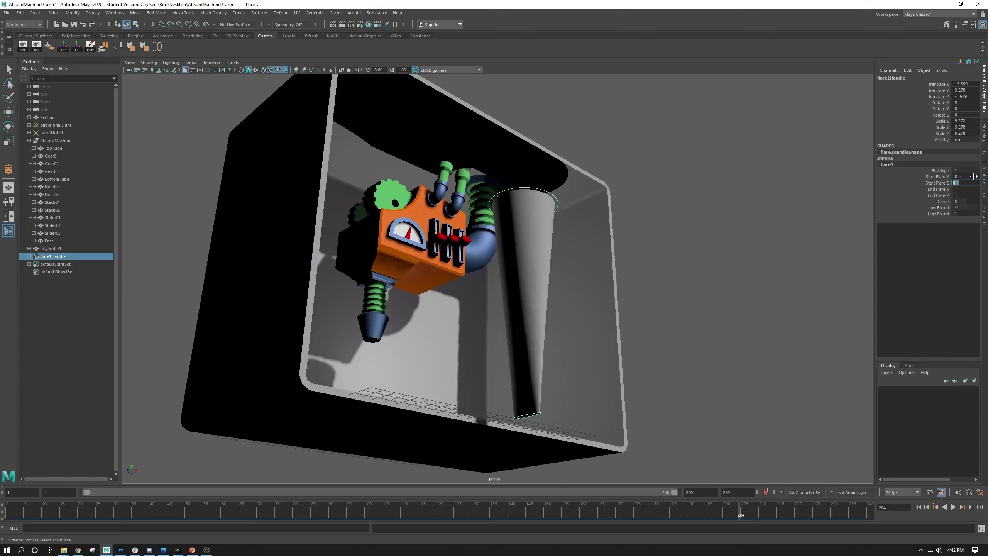
{"action": "left_click", "coordinate": [966, 183]}
{"action": "key", "text": "BackSpace"}
{"action": "key", "text": "Return"}
{"action": "mouse_move", "coordinate": [649, 249]}
{"action": "left_mouse_down", "text": "alt"}
{"action": "mouse_move", "coordinate": [638, 266]}
{"action": "mouse_move", "coordinate": [655, 253]}
{"action": "left_mouse_up", "text": "alt"}
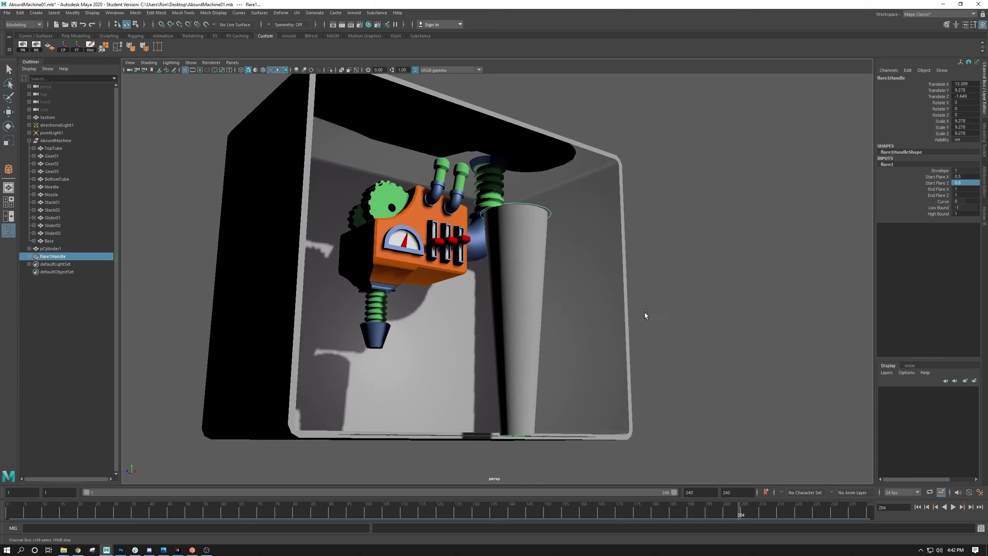
Raise the flare deformer's Curve to about 1.8 so the cylinder bulges outward in the middle
{"action": "left_click", "coordinate": [932, 189]}
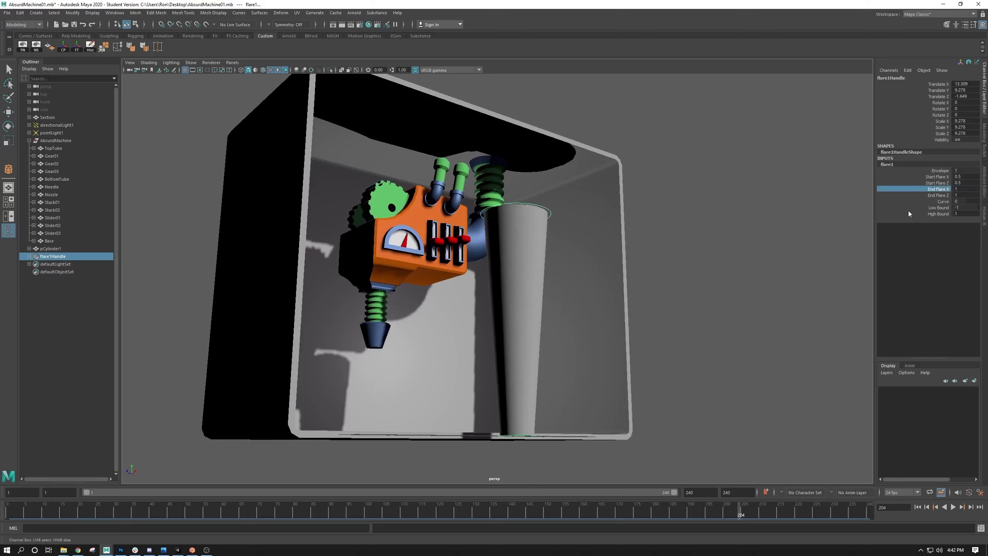
{"action": "left_click", "coordinate": [942, 195]}
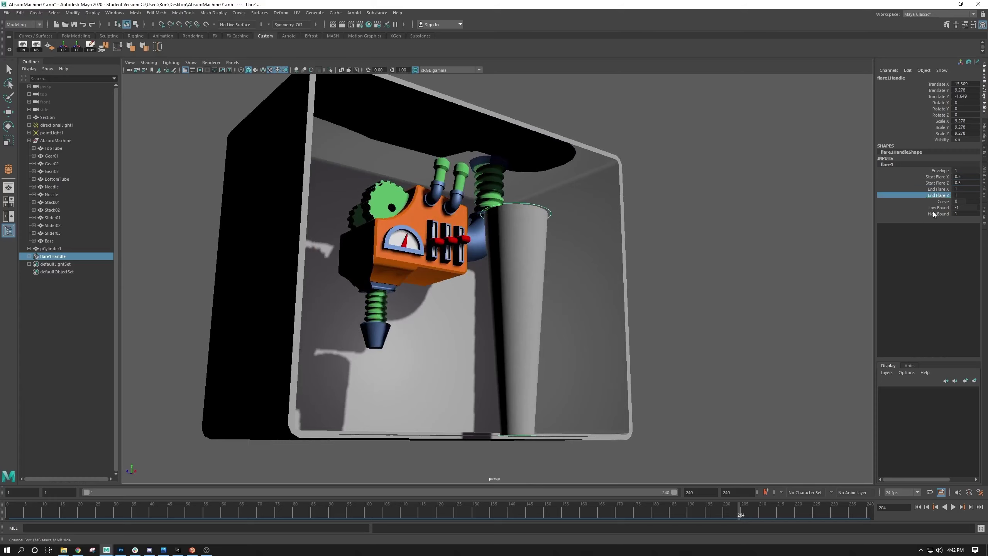
{"action": "left_click", "coordinate": [941, 202]}
{"action": "left_click_drag", "start_coordinate": [641, 292], "coordinate": [506, 310], "text": "alt"}
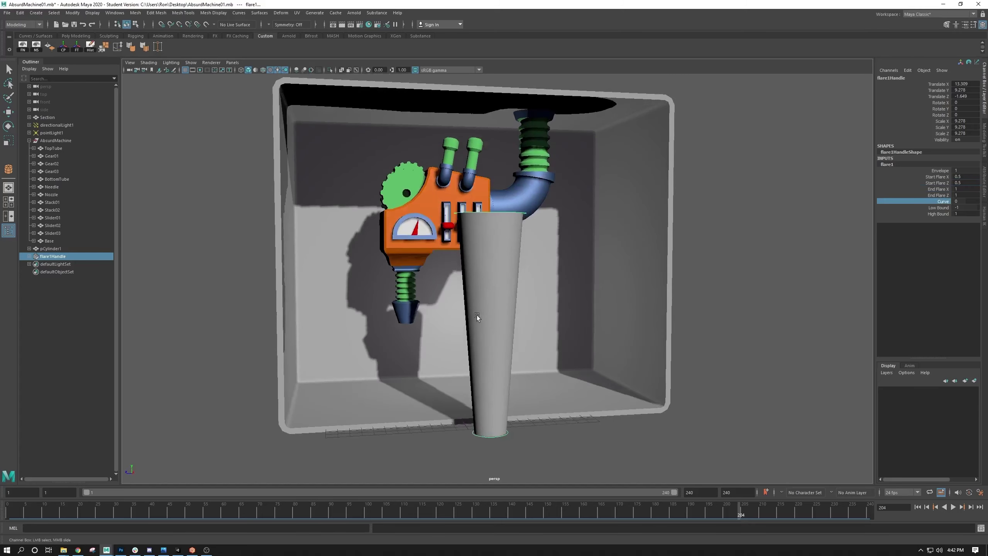
{"action": "middle_click_drag", "start_coordinate": [477, 315], "coordinate": [484, 319]}
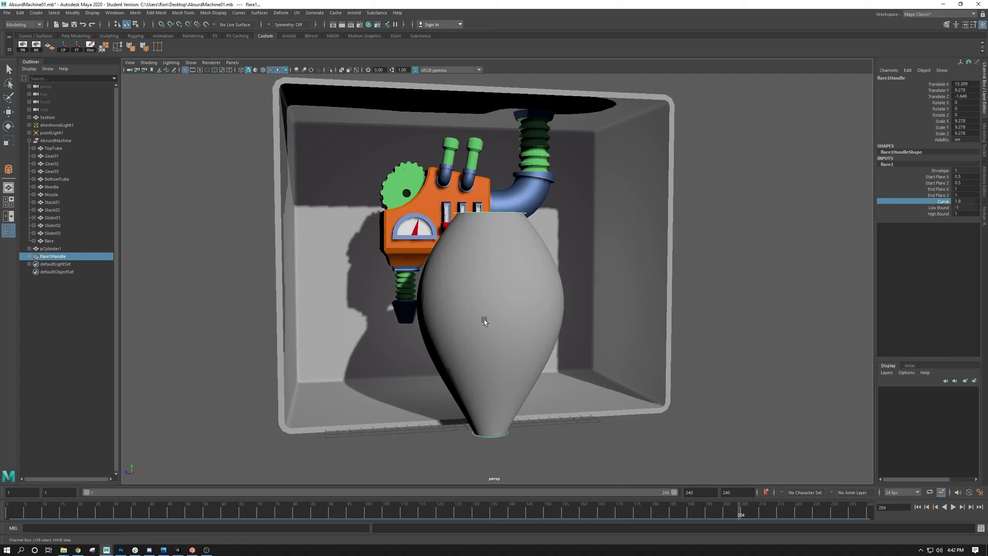
Set the flare deformer's Low Bound to 0 to limit the bulge to the cylinder's upper half
{"action": "left_click", "coordinate": [938, 208]}
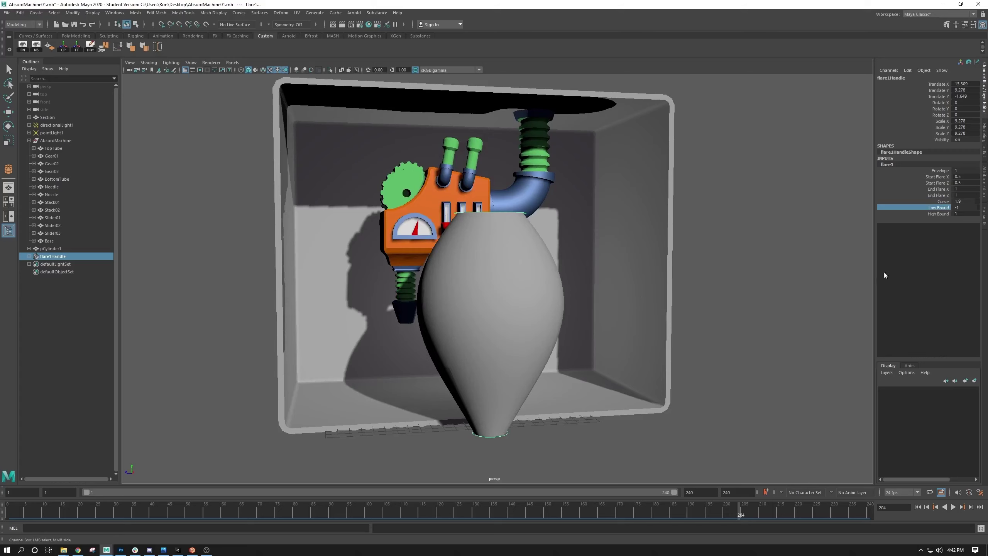
{"action": "key", "text": "w"}
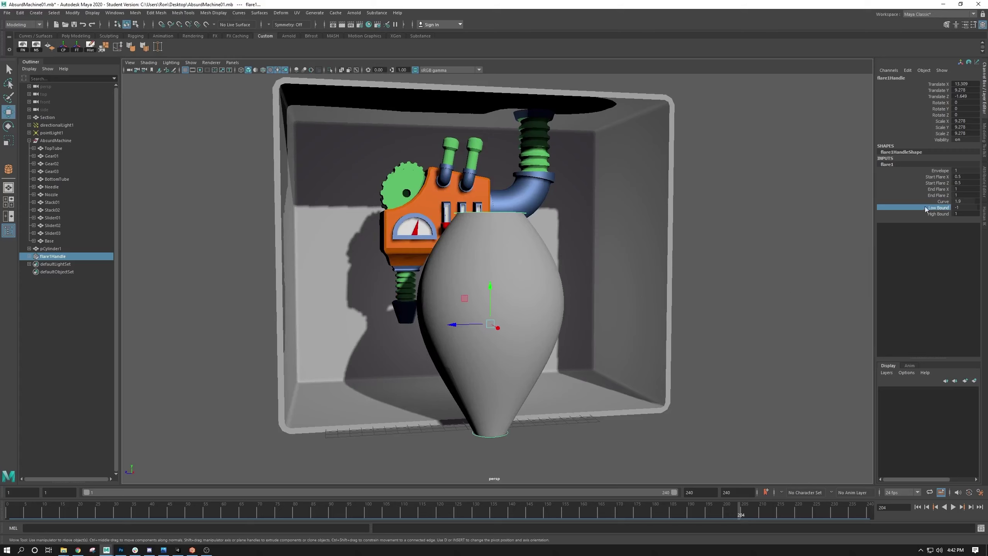
{"action": "double_click", "coordinate": [959, 207]}
{"action": "key", "text": "Return"}
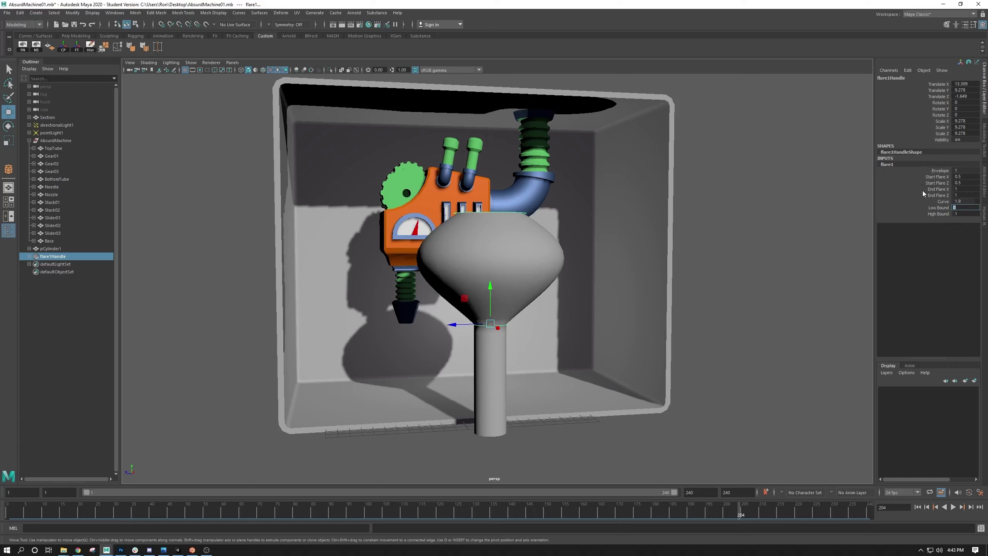
Try different Envelope strengths on the flare deformer and leave the Envelope at 0.6
{"action": "left_click", "coordinate": [940, 170]}
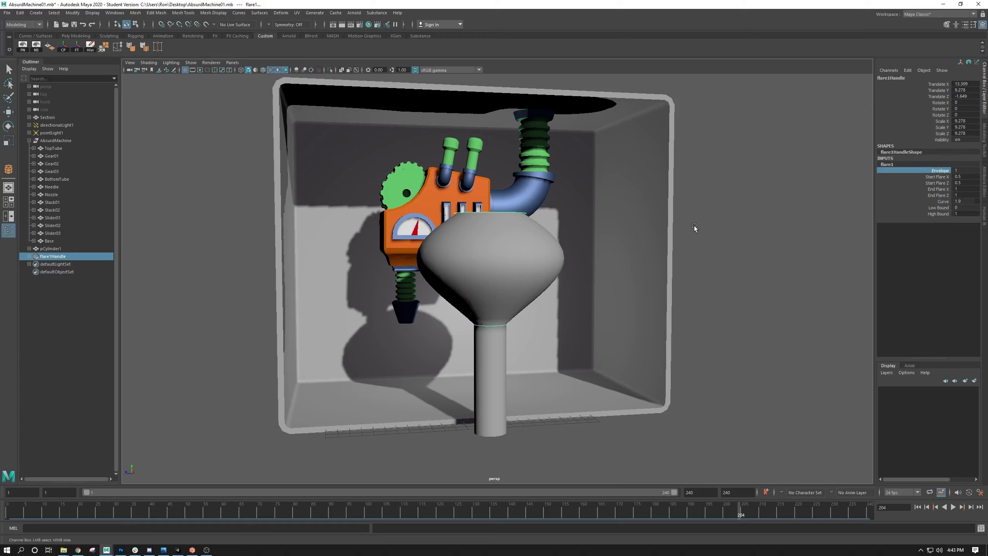
{"action": "mouse_move", "coordinate": [695, 225]}
{"action": "middle_mouse_down"}
{"action": "mouse_move", "coordinate": [679, 217]}
{"action": "mouse_move", "coordinate": [707, 220]}
{"action": "mouse_move", "coordinate": [711, 204]}
{"action": "mouse_move", "coordinate": [696, 218]}
{"action": "mouse_move", "coordinate": [726, 224]}
{"action": "mouse_move", "coordinate": [686, 221]}
{"action": "mouse_move", "coordinate": [700, 238]}
{"action": "middle_mouse_up"}
{"action": "scroll", "coordinate": [622, 260], "scroll_direction": "down", "scroll_amount": 2}
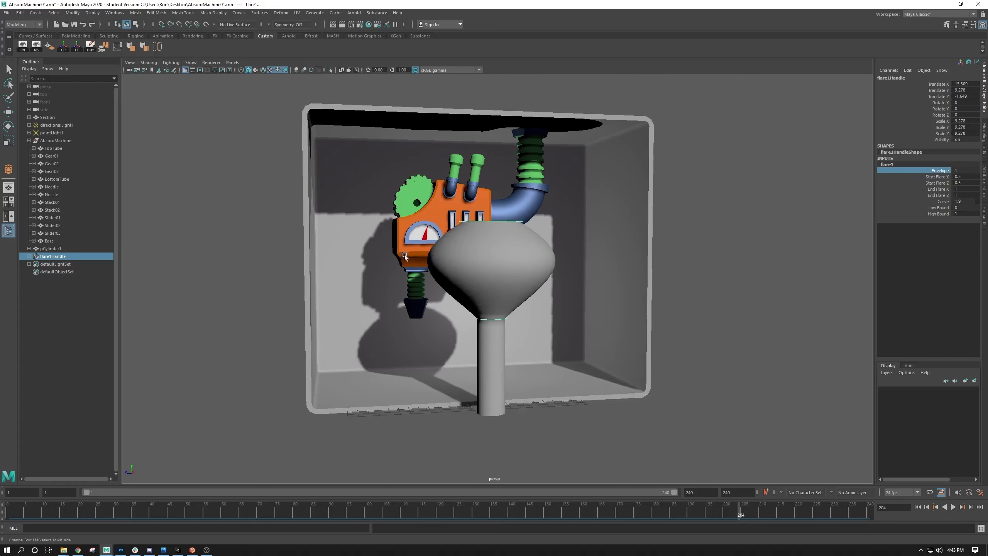
{"action": "middle_click_drag", "start_coordinate": [405, 255], "coordinate": [495, 301]}
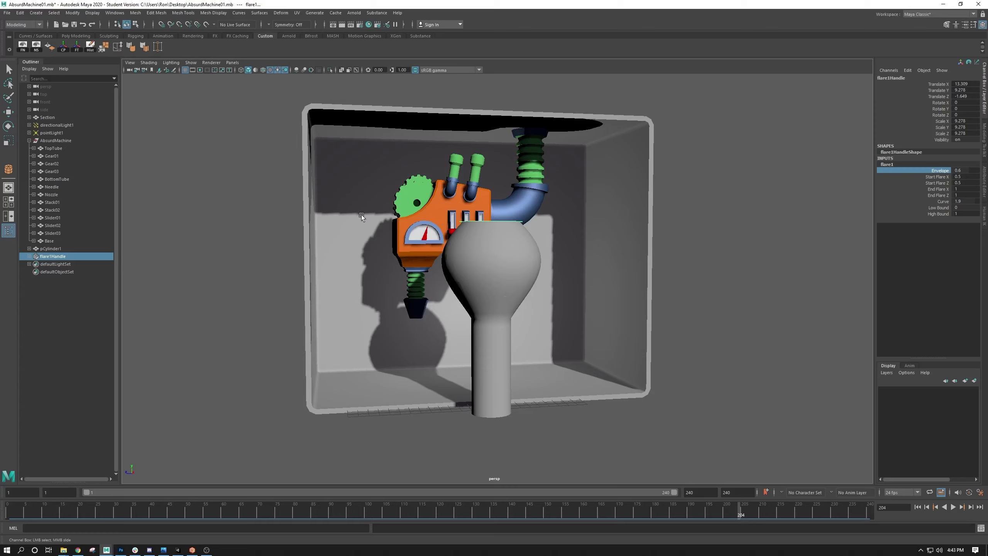
{"action": "middle_click_drag", "start_coordinate": [400, 263], "coordinate": [426, 264]}
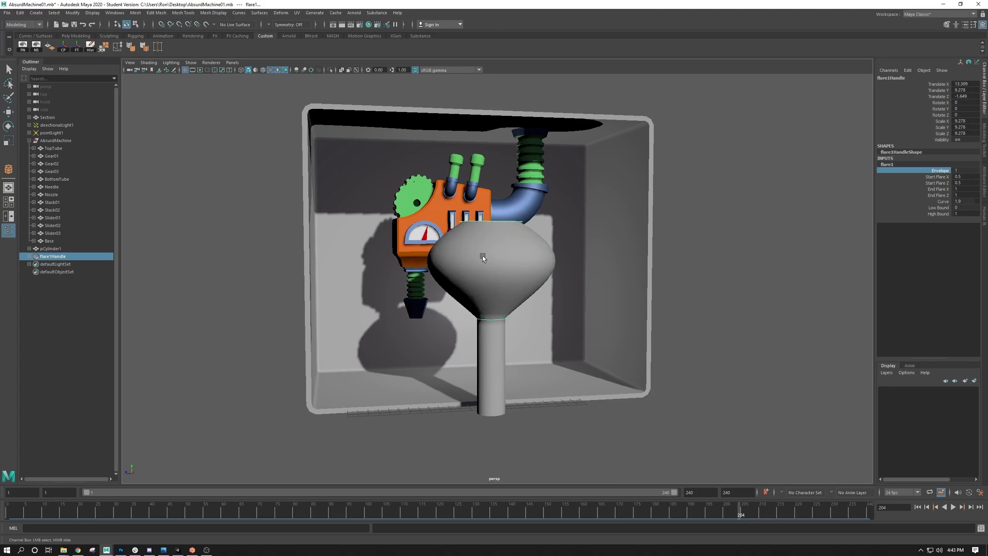
{"action": "key", "text": "ctrl+z"}
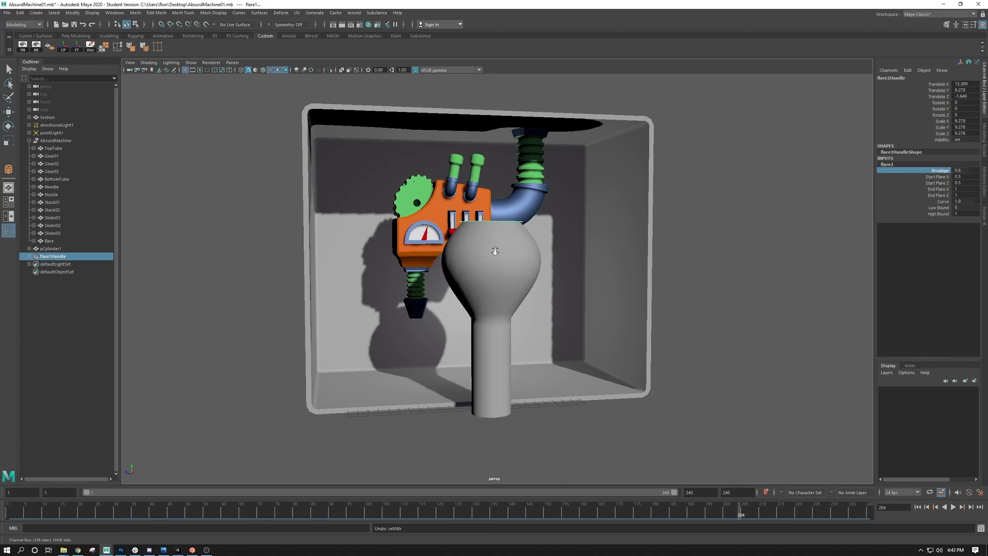
Examine the flared cylinder and the deformer handle in wireframe display, and return to shaded display
{"action": "scroll", "coordinate": [494, 262], "scroll_direction": "up", "scroll_amount": 1}
{"action": "key", "text": "w"}
{"action": "key", "text": "4"}
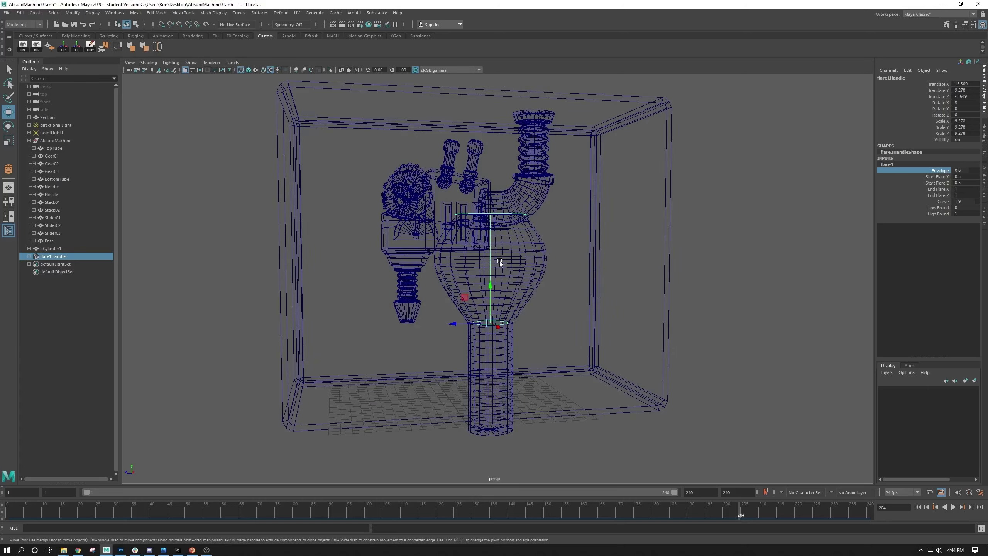
{"action": "key", "text": "5"}
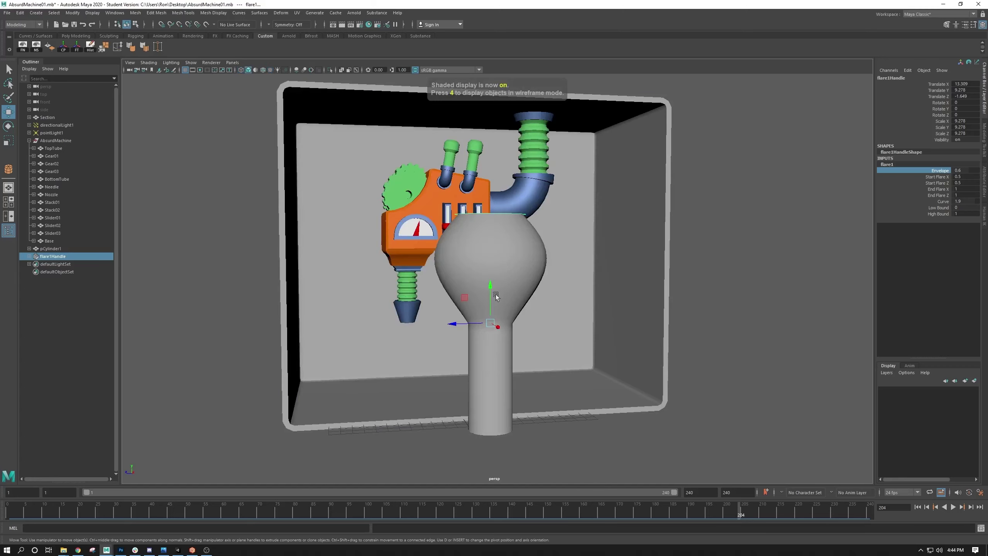
Slide the flare handle down past the cylinder's base and back up to a Translate Y of about 4.5
{"action": "right_click_drag", "start_coordinate": [579, 305], "coordinate": [506, 264], "text": "alt"}
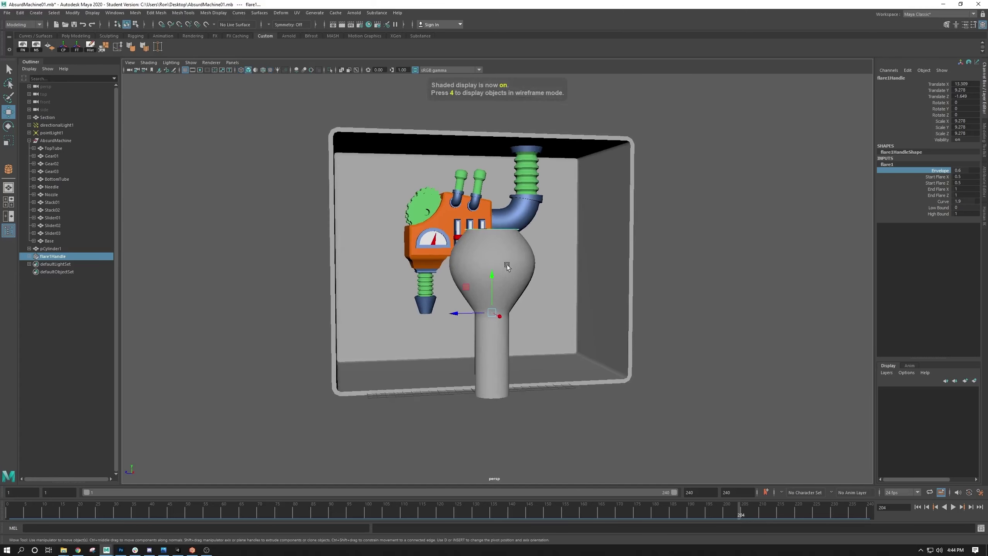
{"action": "middle_click_drag", "start_coordinate": [507, 264], "coordinate": [468, 224], "text": "alt"}
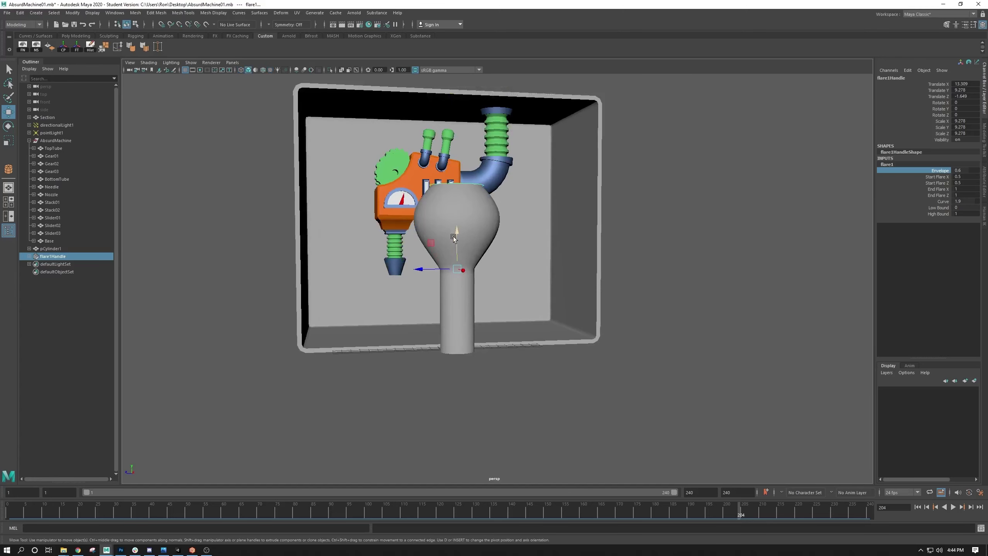
{"action": "left_click_drag", "start_coordinate": [455, 229], "coordinate": [493, 408]}
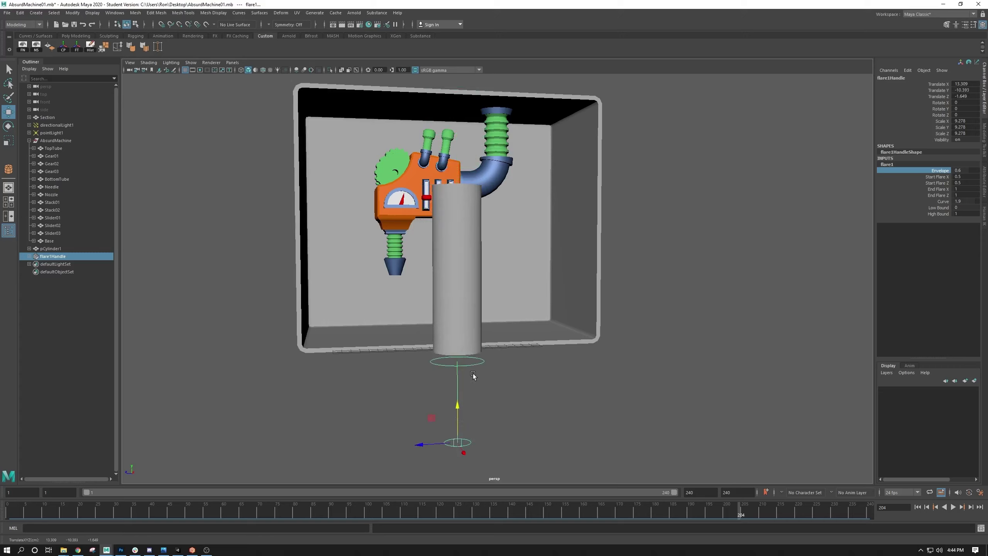
{"action": "left_click_drag", "start_coordinate": [458, 408], "coordinate": [448, 272]}
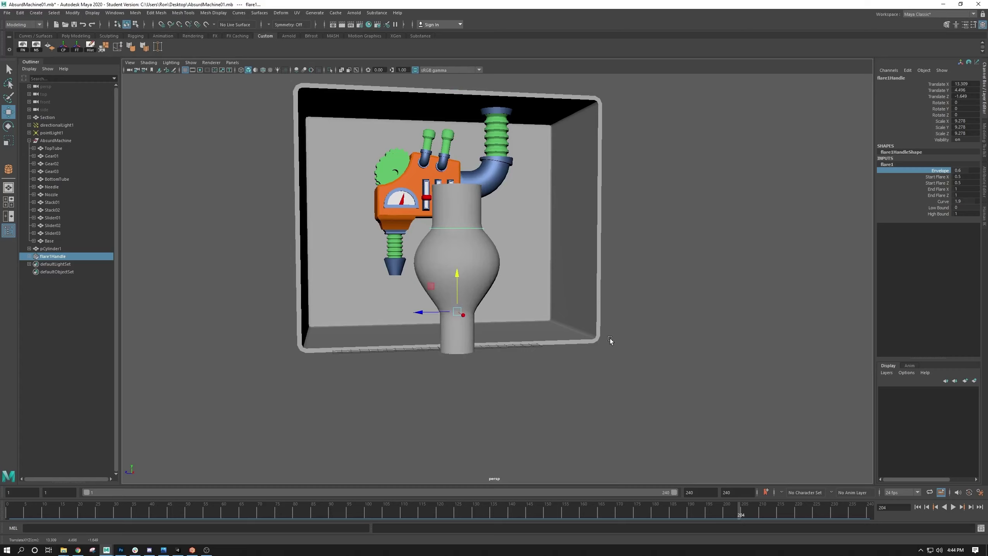
Delete the flare handle and undo the deletion
{"action": "key", "text": "Delete"}
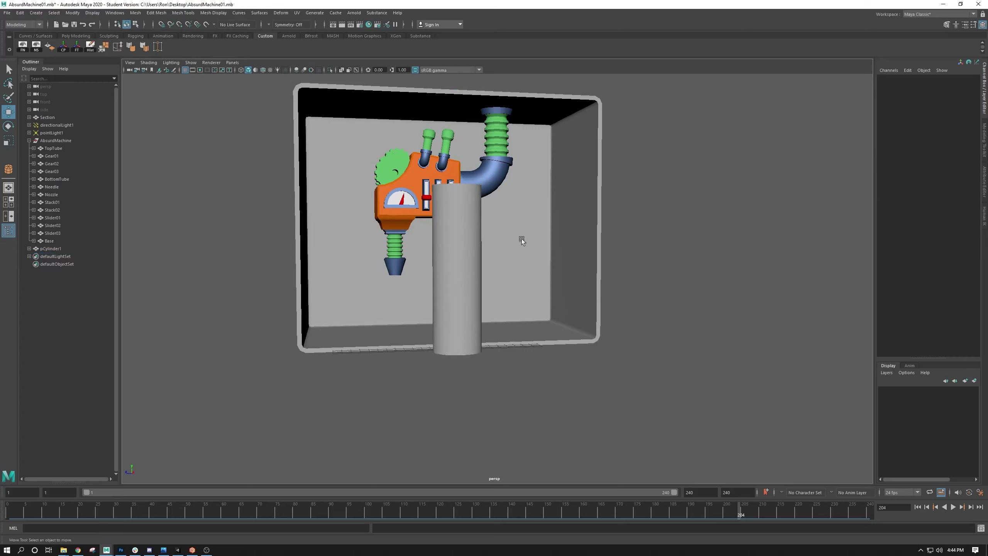
{"action": "key", "text": "ctrl+z"}
Select all of the flare deformer's channels from Envelope to High Bound, look over their keying commands, and deselect the handle
{"action": "left_click_drag", "start_coordinate": [942, 176], "coordinate": [944, 212]}
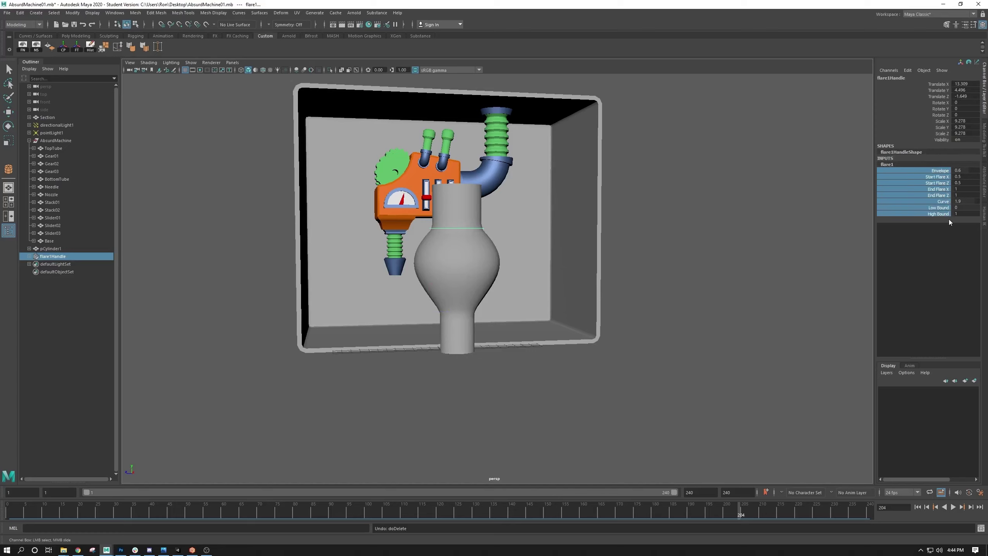
{"action": "right_click", "coordinate": [935, 179]}
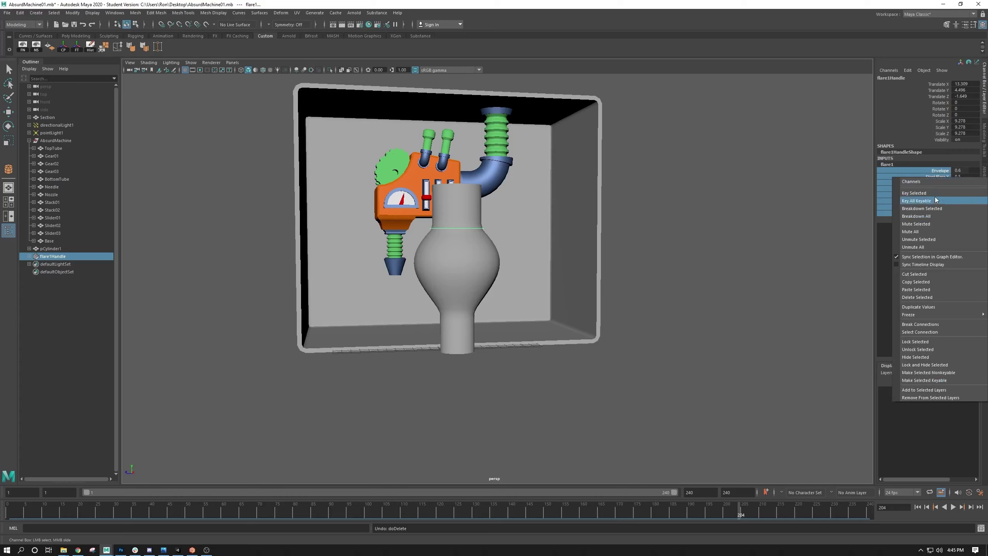
{"action": "left_click", "coordinate": [762, 220]}
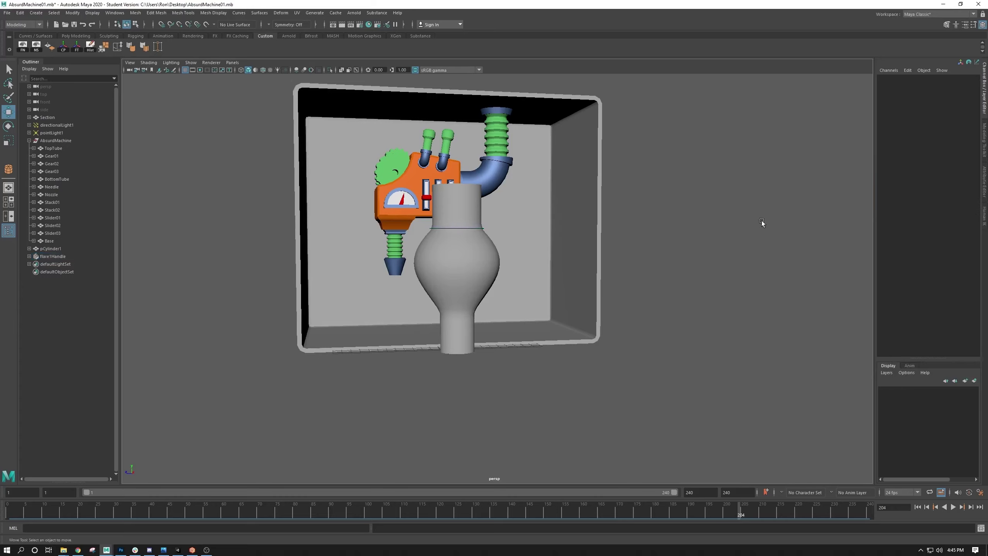
Slide the flare handle below the cylinder's base to a Translate Y of about -12.7 and delete the handle
{"action": "left_click", "coordinate": [451, 228]}
{"action": "left_click", "coordinate": [452, 276]}
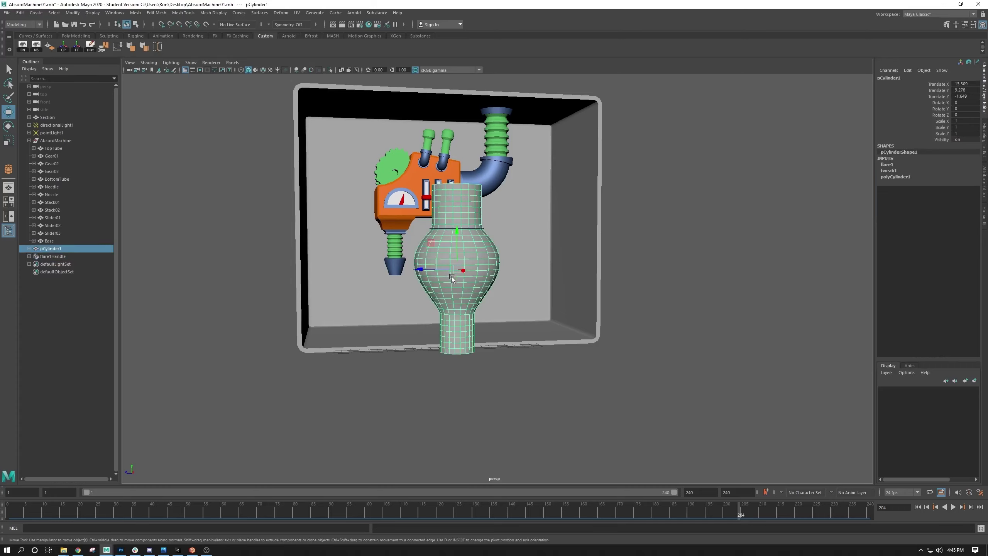
{"action": "left_click", "coordinate": [456, 274]}
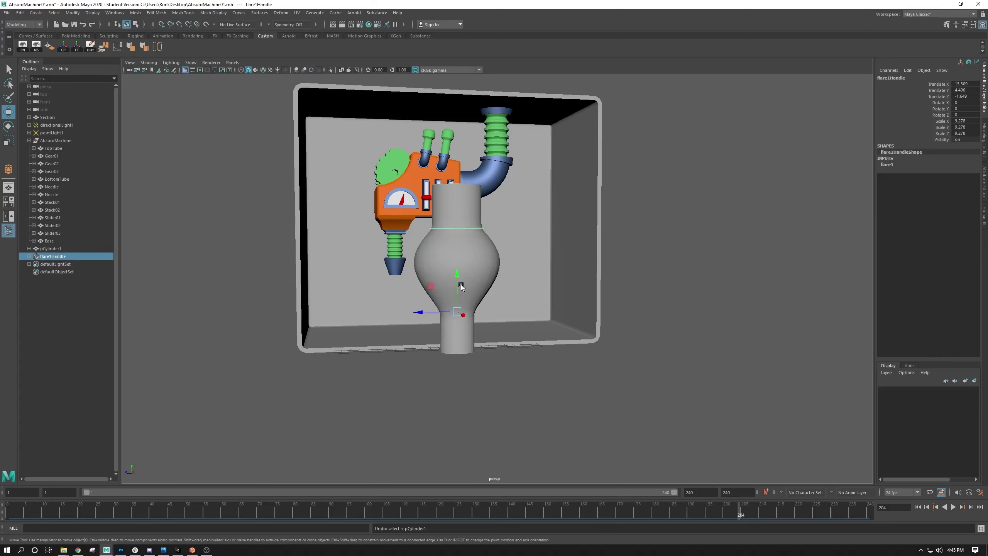
{"action": "left_click_drag", "start_coordinate": [456, 275], "coordinate": [504, 428]}
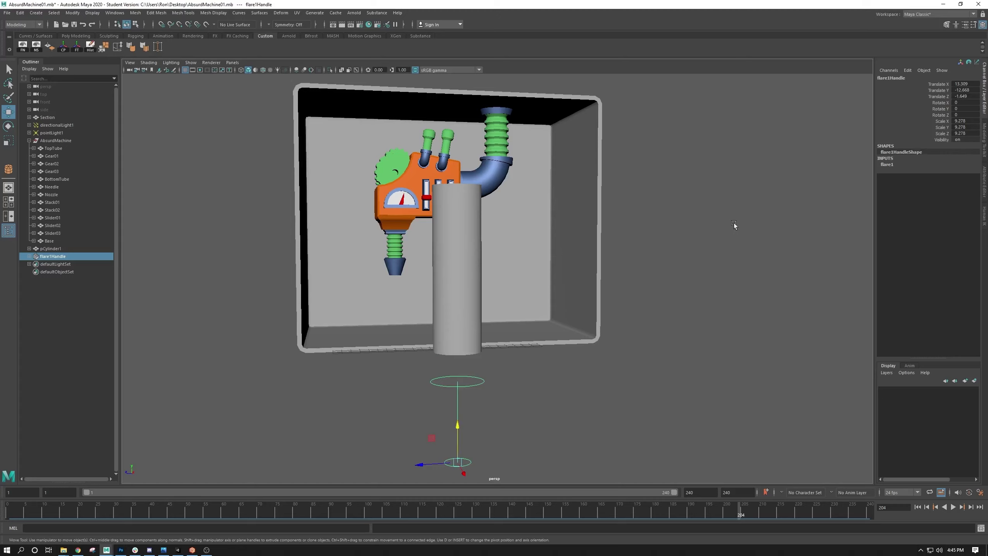
{"action": "left_click", "coordinate": [888, 165]}
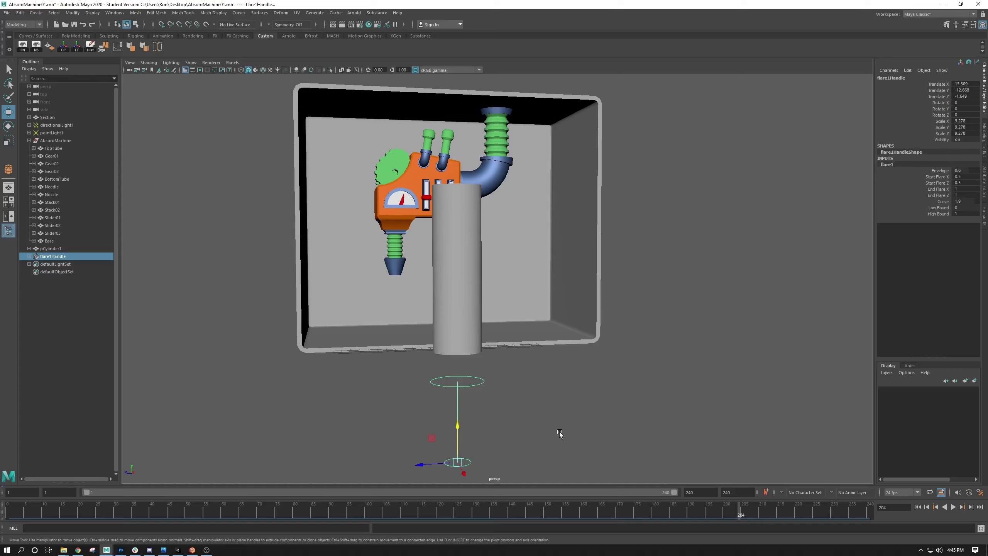
{"action": "key", "text": "Delete"}
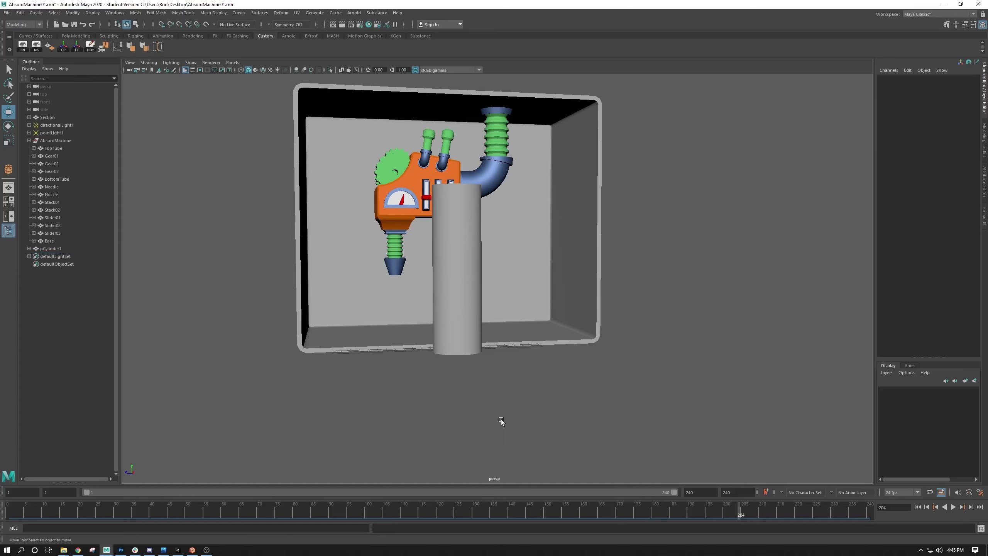
Select the cylinder and look over the nonlinear deformers available for it, from Bend to Wave
{"action": "left_click", "coordinate": [468, 263]}
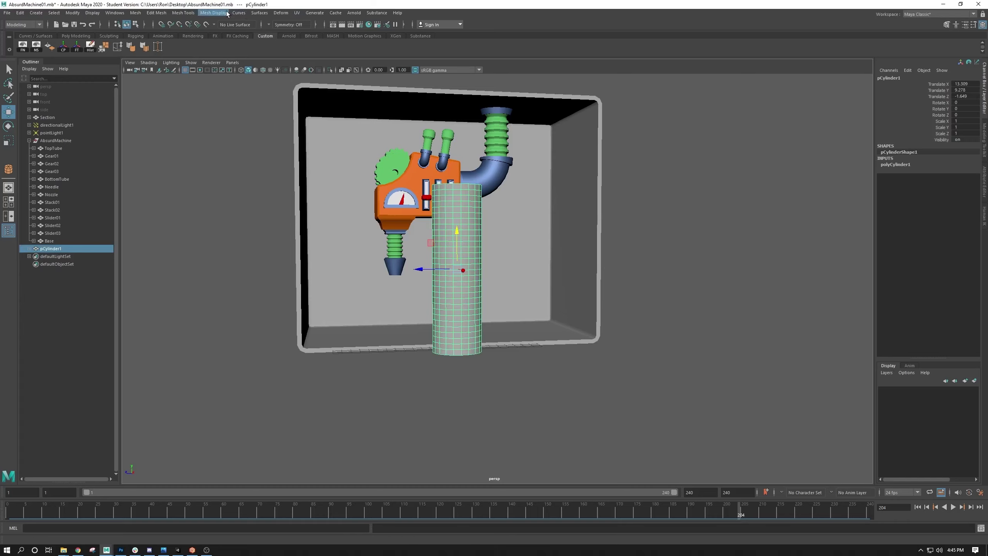
{"action": "left_click", "coordinate": [213, 12]}
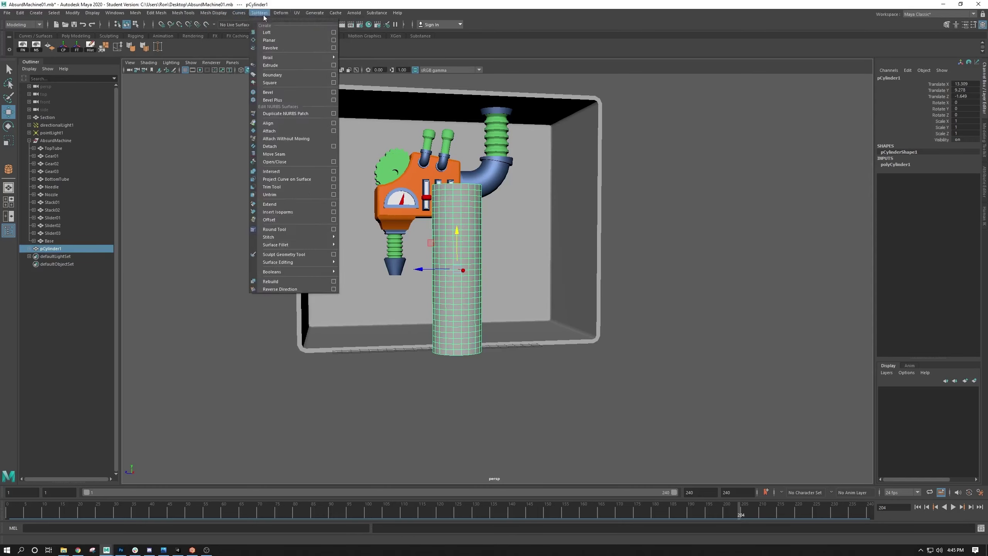
{"action": "mouse_move", "coordinate": [184, 15]}
{"action": "mouse_move", "coordinate": [225, 14]}
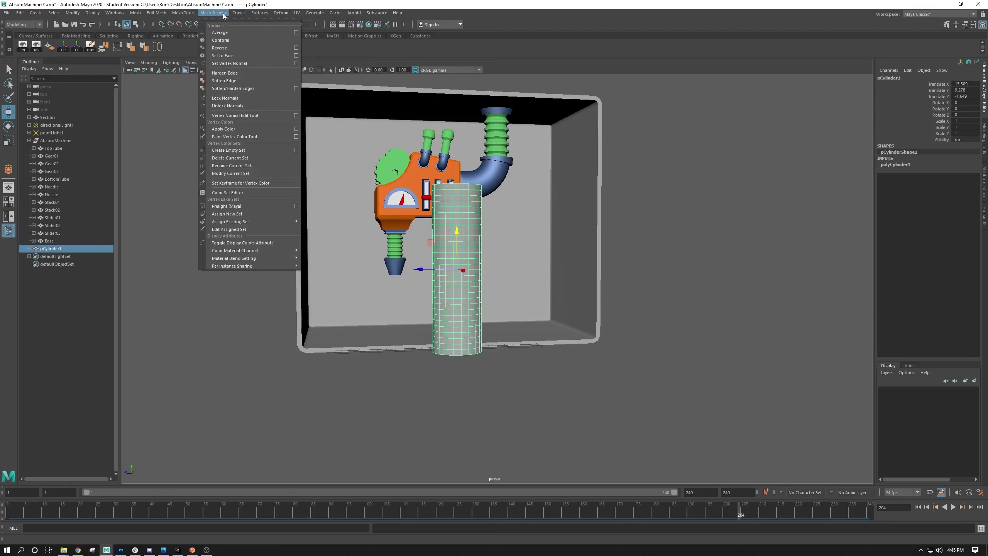
{"action": "mouse_move", "coordinate": [279, 14]}
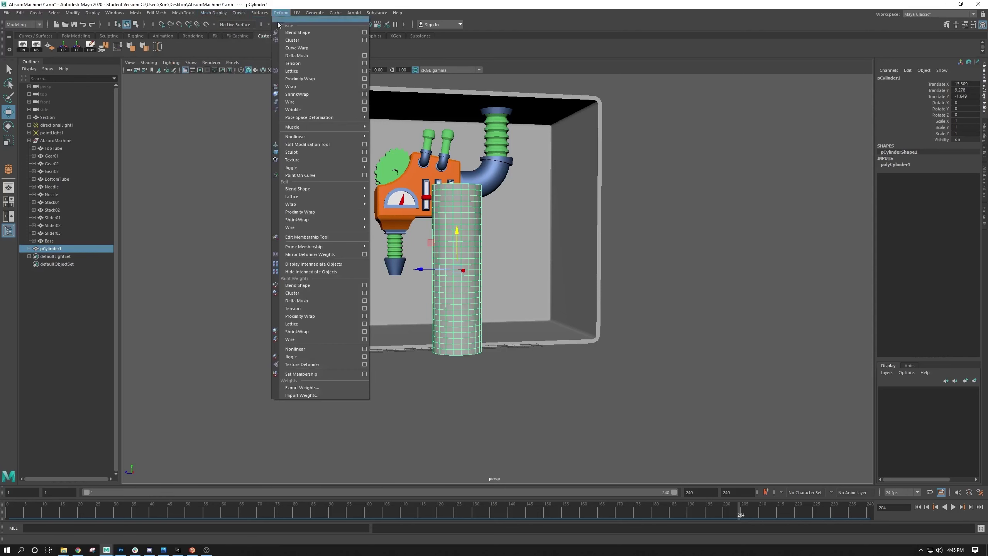
{"action": "mouse_move", "coordinate": [294, 138]}
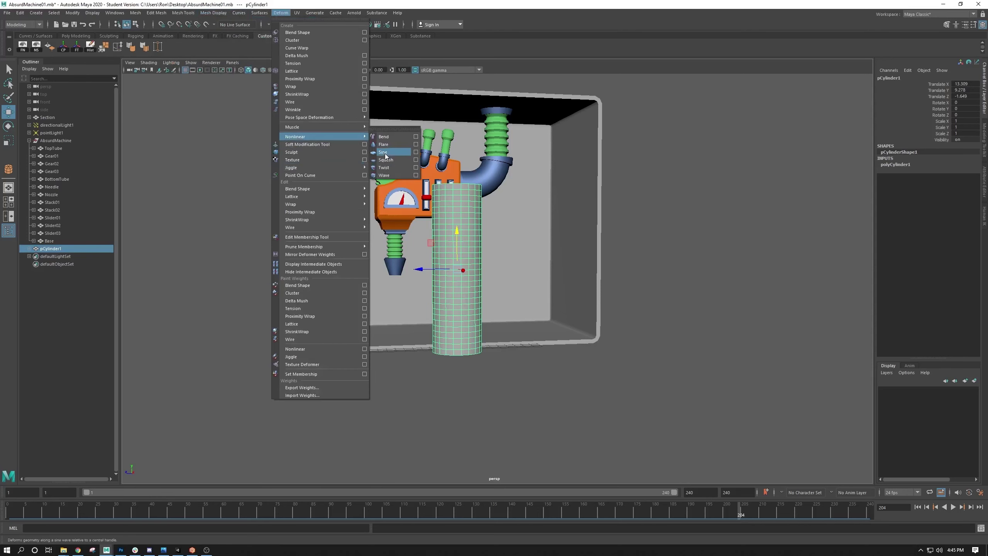
{"action": "left_click", "coordinate": [745, 379]}
{"action": "left_click", "coordinate": [745, 379]}
{"action": "left_click", "coordinate": [484, 236]}
{"action": "left_click", "coordinate": [471, 237]}
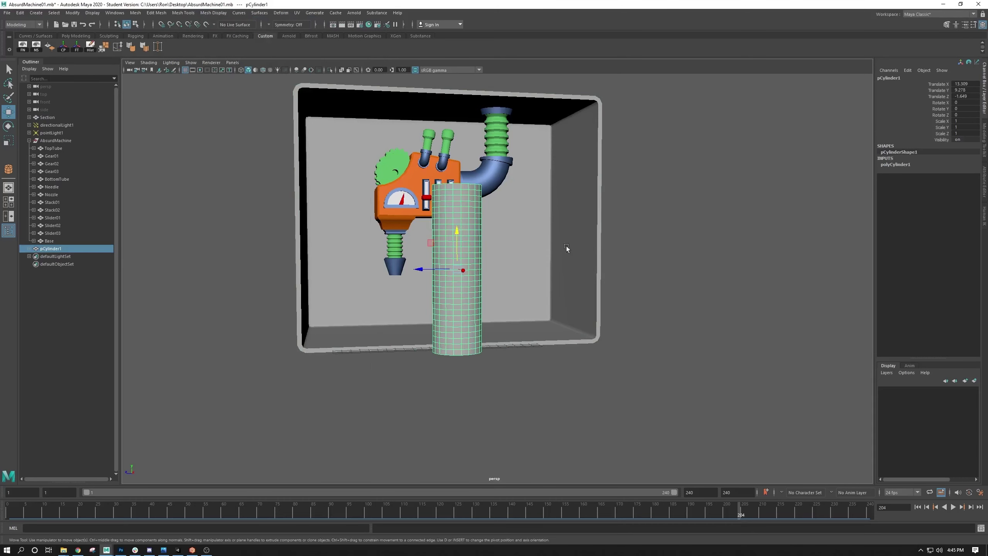
Lay the cylinder on its side with a Rotate X of 90
{"action": "key", "text": "e"}
{"action": "left_click_drag", "start_coordinate": [449, 232], "coordinate": [846, 134]}
{"action": "left_click", "coordinate": [964, 102]}
{"action": "type", "text": "90"}
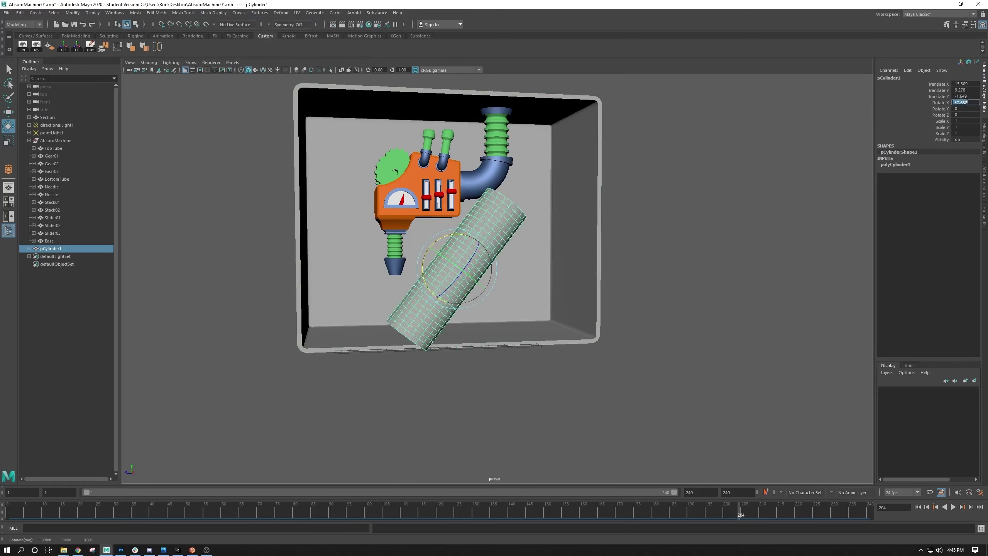
{"action": "key", "text": "Return"}
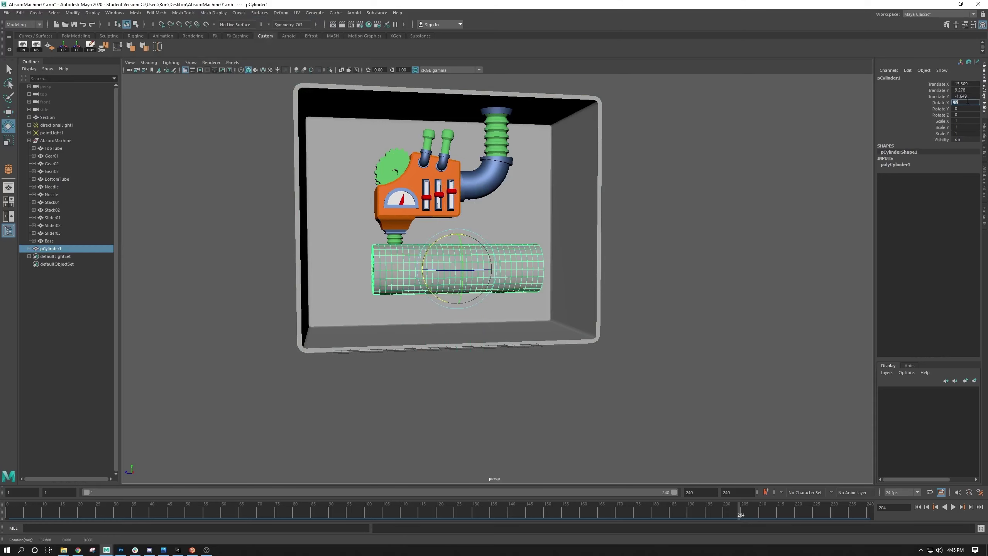
Add a Sine nonlinear deformer to the horizontal cylinder
{"action": "left_click_drag", "start_coordinate": [564, 323], "coordinate": [554, 326], "text": "alt"}
{"action": "left_click", "coordinate": [554, 326]}
{"action": "left_click", "coordinate": [505, 298]}
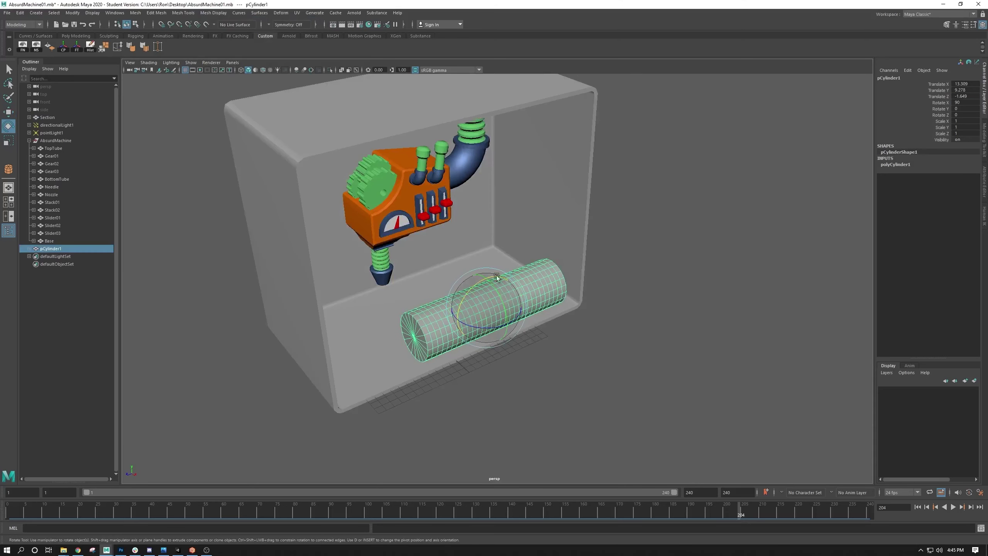
{"action": "left_click_drag", "start_coordinate": [497, 276], "coordinate": [454, 259], "text": "alt"}
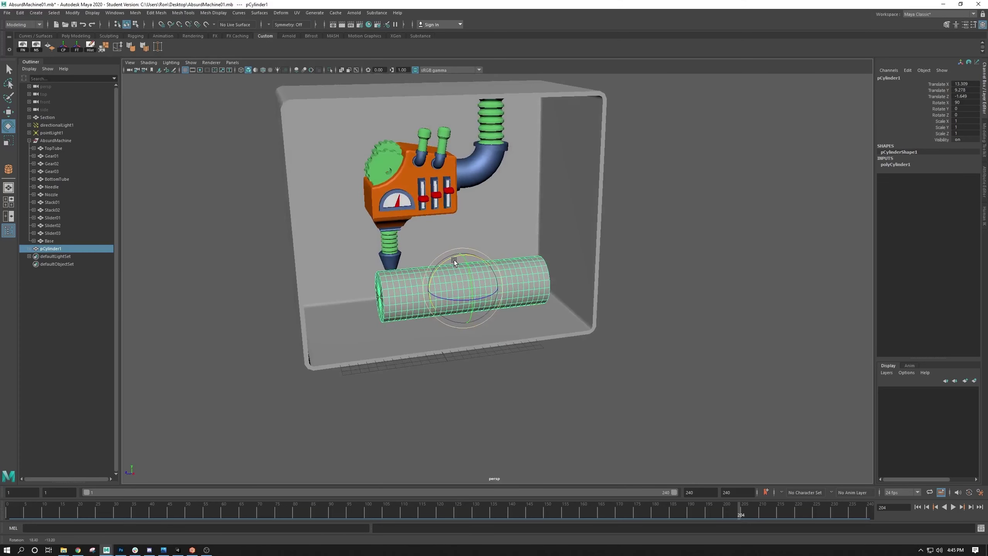
{"action": "left_click", "coordinate": [280, 12]}
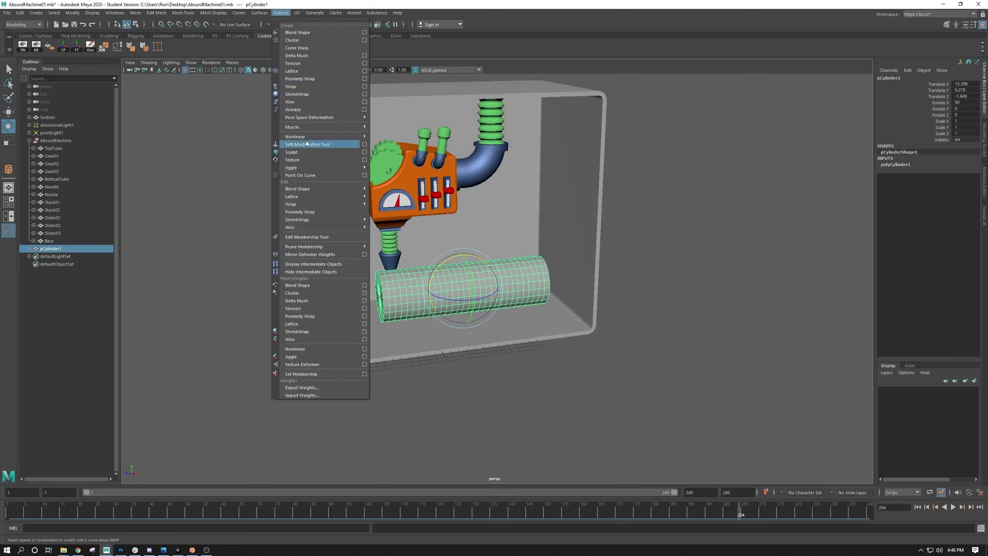
{"action": "mouse_move", "coordinate": [307, 136]}
{"action": "left_click", "coordinate": [393, 154]}
{"action": "right_click_drag", "start_coordinate": [362, 185], "coordinate": [487, 283], "text": "alt"}
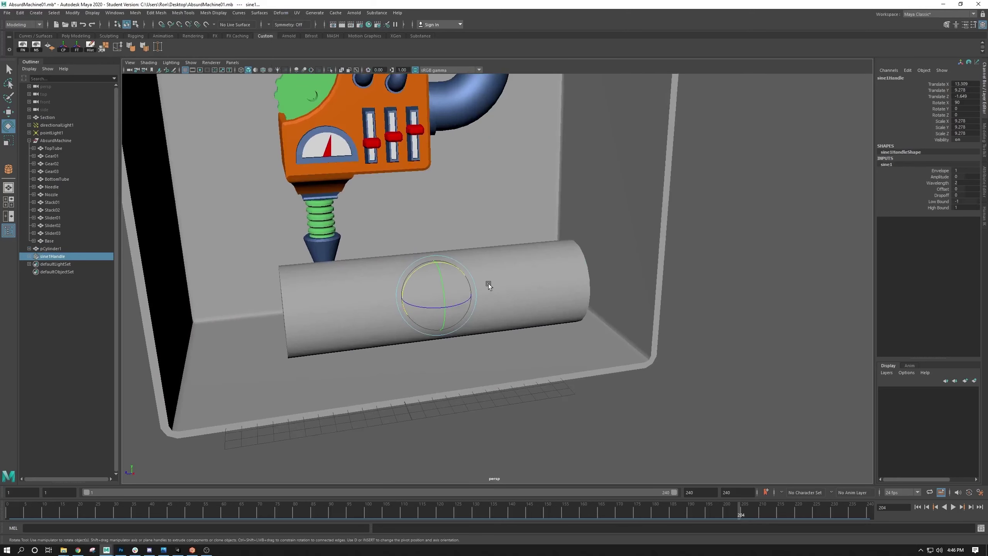
{"action": "middle_click_drag", "start_coordinate": [435, 241], "coordinate": [438, 226], "text": "alt"}
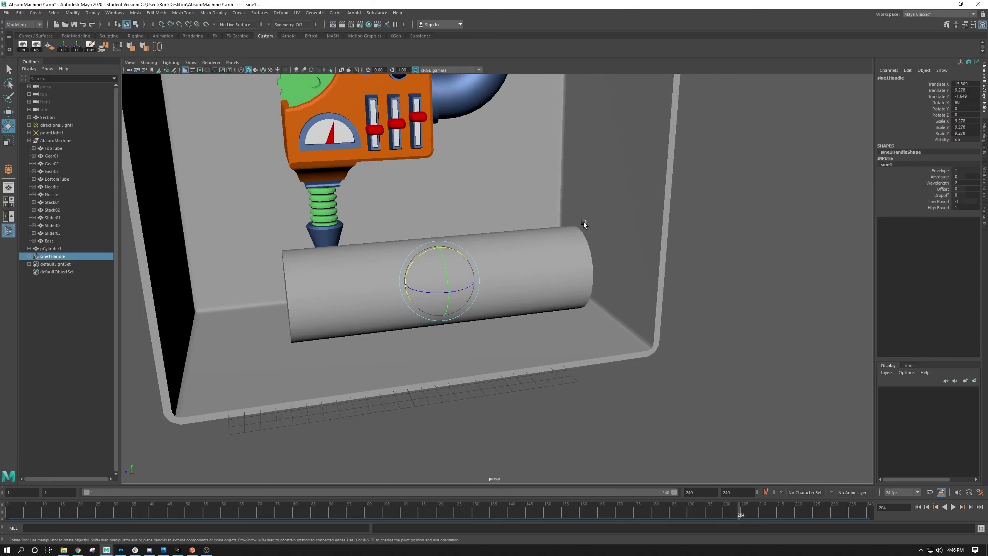
Set the sine deformer's Amplitude to 0.4 and its handle's Rotate Z to -90
{"action": "left_click", "coordinate": [939, 176]}
{"action": "mouse_move", "coordinate": [572, 269]}
{"action": "middle_mouse_down"}
{"action": "mouse_move", "coordinate": [619, 268]}
{"action": "mouse_move", "coordinate": [592, 269]}
{"action": "middle_mouse_up"}
{"action": "left_click_drag", "start_coordinate": [591, 269], "coordinate": [720, 240], "text": "alt"}
{"action": "key", "text": "e"}
{"action": "double_click", "coordinate": [964, 115]}
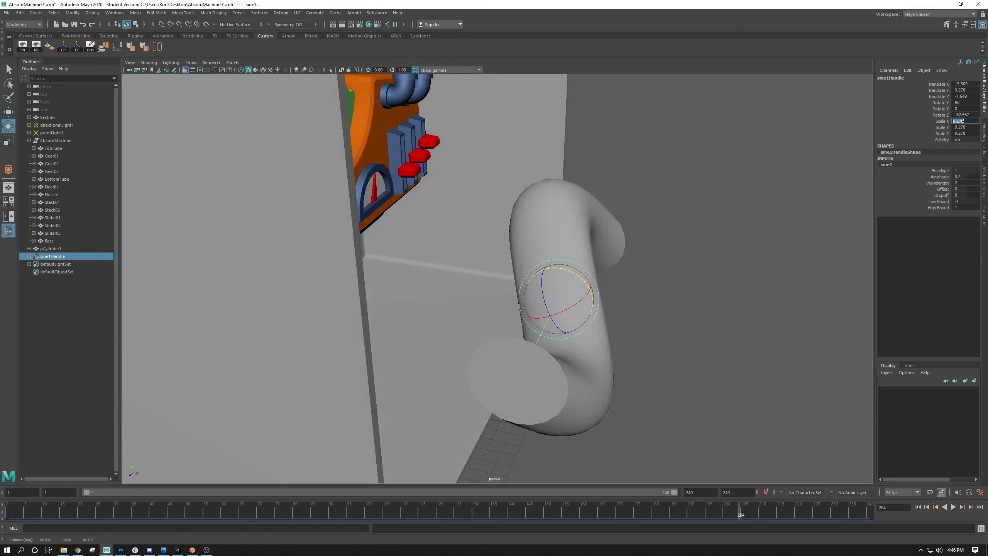
{"action": "type", "text": "-90"}
{"action": "key", "text": "Return"}
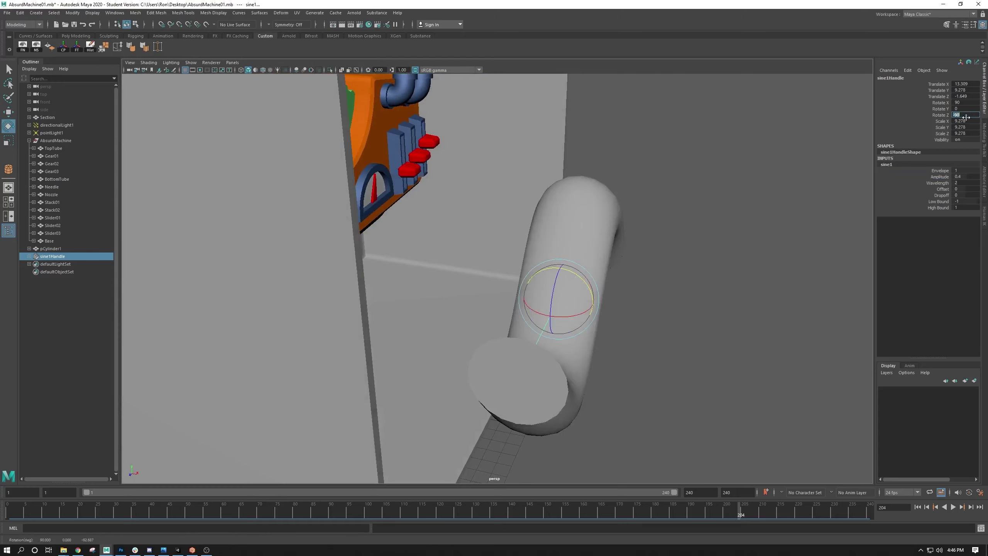
Flip and enlarge the sine wave by changing its Amplitude to about -0.8
{"action": "left_click_drag", "start_coordinate": [770, 238], "coordinate": [623, 288], "text": "alt"}
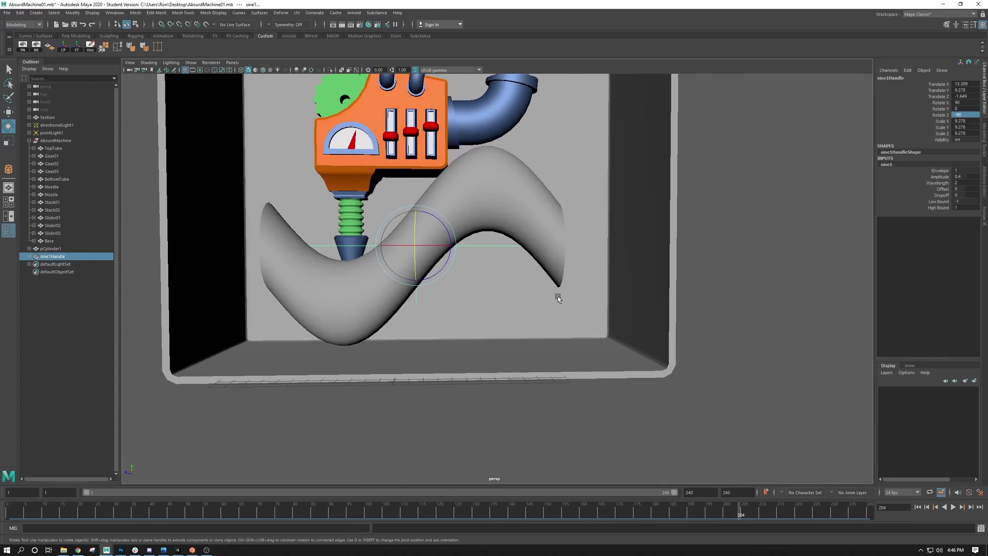
{"action": "left_click", "coordinate": [937, 175]}
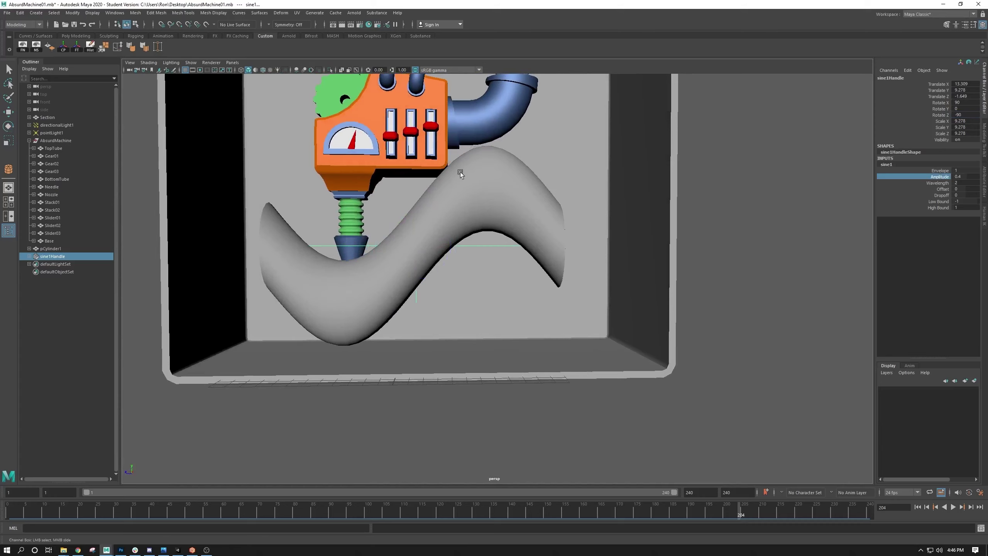
{"action": "mouse_move", "coordinate": [413, 294]}
{"action": "middle_mouse_down"}
{"action": "mouse_move", "coordinate": [397, 292]}
{"action": "mouse_move", "coordinate": [409, 292]}
{"action": "middle_mouse_up"}
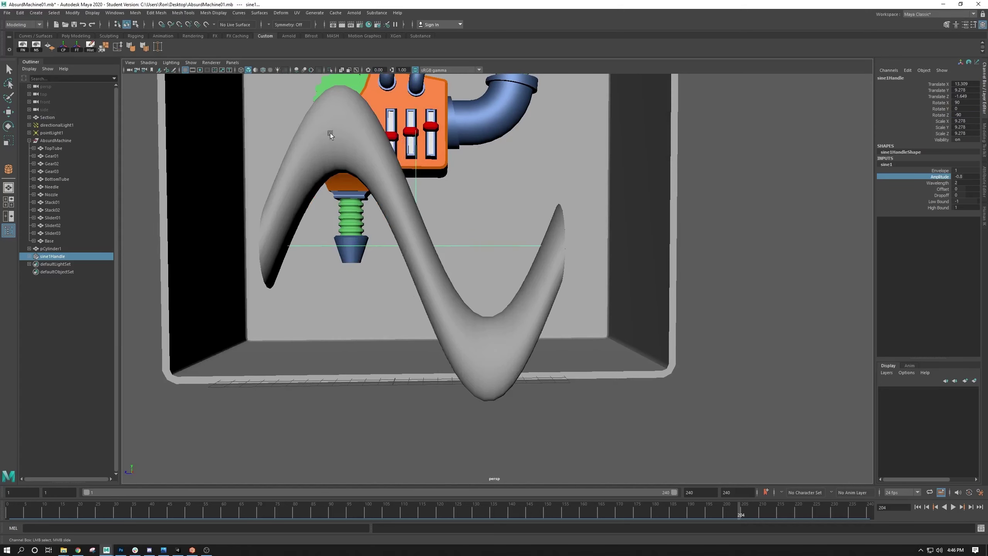
Shorten the sine deformer's Wavelength to 0.4 so the cylinder bends into many narrow waves
{"action": "left_click", "coordinate": [940, 183]}
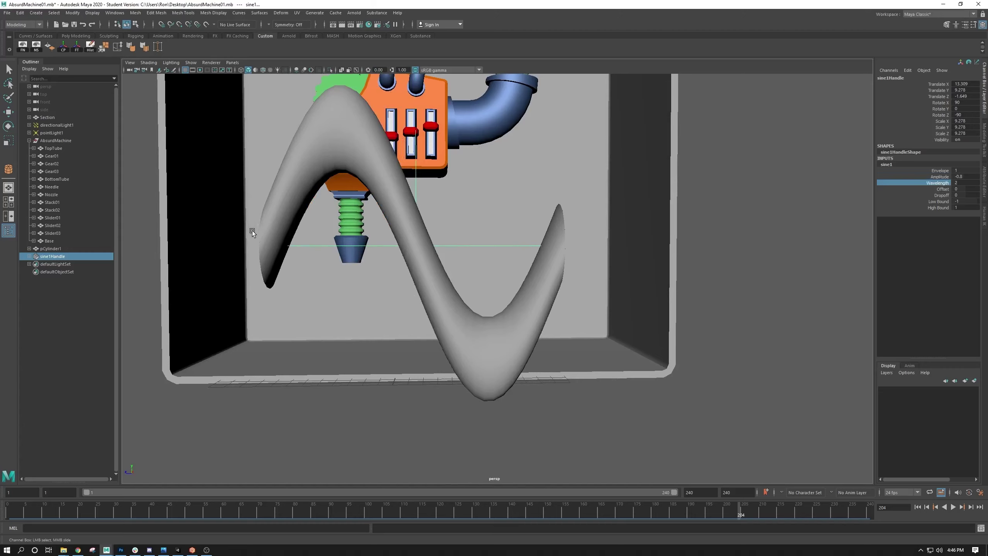
{"action": "middle_click_drag", "start_coordinate": [459, 272], "coordinate": [451, 272]}
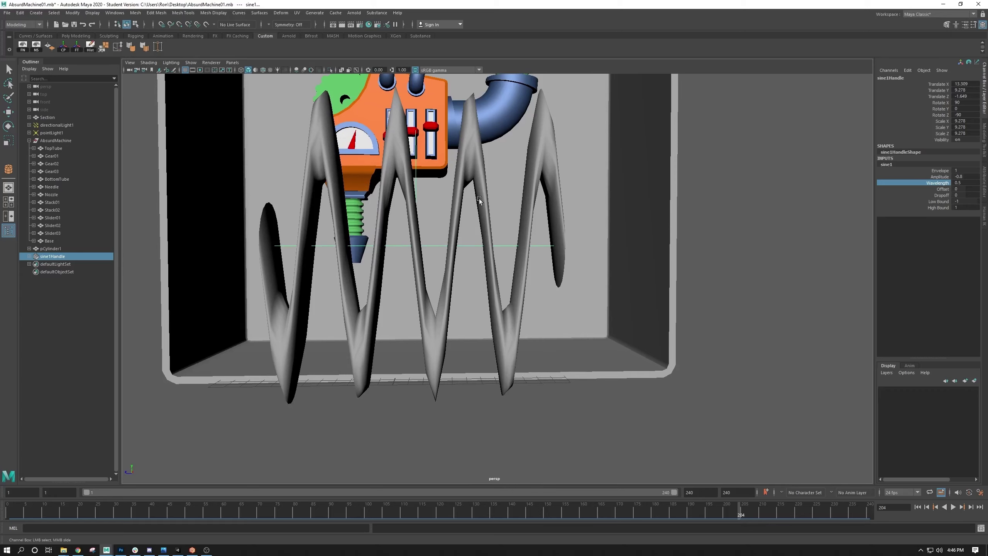
{"action": "left_click_drag", "start_coordinate": [485, 216], "coordinate": [514, 230], "text": "alt"}
{"action": "left_click_drag", "start_coordinate": [420, 274], "coordinate": [396, 258], "text": "alt"}
{"action": "middle_click_drag", "start_coordinate": [371, 243], "coordinate": [373, 246]}
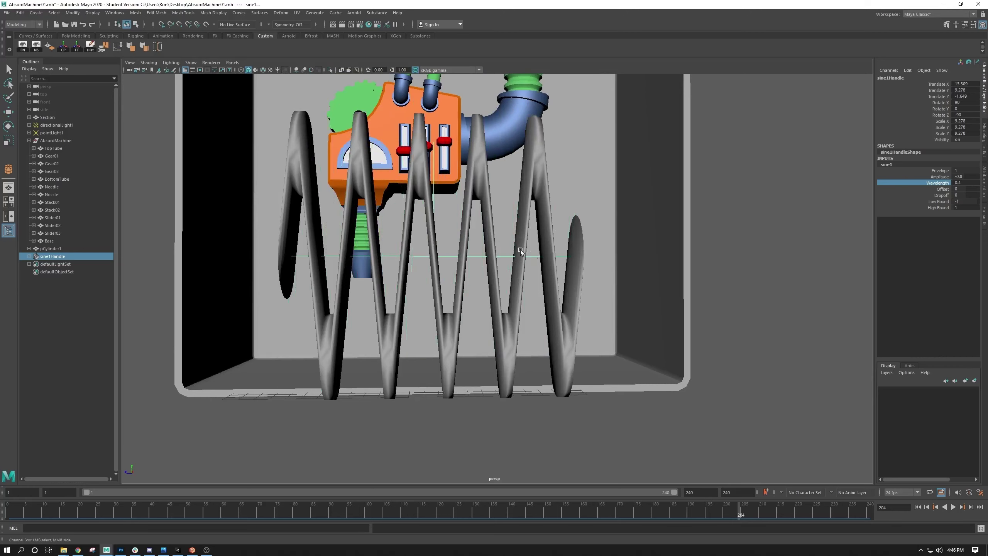
Raise the cylinder's Subdivisions Height to 60 and further to 120, keeping the cylinder selected
{"action": "left_click", "coordinate": [416, 182]}
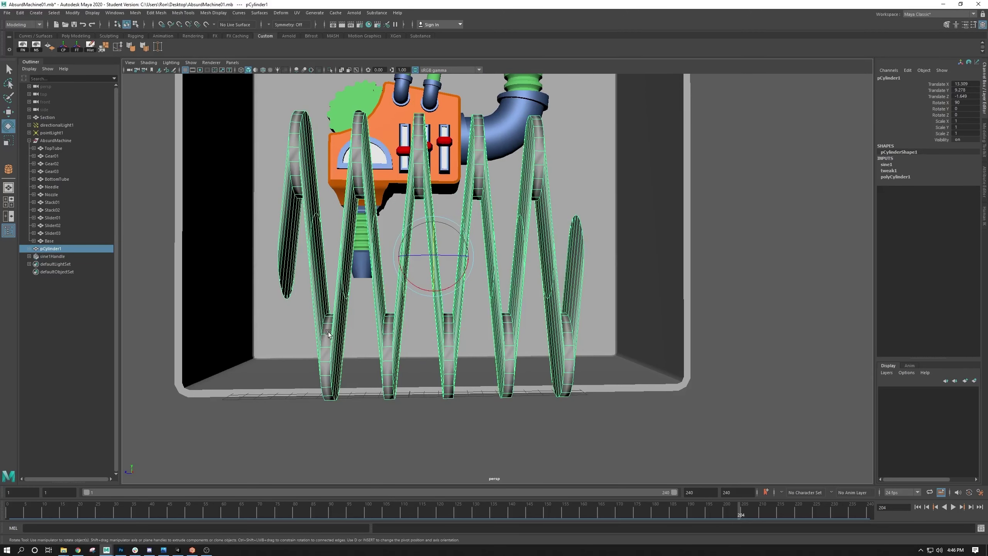
{"action": "left_click", "coordinate": [908, 177]}
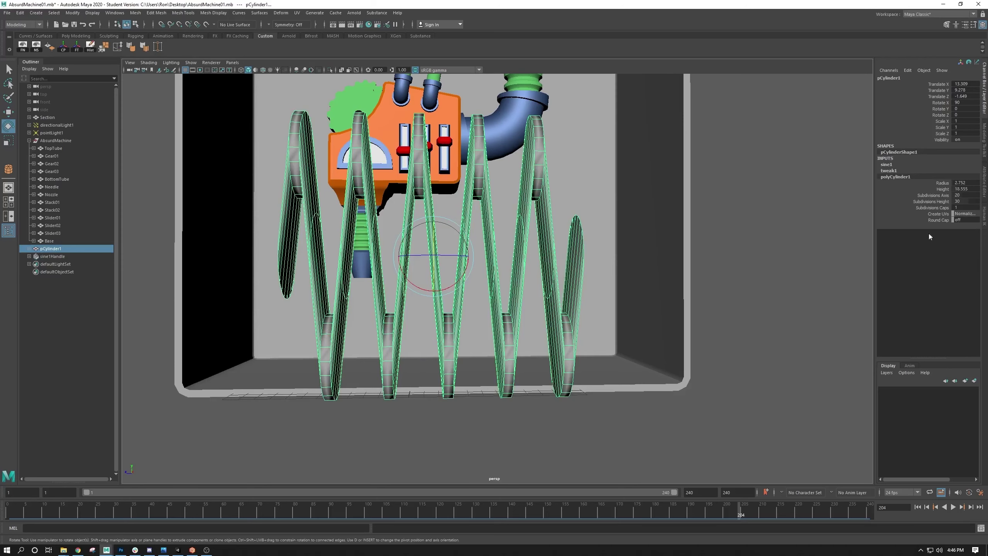
{"action": "left_click", "coordinate": [967, 201]}
{"action": "type", "text": "60"}
{"action": "key", "text": "Return"}
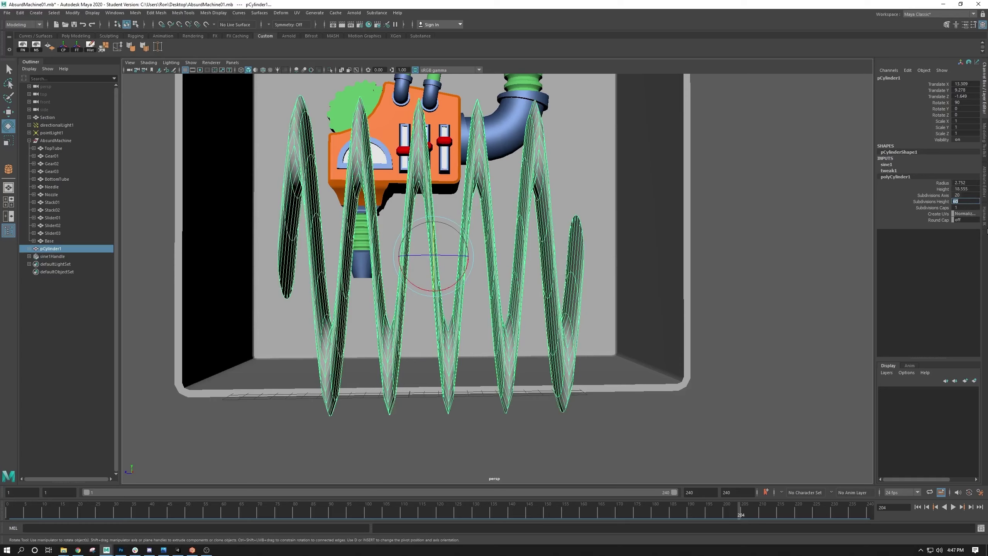
{"action": "type", "text": "120"}
{"action": "key", "text": "Return"}
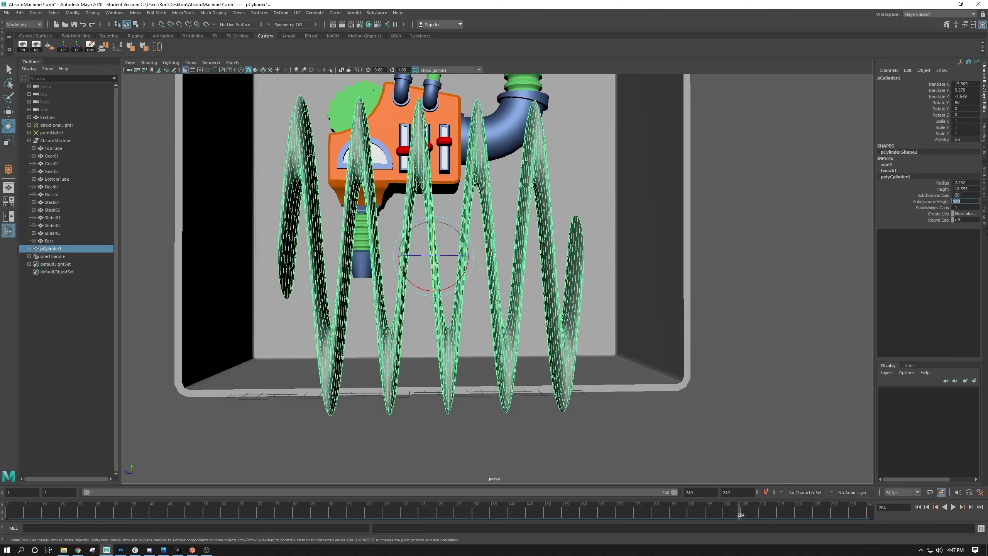
{"action": "left_click", "coordinate": [703, 263]}
{"action": "left_click_drag", "start_coordinate": [579, 239], "coordinate": [411, 245], "text": "alt"}
{"action": "key", "text": "ctrl+z"}
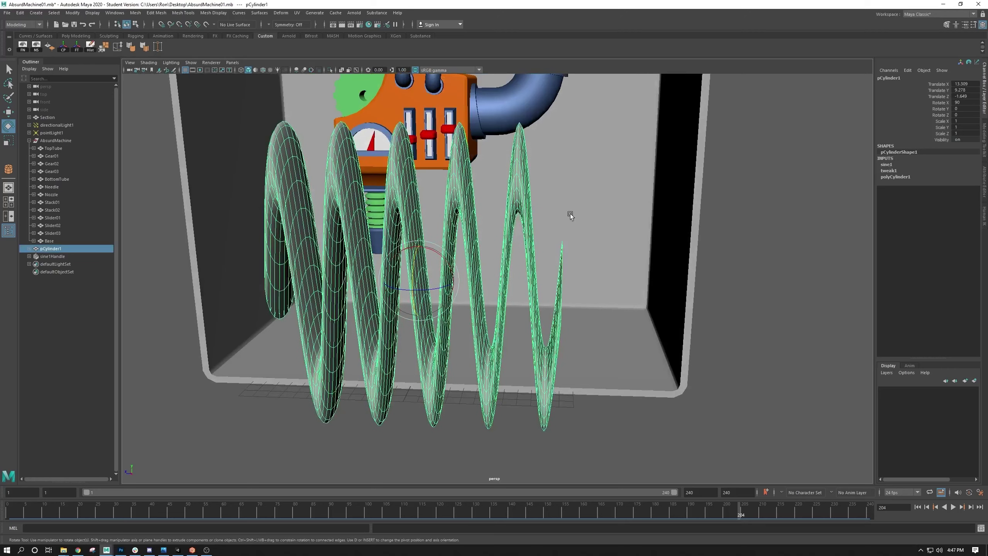
Vary the sine deformer's Offset to shift the waves along the cylinder
{"action": "left_click", "coordinate": [891, 165]}
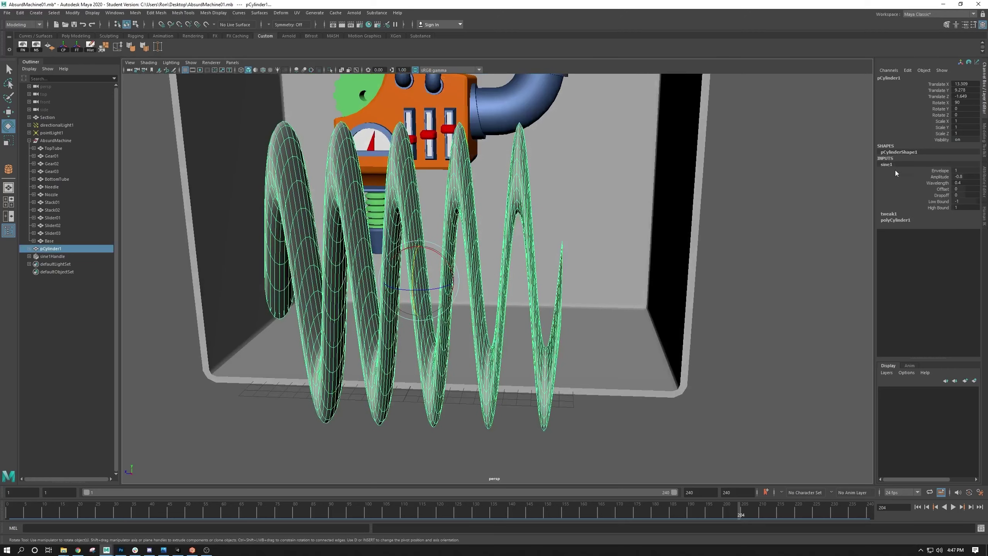
{"action": "left_click", "coordinate": [943, 183]}
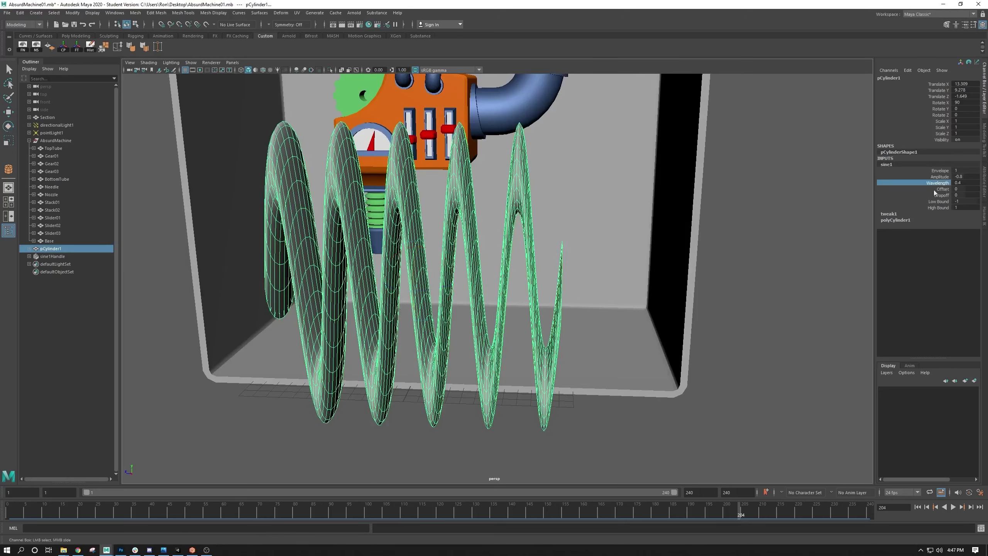
{"action": "left_click", "coordinate": [943, 189]}
{"action": "left_click_drag", "start_coordinate": [560, 242], "coordinate": [589, 236], "text": "alt"}
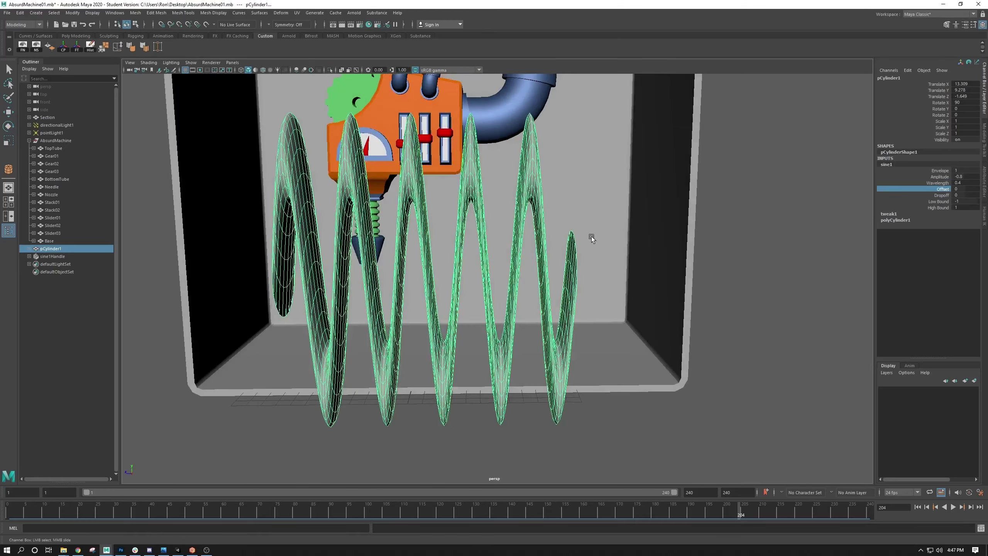
{"action": "mouse_move", "coordinate": [423, 259]}
{"action": "middle_mouse_down"}
{"action": "mouse_move", "coordinate": [444, 260]}
{"action": "mouse_move", "coordinate": [429, 262]}
{"action": "mouse_move", "coordinate": [420, 249]}
{"action": "middle_mouse_up"}
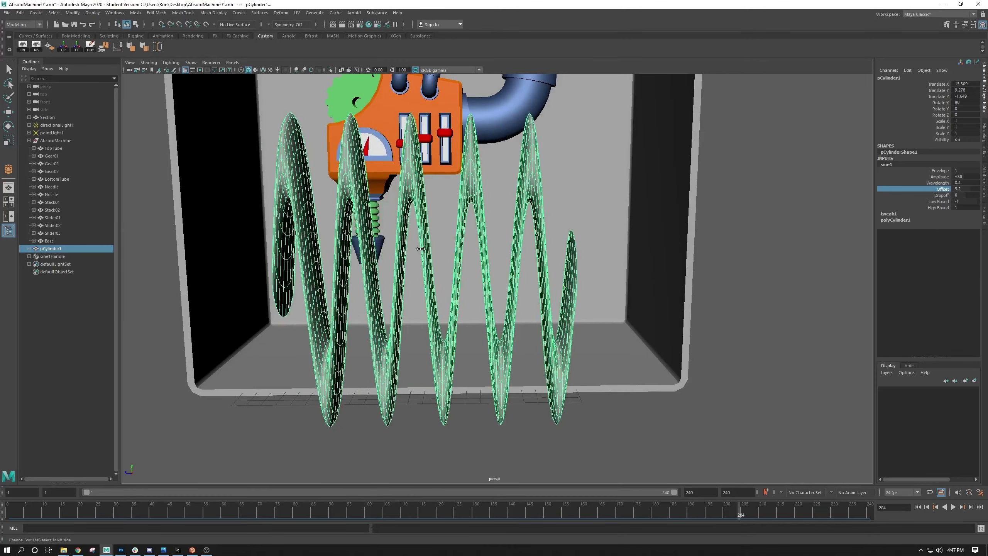
Set the sine deformer's Dropoff to 1 so the waves taper toward the cylinder's ends
{"action": "left_click", "coordinate": [944, 195]}
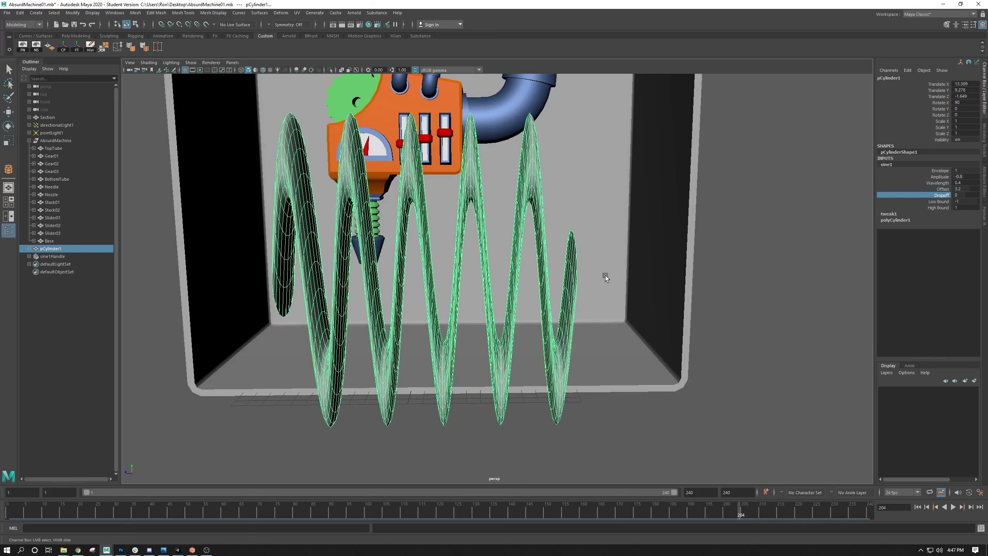
{"action": "left_click", "coordinate": [972, 196]}
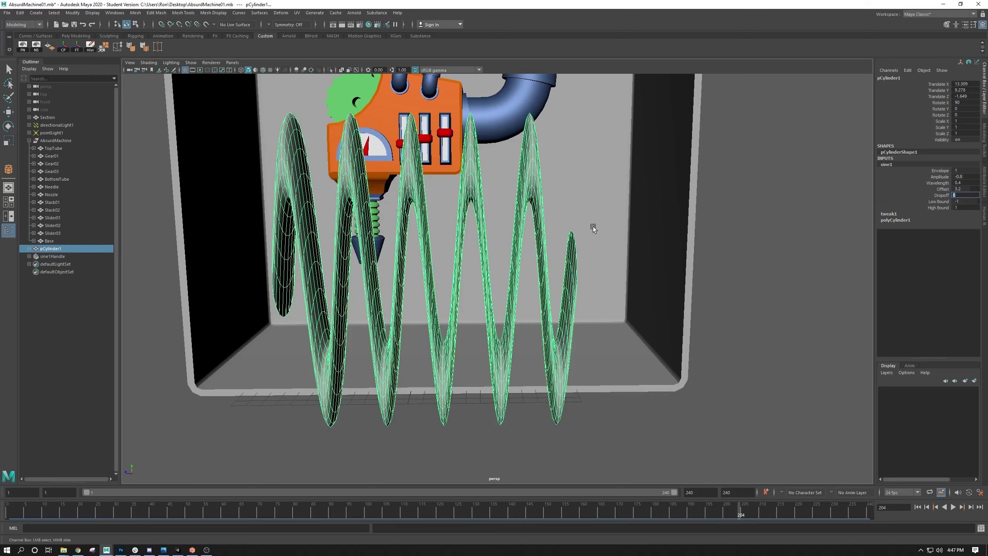
{"action": "type", "text": "1"}
{"action": "key", "text": "Return"}
{"action": "left_click_drag", "start_coordinate": [608, 231], "coordinate": [535, 250], "text": "alt"}
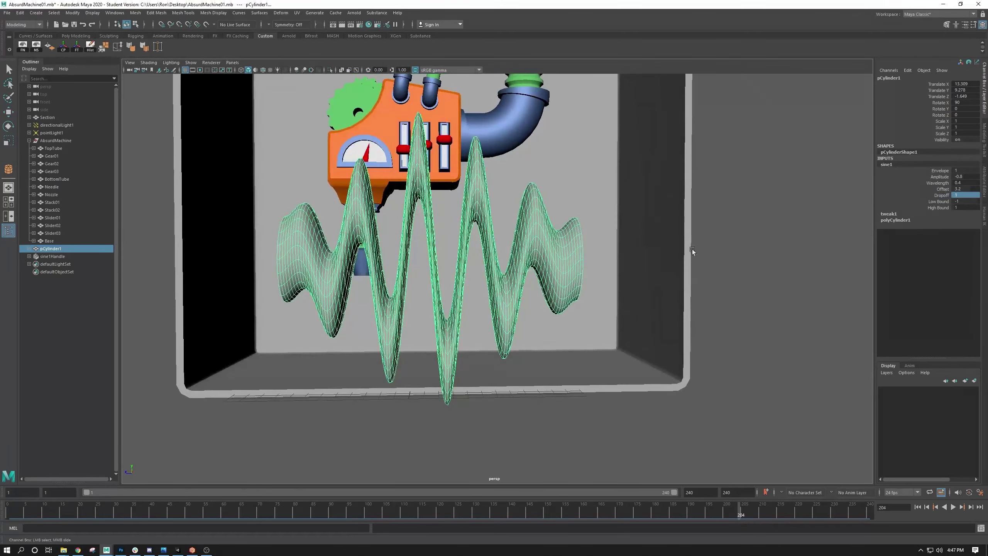
Vary the sine deformer's Offset with the dropoff active to move the tapered waves along the cylinder
{"action": "left_click", "coordinate": [942, 189]}
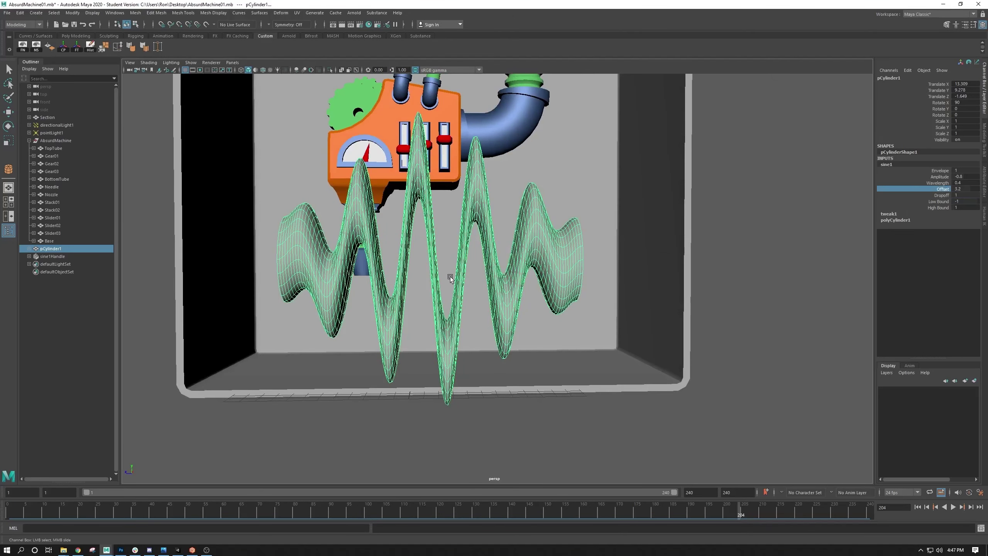
{"action": "middle_click_drag", "start_coordinate": [450, 278], "coordinate": [402, 115]}
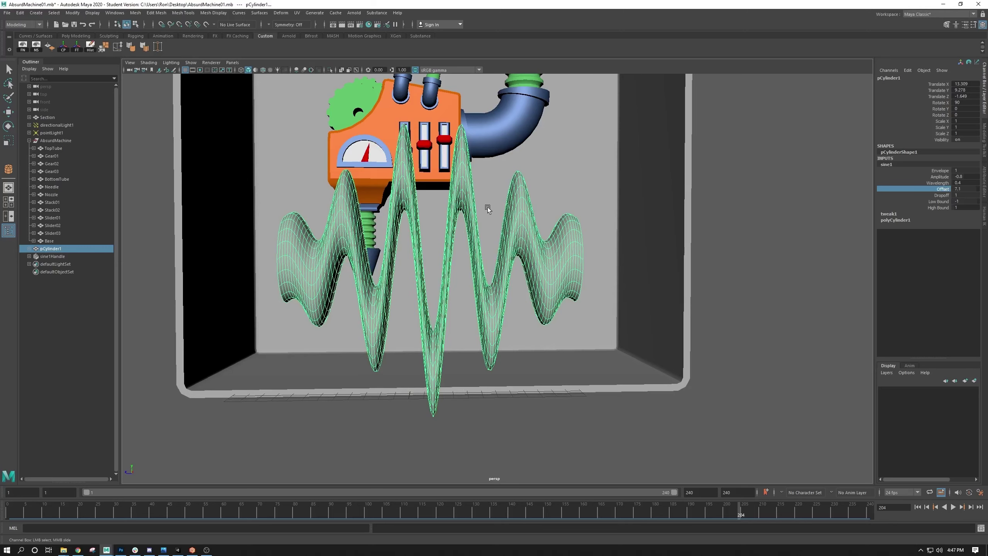
{"action": "middle_click_drag", "start_coordinate": [435, 222], "coordinate": [471, 259]}
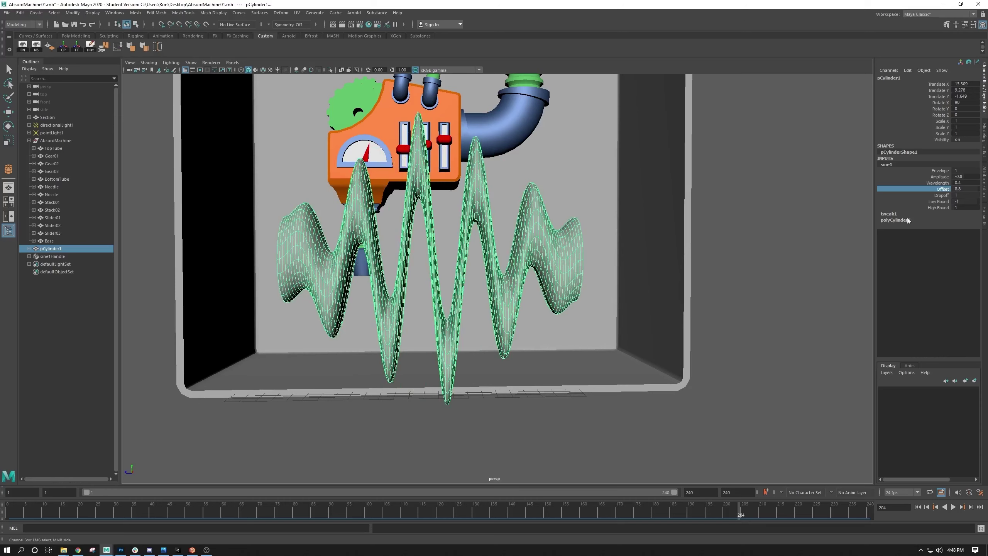
Set the sine deformer's High Bound to 0 to limit the waves to one half of the cylinder
{"action": "left_click", "coordinate": [937, 201]}
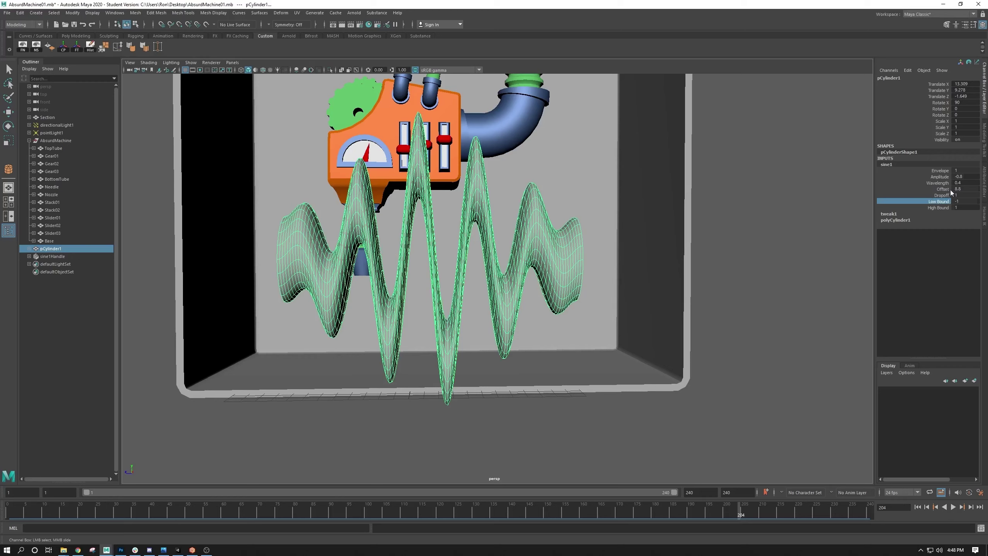
{"action": "left_click", "coordinate": [959, 207]}
{"action": "double_click", "coordinate": [960, 207]}
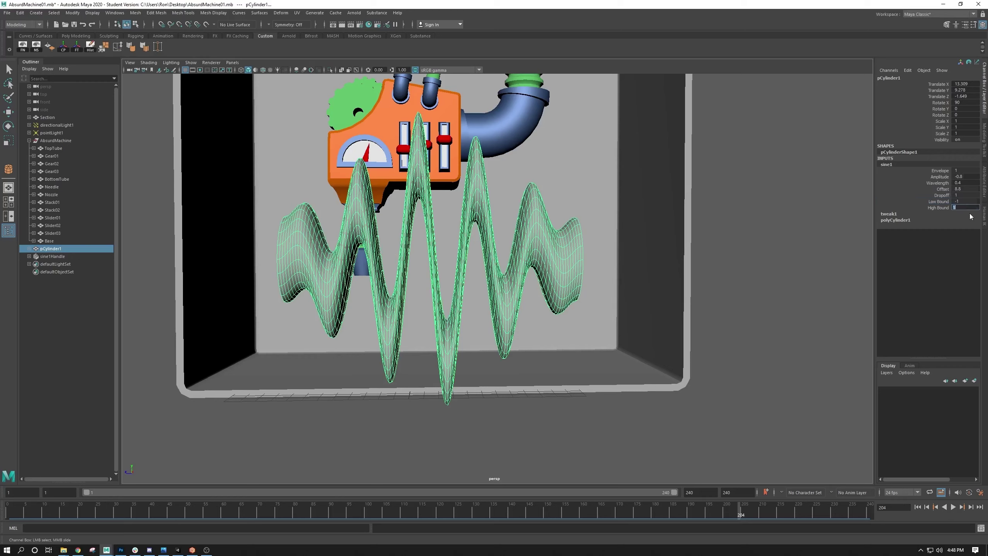
{"action": "type", "text": "0"}
{"action": "key", "text": "Return"}
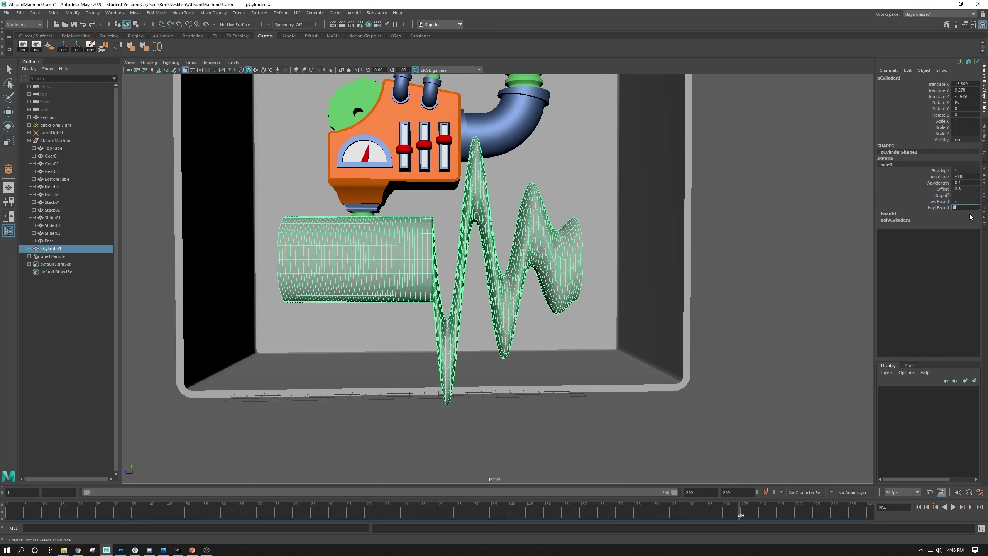
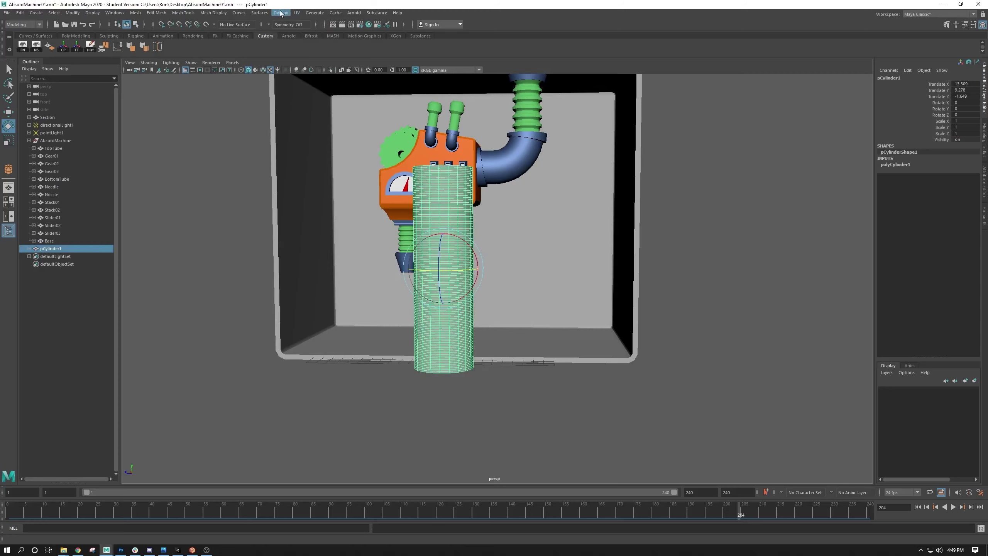
Apply a Squash nonlinear deformer to the upright cylinder
{"action": "left_click", "coordinate": [281, 12]}
{"action": "mouse_move", "coordinate": [298, 137]}
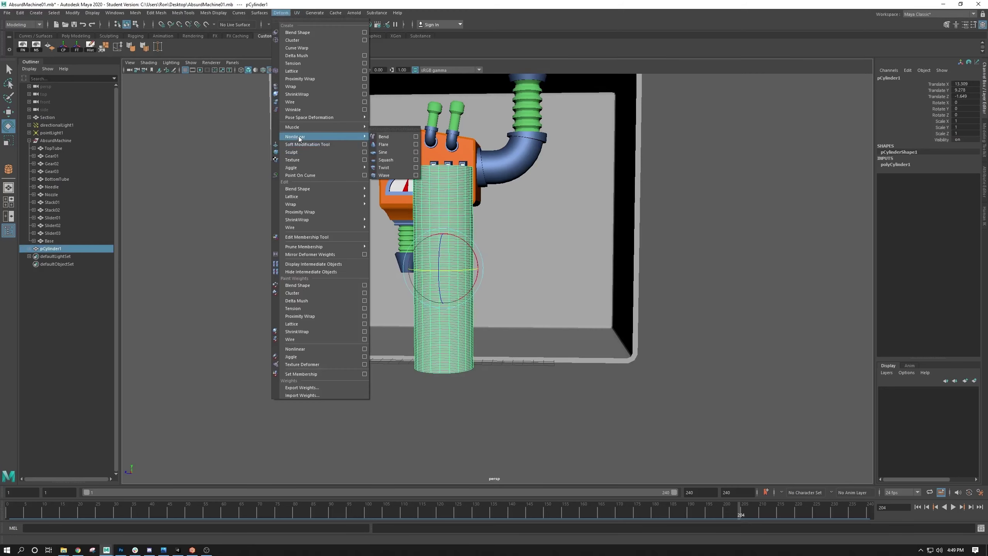
{"action": "left_click", "coordinate": [386, 159]}
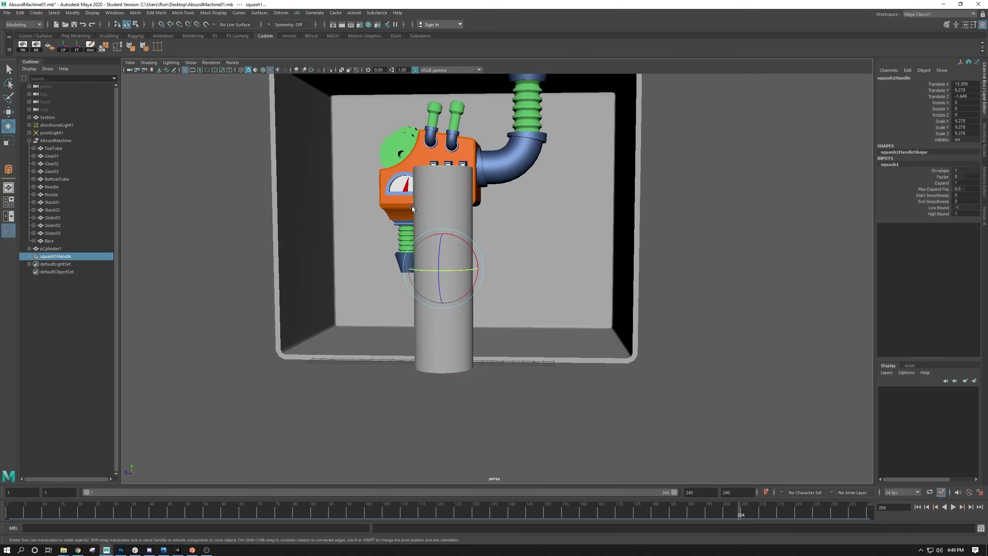
{"action": "left_click_drag", "start_coordinate": [412, 206], "coordinate": [452, 260], "text": "alt"}
{"action": "left_click", "coordinate": [941, 182]}
{"action": "middle_click_drag", "start_coordinate": [502, 273], "coordinate": [529, 273]}
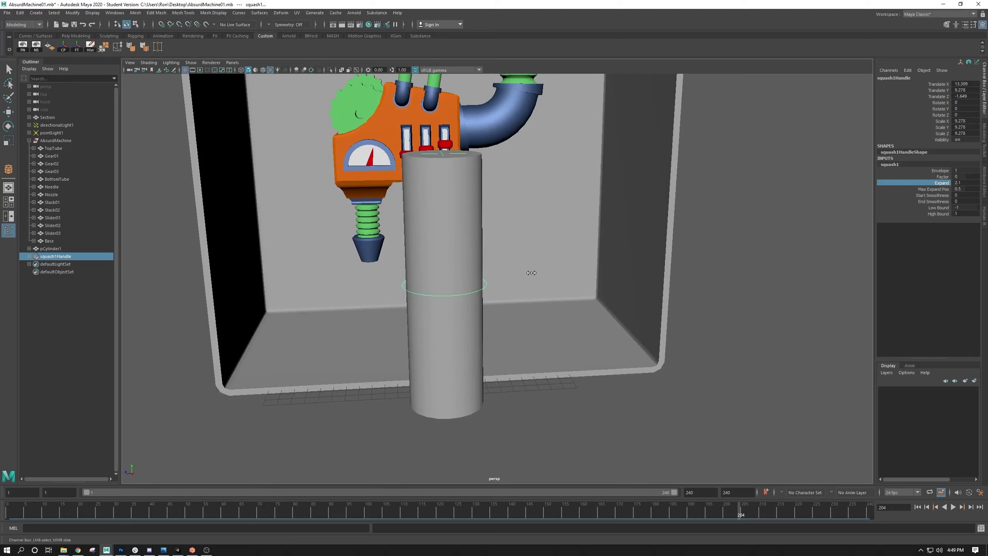
{"action": "key", "text": "ctrl+z"}
Lower the squash deformer's Factor to a negative value so the cylinder flattens and bulges outward
{"action": "left_click", "coordinate": [941, 177]}
{"action": "middle_click_drag", "start_coordinate": [429, 319], "coordinate": [461, 314]}
{"action": "key", "text": "ctrl+z"}
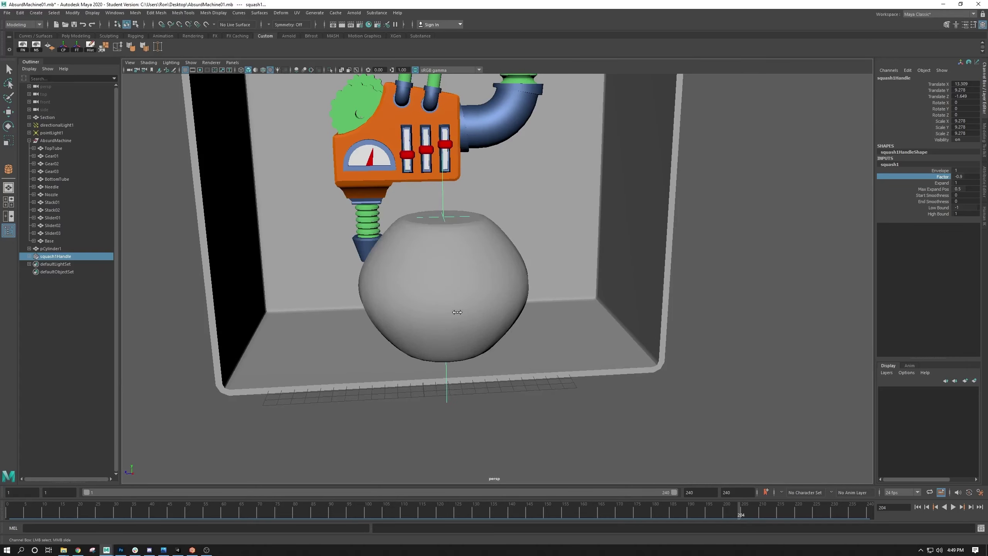
Raise the squash deformer's Expand to 1.1 and vary its Max Expand Pos
{"action": "left_click", "coordinate": [939, 183]}
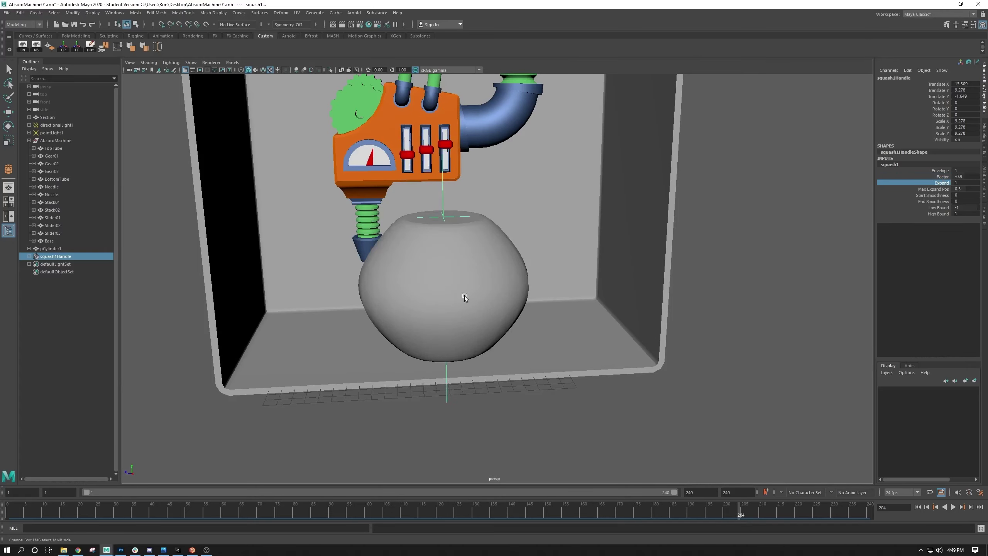
{"action": "mouse_move", "coordinate": [457, 292]}
{"action": "middle_mouse_down"}
{"action": "mouse_move", "coordinate": [447, 293]}
{"action": "mouse_move", "coordinate": [459, 294]}
{"action": "middle_mouse_up"}
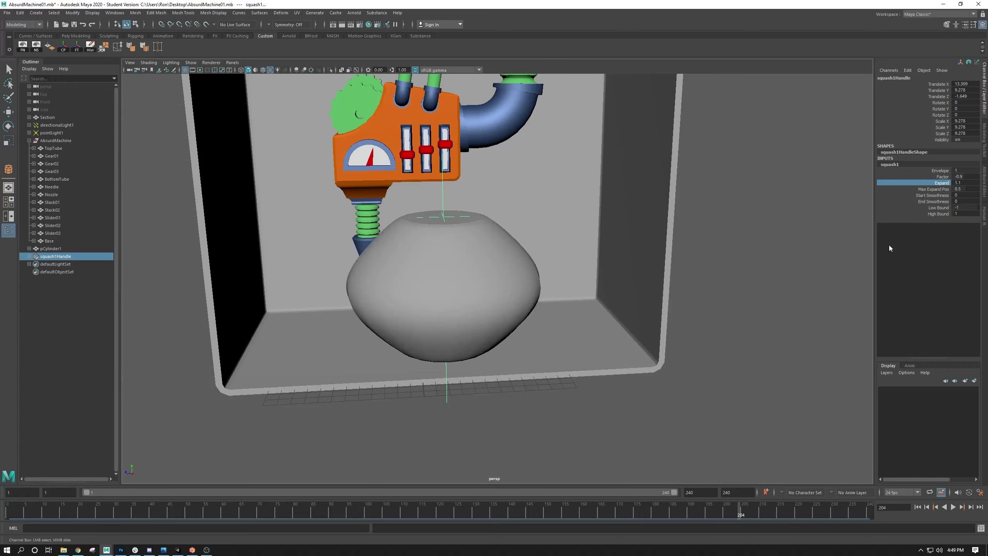
{"action": "left_click", "coordinate": [930, 189]}
{"action": "middle_click_drag", "start_coordinate": [591, 276], "coordinate": [589, 267]}
Set the squash deformer's Start Smoothness and End Smoothness to 1 to flare the bulge gradually
{"action": "left_click", "coordinate": [932, 196]}
{"action": "middle_click_drag", "start_coordinate": [607, 243], "coordinate": [616, 242]}
{"action": "left_click", "coordinate": [932, 201]}
{"action": "middle_click_drag", "start_coordinate": [608, 239], "coordinate": [616, 241]}
{"action": "left_click_drag", "start_coordinate": [514, 312], "coordinate": [645, 245], "text": "alt"}
Delete the squash deformer handle, keeping the room section and the cylinder
{"action": "left_click", "coordinate": [933, 207]}
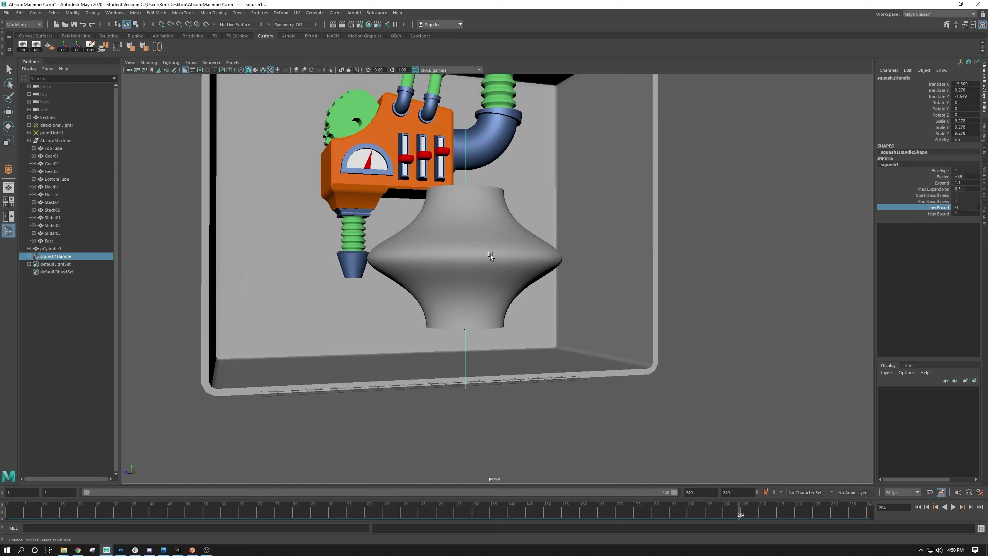
{"action": "left_click", "coordinate": [467, 356]}
{"action": "key", "text": "e"}
{"action": "key", "text": "ctrl+z"}
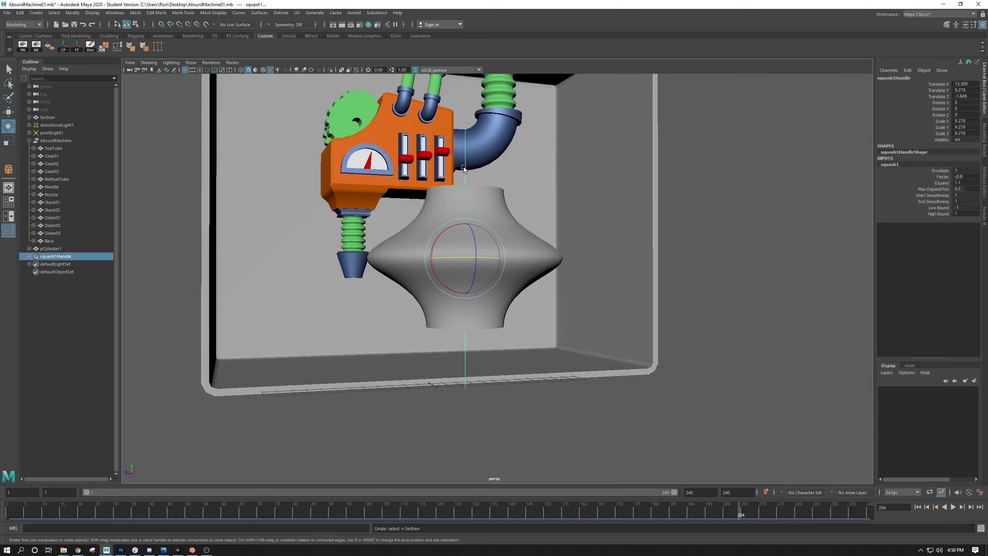
{"action": "key", "text": "Delete"}
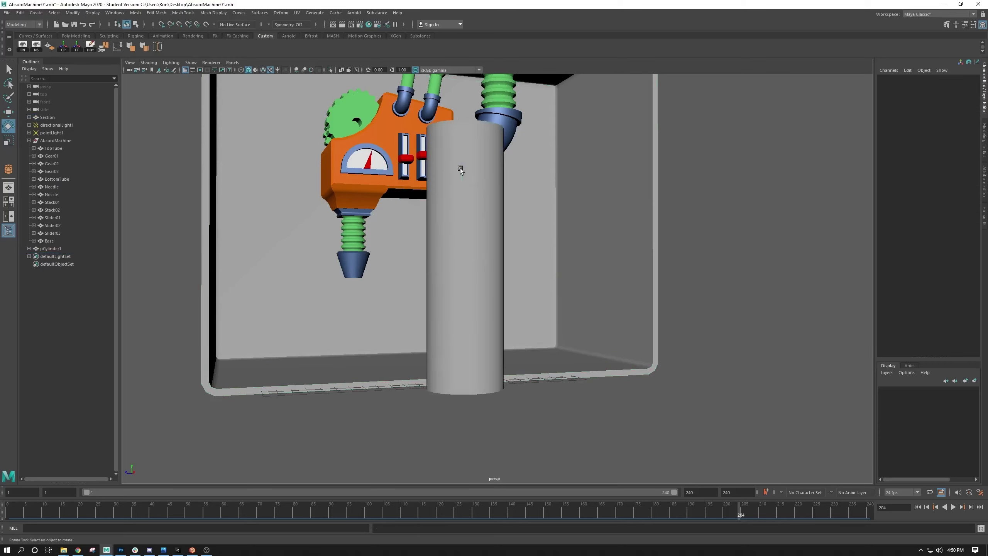
Undo the squash deformer's deletion and delete its handle again
{"action": "left_click", "coordinate": [281, 13]}
{"action": "left_click", "coordinate": [463, 233]}
{"action": "key", "text": "4"}
{"action": "key", "text": "5"}
{"action": "left_click_drag", "start_coordinate": [458, 235], "coordinate": [473, 252], "text": "alt"}
{"action": "key", "text": "ctrl+z"}
{"action": "key", "text": "ctrl+z"}
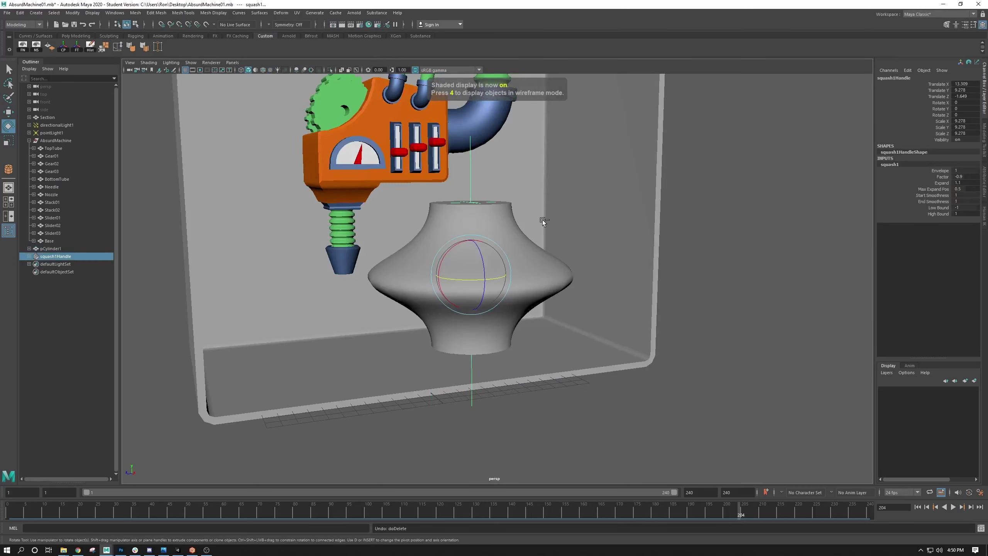
{"action": "key", "text": "Delete"}
Apply a Twist nonlinear deformer to the cylinder
{"action": "left_click", "coordinate": [397, 202]}
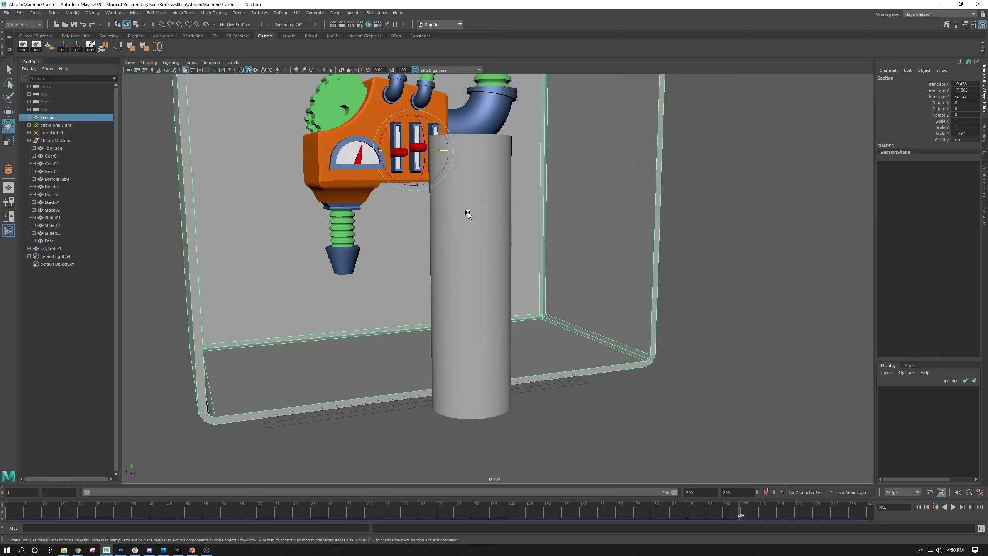
{"action": "left_click", "coordinate": [467, 212]}
{"action": "left_click", "coordinate": [284, 13]}
{"action": "mouse_move", "coordinate": [295, 136]}
{"action": "left_click", "coordinate": [385, 168]}
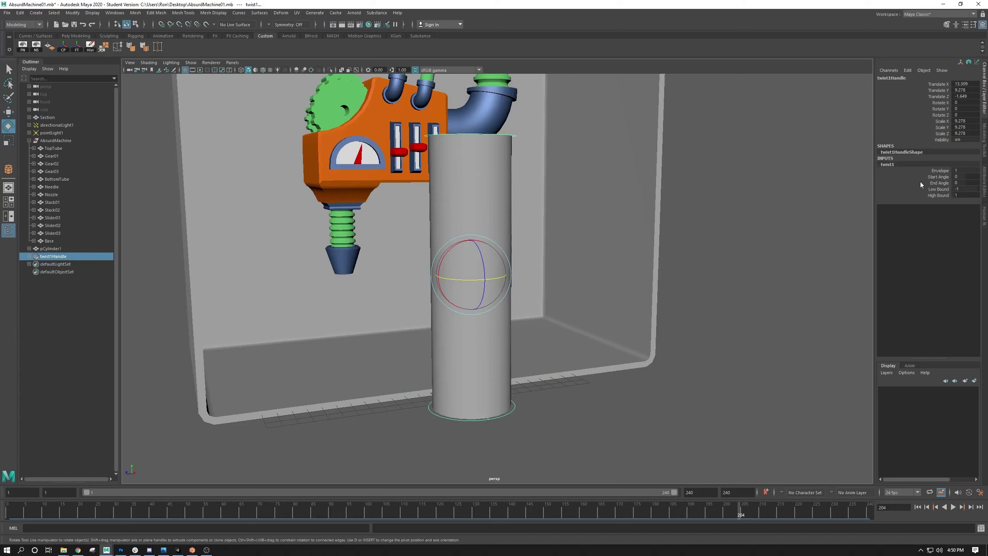
Change the twist deformer's Start Angle strongly and select the cylinder to show its twisted edges
{"action": "left_click", "coordinate": [938, 177]}
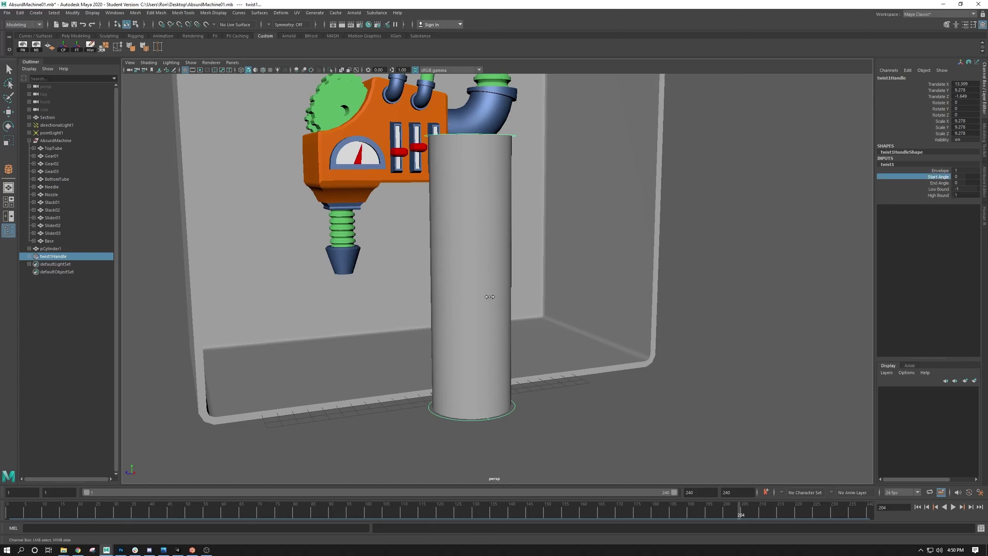
{"action": "middle_click_drag", "start_coordinate": [599, 298], "coordinate": [735, 270]}
{"action": "scroll", "coordinate": [471, 221], "scroll_direction": "up", "scroll_amount": 1}
{"action": "left_click", "coordinate": [448, 186]}
{"action": "key", "text": "e"}
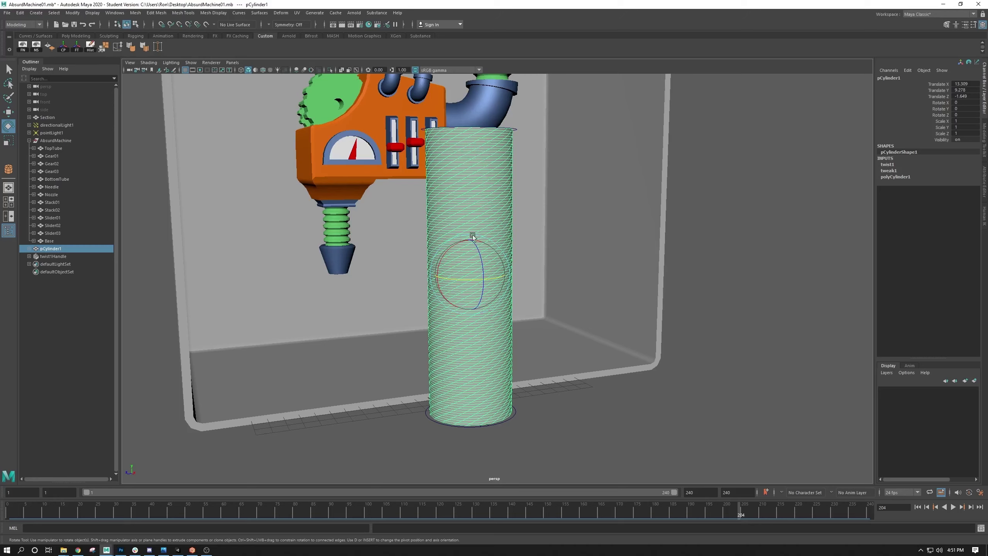
Undo the twist changes and the creation of the Twist deformer
{"action": "key", "text": "ctrl+z"}
{"action": "key", "text": "ctrl+z"}
{"action": "key", "text": "ctrl+z"}
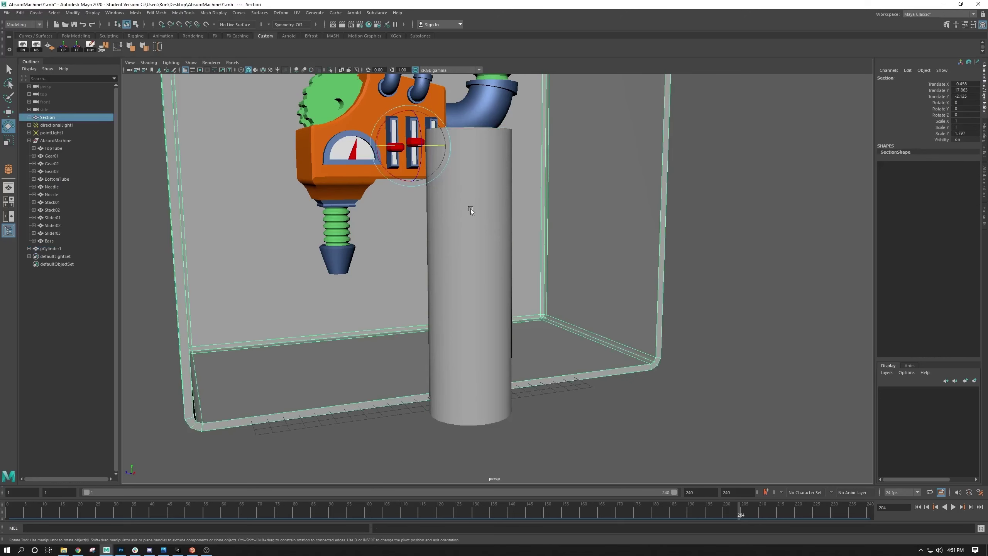
{"action": "left_click", "coordinate": [458, 217]}
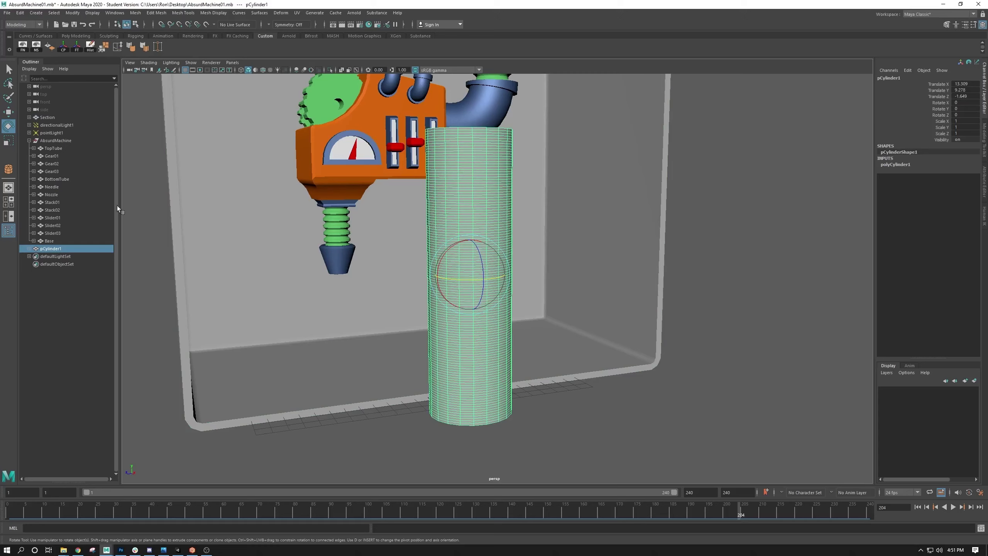
{"action": "left_click", "coordinate": [257, 13]}
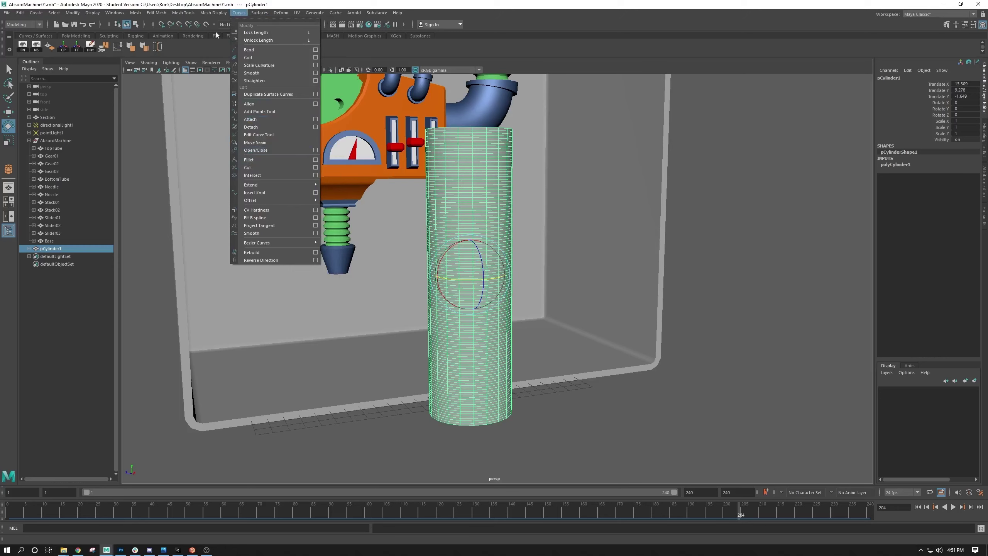
{"action": "mouse_move", "coordinate": [280, 13]}
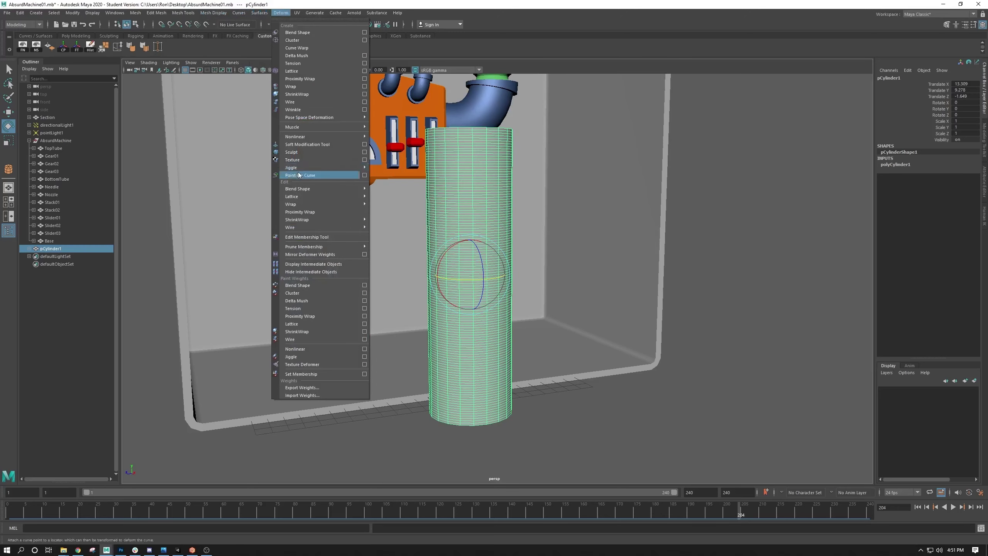
{"action": "mouse_move", "coordinate": [318, 137]}
{"action": "left_click", "coordinate": [718, 213]}
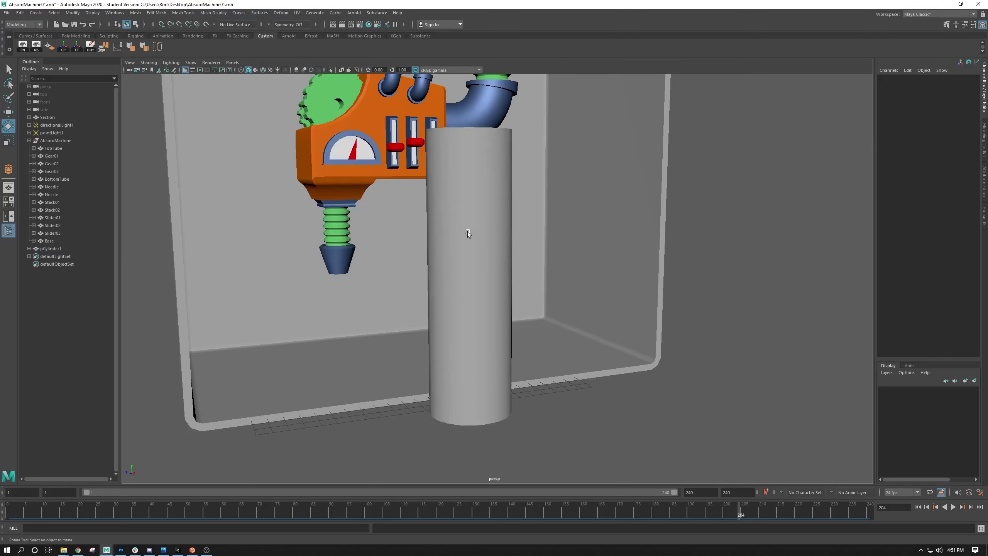
Set the cylinder's Subdivisions Height to 20
{"action": "left_click", "coordinate": [468, 232]}
{"action": "left_click", "coordinate": [922, 163]}
{"action": "left_click", "coordinate": [964, 103]}
{"action": "type", "text": "20"}
{"action": "key", "text": "Return"}
Select seven single faces scattered around the cylinder's side at different heights
{"action": "left_click", "coordinate": [436, 308]}
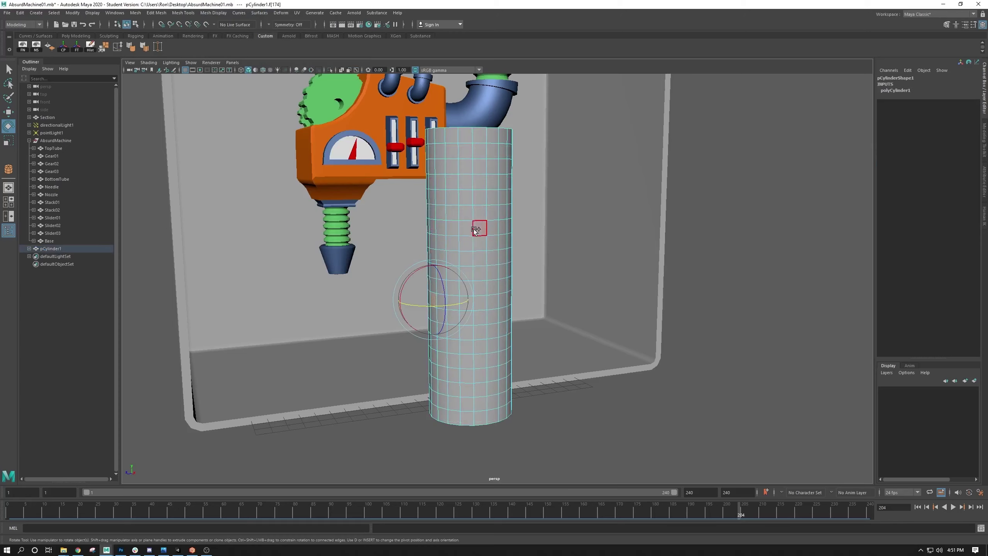
{"action": "left_click", "coordinate": [477, 226], "text": "shift"}
{"action": "left_click", "coordinate": [464, 167], "text": "shift"}
{"action": "left_click", "coordinate": [503, 196], "text": "shift"}
{"action": "left_click", "coordinate": [481, 360], "text": "shift"}
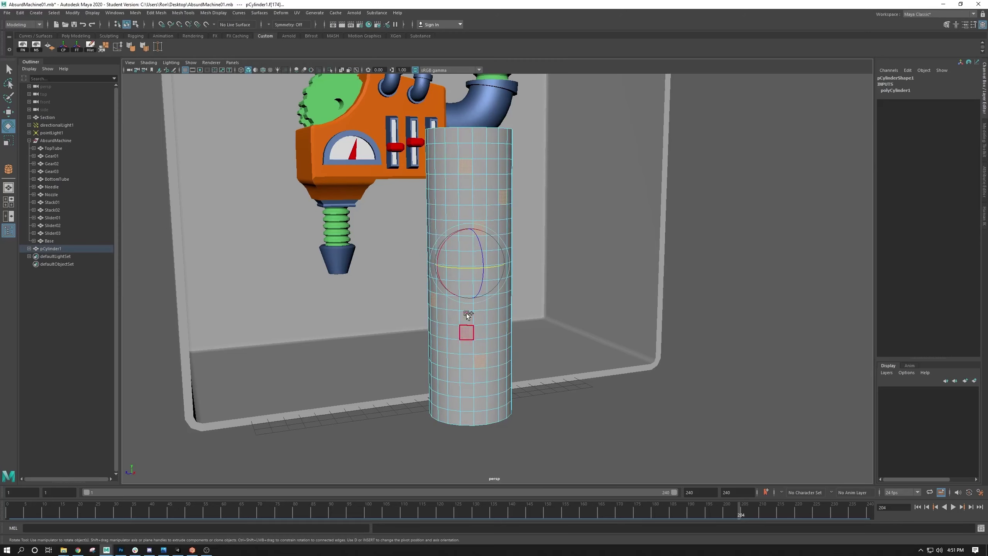
{"action": "left_click", "coordinate": [465, 317], "text": "shift"}
{"action": "left_click", "coordinate": [435, 356], "text": "shift"}
Extrude the selected faces outward about 4 units as square pegs and return to object mode
{"action": "key", "text": "ctrl+e"}
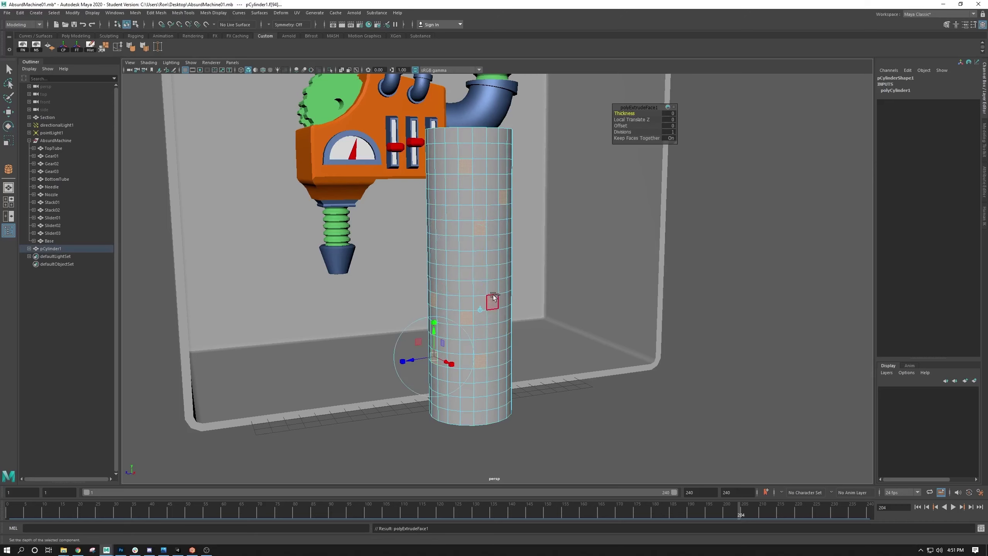
{"action": "left_click_drag", "start_coordinate": [412, 354], "coordinate": [373, 365]}
{"action": "key", "text": "q"}
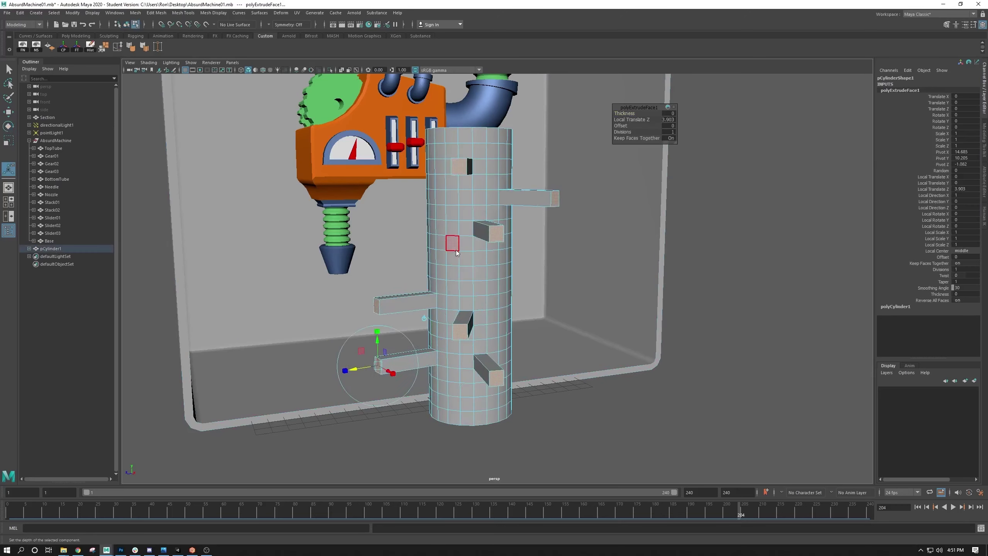
{"action": "key", "text": "F8"}
Apply a Twist deformer to the pegged cylinder with a Start Angle of about -350, and select the cylinder for inspection
{"action": "left_click", "coordinate": [281, 12]}
{"action": "left_click", "coordinate": [342, 144]}
{"action": "left_click", "coordinate": [938, 176]}
{"action": "middle_click_drag", "start_coordinate": [753, 210], "coordinate": [528, 191]}
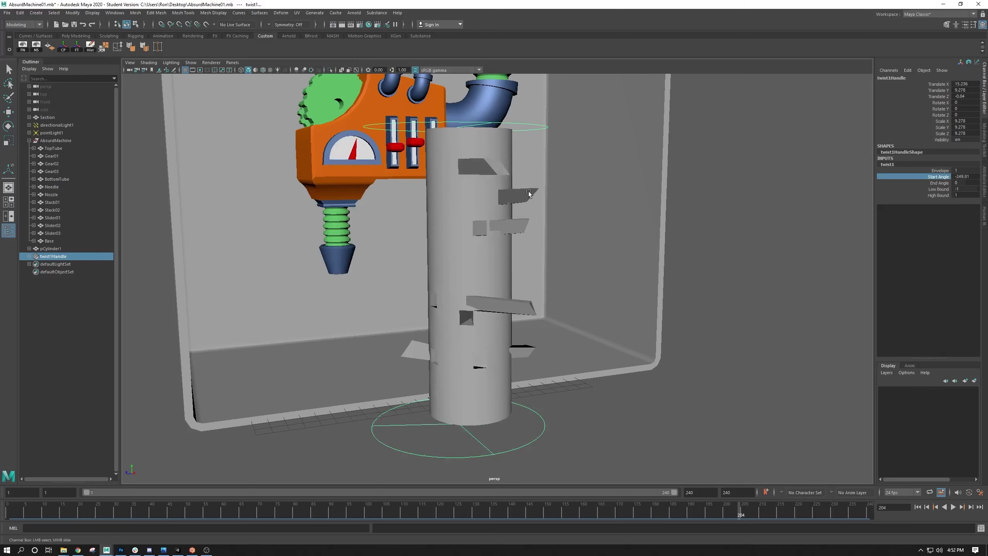
{"action": "key", "text": "q"}
{"action": "left_click", "coordinate": [479, 158]}
{"action": "left_click_drag", "start_coordinate": [463, 287], "coordinate": [527, 308], "text": "alt"}
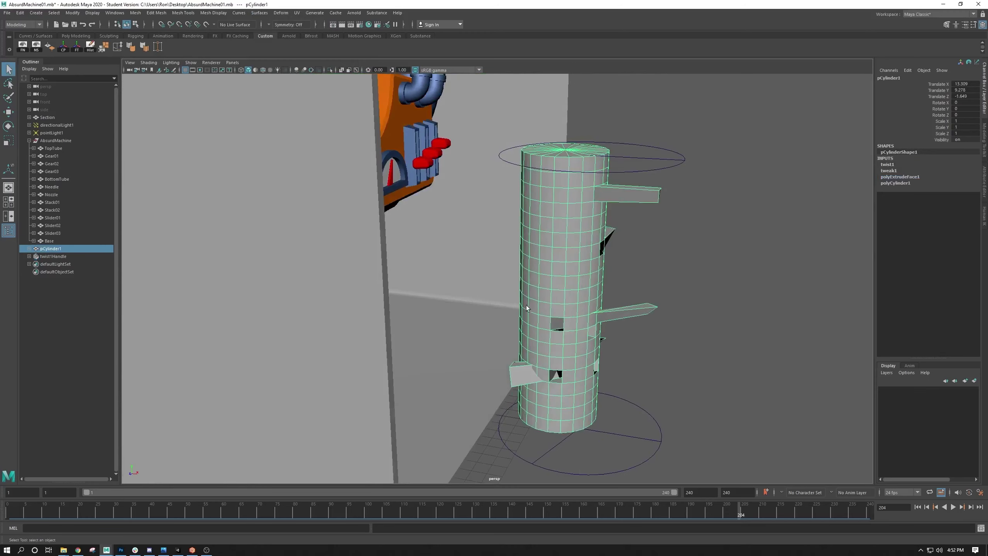
Undo the Twist deformer on the pegged cylinder and delete the cylinder from the scene
{"action": "key", "text": "ctrl+z"}
{"action": "key", "text": "ctrl+z"}
{"action": "key", "text": "ctrl+z"}
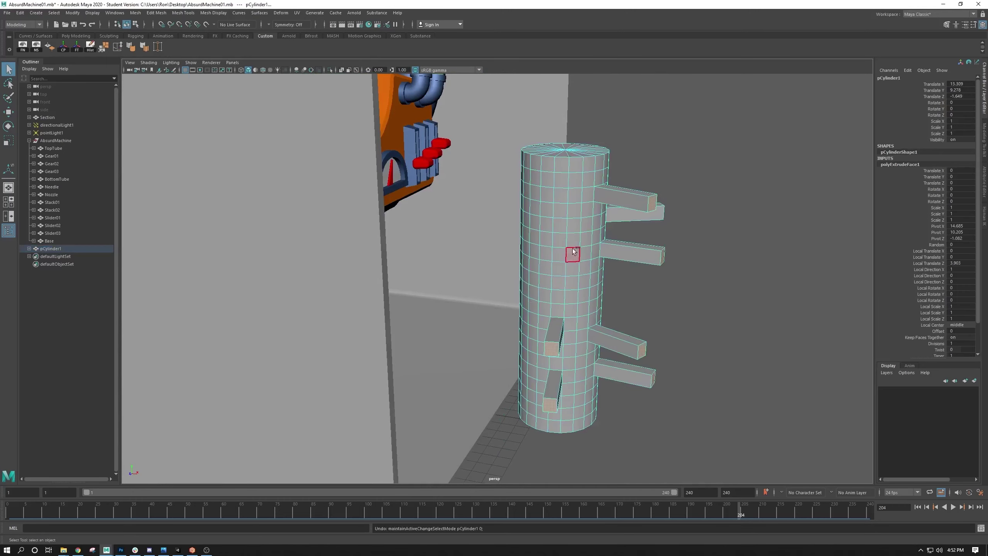
{"action": "key", "text": "ctrl+z"}
{"action": "right_click_drag", "start_coordinate": [575, 176], "coordinate": [588, 218]}
{"action": "key", "text": "Delete"}
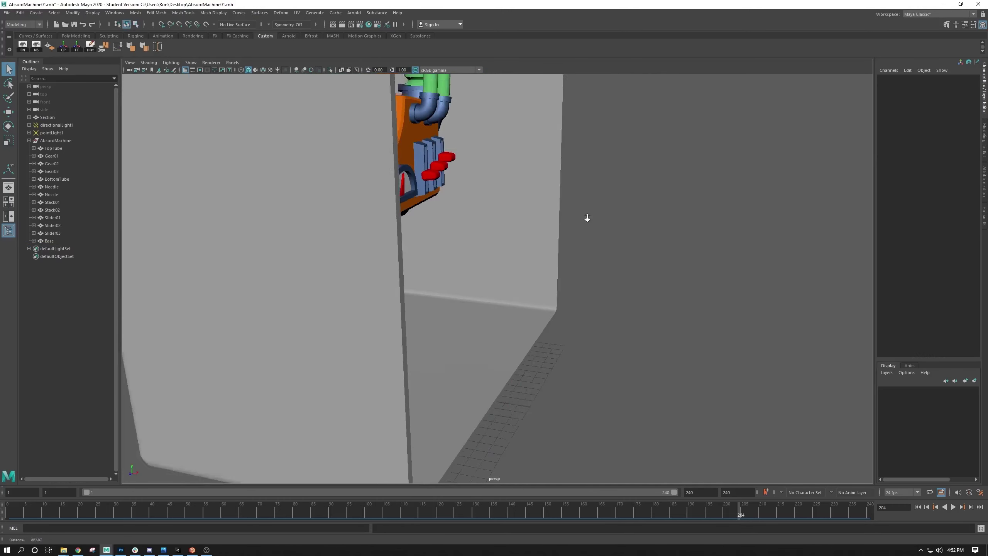
{"action": "key", "text": "f"}
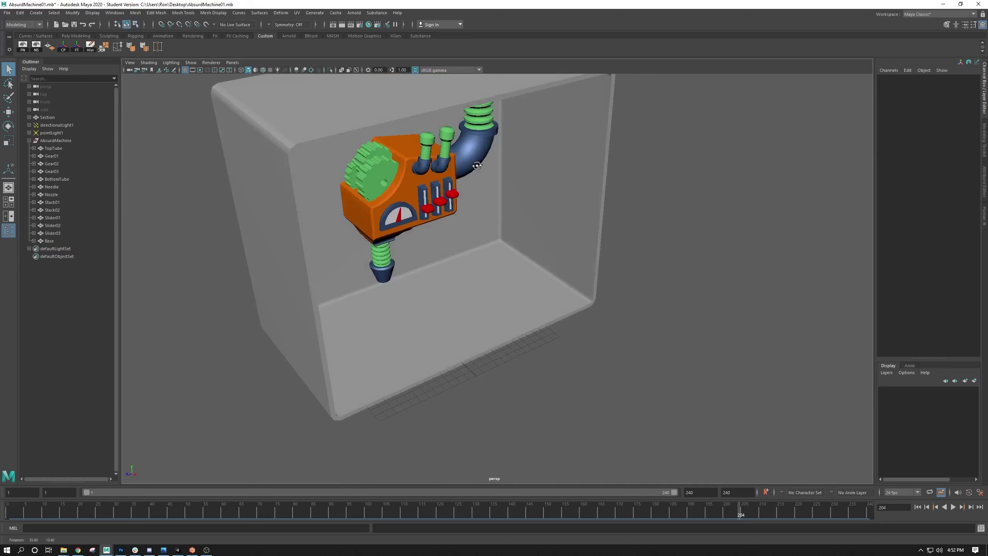
Create a polygon cylinder in front of the box, about 5.9 in radius and 5.7 high, with Subdivisions Caps set to 50
{"action": "left_click", "coordinate": [238, 13]}
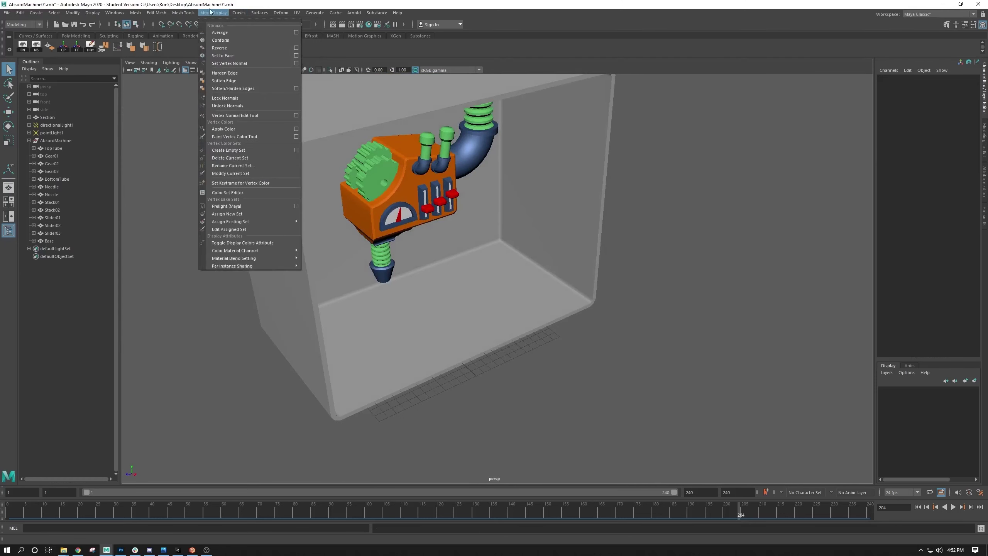
{"action": "mouse_move", "coordinate": [216, 15]}
{"action": "mouse_move", "coordinate": [42, 38]}
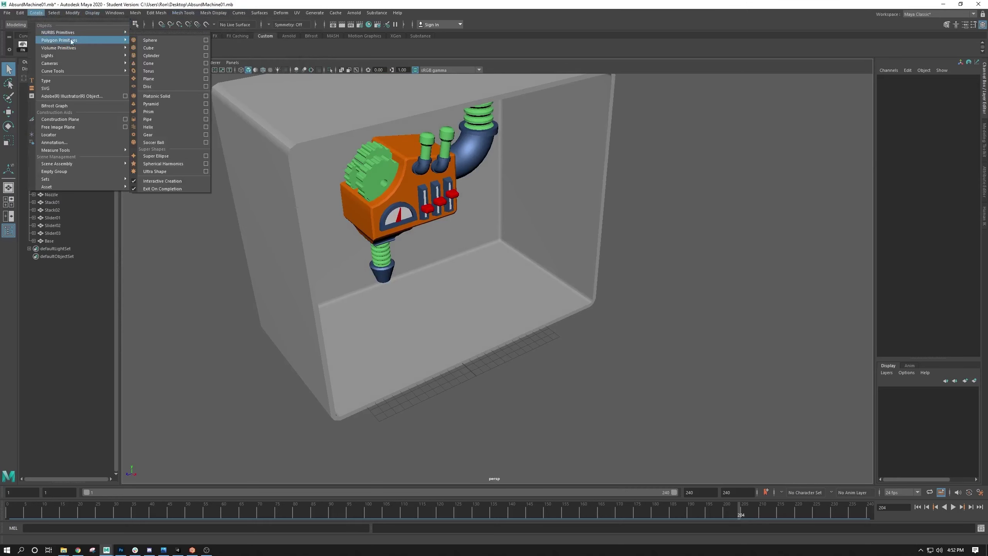
{"action": "left_click", "coordinate": [152, 56]}
{"action": "left_click_drag", "start_coordinate": [507, 397], "coordinate": [545, 429]}
{"action": "left_click_drag", "start_coordinate": [539, 396], "coordinate": [539, 355]}
{"action": "left_click", "coordinate": [895, 164]}
{"action": "left_click", "coordinate": [965, 195]}
{"action": "type", "text": "50"}
{"action": "key", "text": "Return"}
Flatten the cylinder into a thin disc by scaling it vertically to about 0.196
{"action": "left_click_drag", "start_coordinate": [494, 409], "coordinate": [512, 401], "text": "alt"}
{"action": "middle_click_drag", "start_coordinate": [517, 400], "coordinate": [515, 360], "text": "alt"}
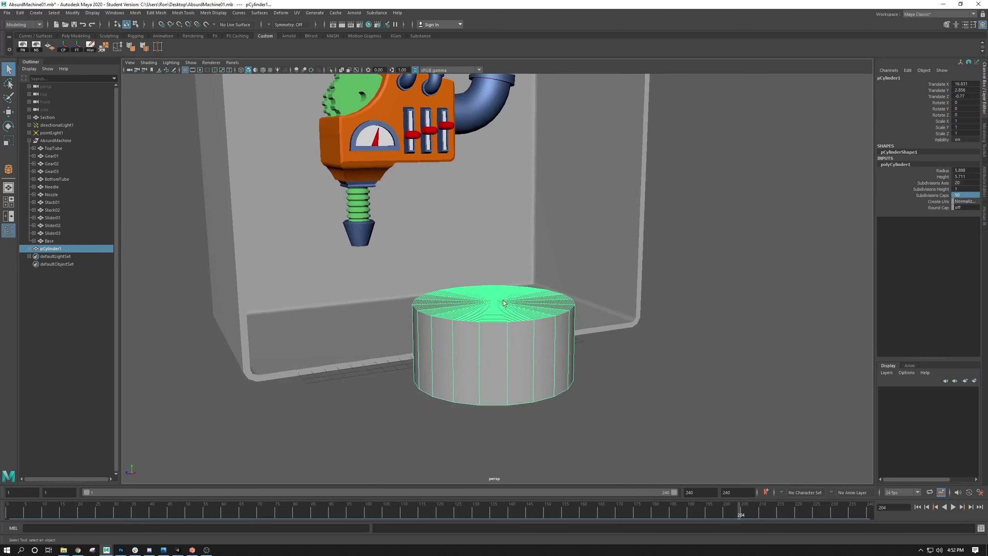
{"action": "key", "text": "r"}
{"action": "left_click_drag", "start_coordinate": [494, 307], "coordinate": [496, 307]}
{"action": "left_click_drag", "start_coordinate": [492, 328], "coordinate": [493, 362]}
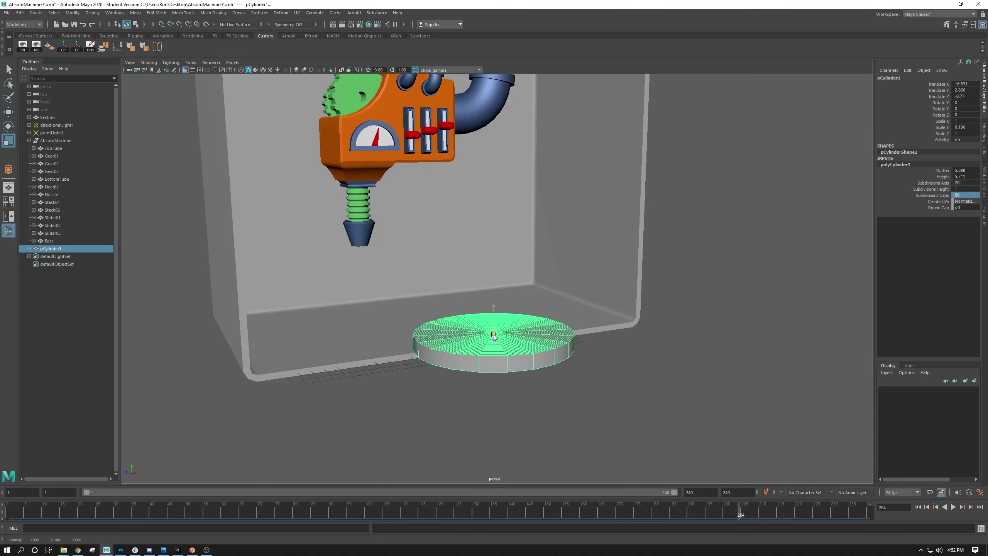
{"action": "left_click_drag", "start_coordinate": [505, 312], "coordinate": [522, 273], "text": "alt"}
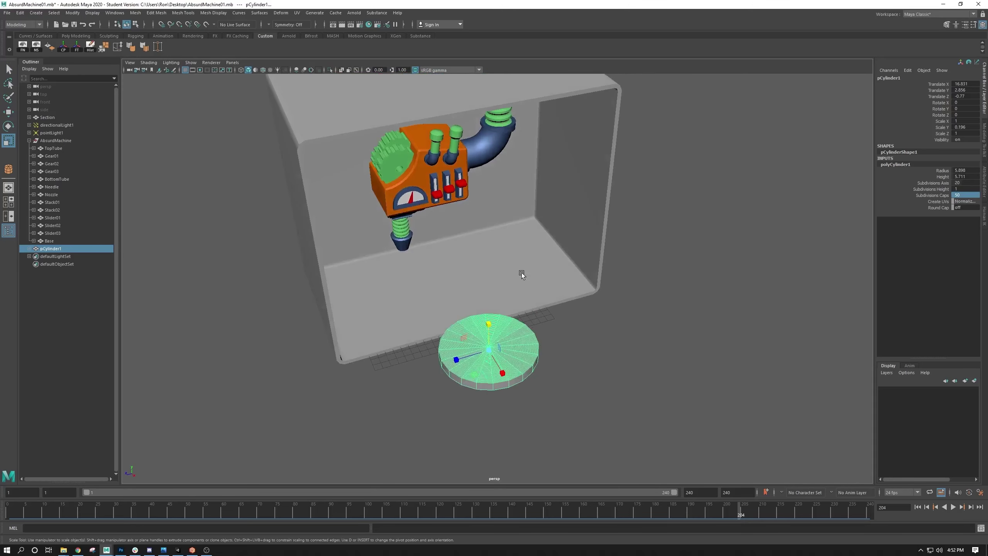
Create a large polygon plane on the ground beside the flat cylinder
{"action": "left_click", "coordinate": [36, 12]}
{"action": "mouse_move", "coordinate": [94, 40]}
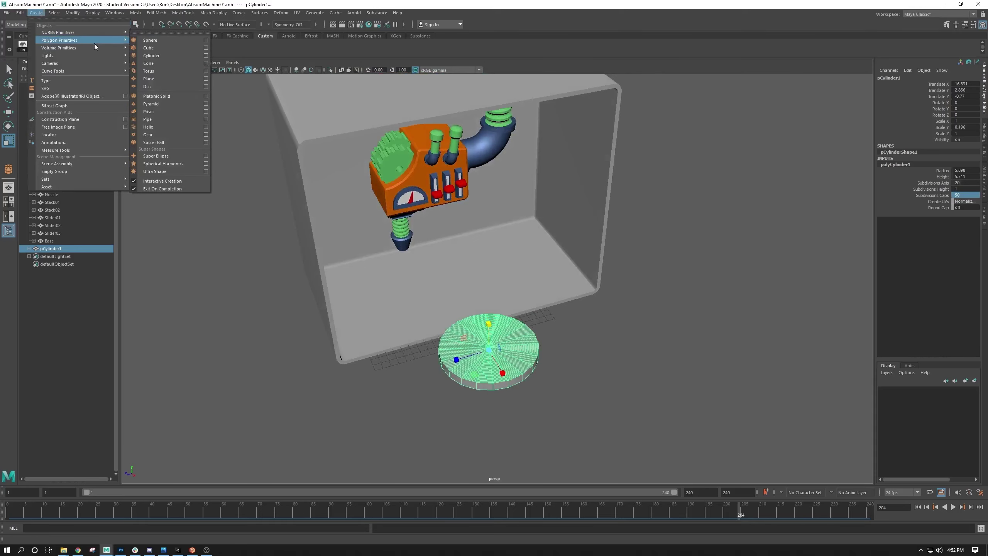
{"action": "left_click", "coordinate": [154, 79]}
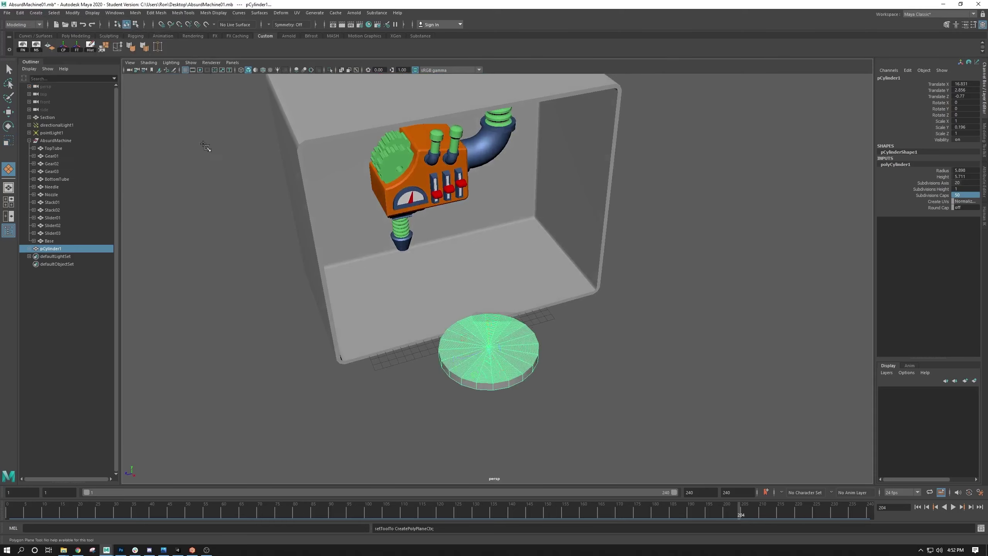
{"action": "left_click_drag", "start_coordinate": [698, 235], "coordinate": [613, 458]}
Lower the flat cylinder to a Translate Y of about -0.47
{"action": "left_click", "coordinate": [488, 360]}
{"action": "right_click_drag", "start_coordinate": [488, 360], "coordinate": [554, 363], "text": "alt"}
{"action": "middle_click_drag", "start_coordinate": [553, 363], "coordinate": [461, 223], "text": "alt"}
{"action": "left_click_drag", "start_coordinate": [513, 264], "coordinate": [480, 229], "text": "alt"}
{"action": "key", "text": "w"}
{"action": "left_click_drag", "start_coordinate": [382, 178], "coordinate": [380, 220]}
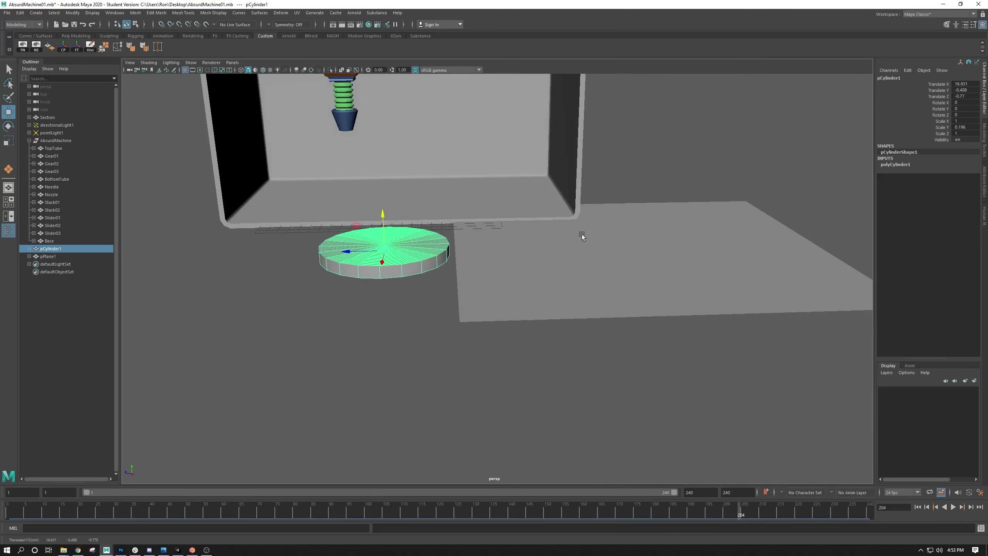
Apply a Wave nonlinear deformer to the plane and set its Amplitude to about -0.14
{"action": "left_click", "coordinate": [583, 234]}
{"action": "left_click", "coordinate": [280, 13]}
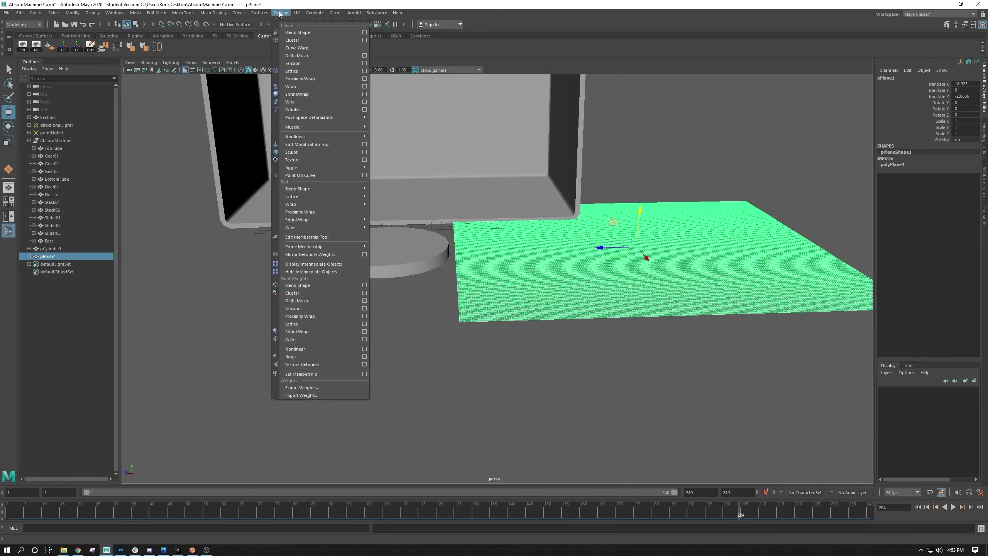
{"action": "mouse_move", "coordinate": [295, 136]}
{"action": "left_click", "coordinate": [389, 176]}
{"action": "left_click_drag", "start_coordinate": [544, 156], "coordinate": [756, 190], "text": "alt"}
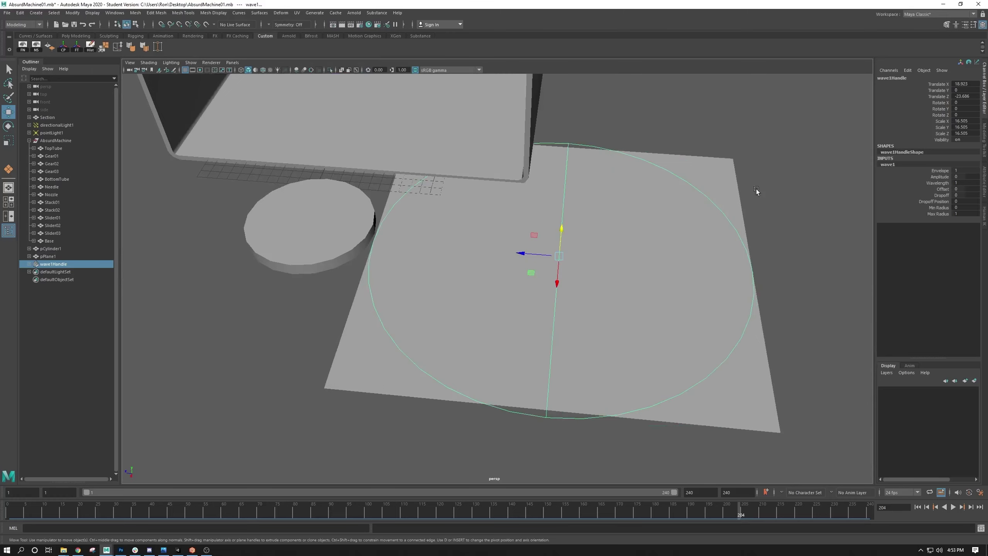
{"action": "left_click", "coordinate": [935, 177]}
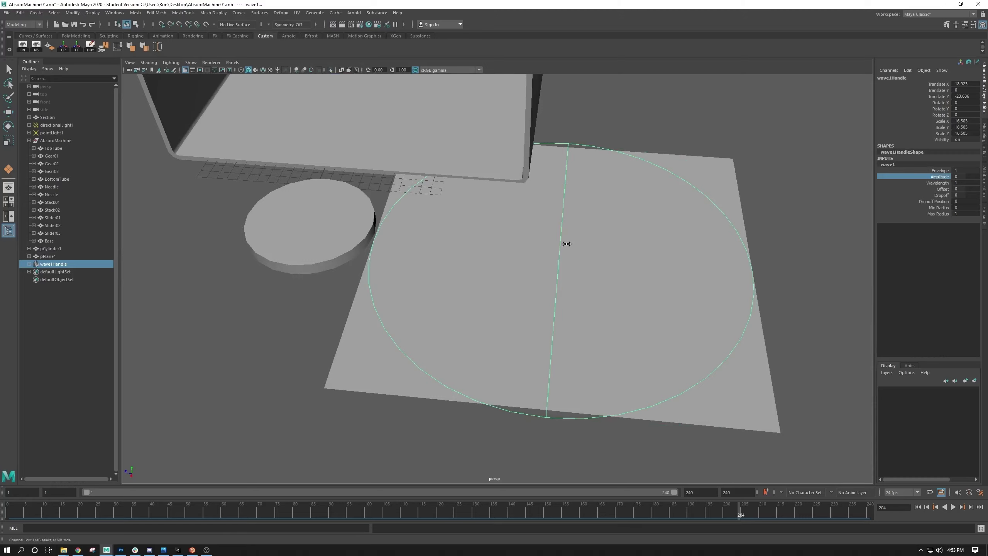
{"action": "middle_click_drag", "start_coordinate": [566, 244], "coordinate": [564, 247]}
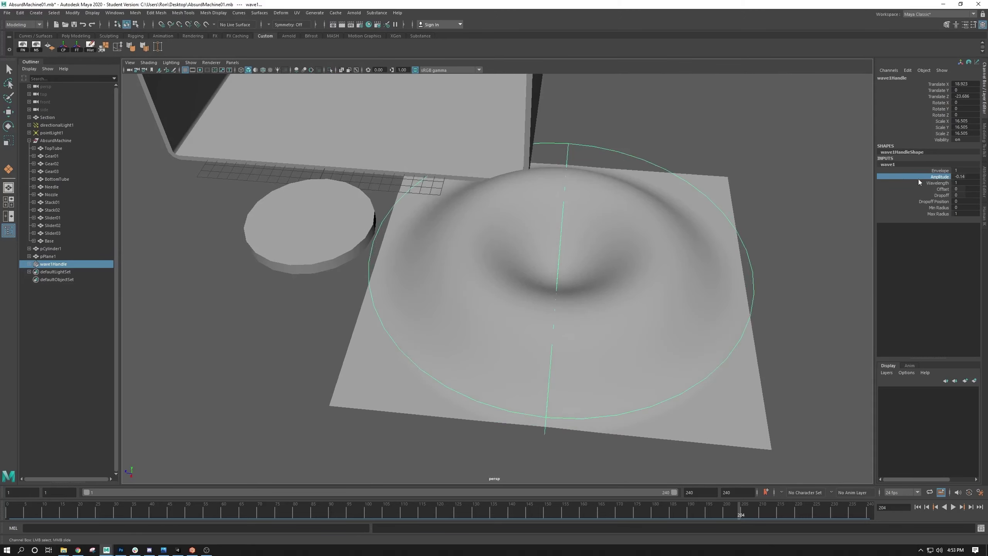
Set the wave deformer's Wavelength to about 0.23 and its Amplitude to about -0.04
{"action": "left_click", "coordinate": [922, 182]}
{"action": "left_click_drag", "start_coordinate": [447, 273], "coordinate": [406, 248], "text": "alt"}
{"action": "left_click_drag", "start_coordinate": [554, 217], "coordinate": [527, 255], "text": "alt"}
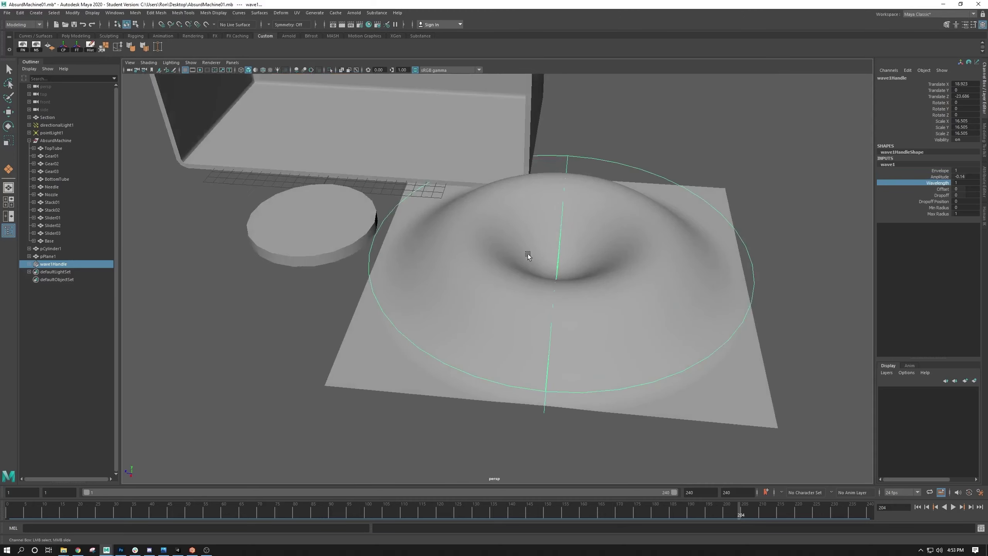
{"action": "middle_click_drag", "start_coordinate": [532, 249], "coordinate": [503, 251]}
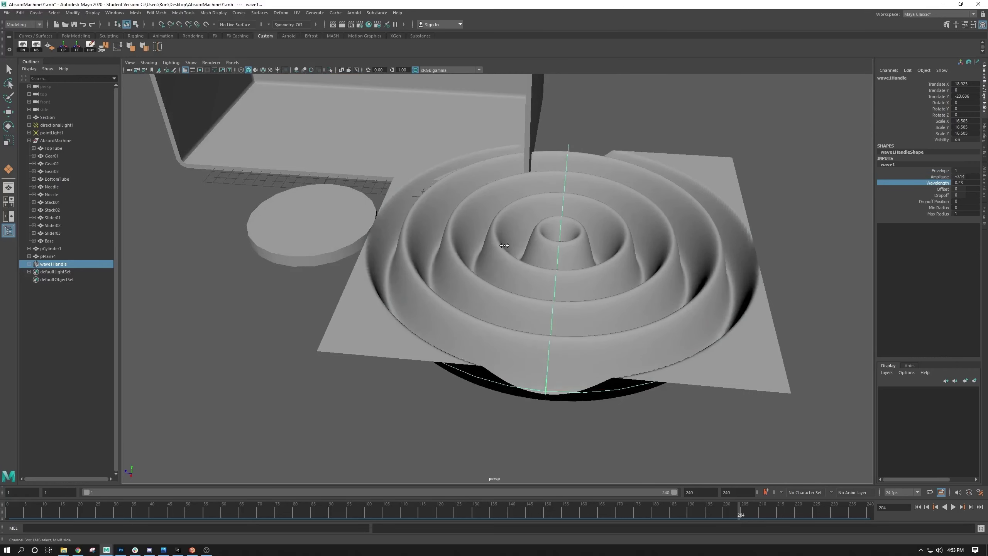
{"action": "left_click", "coordinate": [929, 177]}
{"action": "mouse_move", "coordinate": [724, 232]}
{"action": "middle_mouse_down"}
{"action": "mouse_move", "coordinate": [715, 230]}
{"action": "mouse_move", "coordinate": [739, 238]}
{"action": "middle_mouse_up"}
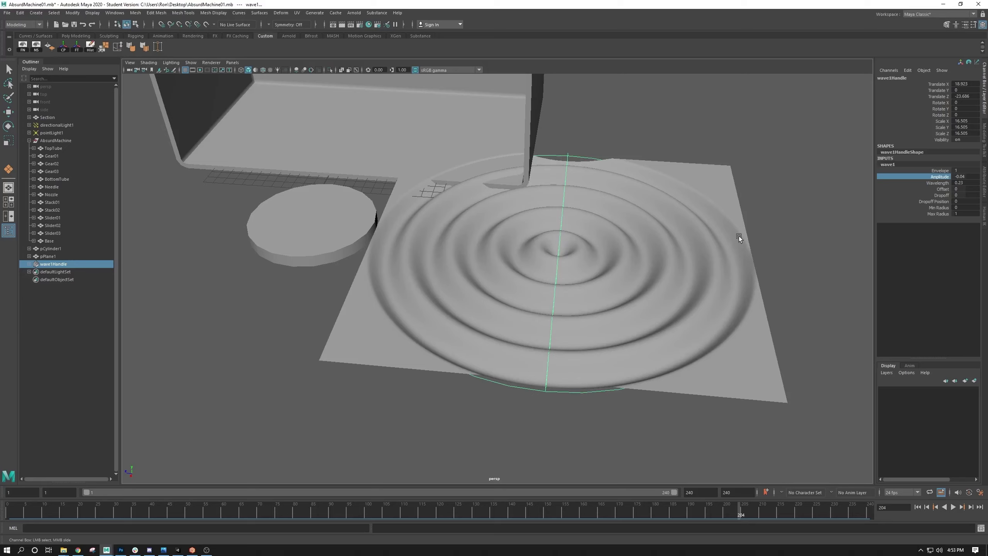
Try shifting the ripples with a higher wave Offset, and undo the change
{"action": "left_click", "coordinate": [943, 189]}
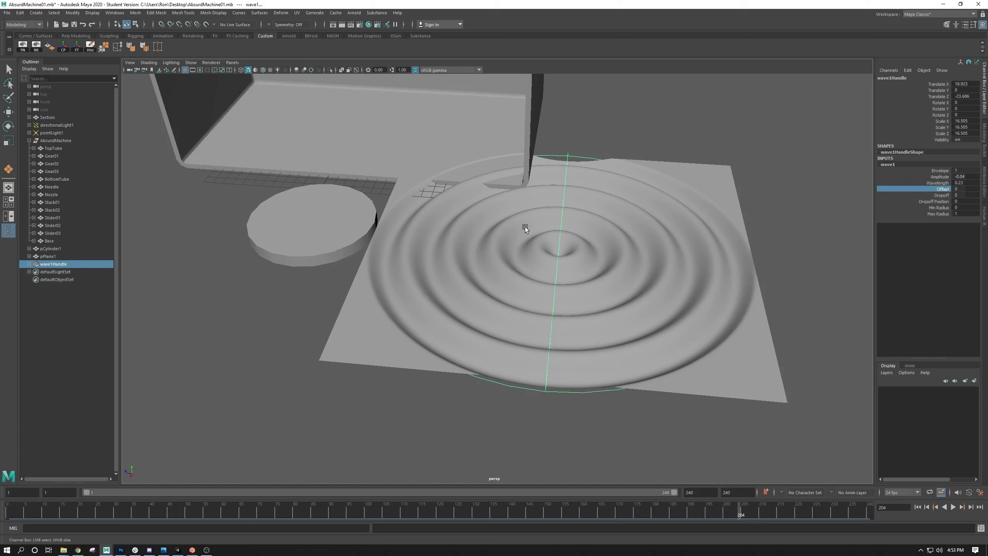
{"action": "middle_click_drag", "start_coordinate": [525, 227], "coordinate": [685, 231]}
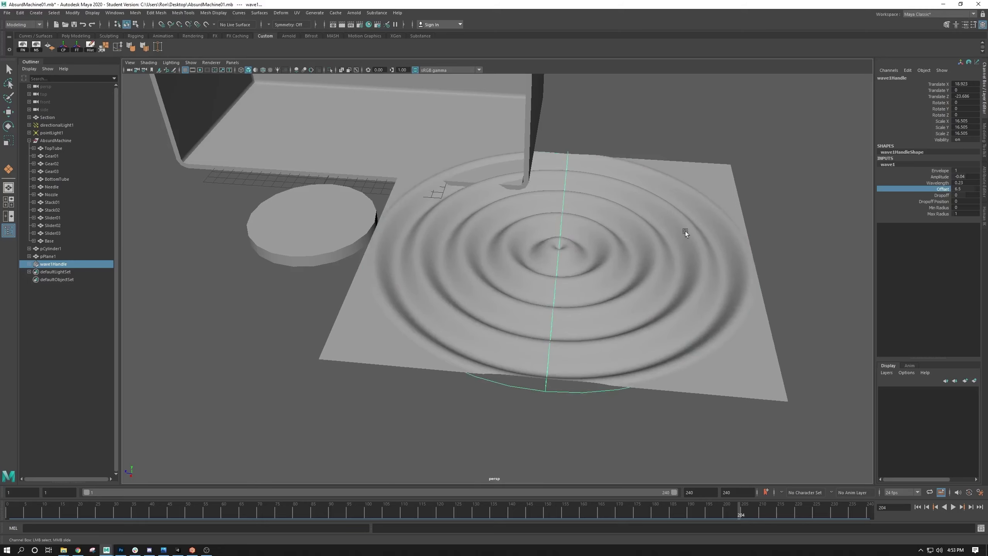
{"action": "key", "text": "ctrl+z"}
Set the wave deformer's Dropoff to 1 and its Dropoff Position to 1
{"action": "left_click", "coordinate": [938, 195]}
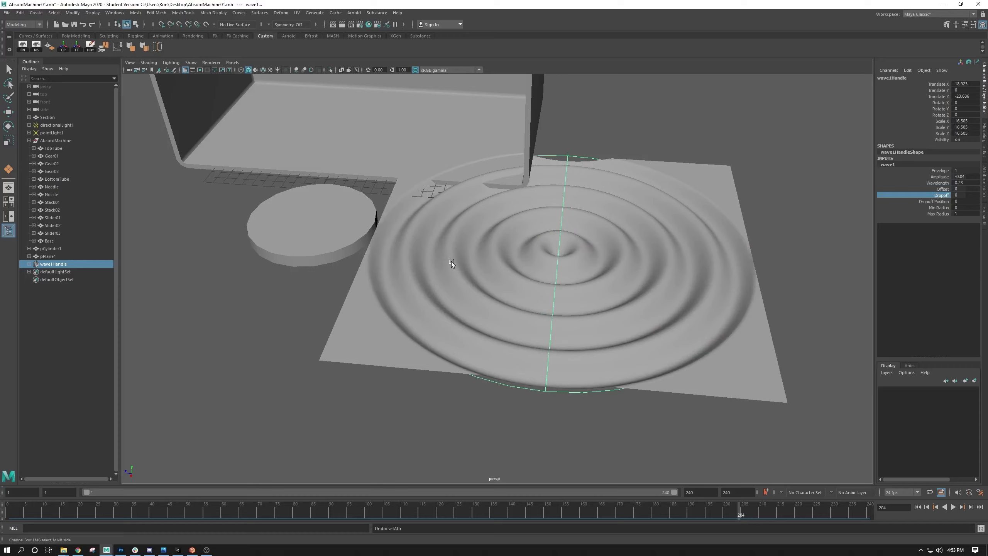
{"action": "middle_click_drag", "start_coordinate": [451, 261], "coordinate": [462, 263]}
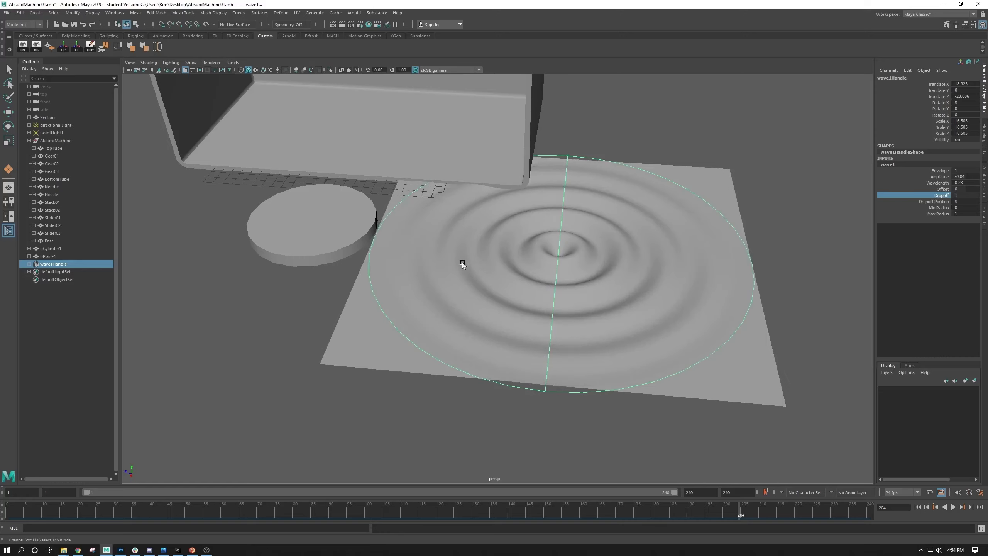
{"action": "left_click", "coordinate": [934, 203]}
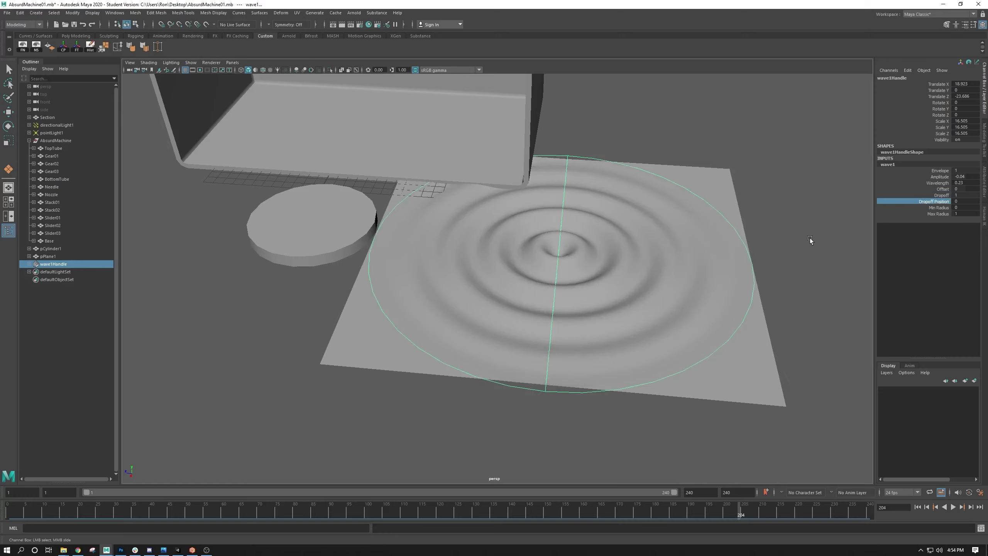
{"action": "middle_click_drag", "start_coordinate": [579, 270], "coordinate": [585, 267]}
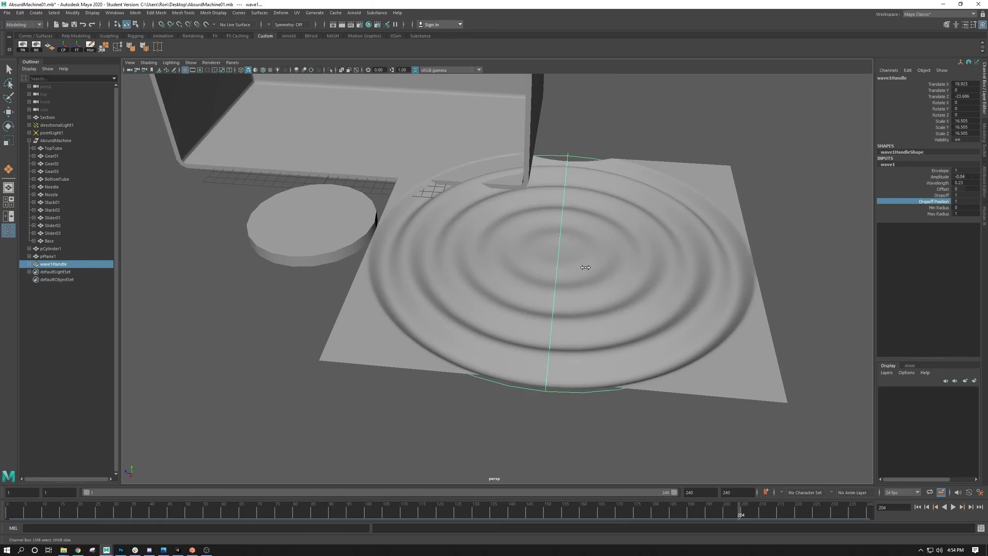
Set the wave deformer's Min Radius to about 0.4 and select its Max Radius attribute
{"action": "left_click", "coordinate": [942, 209]}
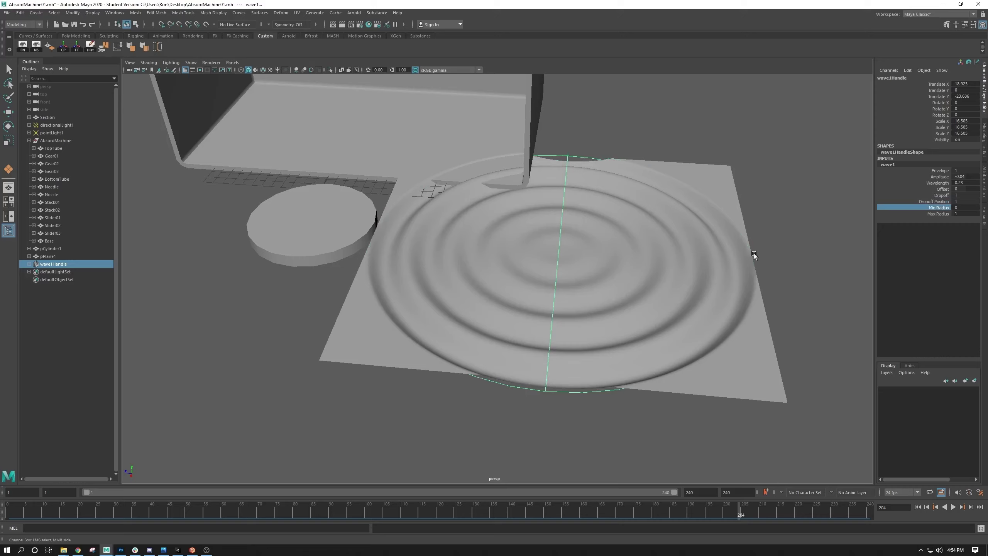
{"action": "middle_click_drag", "start_coordinate": [490, 277], "coordinate": [557, 251]}
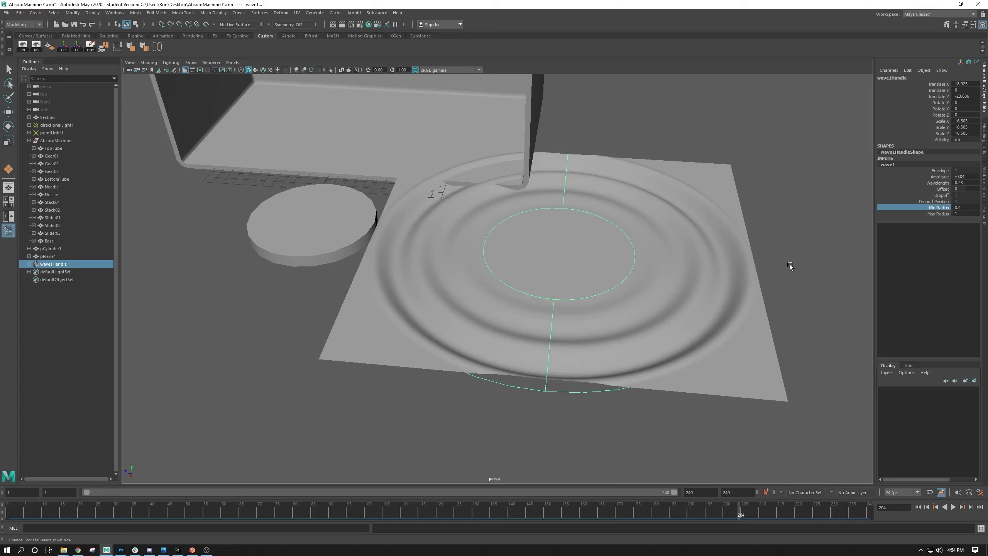
{"action": "left_click", "coordinate": [938, 214]}
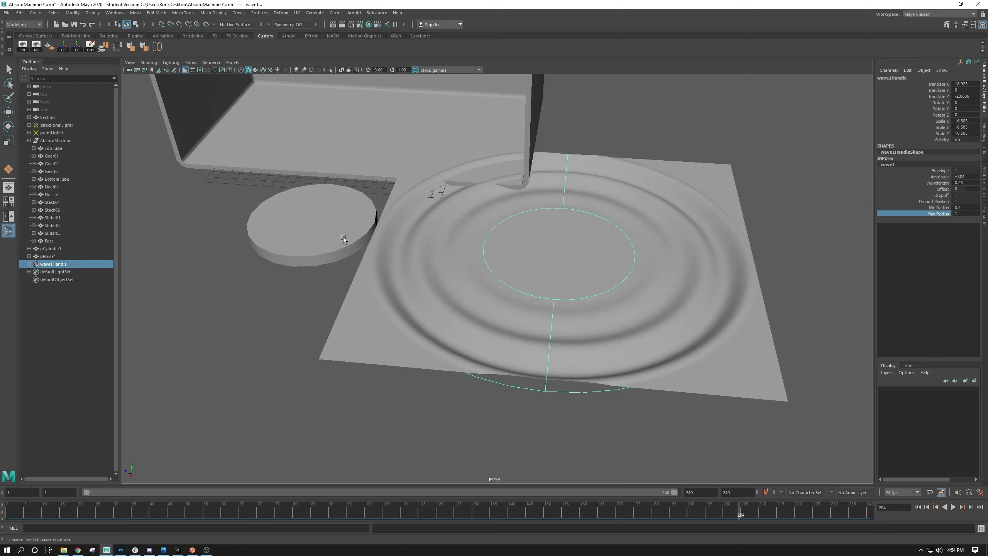
Delete the flat cylinder beside the rippled plane and undo the deletion
{"action": "left_click", "coordinate": [329, 230]}
{"action": "key", "text": "w"}
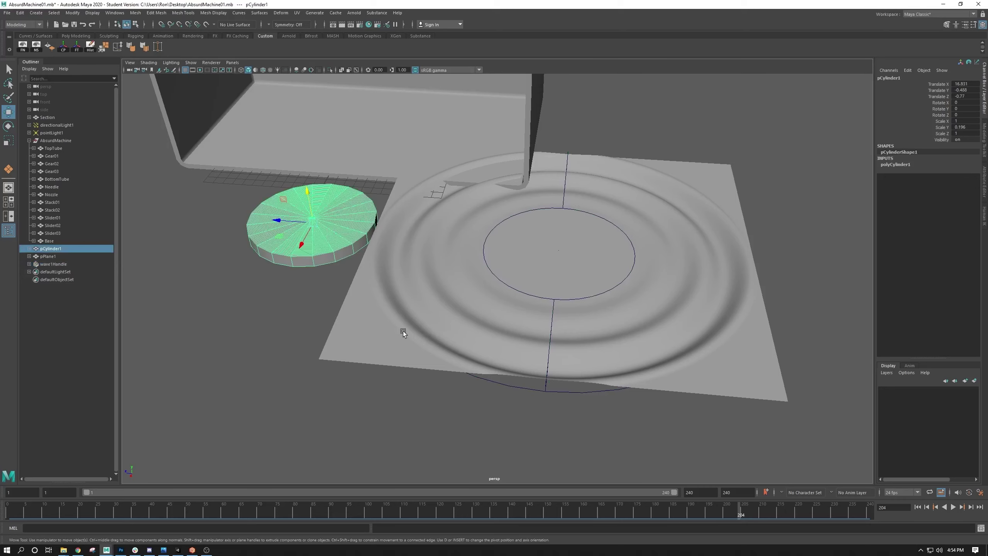
{"action": "key", "text": "Delete"}
{"action": "key", "text": "ctrl+z"}
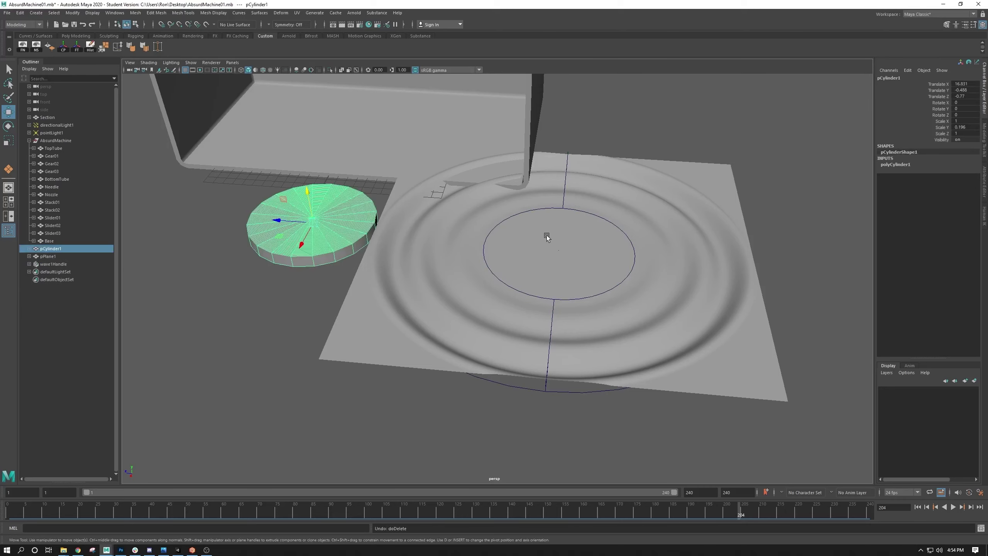